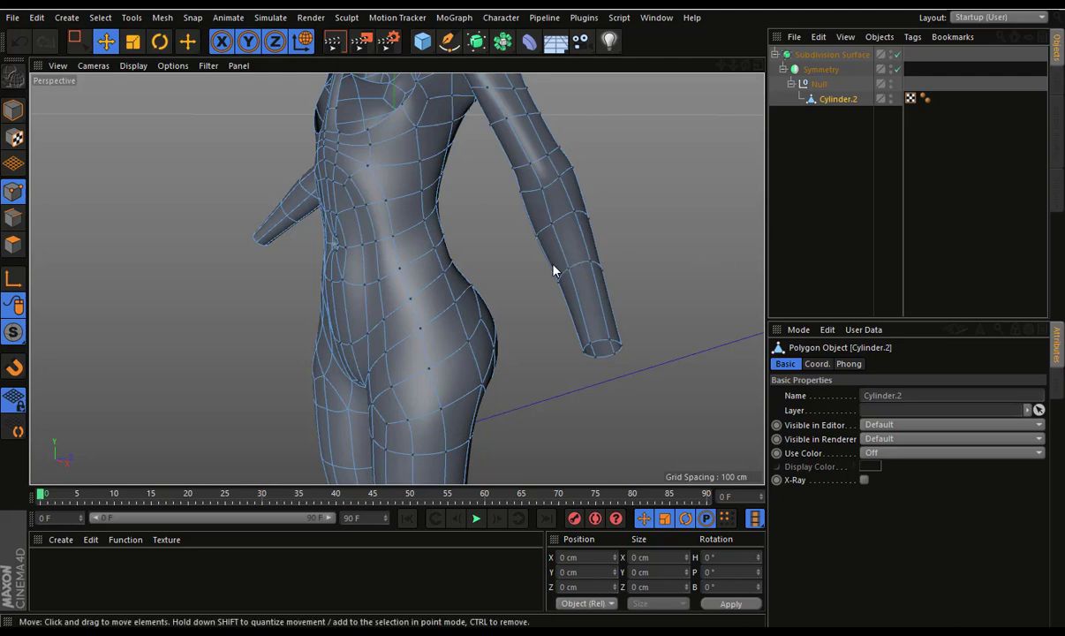
Move Cylinder.2 out of the Null to the top level, exposing its raw half-body cage
mouse_move(513, 316)
alt+mouse_down()
mouse_move(608, 290)
mouse_move(642, 295)
alt+mouse_up()
scroll(348, 384, up, 5)
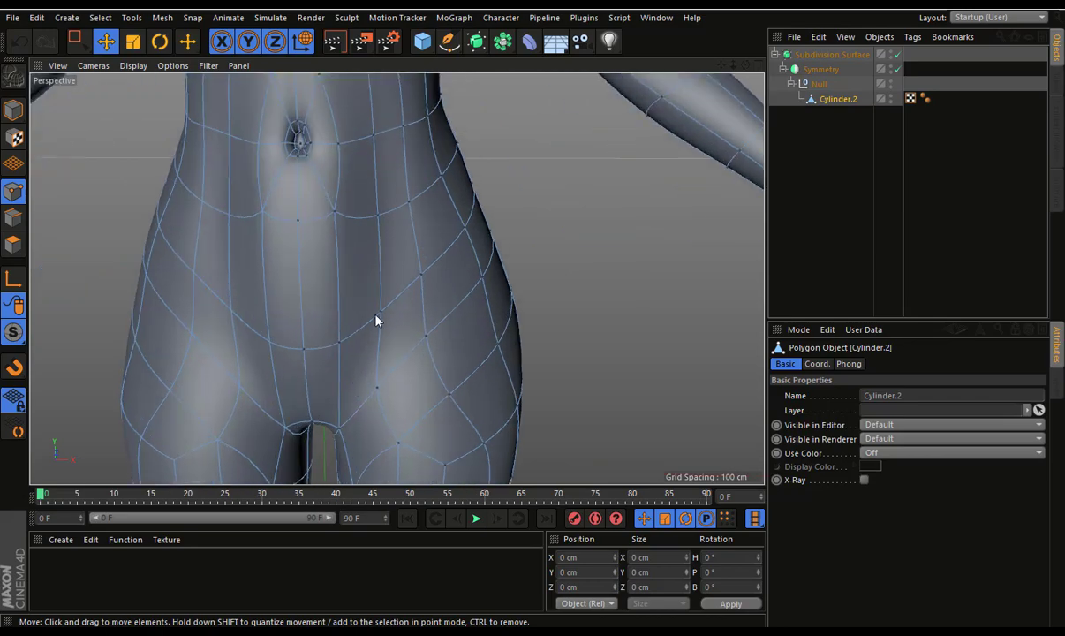
click(378, 302)
mouse_move(416, 345)
alt+mouse_down()
mouse_move(537, 254)
mouse_move(384, 310)
alt+mouse_up()
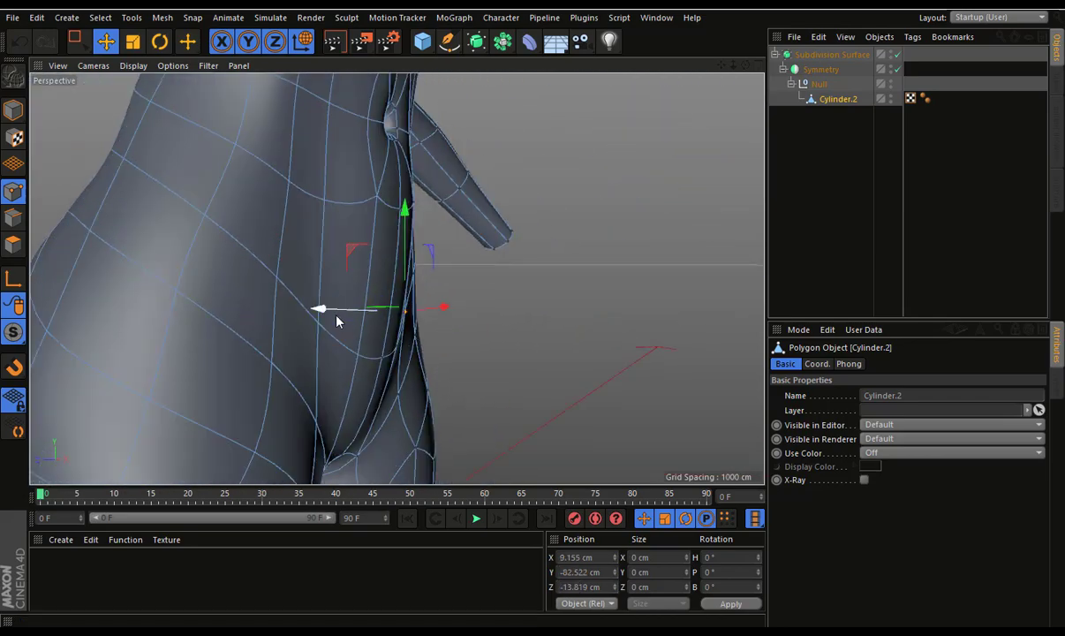
drag(826, 99, 773, 218)
mouse_move(416, 364)
alt+mouse_down()
mouse_move(307, 279)
mouse_move(88, 314)
mouse_move(214, 197)
mouse_move(366, 216)
mouse_move(366, 281)
mouse_move(337, 296)
mouse_move(336, 313)
mouse_move(344, 302)
mouse_move(437, 327)
mouse_move(398, 257)
mouse_move(355, 276)
mouse_move(470, 268)
mouse_move(469, 253)
mouse_move(392, 265)
mouse_move(409, 272)
mouse_move(406, 305)
mouse_move(499, 271)
mouse_move(468, 292)
mouse_move(424, 229)
alt+mouse_up()
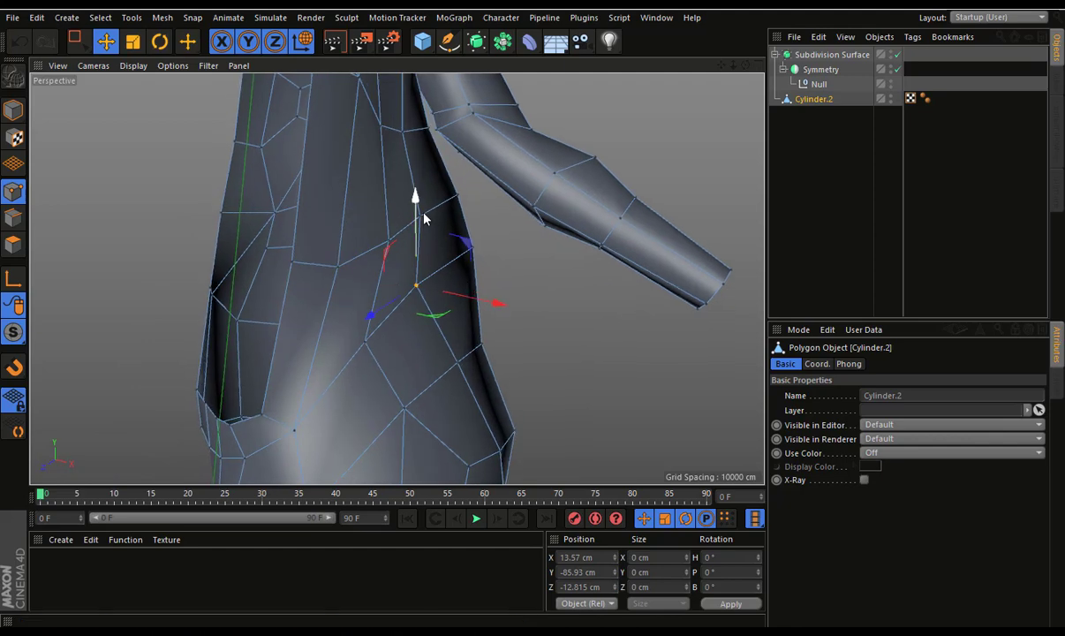
Select points around the neck and chest of the half-body cage
mouse_move(541, 215)
alt+mouse_down()
mouse_move(541, 180)
mouse_move(535, 206)
alt+mouse_up()
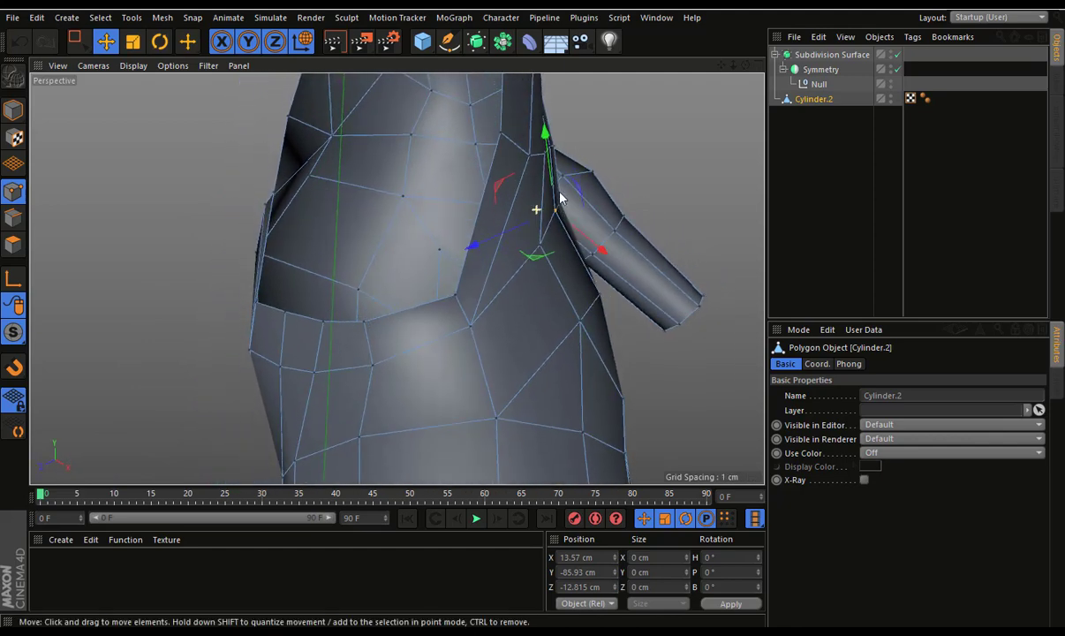
click(530, 156)
shift+click(549, 139)
mouse_move(542, 123)
alt+mouse_down()
mouse_move(567, 140)
mouse_move(609, 207)
mouse_move(572, 173)
mouse_move(594, 171)
mouse_move(601, 186)
mouse_move(590, 196)
mouse_move(625, 174)
alt+mouse_up()
click(636, 150)
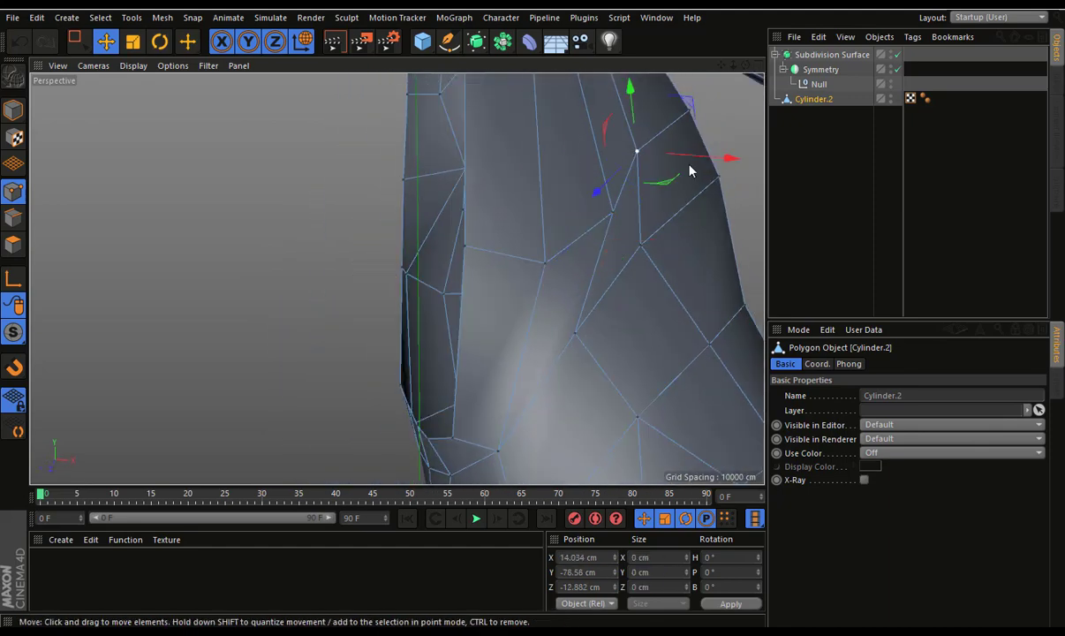
mouse_move(692, 168)
alt+mouse_down()
mouse_move(749, 128)
mouse_move(704, 111)
mouse_move(597, 152)
mouse_move(490, 171)
mouse_move(318, 305)
alt+mouse_up()
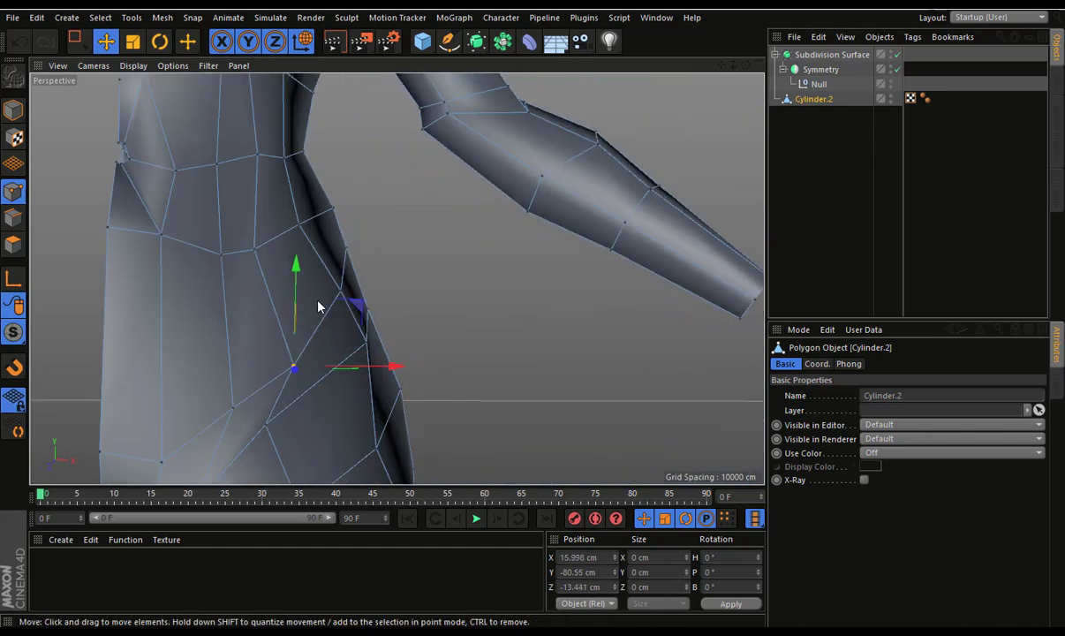
click(353, 262)
mouse_move(353, 263)
alt+mouse_down()
mouse_move(488, 222)
mouse_move(509, 231)
mouse_move(577, 179)
mouse_move(509, 178)
mouse_move(528, 162)
mouse_move(404, 247)
mouse_move(470, 205)
mouse_move(363, 238)
mouse_move(339, 303)
mouse_move(332, 284)
alt+mouse_up()
Push the shoulder point out about 1.2 cm, lower a vertex, then undo the last neck move
click(332, 284)
alt+drag(465, 235, 492, 225)
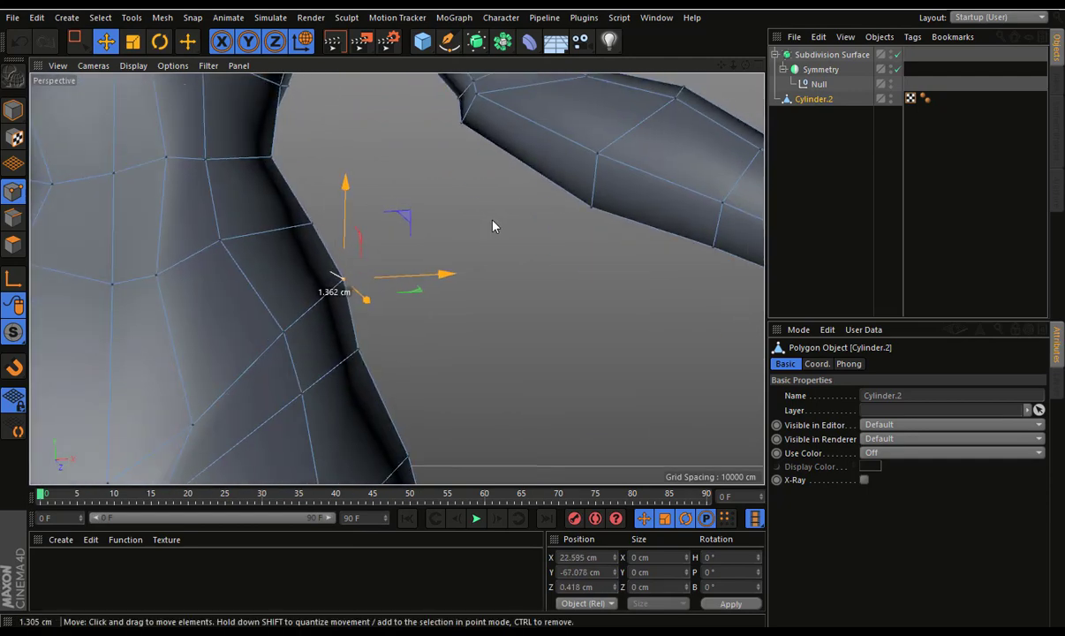
mouse_move(492, 225)
mouse_down()
mouse_move(430, 325)
mouse_move(500, 315)
mouse_move(230, 270)
mouse_move(216, 309)
mouse_move(326, 319)
mouse_up()
click(355, 349)
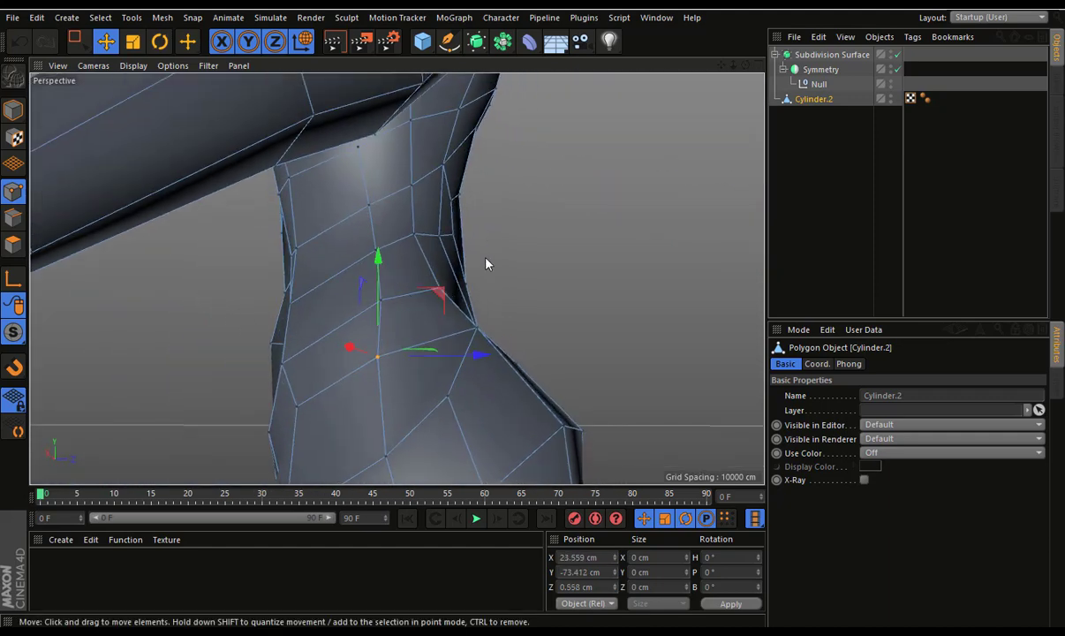
mouse_move(487, 264)
alt+mouse_down()
mouse_move(604, 233)
mouse_move(639, 245)
mouse_move(578, 254)
mouse_move(527, 242)
mouse_move(570, 252)
mouse_move(551, 252)
mouse_move(440, 342)
alt+mouse_up()
mouse_move(563, 277)
alt+mouse_down()
mouse_move(394, 287)
mouse_move(505, 278)
mouse_move(405, 278)
mouse_move(391, 290)
alt+mouse_up()
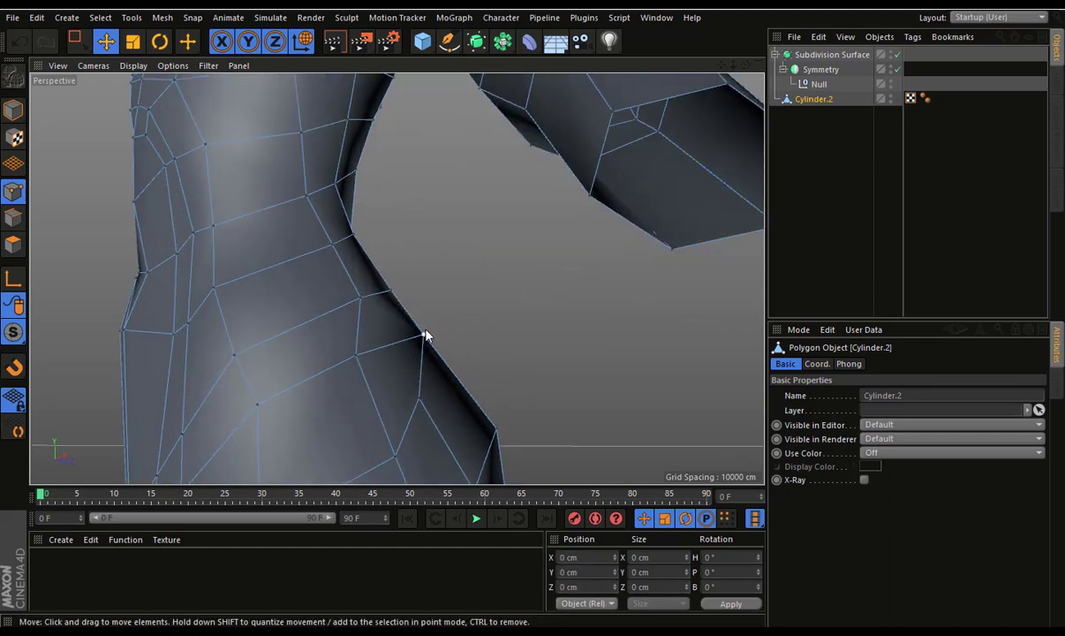
click(534, 309)
key(ctrl+z)
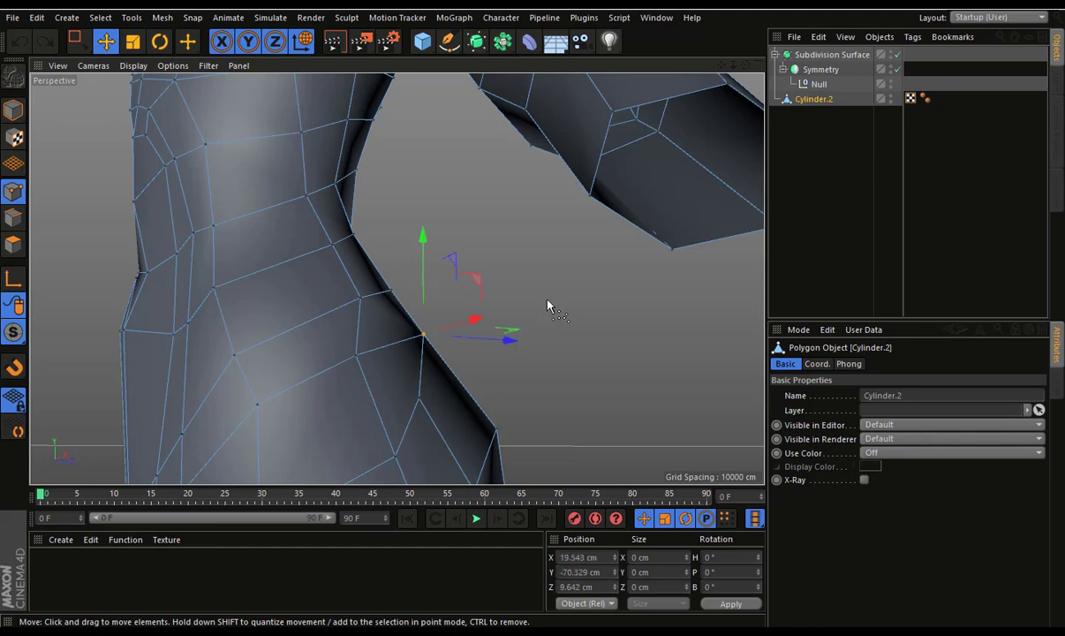
key(ctrl+z)
Lower the two waist vertices and return Cylinder.2 under the Null
scroll(592, 291, down, 5)
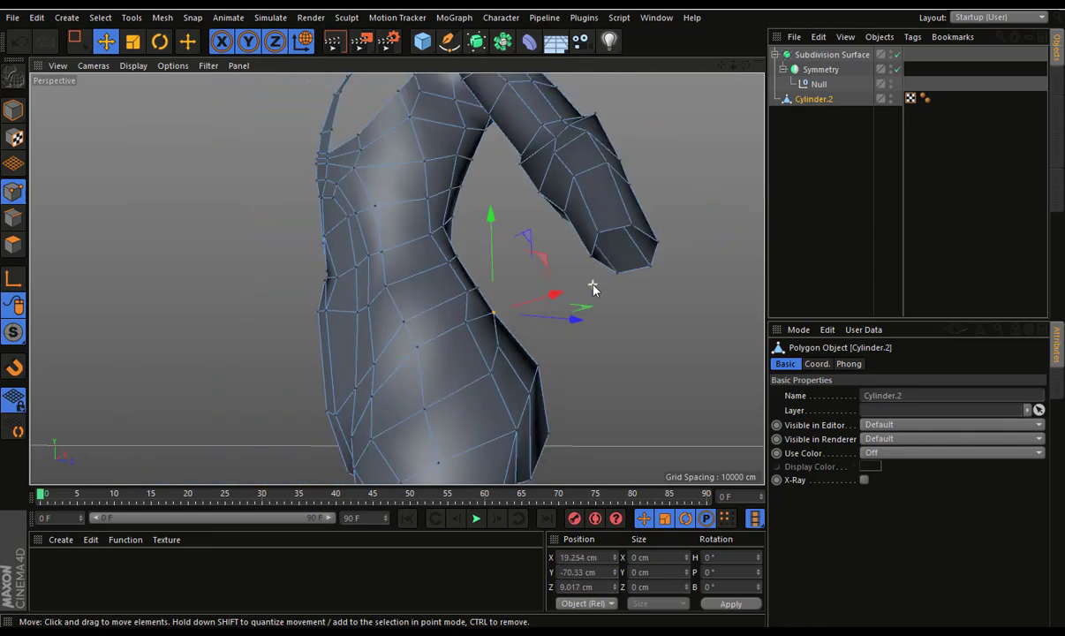
mouse_move(592, 291)
alt+mouse_down()
mouse_move(630, 350)
mouse_move(744, 318)
mouse_move(734, 345)
alt+mouse_up()
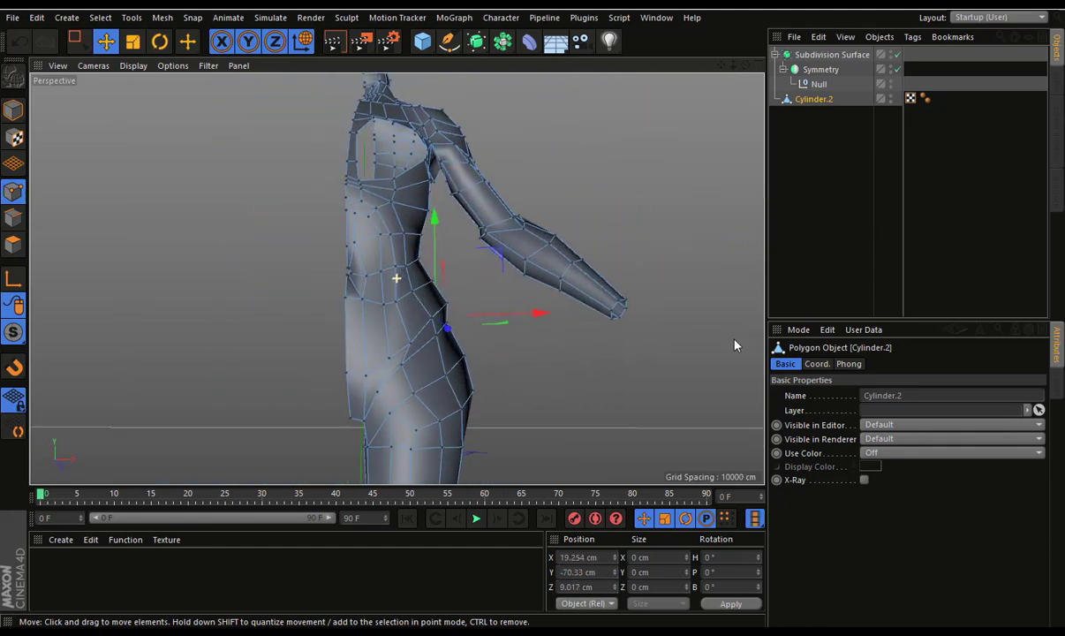
click(449, 304)
shift+click(432, 317)
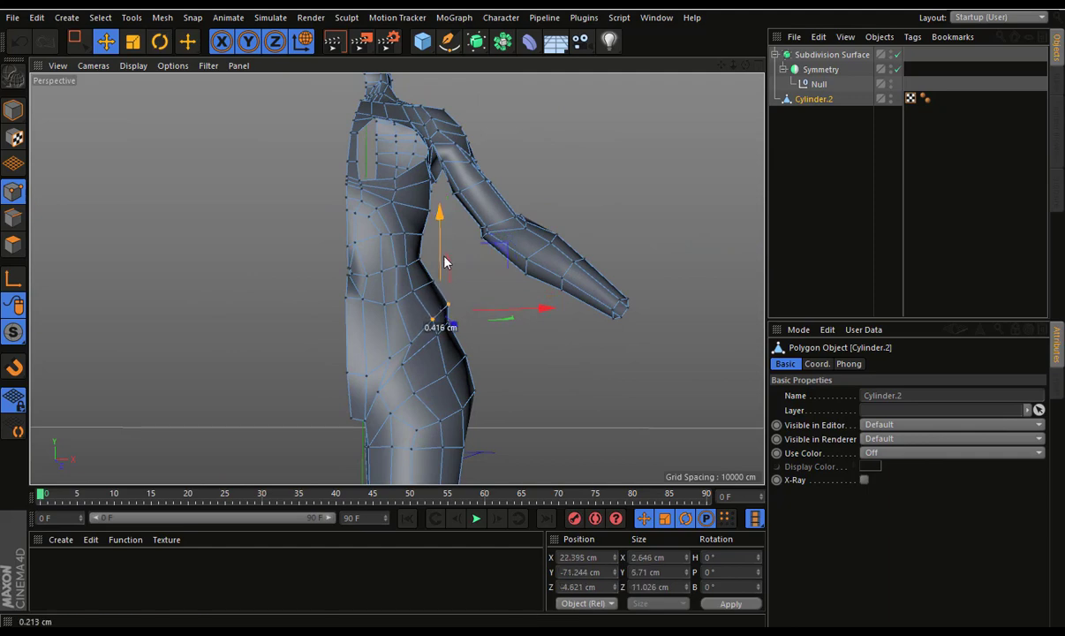
drag(434, 272, 439, 281)
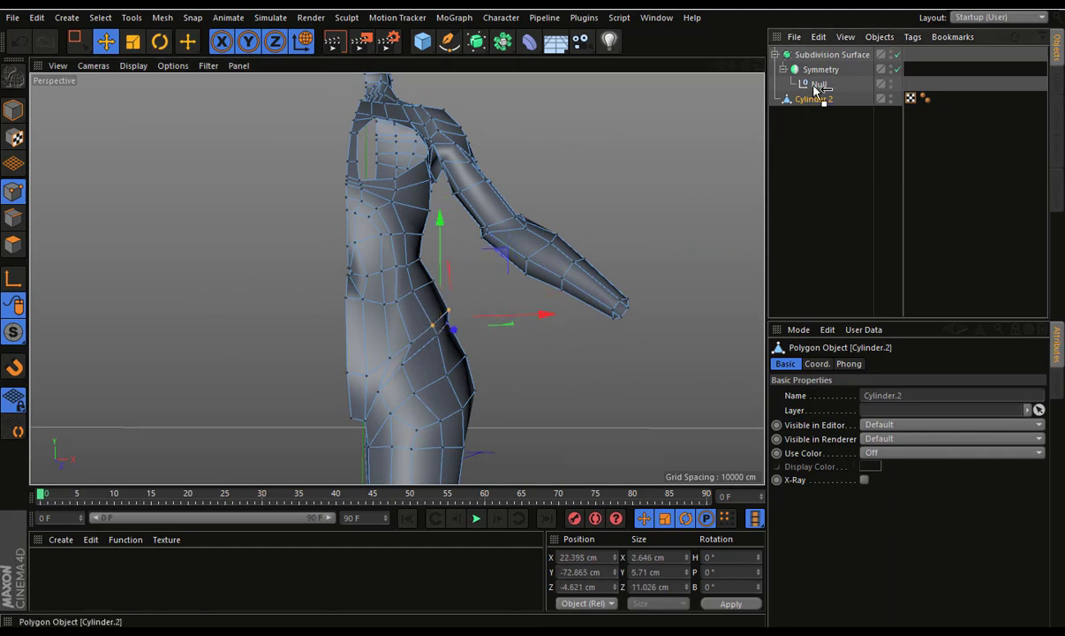
drag(812, 101, 817, 84)
Finish nesting Cylinder.2 under the Null and inspect the smooth mirrored body
click(834, 162)
mouse_move(534, 309)
alt+mouse_down()
mouse_move(265, 368)
mouse_move(371, 368)
alt+mouse_up()
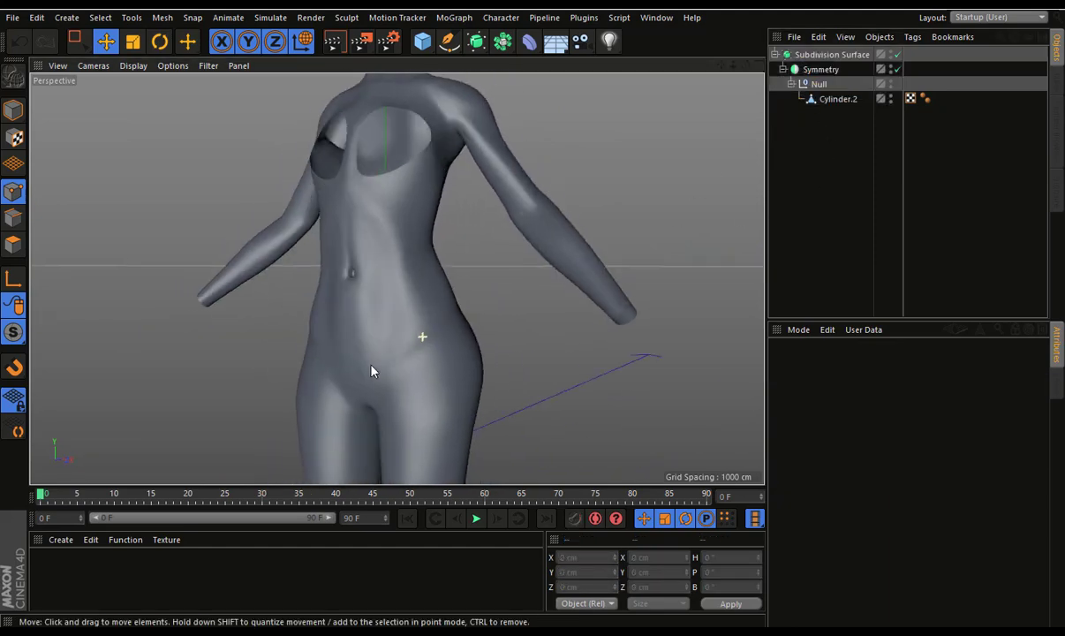
click(834, 99)
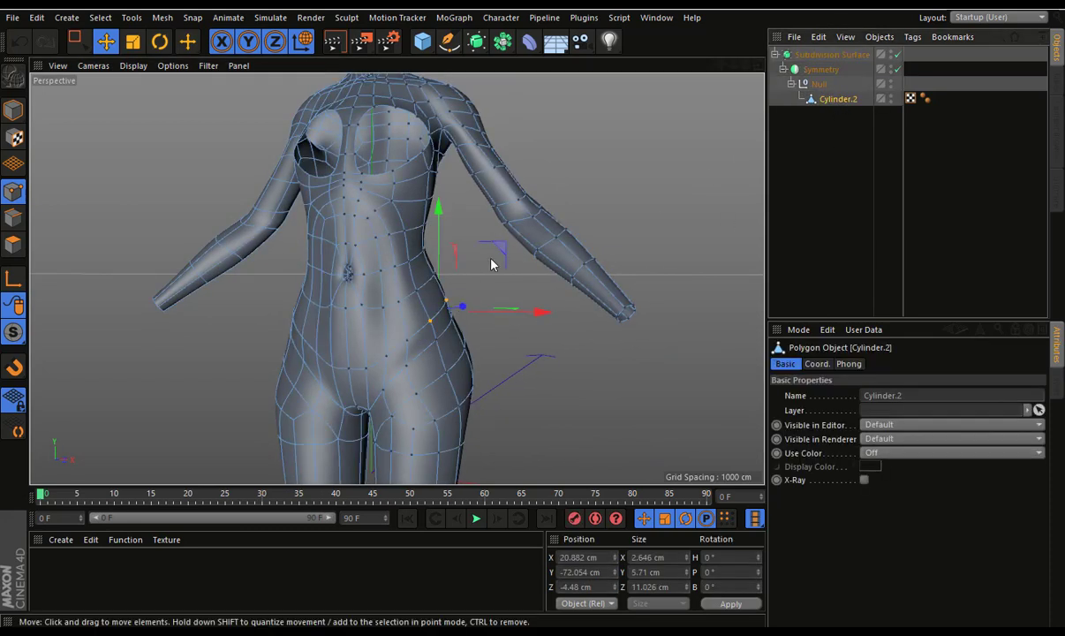
click(724, 261)
alt+right_drag(724, 261, 539, 302)
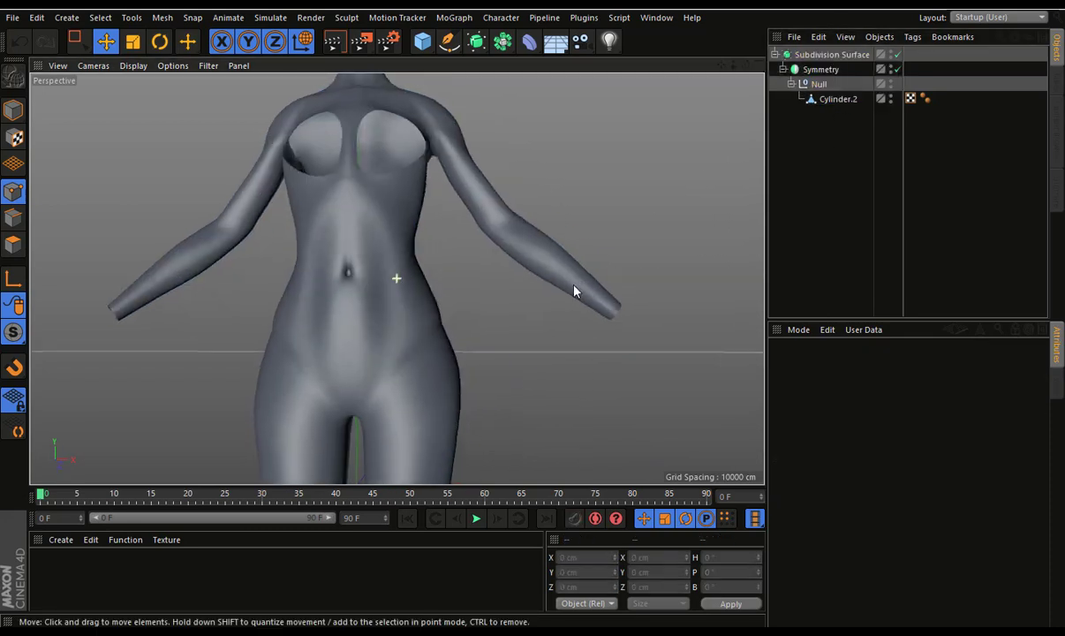
alt+drag(540, 302, 763, 195)
Select a point on the side of the hip and push it back along Z
click(850, 103)
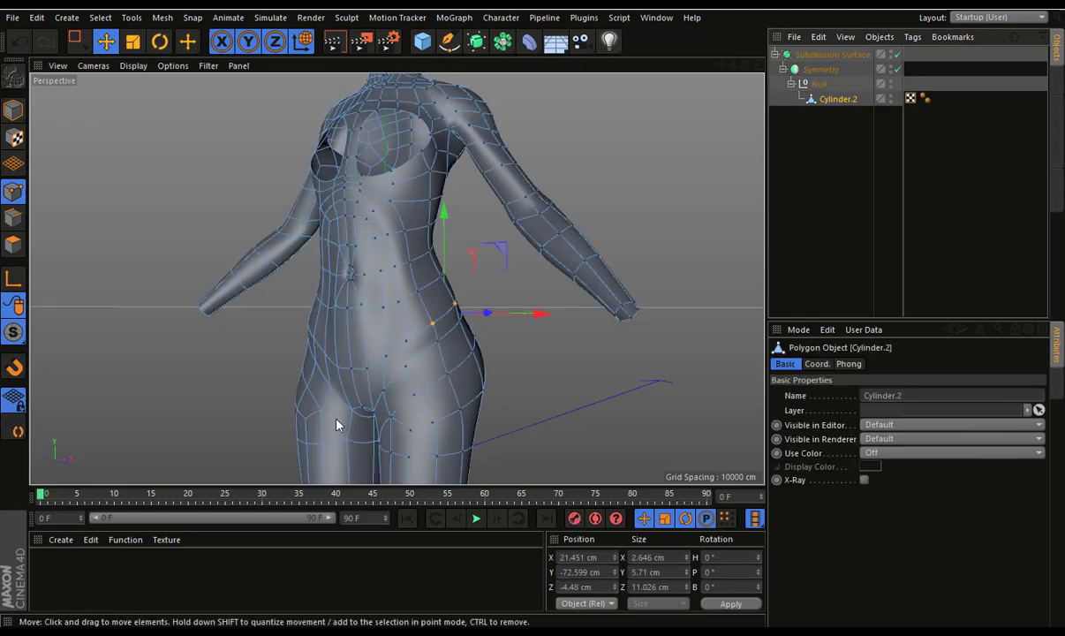
scroll(471, 352, up, 3)
scroll(570, 340, up, 2)
scroll(425, 338, up, 2)
click(425, 338)
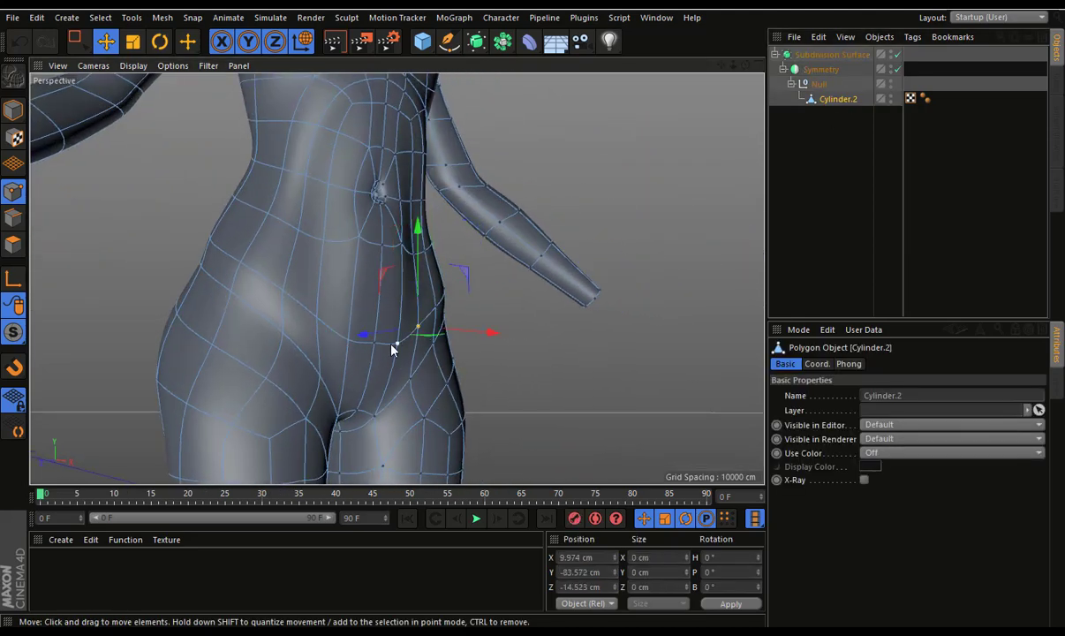
alt+drag(415, 376, 533, 356)
click(836, 255)
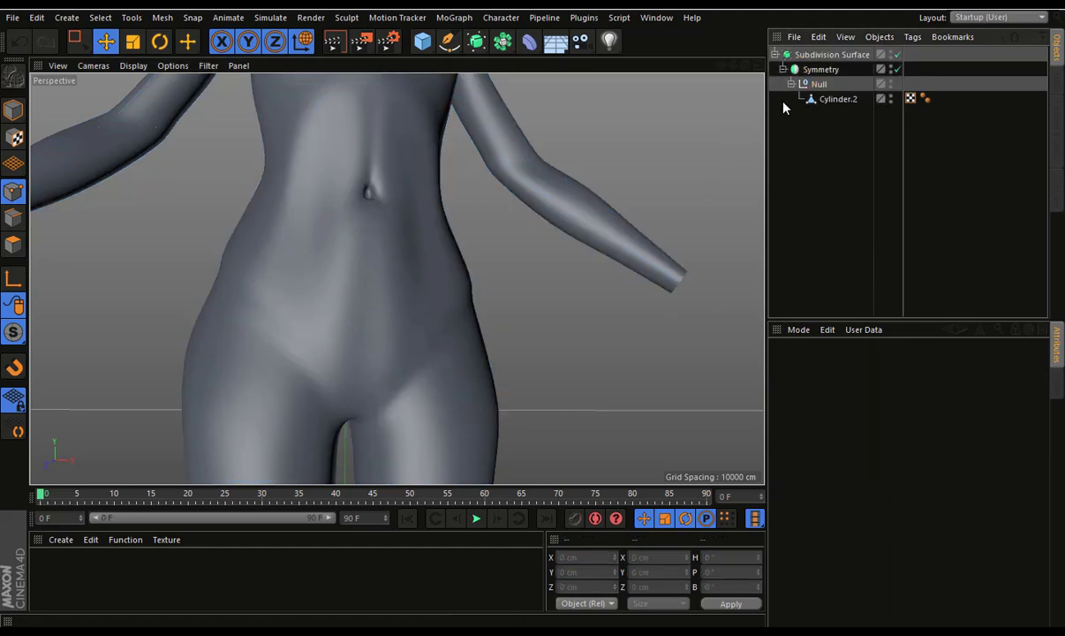
click(838, 99)
alt+drag(448, 390, 392, 416)
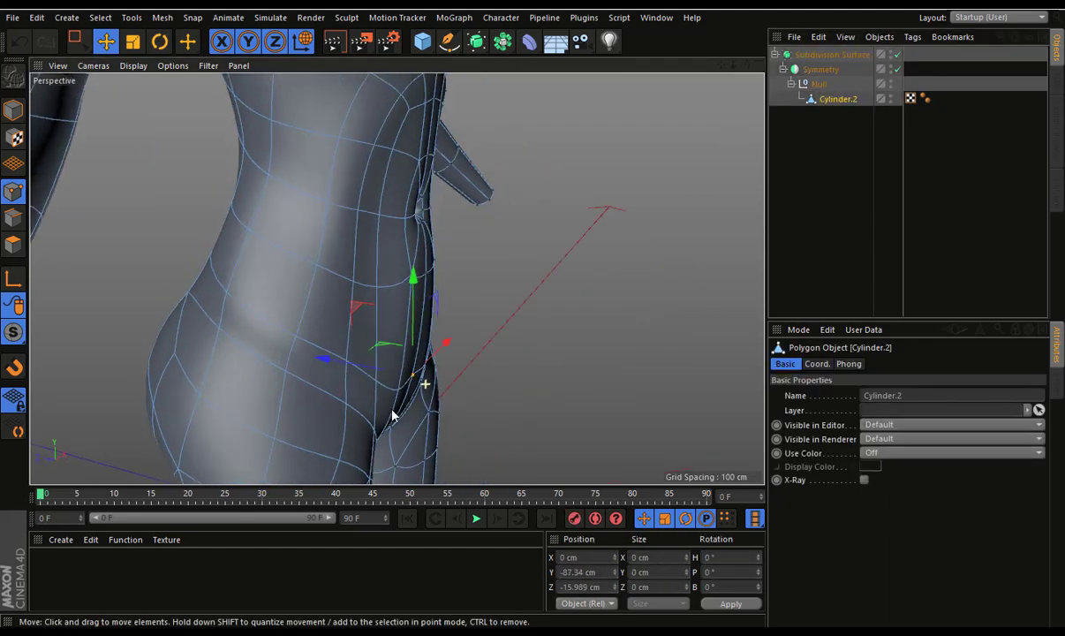
drag(338, 365, 348, 367)
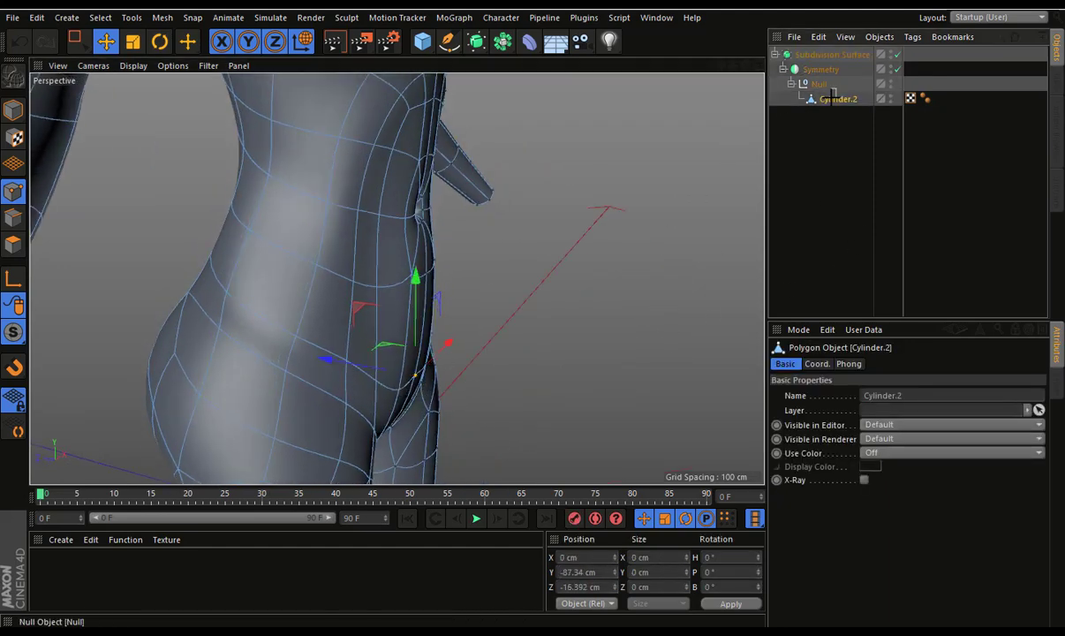
Nudge a point along Z, move a chest point inward and shift a shoulder point
click(820, 68)
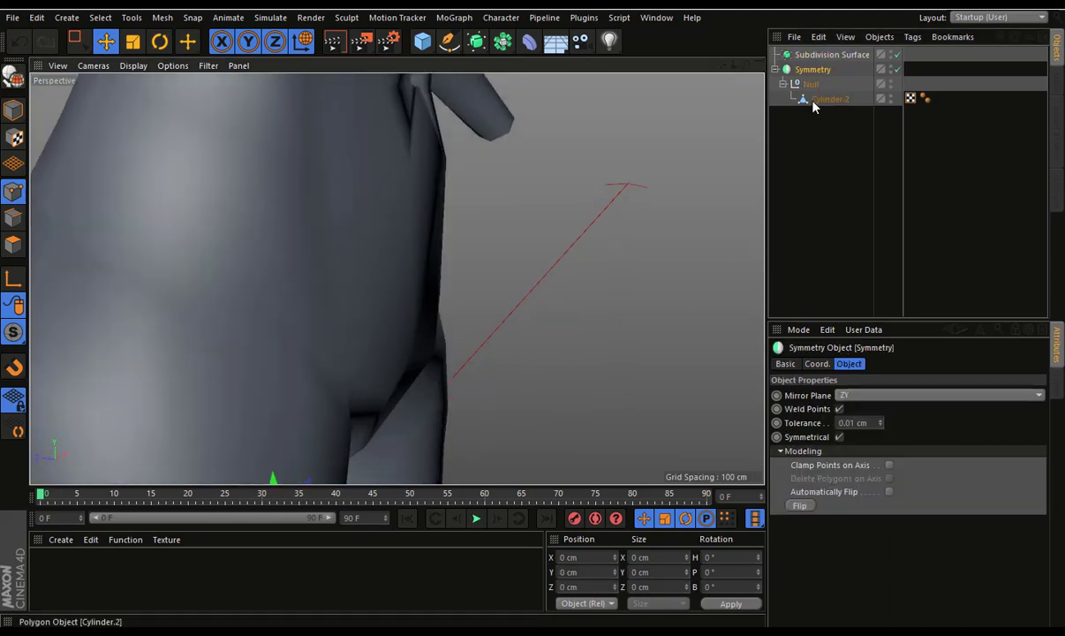
click(830, 99)
scroll(392, 403, up, 3)
mouse_move(368, 337)
mouse_down()
mouse_move(436, 349)
mouse_move(345, 245)
mouse_move(483, 219)
mouse_move(475, 294)
mouse_move(314, 280)
mouse_move(691, 302)
mouse_move(518, 269)
mouse_up()
mouse_move(591, 282)
alt+mouse_down()
mouse_move(460, 264)
mouse_move(636, 235)
mouse_move(602, 268)
mouse_move(442, 327)
alt+mouse_up()
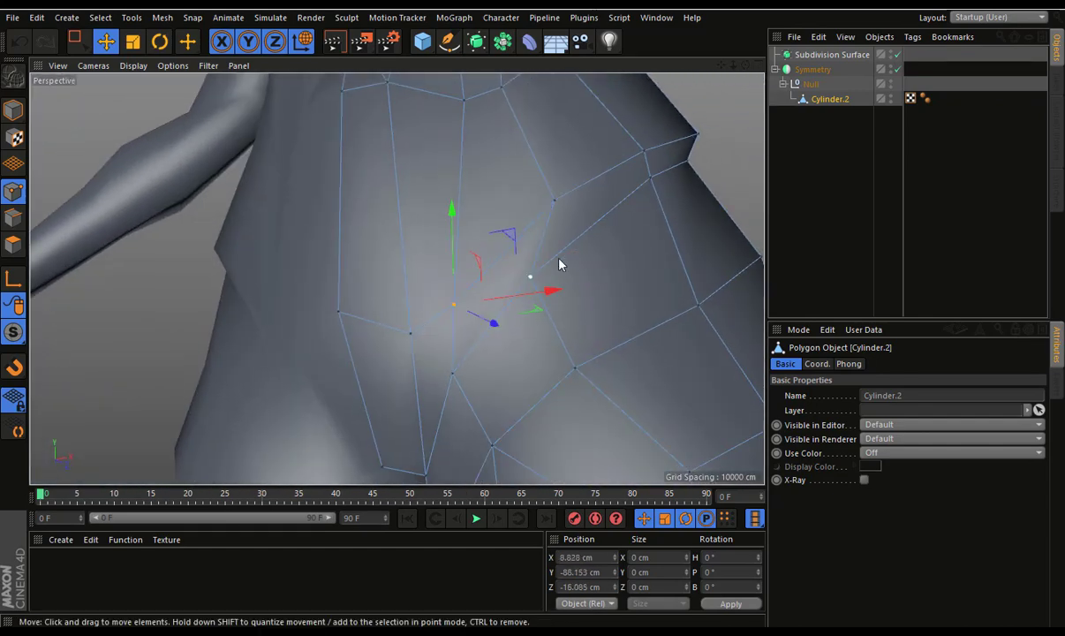
mouse_move(559, 263)
alt+mouse_down()
mouse_move(720, 221)
mouse_move(705, 221)
alt+mouse_up()
click(618, 186)
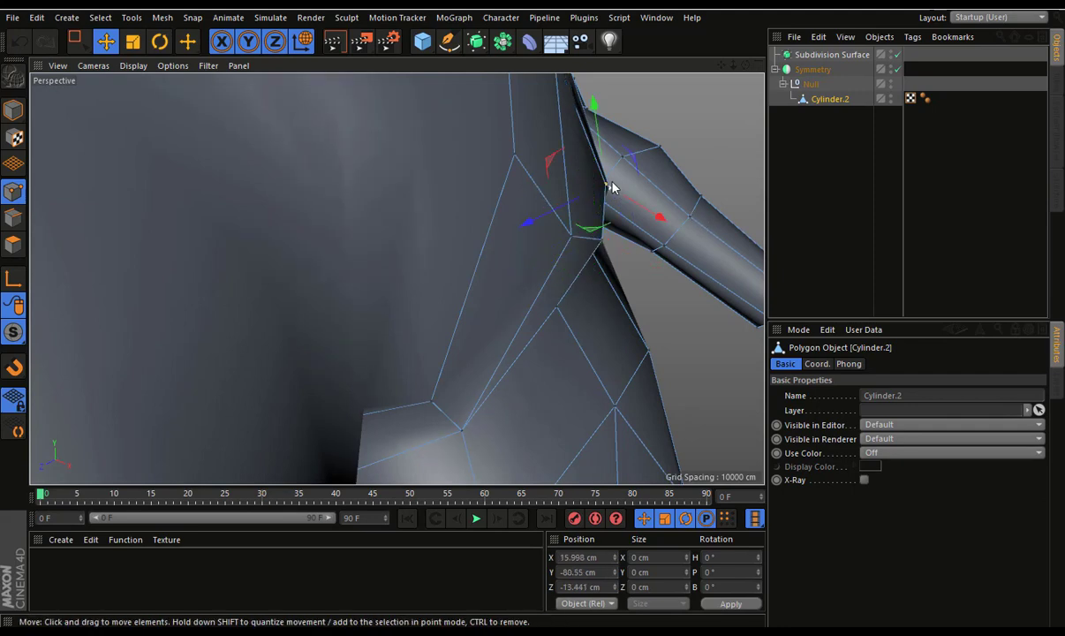
mouse_move(612, 188)
mouse_down()
mouse_move(611, 171)
mouse_move(599, 165)
mouse_move(769, 123)
mouse_up()
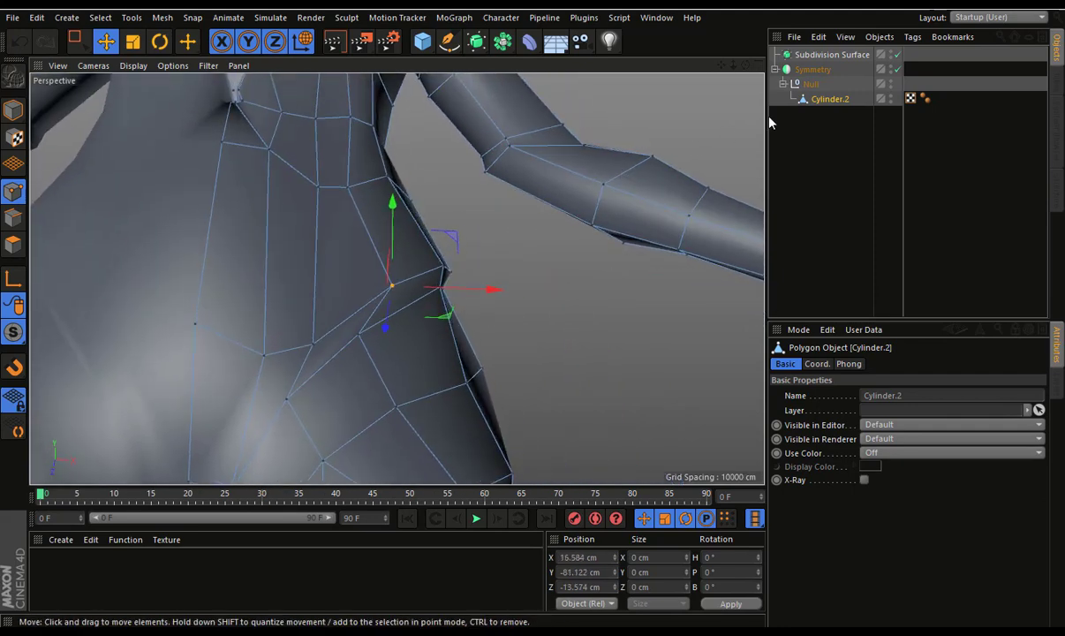
Preview the smoothed body from a straight front view
click(782, 69)
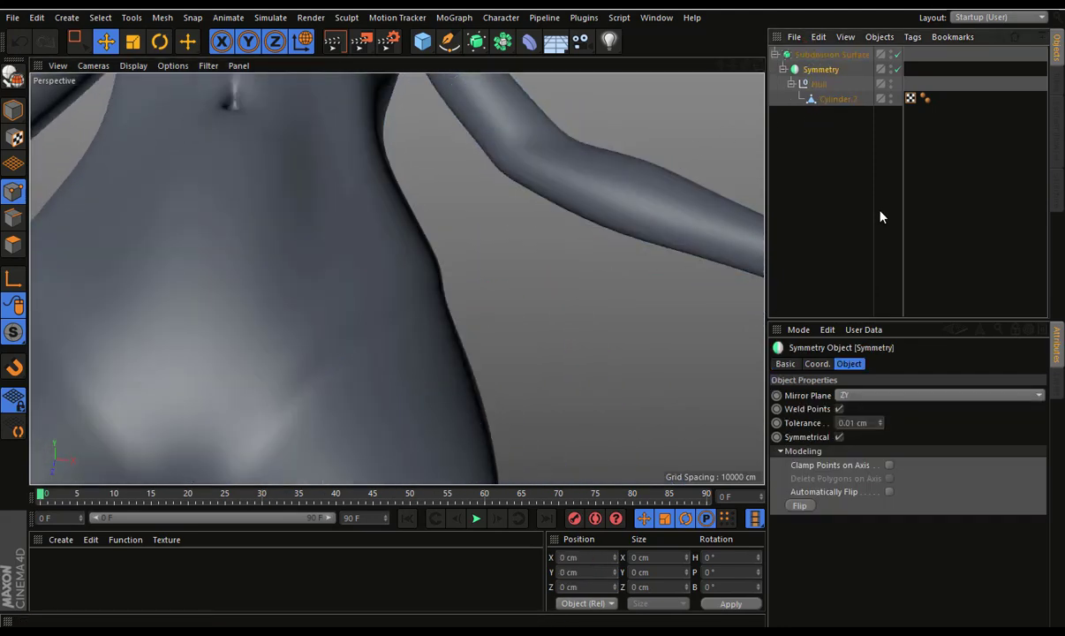
click(880, 216)
scroll(594, 286, down, 5)
scroll(552, 285, down, 3)
scroll(582, 285, down, 3)
scroll(516, 348, down, 2)
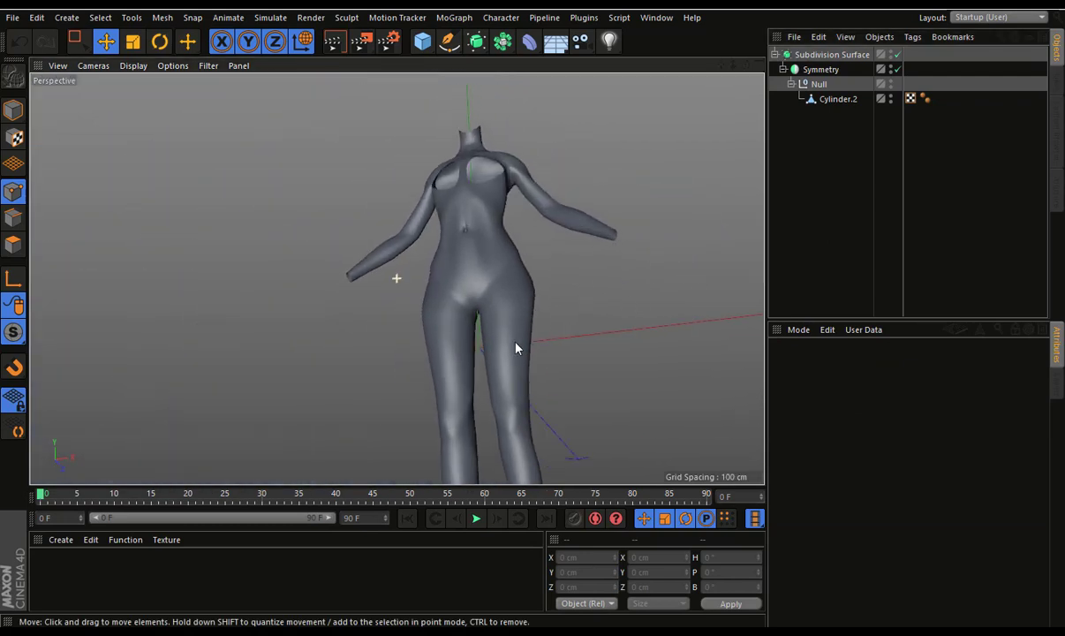
mouse_move(517, 348)
alt+mouse_down()
mouse_move(501, 381)
mouse_move(599, 361)
alt+mouse_up()
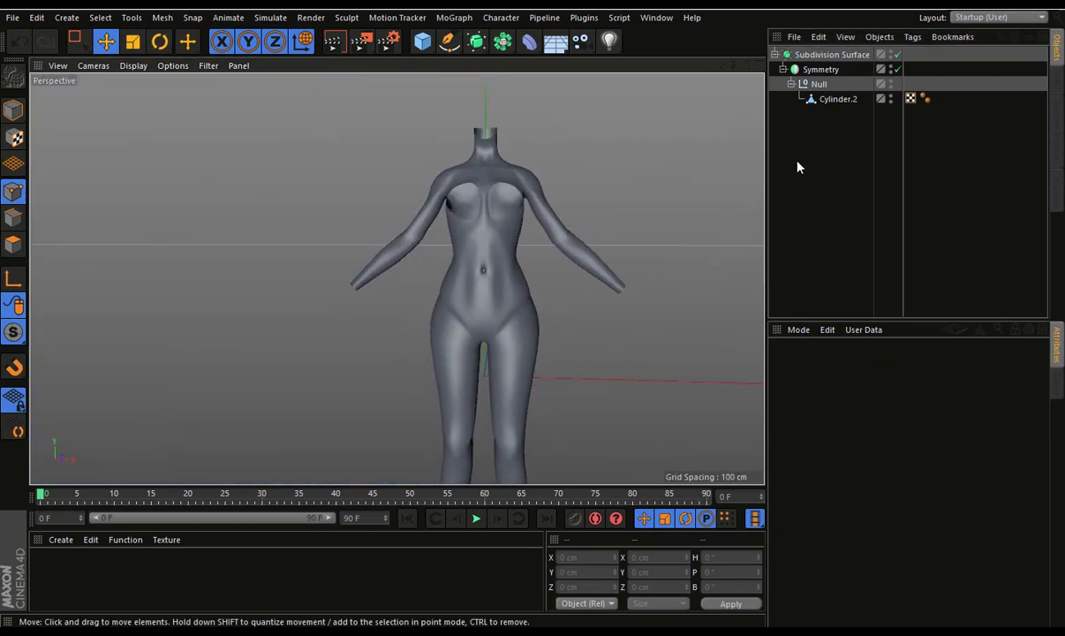
Select two points on the body mesh and check the smooth shape from front and side
click(838, 99)
scroll(528, 292, up, 3)
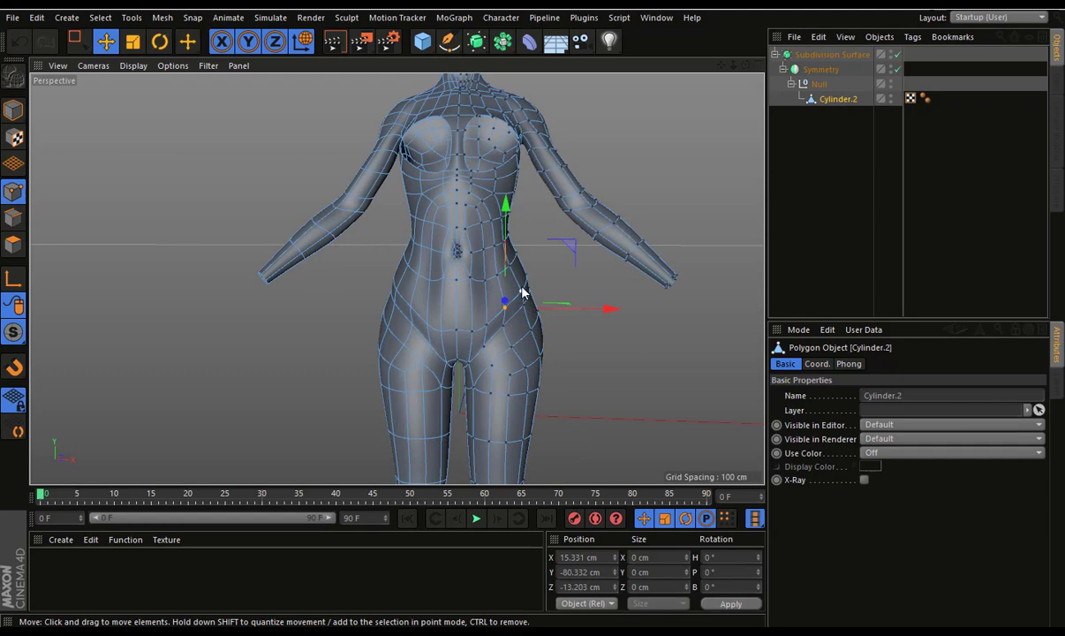
shift+click(527, 276)
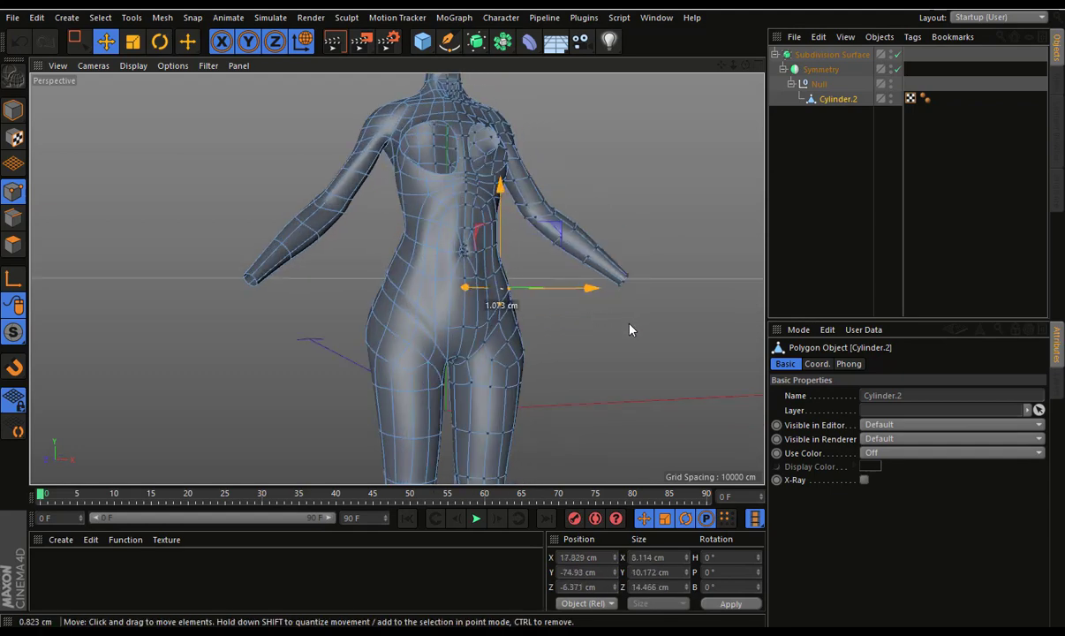
click(825, 223)
mouse_move(516, 350)
alt+mouse_down()
mouse_move(464, 349)
mouse_move(608, 352)
mouse_move(617, 364)
mouse_move(544, 354)
mouse_move(632, 347)
mouse_move(389, 347)
mouse_move(290, 361)
mouse_move(388, 374)
mouse_move(618, 366)
mouse_move(615, 337)
alt+mouse_up()
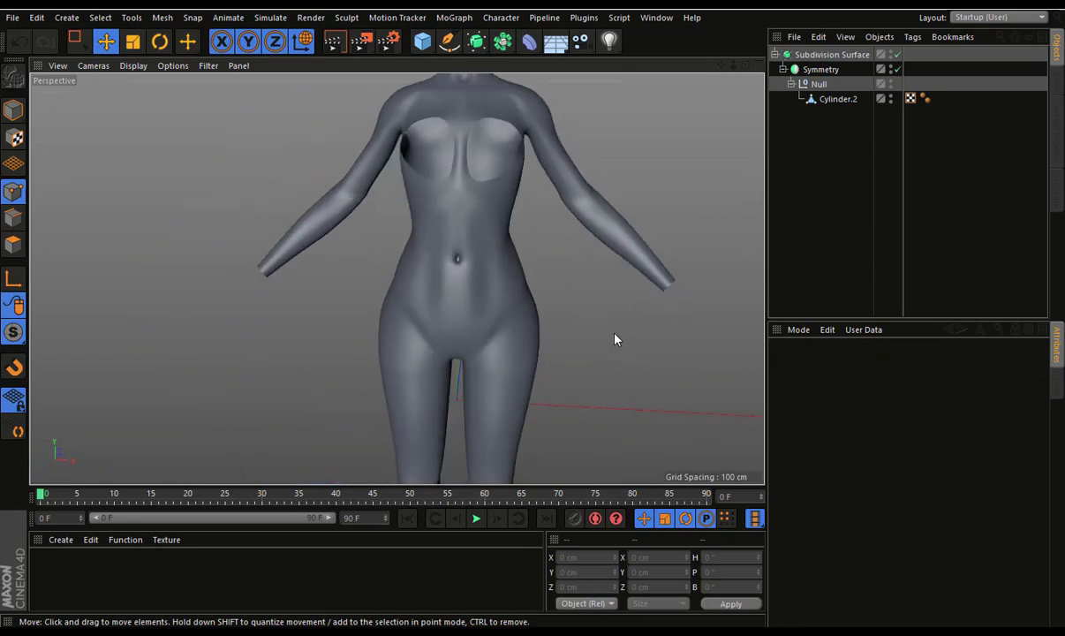
mouse_move(615, 337)
alt+right_down()
mouse_move(629, 352)
mouse_move(615, 311)
alt+right_up()
mouse_move(615, 311)
alt+mouse_down()
mouse_move(604, 323)
mouse_move(546, 311)
mouse_move(628, 318)
alt+mouse_up()
Reselect the body mesh and zoom in for point editing
click(837, 99)
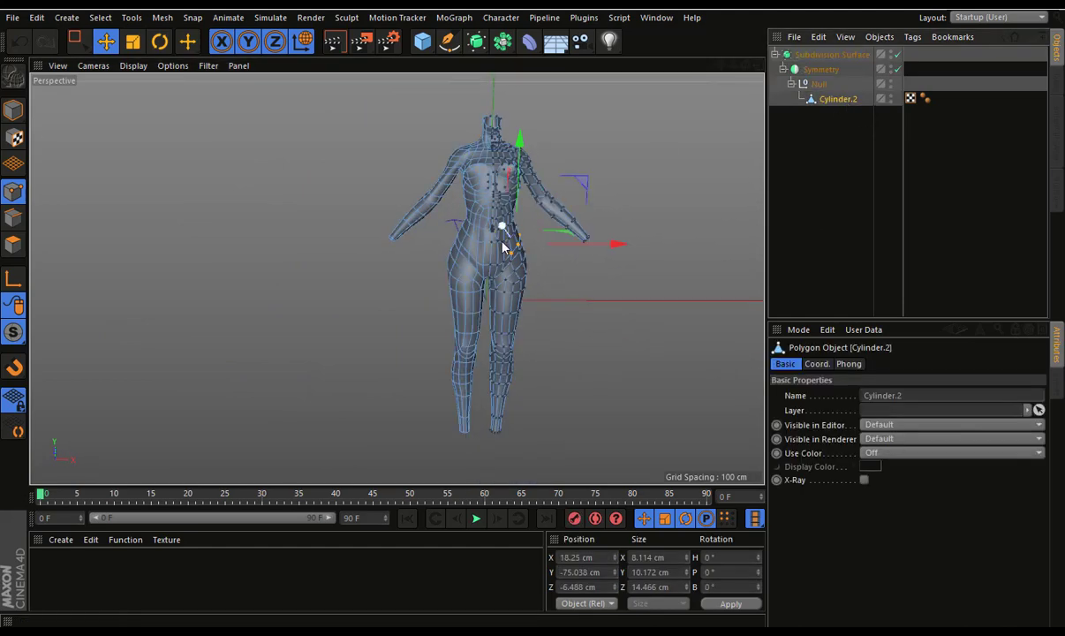
scroll(506, 230, up, 3)
scroll(507, 238, up, 3)
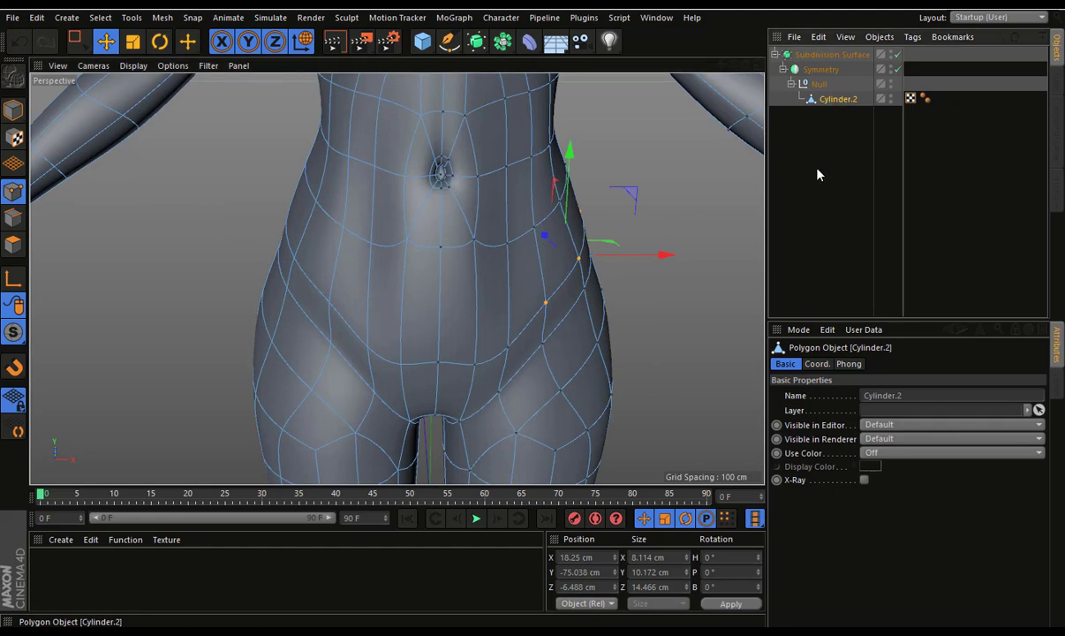
scroll(565, 168, up, 2)
Move the arm-shoulder junction point about 0.525 cm, undoing one attempt before settling it
scroll(512, 177, up, 2)
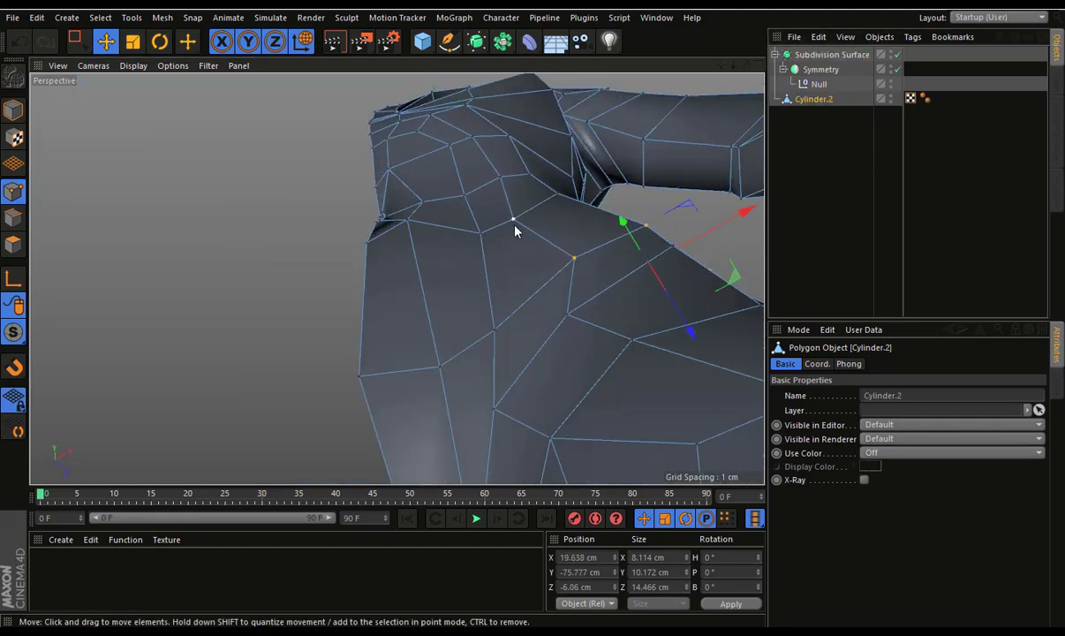
click(515, 226)
scroll(583, 208, up, 2)
mouse_move(594, 190)
mouse_down()
mouse_move(579, 172)
mouse_move(578, 210)
mouse_up()
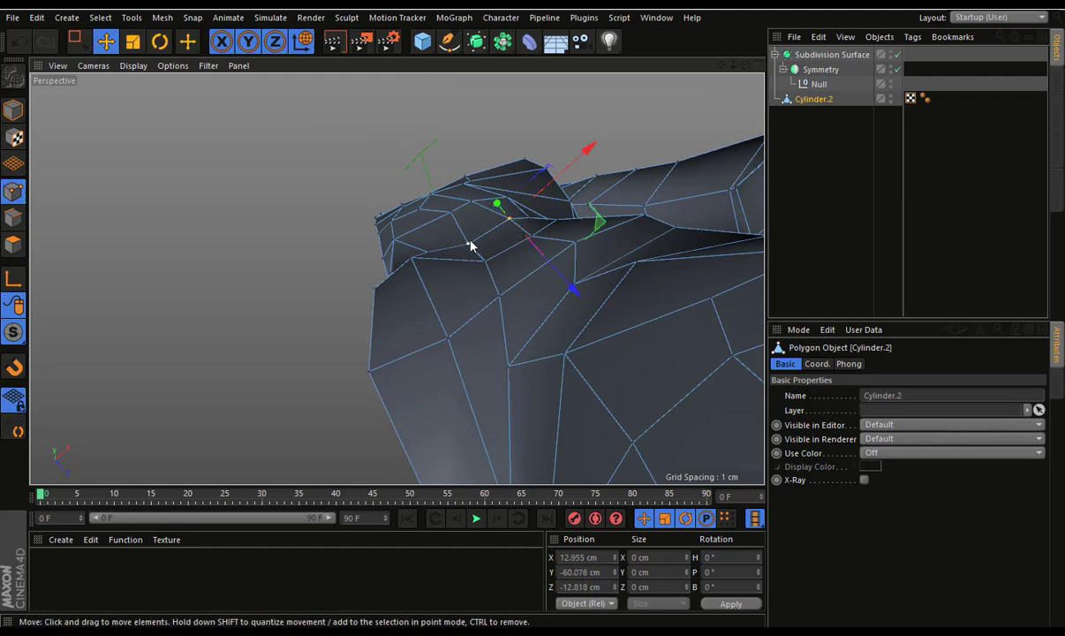
mouse_move(482, 289)
alt+mouse_down()
mouse_move(452, 272)
mouse_move(479, 272)
mouse_move(437, 247)
mouse_move(551, 304)
mouse_move(459, 272)
mouse_move(579, 235)
mouse_move(487, 255)
mouse_move(454, 219)
mouse_move(411, 221)
mouse_move(440, 218)
alt+mouse_up()
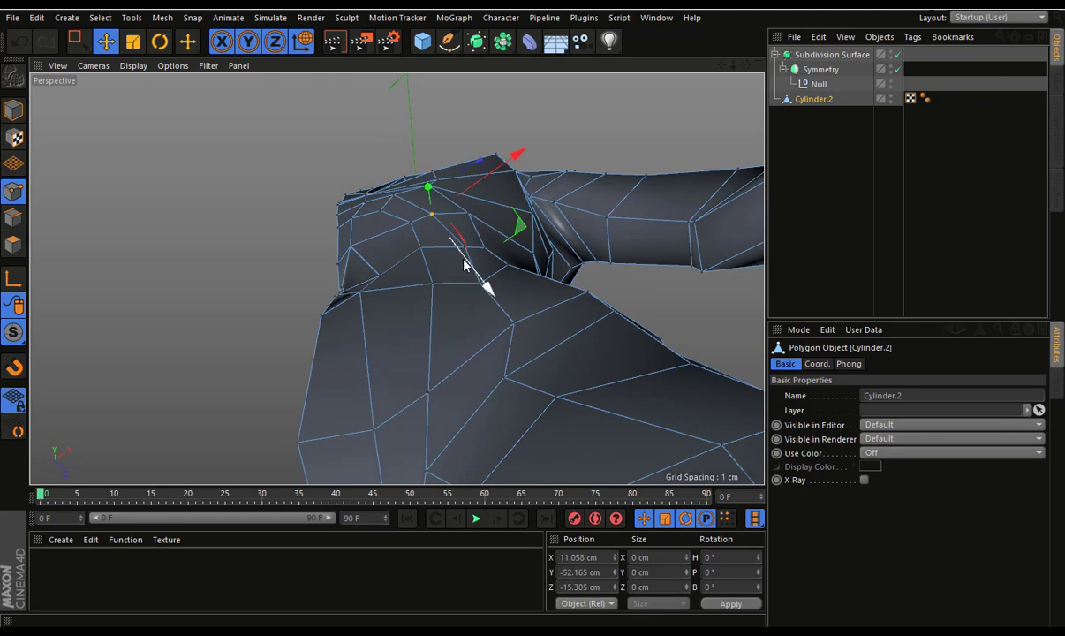
key(ctrl+z)
mouse_move(403, 256)
mouse_down()
mouse_move(411, 239)
mouse_move(381, 241)
mouse_move(618, 352)
mouse_move(637, 435)
mouse_move(606, 450)
mouse_move(534, 325)
mouse_up()
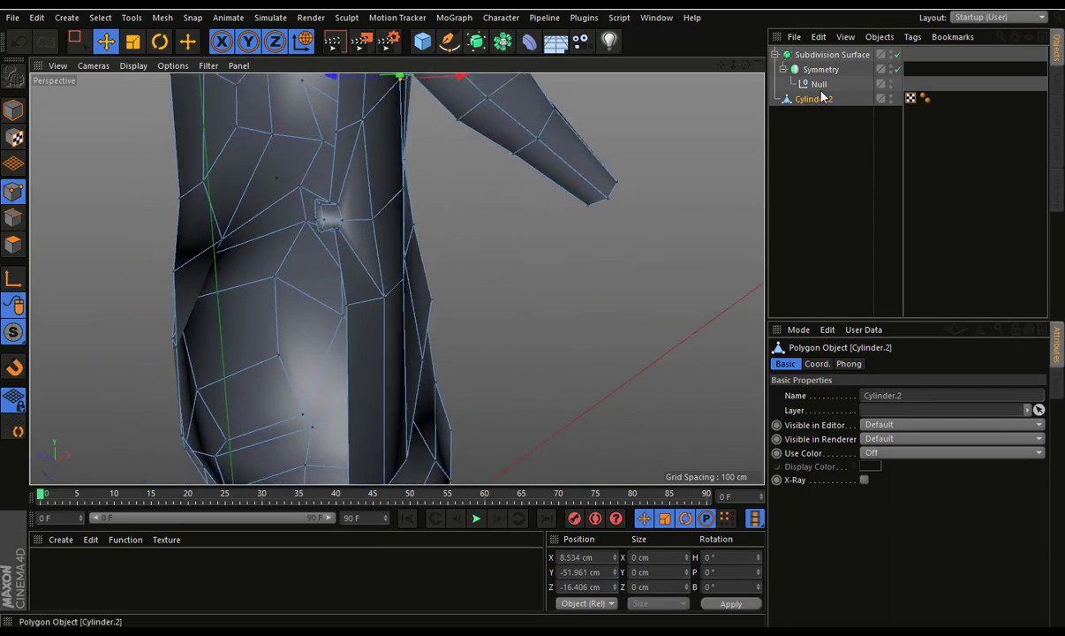
Return Cylinder.2 under the Null and review the smoothed figure from three-quarter and front views
drag(813, 99, 819, 86)
click(824, 161)
scroll(362, 269, down, 2)
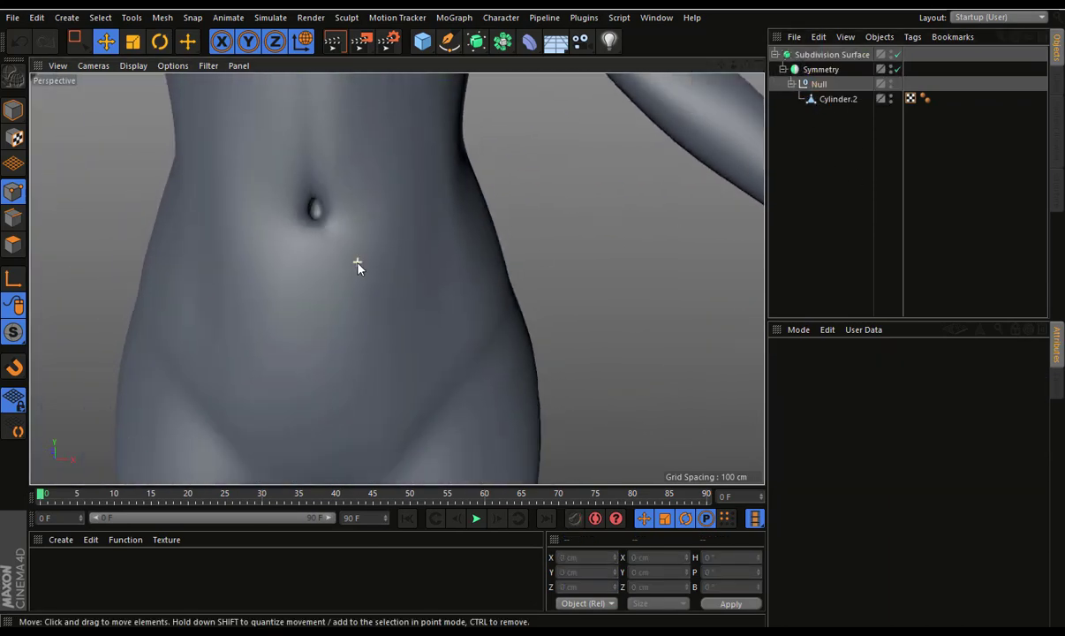
scroll(389, 273, down, 5)
mouse_move(413, 281)
alt+mouse_down()
mouse_move(607, 273)
mouse_move(598, 283)
mouse_move(478, 249)
alt+mouse_up()
scroll(478, 250, down, 3)
mouse_move(488, 302)
alt+mouse_down()
mouse_move(629, 314)
mouse_move(397, 283)
mouse_move(597, 288)
mouse_move(544, 302)
mouse_move(487, 282)
mouse_move(522, 292)
mouse_move(621, 281)
alt+mouse_up()
scroll(597, 288, down, 2)
scroll(406, 245, up, 1)
scroll(427, 254, up, 2)
scroll(475, 272, up, 2)
Select the body mesh and pick a few points on the side of the torso
click(828, 100)
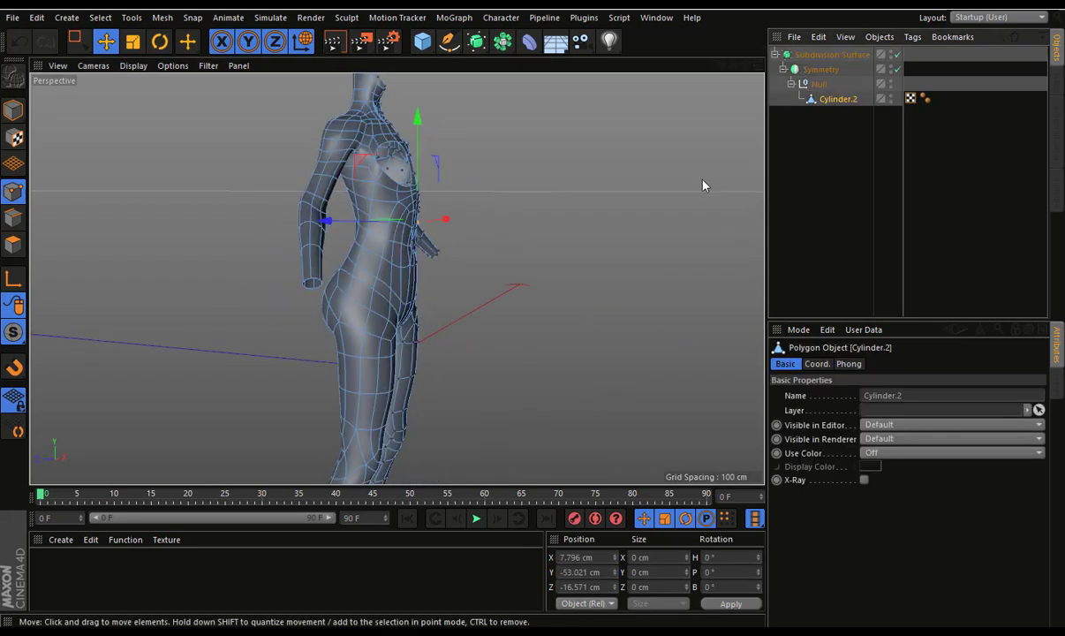
scroll(438, 247, up, 2)
scroll(406, 221, up, 2)
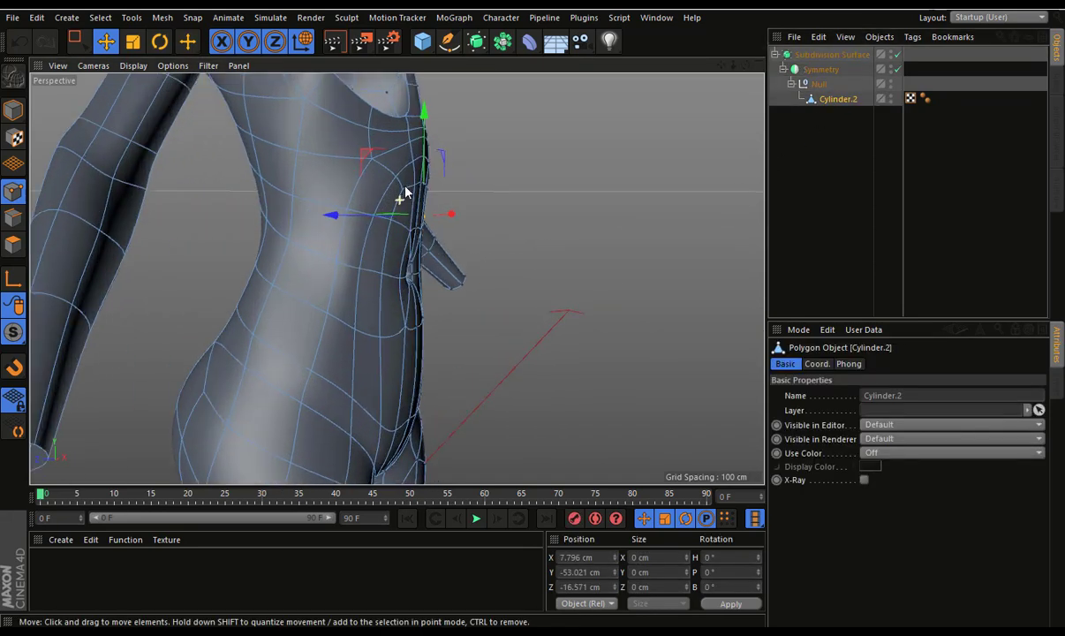
mouse_move(410, 185)
alt+mouse_down()
mouse_move(417, 206)
mouse_move(208, 203)
alt+mouse_up()
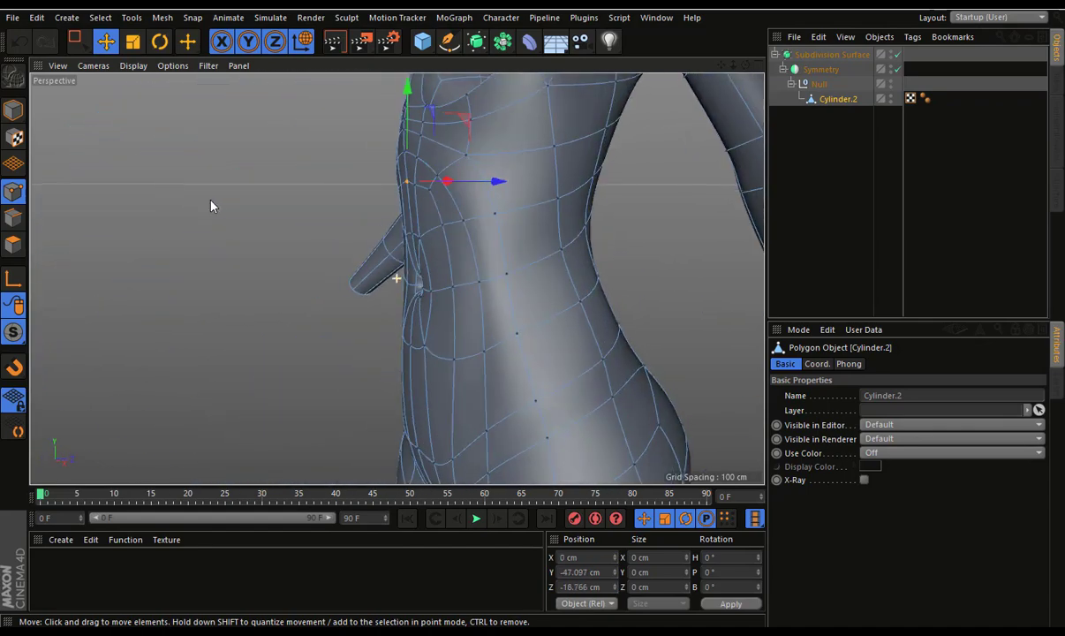
click(415, 184)
scroll(406, 163, up, 2)
Push the selected side points sideways slightly and preview the smooth result
scroll(482, 175, up, 2)
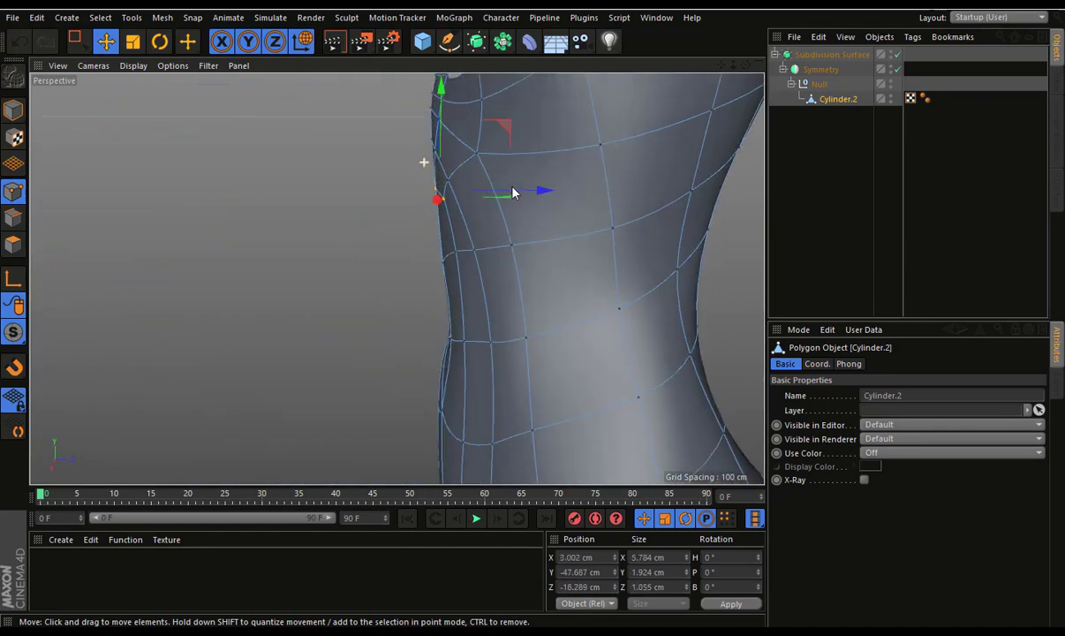
drag(513, 190, 530, 192)
mouse_move(547, 230)
alt+mouse_down()
mouse_move(824, 211)
mouse_move(726, 231)
mouse_move(581, 202)
mouse_move(533, 231)
alt+mouse_up()
click(824, 211)
scroll(592, 221, down, 3)
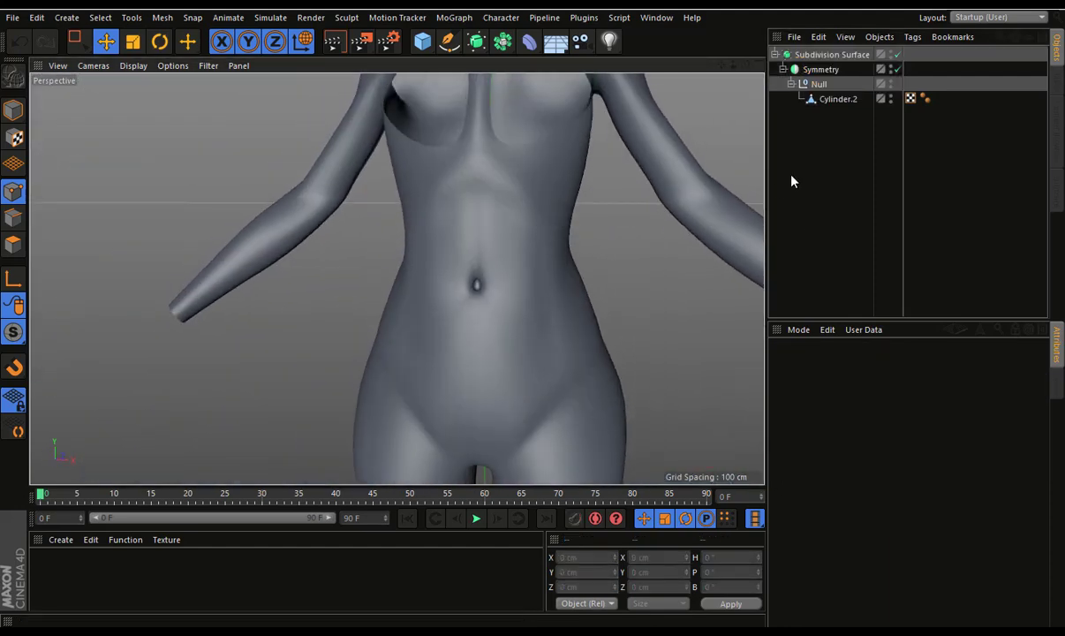
Select a sternum point and check the smoothed torso from the front
click(834, 98)
click(497, 184)
mouse_move(478, 182)
alt+mouse_down()
mouse_move(559, 238)
mouse_move(409, 172)
mouse_move(441, 166)
alt+mouse_up()
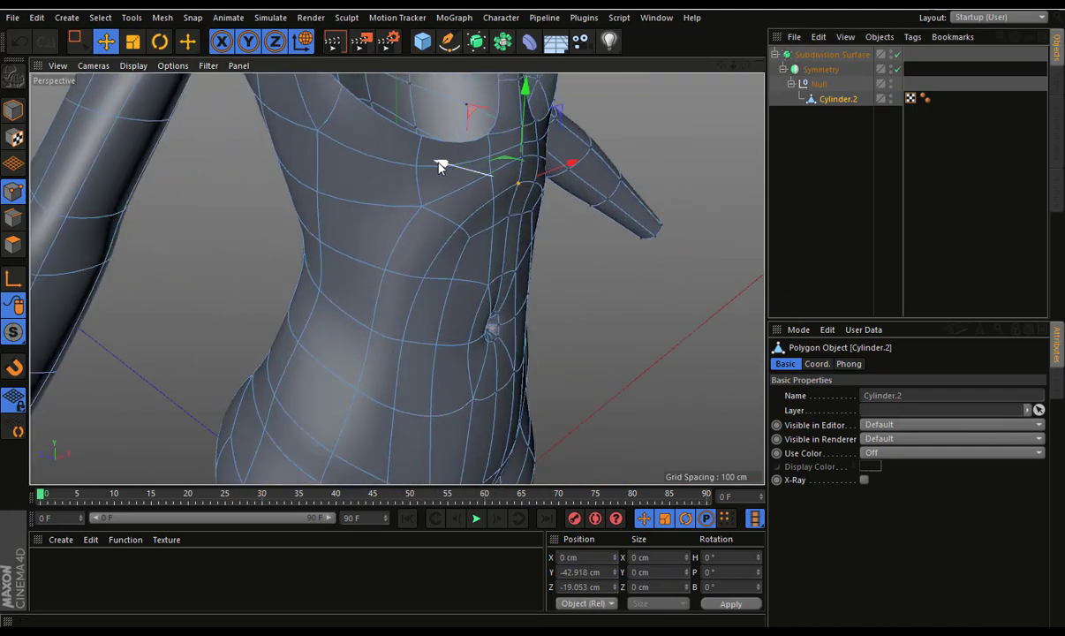
click(770, 188)
mouse_move(618, 177)
alt+mouse_down()
mouse_move(386, 167)
mouse_move(516, 194)
mouse_move(488, 206)
mouse_move(544, 212)
alt+mouse_up()
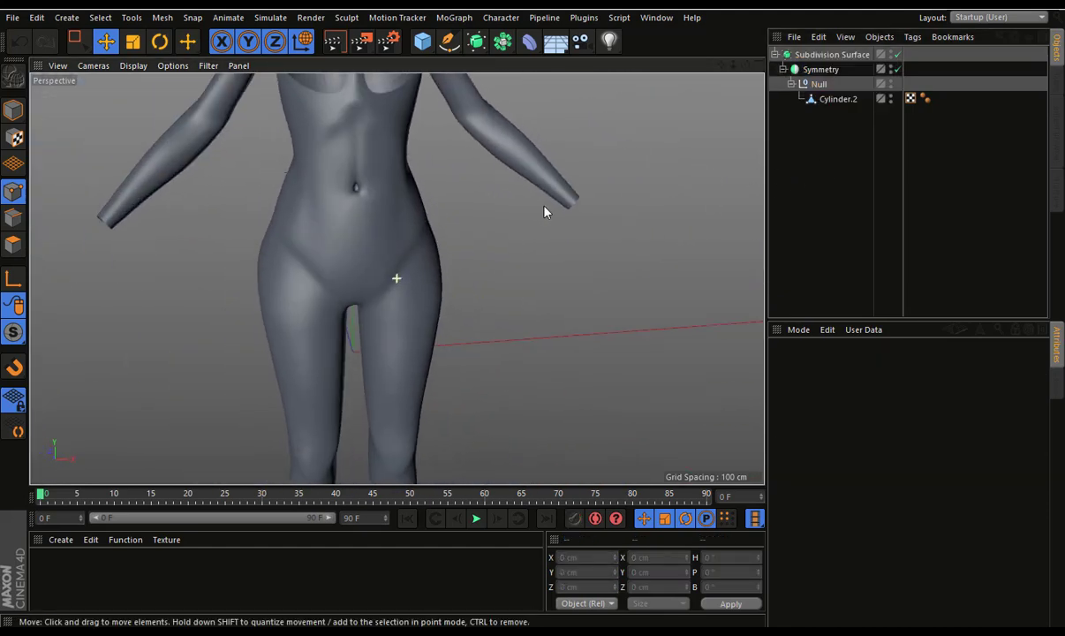
key(ctrl+z)
click(708, 202)
mouse_move(708, 203)
alt+mouse_down()
mouse_move(475, 203)
mouse_move(527, 254)
mouse_move(824, 174)
alt+mouse_up()
click(835, 101)
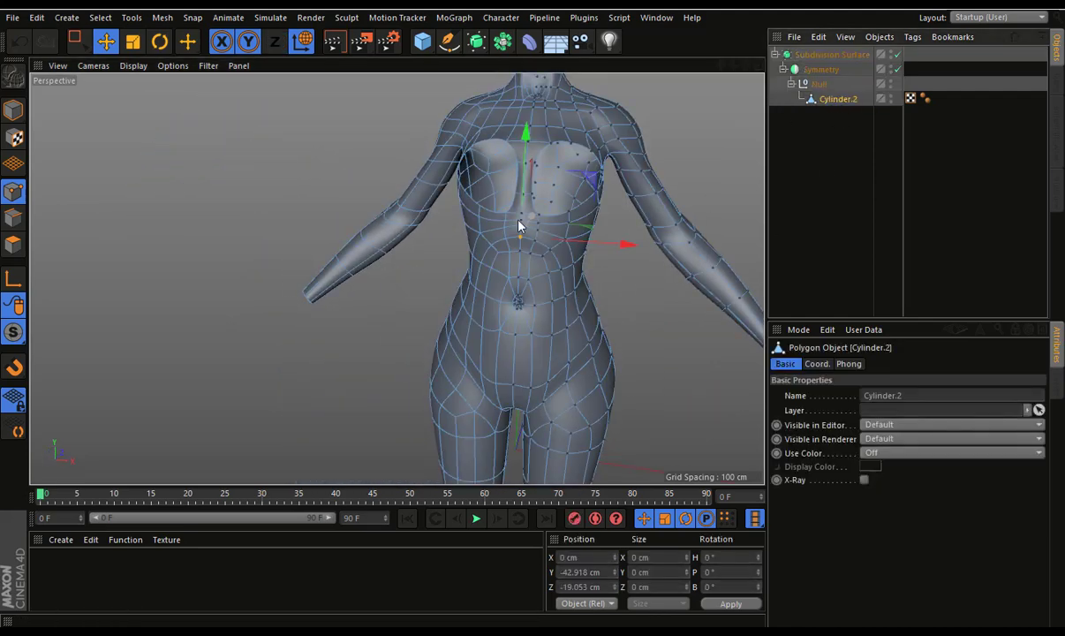
Select a point below the chest and preview the waist from the side
alt+drag(519, 226, 516, 262)
shift+click(523, 228)
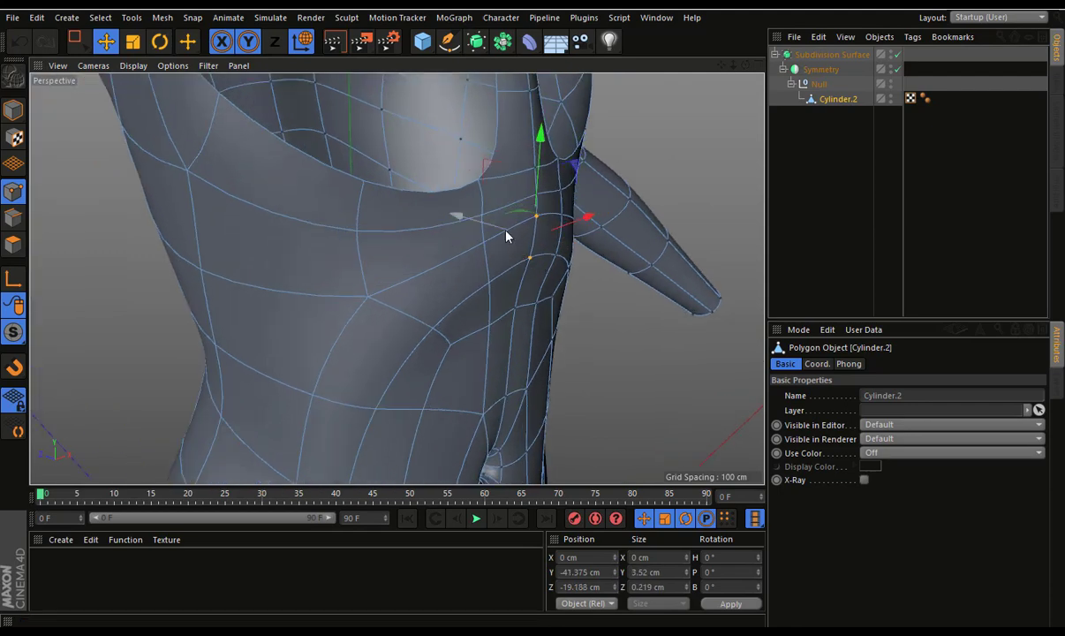
click(529, 257)
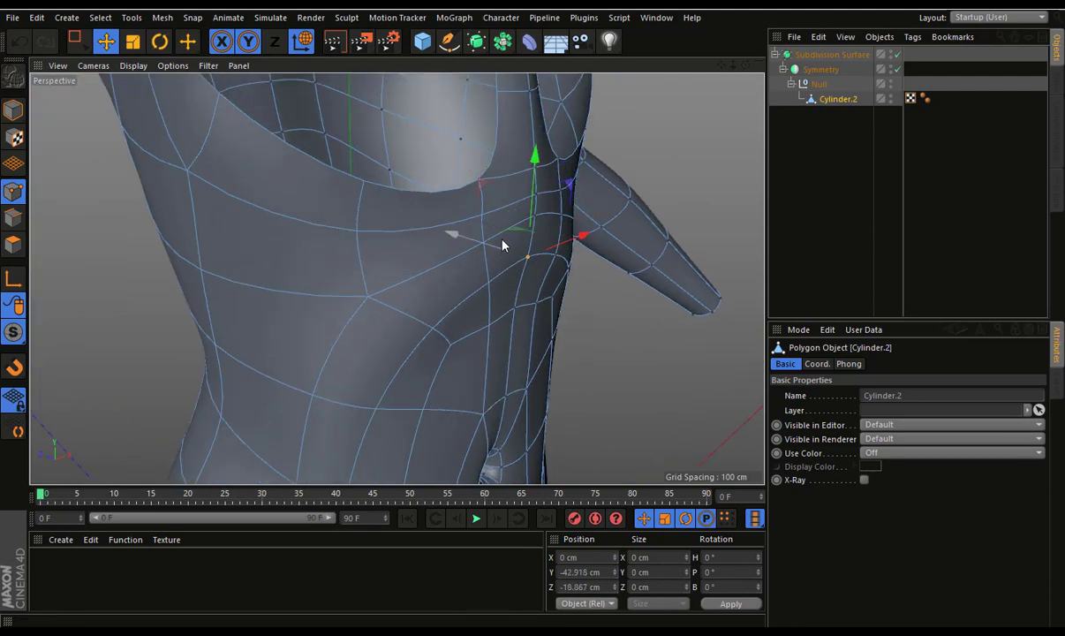
click(883, 159)
mouse_move(529, 233)
alt+right_down()
mouse_move(483, 219)
mouse_move(445, 224)
mouse_move(450, 234)
alt+right_up()
alt+drag(514, 239, 554, 238)
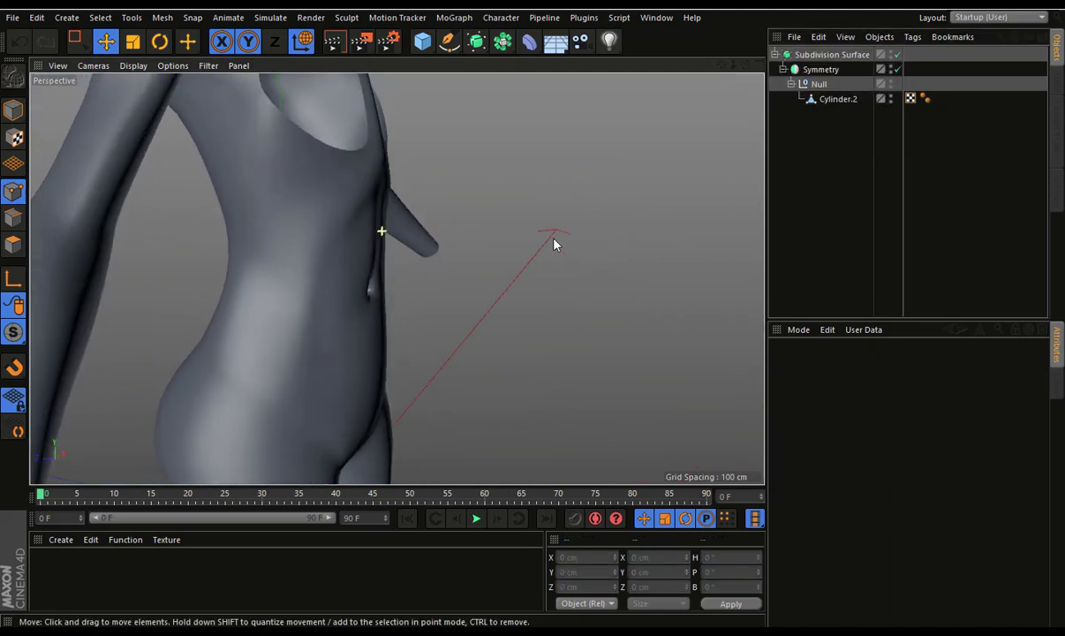
alt+drag(425, 275, 312, 303)
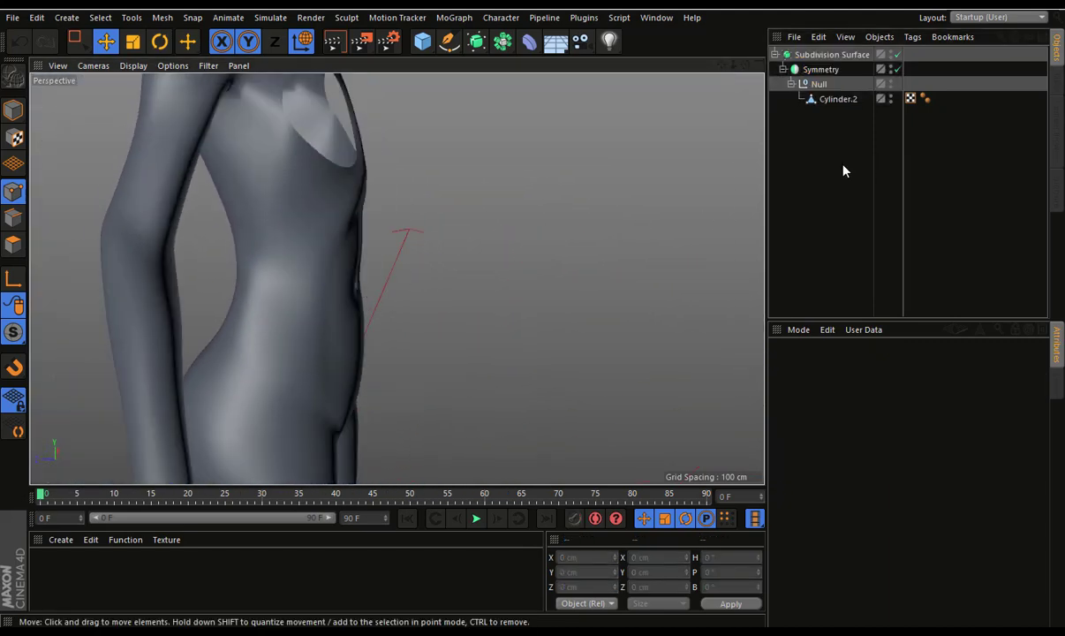
Pull a waist point outward about 3 cm, then move it up and inward slightly
click(838, 99)
mouse_move(703, 154)
alt+mouse_down()
mouse_move(252, 294)
mouse_move(423, 294)
mouse_move(432, 257)
mouse_move(405, 248)
alt+mouse_up()
scroll(434, 263, up, 3)
mouse_move(466, 274)
alt+mouse_down()
mouse_move(440, 281)
mouse_move(409, 210)
alt+mouse_up()
mouse_move(448, 247)
alt+mouse_down()
mouse_move(437, 221)
mouse_move(455, 209)
mouse_move(544, 270)
mouse_move(536, 292)
mouse_move(571, 268)
mouse_move(549, 277)
alt+mouse_up()
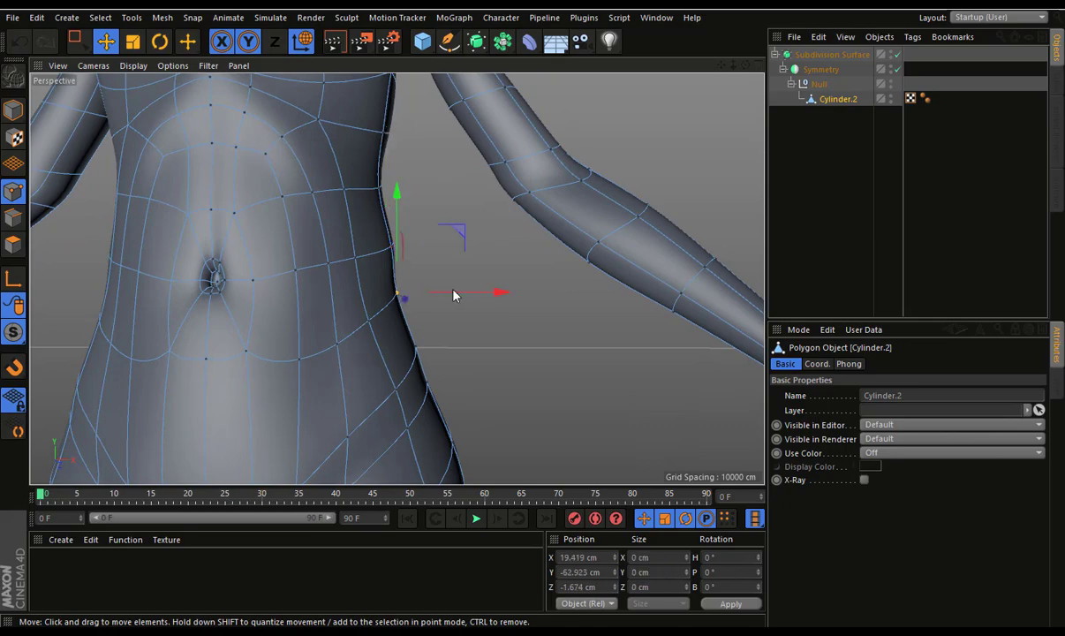
mouse_move(506, 257)
alt+mouse_down()
mouse_move(401, 281)
mouse_move(426, 283)
mouse_move(566, 204)
mouse_move(652, 195)
alt+mouse_up()
mouse_move(560, 313)
mouse_down()
mouse_move(568, 309)
mouse_move(506, 318)
mouse_move(537, 318)
mouse_up()
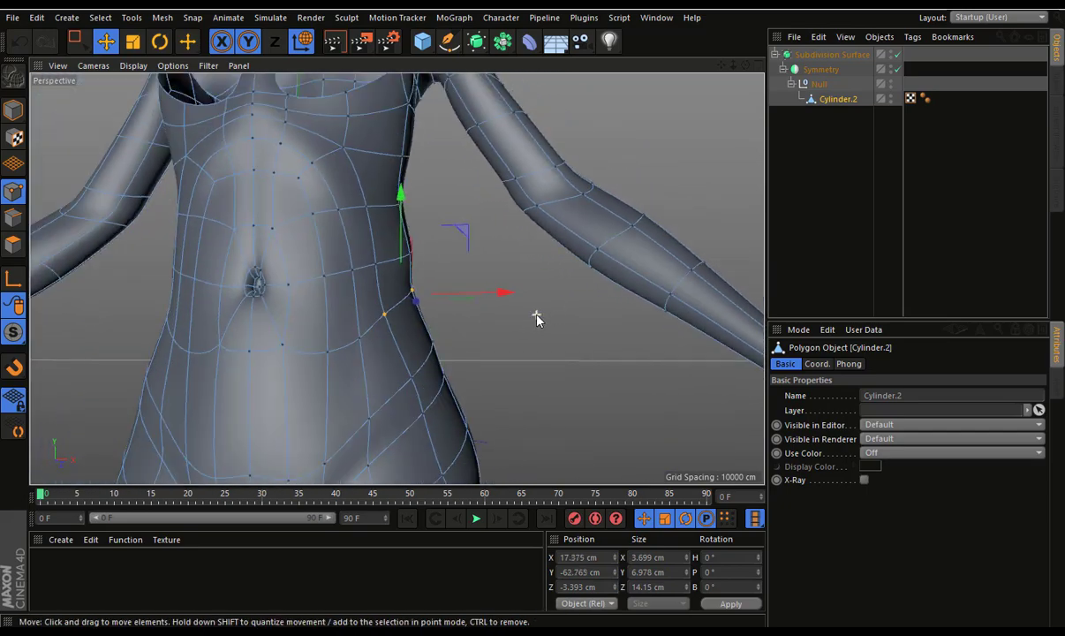
Add a second waist point and check the smoothed figure from the side
scroll(538, 317, down, 5)
scroll(543, 316, down, 3)
mouse_move(609, 361)
alt+mouse_down()
mouse_move(609, 344)
mouse_move(610, 375)
alt+mouse_up()
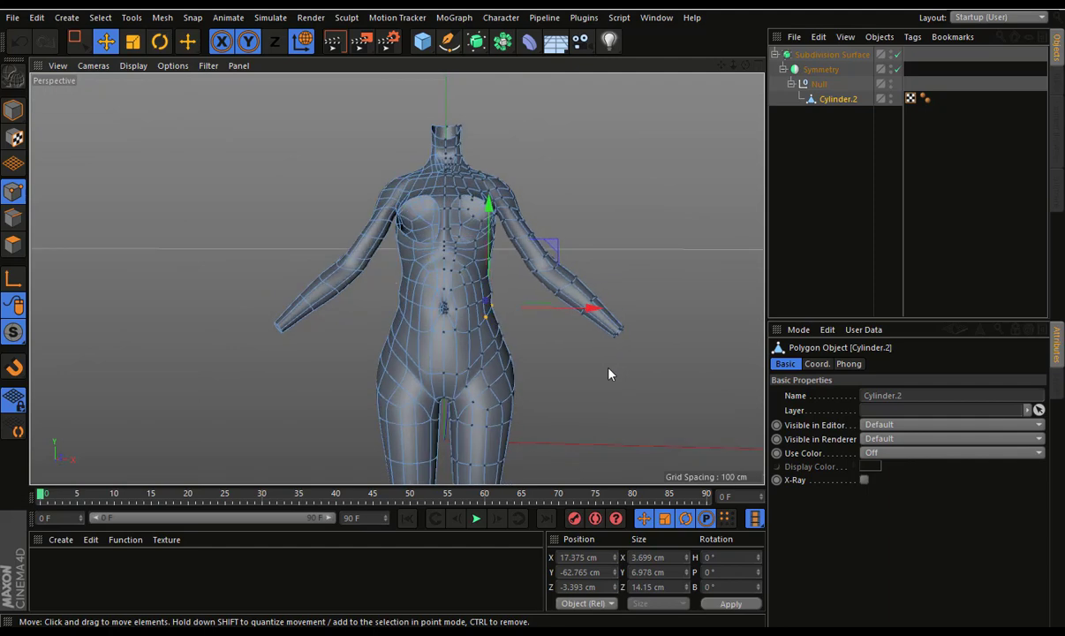
scroll(511, 326, up, 1)
scroll(450, 248, up, 4)
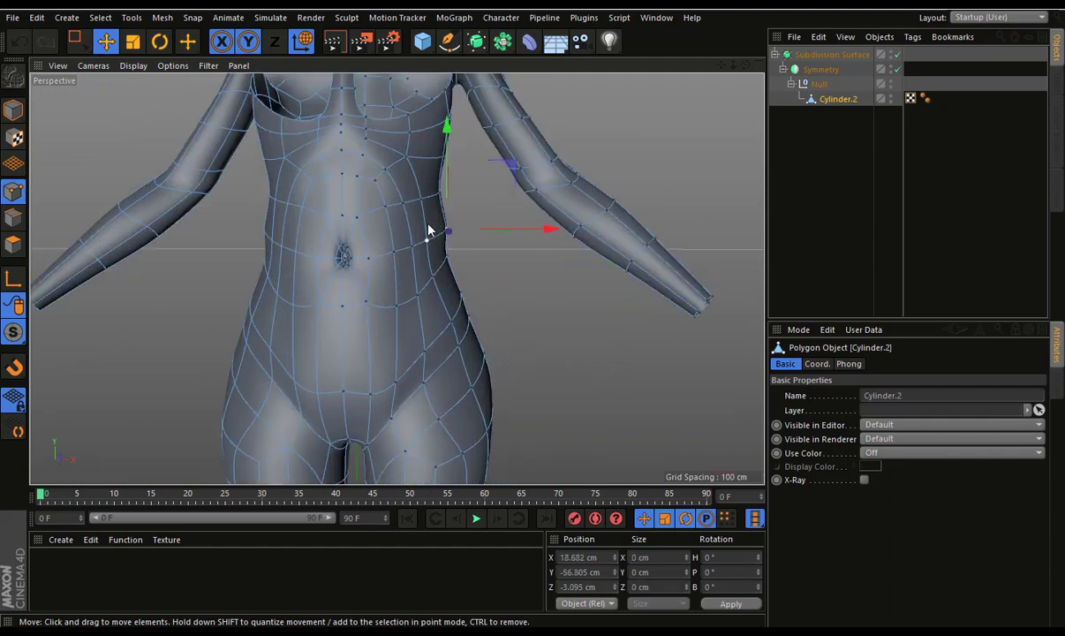
shift+click(427, 240)
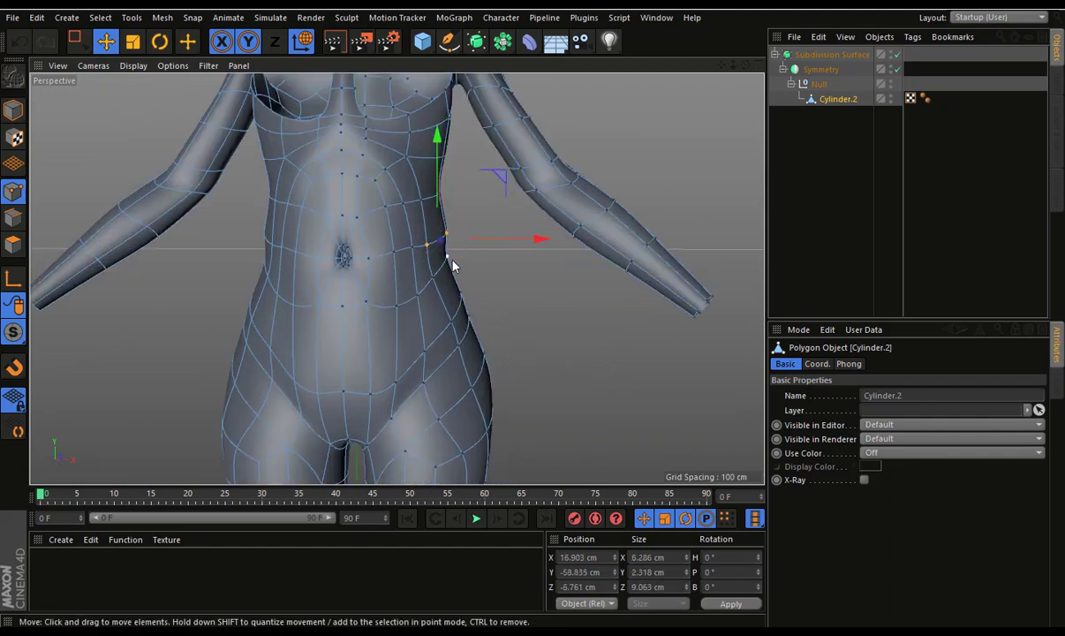
click(828, 209)
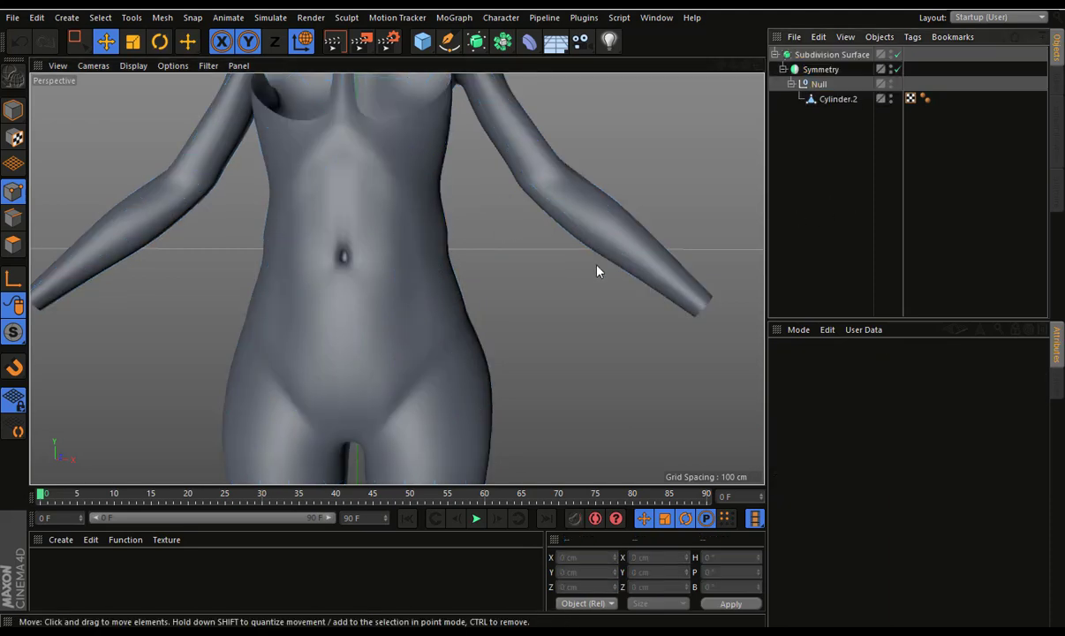
scroll(591, 291, down, 3)
mouse_move(590, 316)
alt+mouse_down()
mouse_move(534, 334)
mouse_move(218, 330)
alt+mouse_up()
click(389, 250)
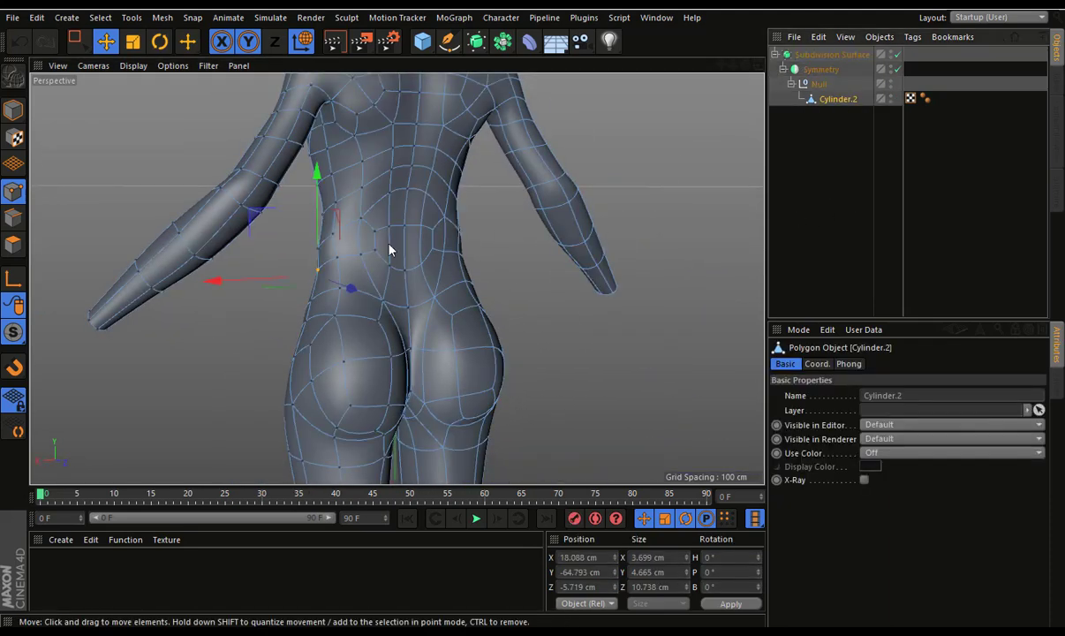
Slide a point on the side of the waist along the surface with the Slide tool
right_click(388, 223)
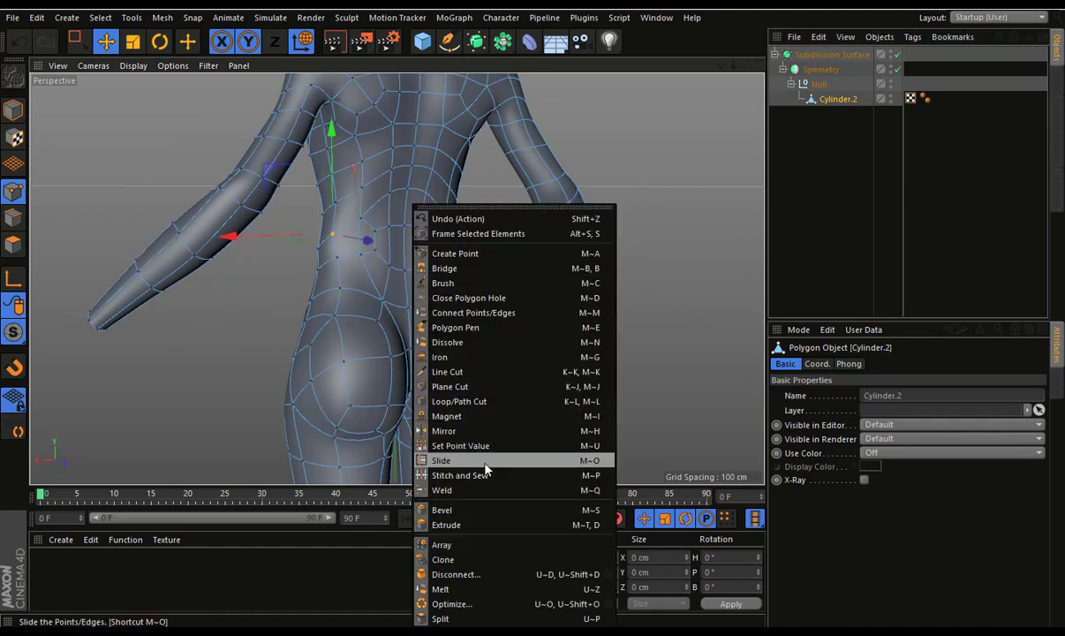
click(456, 436)
scroll(347, 251, up, 2)
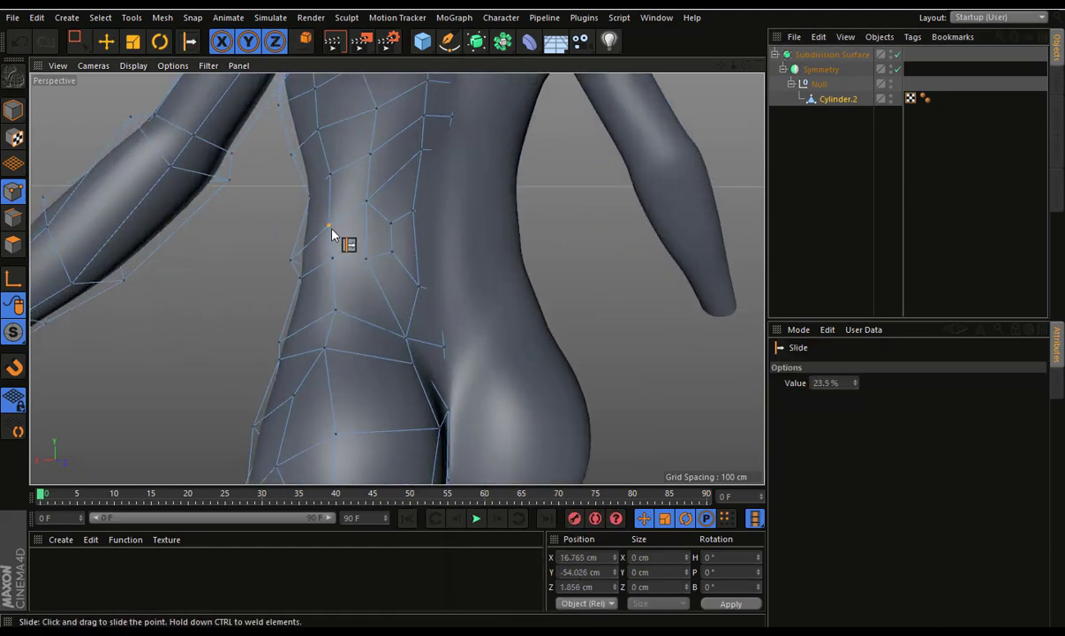
mouse_move(374, 231)
alt+mouse_down()
mouse_move(532, 195)
mouse_move(361, 262)
mouse_move(385, 177)
mouse_move(488, 226)
mouse_move(463, 281)
mouse_move(385, 296)
mouse_move(343, 223)
alt+mouse_up()
Return to the Move tool, deselect the body and orbit out to a wider side view
click(105, 41)
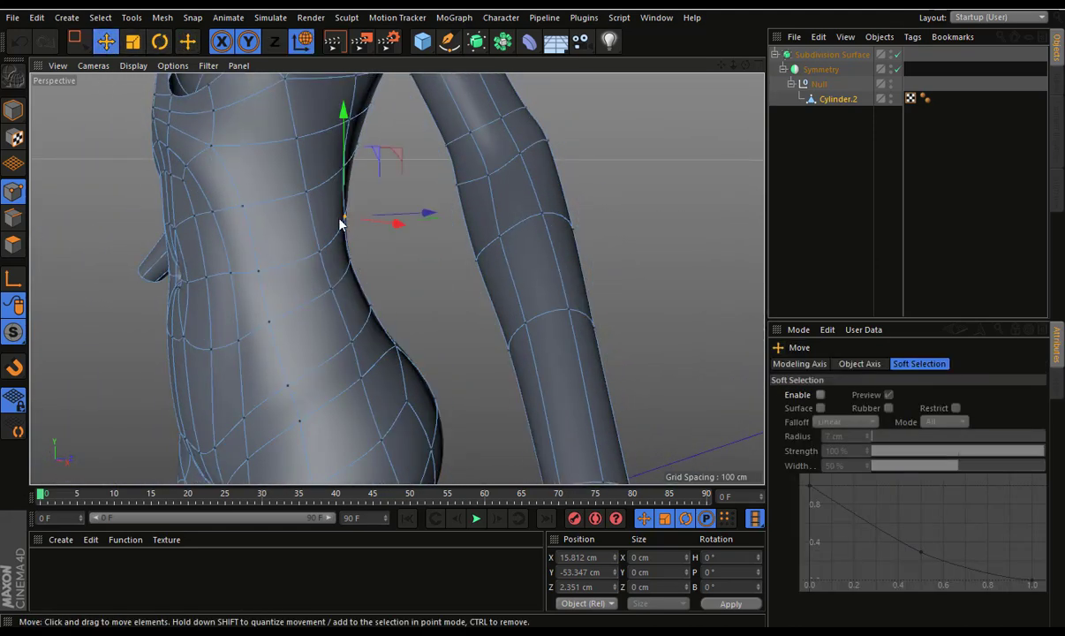
click(660, 249)
scroll(416, 286, down, 3)
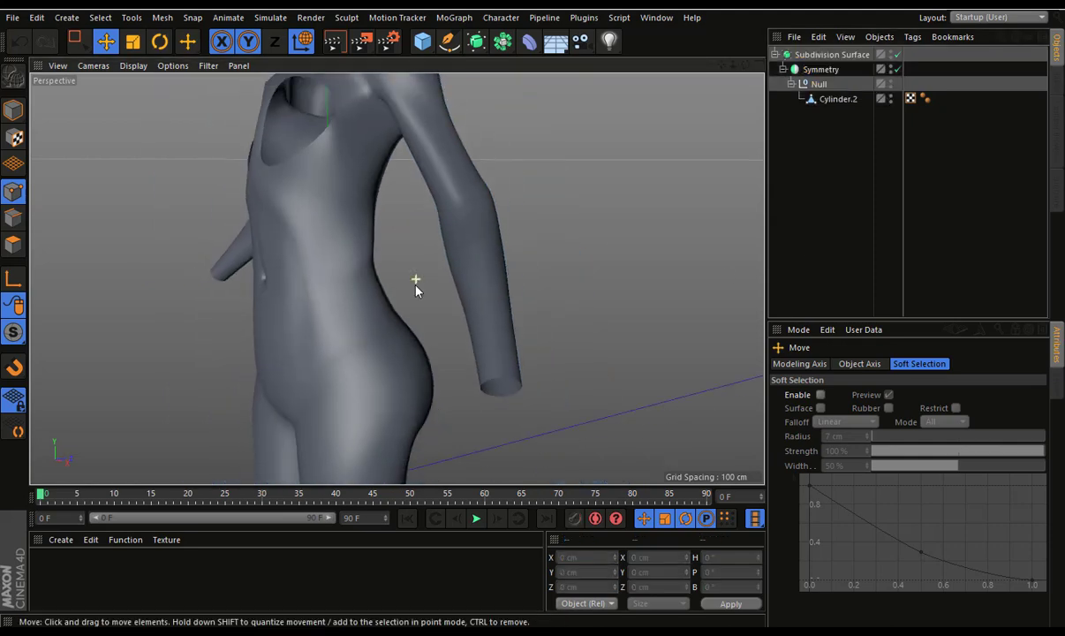
mouse_move(416, 286)
alt+mouse_down()
mouse_move(174, 297)
mouse_move(230, 291)
alt+mouse_up()
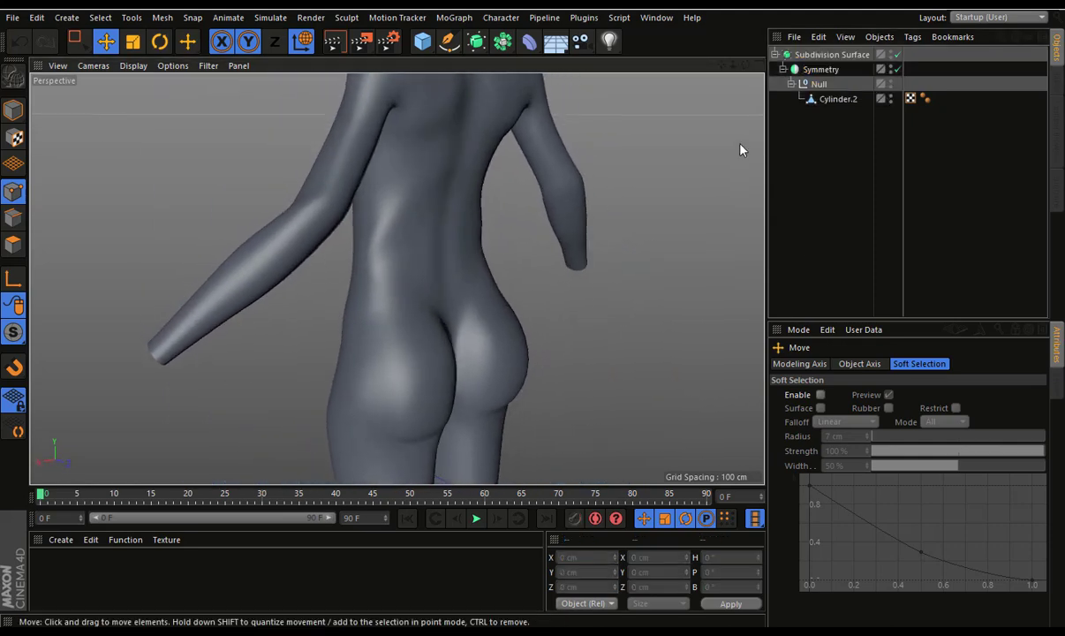
Select two lower-back points on Cylinder.2 and take the mesh out of the Null group
click(834, 99)
click(409, 256)
shift+click(409, 222)
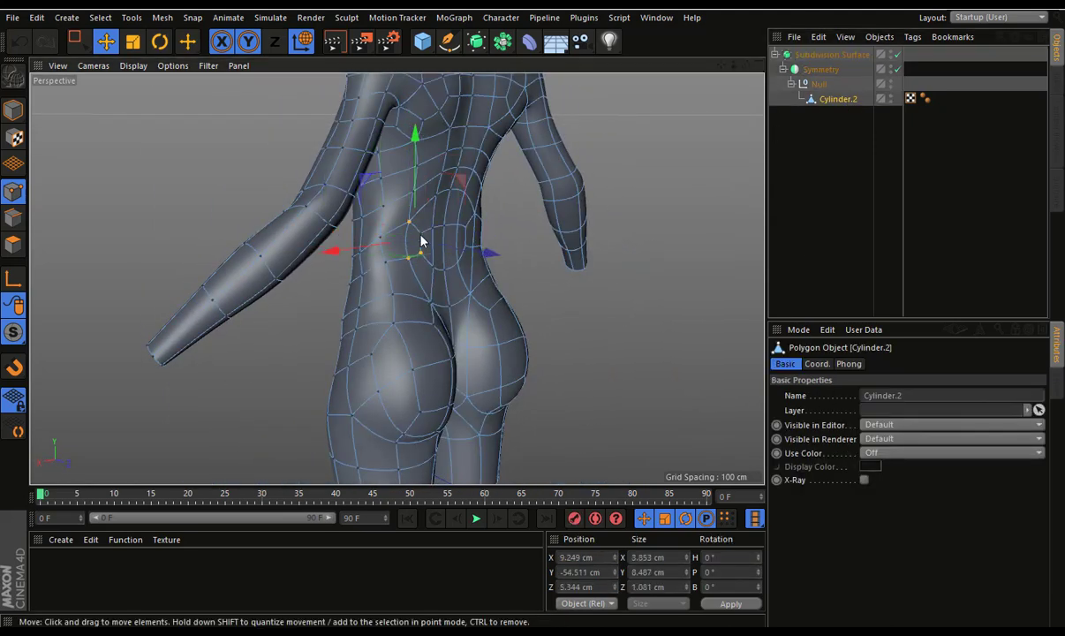
scroll(407, 255, up, 3)
mouse_move(541, 233)
alt+mouse_down()
mouse_move(568, 202)
mouse_move(543, 186)
alt+mouse_up()
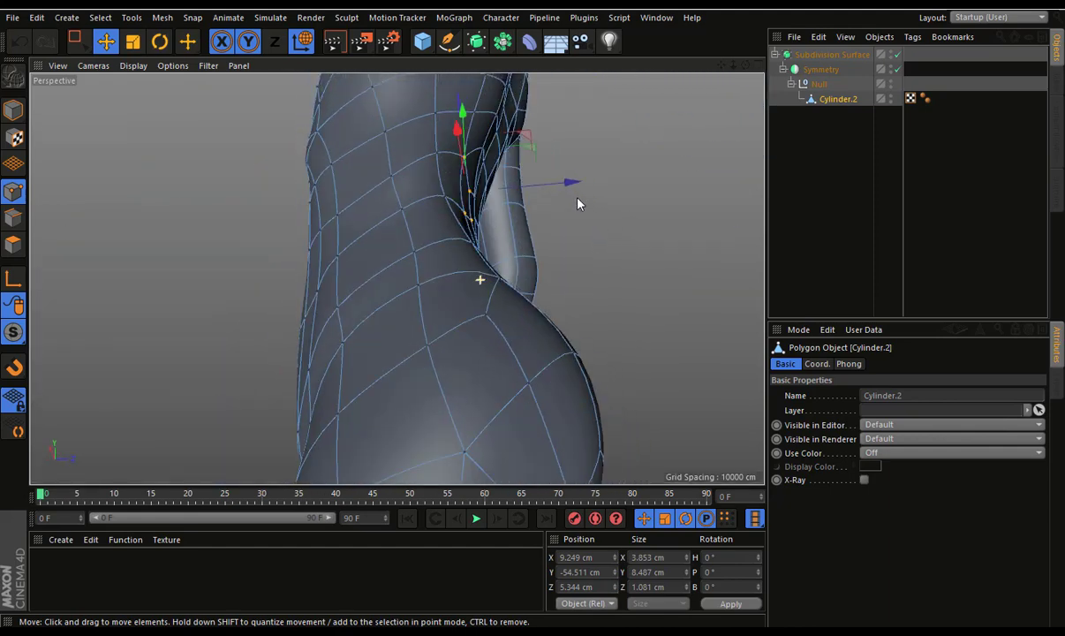
drag(834, 99, 795, 110)
scroll(519, 204, up, 2)
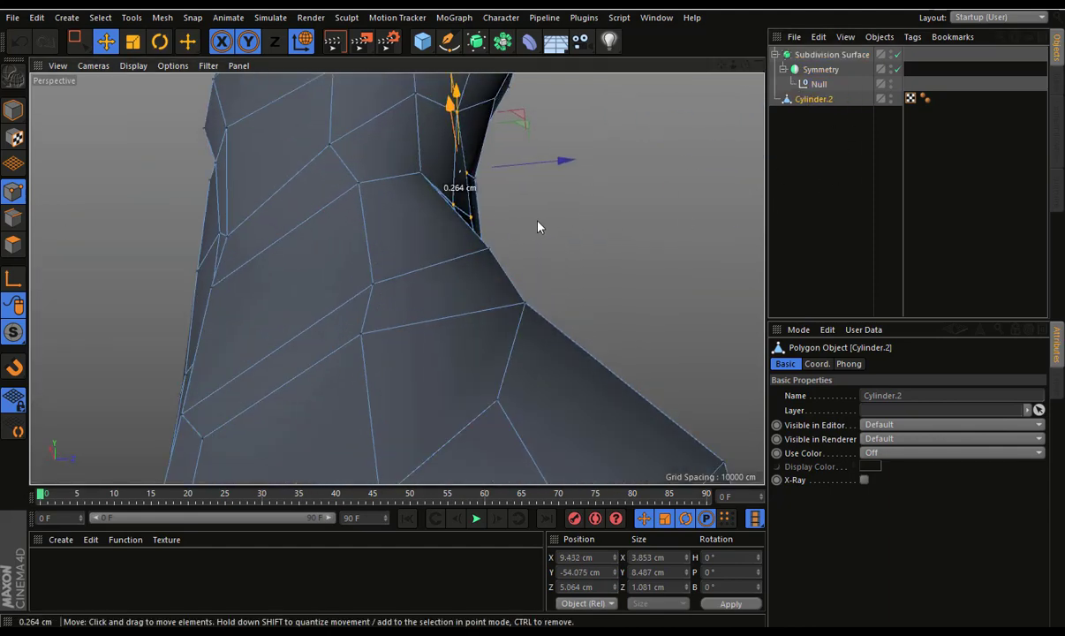
Move the selected lower-back points into shape, including along Z and a 0.377 cm nudge
drag(546, 219, 595, 228)
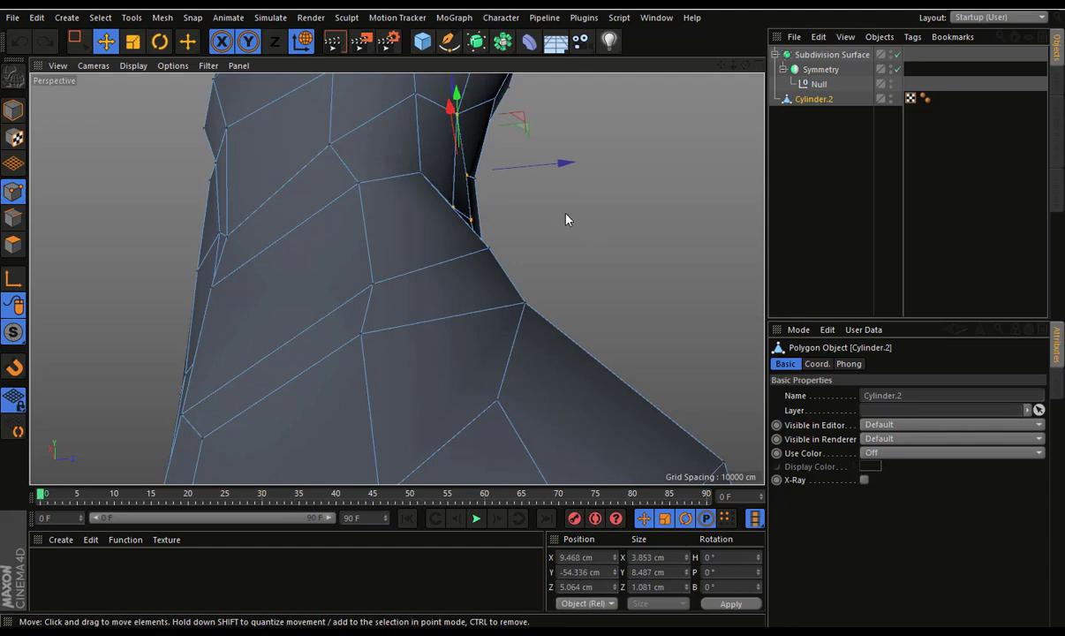
key(z)
mouse_move(486, 225)
mouse_down()
mouse_move(585, 229)
mouse_move(428, 228)
mouse_move(535, 290)
mouse_up()
scroll(608, 310, up, 5)
drag(608, 311, 620, 303)
Deselect to check the smoothed torso, then reselect Cylinder.2 from a front three-quarter view
click(844, 173)
scroll(549, 336, down, 3)
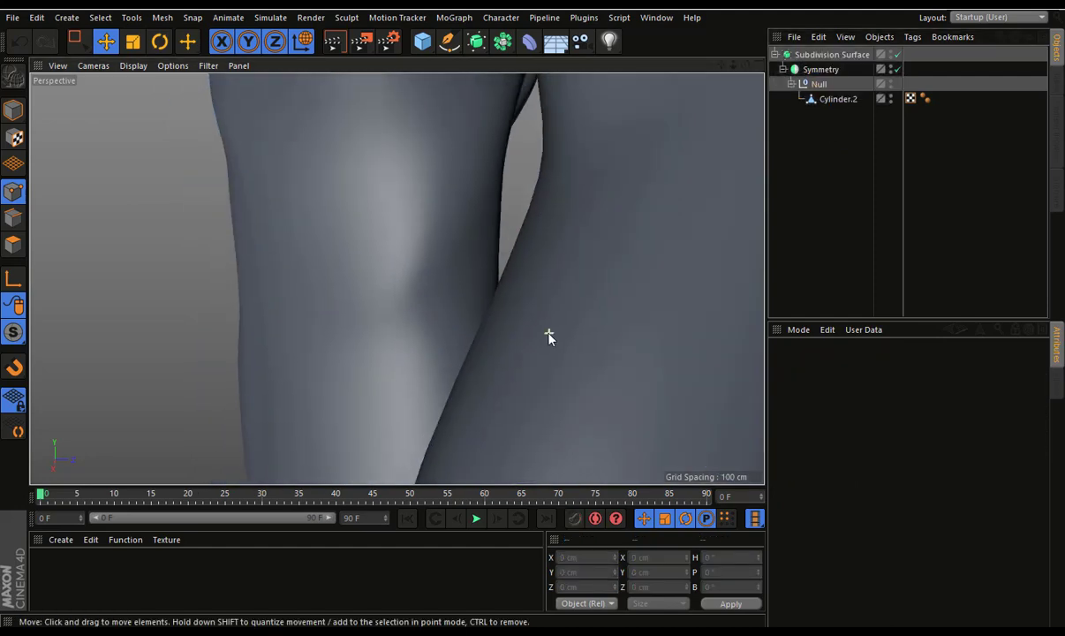
scroll(549, 335, down, 3)
scroll(547, 334, down, 3)
click(836, 99)
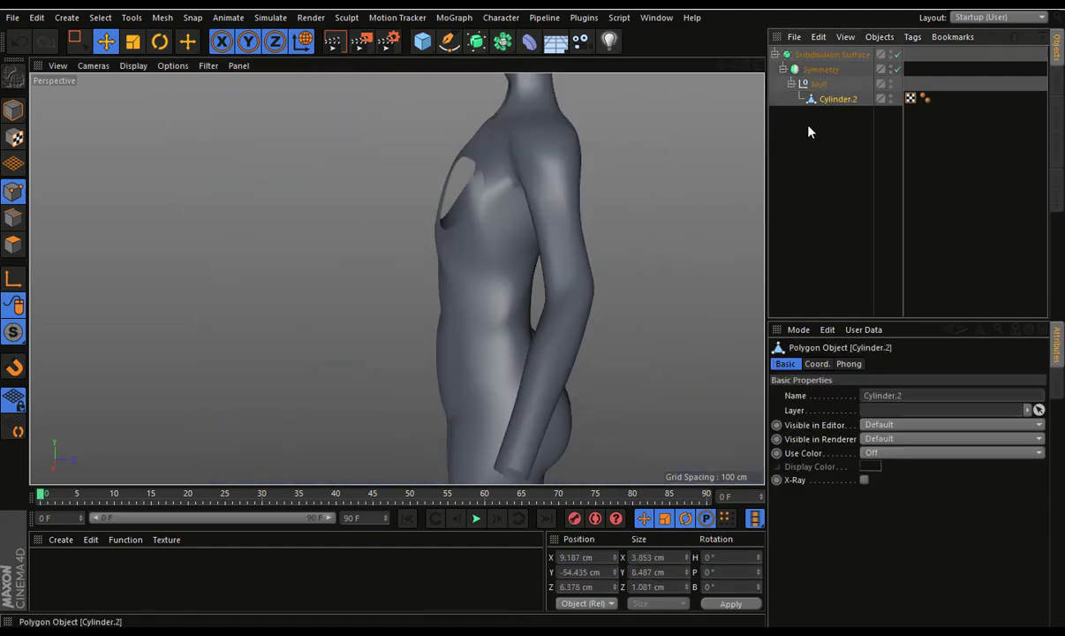
mouse_move(606, 337)
alt+mouse_down()
mouse_move(577, 333)
mouse_move(700, 303)
mouse_move(688, 272)
mouse_move(698, 277)
mouse_move(489, 337)
alt+mouse_up()
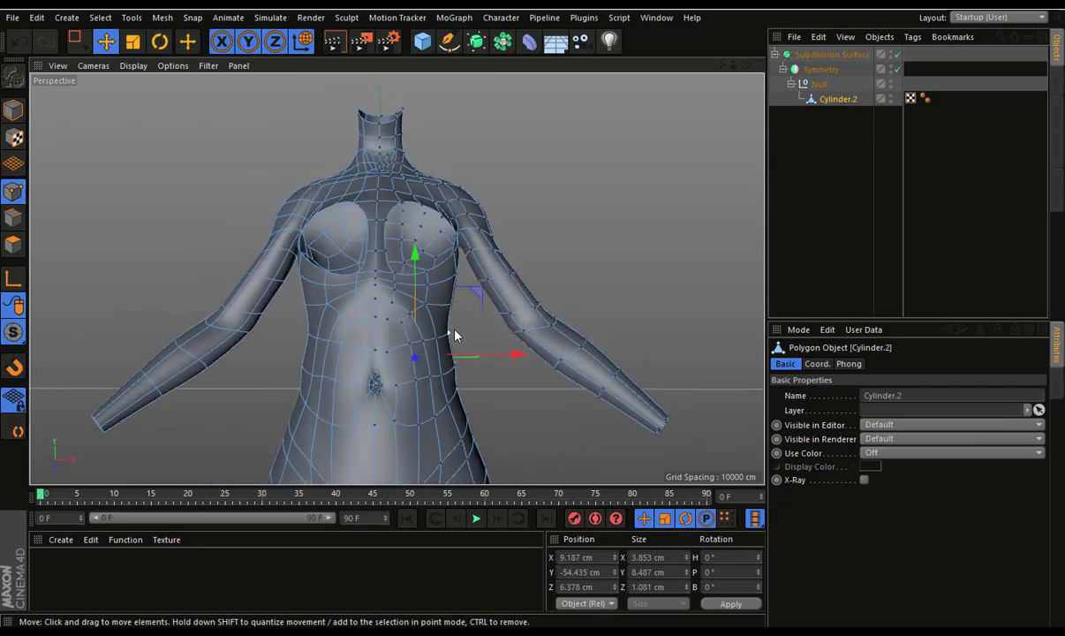
Push a side-waist point out about 1.6 cm and back, then pull a lower waist point inward
click(461, 333)
scroll(461, 344, up, 5)
alt+drag(409, 343, 366, 360)
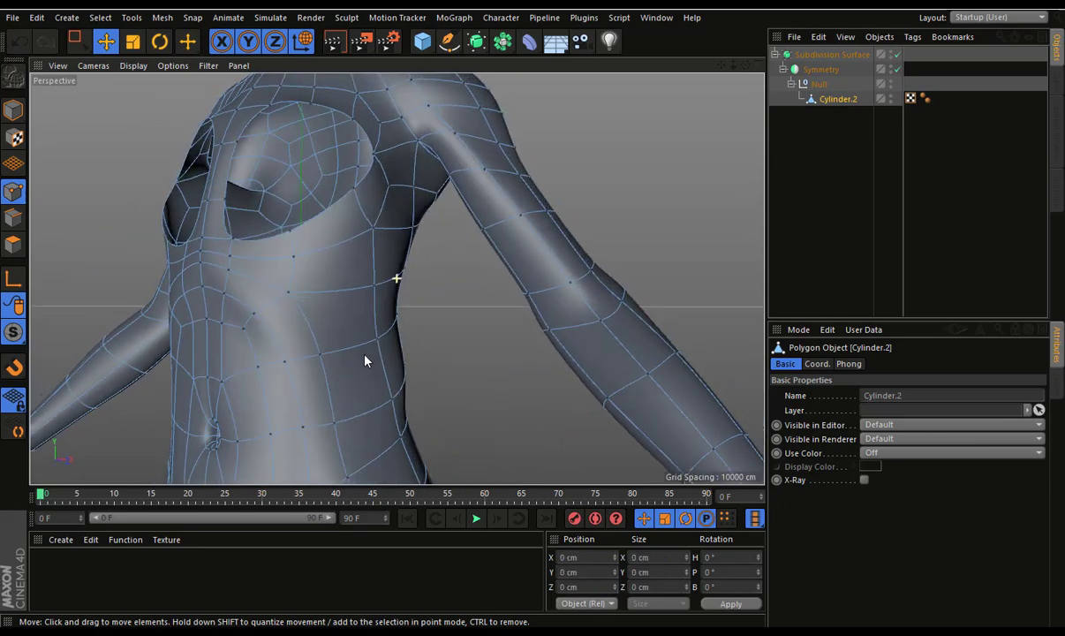
click(377, 337)
mouse_move(440, 351)
alt+mouse_down()
mouse_move(511, 325)
mouse_move(506, 360)
mouse_move(495, 363)
alt+mouse_up()
alt+middle_drag(495, 363, 457, 273)
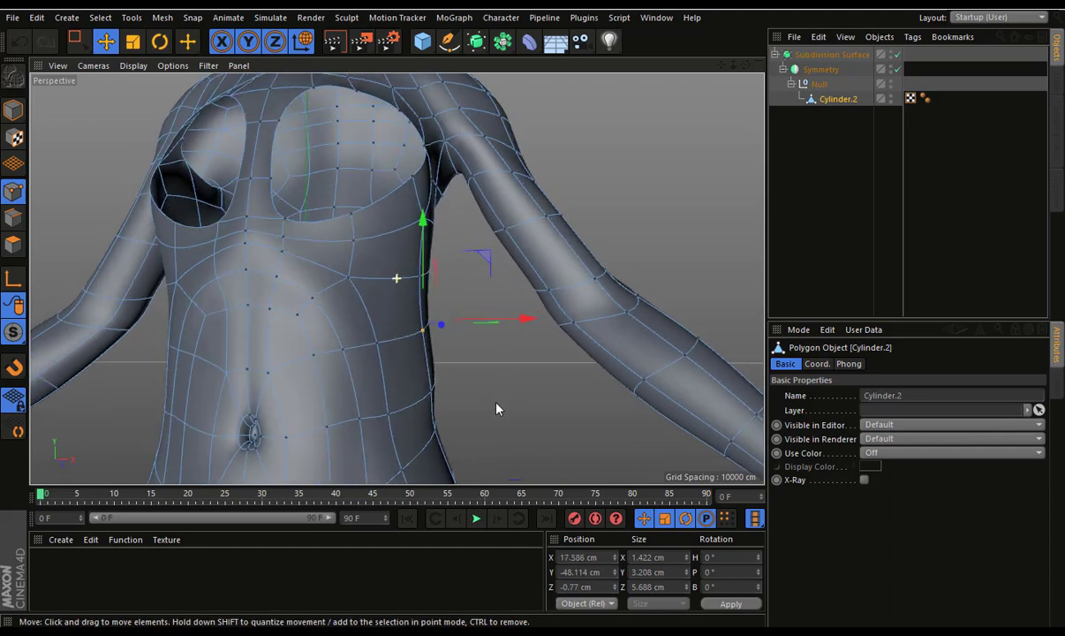
click(430, 266)
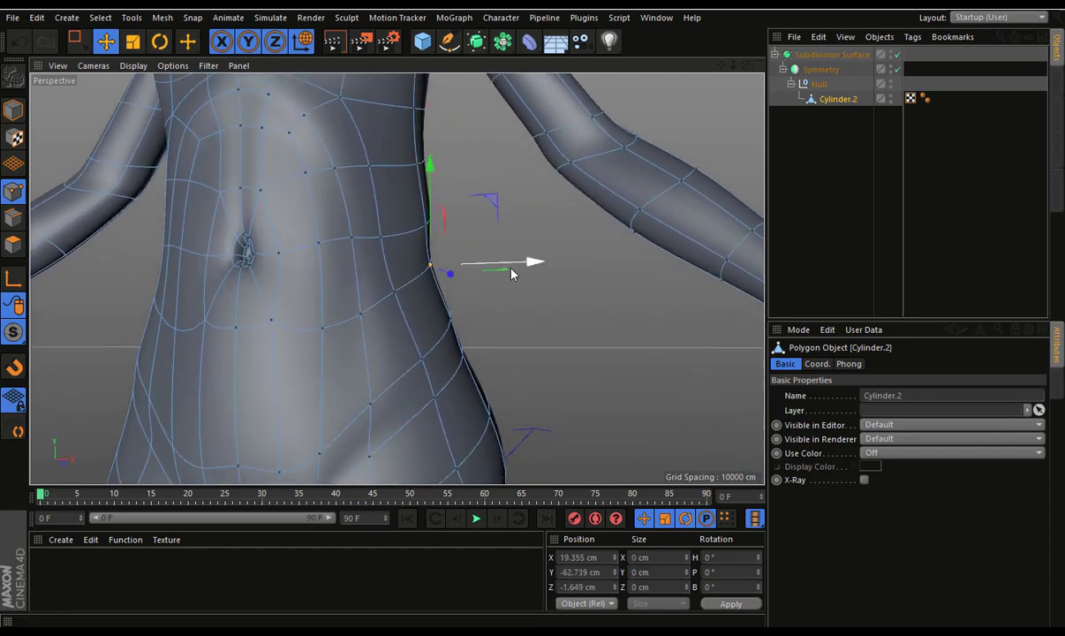
mouse_move(492, 258)
alt+mouse_down()
mouse_move(437, 227)
mouse_move(381, 265)
alt+mouse_up()
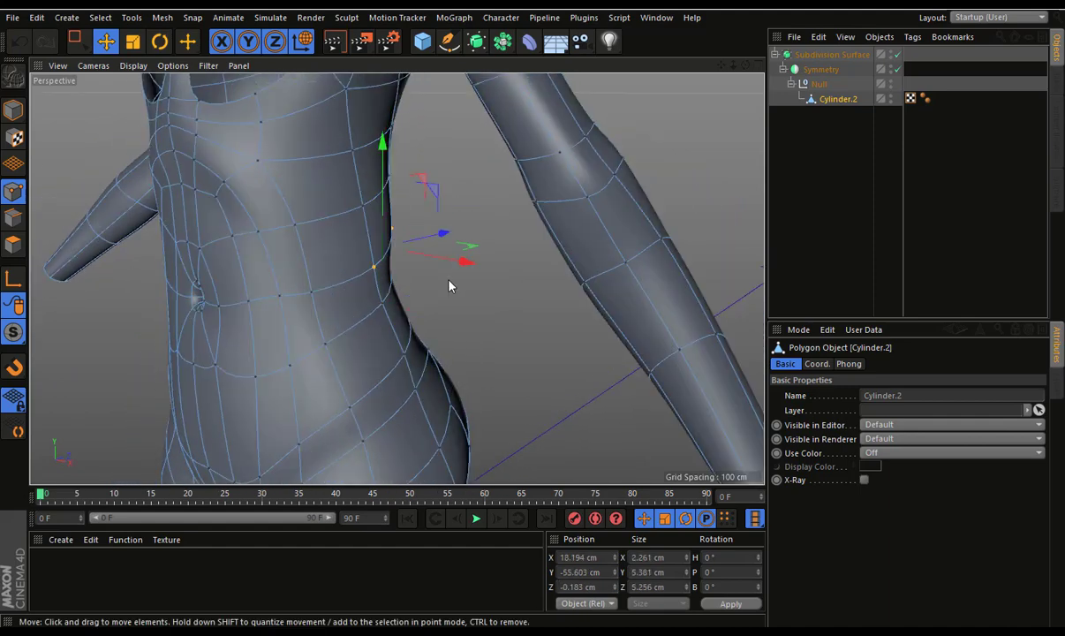
mouse_move(449, 286)
alt+mouse_down()
mouse_move(518, 251)
mouse_move(434, 300)
alt+mouse_up()
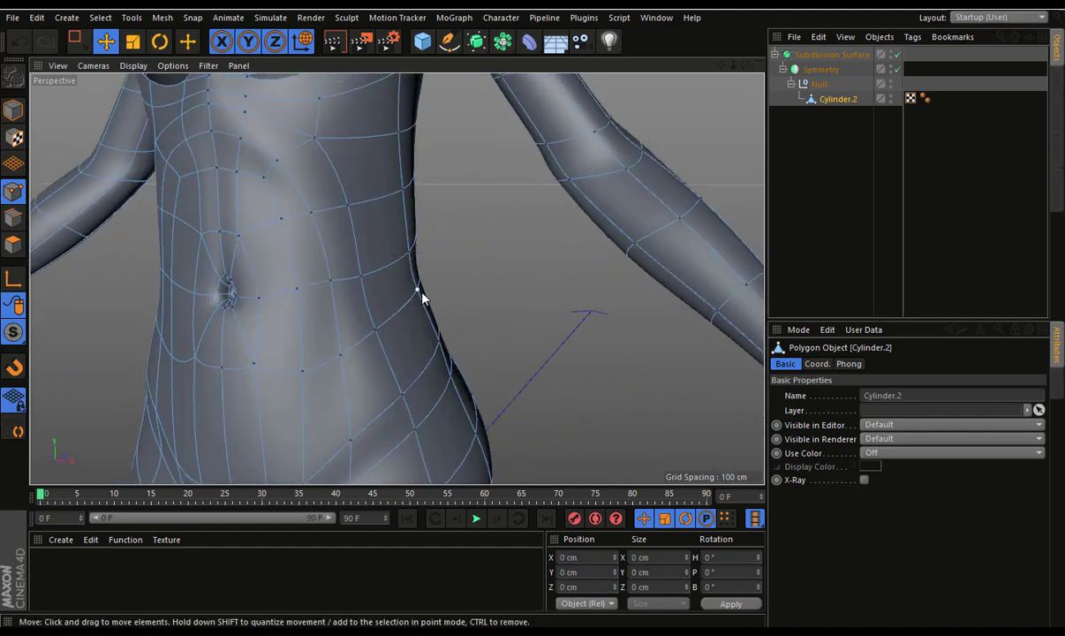
Maximize the Front view and rectangle-select two points on the side of the waist
key(F5)
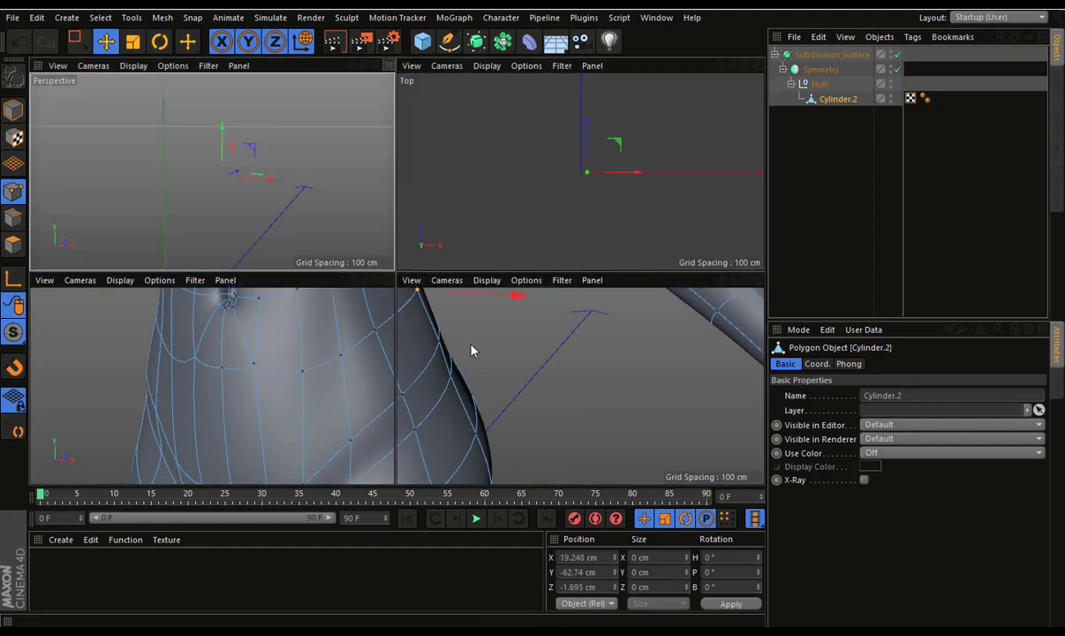
scroll(702, 328, up, 2)
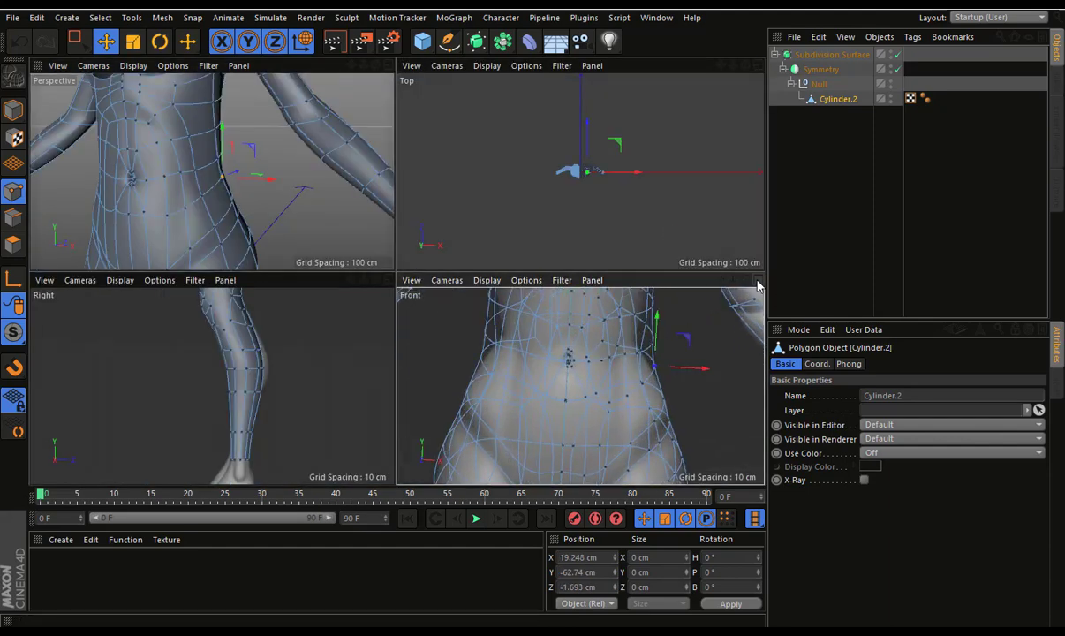
click(757, 285)
scroll(630, 409, down, 1)
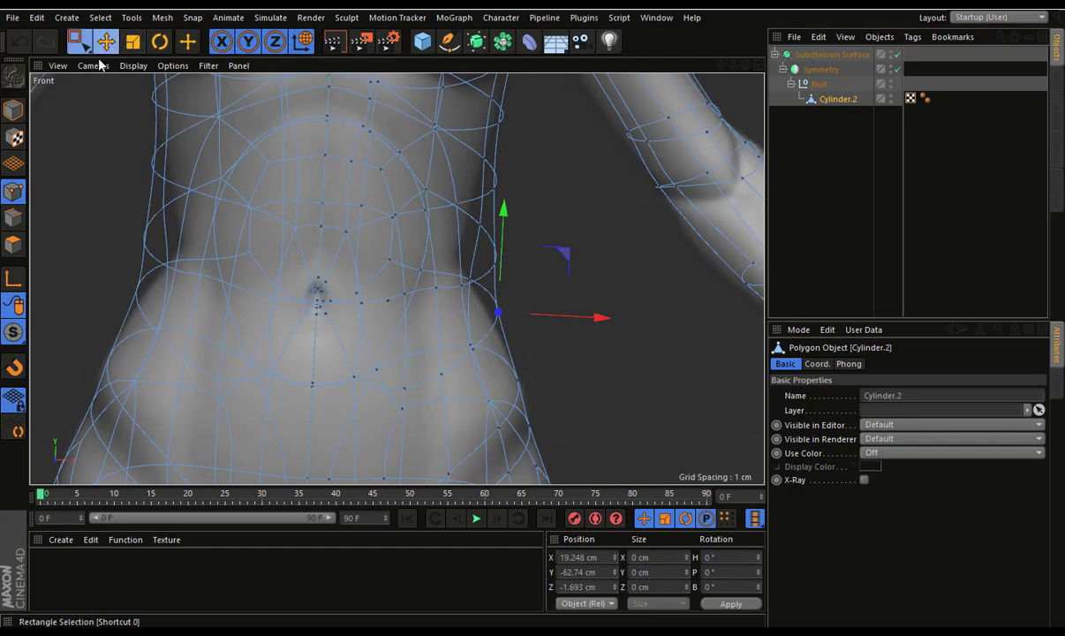
click(77, 41)
click(150, 113)
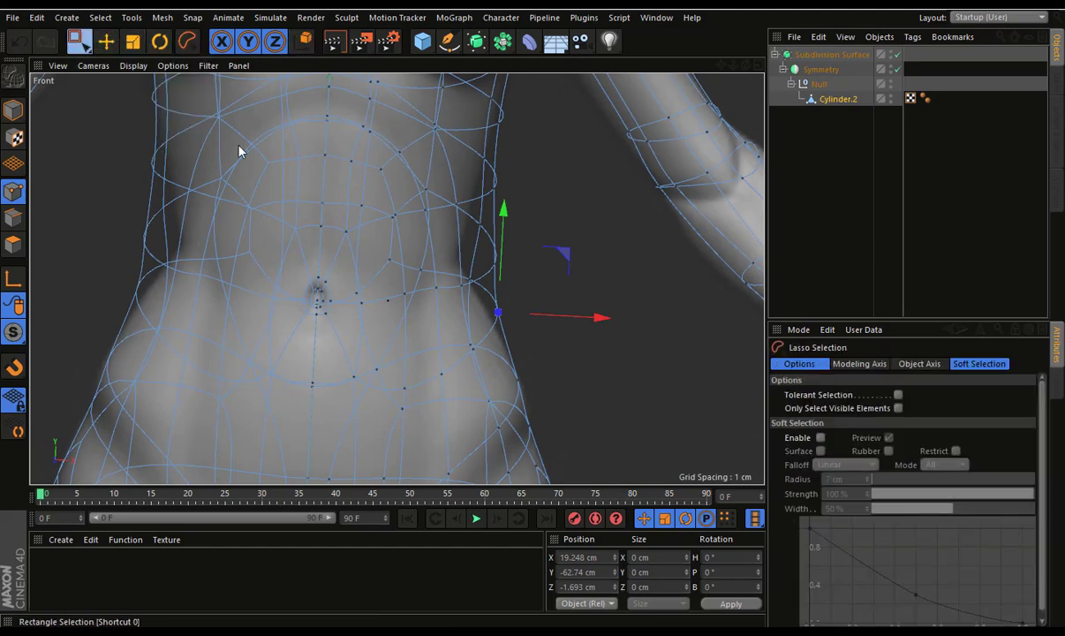
key(0)
drag(449, 285, 447, 288)
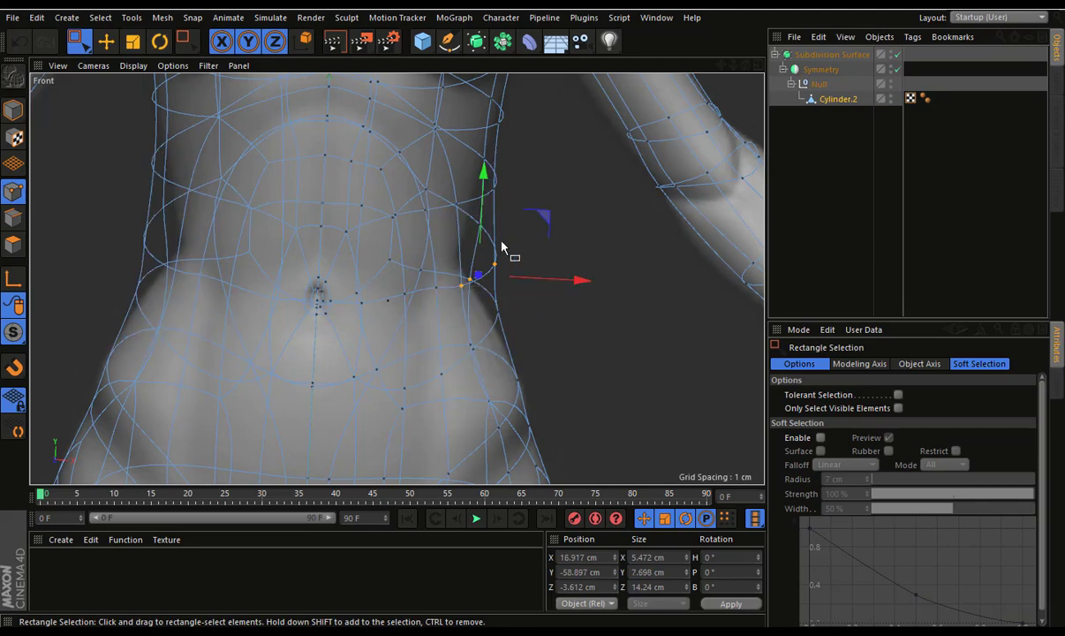
Try moving the waist points inward about 1.6 cm, undo it, and inspect the waist in perspective
scroll(553, 144, down, 2)
scroll(531, 244, down, 1)
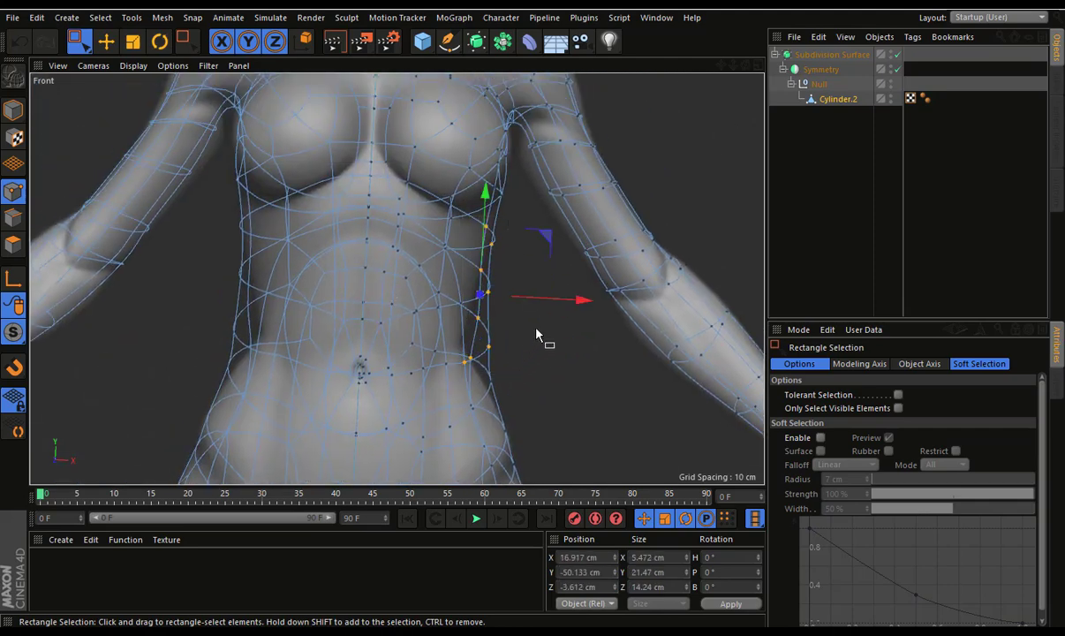
drag(559, 300, 551, 303)
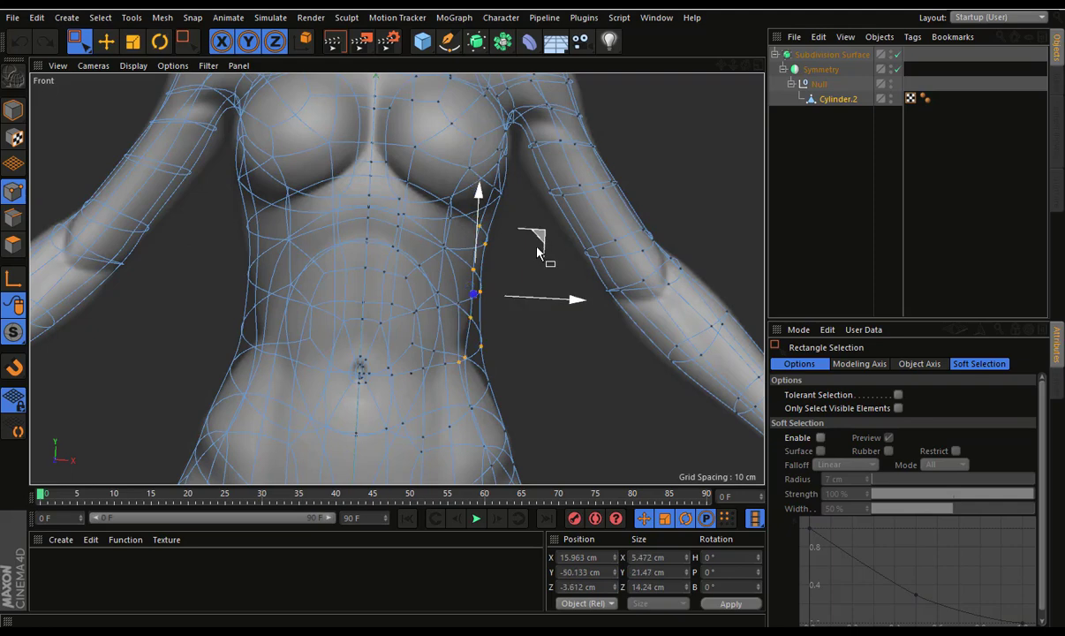
key(ctrl+z)
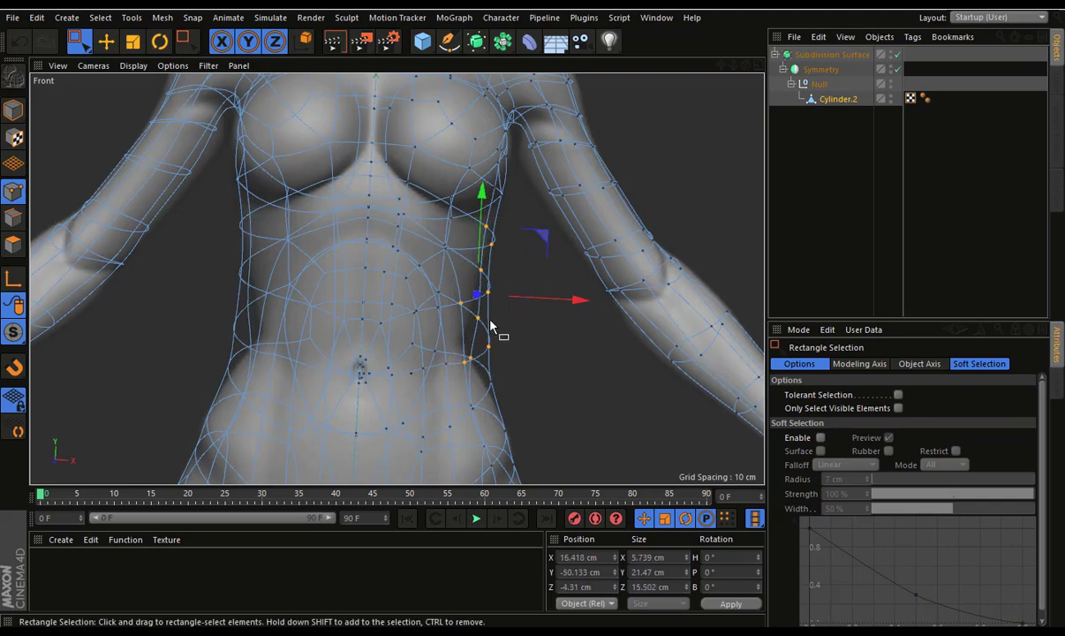
key(F1)
mouse_move(457, 286)
alt+mouse_down()
mouse_move(329, 276)
mouse_move(365, 314)
mouse_move(426, 316)
alt+mouse_up()
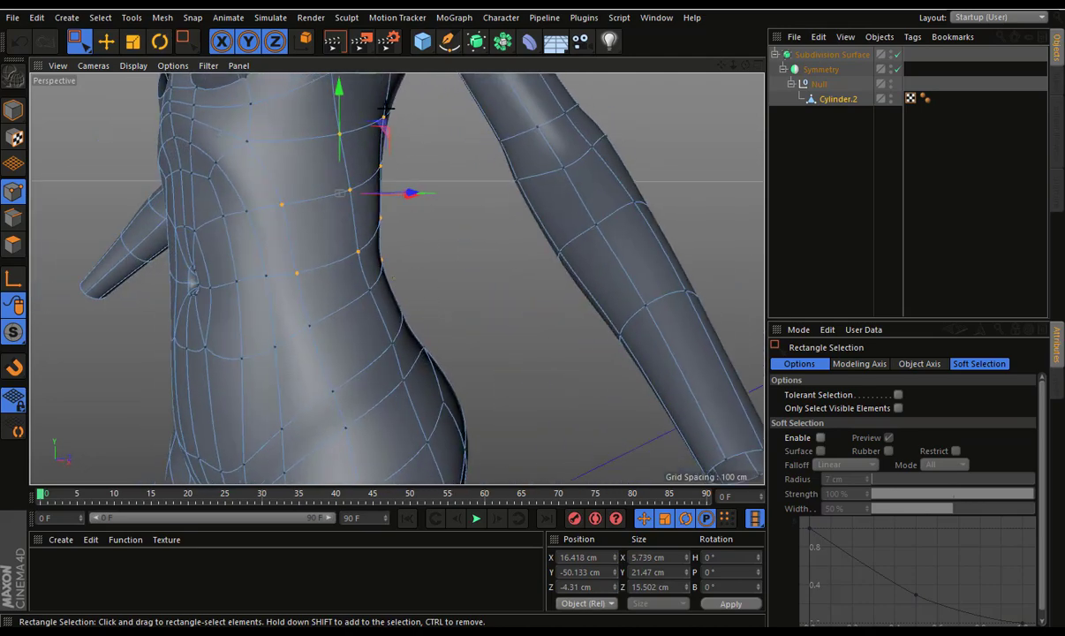
mouse_move(319, 162)
alt+mouse_down()
mouse_move(368, 222)
mouse_move(399, 188)
mouse_move(352, 266)
alt+mouse_up()
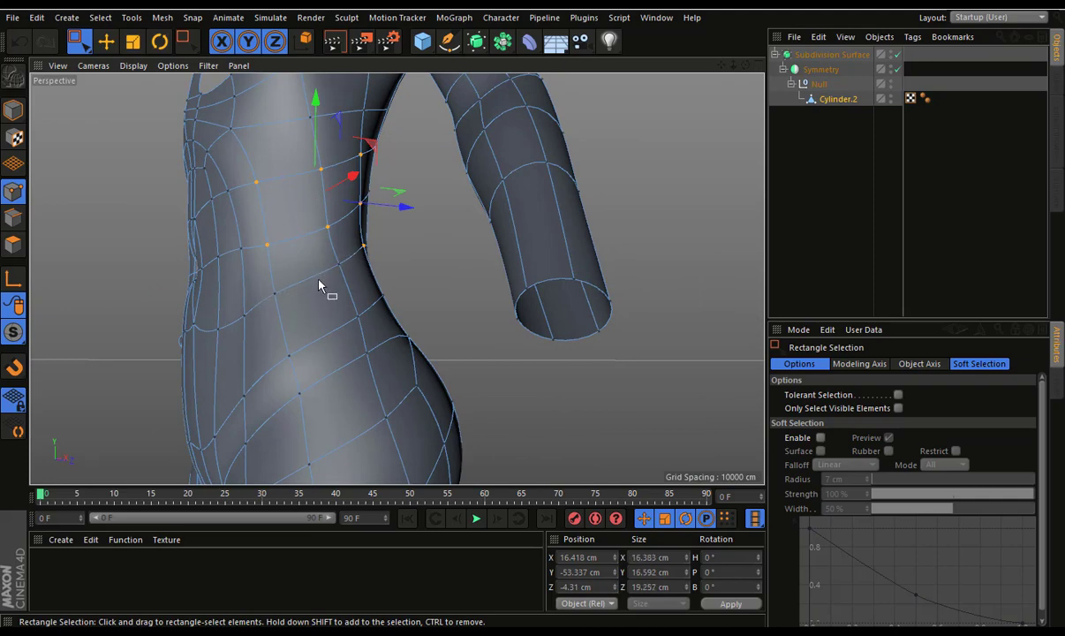
mouse_move(255, 301)
alt+mouse_down()
mouse_move(451, 281)
mouse_move(459, 189)
alt+mouse_up()
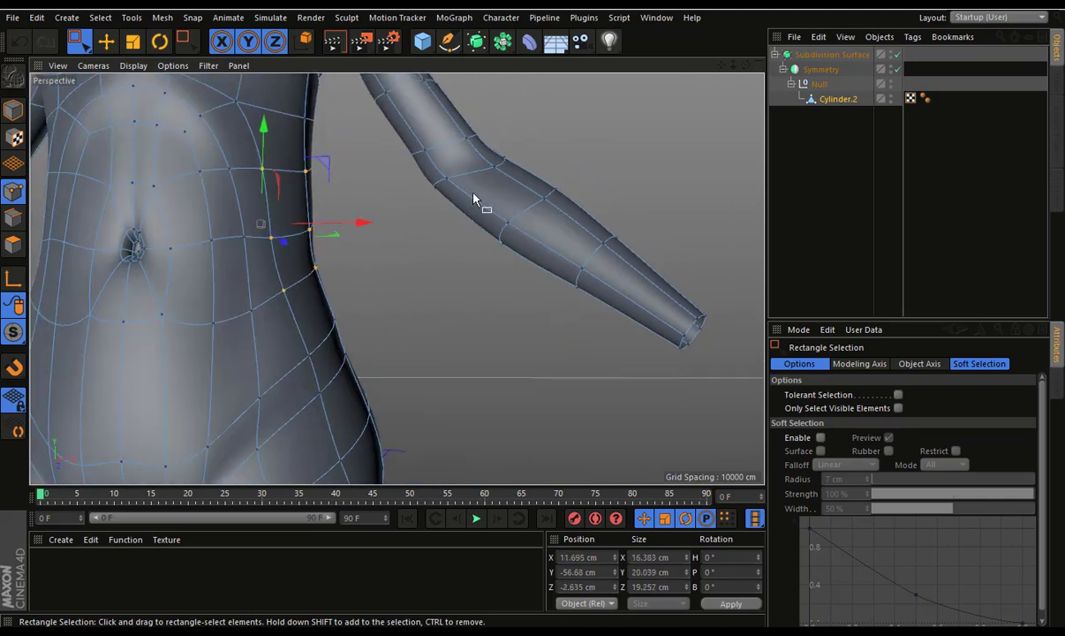
click(753, 66)
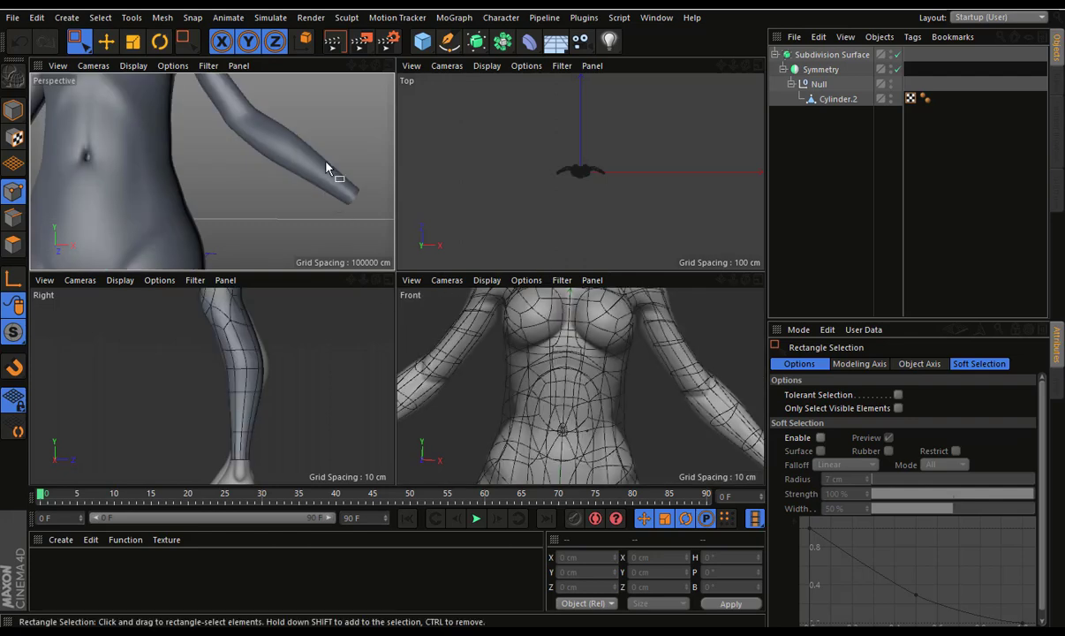
Select the column of waist-side points and move them inward about 1.9 cm, nudging the upper ones outward
drag(638, 355, 618, 443)
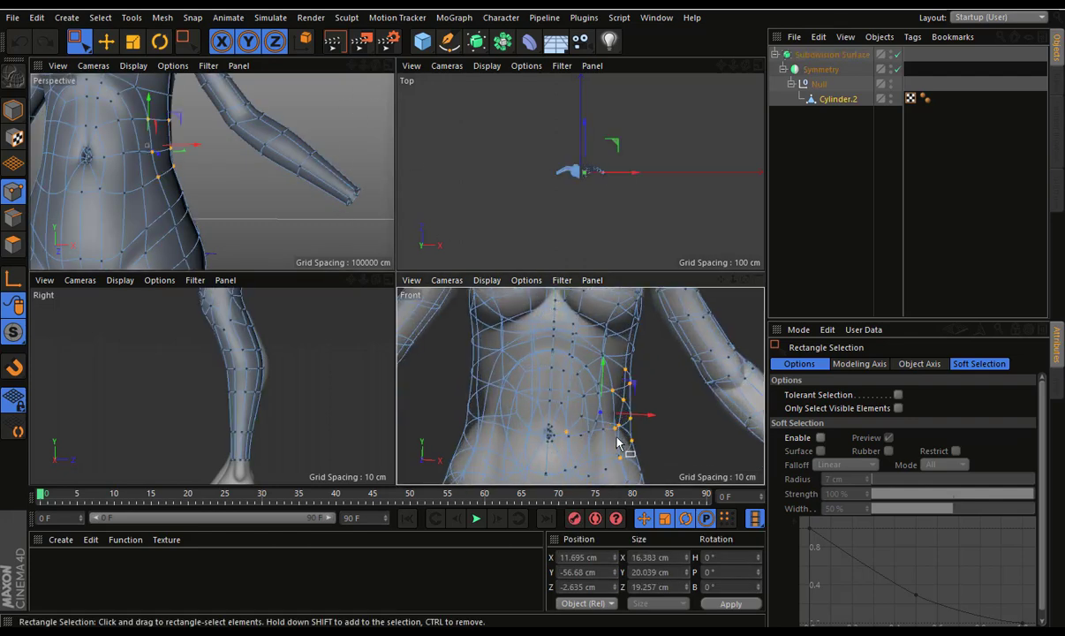
scroll(661, 416, up, 2)
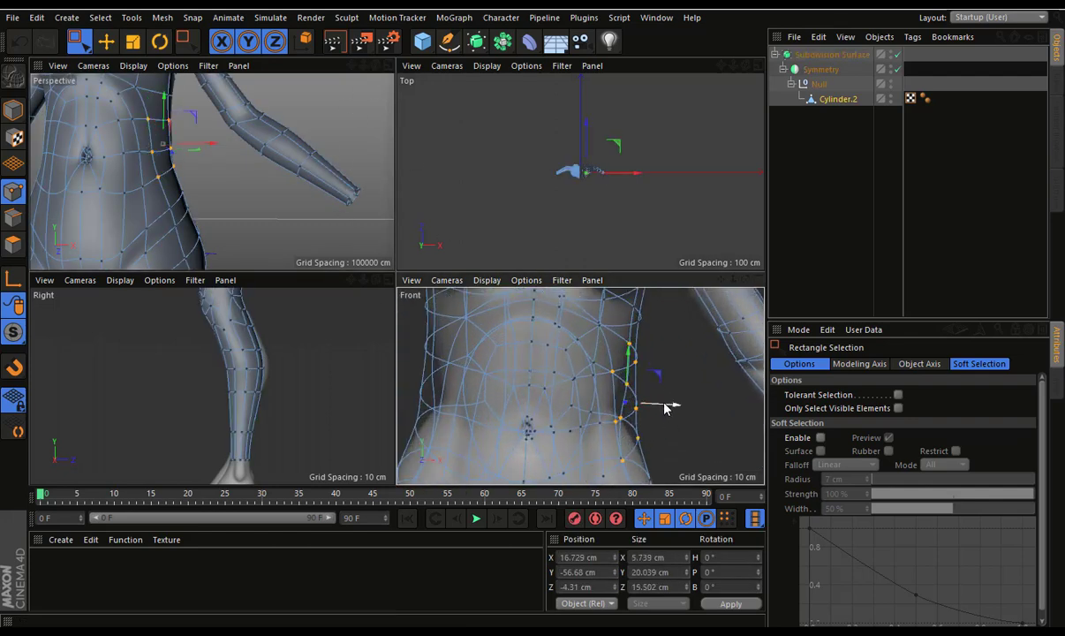
drag(668, 411, 653, 406)
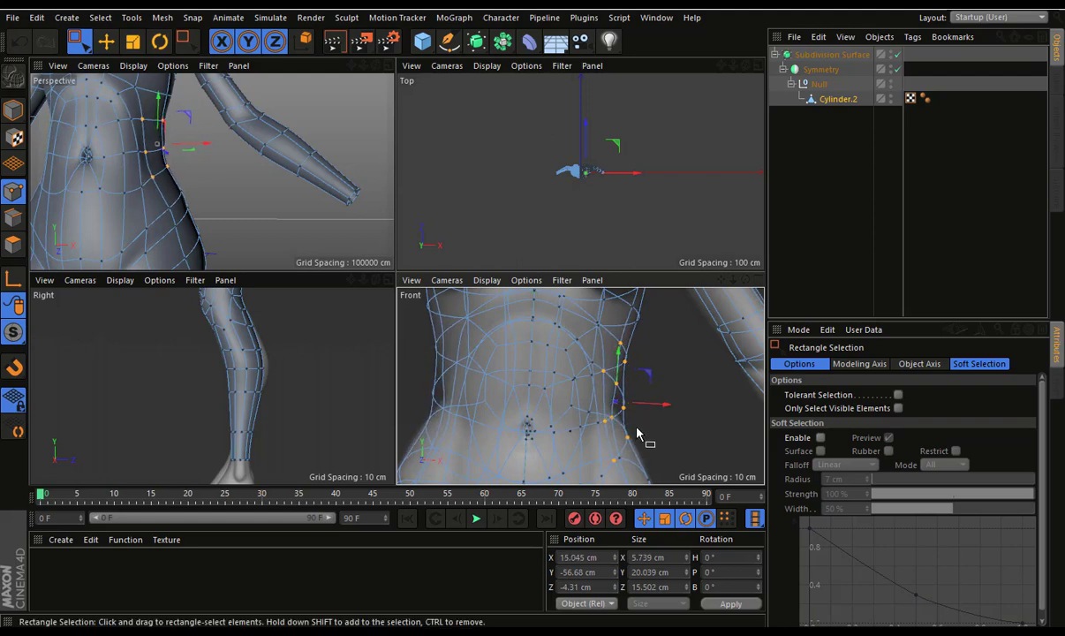
scroll(653, 406, up, 2)
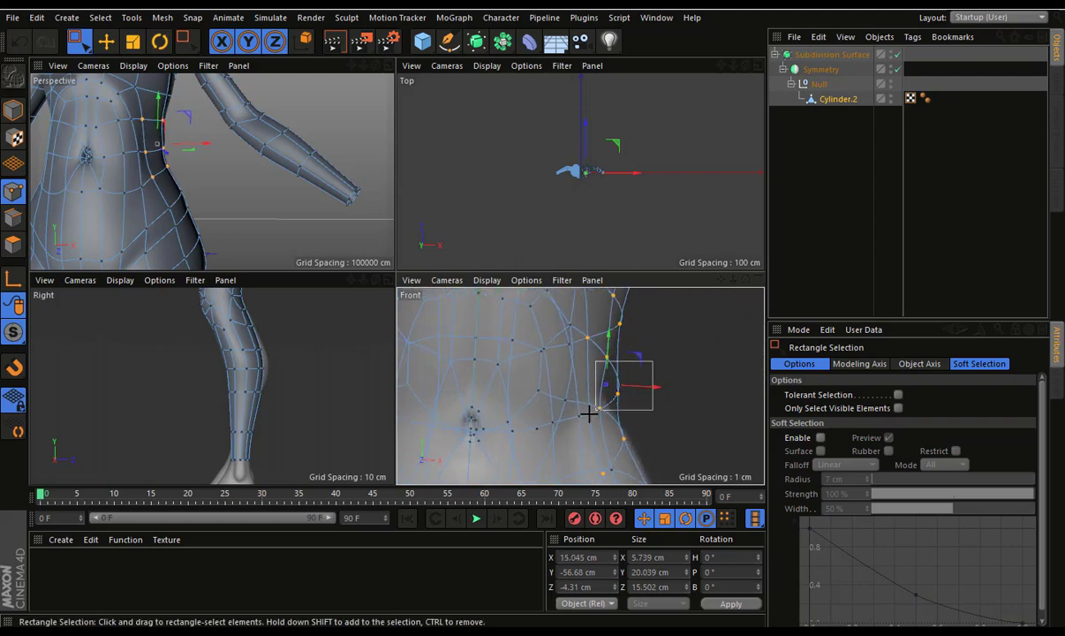
drag(649, 407, 630, 405)
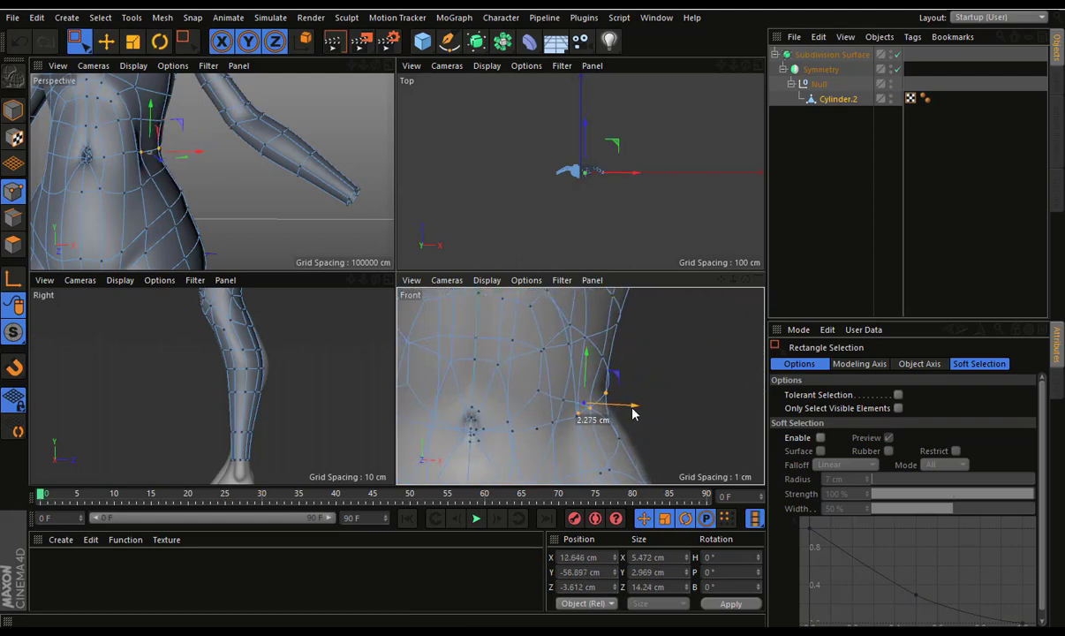
middle_drag(647, 410, 620, 370)
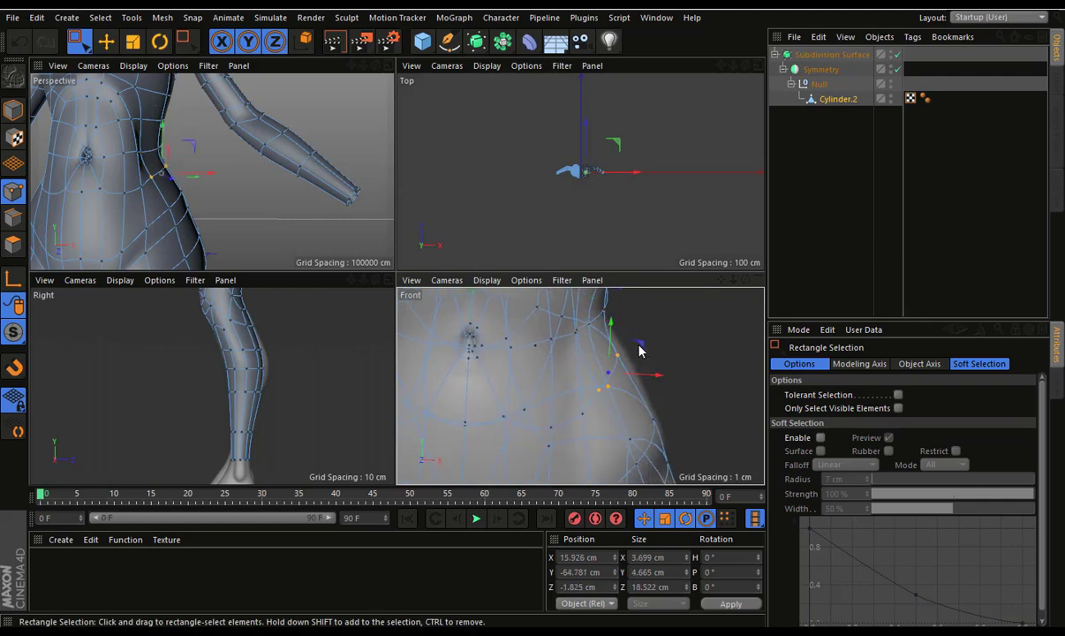
drag(640, 350, 648, 337)
middle_drag(637, 284, 621, 386)
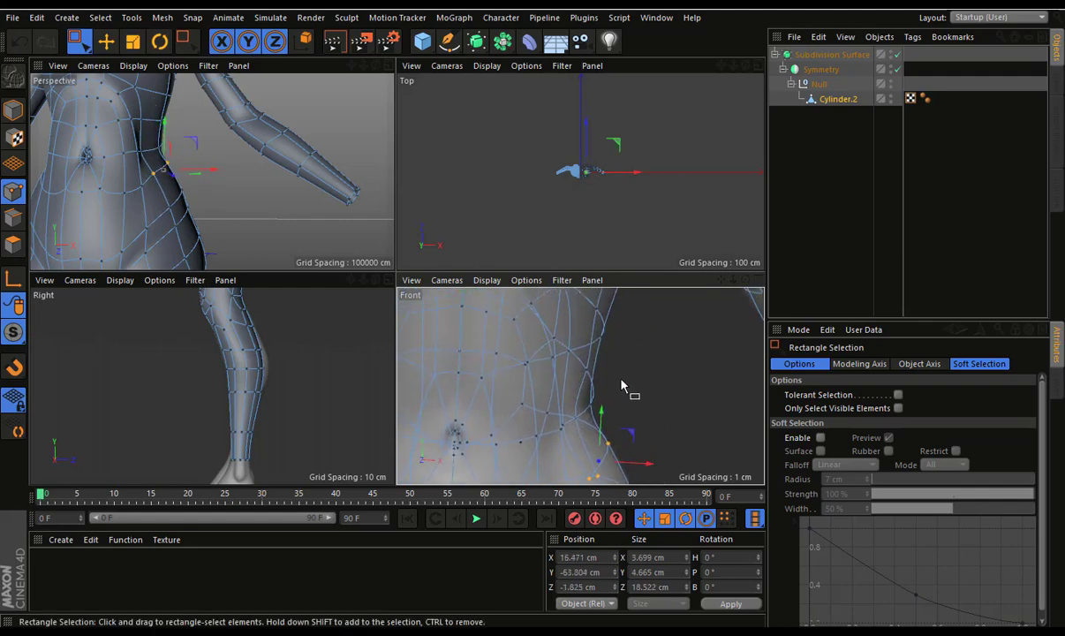
Select side vertices up the waist and near the hip, then maximize the Perspective view to review
click(583, 315)
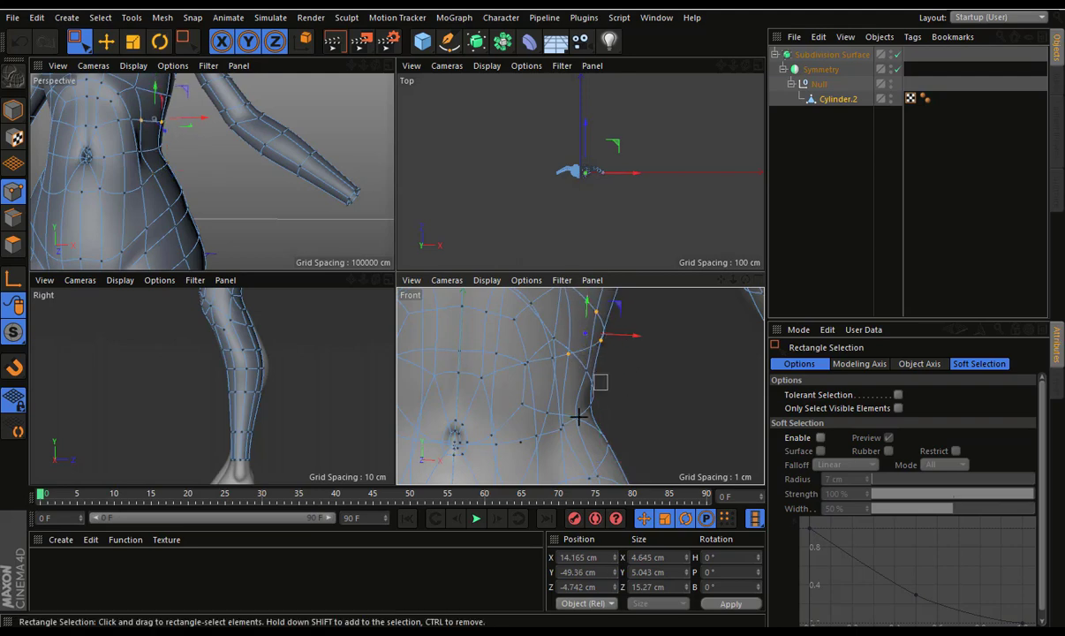
drag(599, 379, 575, 416)
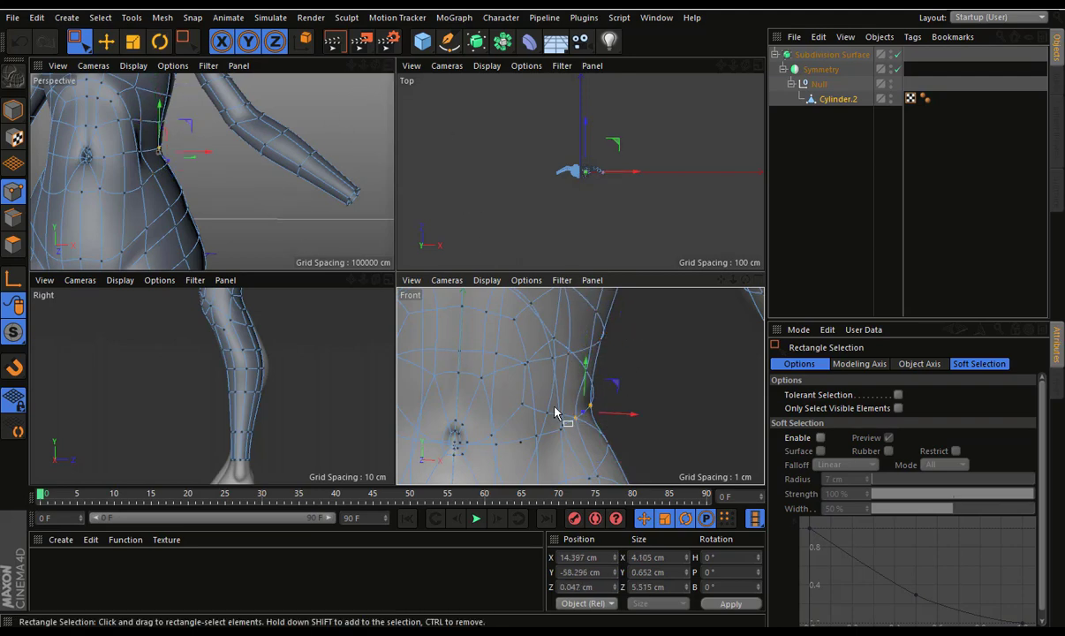
click(377, 71)
mouse_move(373, 216)
alt+mouse_down()
mouse_move(249, 231)
mouse_move(399, 234)
mouse_move(455, 311)
alt+mouse_up()
scroll(399, 233, down, 3)
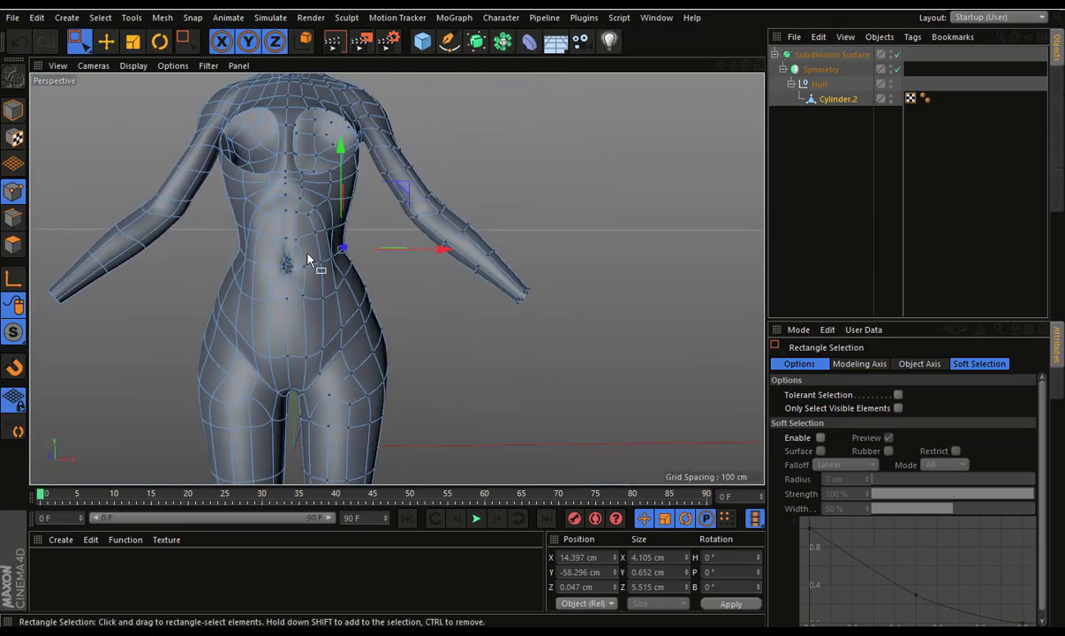
Push the selected waist point slightly outward and orbit to the underarm joint
scroll(316, 263, up, 3)
drag(411, 254, 417, 251)
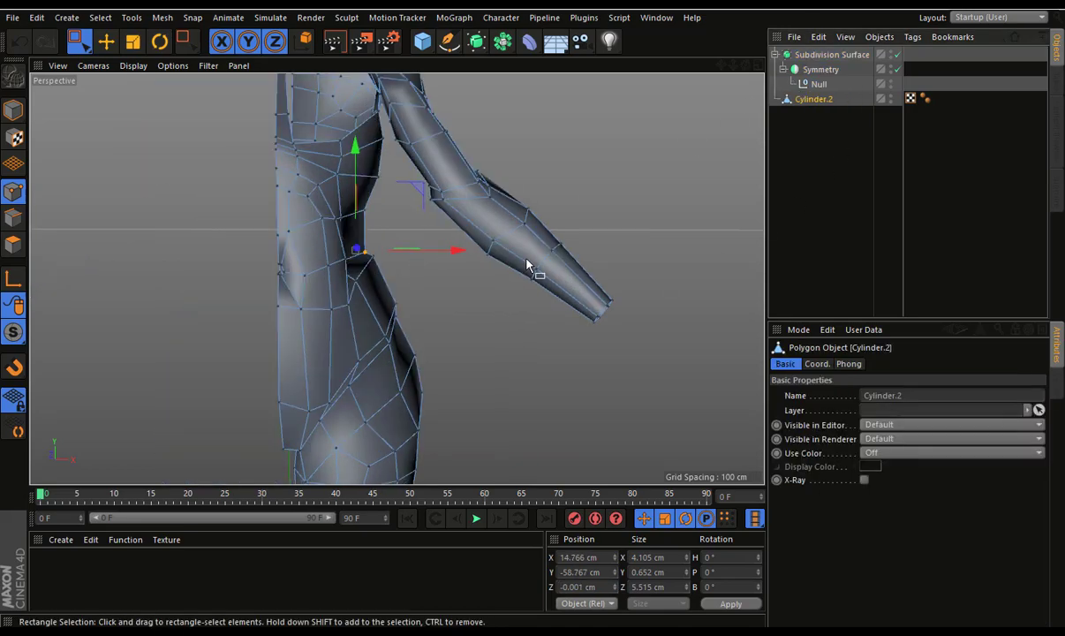
scroll(363, 269, up, 3)
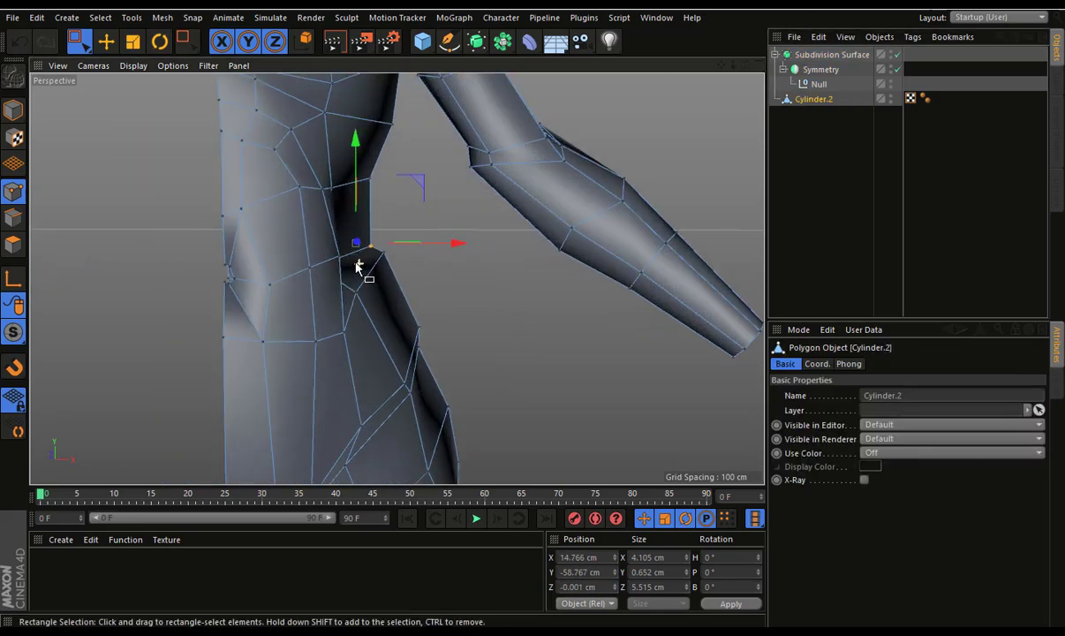
scroll(291, 301, up, 3)
alt+drag(292, 300, 190, 362)
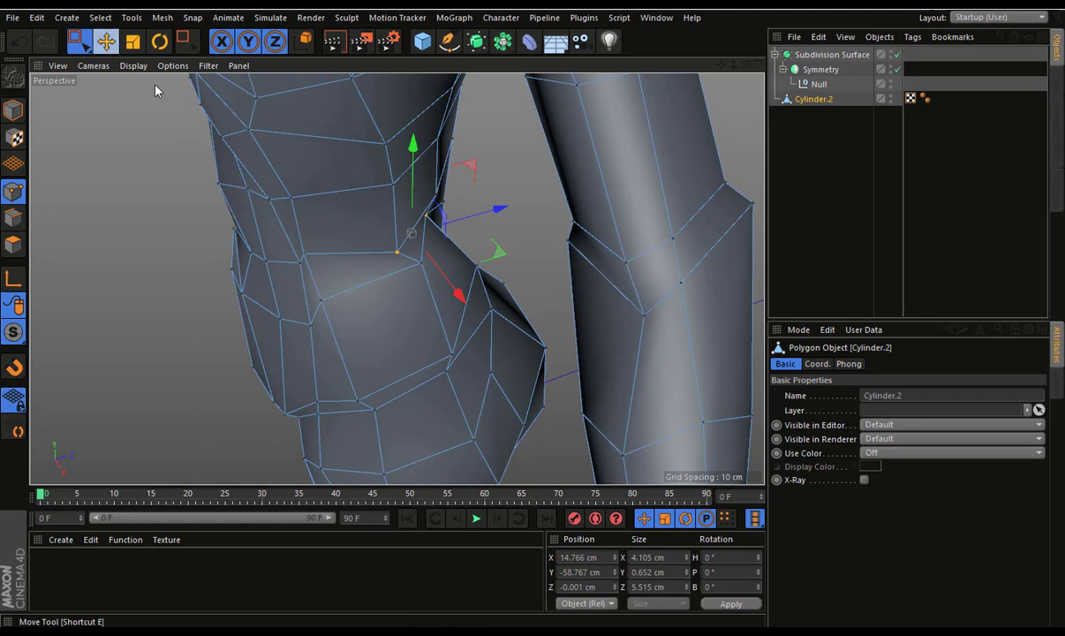
Move the underarm point sideways about 2 cm, raising it and nudging it back into place
click(106, 41)
alt+drag(305, 254, 530, 223)
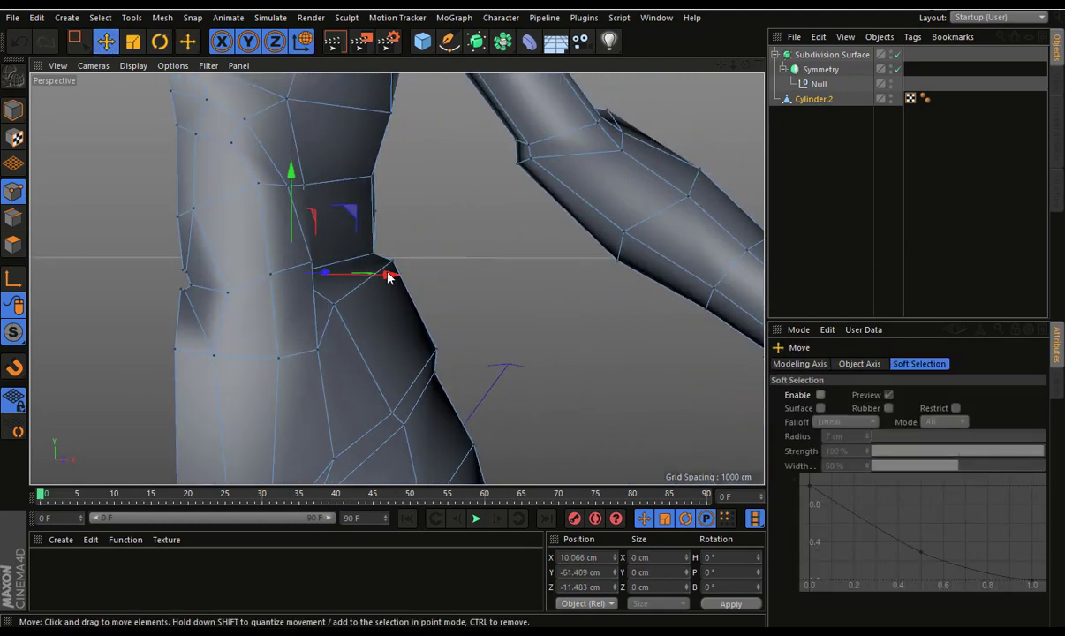
drag(388, 276, 435, 274)
mouse_move(332, 203)
mouse_down()
mouse_move(344, 185)
mouse_move(358, 245)
mouse_move(266, 274)
mouse_move(460, 239)
mouse_move(257, 235)
mouse_up()
mouse_move(357, 228)
mouse_down()
mouse_move(646, 247)
mouse_move(725, 238)
mouse_move(520, 249)
mouse_up()
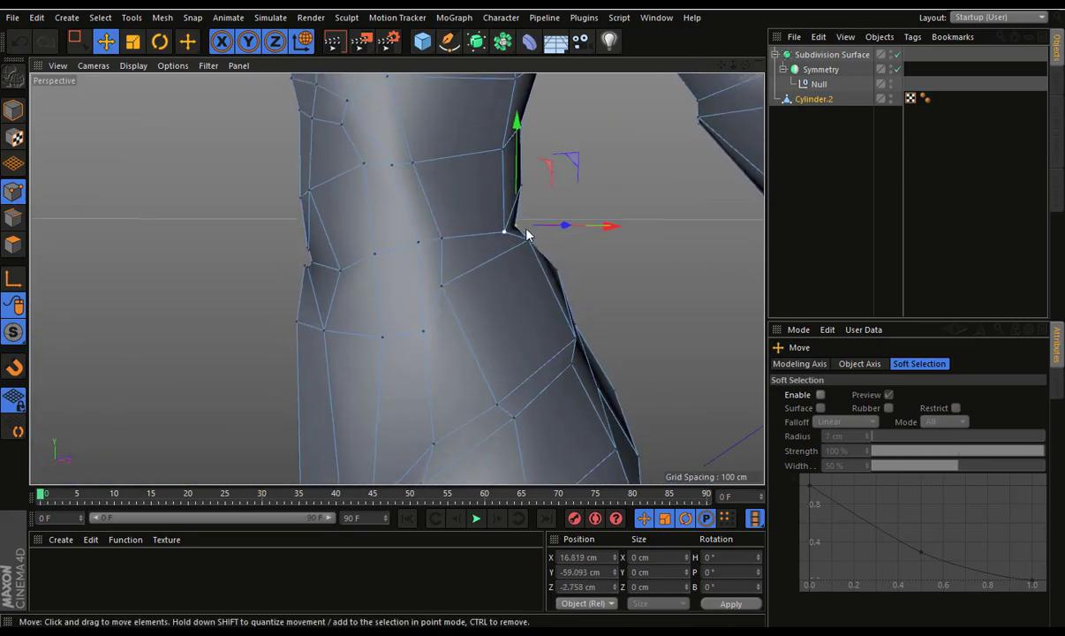
mouse_move(563, 175)
mouse_down()
mouse_move(570, 166)
mouse_move(582, 190)
mouse_up()
mouse_move(632, 216)
alt+mouse_down()
mouse_move(394, 211)
mouse_move(350, 224)
mouse_move(622, 207)
alt+mouse_up()
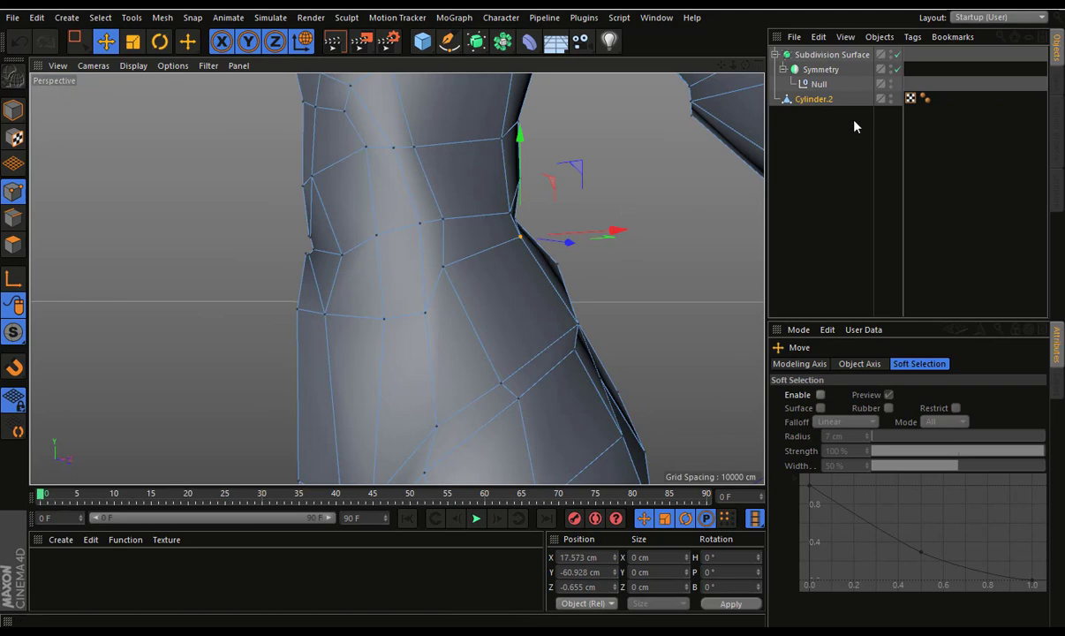
Put Cylinder.2 back under the Null and deselect to view the smoothed body
drag(814, 99, 819, 84)
click(832, 161)
scroll(545, 295, down, 3)
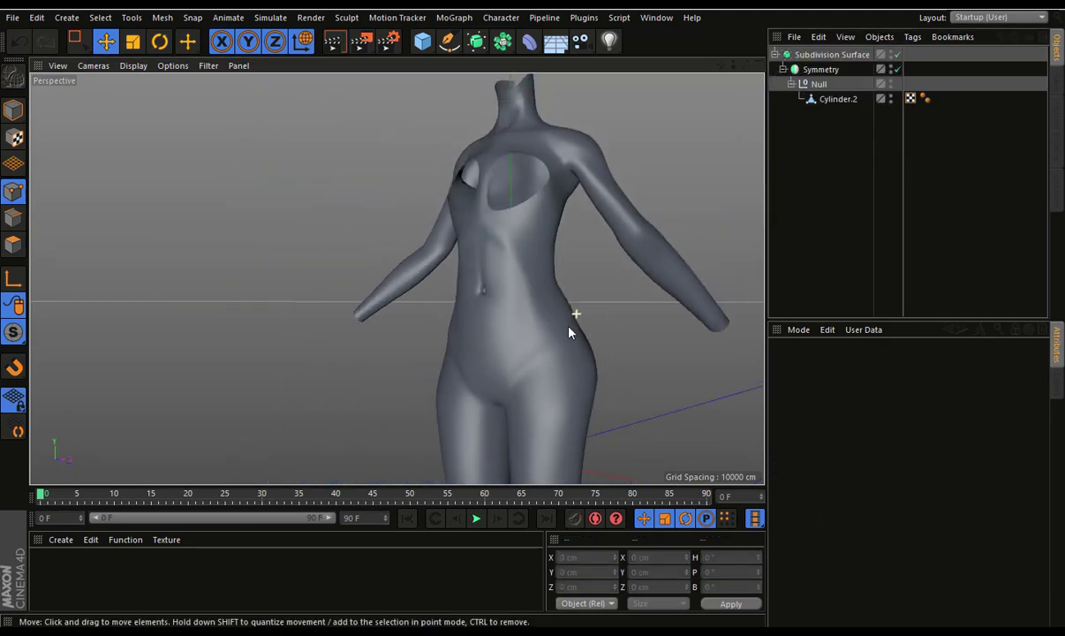
mouse_move(570, 331)
alt+mouse_down()
mouse_move(672, 340)
mouse_move(656, 351)
mouse_move(518, 356)
mouse_move(580, 357)
alt+mouse_up()
Take Cylinder.2 out of the smoothing group, select a waist vertex and choose the Slide tool
click(835, 99)
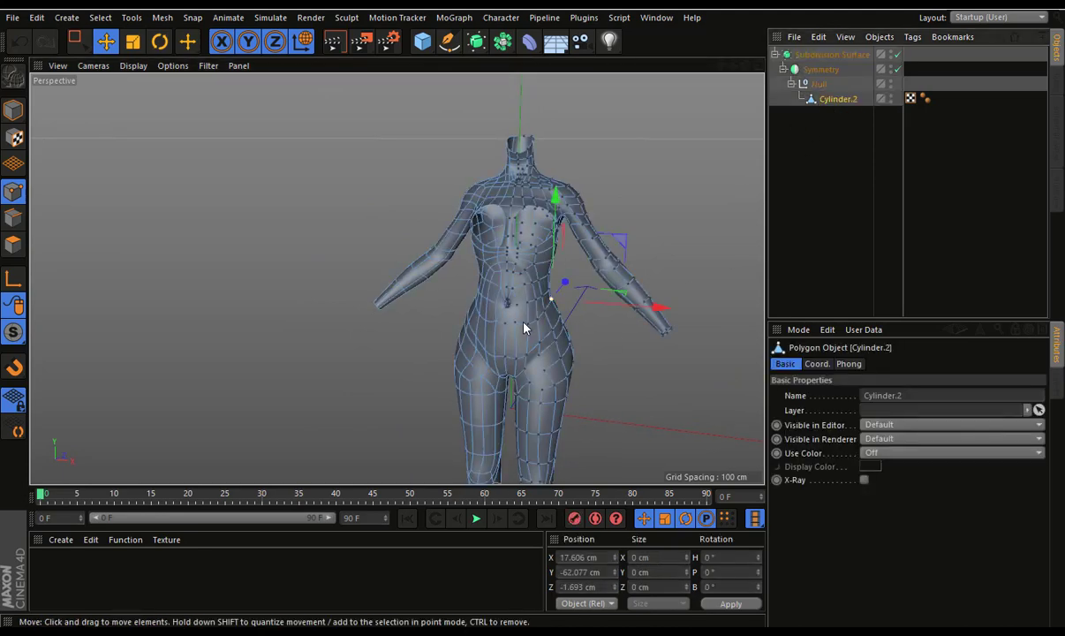
scroll(524, 328, up, 3)
scroll(545, 298, up, 3)
drag(835, 99, 832, 148)
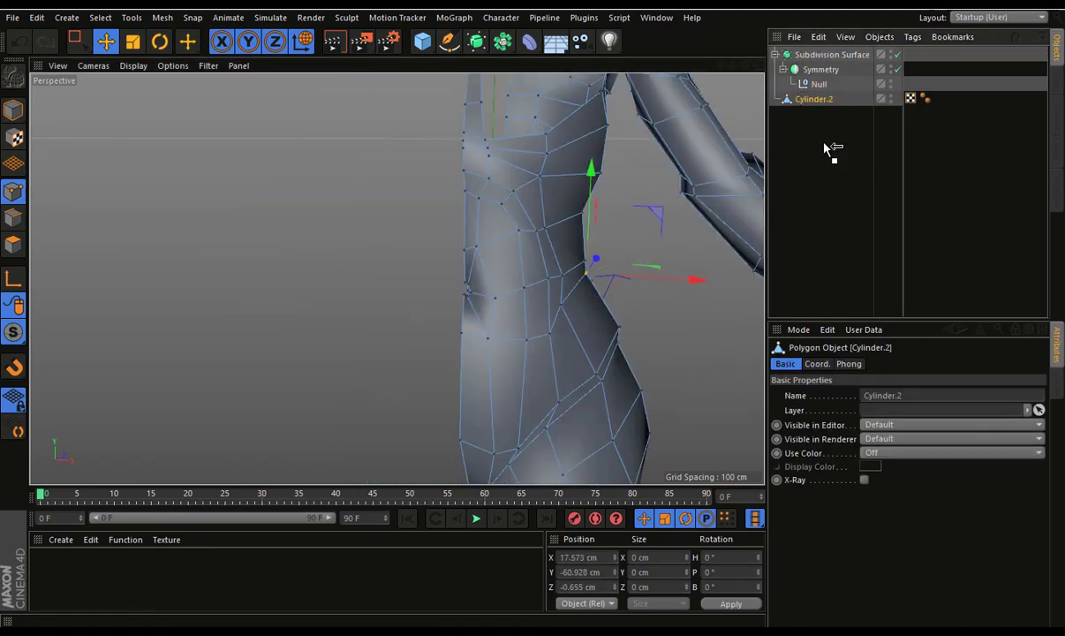
click(562, 306)
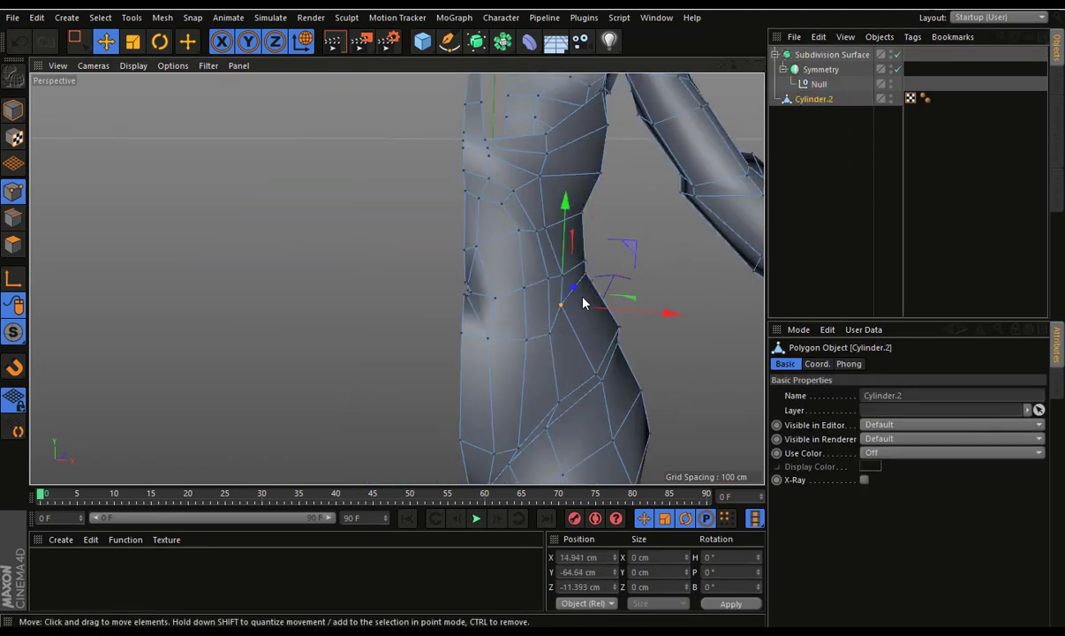
right_click(566, 342)
click(618, 451)
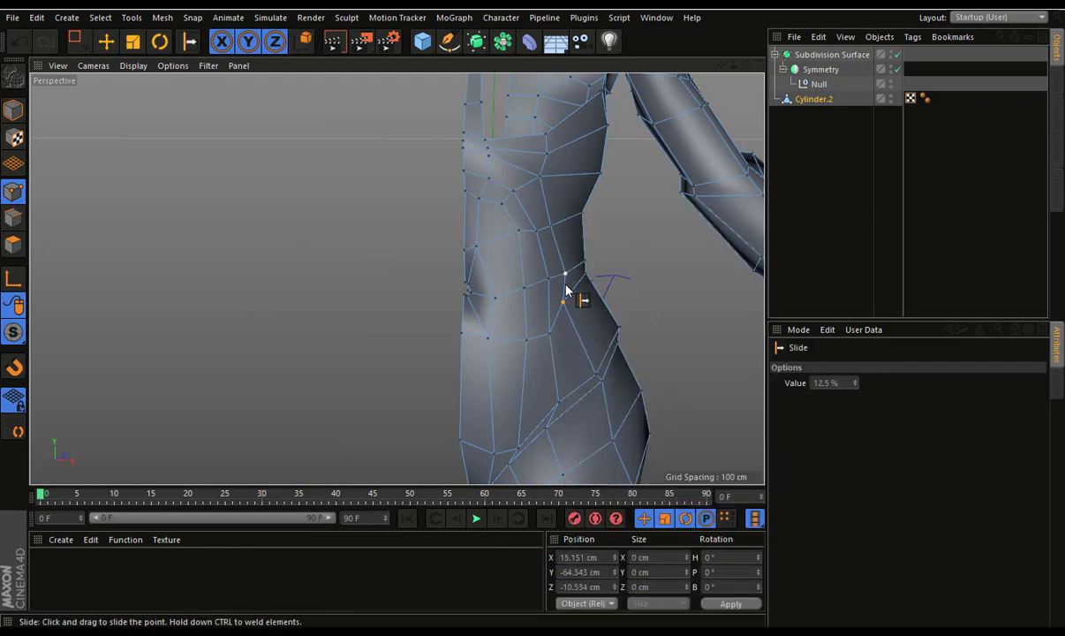
Slide the waist point along its edge, then return Cylinder.2 under the Null to review the smoothed body
mouse_move(567, 289)
alt+mouse_down()
mouse_move(376, 266)
mouse_move(512, 273)
alt+mouse_up()
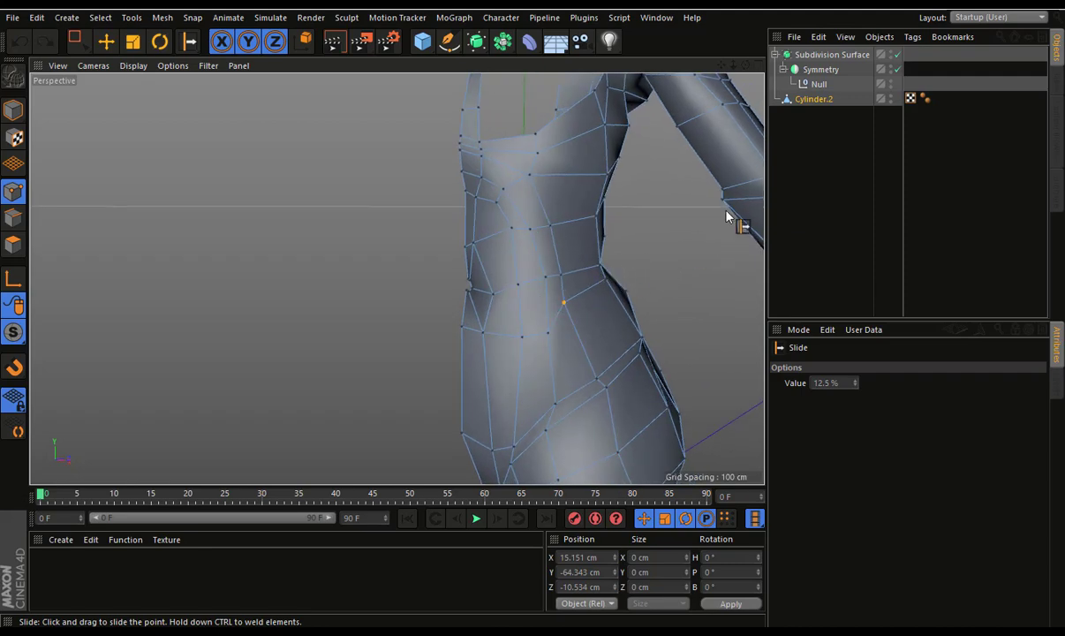
drag(827, 103, 819, 84)
scroll(622, 288, down, 5)
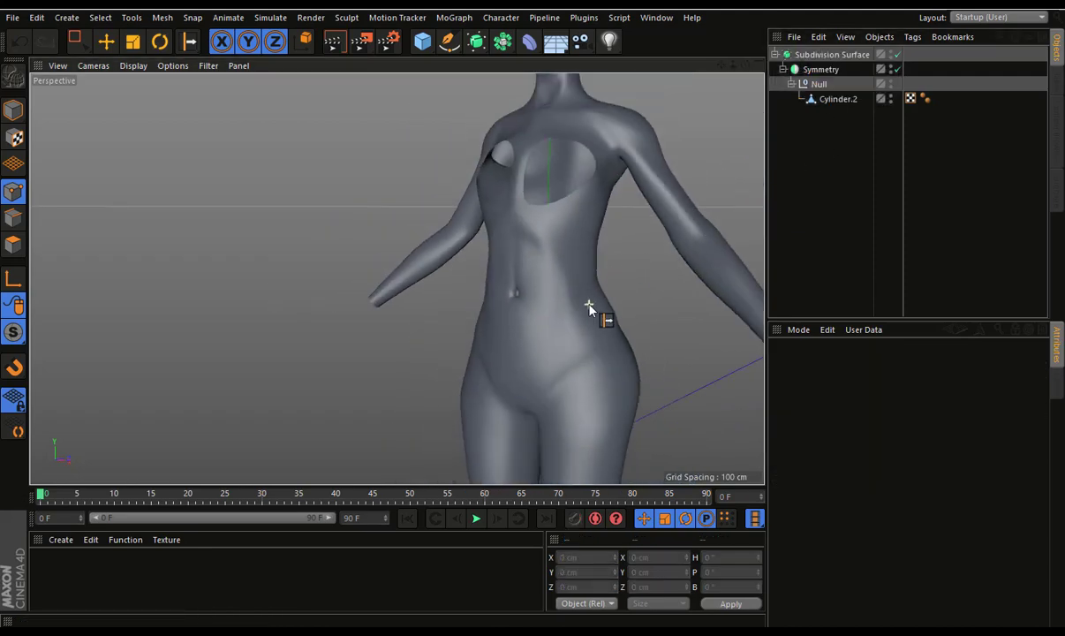
mouse_move(591, 304)
alt+mouse_down()
mouse_move(627, 325)
mouse_move(673, 312)
mouse_move(713, 333)
mouse_move(694, 333)
mouse_move(775, 213)
alt+mouse_up()
In a side view, select two side torso vertices and move them about 0.8 cm along Z
click(832, 105)
scroll(540, 292, up, 3)
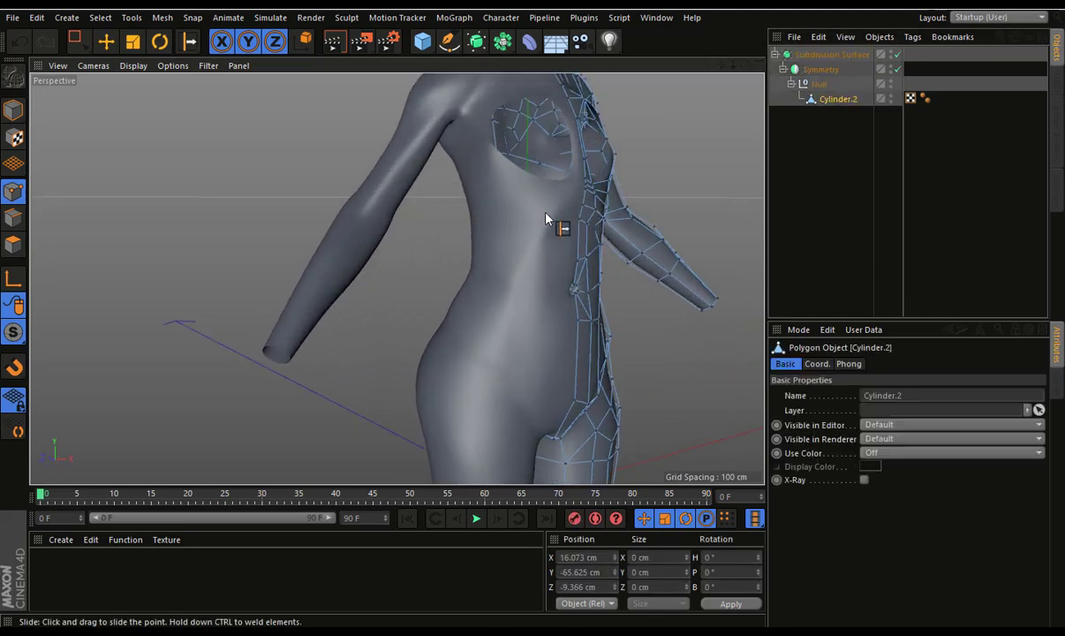
scroll(513, 199, up, 2)
click(106, 42)
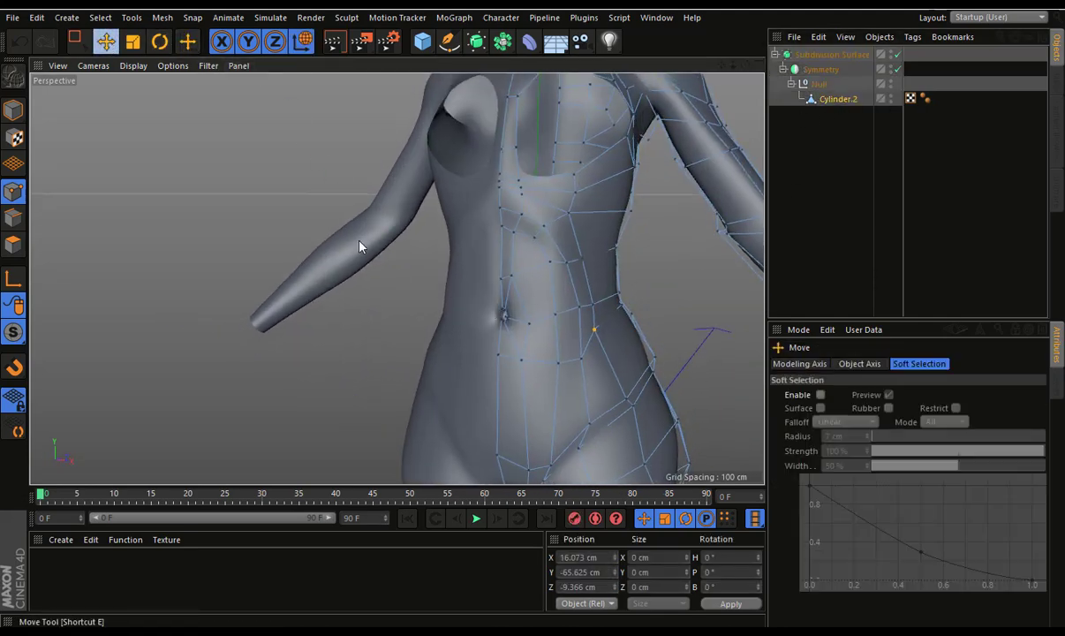
alt+drag(542, 300, 545, 269)
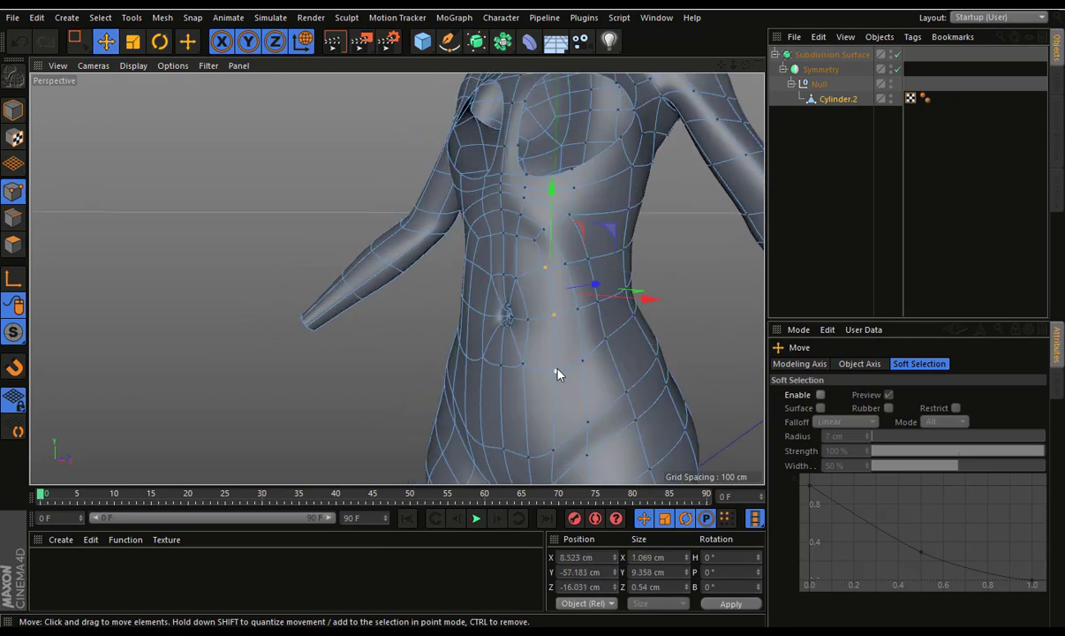
mouse_move(557, 374)
alt+mouse_down()
mouse_move(520, 373)
mouse_move(594, 356)
alt+mouse_up()
click(597, 353)
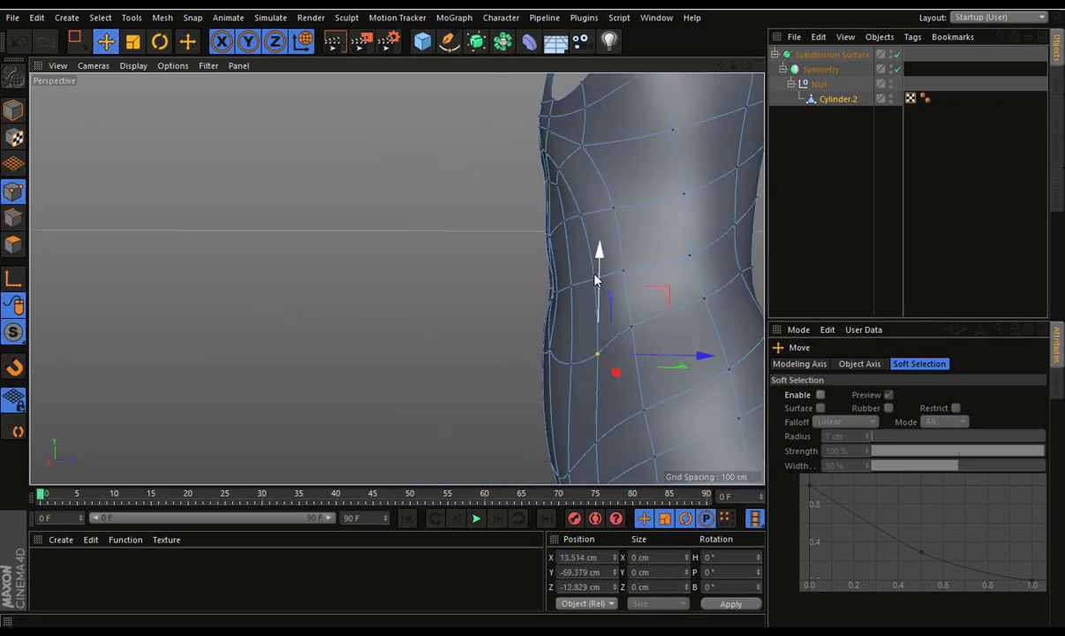
shift+click(594, 280)
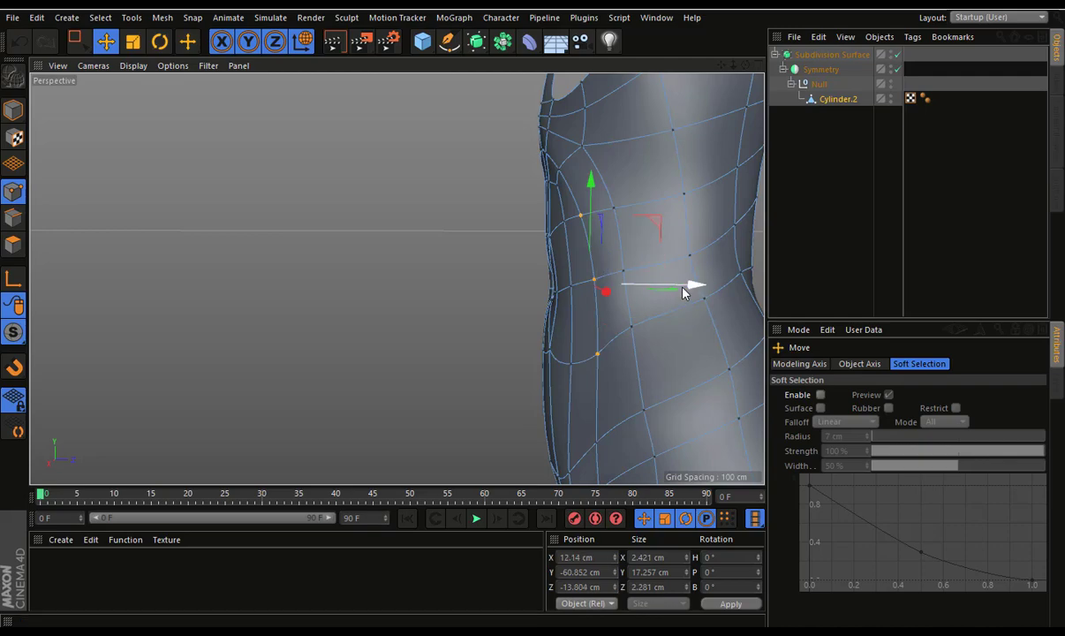
drag(693, 285, 673, 292)
mouse_move(739, 291)
alt+mouse_down()
mouse_move(459, 349)
mouse_move(582, 333)
mouse_move(430, 311)
mouse_move(380, 358)
alt+mouse_up()
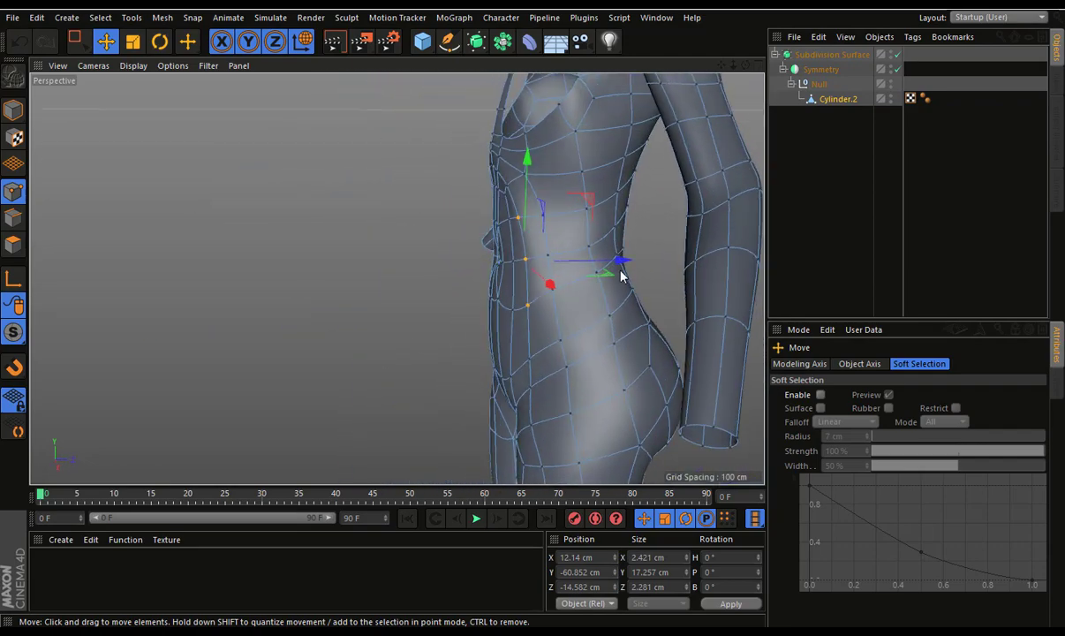
Deselect the model and orbit from the side round to a front view of the body
click(689, 261)
mouse_move(571, 338)
alt+mouse_down()
mouse_move(511, 370)
mouse_move(677, 366)
mouse_move(668, 369)
alt+mouse_up()
key(ctrl+z)
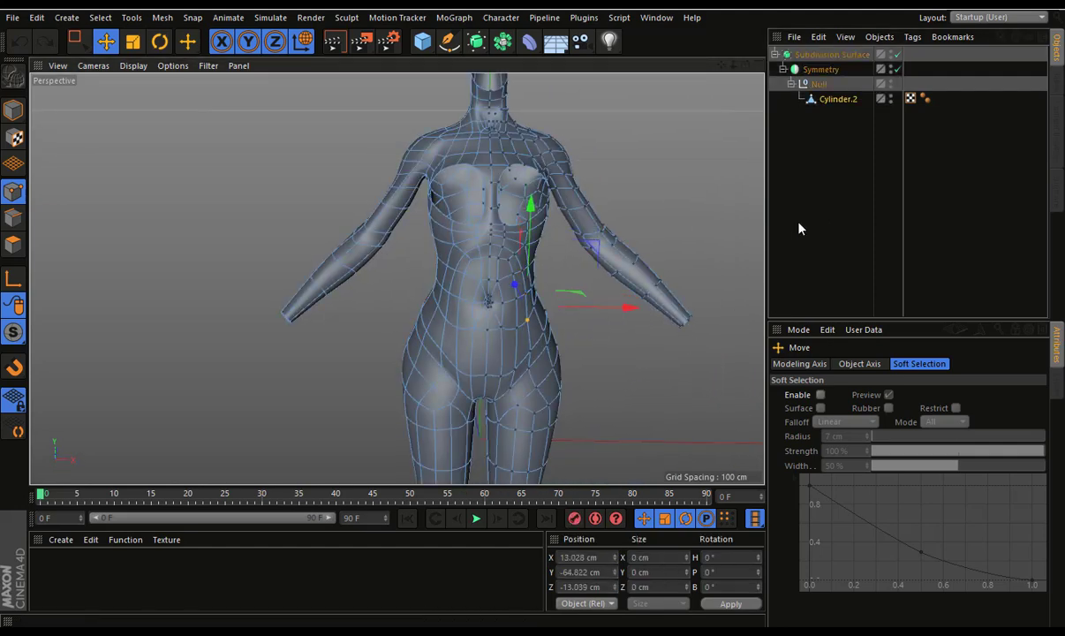
click(799, 229)
mouse_move(611, 347)
alt+mouse_down()
mouse_move(363, 343)
mouse_move(630, 330)
mouse_move(591, 342)
alt+mouse_up()
scroll(591, 340, down, 3)
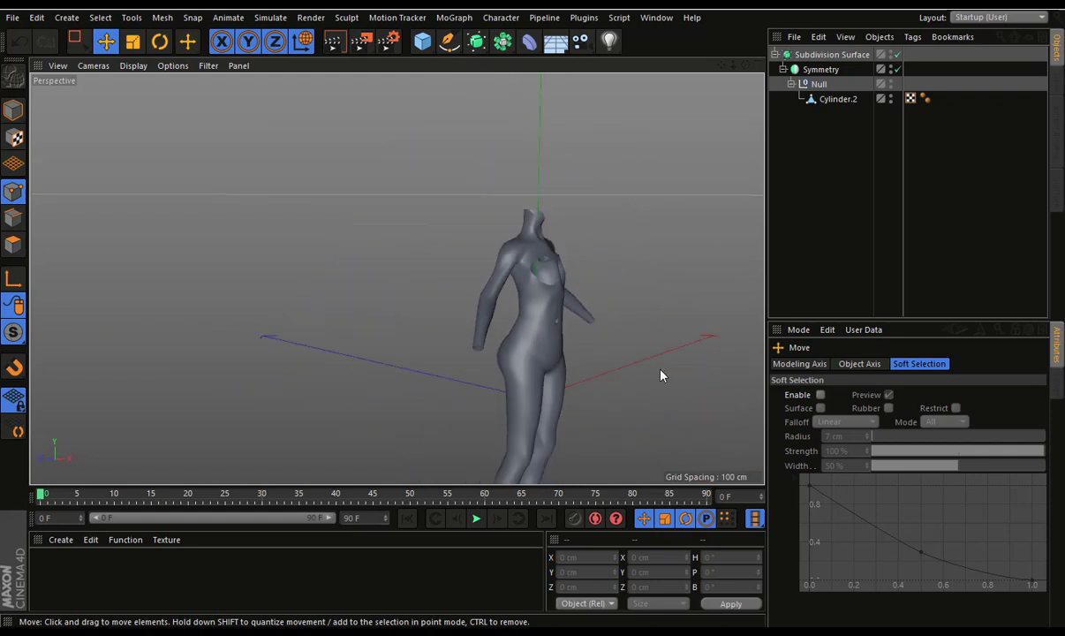
mouse_move(661, 375)
alt+mouse_down()
mouse_move(611, 368)
mouse_move(579, 390)
mouse_move(610, 385)
alt+mouse_up()
scroll(611, 369, down, 3)
Reselect the body mesh, pick two points near the chest centre line, then deselect it
click(837, 98)
scroll(565, 291, up, 2)
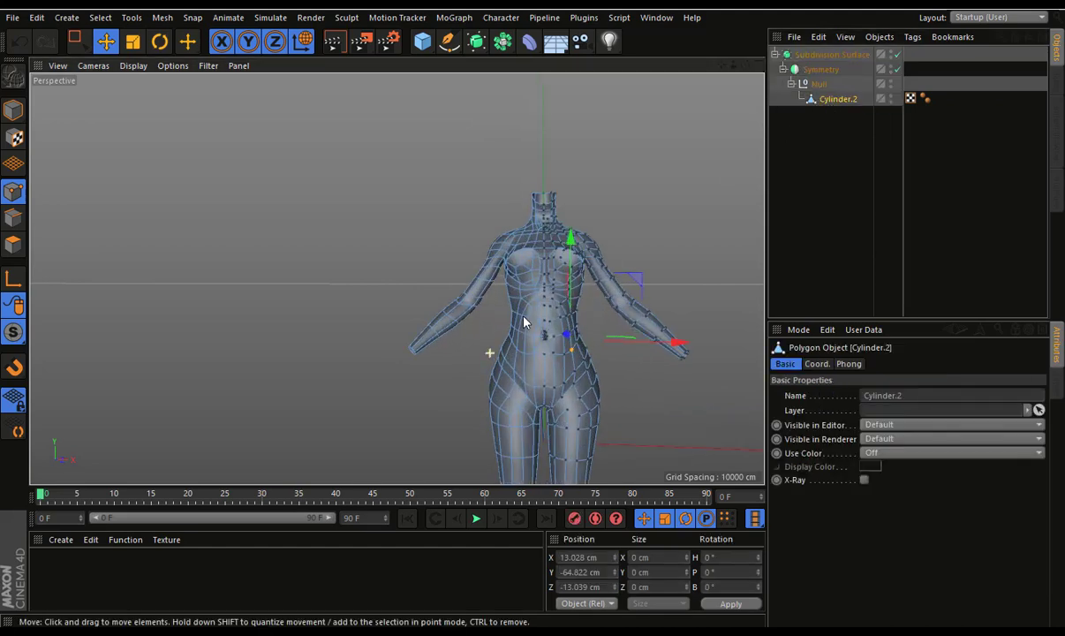
scroll(523, 322, up, 2)
scroll(543, 309, up, 2)
shift+click(572, 315)
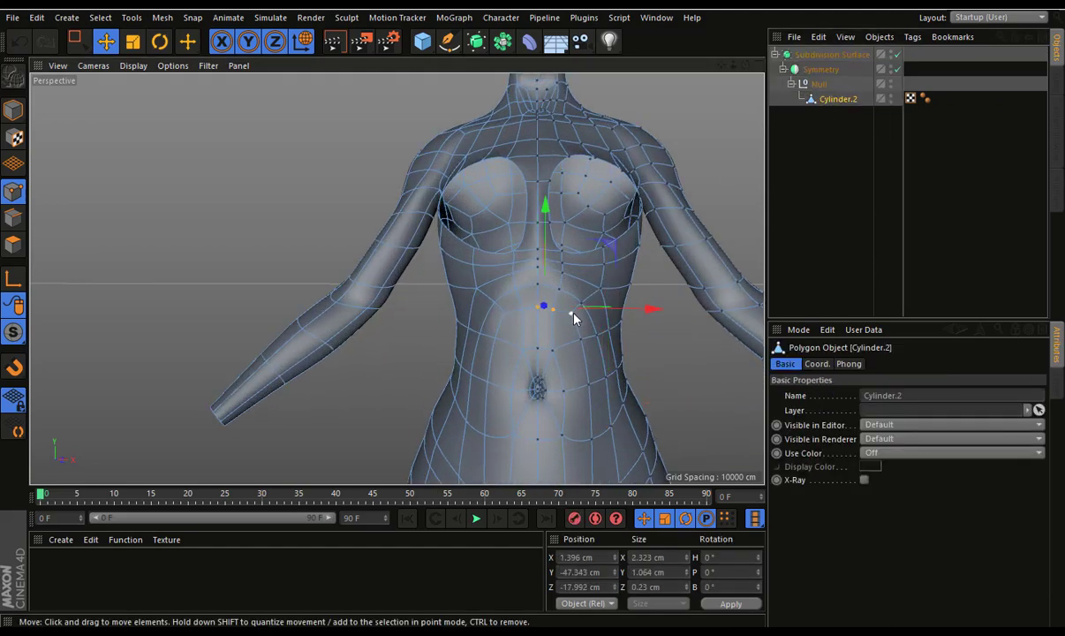
shift+click(537, 312)
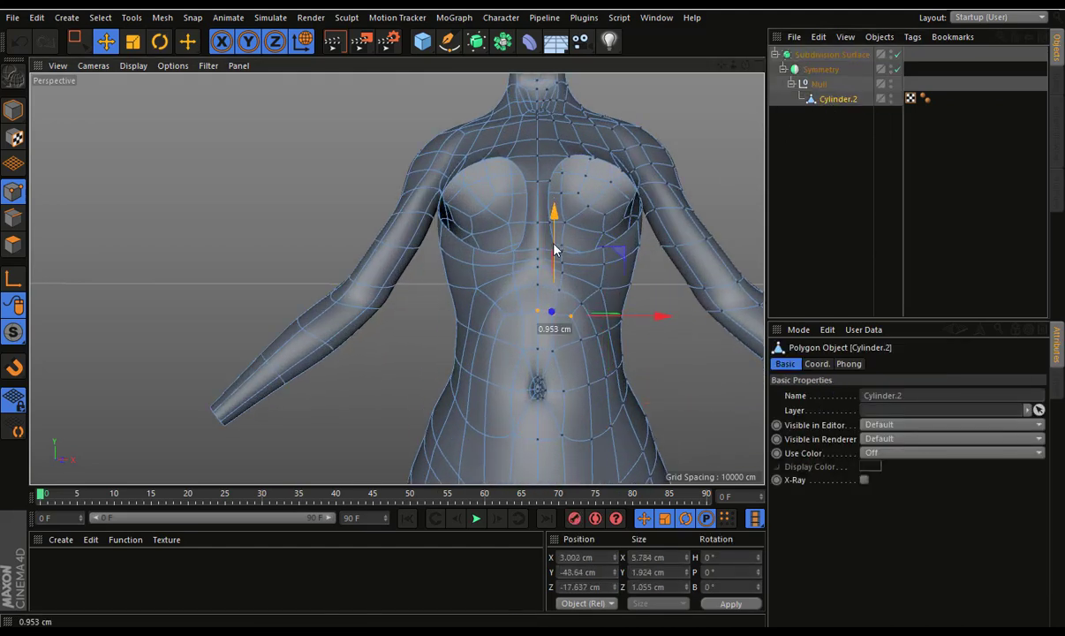
click(726, 244)
scroll(617, 351, down, 3)
click(611, 370)
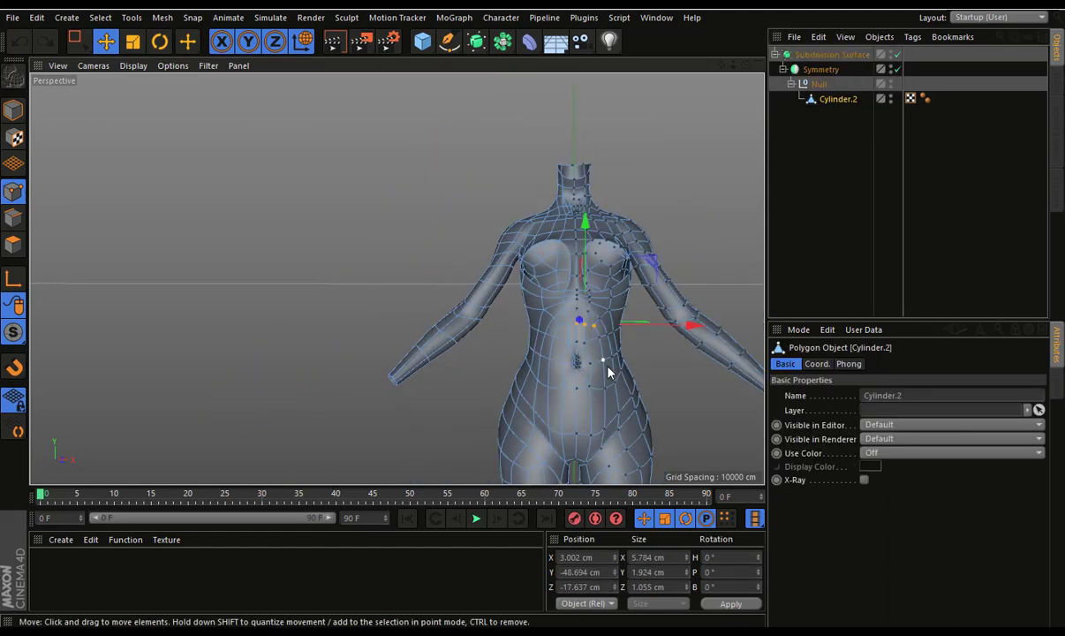
click(835, 213)
Orbit around the whole smoothed figure, from a three-quarter side view to a centred frontal view
mouse_move(580, 371)
alt+mouse_down()
mouse_move(508, 367)
mouse_move(574, 386)
alt+mouse_up()
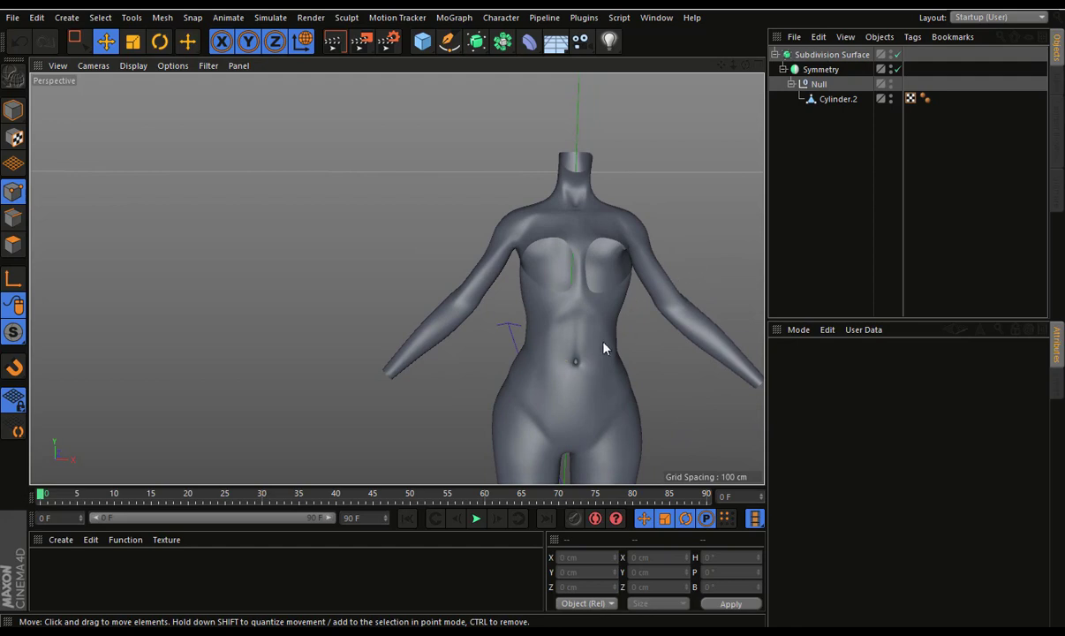
mouse_move(604, 349)
alt+mouse_down()
mouse_move(722, 336)
mouse_move(551, 375)
mouse_move(548, 389)
alt+mouse_up()
scroll(548, 390, down, 3)
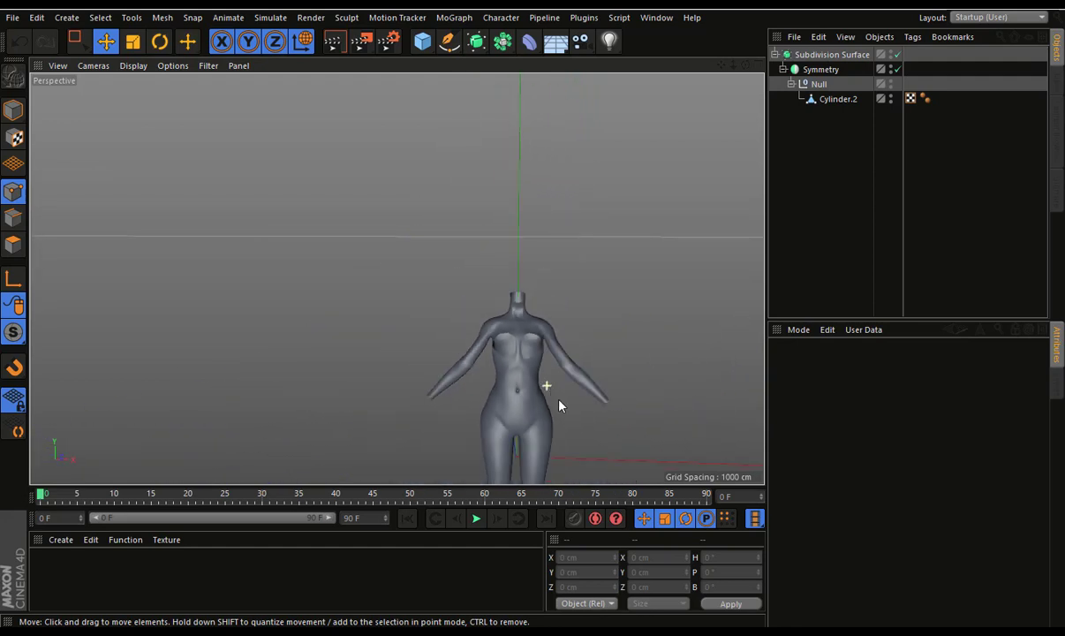
scroll(559, 404, down, 2)
mouse_move(663, 409)
alt+mouse_down()
mouse_move(649, 418)
mouse_move(642, 290)
mouse_move(639, 350)
mouse_move(645, 341)
mouse_move(618, 349)
mouse_move(664, 356)
mouse_move(645, 353)
alt+mouse_up()
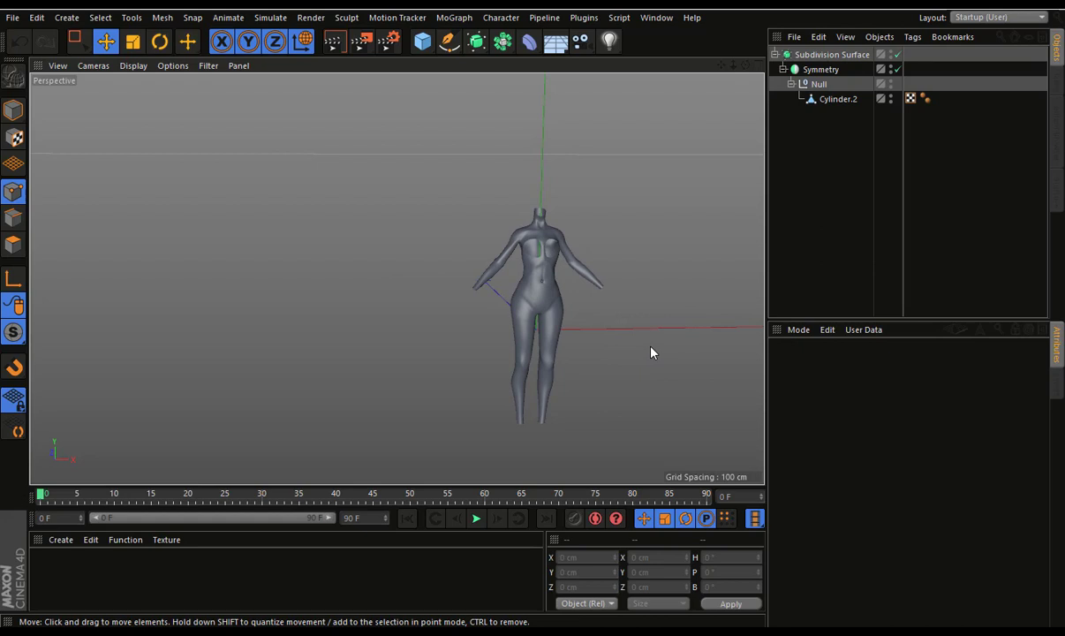
scroll(618, 327, up, 2)
scroll(596, 309, up, 2)
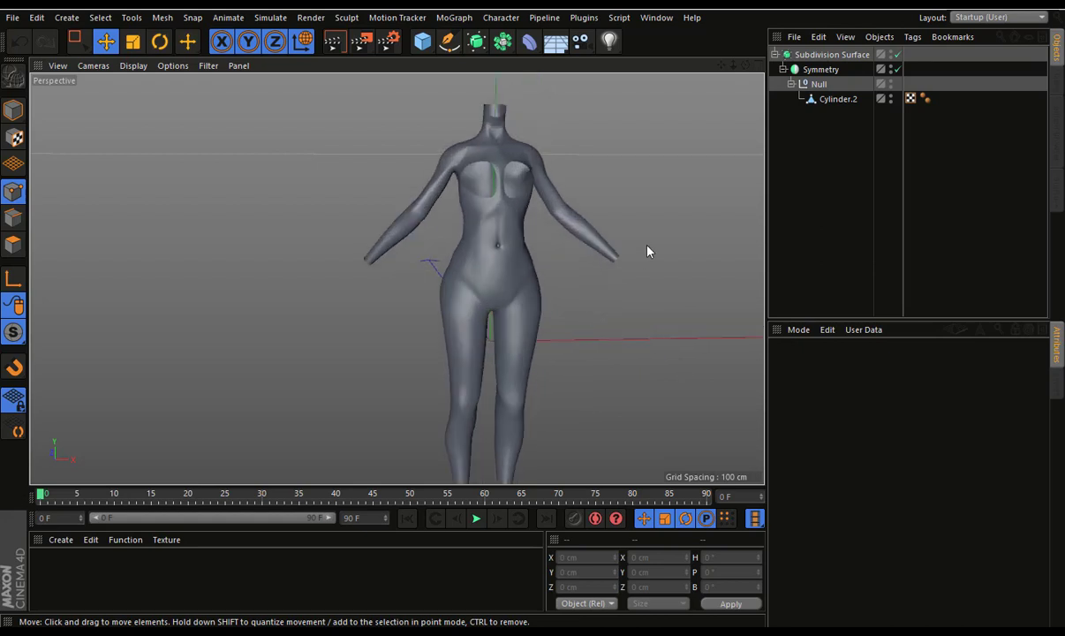
alt+drag(646, 250, 591, 288)
scroll(578, 292, up, 2)
Select Cylinder.2 in polygon mode with nothing selected and orbit to a three-quarter view
click(838, 98)
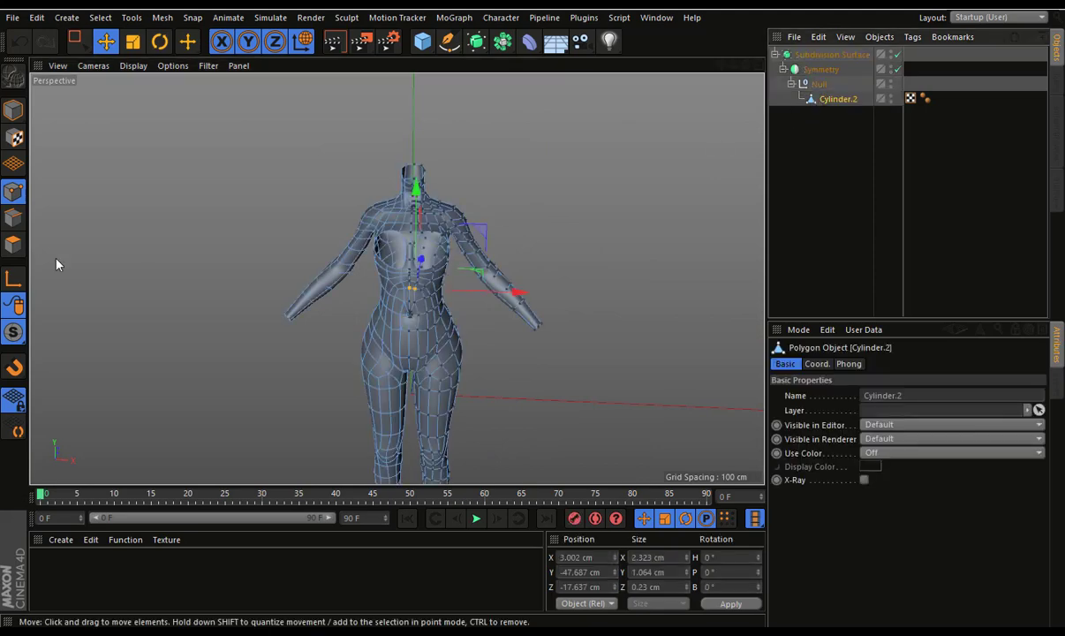
click(14, 244)
click(649, 226)
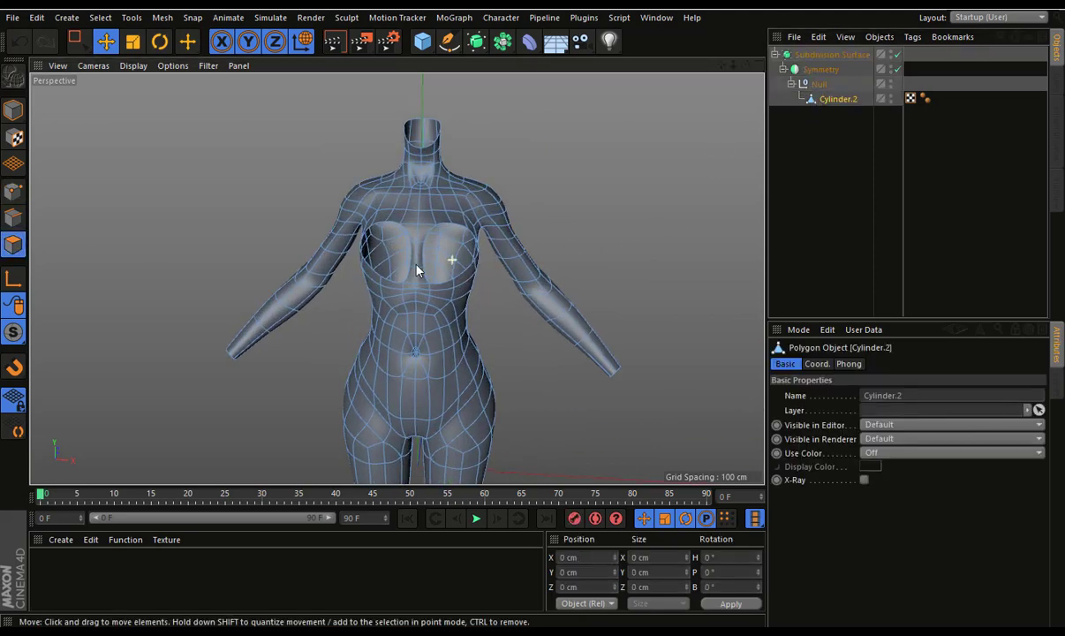
mouse_move(419, 266)
alt+mouse_down()
mouse_move(316, 264)
mouse_move(459, 220)
alt+mouse_up()
In the maximized Right view, box-select the leg's back-edge points and nudge them slightly
middle_click(361, 266)
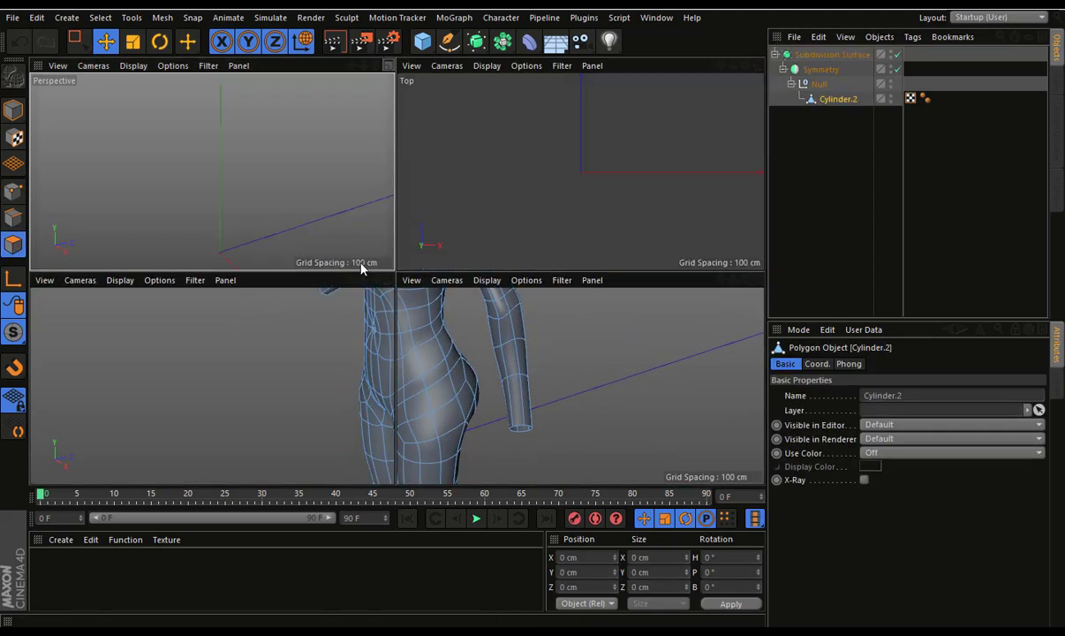
middle_click(387, 283)
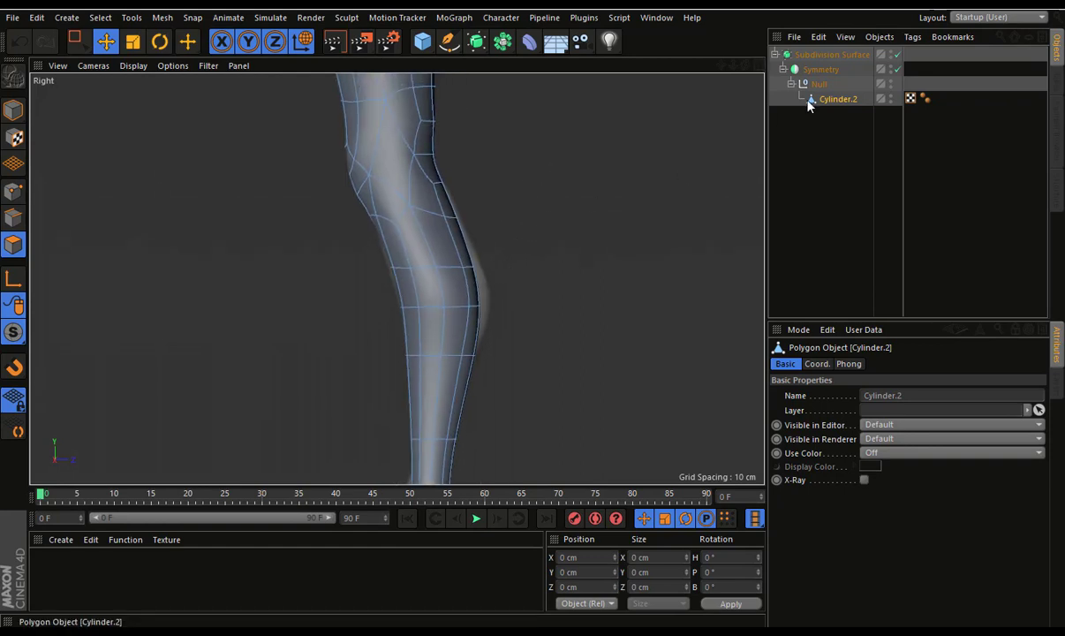
click(472, 292)
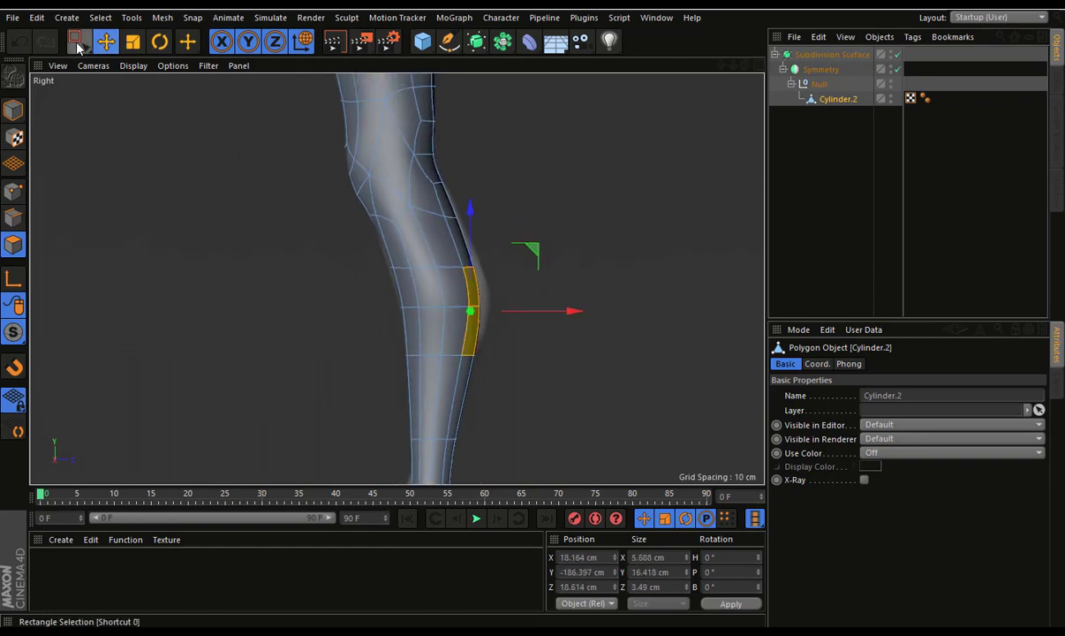
key(0)
drag(526, 235, 451, 374)
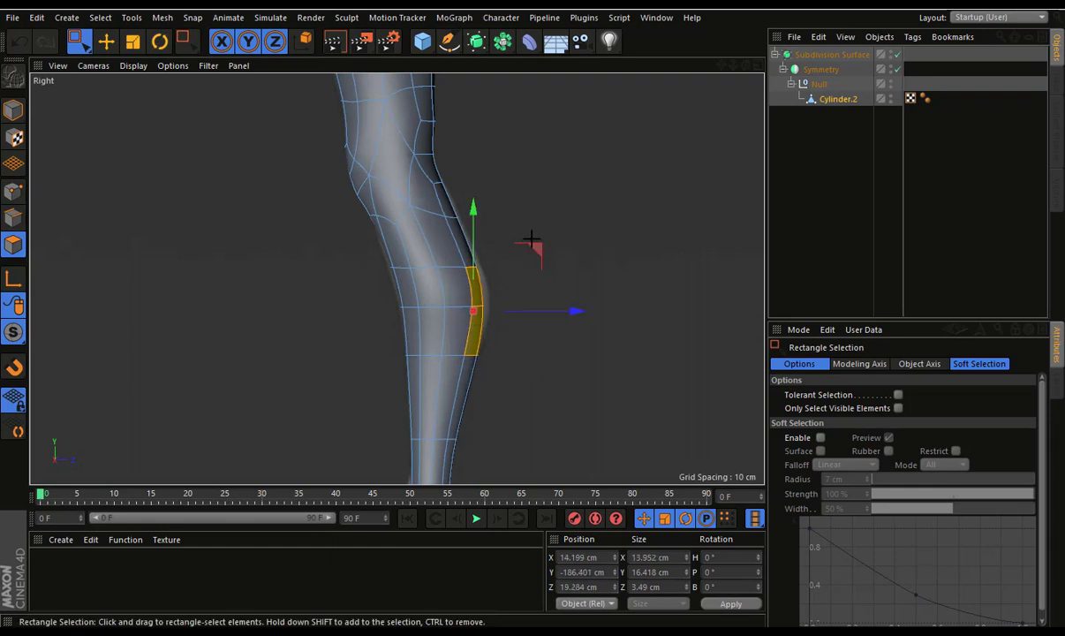
drag(532, 247, 536, 248)
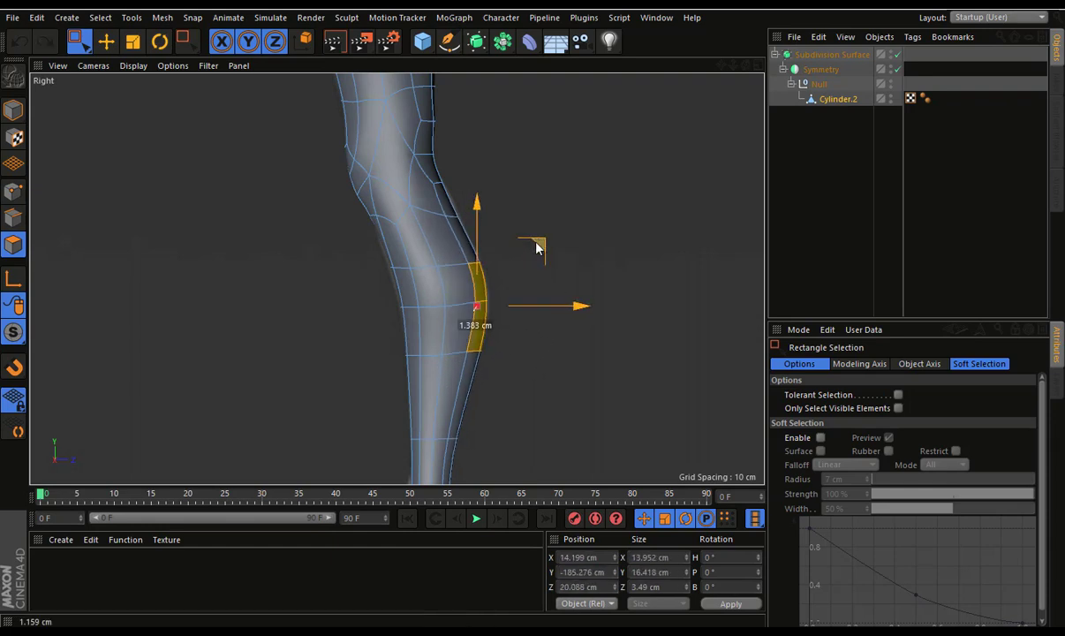
click(564, 281)
Push the upper and lower buttock points slightly outward, about 0.254 cm
scroll(561, 264, down, 5)
scroll(546, 349, up, 3)
middle_drag(545, 349, 557, 416)
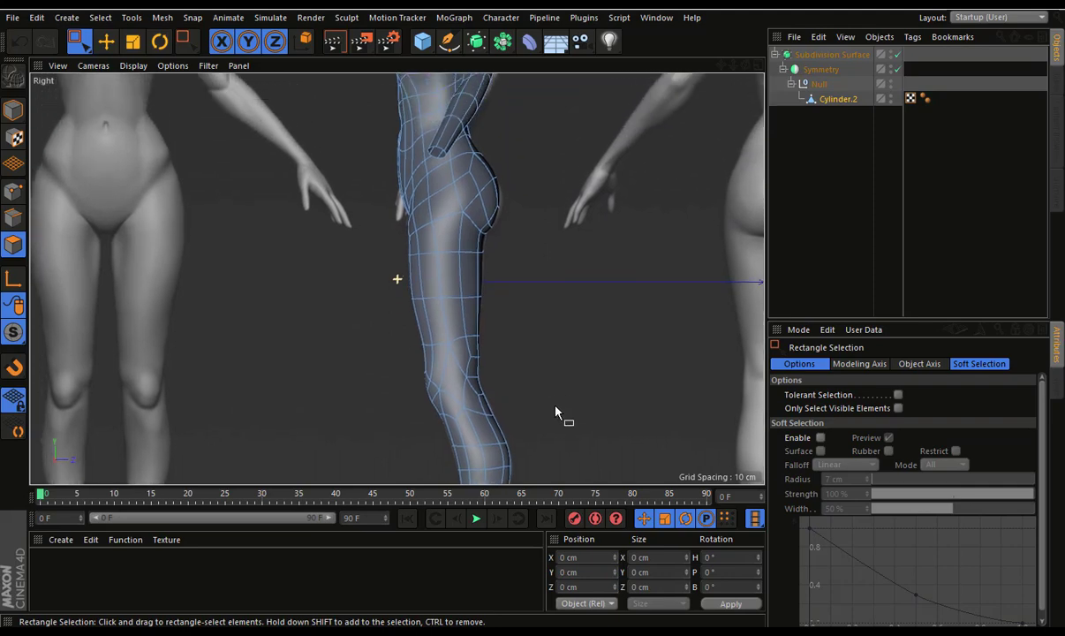
middle_drag(503, 244, 523, 265)
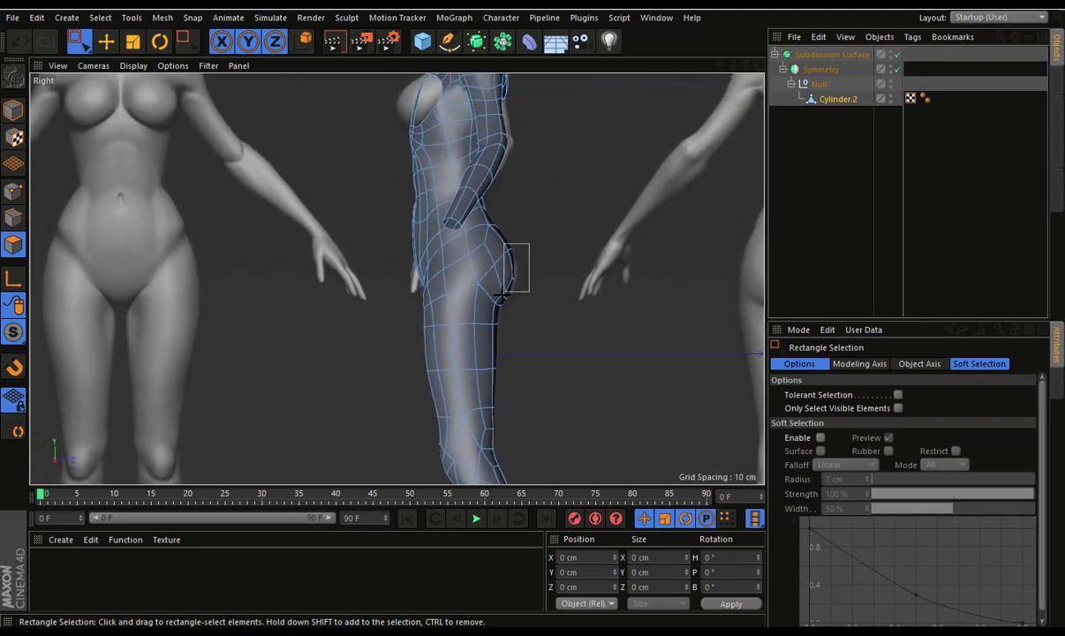
drag(502, 291, 504, 285)
scroll(504, 285, up, 3)
drag(575, 176, 589, 196)
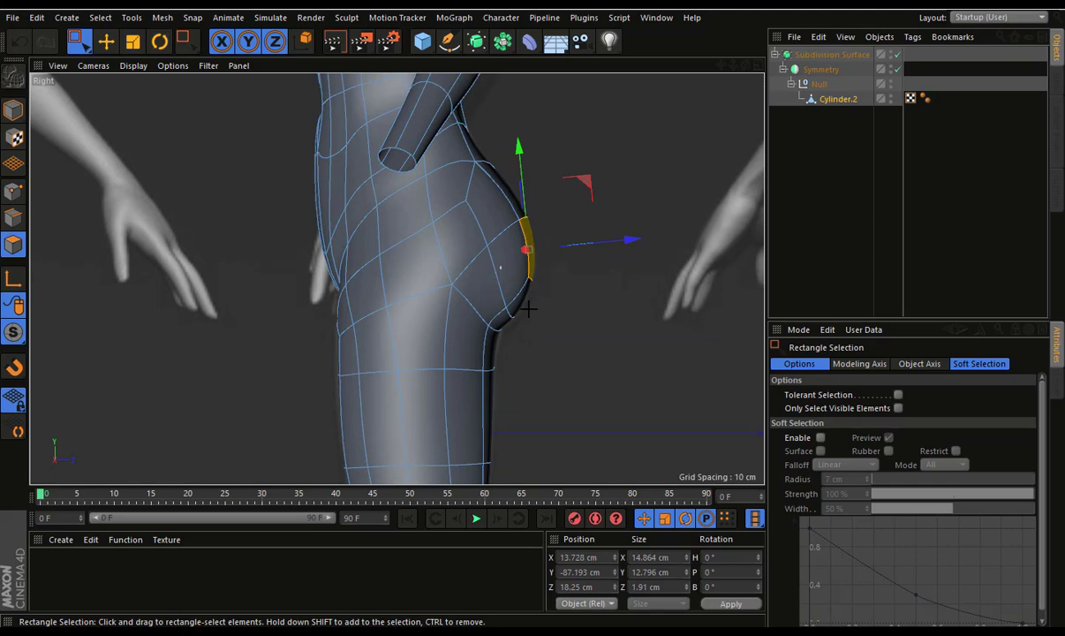
drag(500, 266, 549, 327)
drag(569, 255, 583, 225)
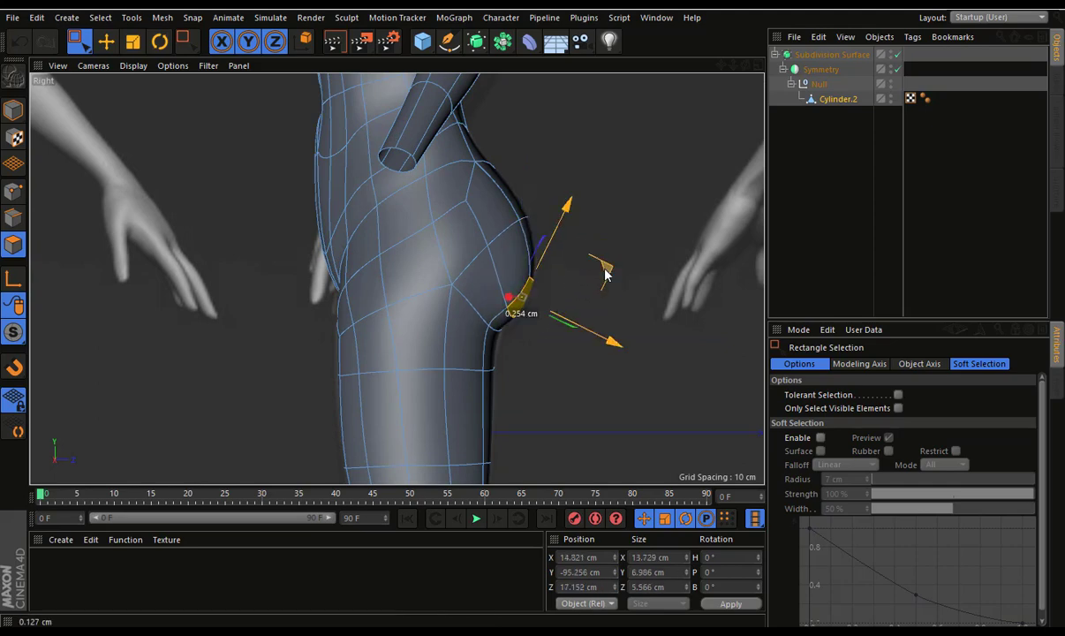
Turn off Cylinder.2's editor visibility to judge the smooth body around the chest
mouse_move(583, 226)
middle_down()
mouse_move(629, 444)
mouse_move(581, 293)
mouse_move(613, 316)
mouse_move(541, 309)
middle_up()
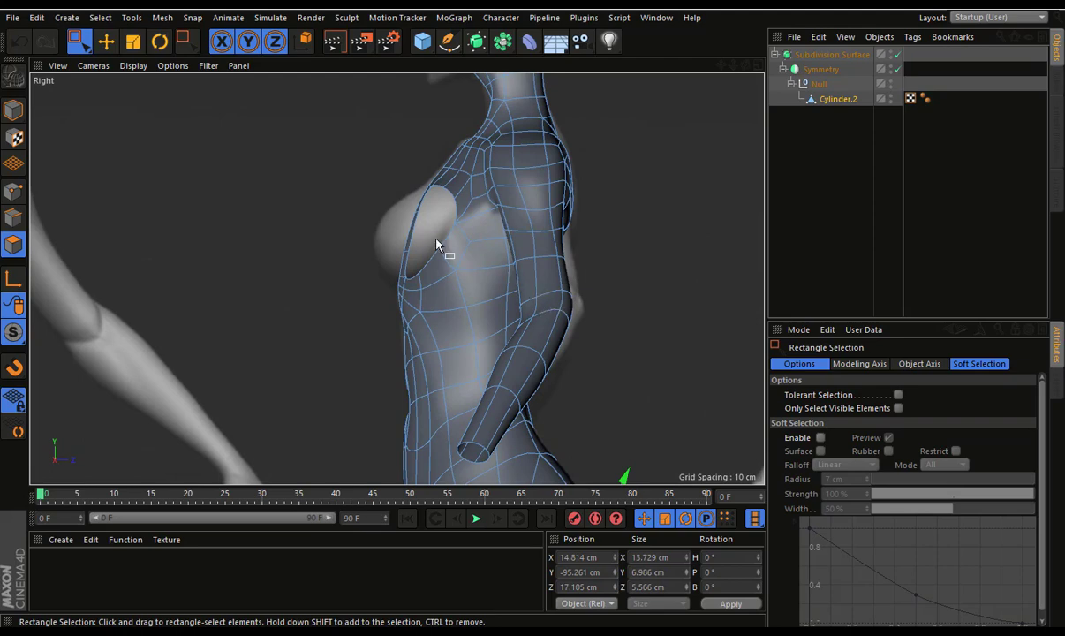
mouse_move(437, 245)
middle_down()
mouse_move(425, 222)
mouse_move(467, 254)
middle_up()
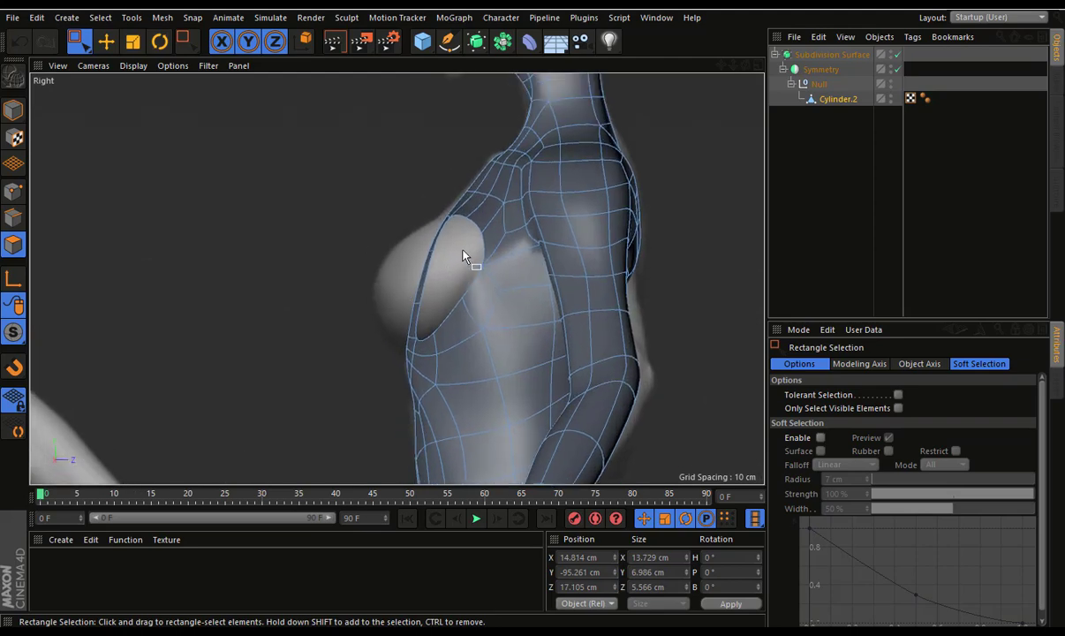
click(891, 96)
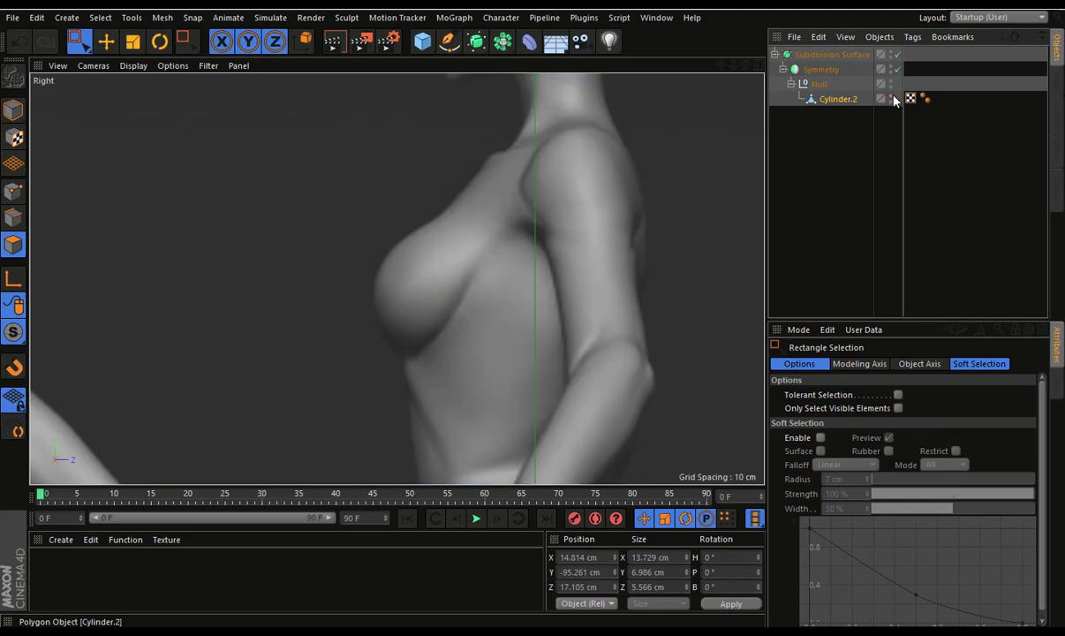
click(423, 41)
In the perspective view, show the body mesh again and loop-select the chest opening's edge ring
middle_click(381, 76)
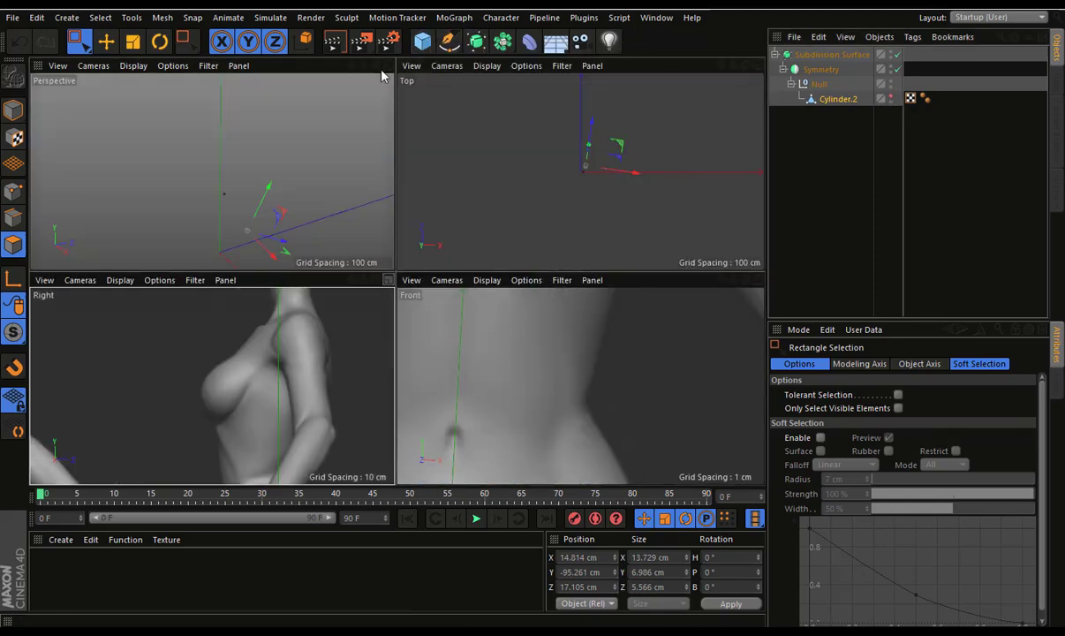
middle_click(392, 69)
key(e)
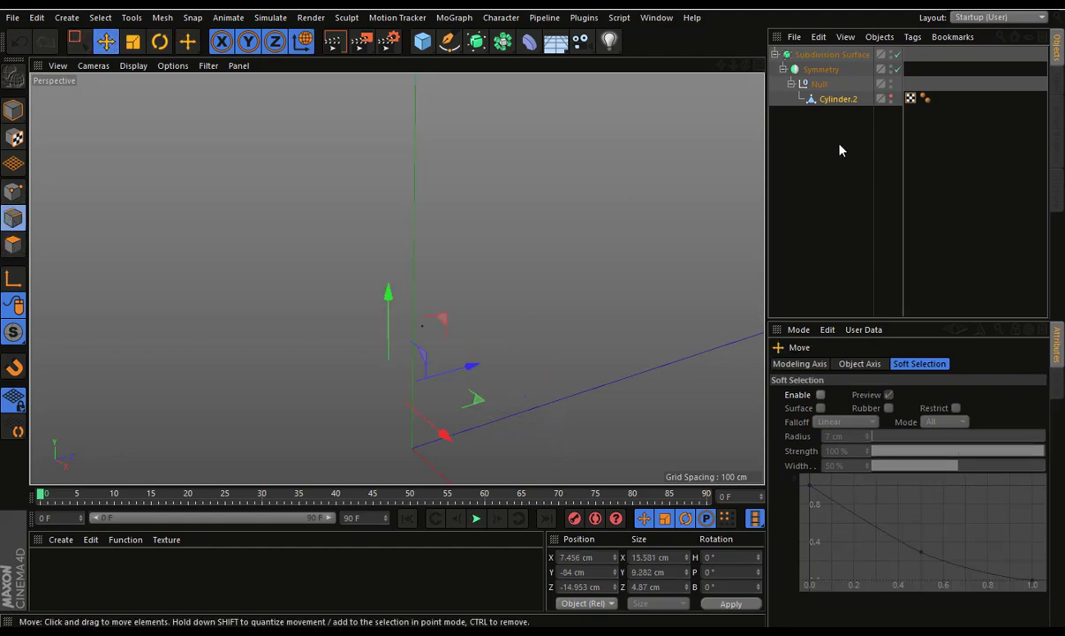
click(891, 96)
scroll(423, 247, up, 5)
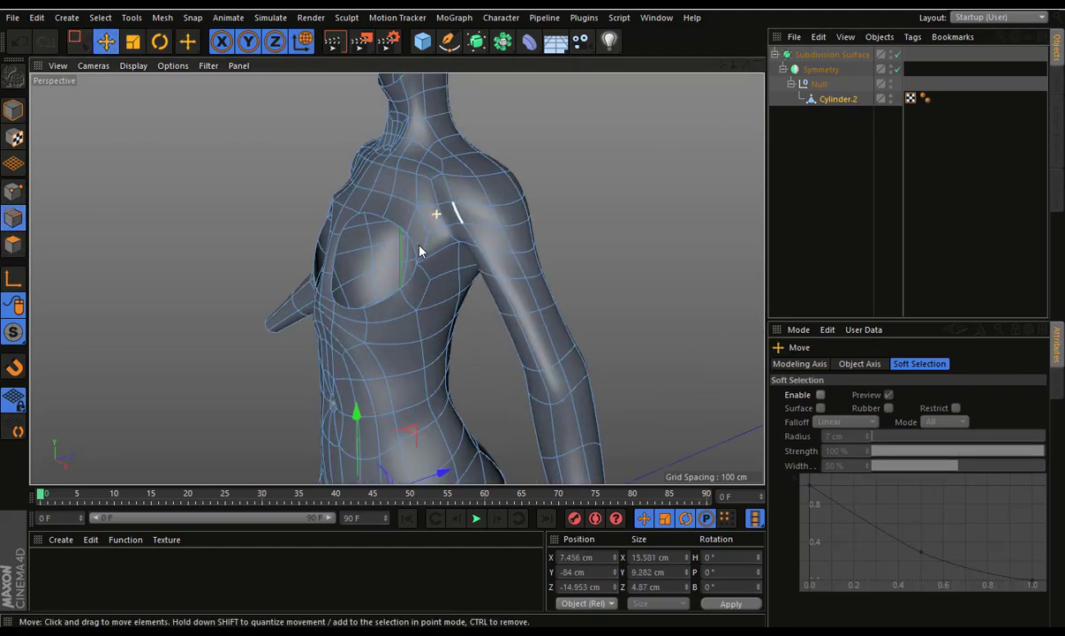
double_click(414, 252)
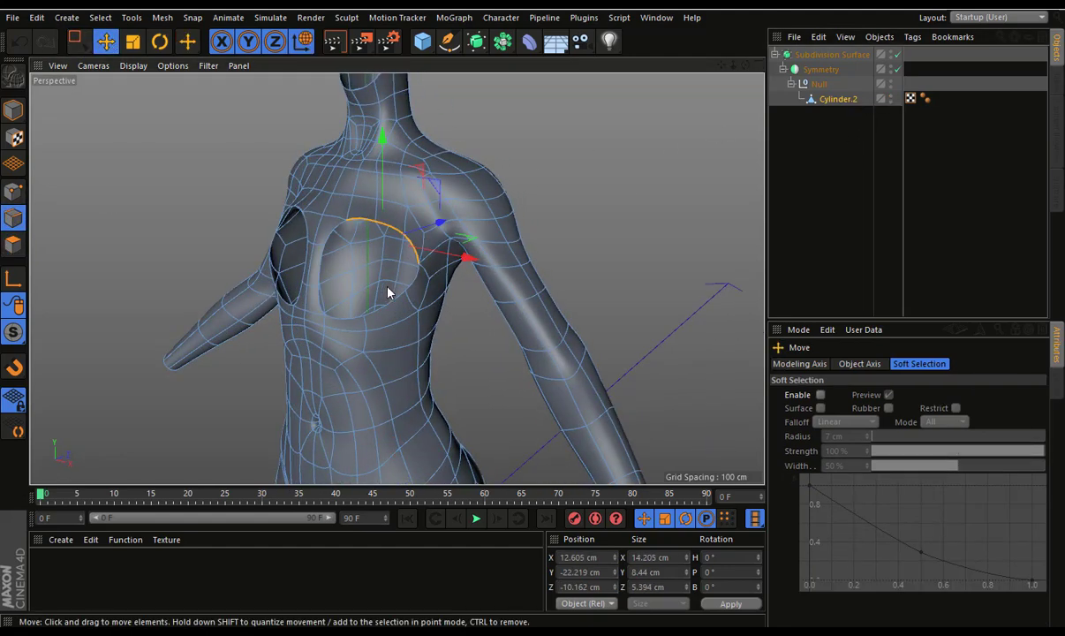
Orbit around the torso to inspect the selected chest-opening loop from several angles
mouse_move(415, 291)
alt+mouse_down()
mouse_move(399, 223)
mouse_move(408, 327)
alt+mouse_up()
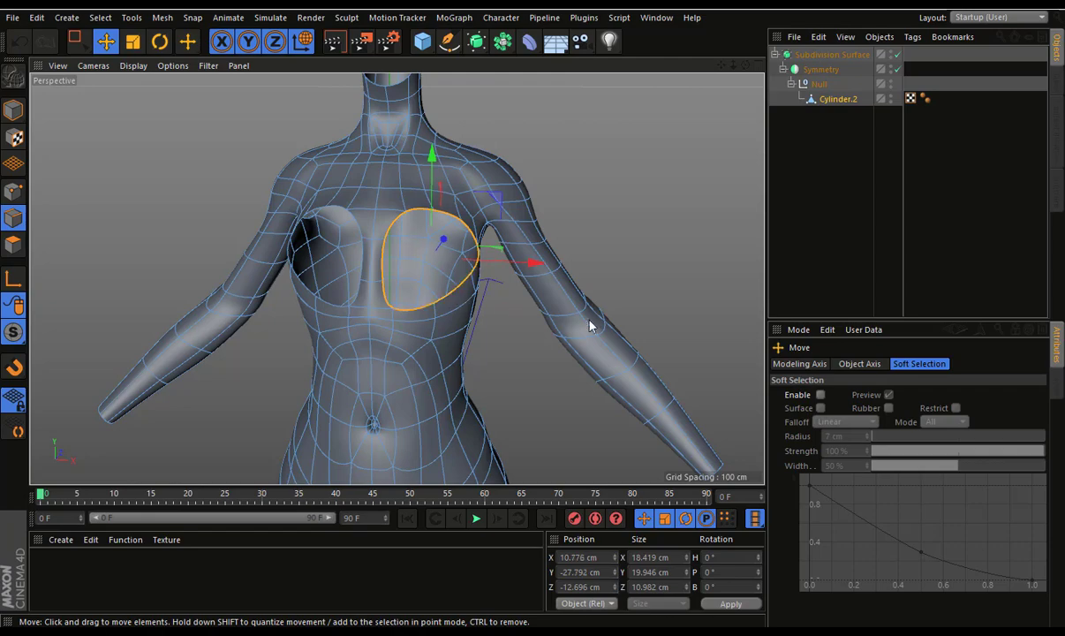
mouse_move(590, 326)
alt+mouse_down()
mouse_move(573, 328)
mouse_move(601, 323)
mouse_move(606, 302)
mouse_move(573, 316)
mouse_move(546, 362)
mouse_move(554, 357)
mouse_move(344, 202)
mouse_move(444, 251)
mouse_move(412, 261)
mouse_move(381, 242)
alt+mouse_up()
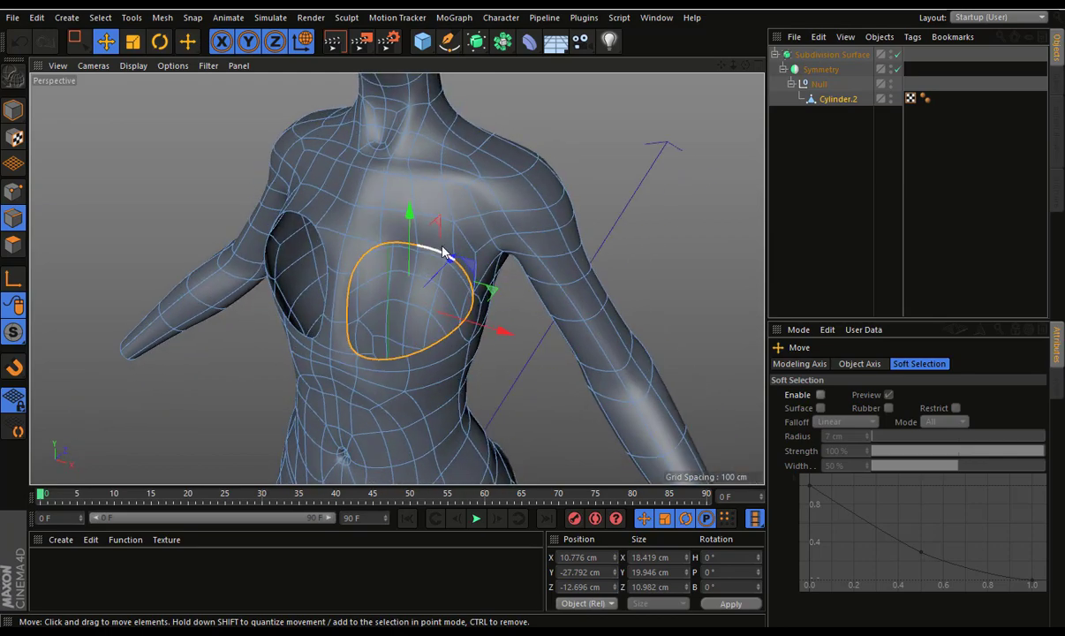
mouse_move(444, 252)
alt+mouse_down()
mouse_move(487, 283)
mouse_move(404, 140)
mouse_move(441, 146)
mouse_move(439, 134)
mouse_move(433, 152)
mouse_move(398, 166)
mouse_move(427, 179)
mouse_move(478, 176)
mouse_move(492, 232)
alt+mouse_up()
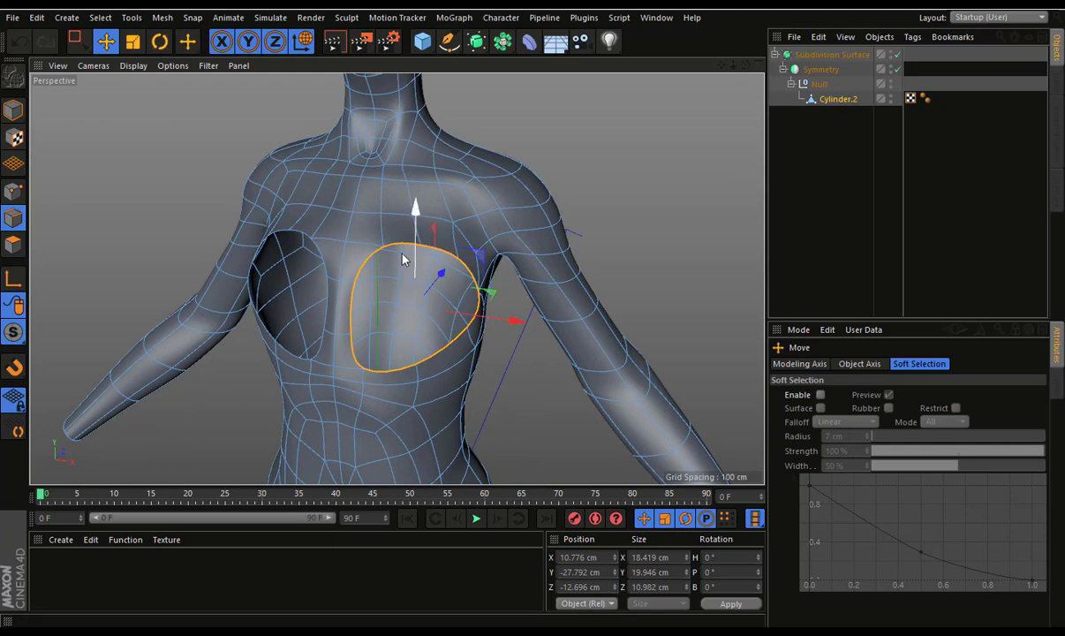
alt+drag(513, 295, 465, 322)
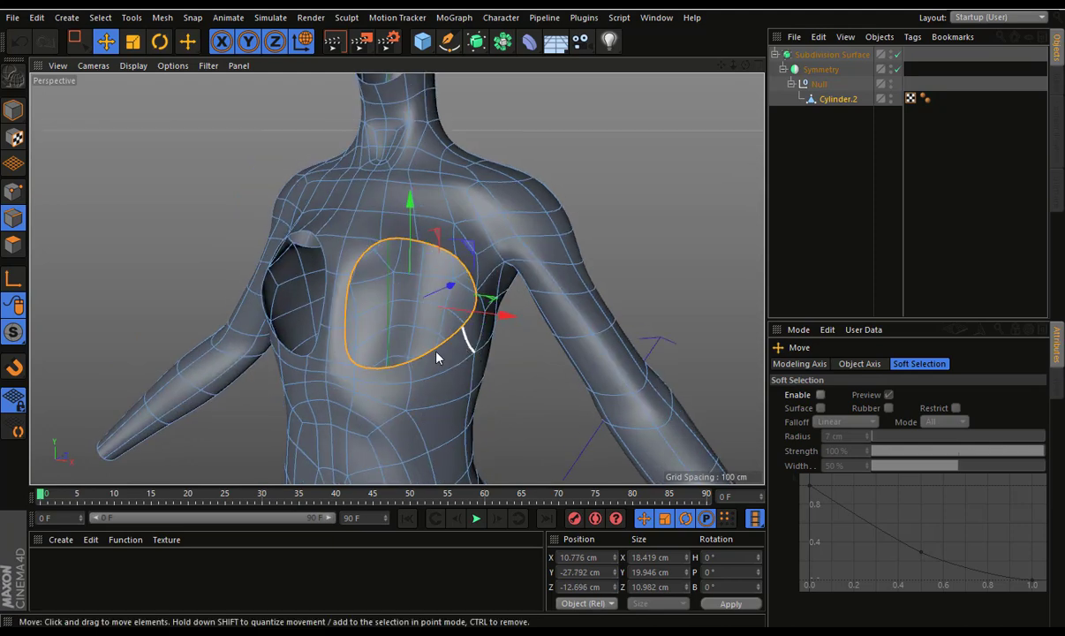
mouse_move(392, 357)
alt+mouse_down()
mouse_move(428, 373)
mouse_move(366, 333)
alt+mouse_up()
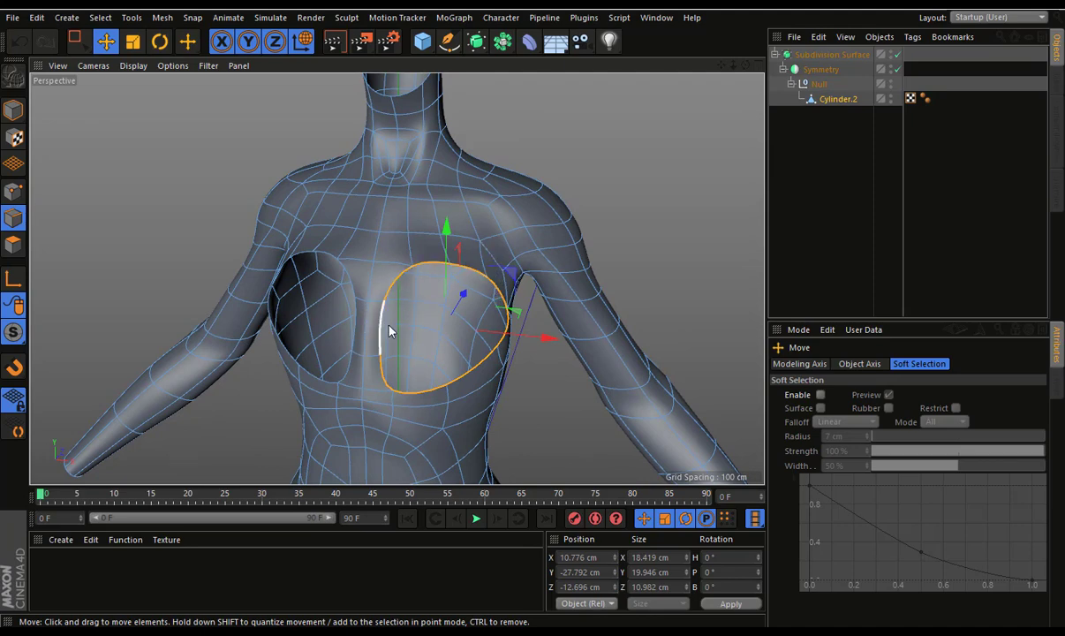
mouse_move(503, 344)
alt+mouse_down()
mouse_move(422, 311)
mouse_move(399, 329)
mouse_move(404, 339)
alt+mouse_up()
mouse_move(466, 302)
alt+mouse_down()
mouse_move(492, 316)
mouse_move(539, 301)
mouse_move(554, 273)
alt+mouse_up()
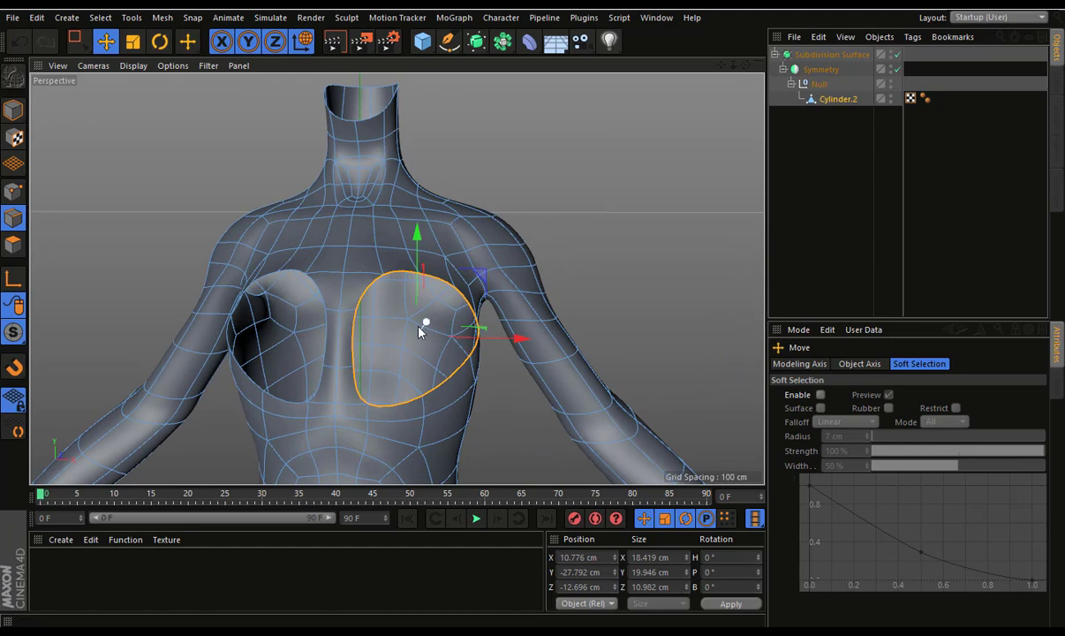
Activate Loop/Path Cut and frame a low, side-on view of the torso
key(k)
key(l)
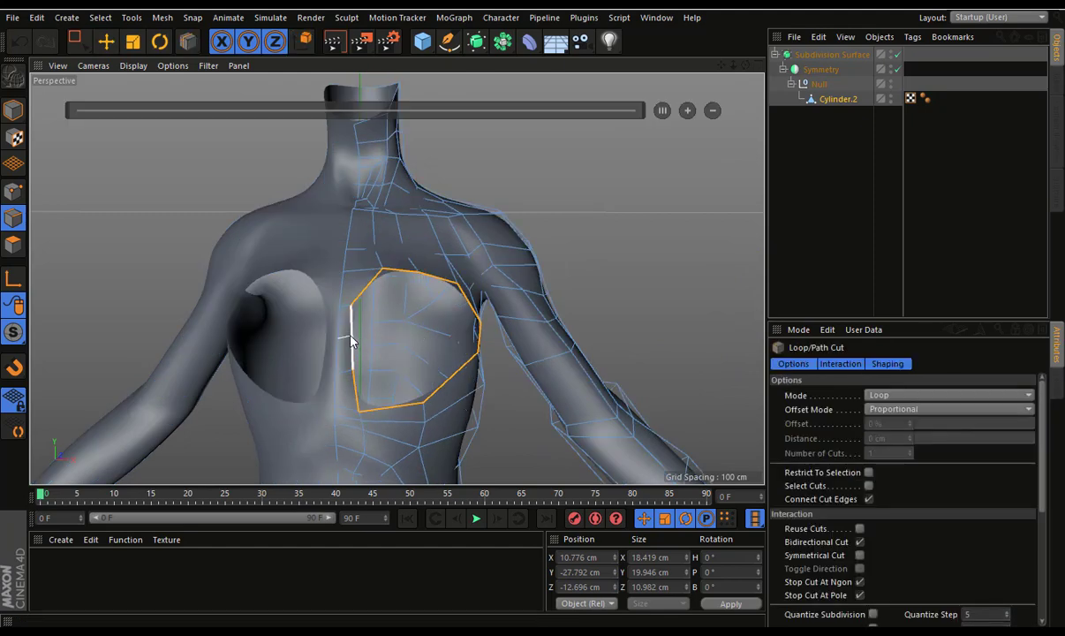
mouse_move(411, 353)
alt+mouse_down()
mouse_move(463, 351)
mouse_move(416, 351)
mouse_move(389, 236)
alt+mouse_up()
scroll(382, 256, down, 3)
scroll(363, 241, down, 3)
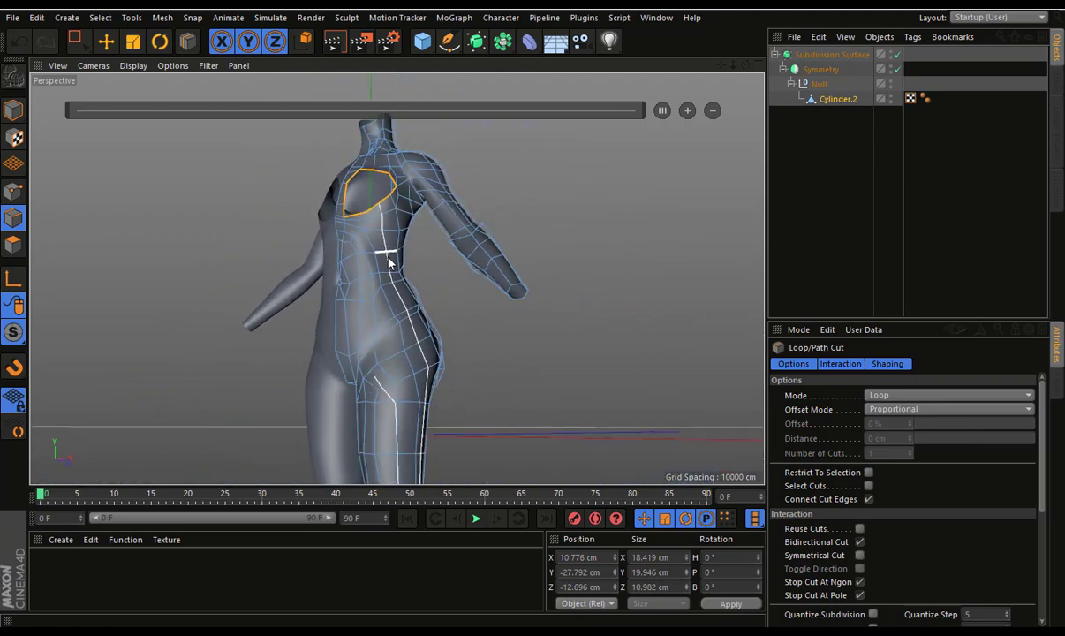
scroll(393, 240, up, 2)
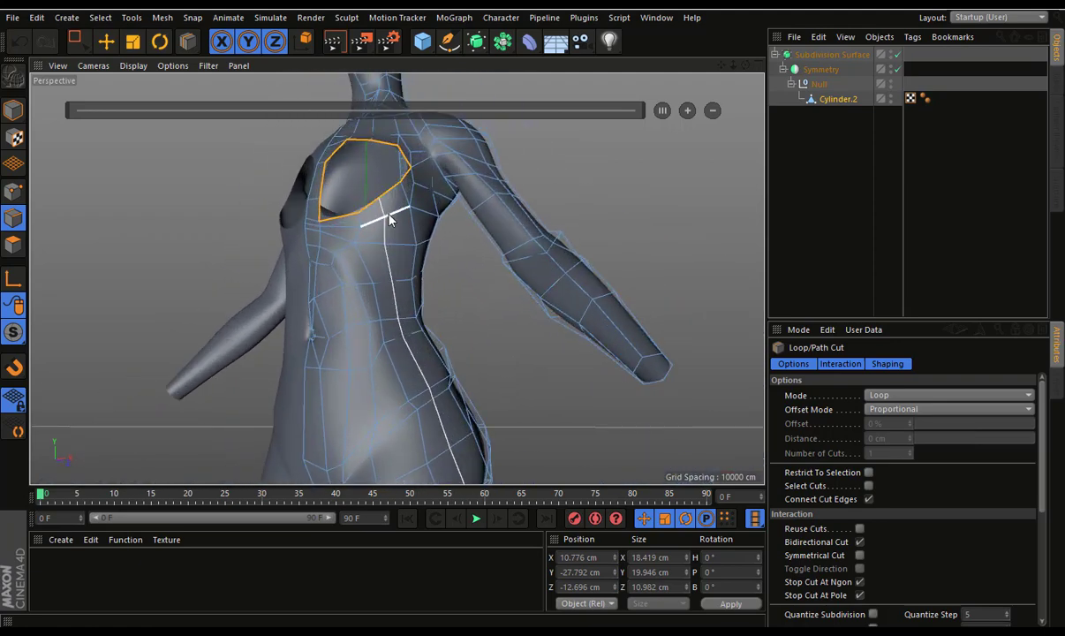
scroll(388, 234, up, 2)
scroll(409, 240, up, 3)
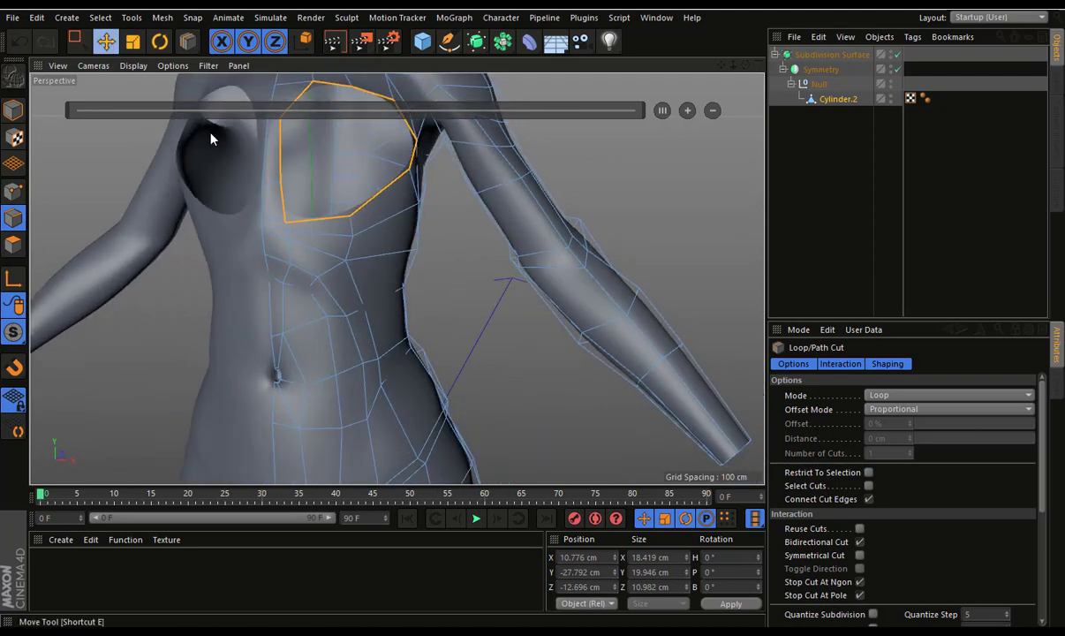
Edge Slide the edge beside the chest opening upward along the torso
key(e)
click(336, 208)
right_click(312, 187)
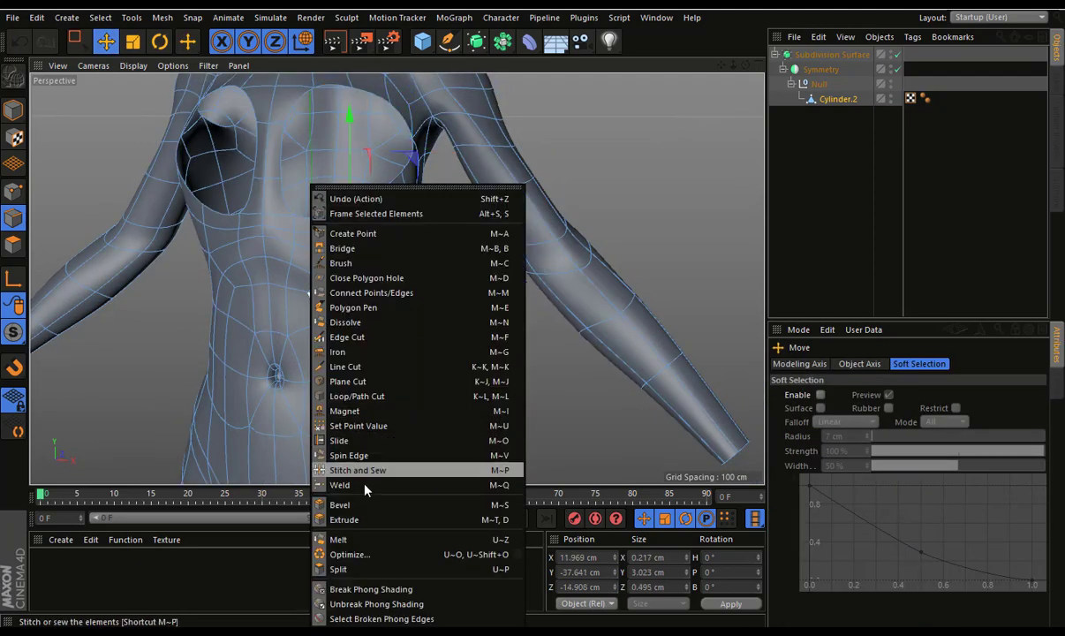
click(343, 439)
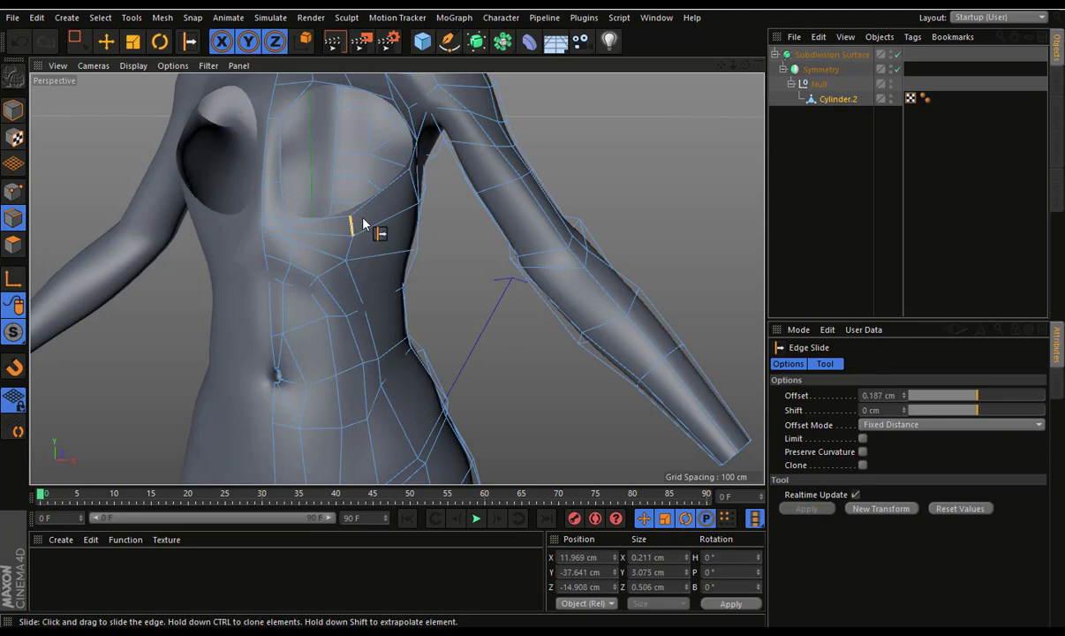
mouse_move(362, 224)
mouse_down()
mouse_move(382, 325)
mouse_move(375, 350)
mouse_move(424, 304)
mouse_move(430, 391)
mouse_up()
Add a new loop cut across the torso and slide its edge down beside the opening
key(k)
key(l)
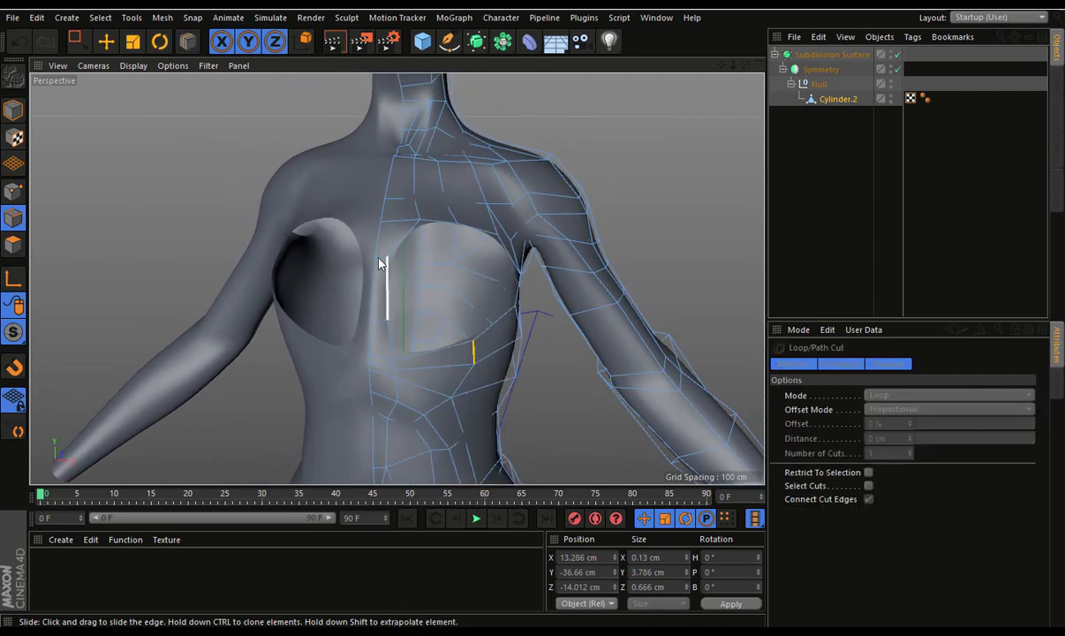
click(387, 291)
click(109, 40)
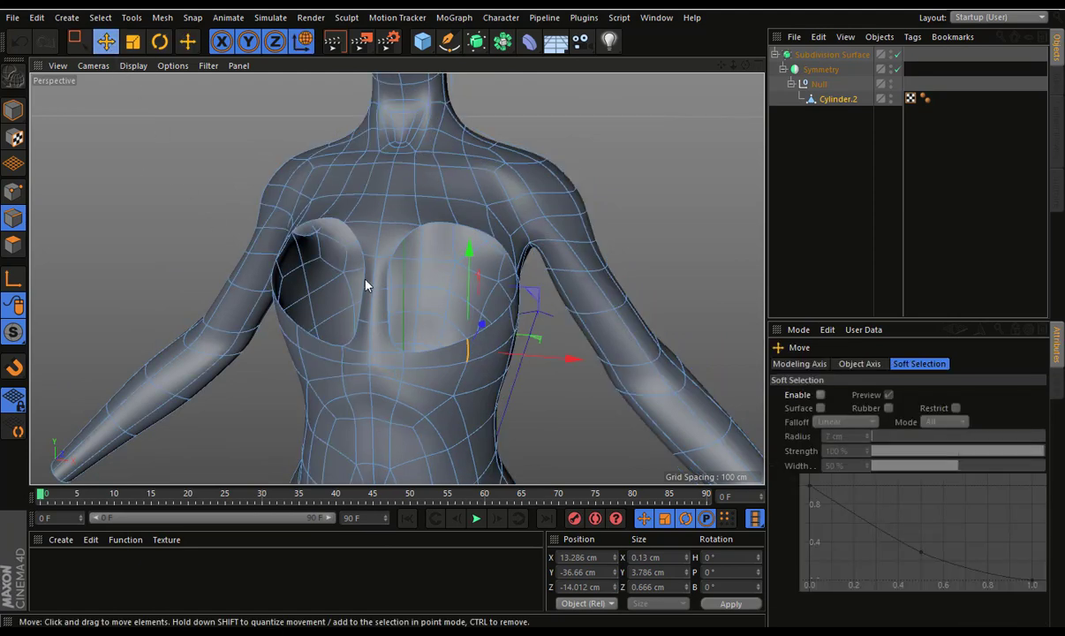
alt+drag(385, 267, 381, 297)
right_click(375, 350)
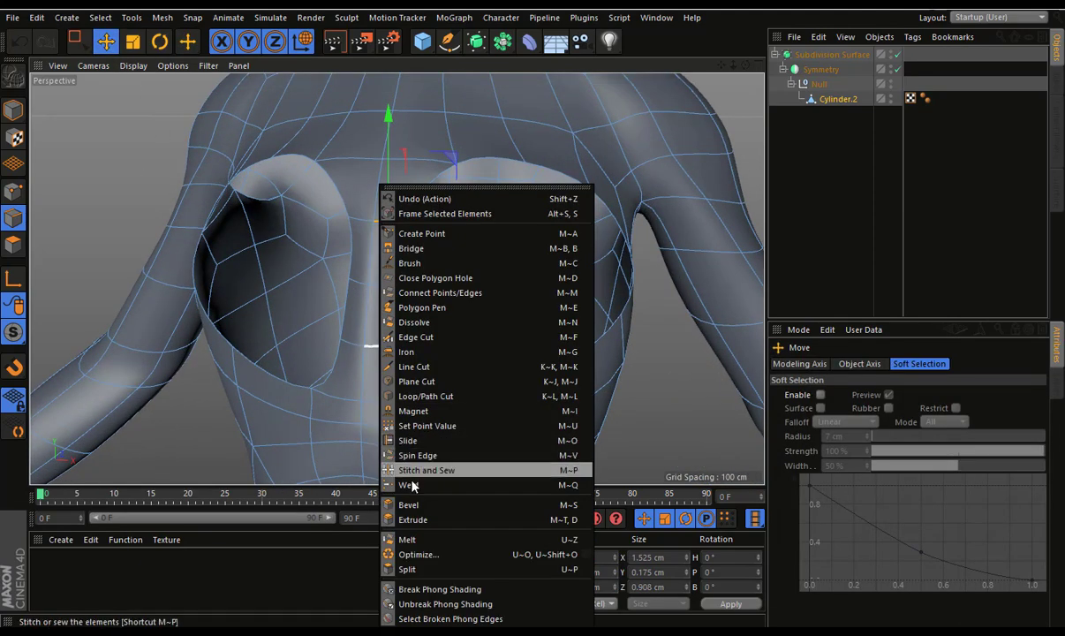
click(407, 439)
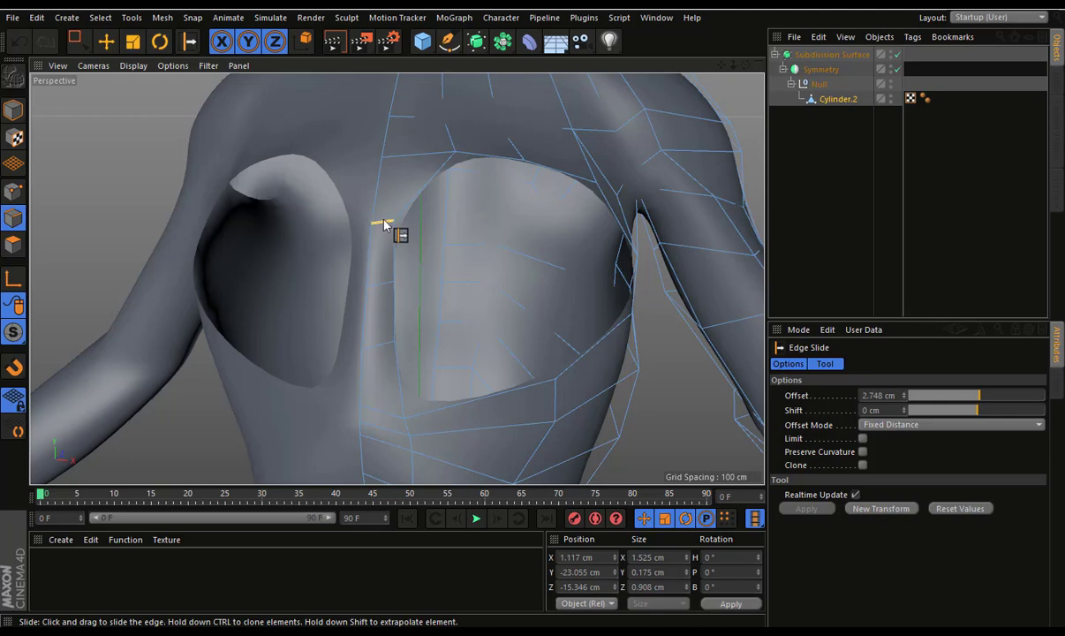
drag(379, 348, 382, 368)
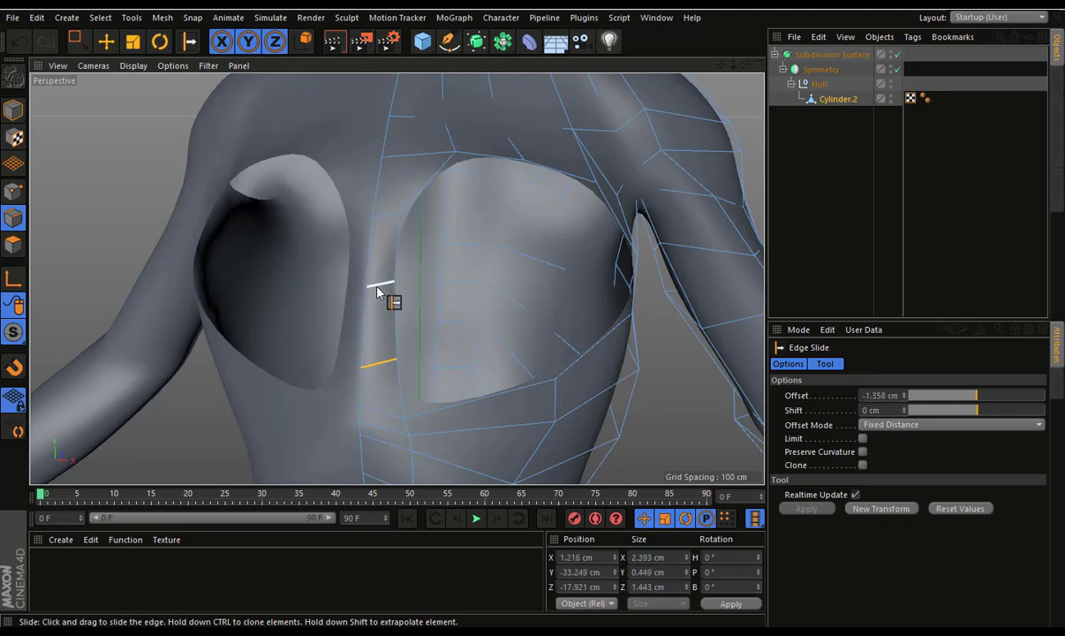
Orbit to a side view of the torso and pick Rectangle Selection
alt+drag(381, 274, 182, 223)
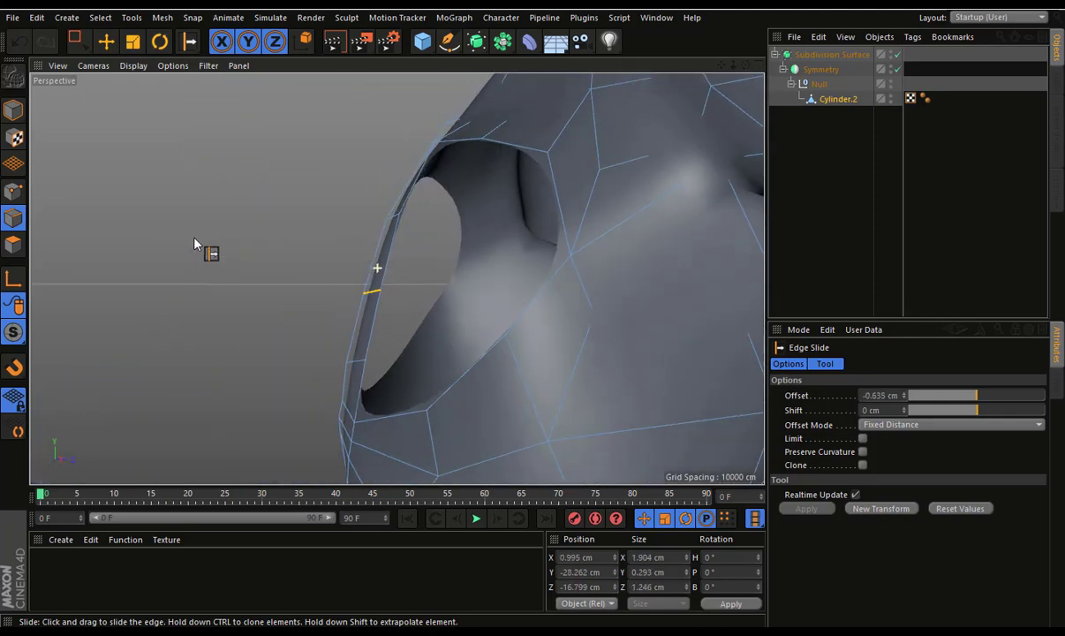
drag(76, 41, 120, 94)
click(119, 91)
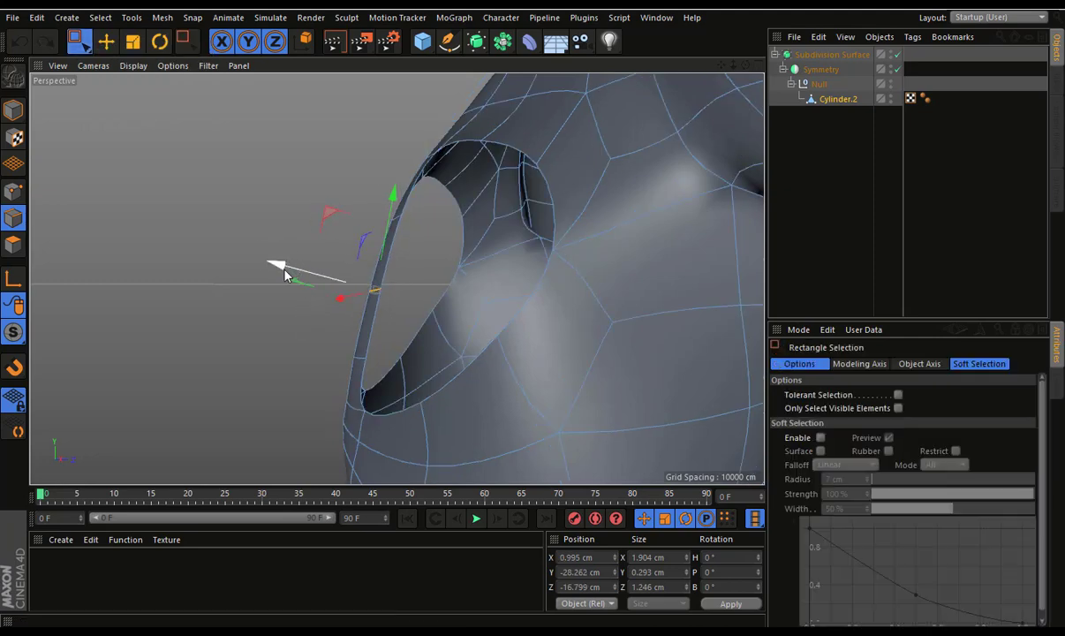
In Points mode, drag Cylinder.2 out of the Symmetry Null to the top level
alt+drag(284, 275, 237, 302)
click(14, 191)
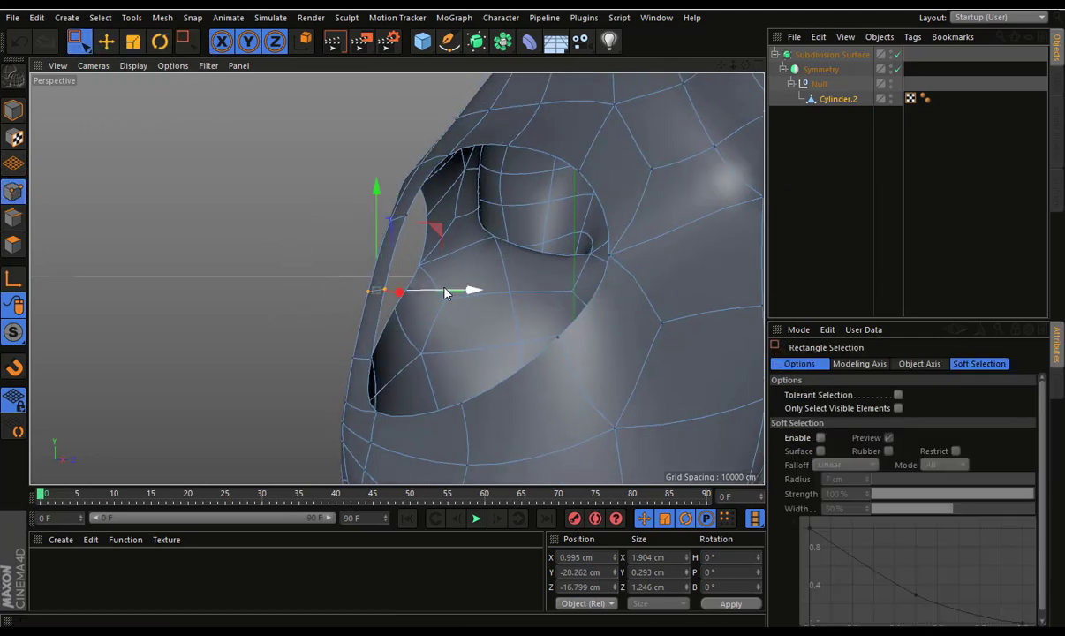
drag(837, 99, 836, 134)
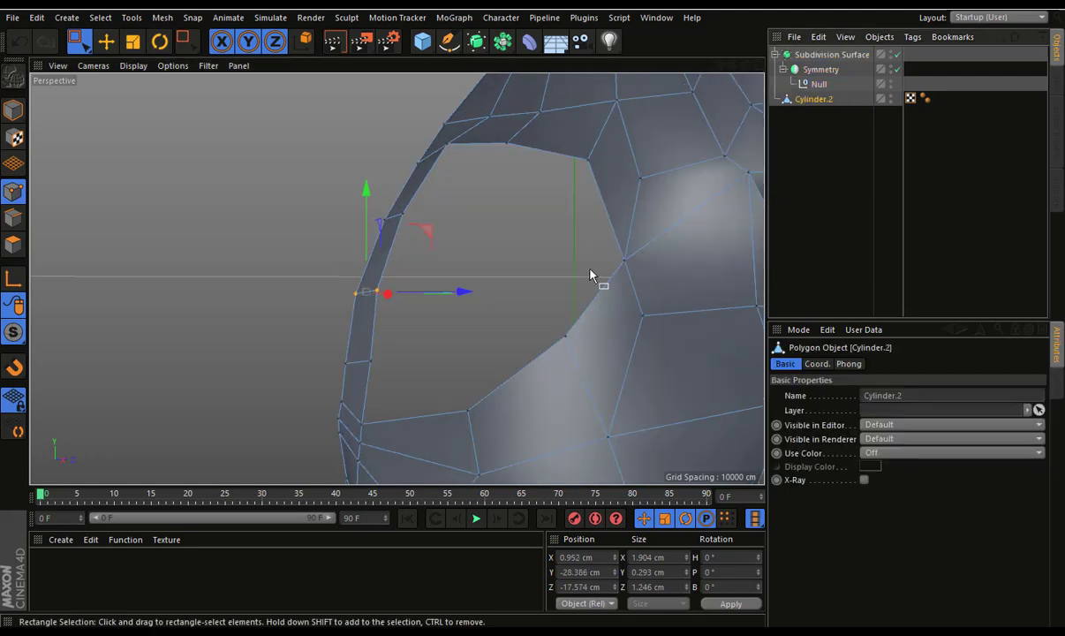
mouse_move(512, 280)
alt+mouse_down()
mouse_move(543, 219)
mouse_move(560, 272)
mouse_move(334, 261)
alt+mouse_up()
drag(197, 271, 201, 270)
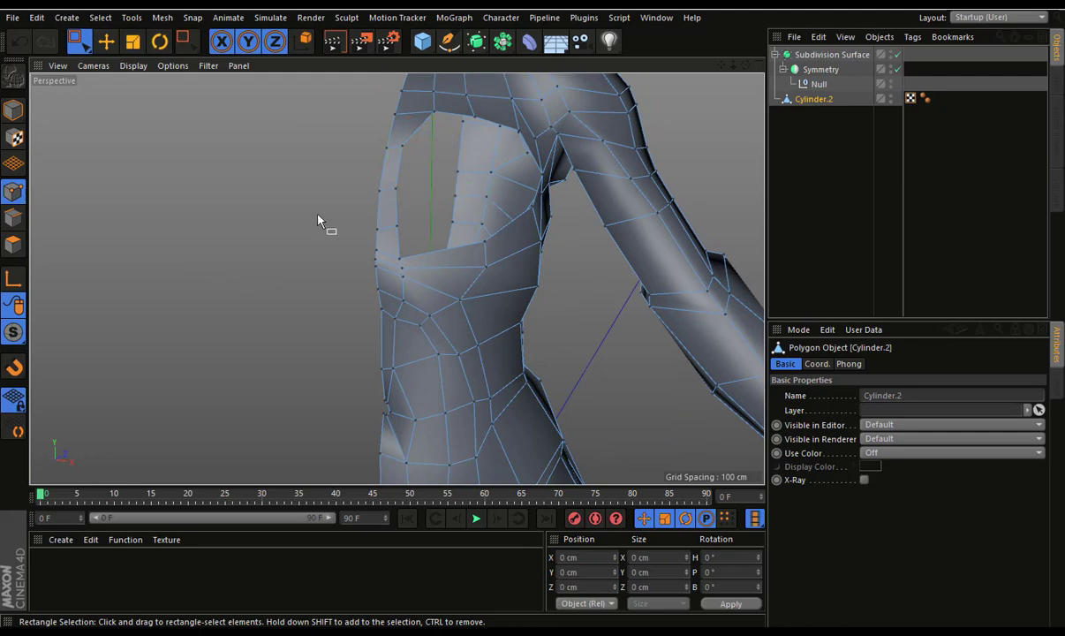
alt+drag(321, 220, 254, 280)
click(422, 41)
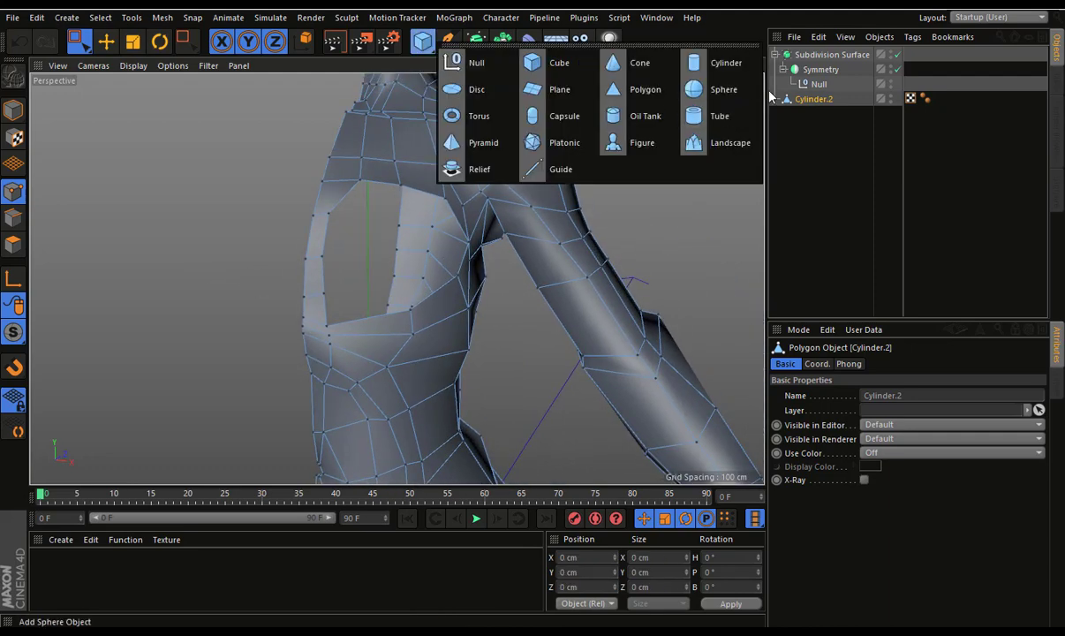
Add a sphere, make it editable, and scale it down to about 57.8 cm
click(711, 92)
click(106, 41)
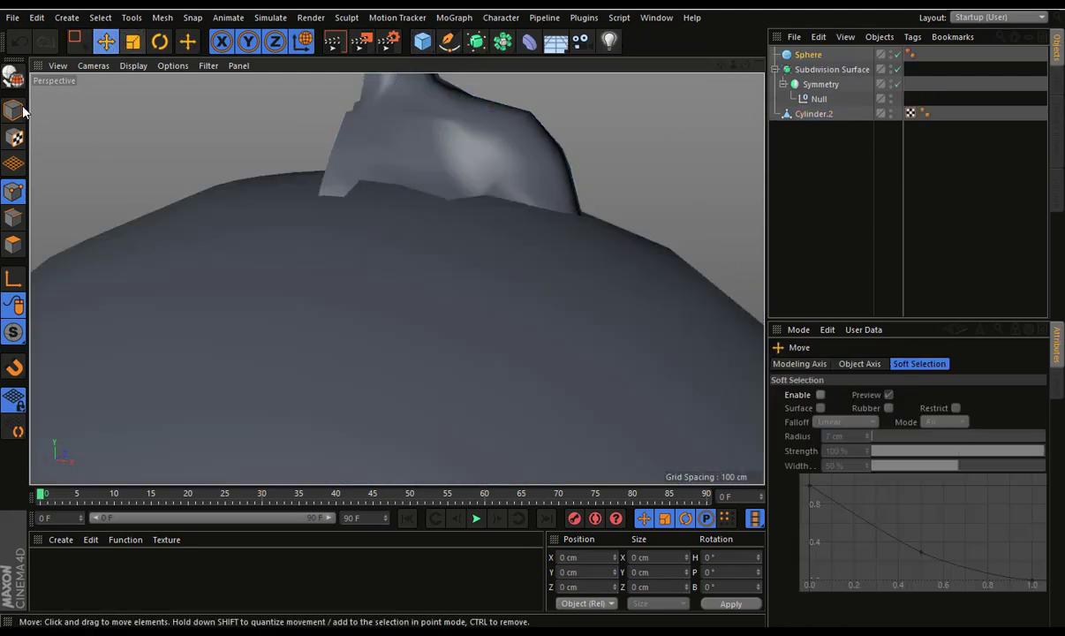
click(13, 110)
click(13, 76)
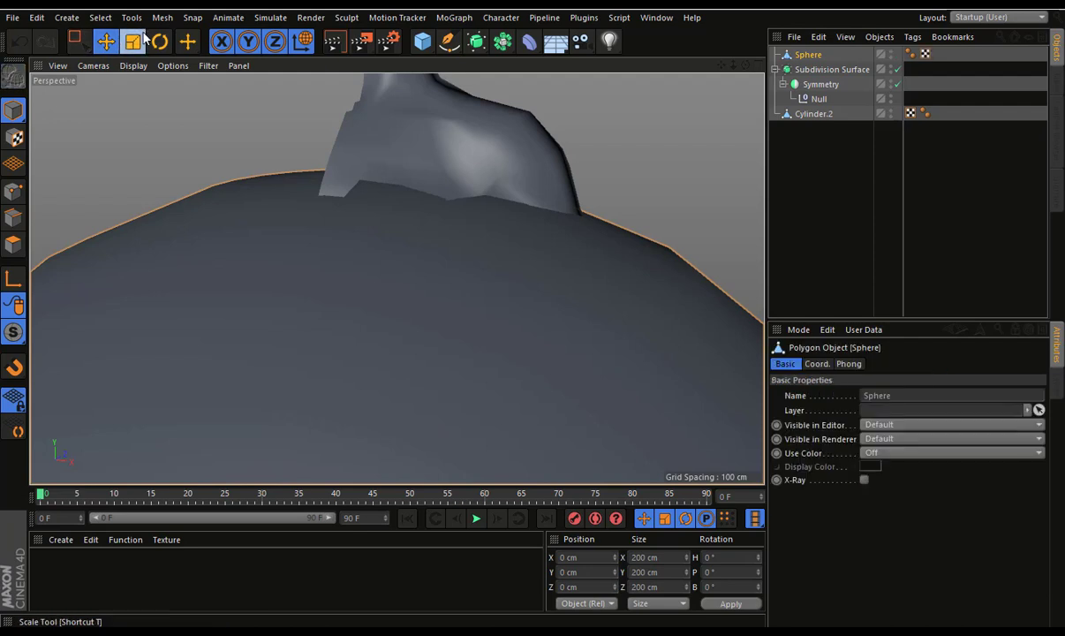
click(140, 37)
drag(578, 135, 281, 331)
scroll(370, 334, down, 3)
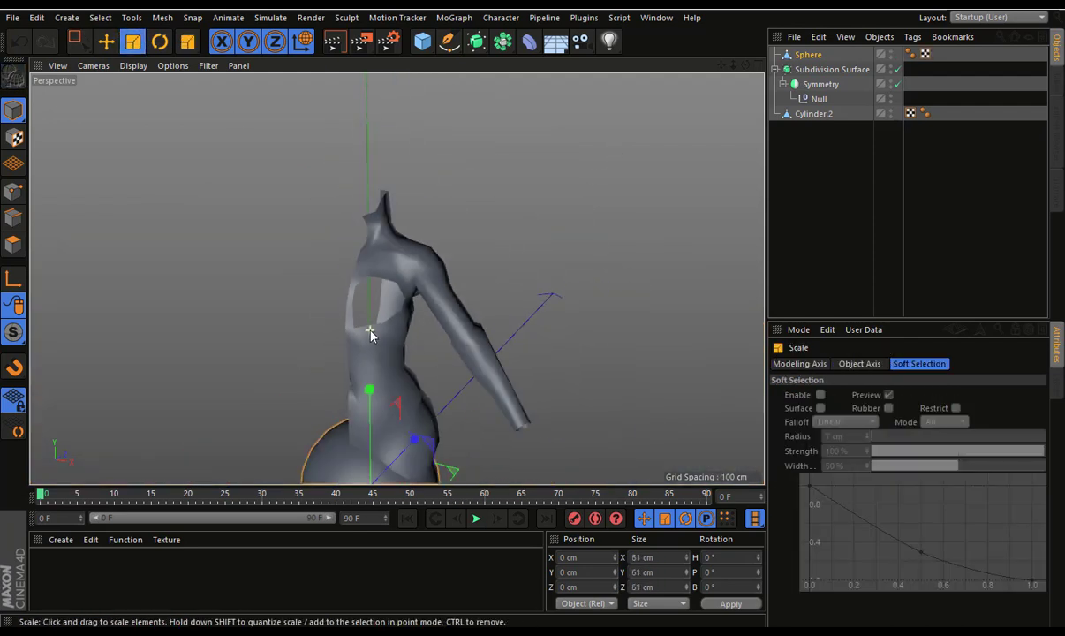
mouse_move(370, 334)
alt+mouse_down()
mouse_move(485, 355)
mouse_move(475, 223)
alt+mouse_up()
mouse_move(463, 352)
mouse_down()
mouse_move(508, 355)
mouse_move(373, 278)
mouse_move(392, 281)
mouse_up()
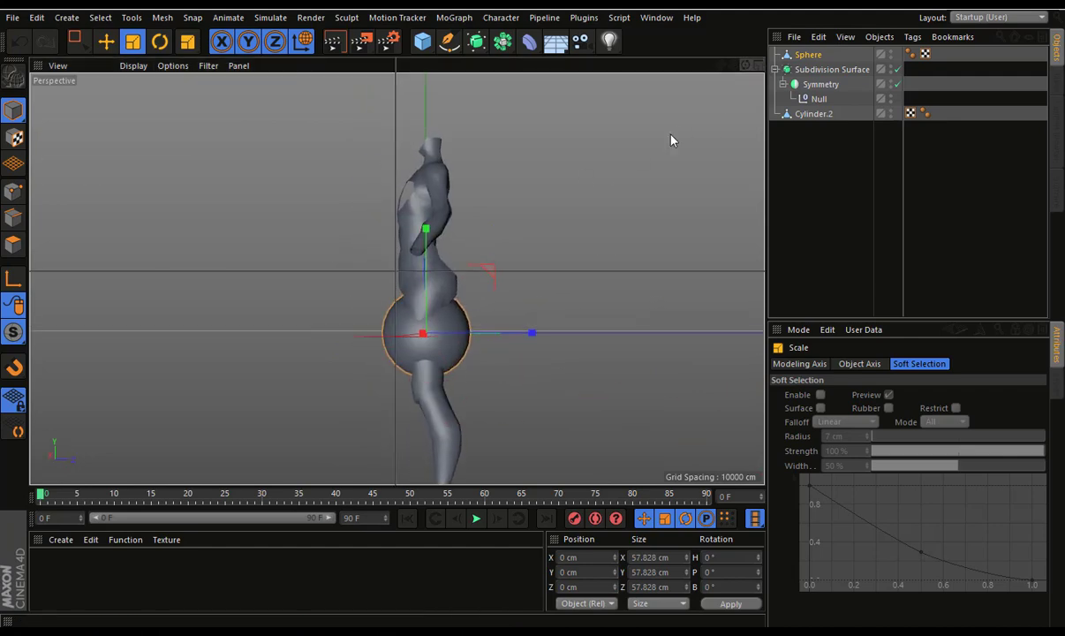
In the maximized Right view, shrink the sphere to about 49.4 cm and raise it to the chest
middle_click(392, 281)
middle_click(368, 291)
scroll(437, 342, down, 3)
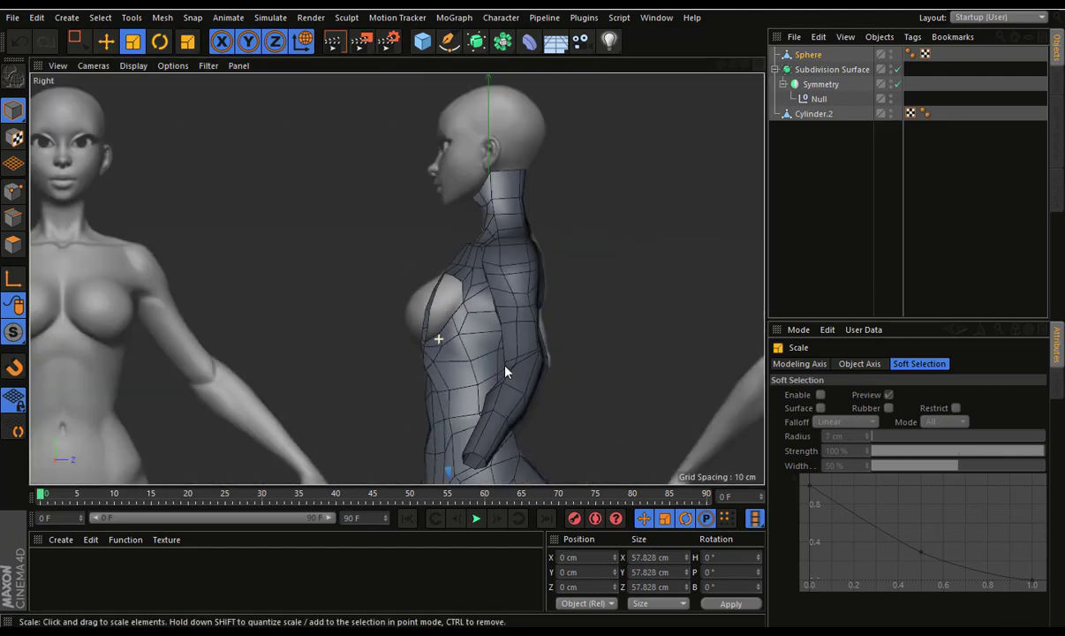
alt+middle_drag(505, 372, 516, 268)
drag(606, 371, 479, 372)
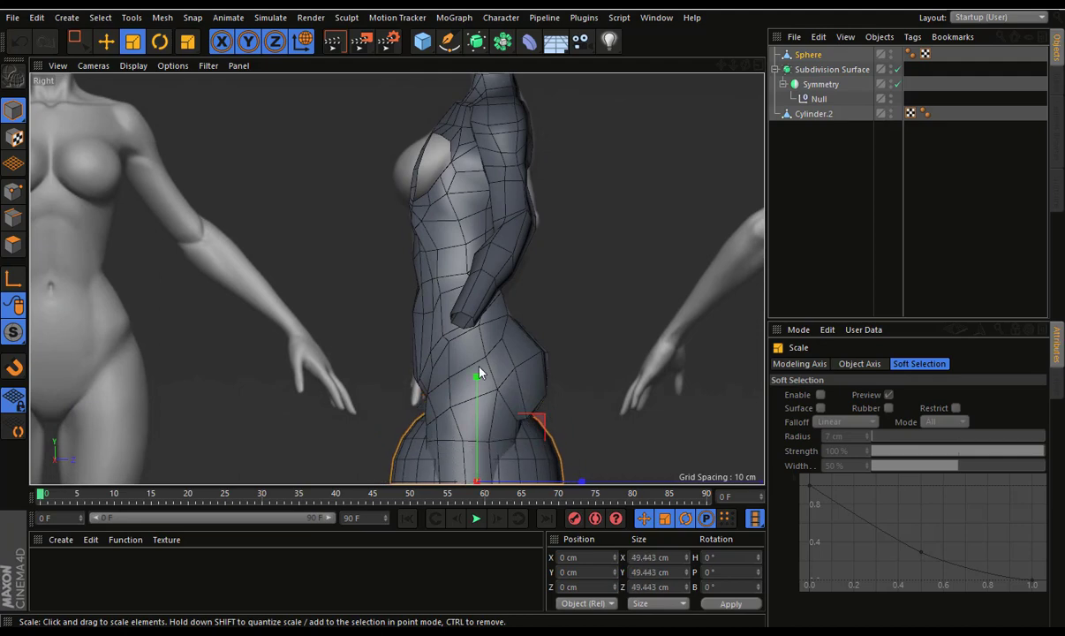
key(e)
mouse_move(591, 312)
mouse_down()
mouse_move(553, 100)
mouse_move(528, 95)
mouse_up()
scroll(495, 132, up, 3)
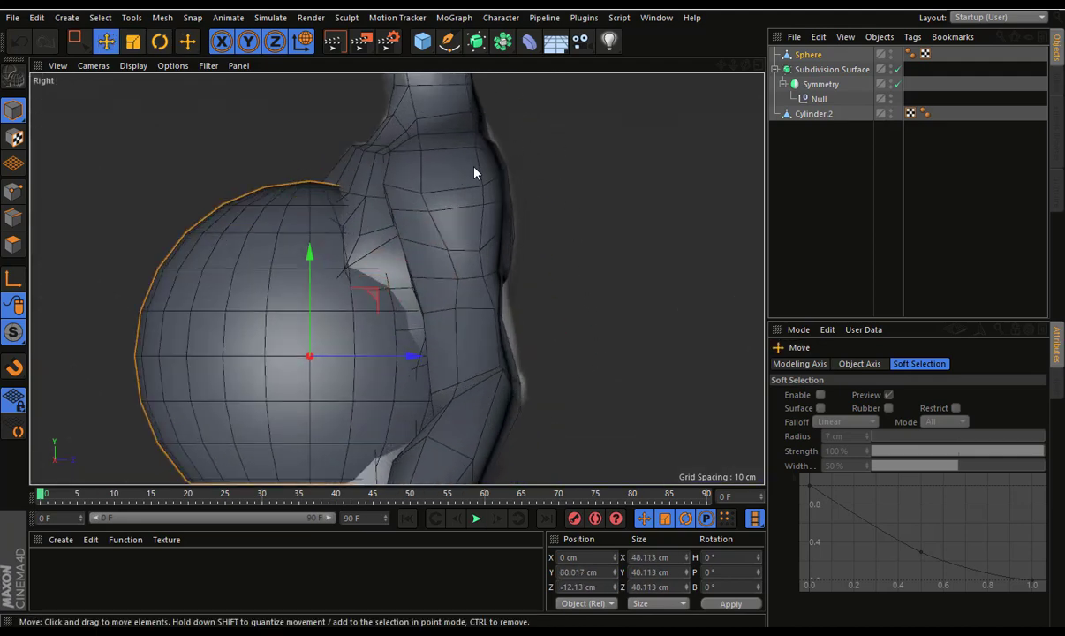
Shrink the sphere to about 18.8 cm and move it onto the chest opening
key(t)
drag(558, 168, 306, 351)
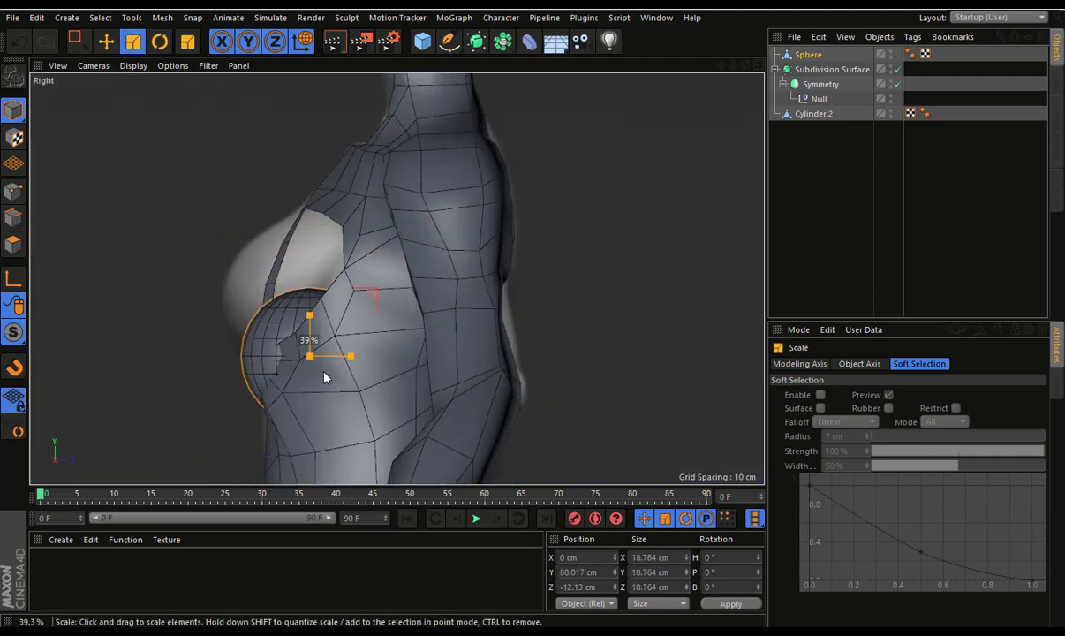
key(e)
drag(548, 215, 527, 186)
scroll(521, 185, up, 3)
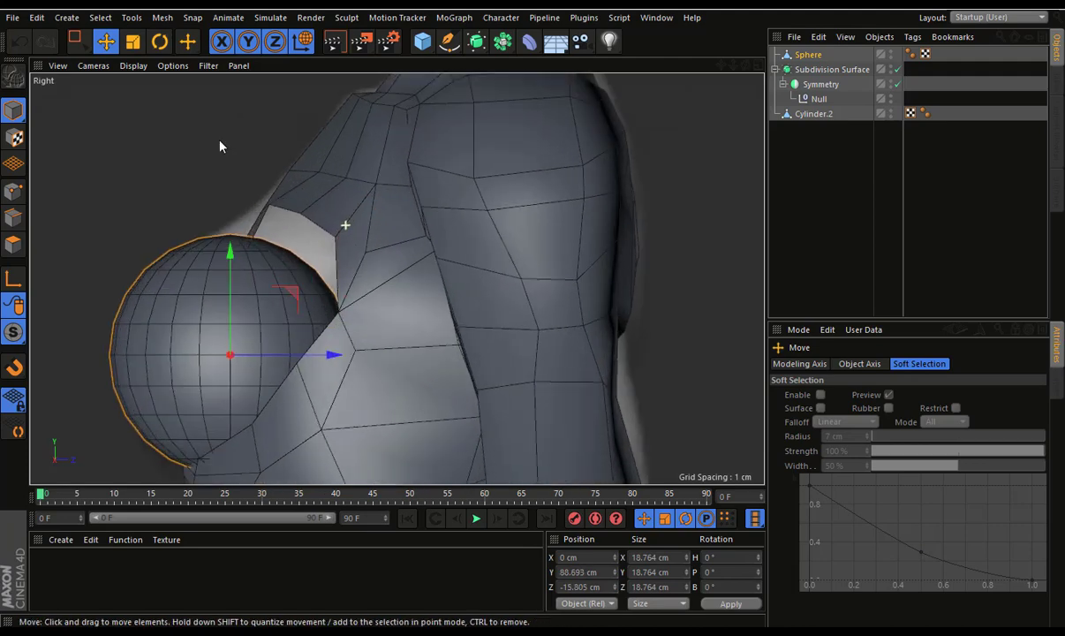
Check the sphere's coordinates and Phong settings, then undo the last two changes with Ctrl+Z
click(163, 48)
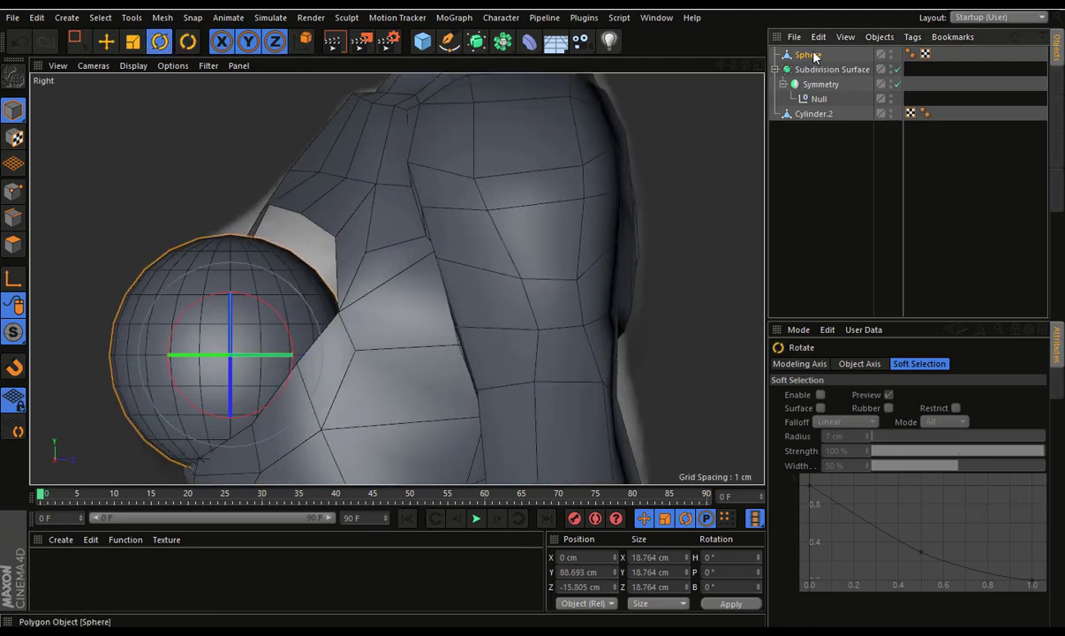
click(808, 55)
click(825, 366)
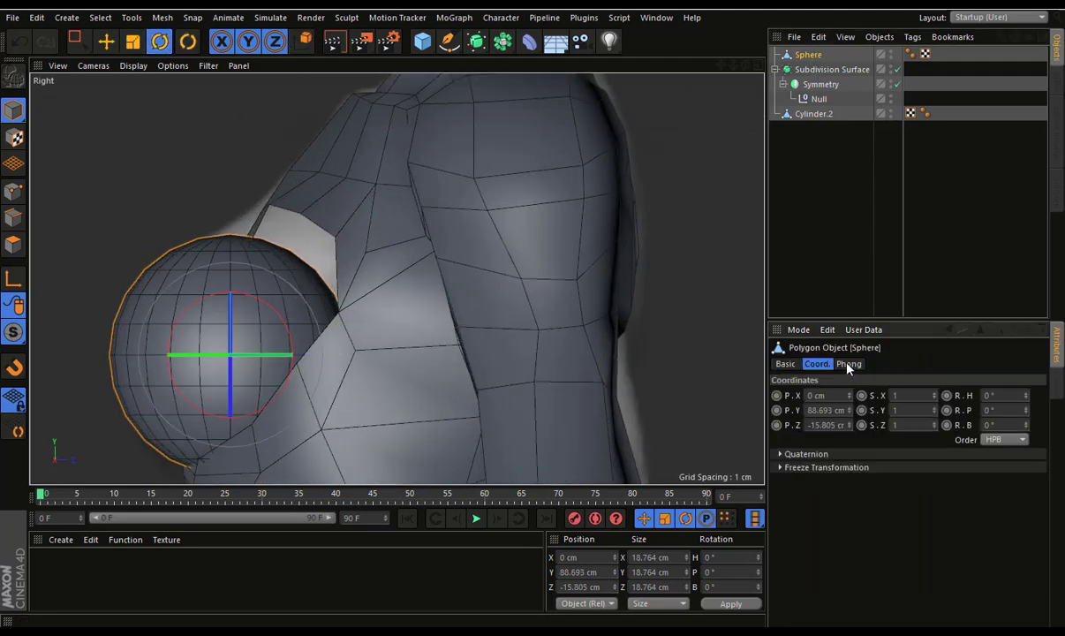
click(848, 364)
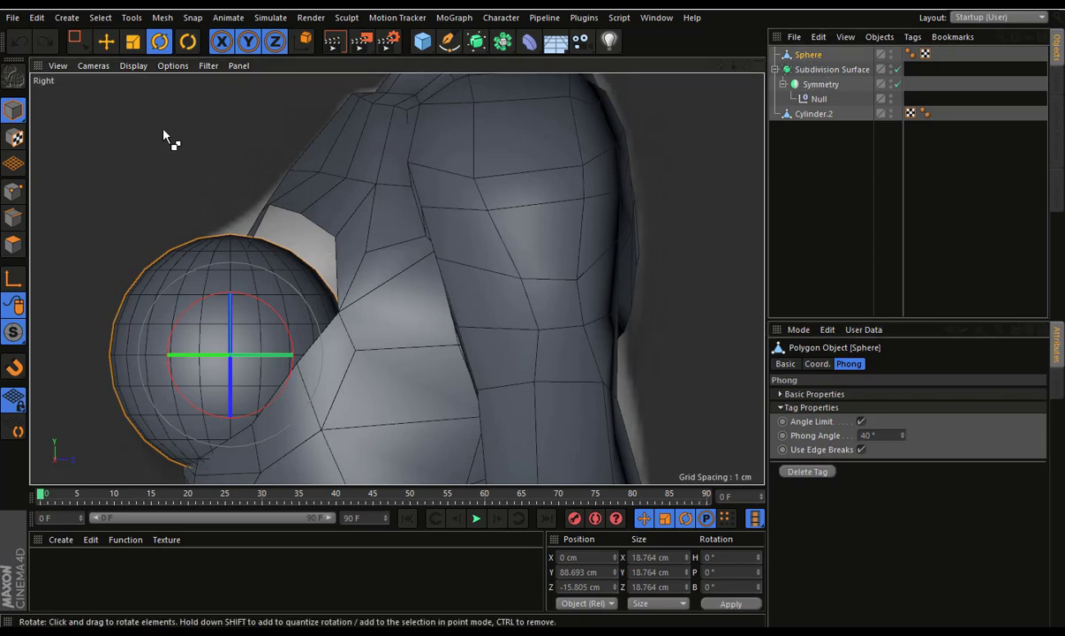
key(ctrl+z)
key(ctrl+z)
key(ctrl+z)
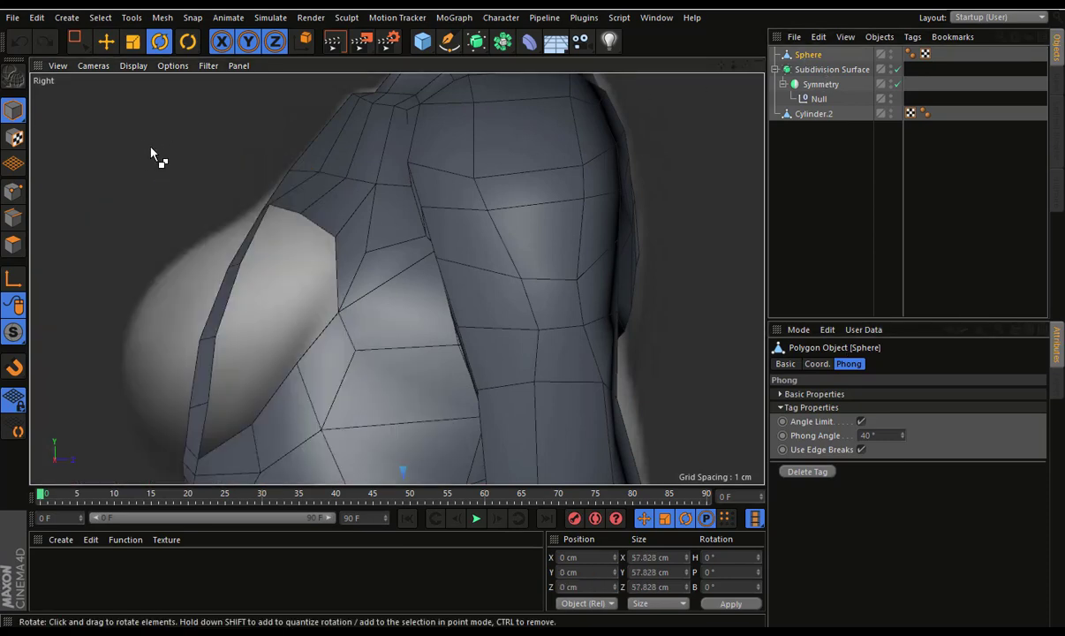
key(ctrl+z)
key(ctrl+z)
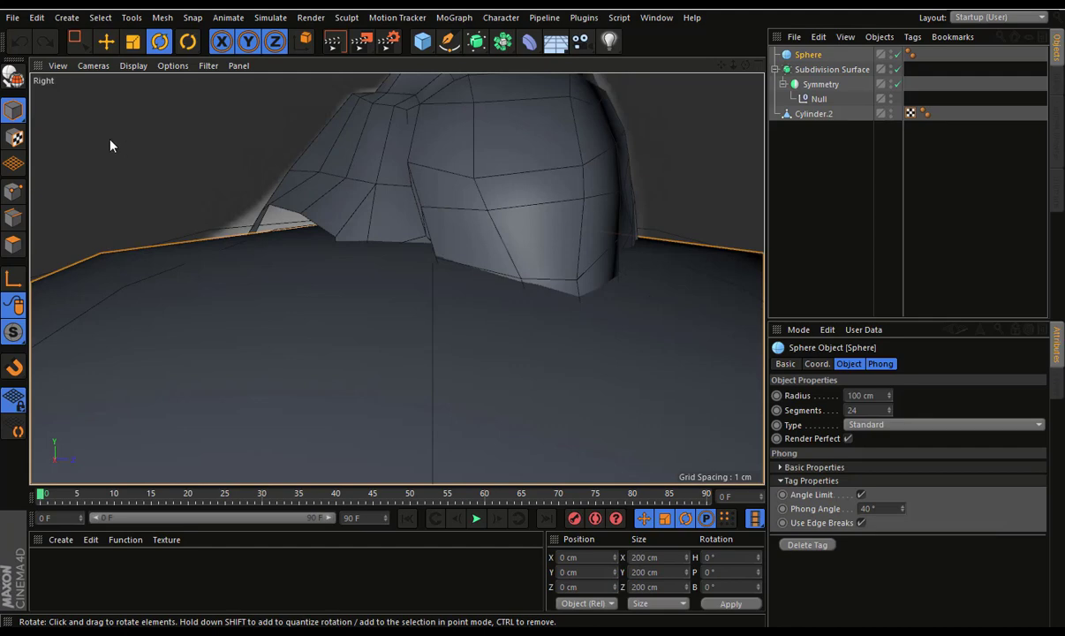
Scale the sphere down to 9.298 cm radius and move it against the chest at Y 90.2 cm
click(131, 39)
drag(419, 267, 282, 370)
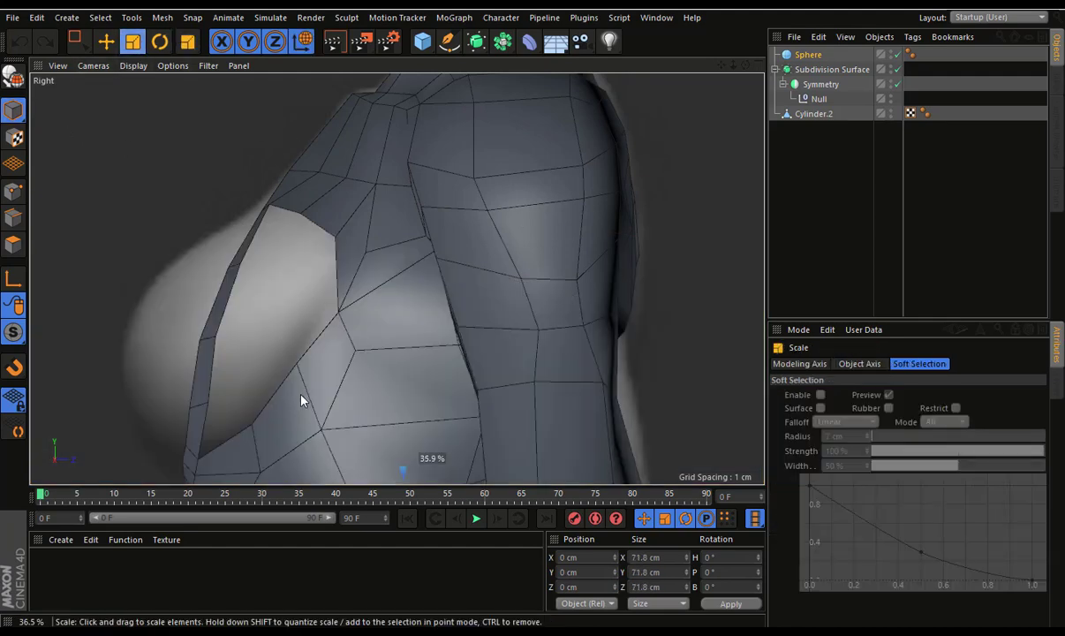
key(e)
drag(442, 394, 432, 333)
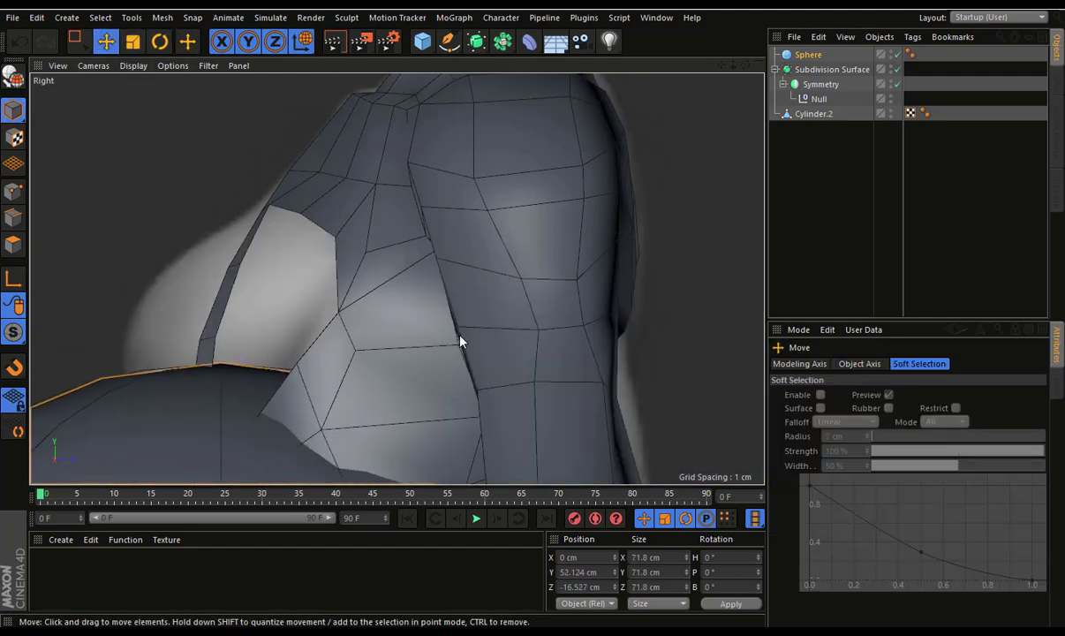
key(t)
drag(574, 194, 304, 437)
click(106, 40)
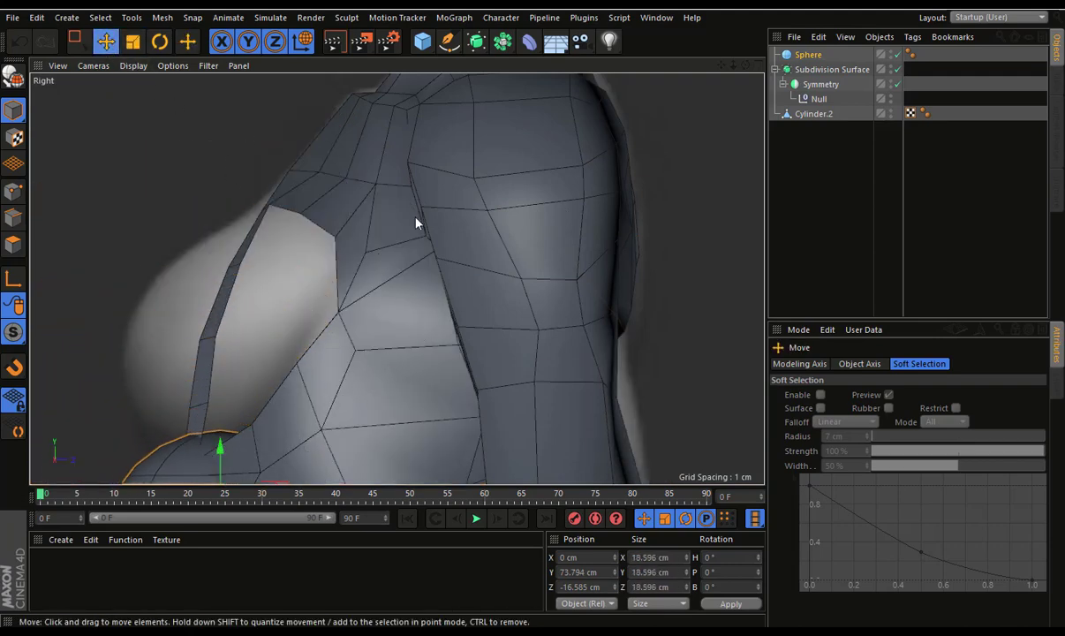
mouse_move(392, 204)
mouse_down()
mouse_move(409, 95)
mouse_move(432, 148)
mouse_up()
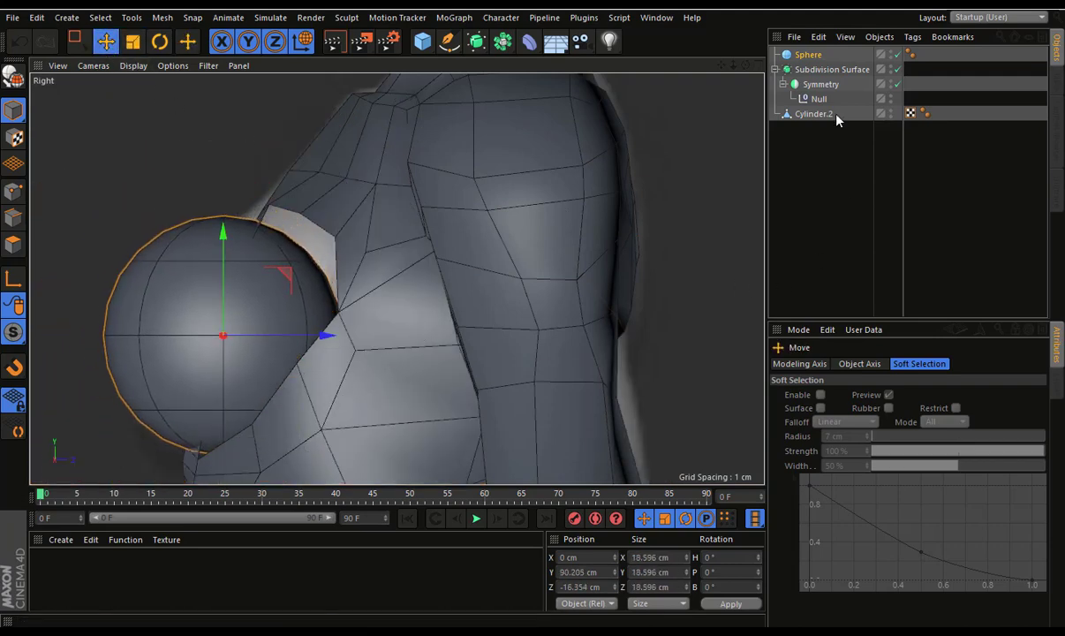
click(808, 55)
click(851, 366)
Try the Icosahedron type, then set the sphere type to Hexahedron for a quad mesh
click(877, 426)
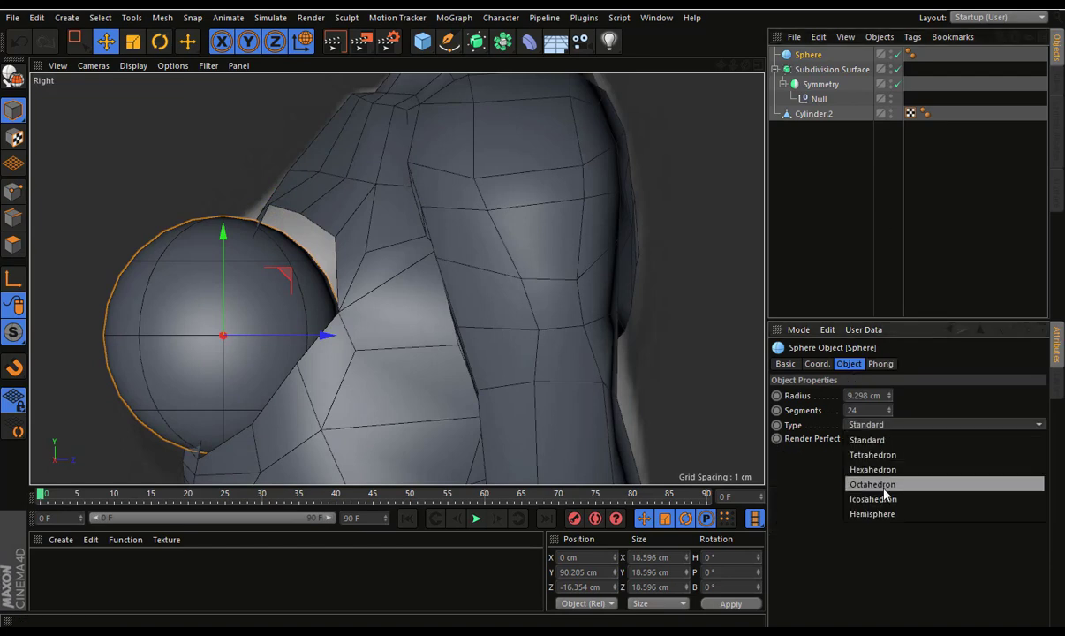
click(888, 504)
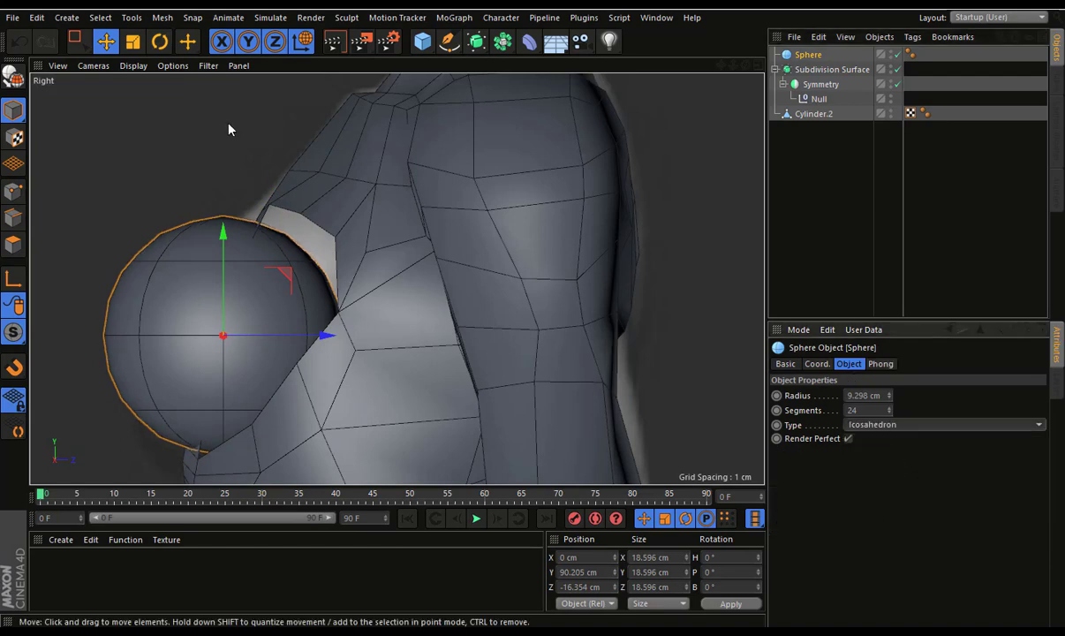
click(134, 66)
click(158, 210)
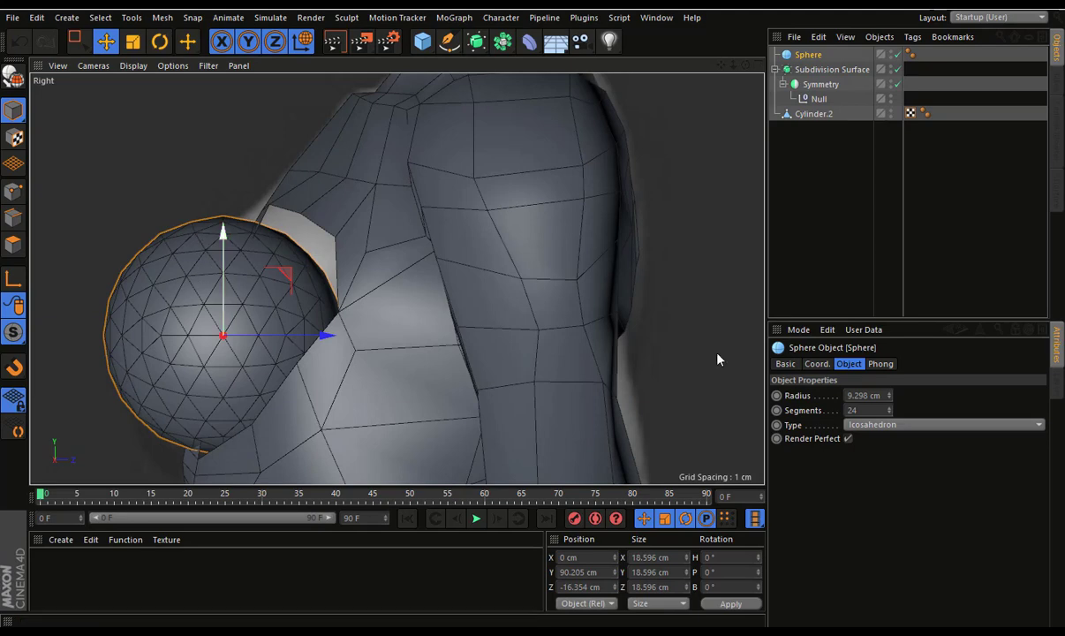
click(879, 426)
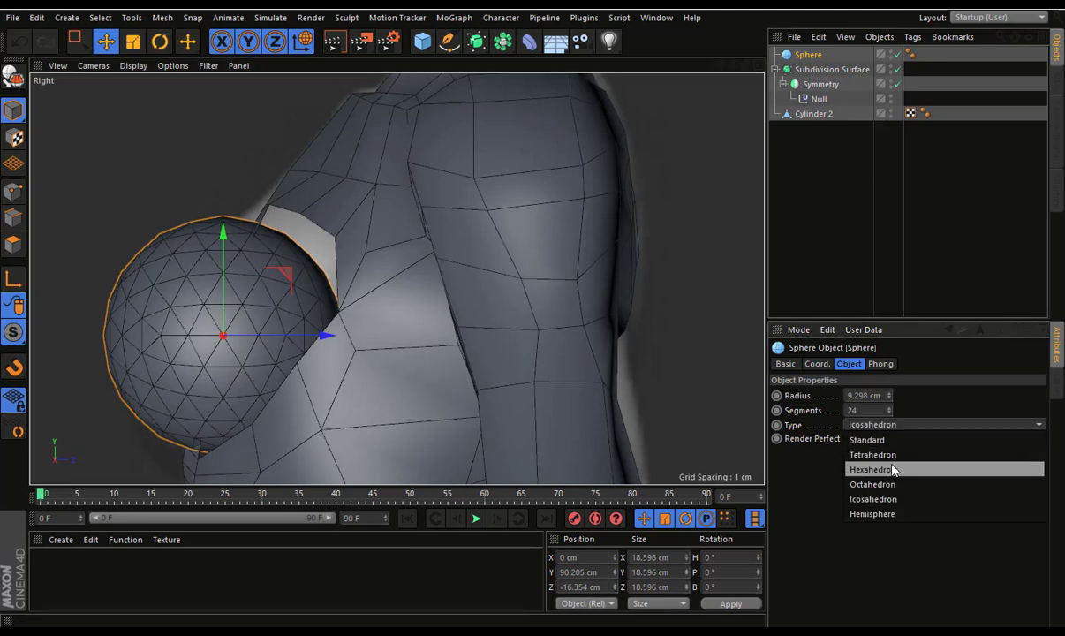
click(893, 470)
Rotate the sphere -90° in heading
click(159, 41)
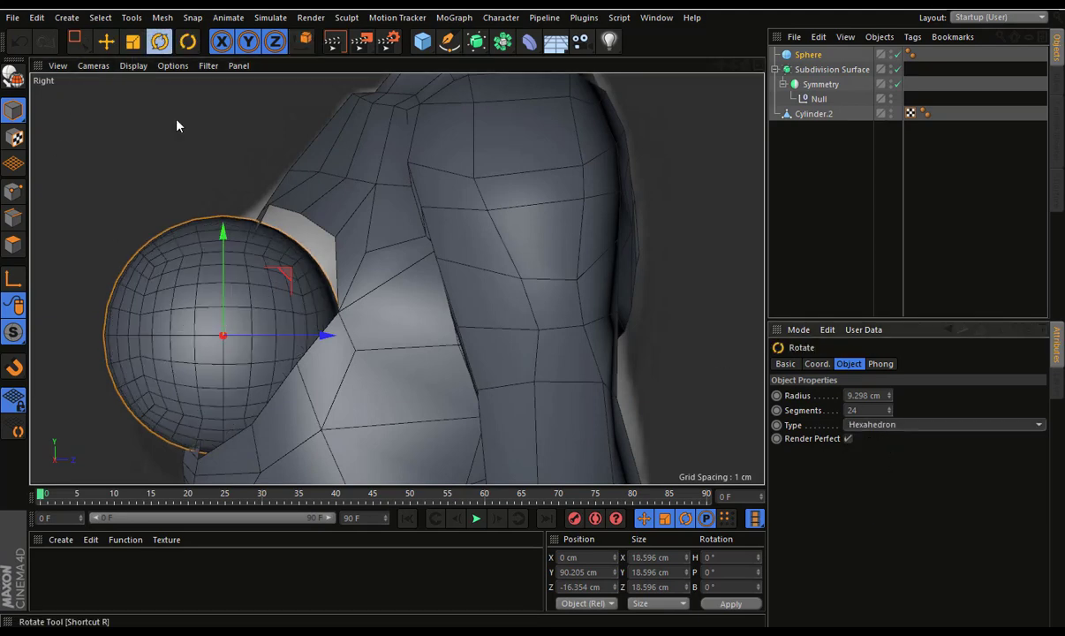
drag(251, 332, 80, 321)
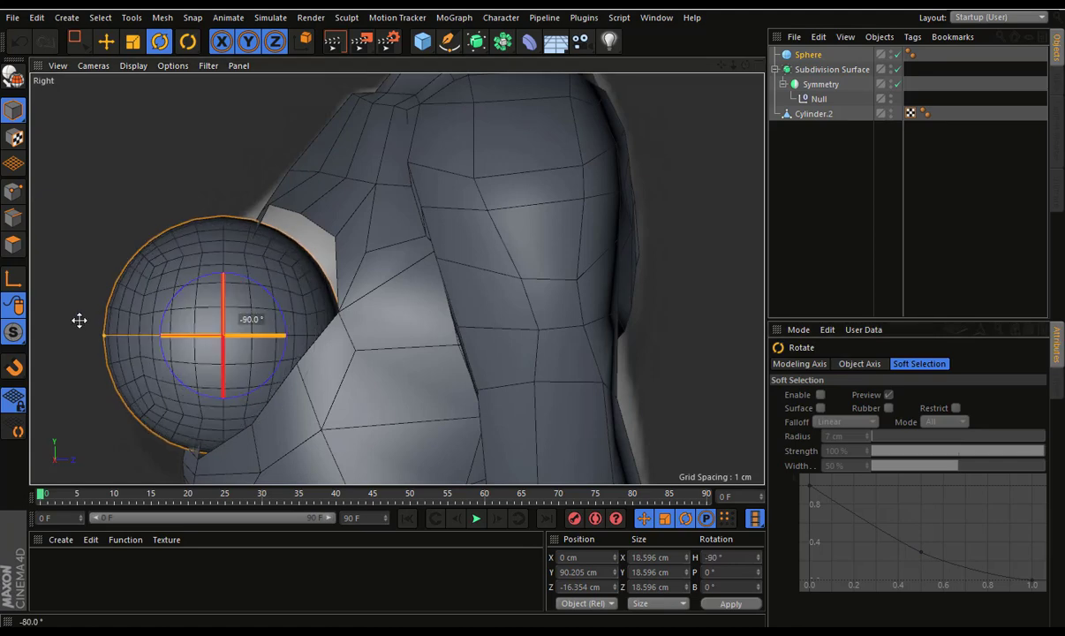
click(844, 365)
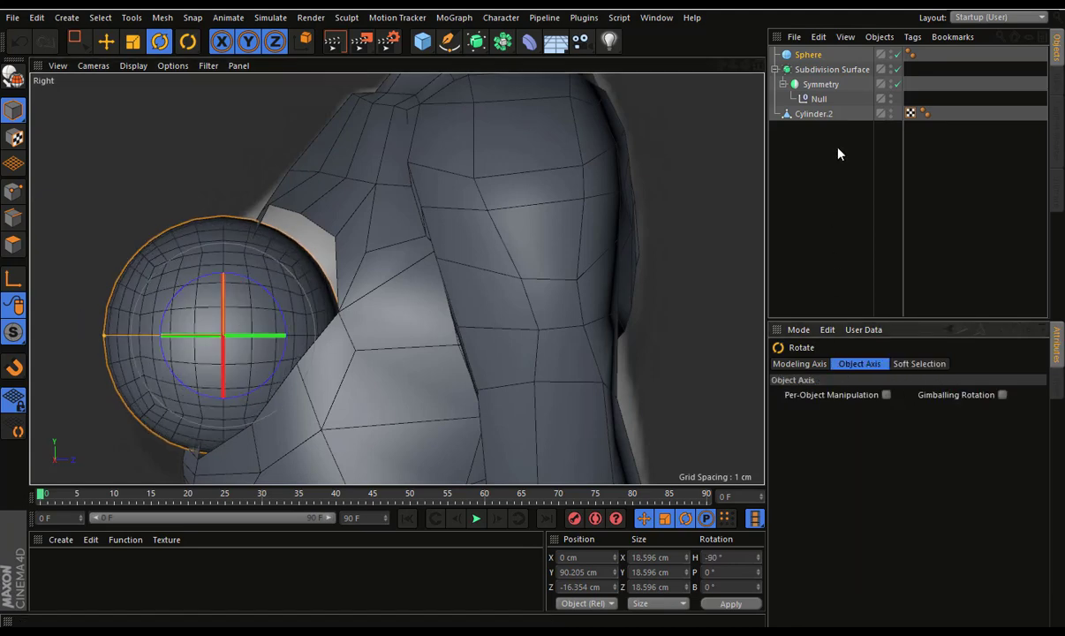
click(819, 57)
In the Perspective view, slide the sphere along X to 11.073 cm onto the chest
key(F1)
mouse_move(412, 296)
alt+mouse_down()
mouse_move(616, 353)
mouse_move(398, 147)
alt+mouse_up()
scroll(416, 189, up, 3)
key(e)
scroll(424, 225, up, 2)
drag(506, 228, 589, 231)
click(133, 65)
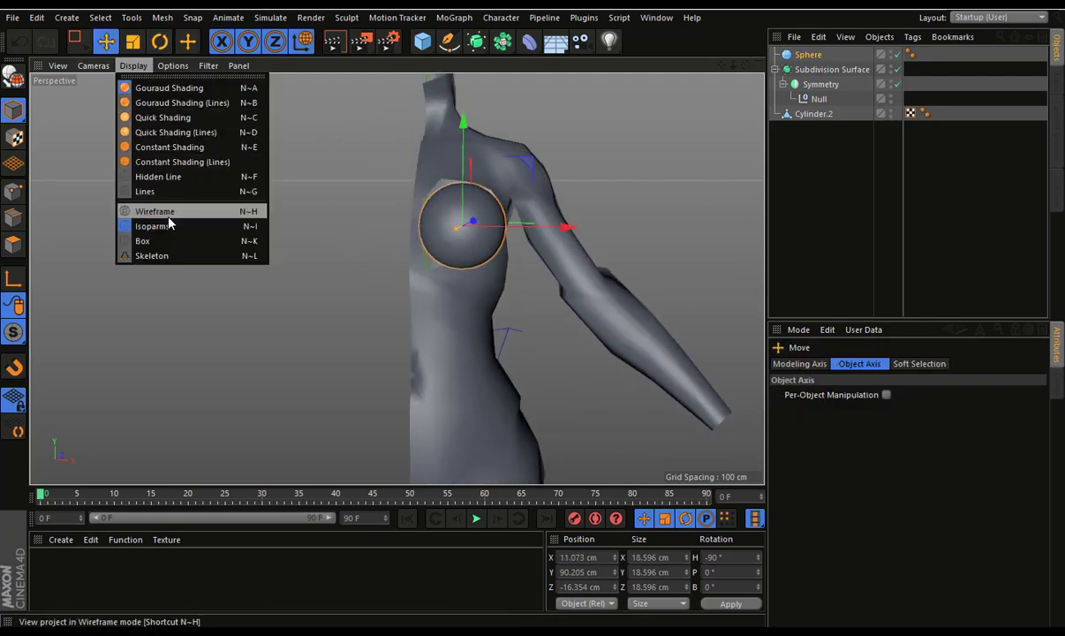
Switch the viewport to Gouraud Shading (Lines) and nudge the sphere toward the body centre
key(Escape)
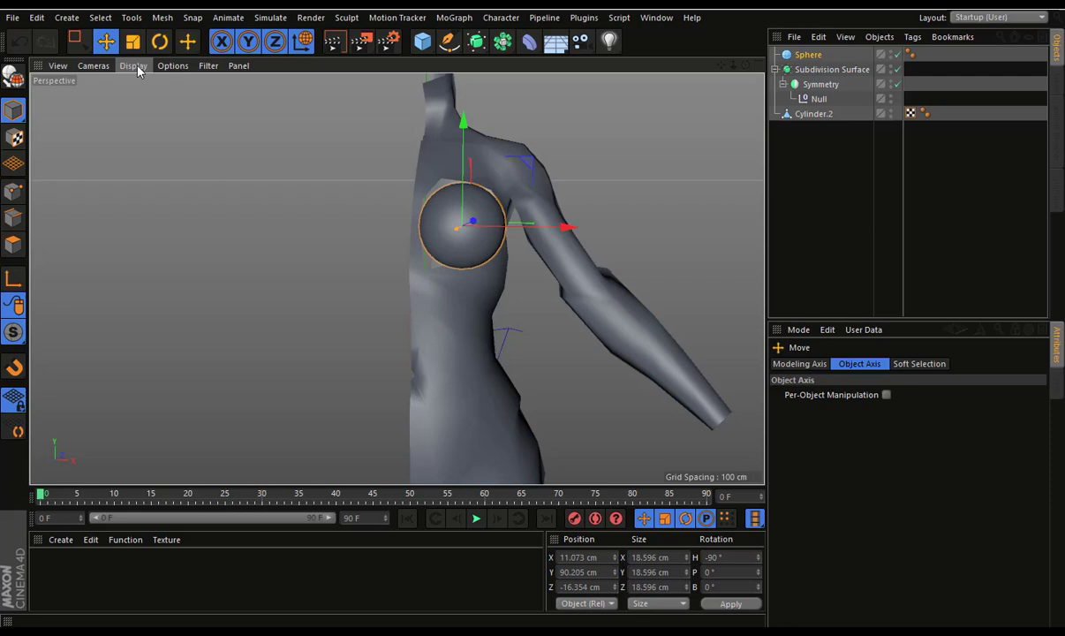
click(133, 65)
click(185, 102)
scroll(452, 216, up, 2)
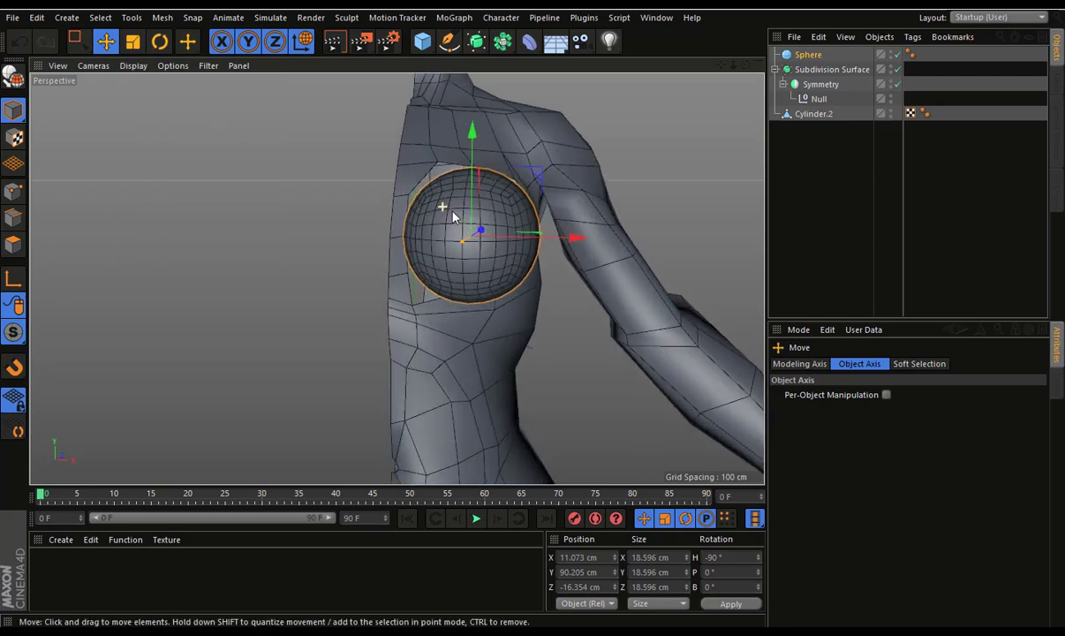
scroll(452, 217, up, 2)
drag(577, 245, 563, 245)
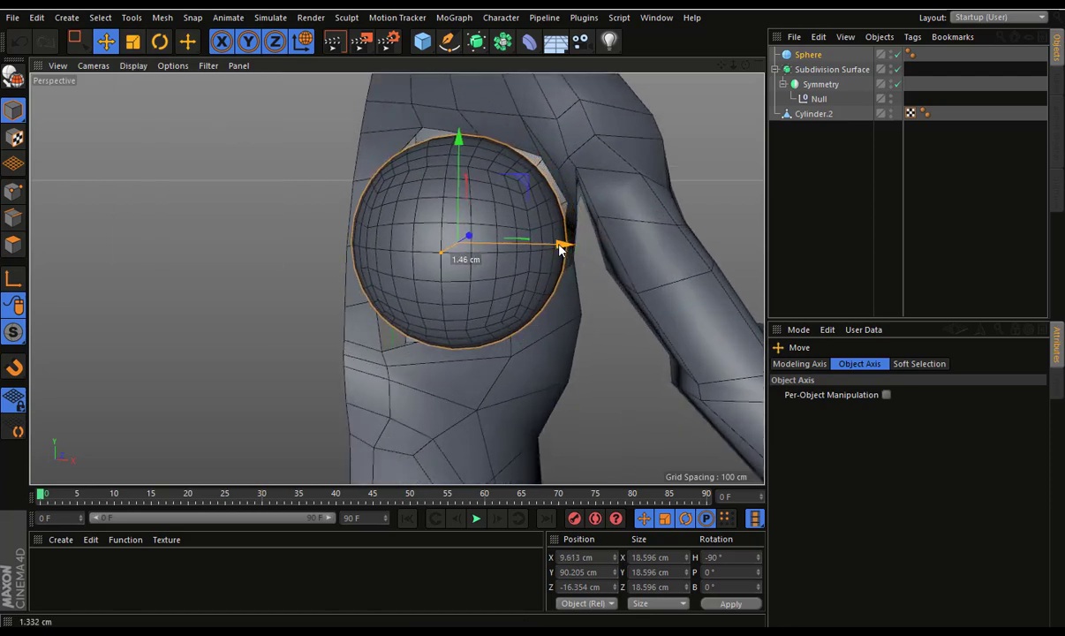
Set the sphere to 8 segments and make it an editable polygon object
click(804, 58)
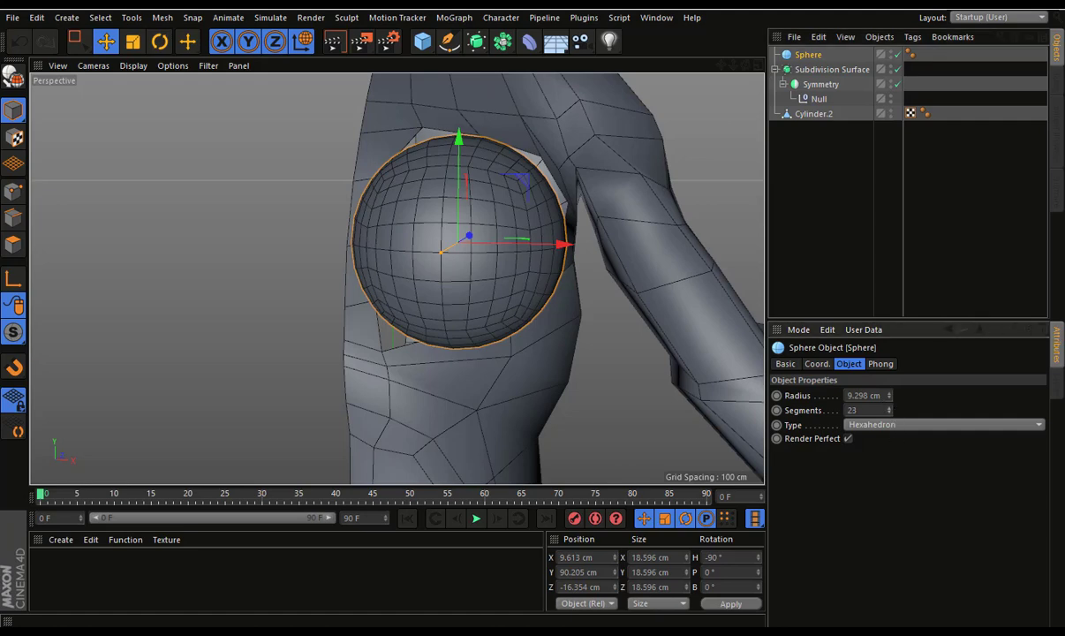
drag(889, 409, 889, 432)
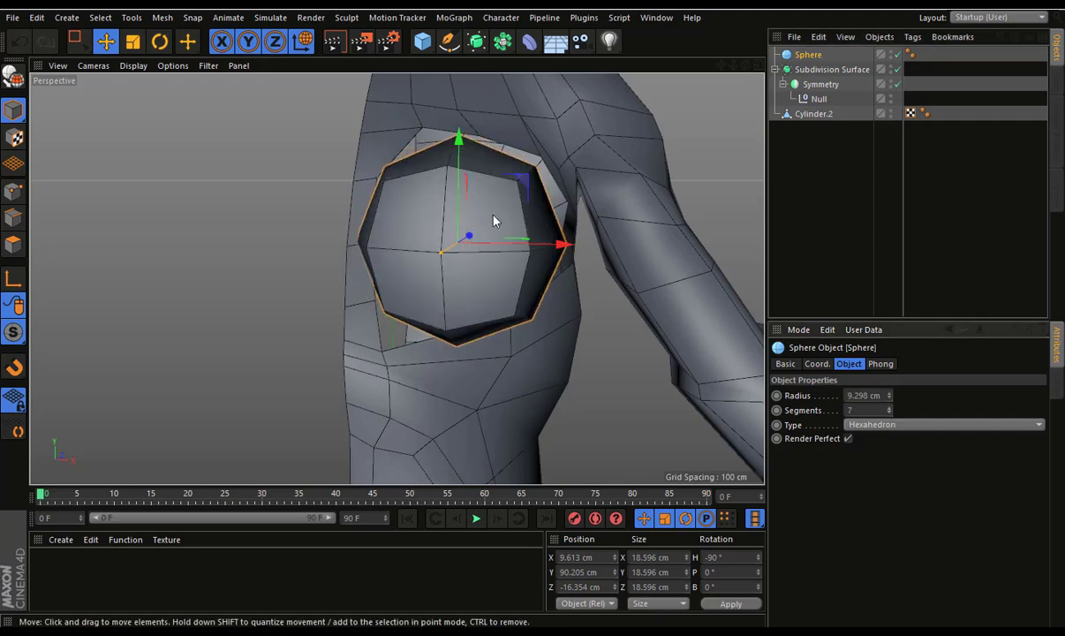
alt+drag(464, 202, 474, 220)
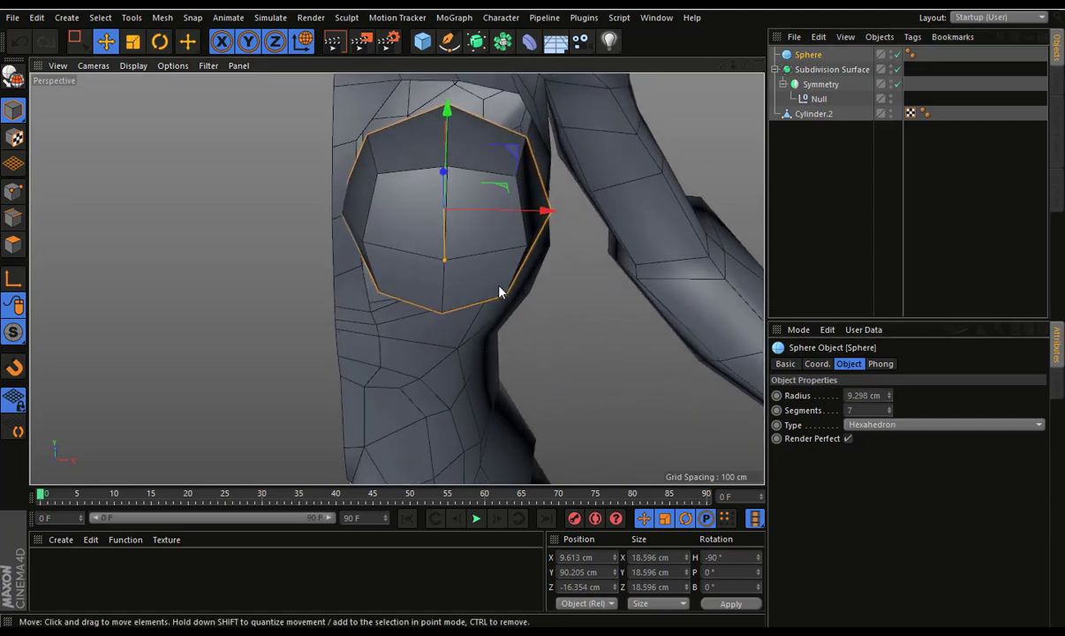
click(889, 407)
click(889, 407)
mouse_move(584, 301)
alt+mouse_down()
mouse_move(463, 211)
mouse_move(310, 190)
alt+mouse_up()
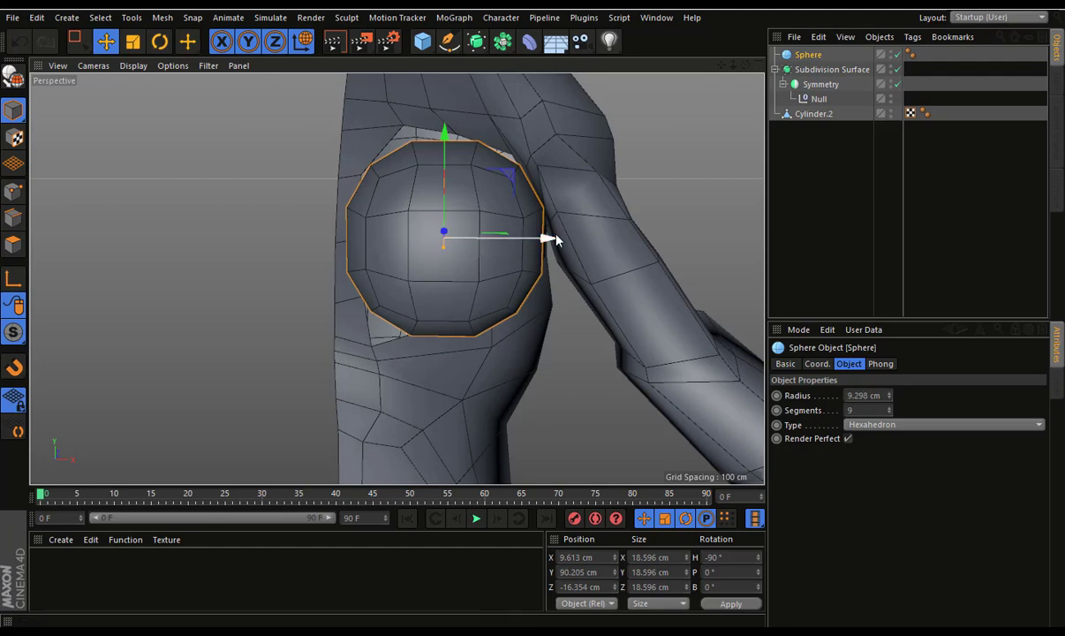
click(888, 413)
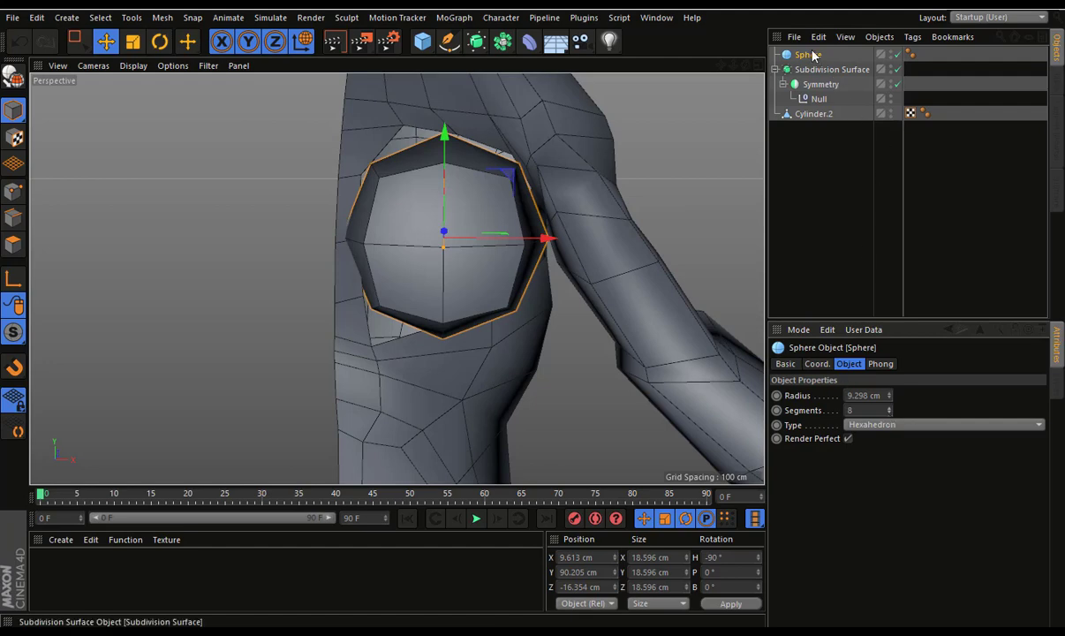
click(7, 78)
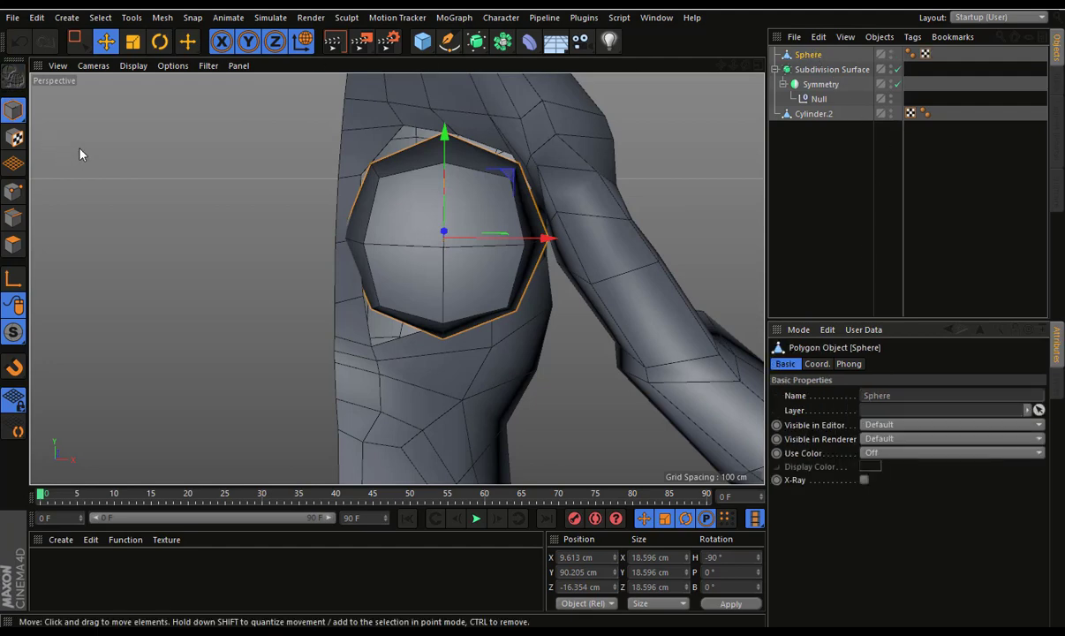
In Edge mode, try an edge and loop selection on the sphere, then hide the Sphere
click(13, 217)
click(512, 169)
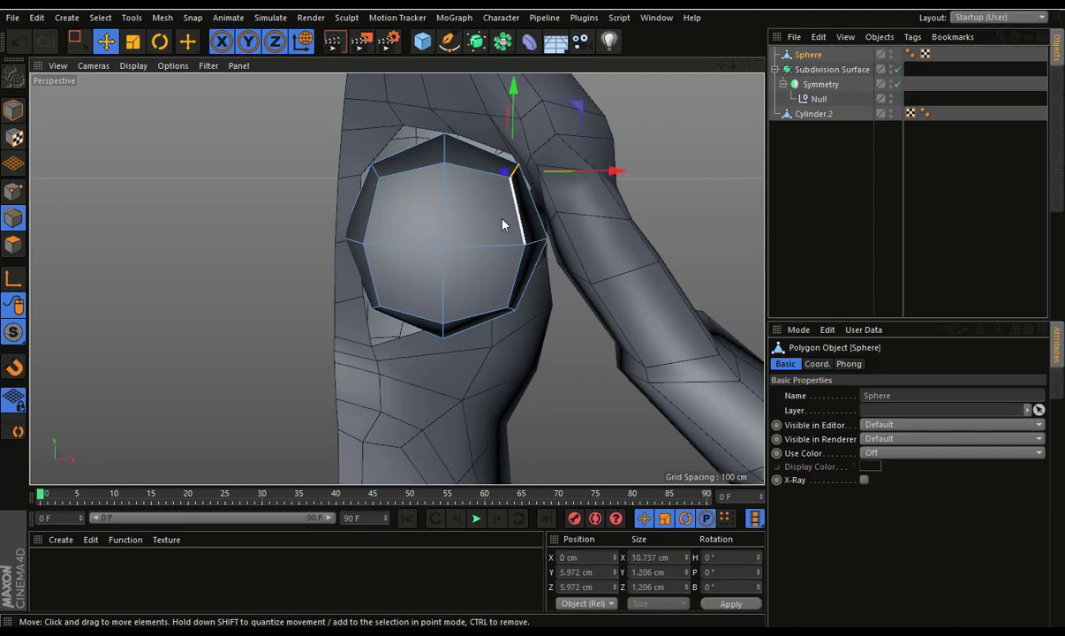
shift+double_click(534, 245)
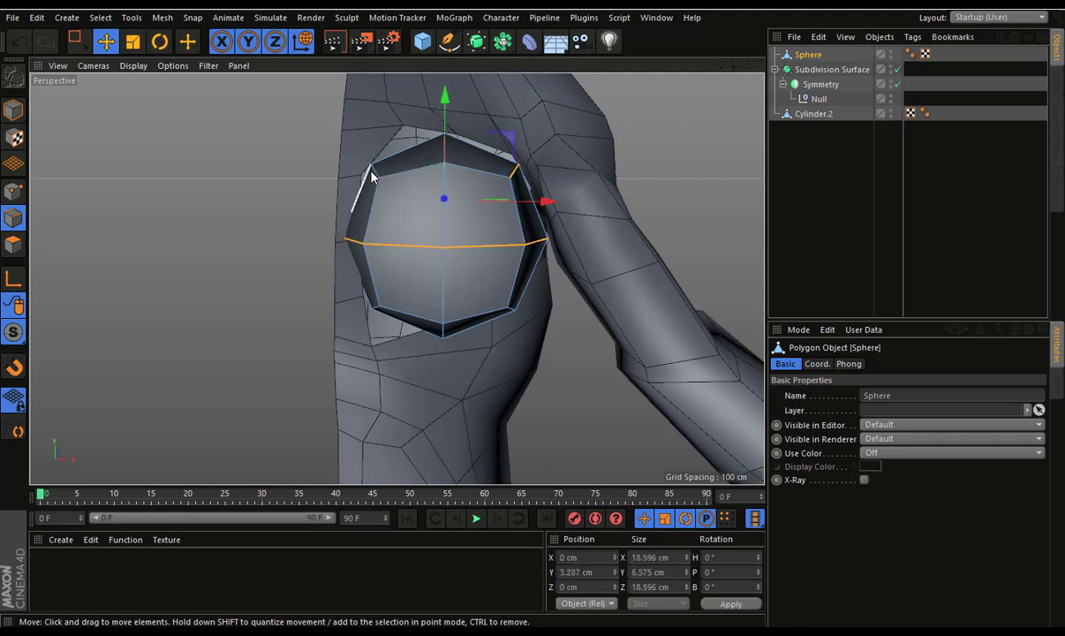
click(827, 205)
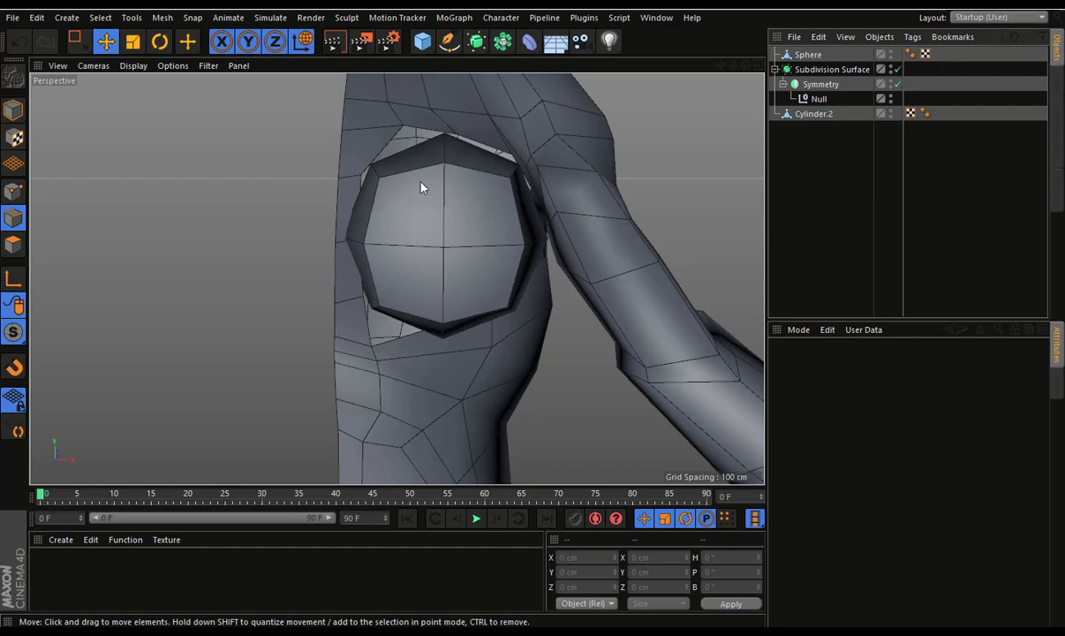
click(891, 53)
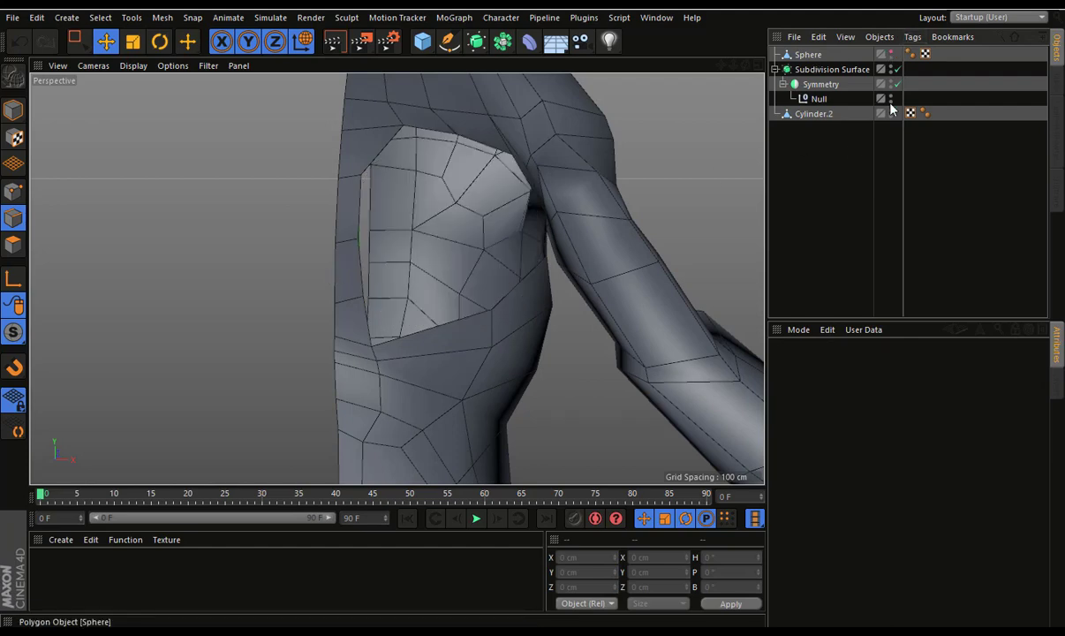
Select the rim edges around the body's chest opening
mouse_move(653, 257)
alt+mouse_down()
mouse_move(404, 302)
mouse_move(363, 329)
mouse_move(345, 304)
mouse_move(314, 304)
alt+mouse_up()
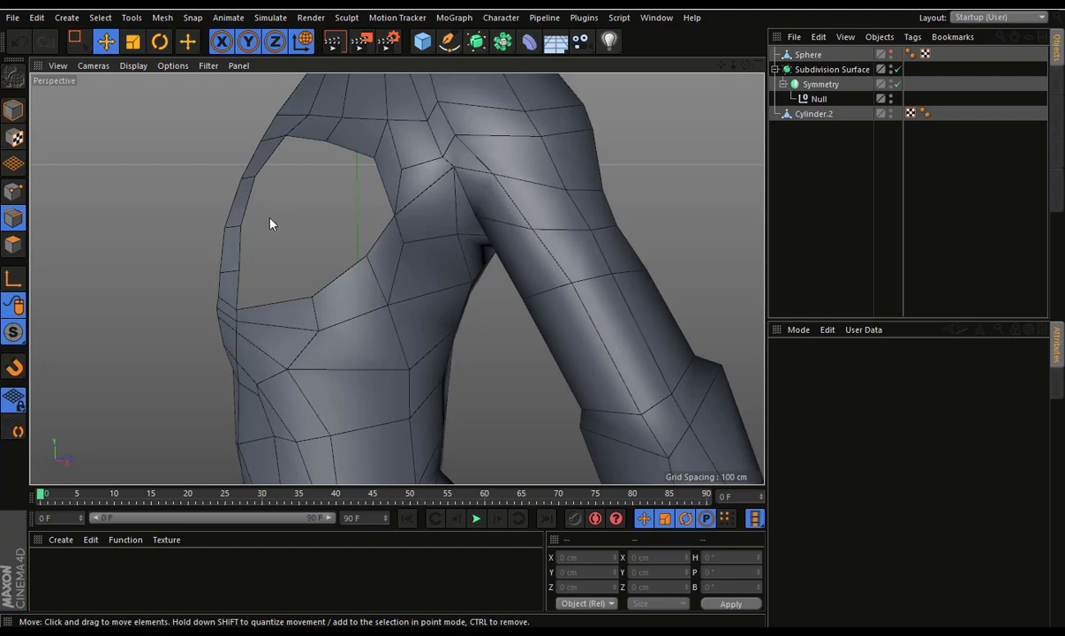
click(814, 113)
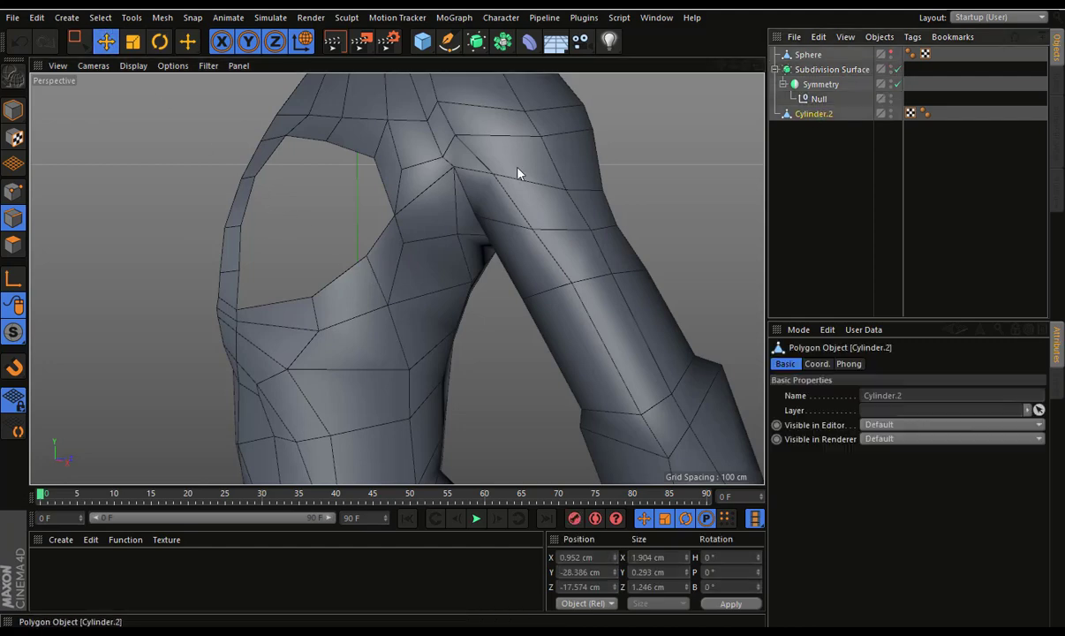
click(12, 243)
click(238, 208)
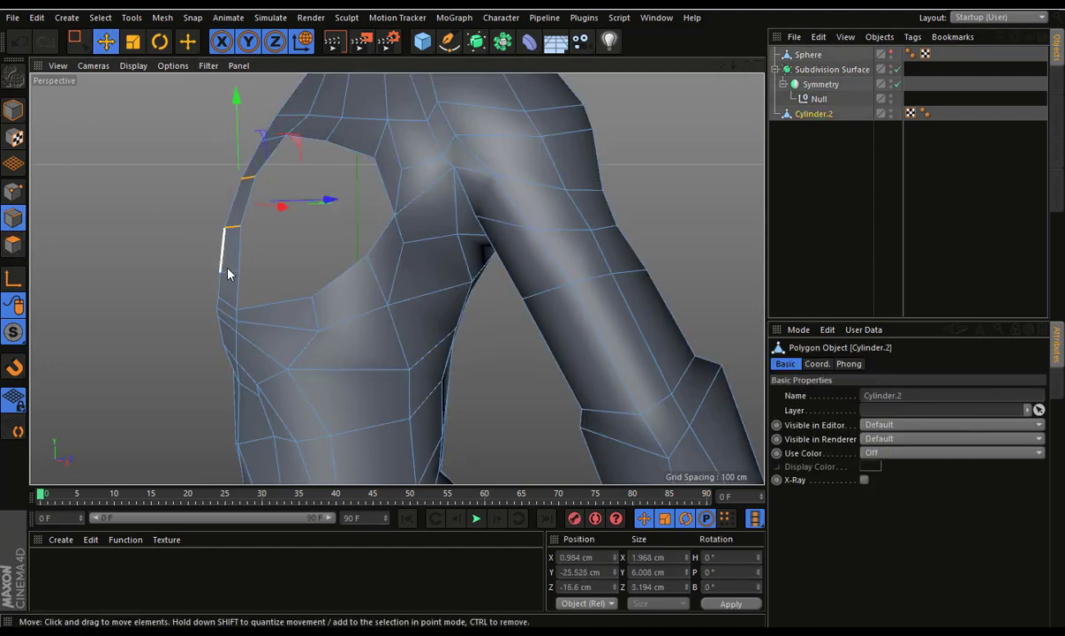
shift+click(227, 270)
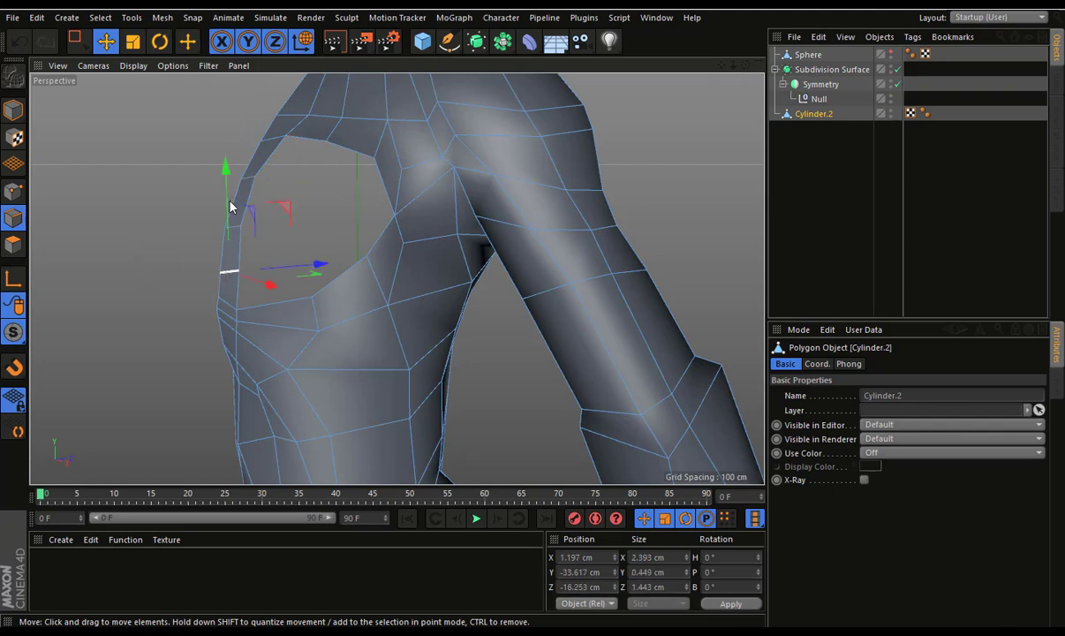
right_click(142, 213)
key(Escape)
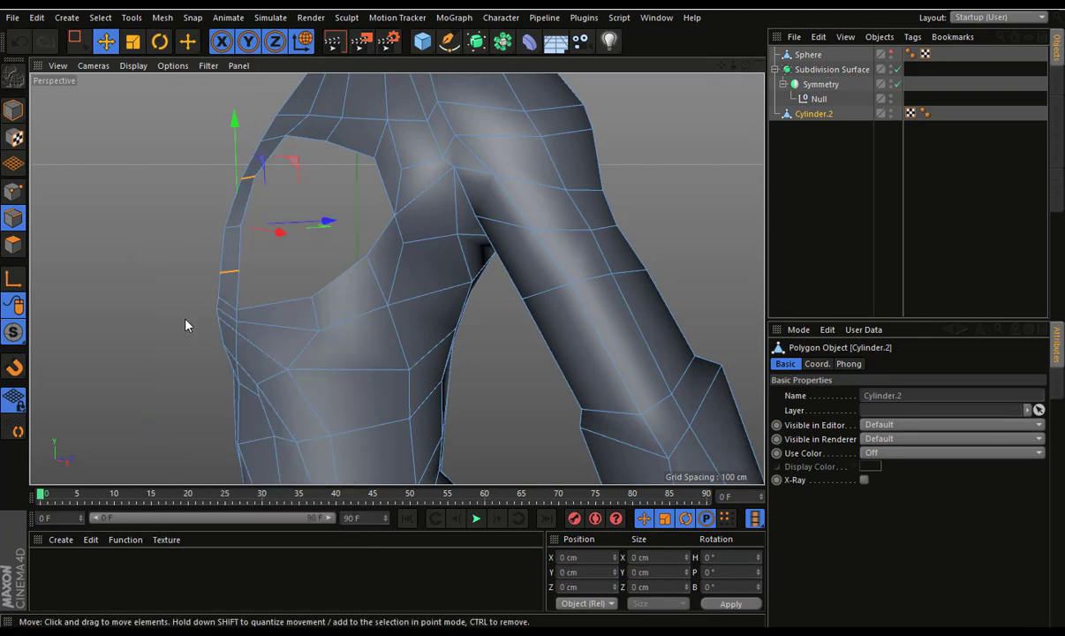
click(187, 283)
click(258, 198)
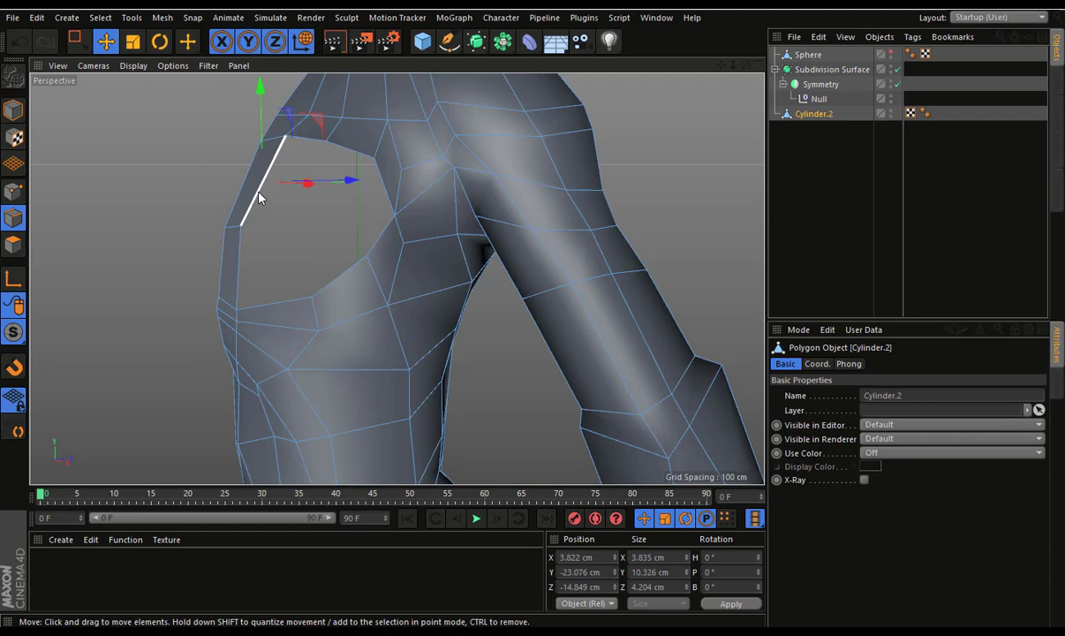
shift+click(239, 278)
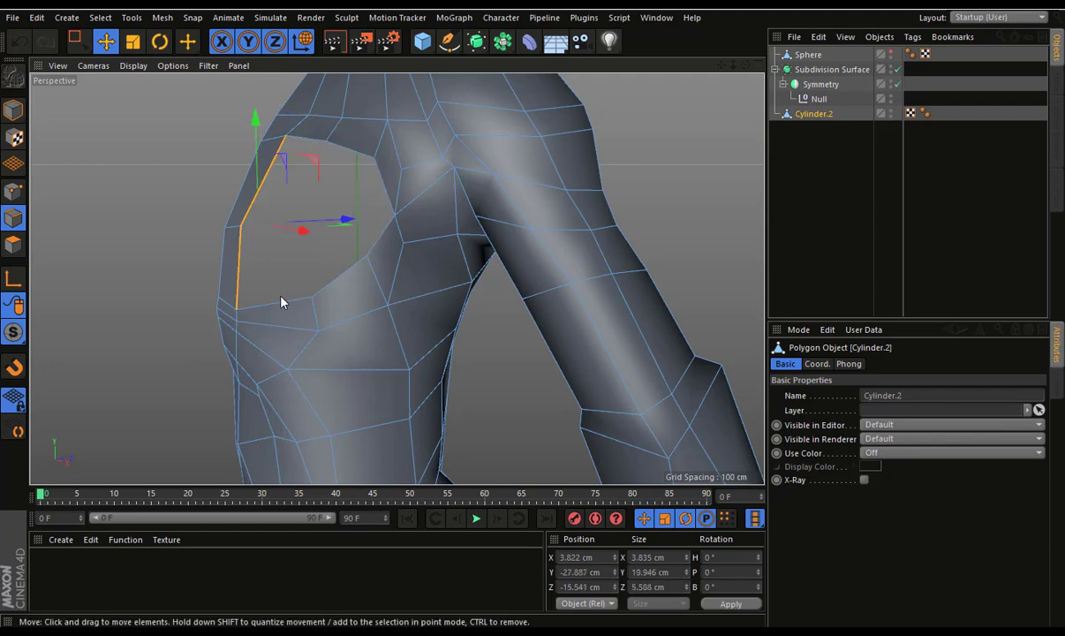
click(374, 207)
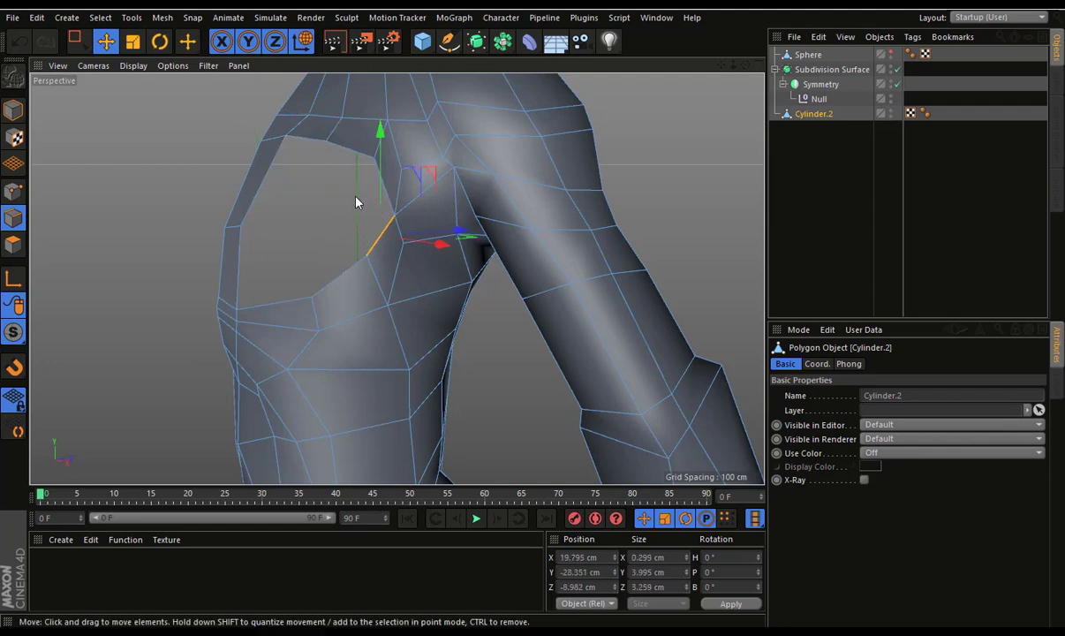
Slide a rim point 17.7% along its edge and show the four-view layout
click(13, 191)
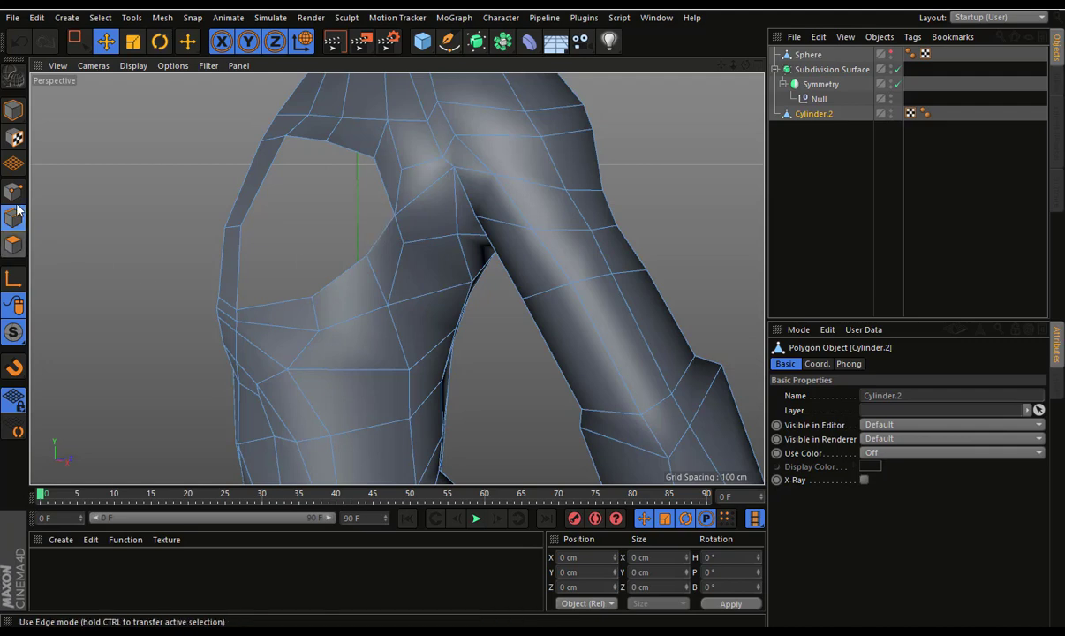
right_click(295, 245)
click(334, 461)
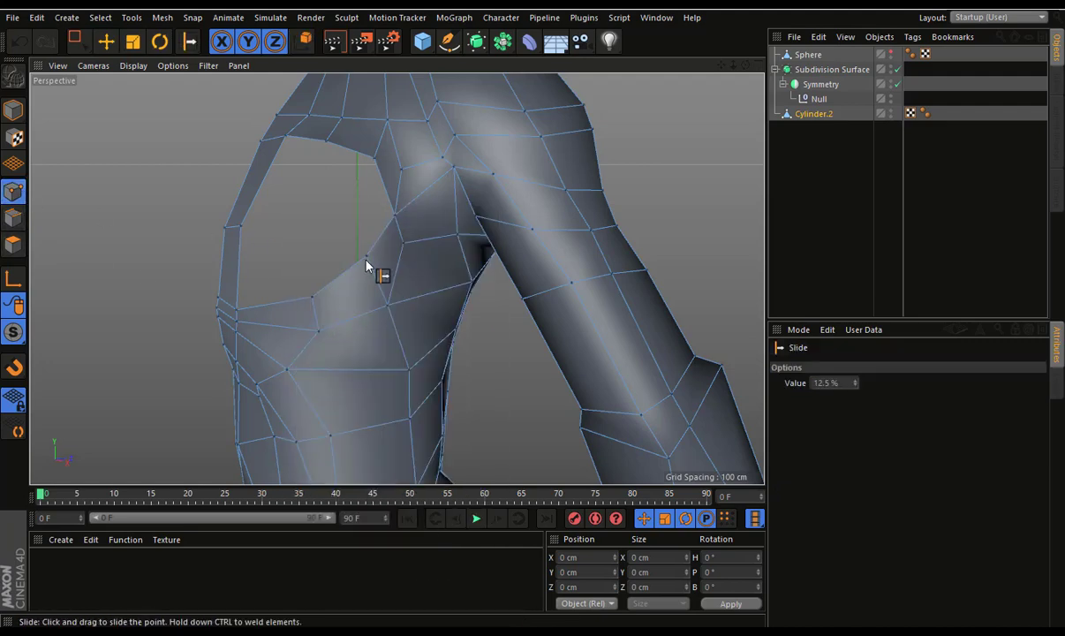
drag(367, 265, 395, 242)
middle_click(376, 270)
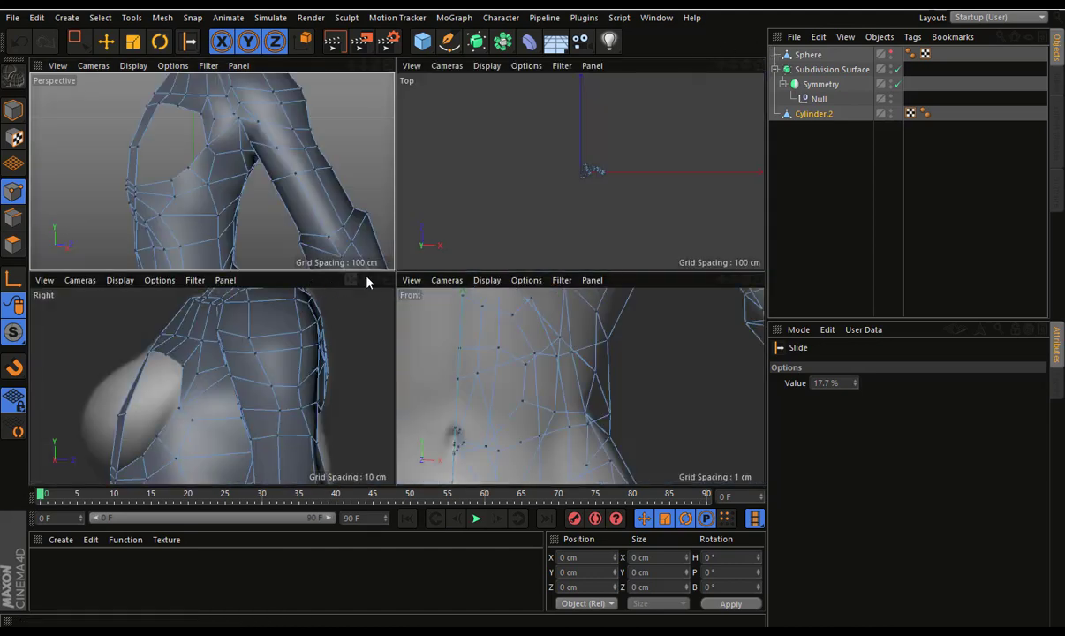
Maximize the side view and display the body as a wireframe
key(F3)
click(134, 65)
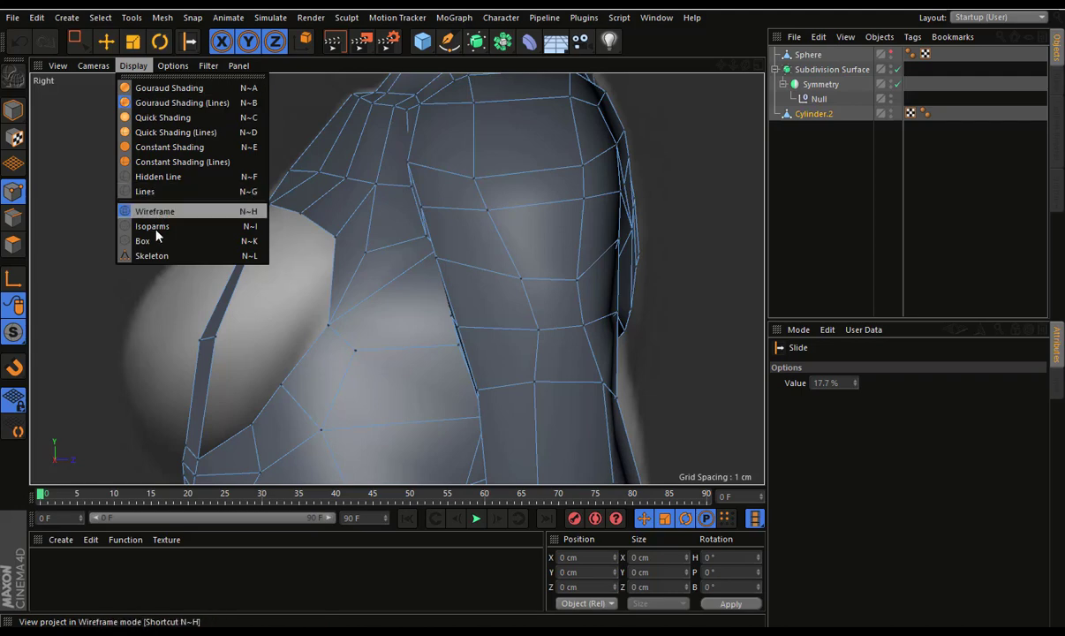
click(156, 180)
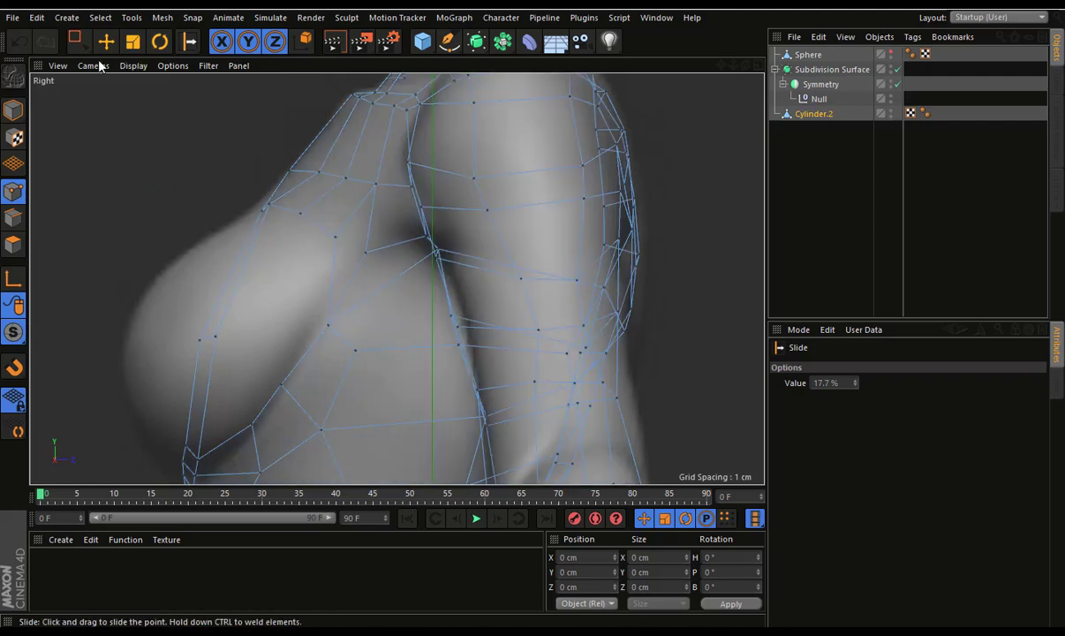
Box-select an upper-chest point, raise it about 1.4 cm, and select the Sphere
click(75, 41)
click(123, 90)
alt+middle_drag(227, 304, 234, 213)
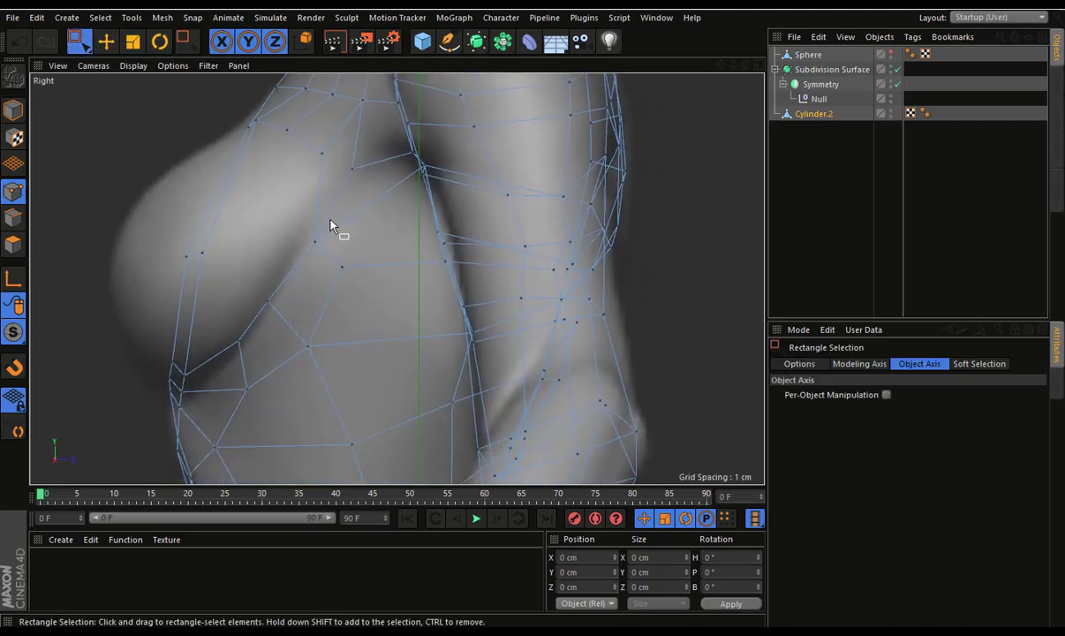
drag(329, 226, 282, 249)
drag(299, 174, 397, 83)
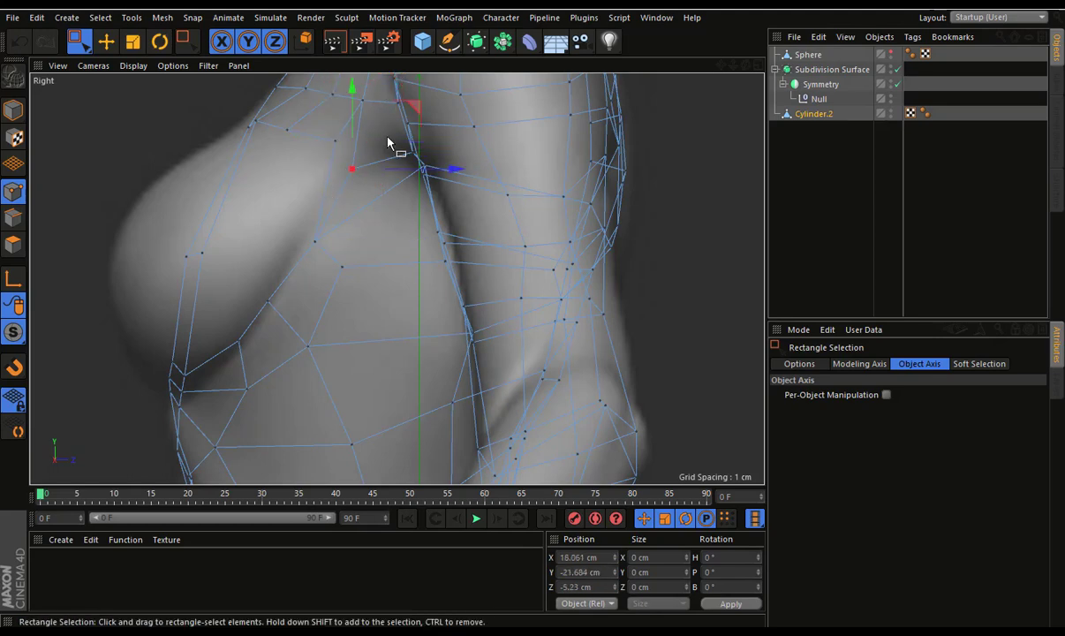
click(808, 54)
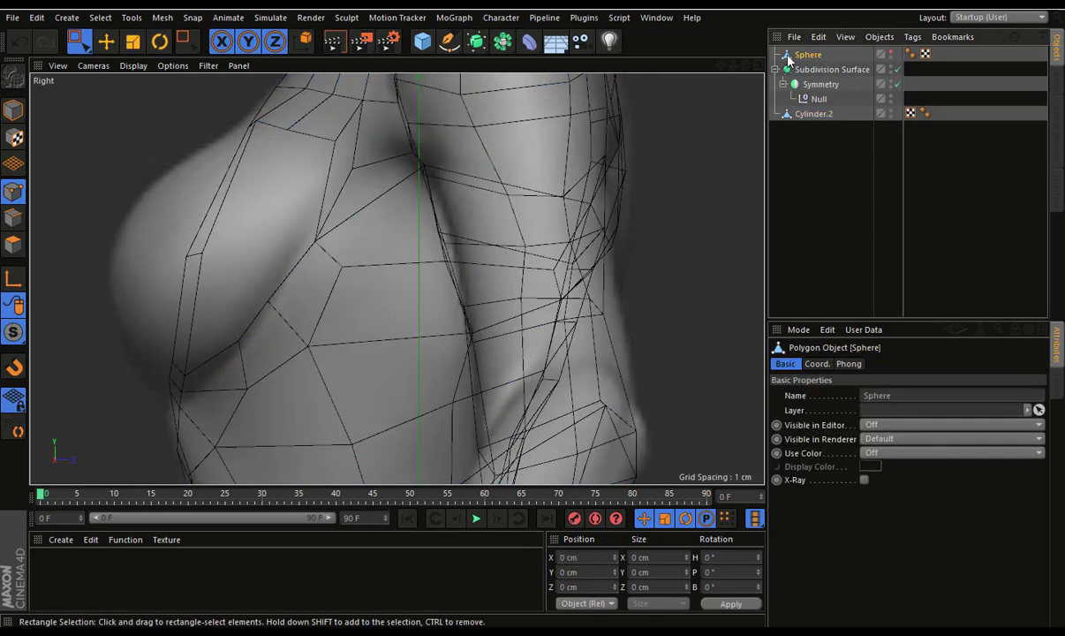
Make the Sphere visible in the editor and move it down onto the chest
click(889, 51)
click(106, 41)
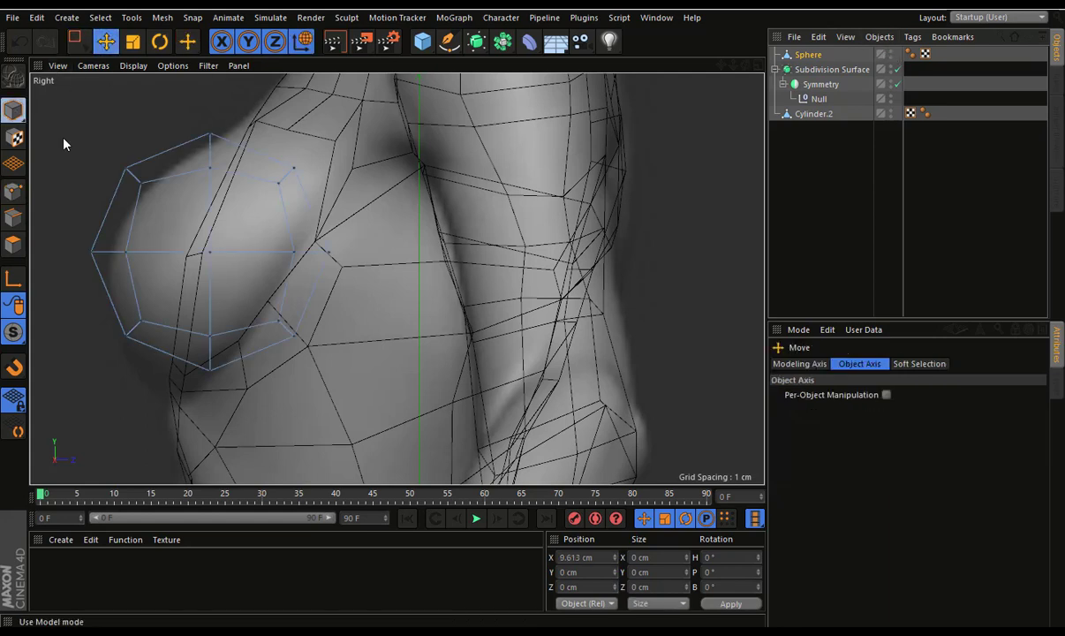
click(13, 109)
mouse_move(261, 159)
mouse_down()
mouse_move(262, 194)
mouse_move(271, 183)
mouse_up()
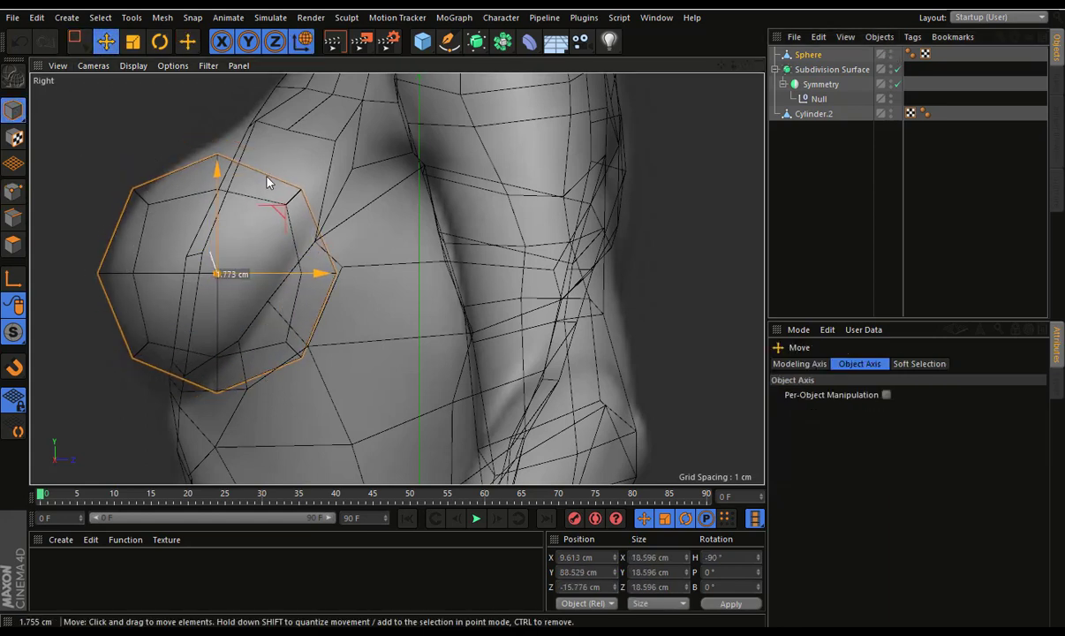
Rotate the Sphere to a bank of -18° to match the chest angle
click(159, 44)
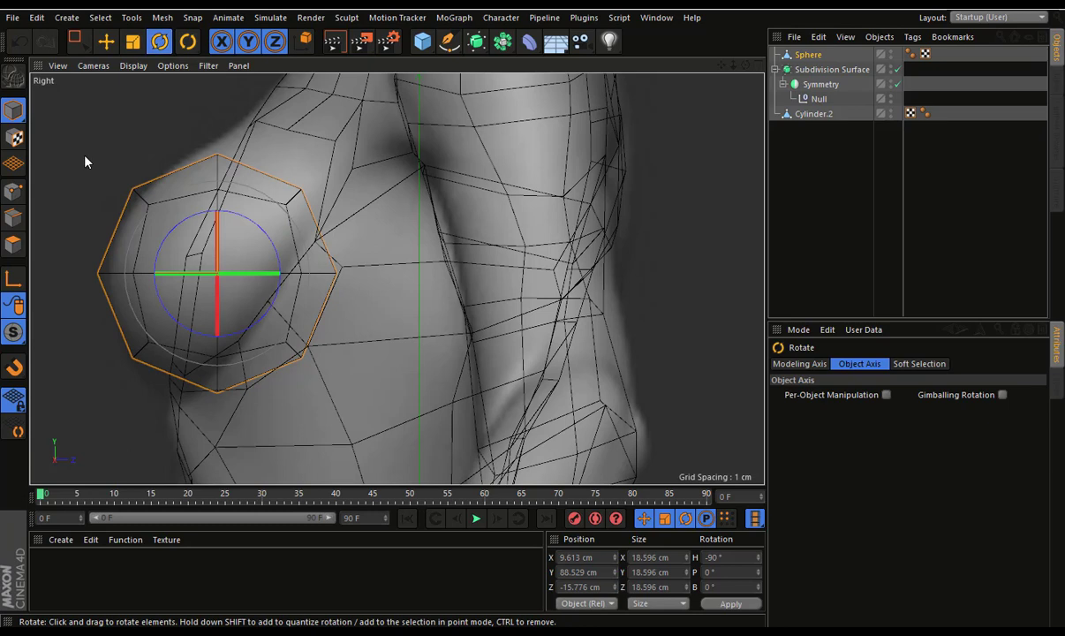
mouse_move(86, 159)
mouse_down()
mouse_move(78, 197)
mouse_move(119, 136)
mouse_move(132, 129)
mouse_move(132, 137)
mouse_up()
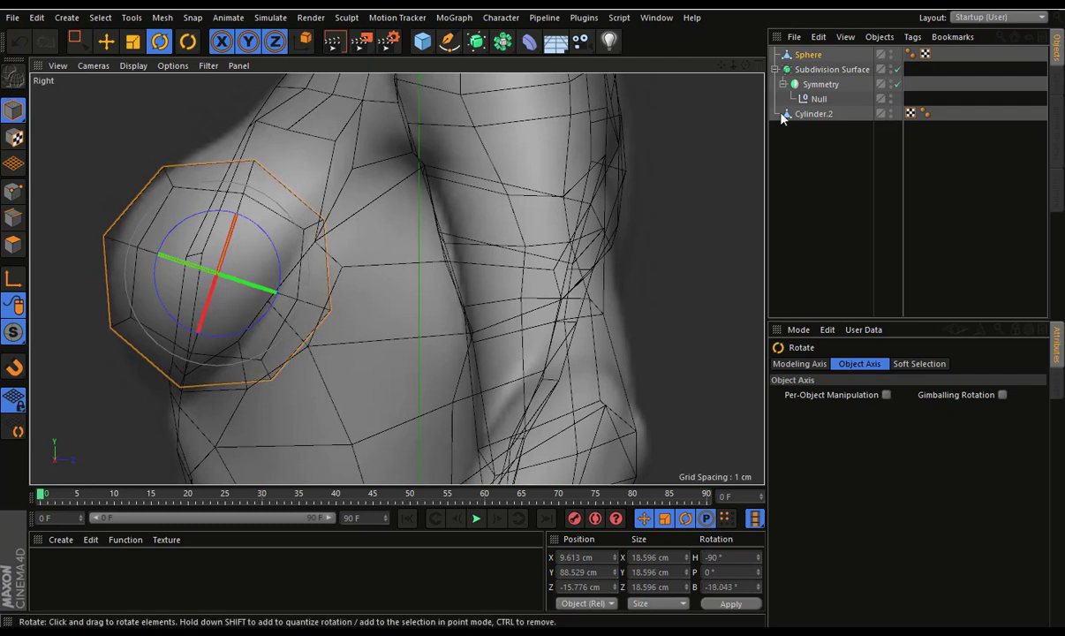
click(808, 55)
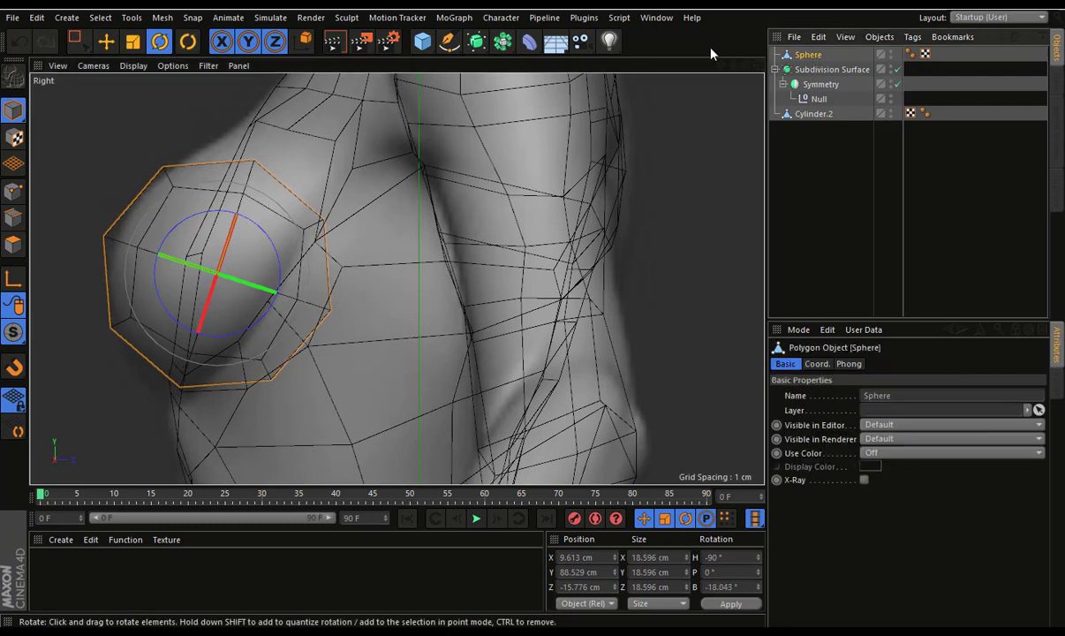
click(757, 65)
In the maximized front view with the body hidden, nudge the sphere into place beside the chest
click(757, 280)
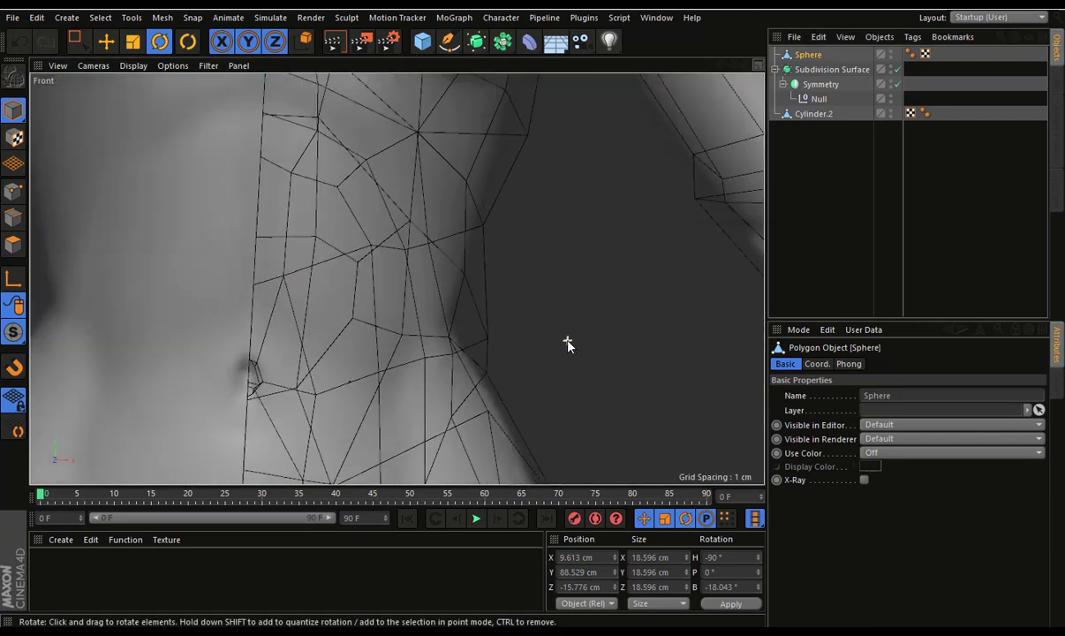
middle_drag(568, 344, 575, 380)
scroll(575, 230, up, 3)
key(e)
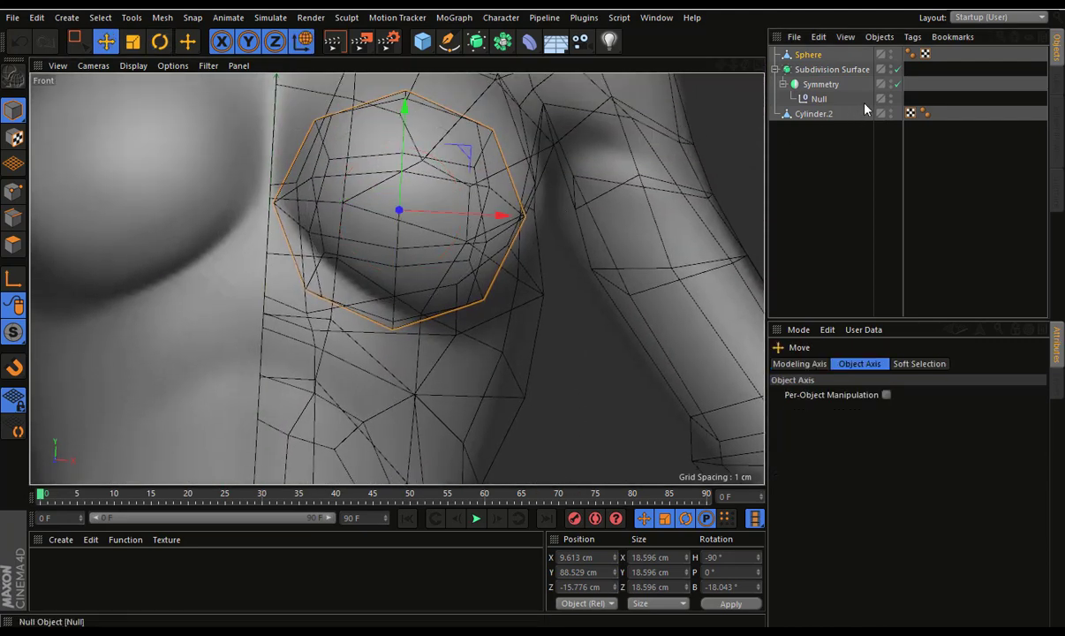
click(890, 111)
drag(479, 214, 516, 215)
drag(407, 116, 409, 105)
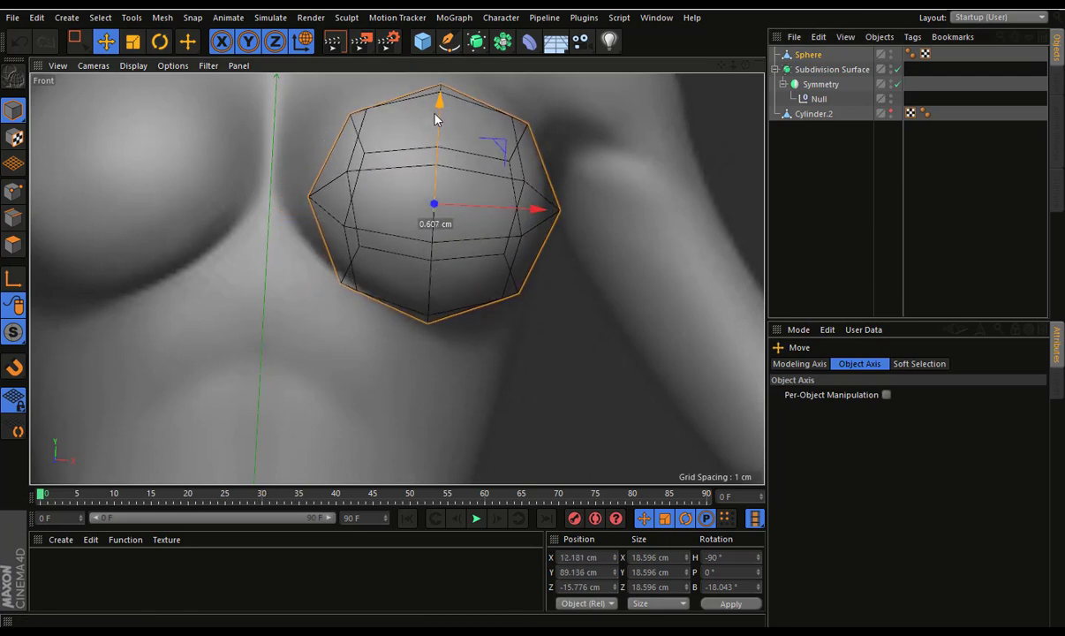
alt+middle_drag(556, 139, 503, 245)
drag(519, 233, 503, 231)
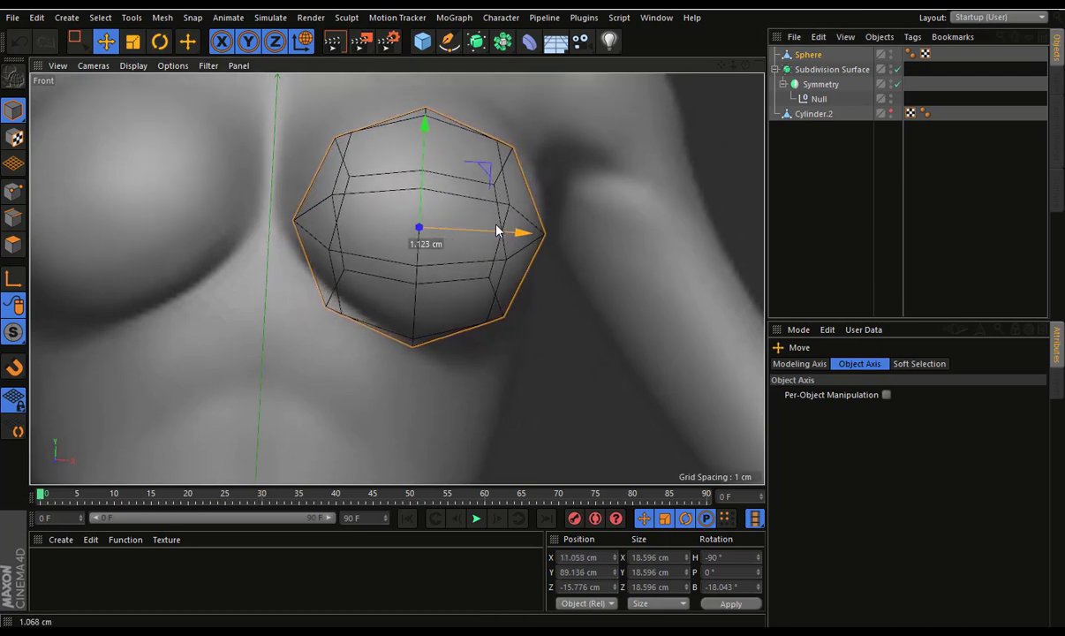
Select the sphere's lower-right polygons and pull them down about 1.1 cm
drag(76, 40, 168, 88)
click(13, 239)
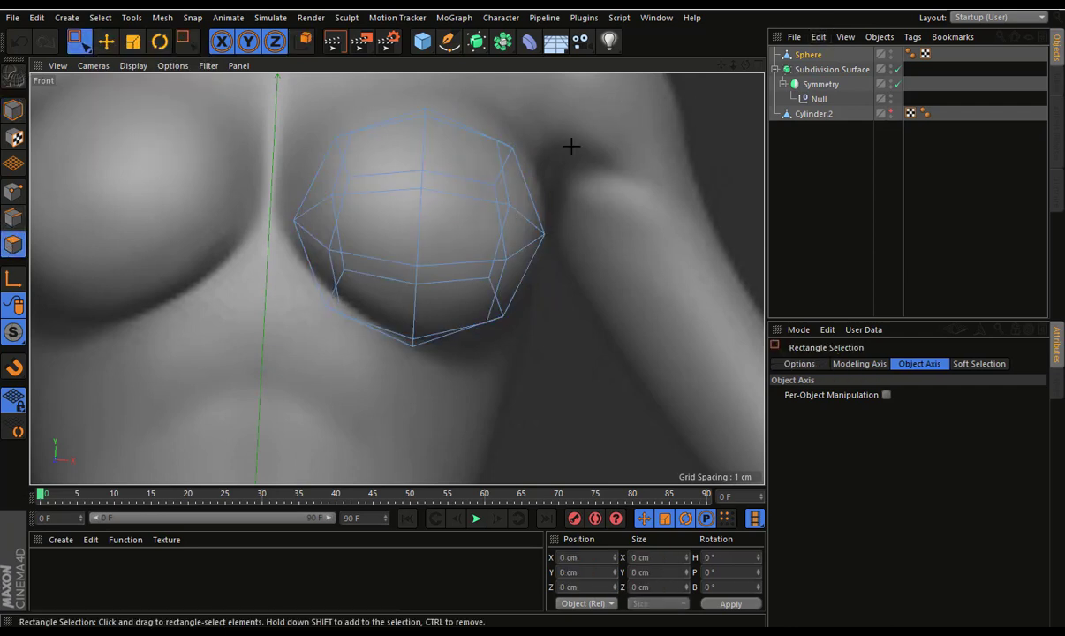
mouse_move(487, 272)
mouse_down()
mouse_move(522, 135)
mouse_move(521, 161)
mouse_up()
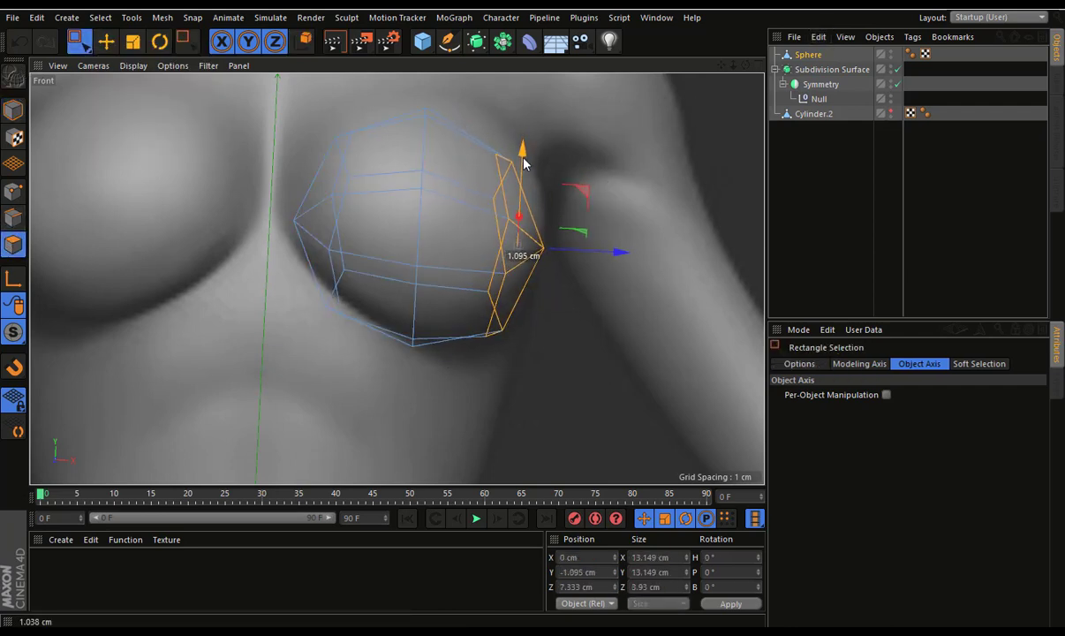
key(ctrl+z)
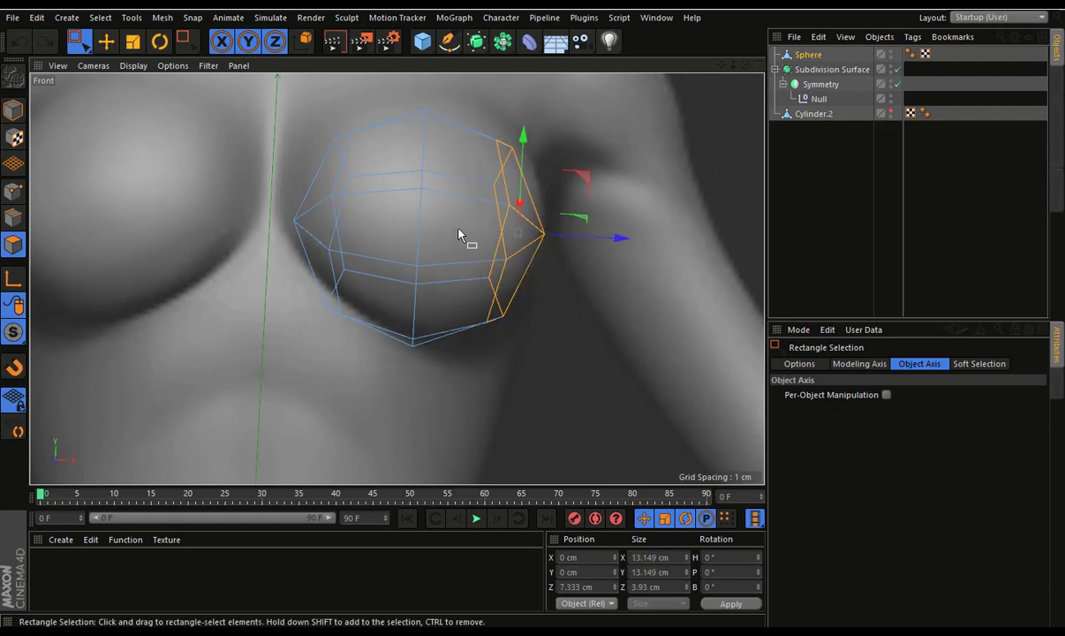
mouse_move(556, 347)
mouse_down()
mouse_move(495, 221)
mouse_move(573, 345)
mouse_up()
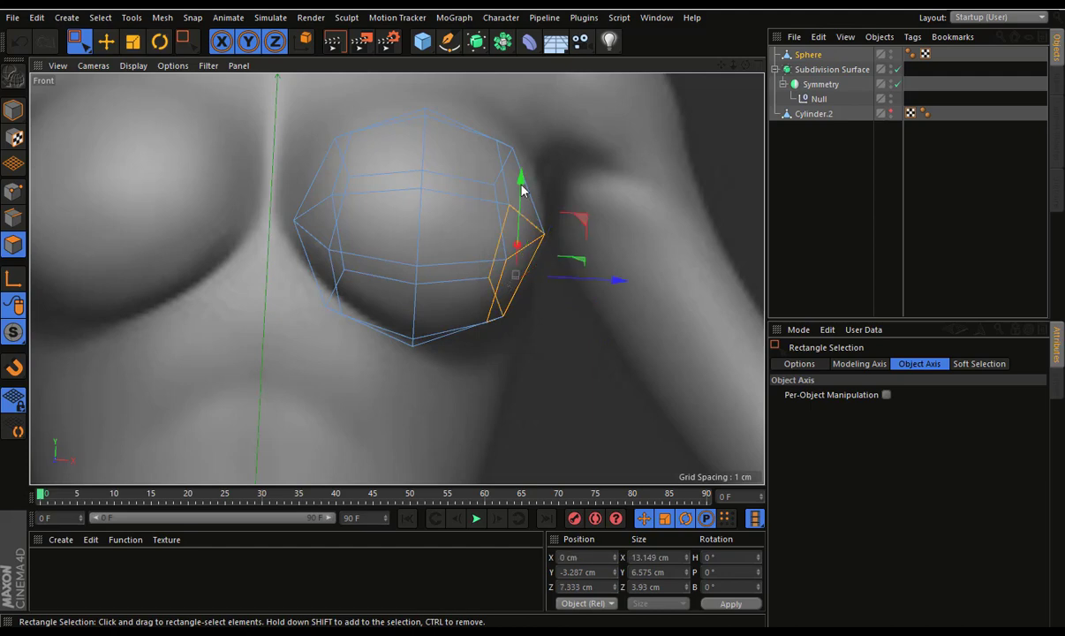
drag(521, 181, 521, 203)
Raise the sphere's left-side polygons about 2 cm in two moves
drag(386, 175, 282, 340)
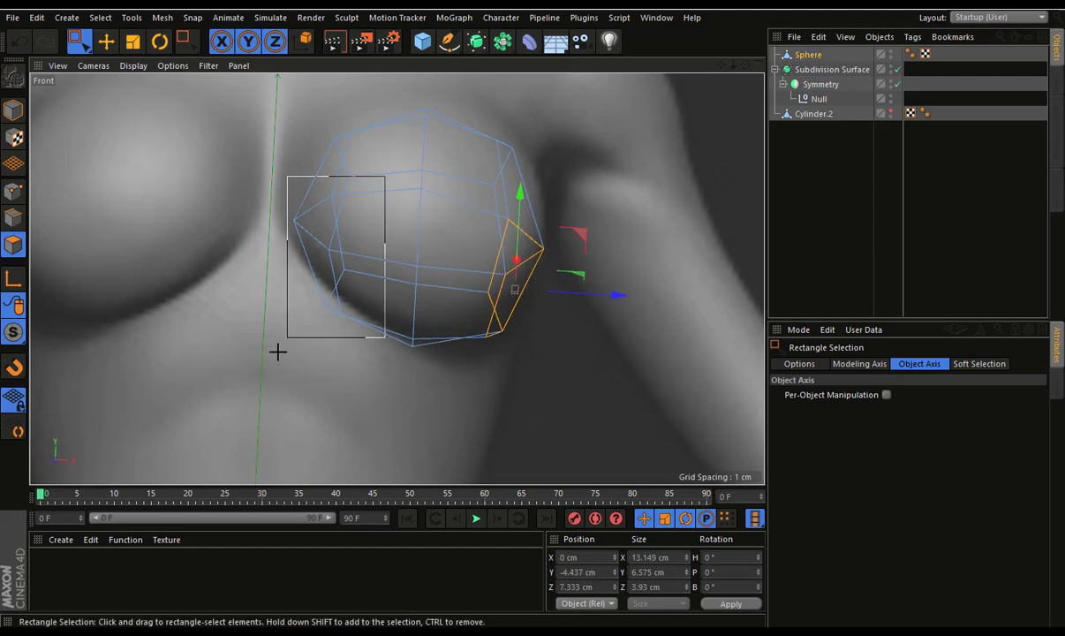
drag(380, 115, 214, 357)
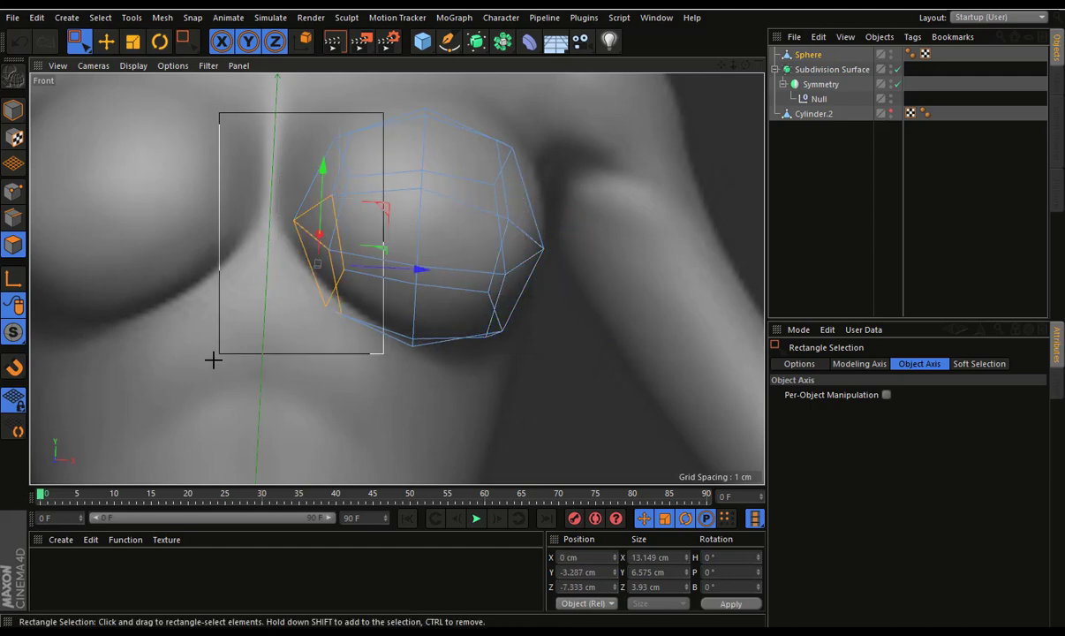
drag(323, 148, 331, 130)
alt+middle_drag(331, 130, 353, 200)
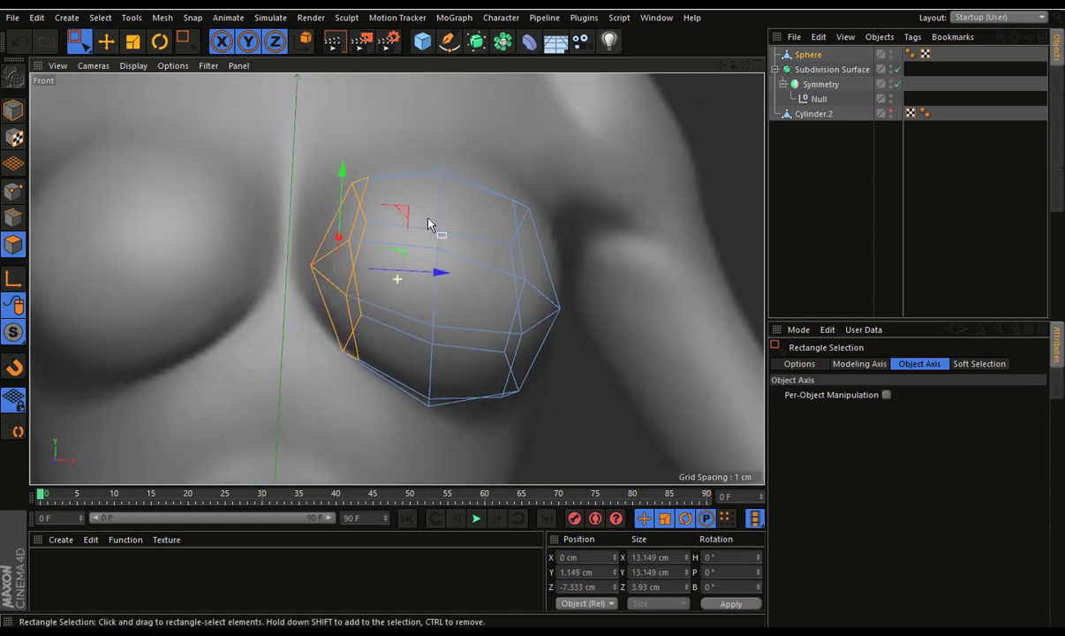
drag(287, 159, 387, 427)
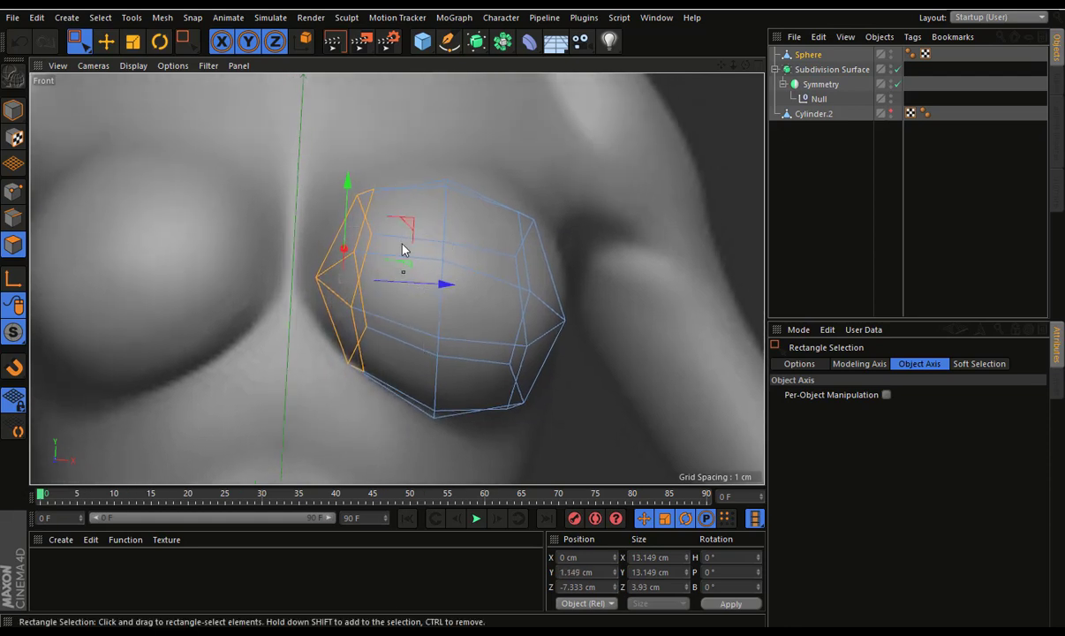
click(409, 207)
drag(404, 169, 268, 435)
drag(411, 230, 389, 205)
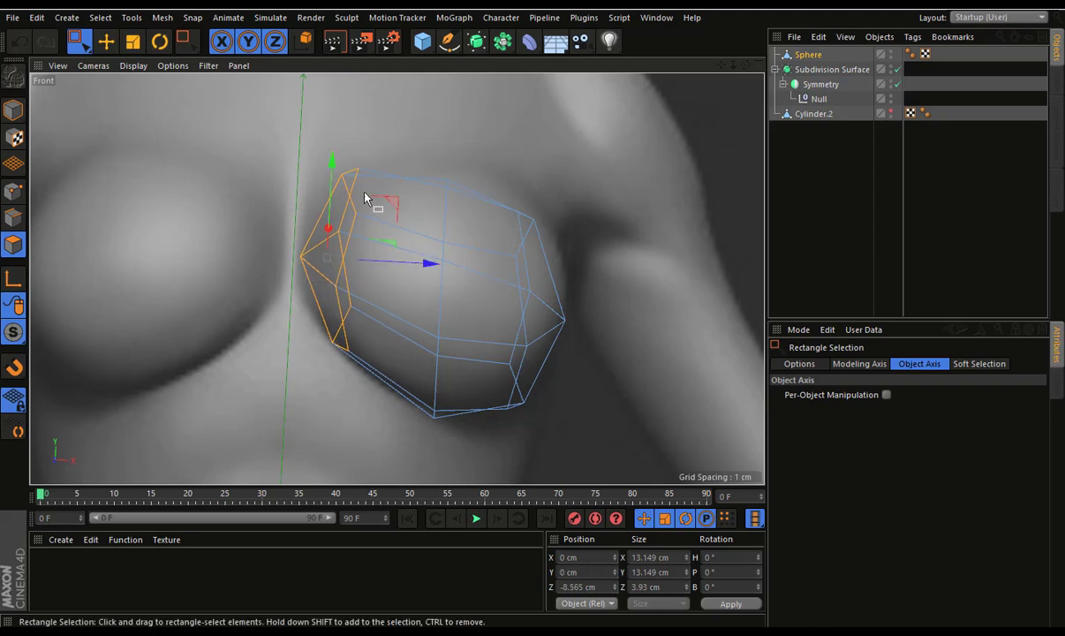
Raise the sphere's upper-right faces about 1.7 cm and the upper-left faces slightly
drag(320, 143, 642, 278)
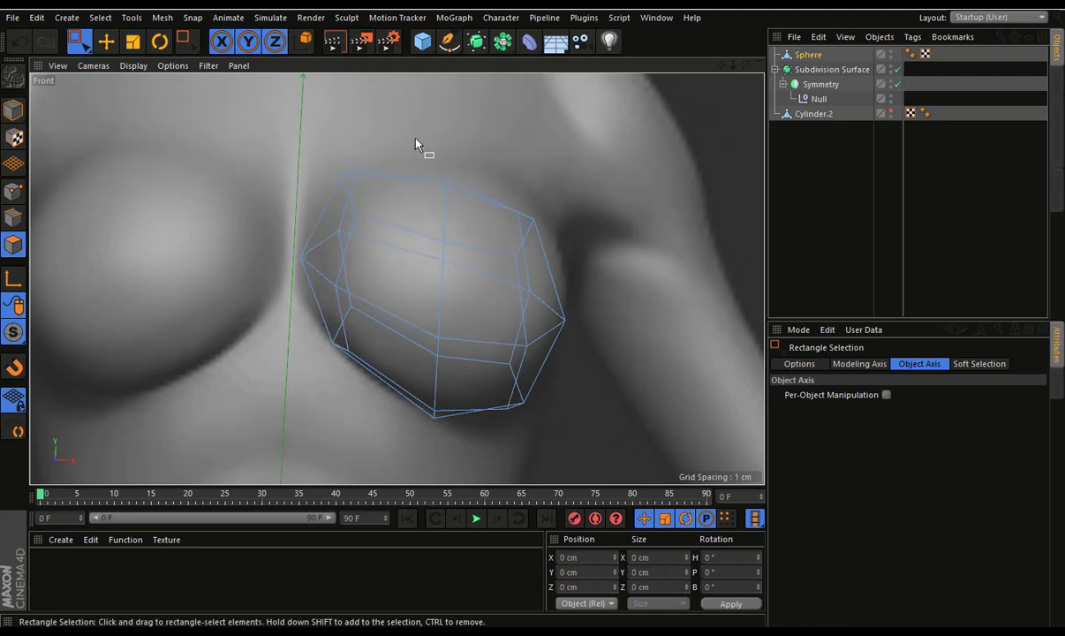
drag(416, 143, 583, 313)
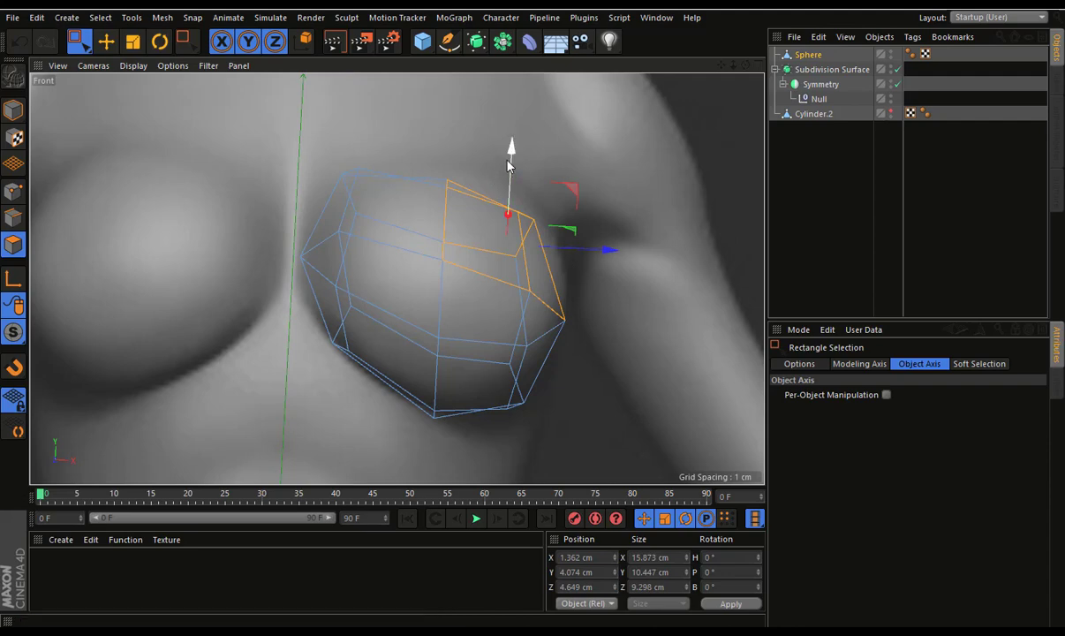
drag(509, 165, 511, 147)
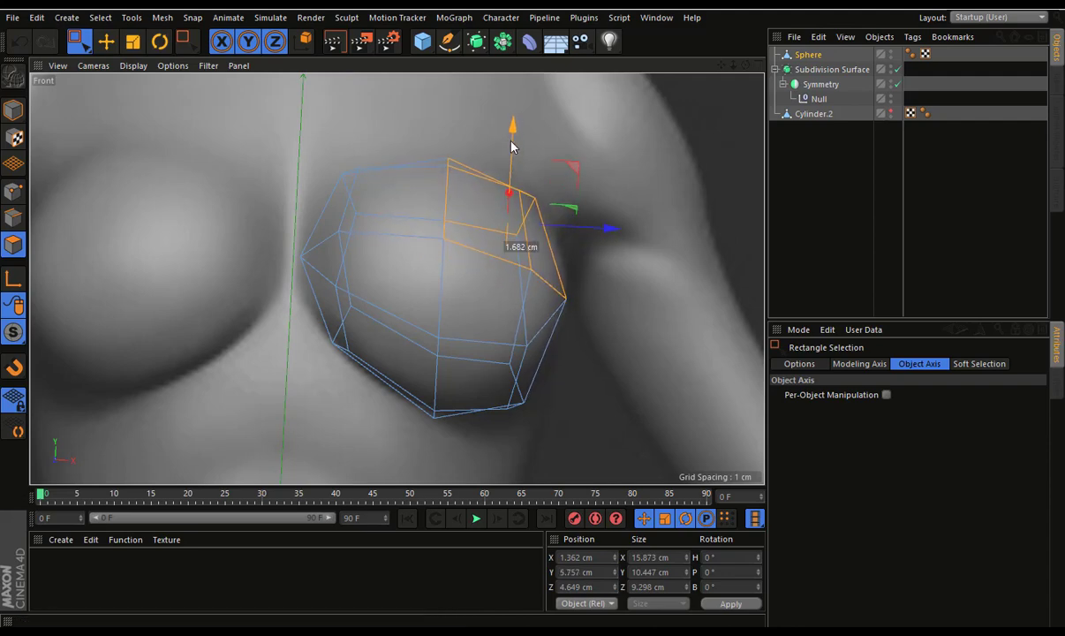
drag(468, 102, 297, 252)
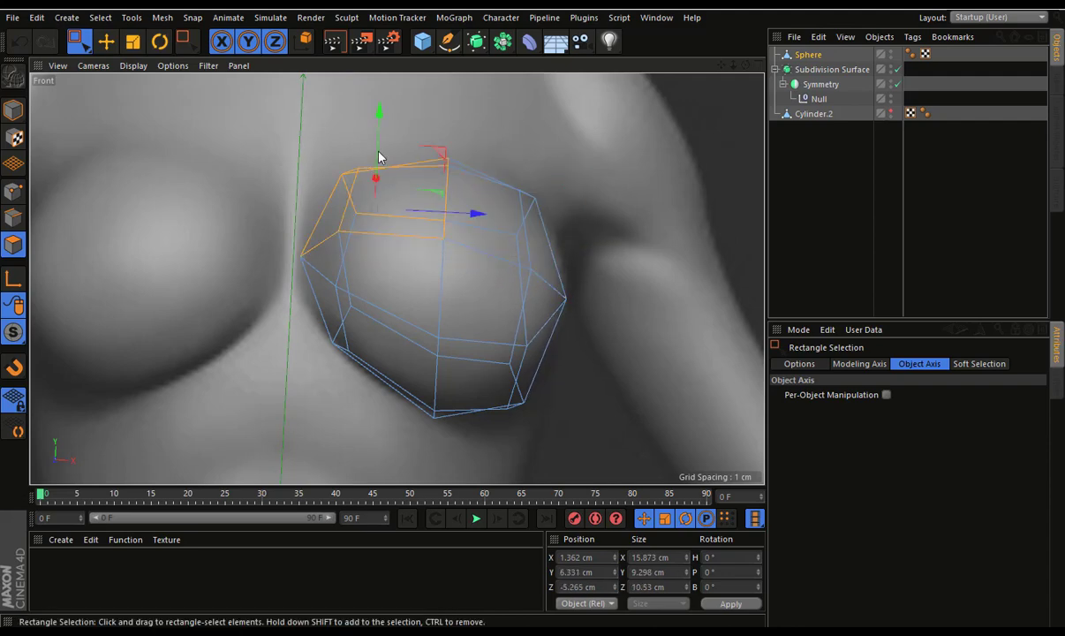
drag(377, 157, 380, 132)
Return to the full perspective view with the body mesh visible again
middle_click(609, 85)
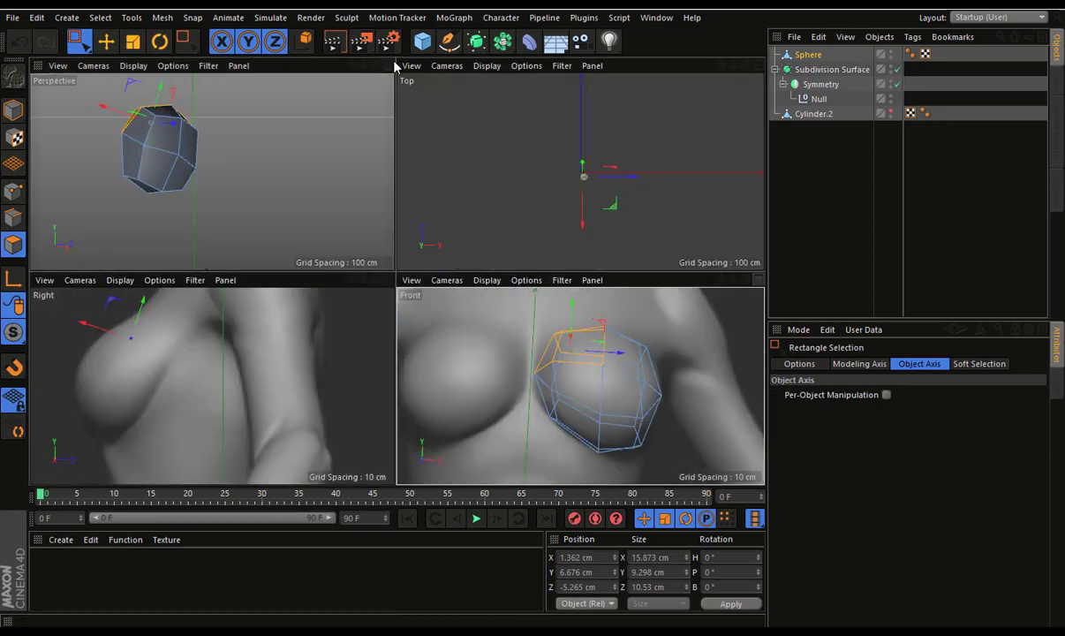
middle_click(368, 166)
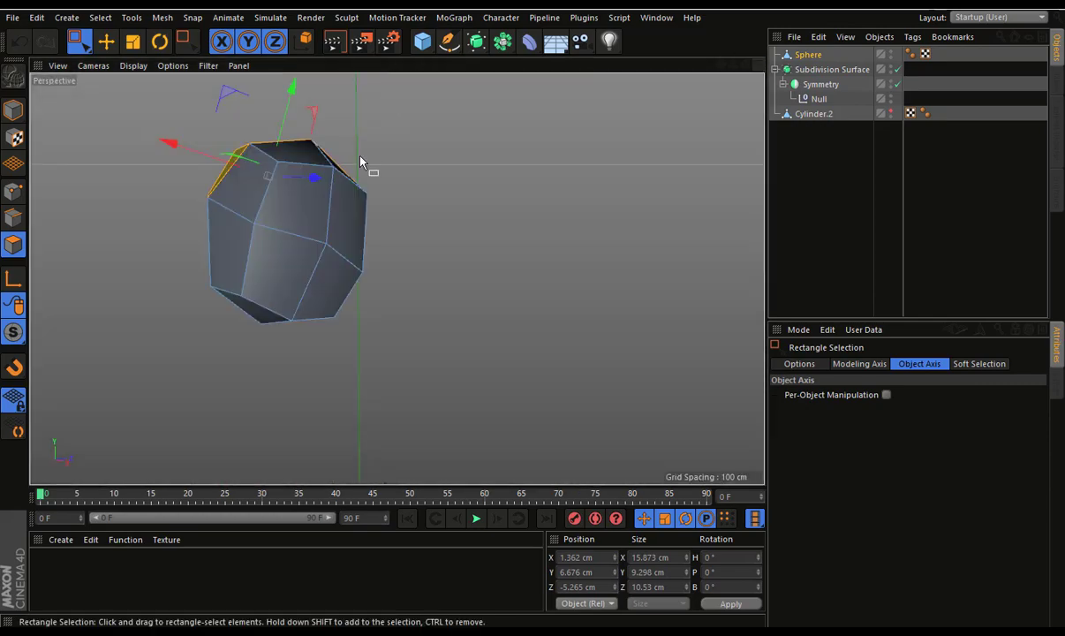
click(890, 112)
mouse_move(451, 236)
alt+mouse_down()
mouse_move(630, 221)
mouse_move(656, 145)
mouse_move(694, 183)
alt+mouse_up()
alt+drag(548, 183, 664, 183)
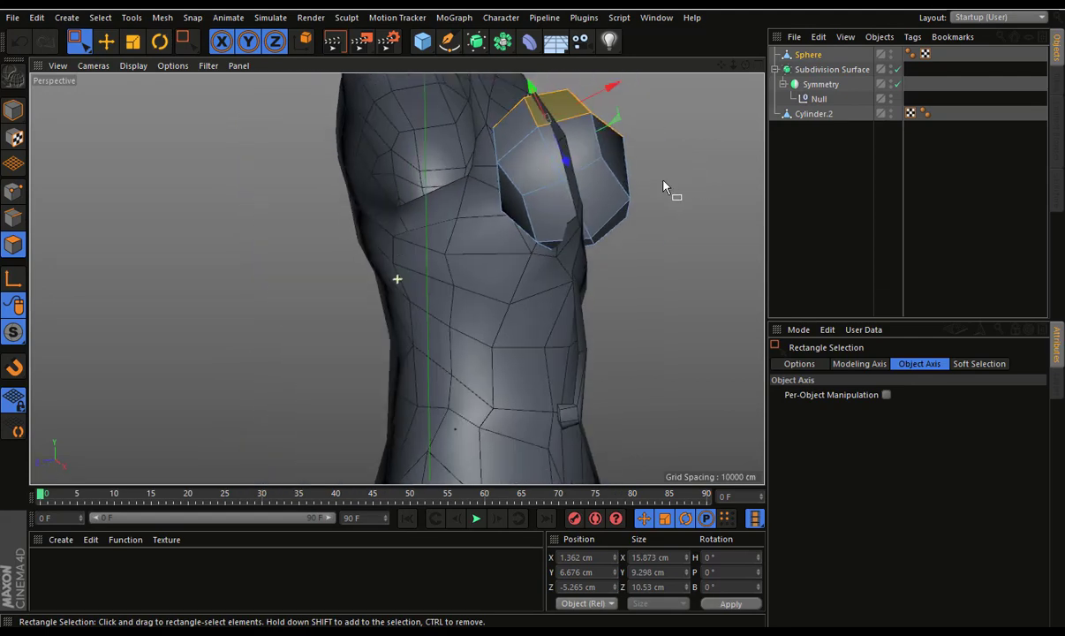
Paint-select the sphere's inner, chest-facing faces and delete them
click(78, 40)
click(146, 63)
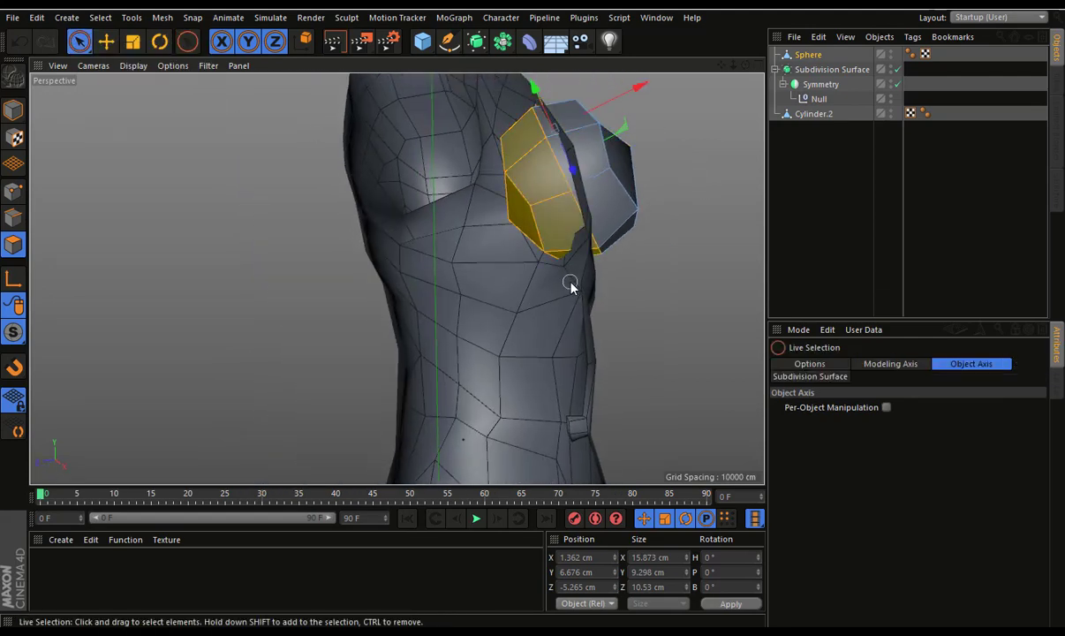
click(571, 281)
click(507, 165)
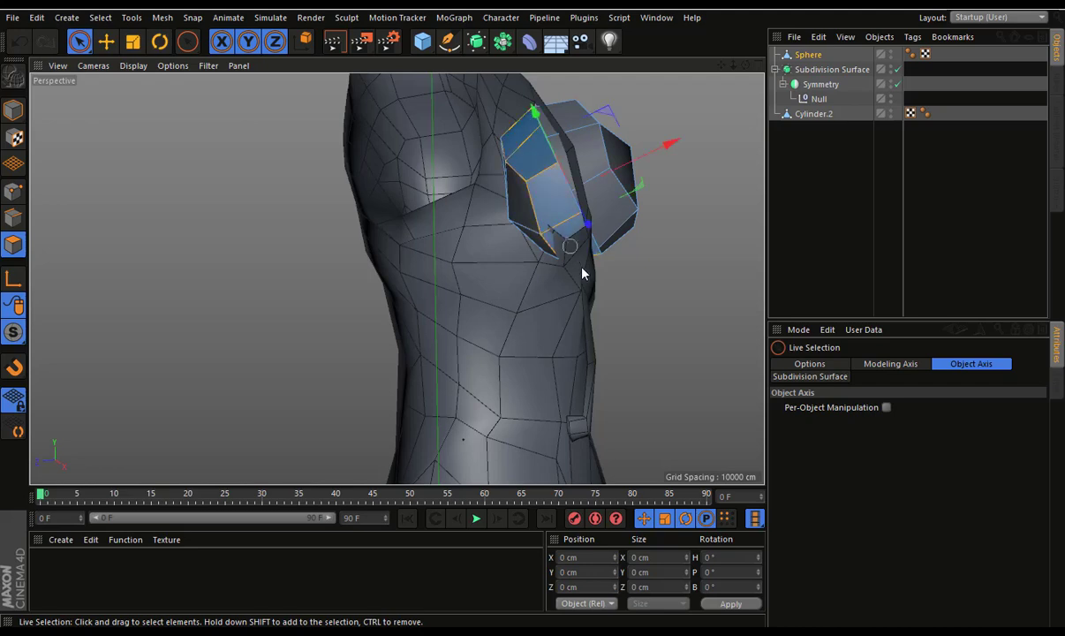
key(Delete)
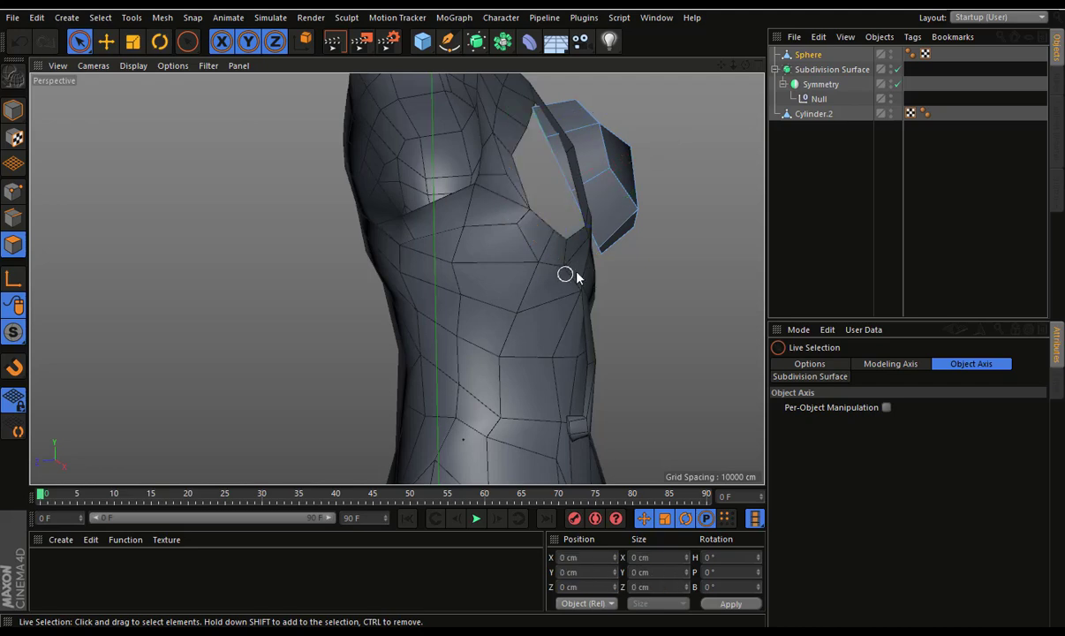
mouse_move(618, 247)
alt+mouse_down()
mouse_move(362, 292)
mouse_move(634, 212)
mouse_move(551, 257)
mouse_move(629, 219)
alt+mouse_up()
Merge the Sphere and Cylinder.2 with Connect Objects + Delete and save the scene
drag(814, 130, 812, 124)
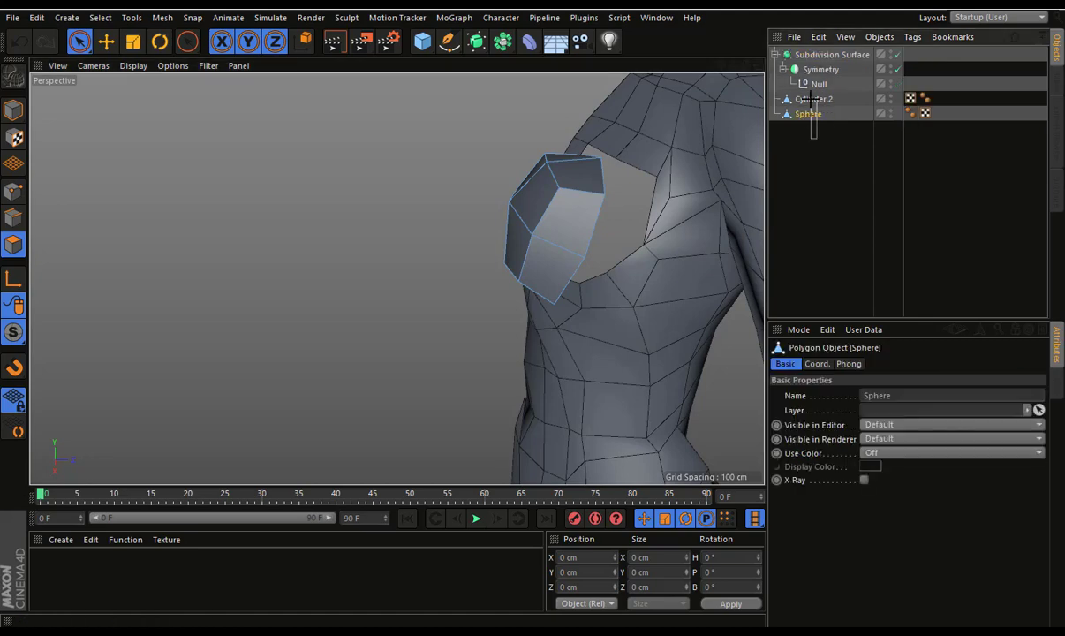
ctrl+click(808, 98)
right_click(808, 113)
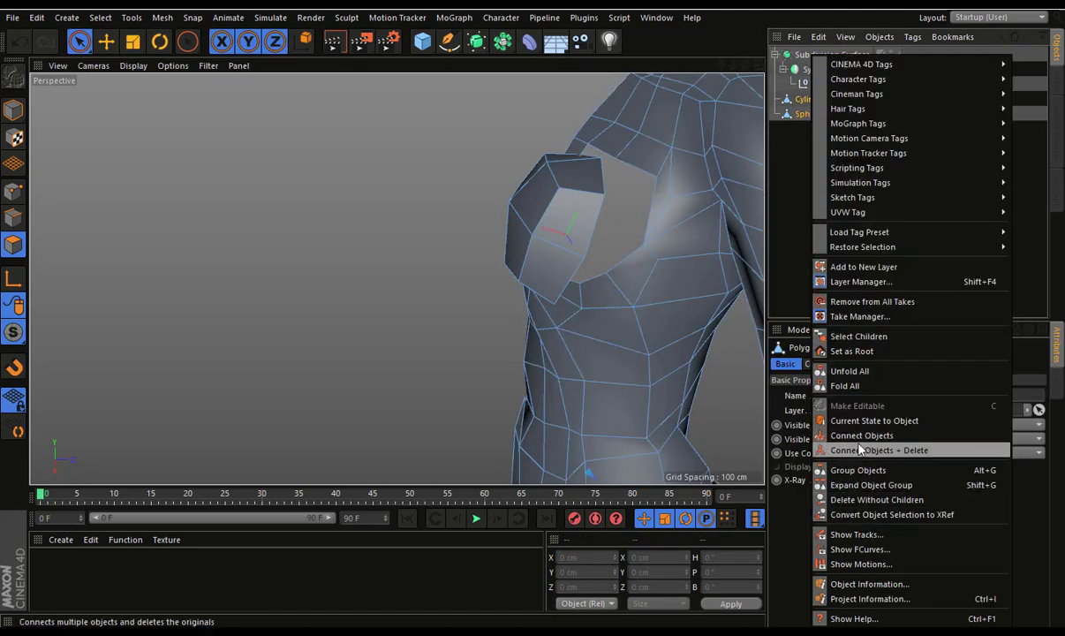
click(861, 451)
key(ctrl+s)
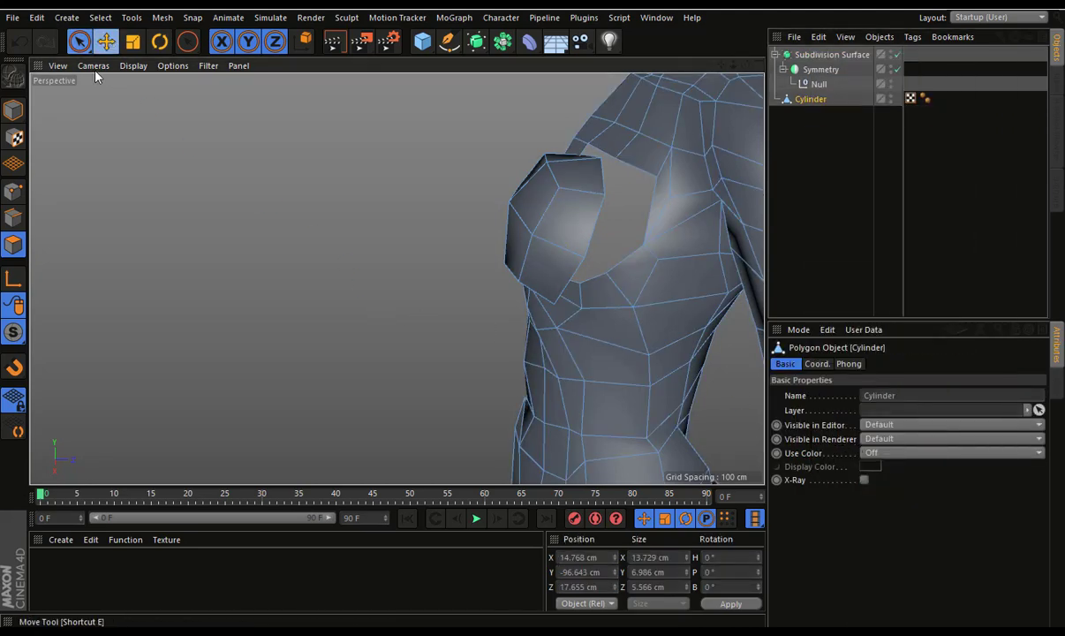
Delete the chest polygons beneath the breast
click(106, 40)
click(14, 218)
key(Delete)
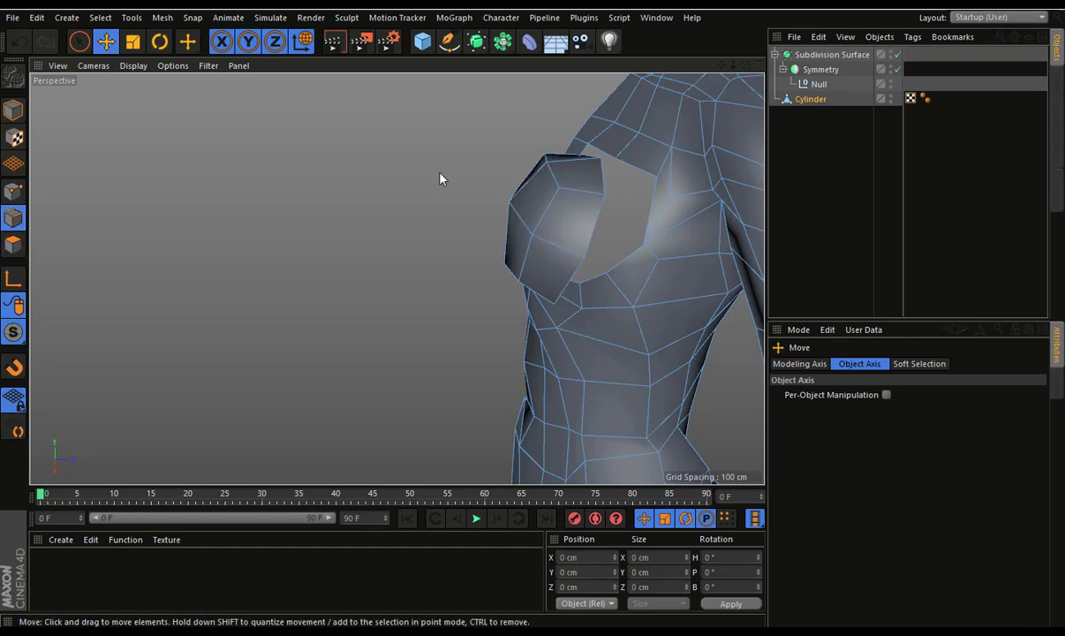
Stitch the breast's upper edge to the chest hole edge and inspect the seam
alt+drag(440, 176, 309, 214)
right_click(302, 213)
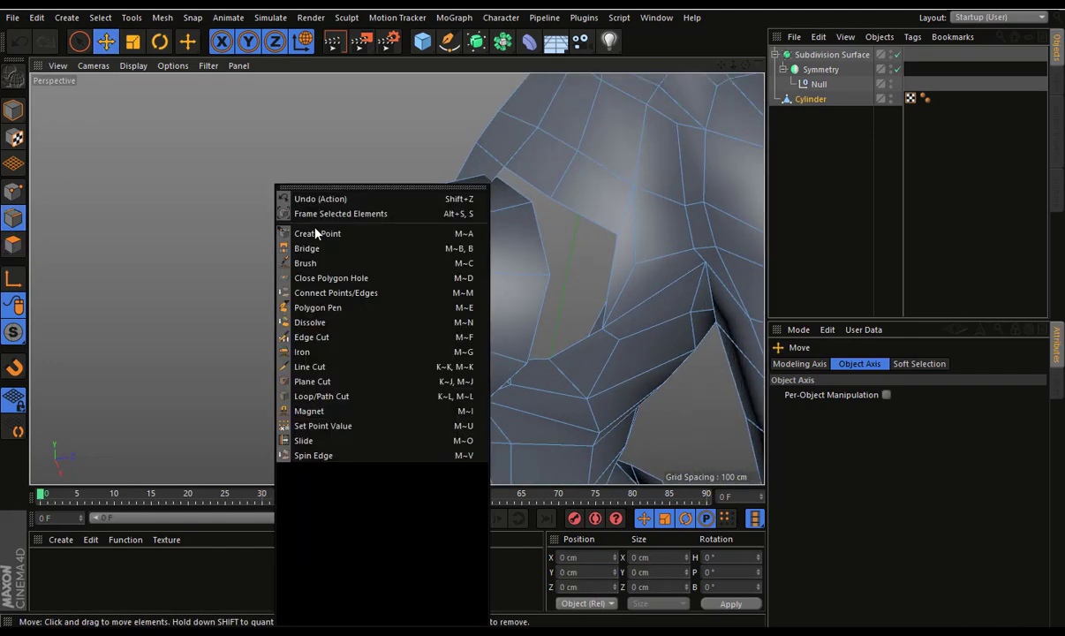
click(344, 469)
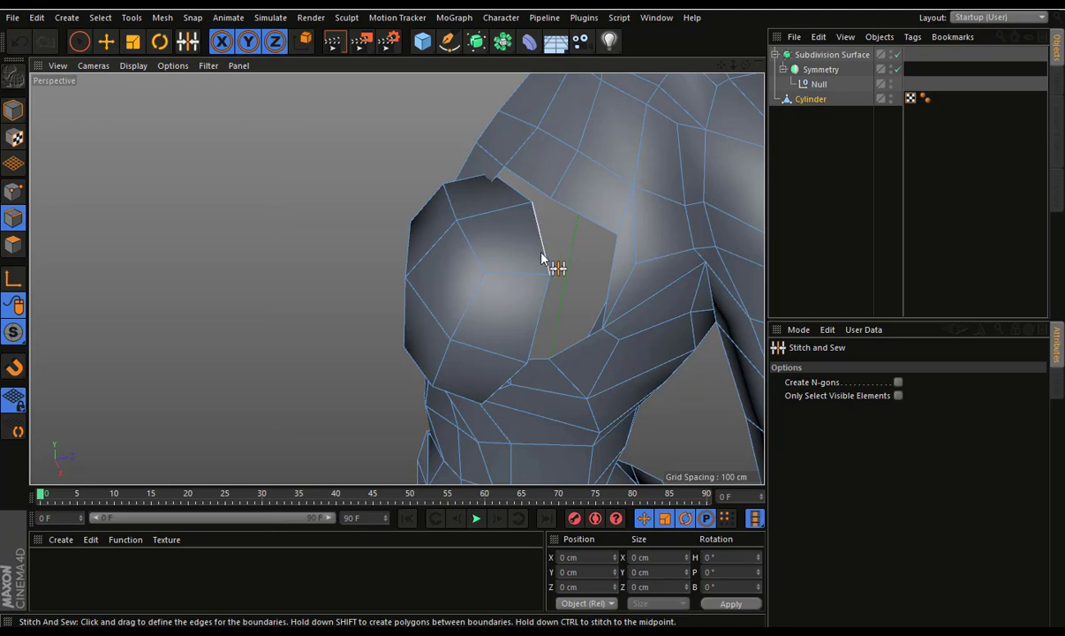
drag(510, 238, 606, 237)
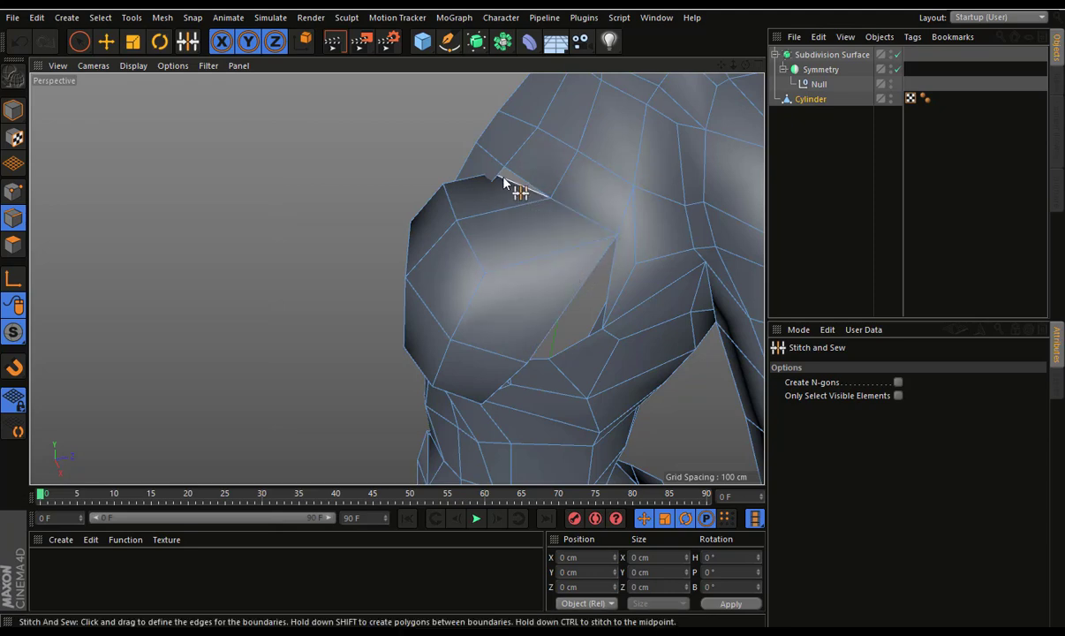
click(14, 191)
mouse_move(389, 187)
alt+mouse_down()
mouse_move(489, 179)
mouse_move(517, 195)
alt+mouse_up()
click(810, 102)
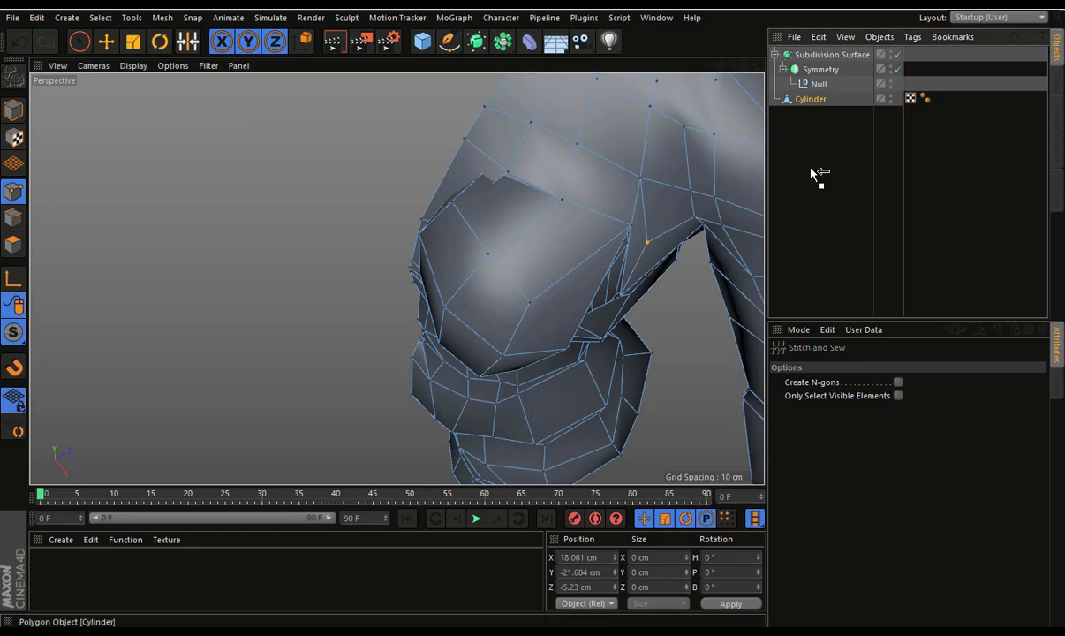
mouse_move(623, 204)
alt+mouse_down()
mouse_move(715, 166)
mouse_move(706, 96)
mouse_move(533, 271)
alt+mouse_up()
click(759, 66)
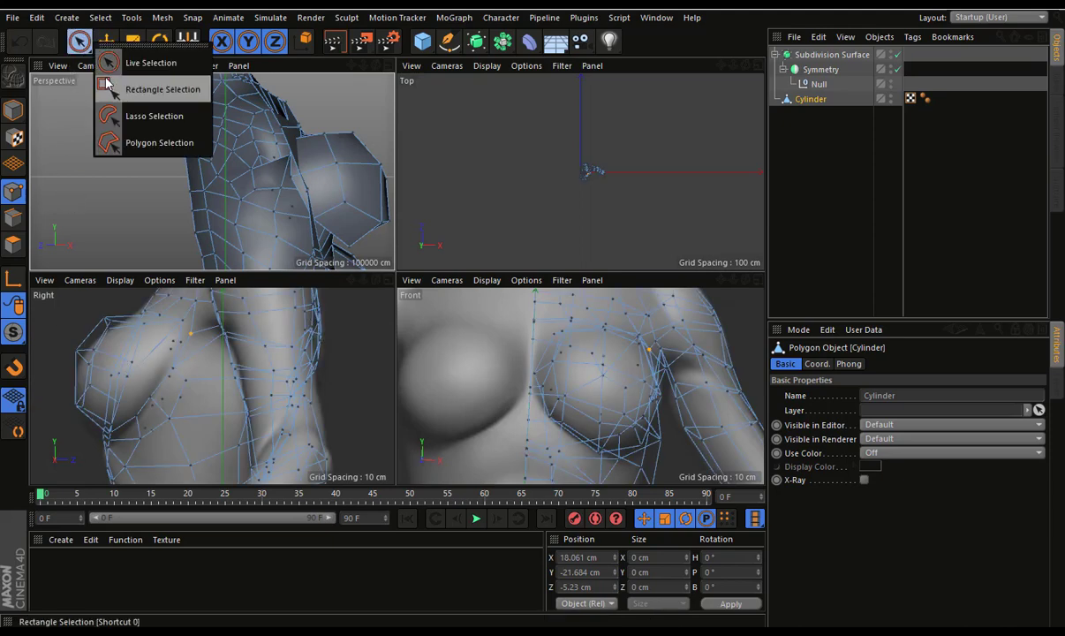
In the maximized Right view, nudge breast points and parent Cylinder under the Null
drag(79, 40, 132, 88)
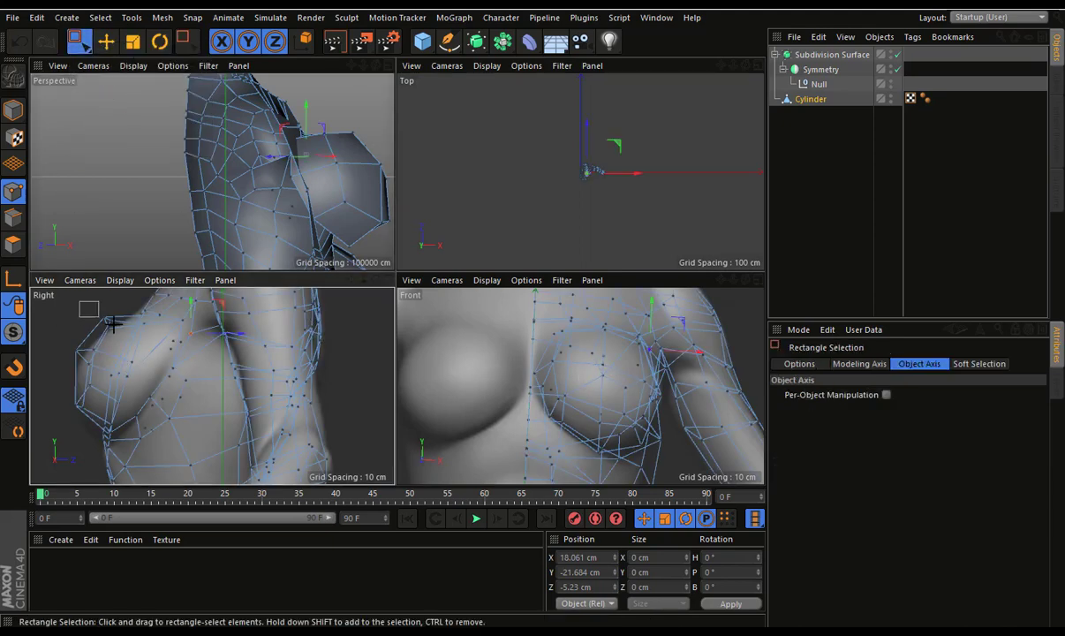
middle_click(338, 307)
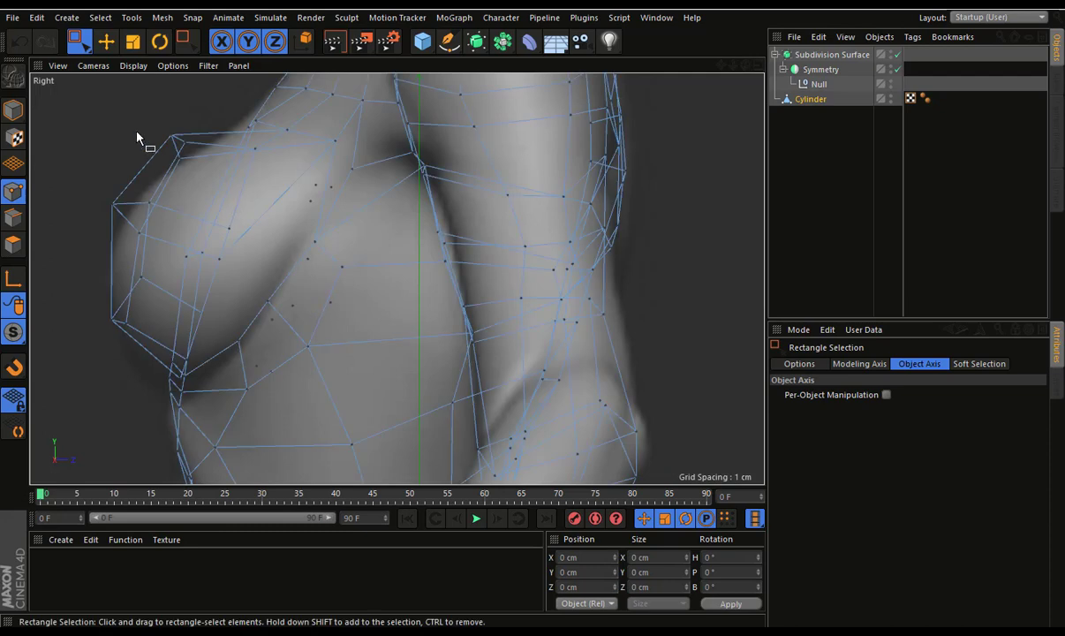
drag(138, 114, 209, 173)
mouse_move(238, 96)
mouse_down()
mouse_move(247, 101)
mouse_move(237, 99)
mouse_up()
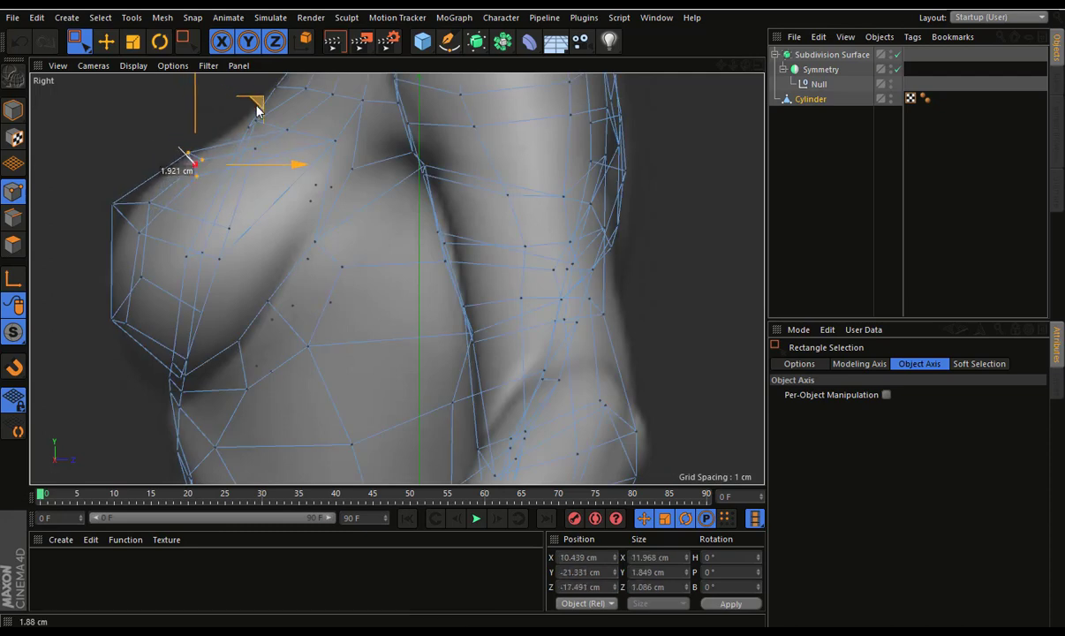
drag(71, 188, 173, 254)
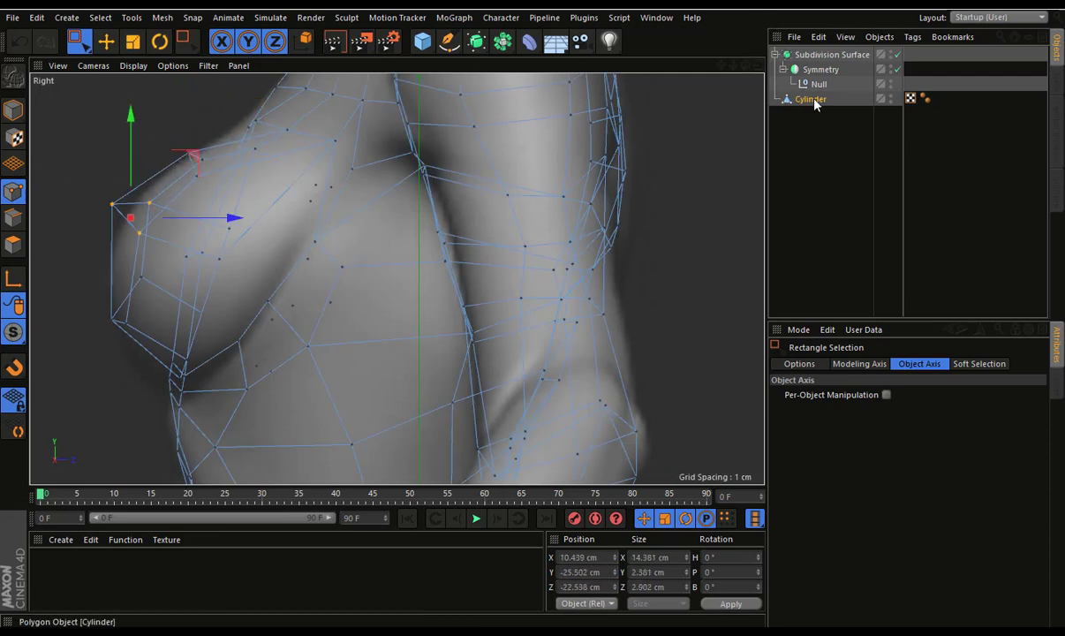
drag(810, 99, 819, 84)
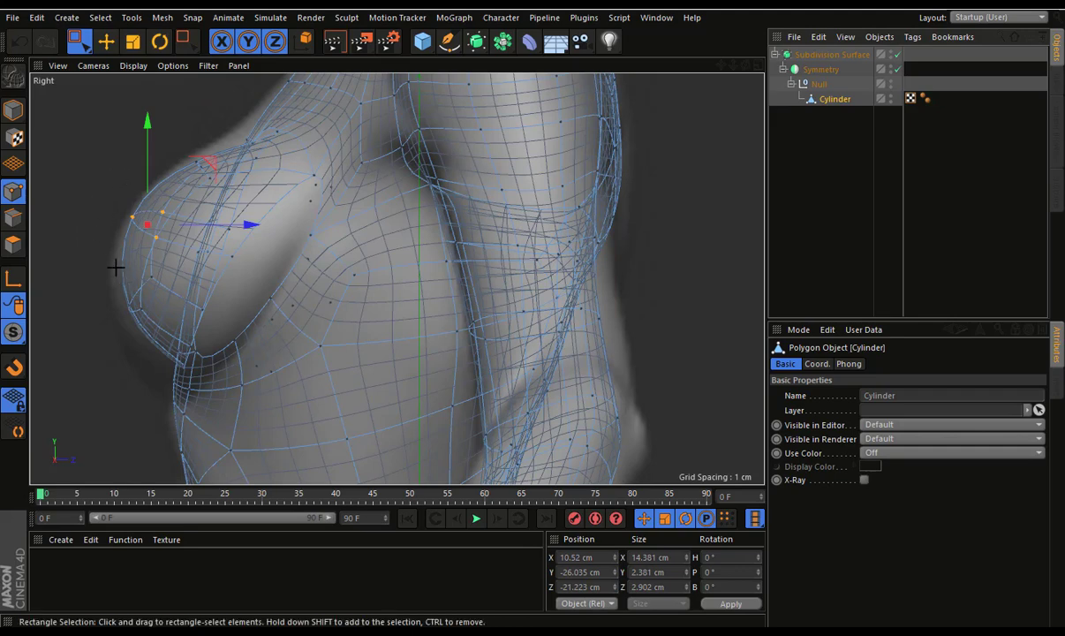
drag(107, 251, 174, 323)
drag(209, 219, 201, 253)
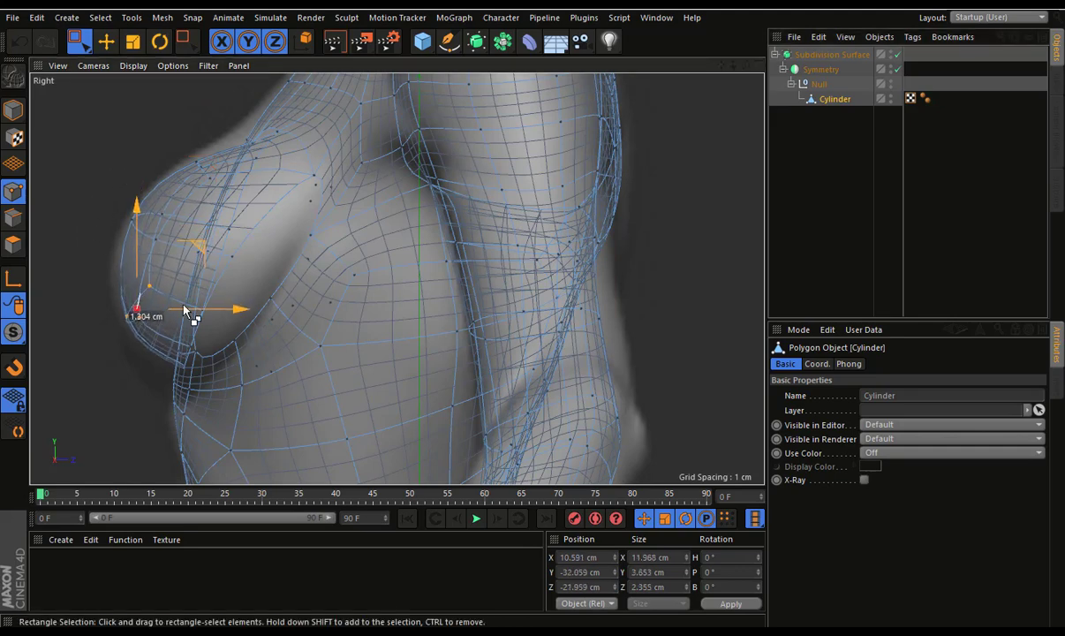
Switch the display to isoparms and box-select the points around the breast tip
mouse_move(88, 248)
mouse_down()
mouse_move(211, 358)
mouse_move(210, 241)
mouse_move(134, 408)
mouse_move(323, 98)
mouse_up()
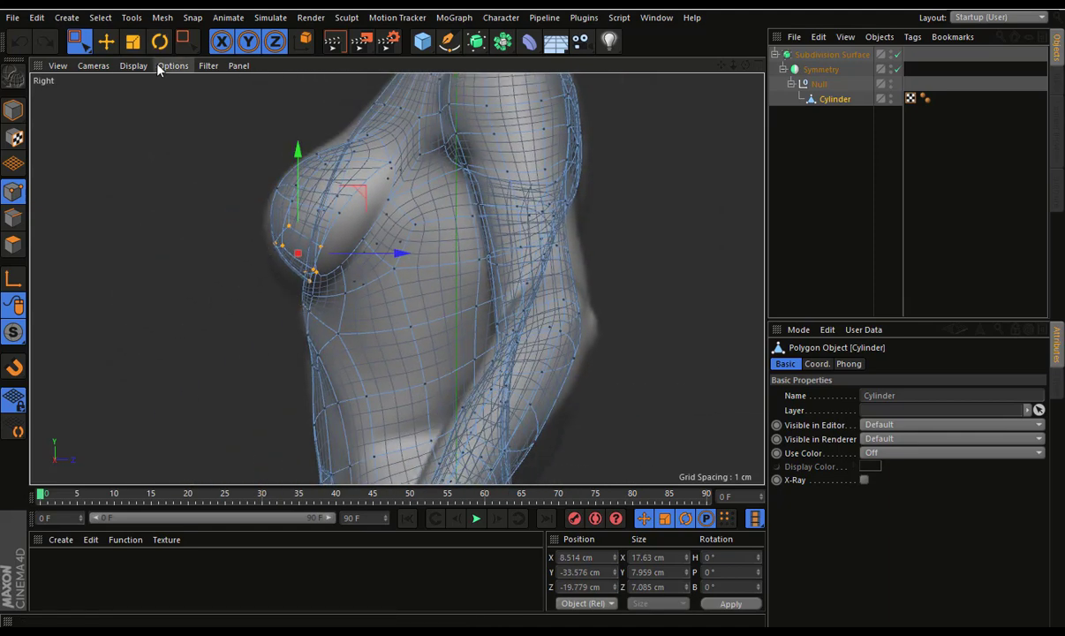
click(133, 66)
click(166, 214)
scroll(256, 253, up, 2)
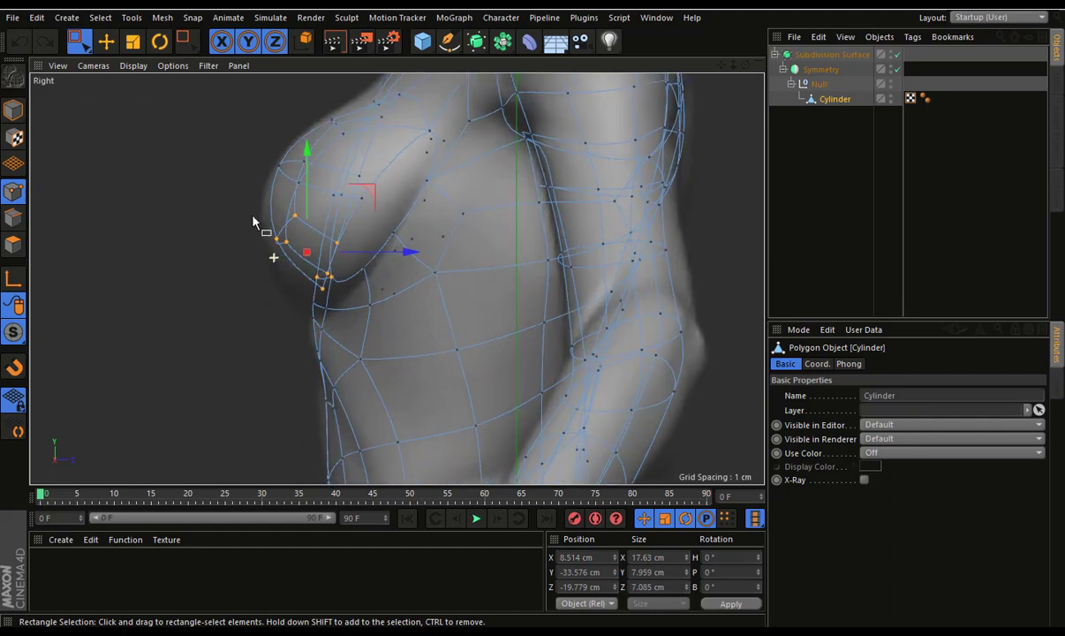
drag(256, 208, 350, 332)
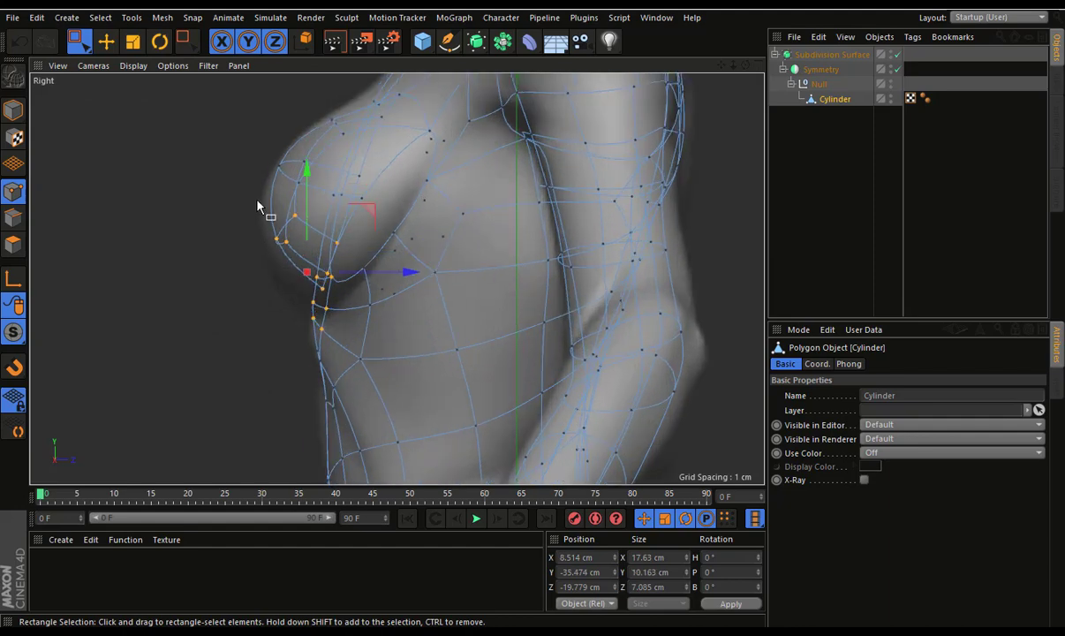
drag(255, 206, 382, 409)
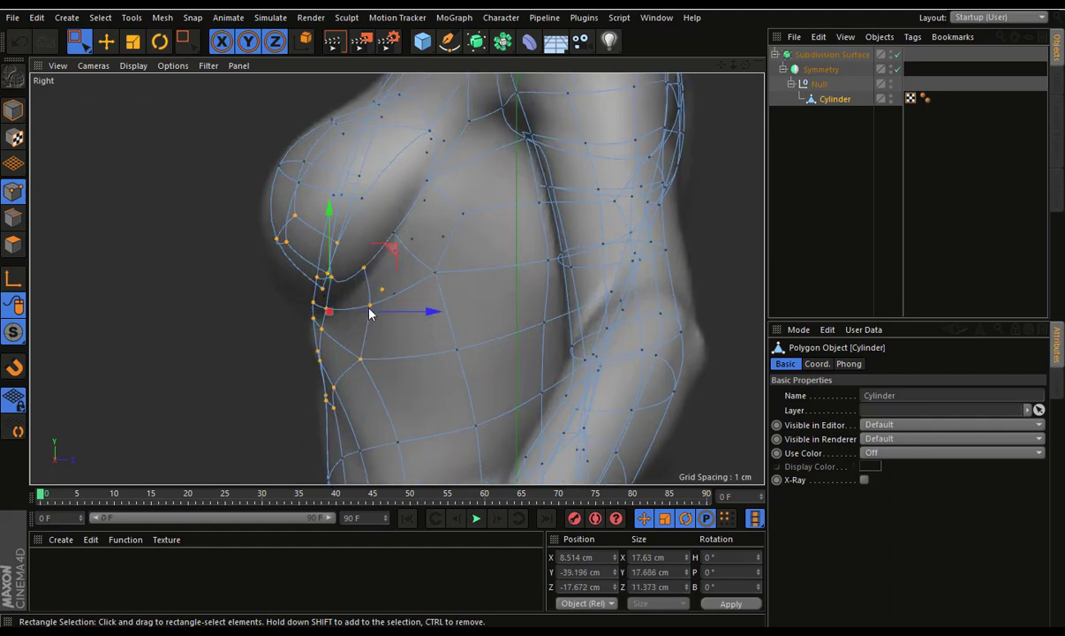
drag(392, 256, 385, 277)
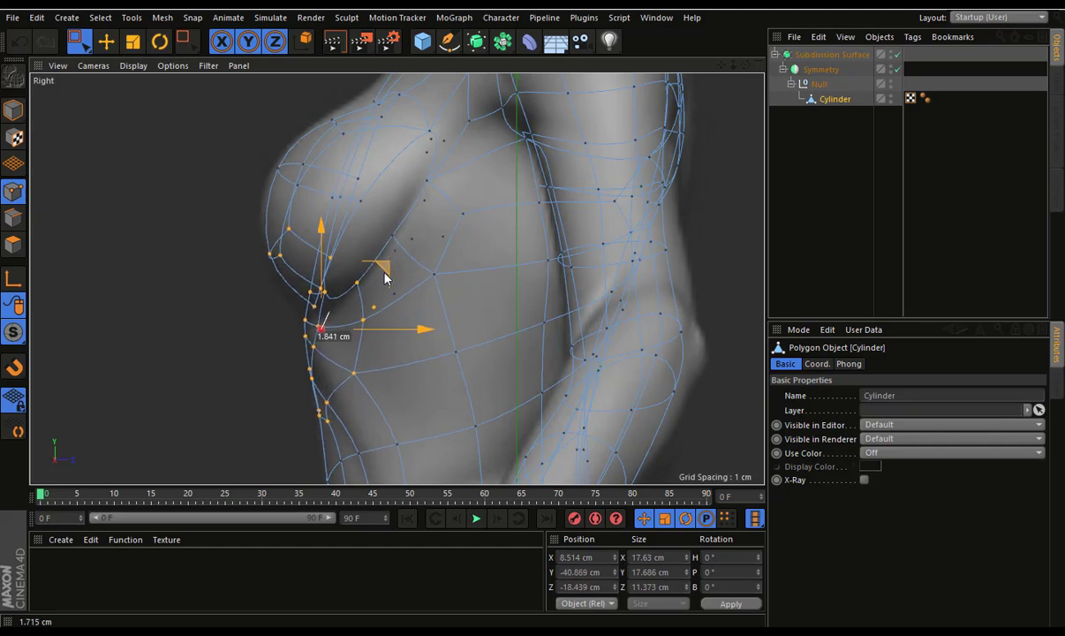
key(ctrl+z)
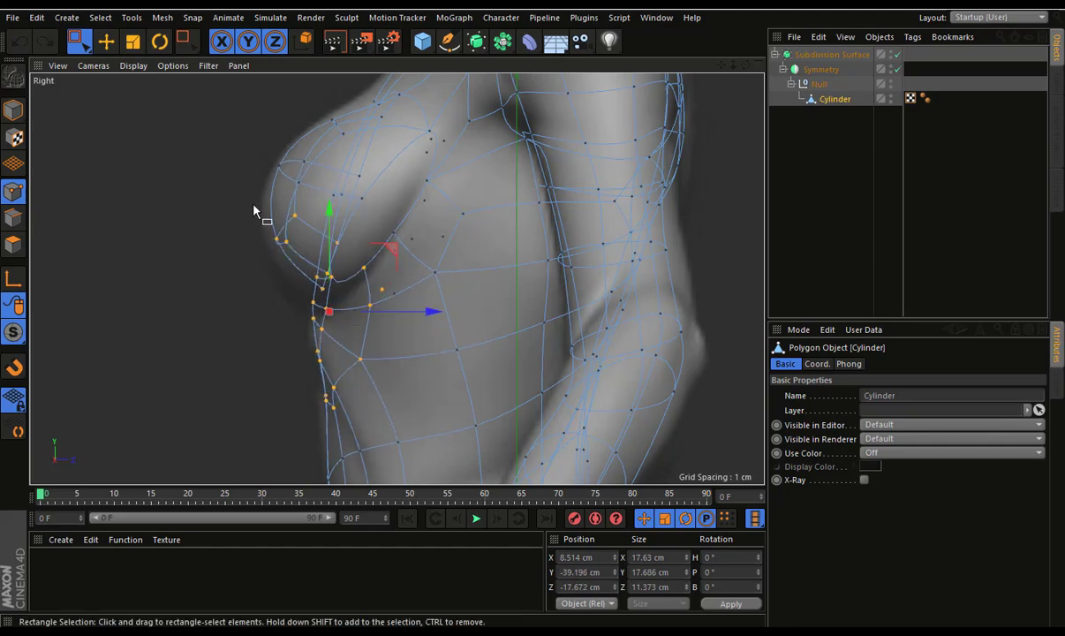
drag(253, 210, 349, 300)
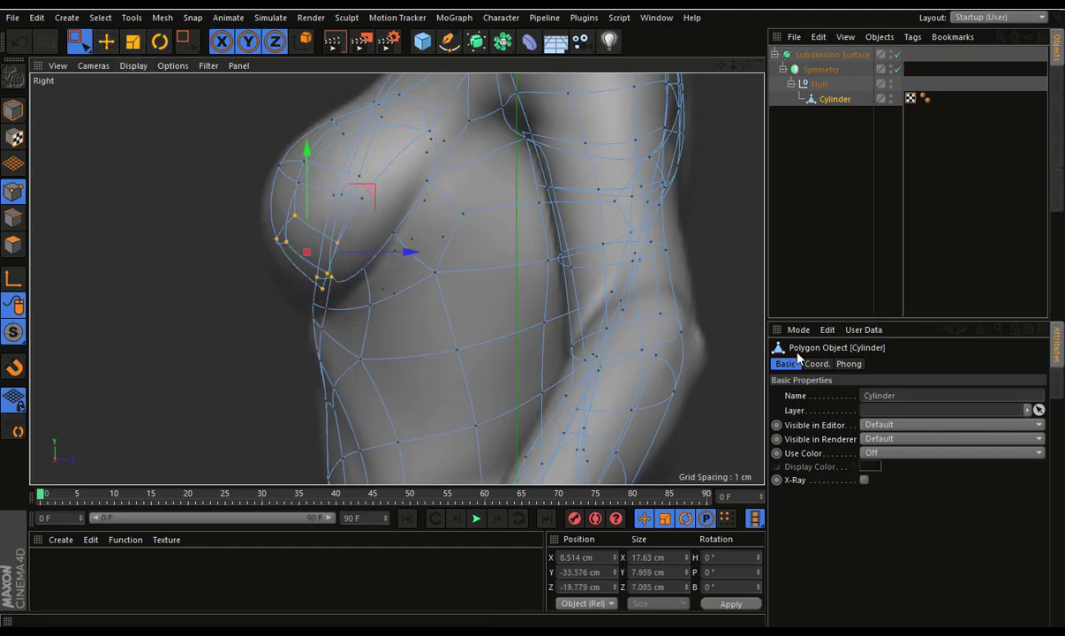
key(e)
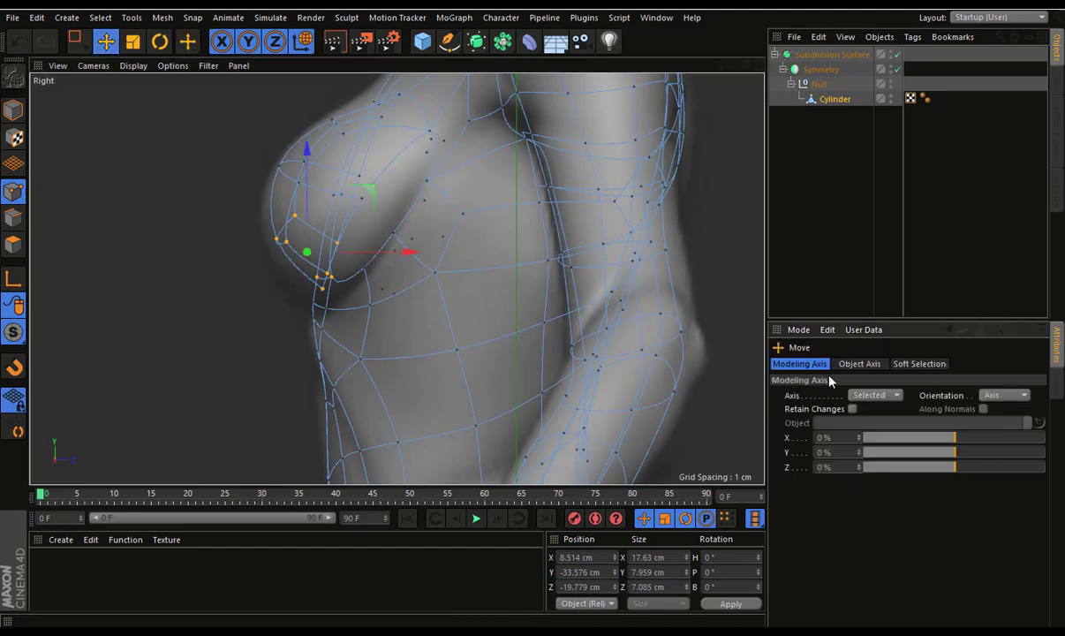
Enable soft selection in the Move tool and pull the breast-tip points down
click(859, 362)
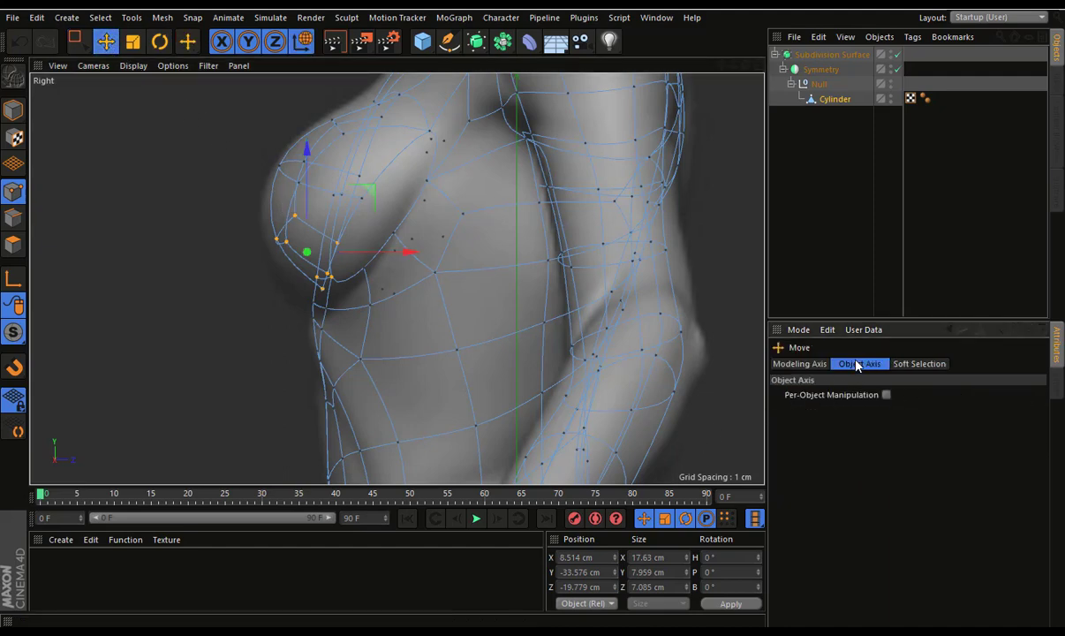
click(914, 363)
drag(230, 303, 221, 320)
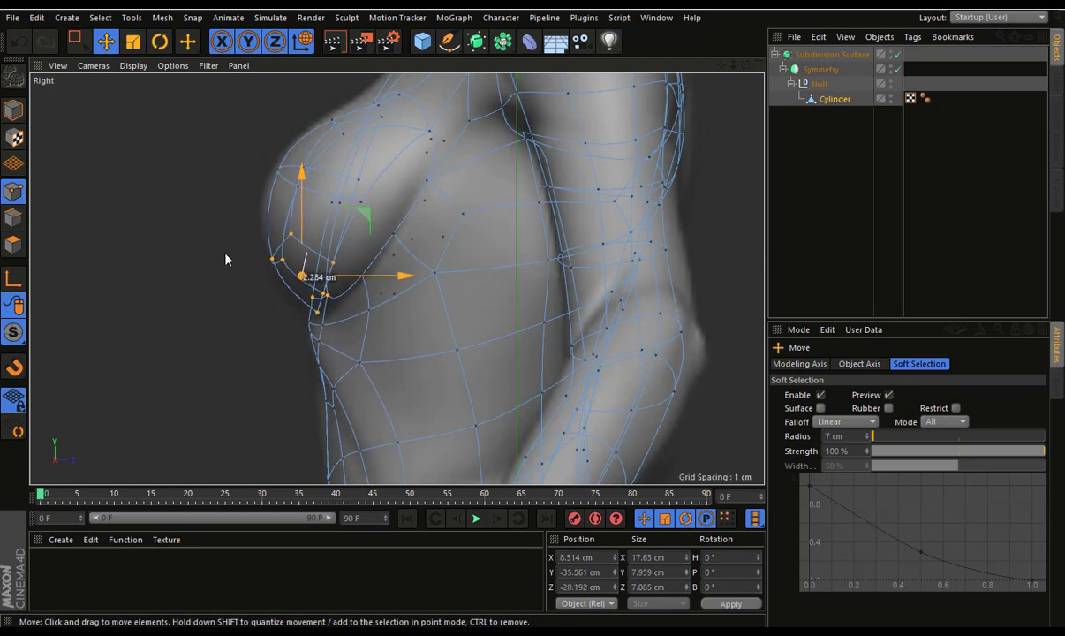
Reselect points along the breast's front and upper outline and nudge them to round the silhouette
drag(76, 40, 129, 85)
click(129, 89)
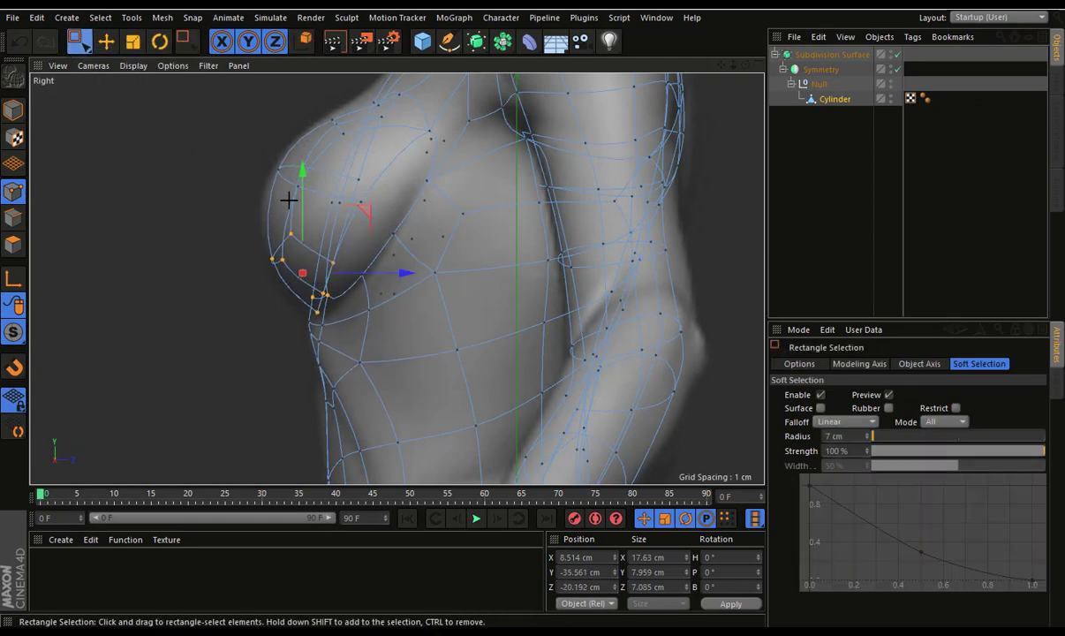
drag(205, 147, 305, 269)
drag(361, 211, 336, 194)
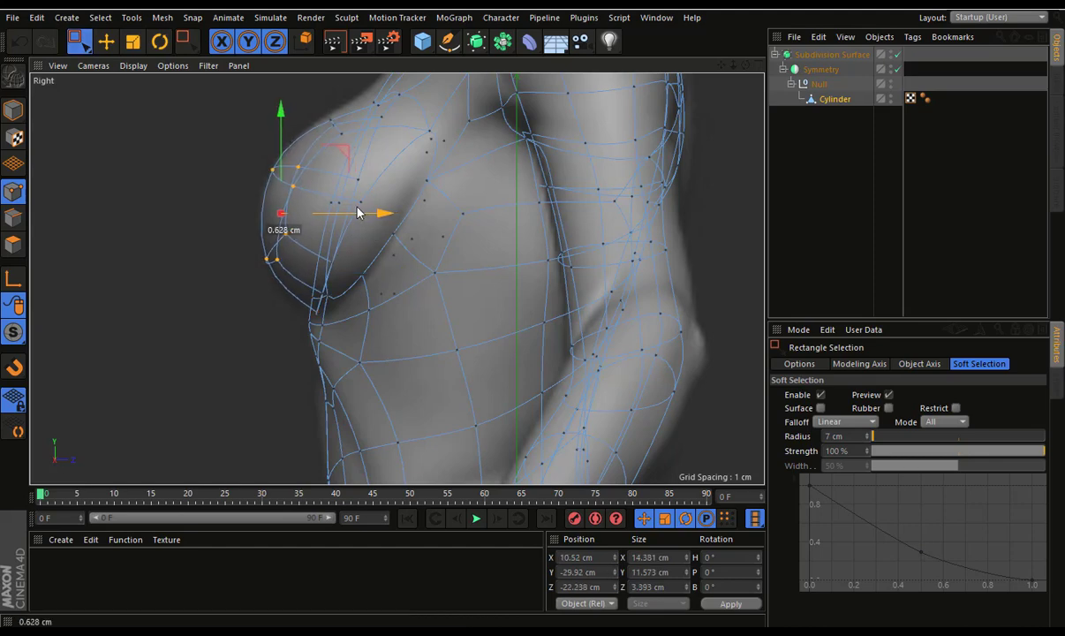
mouse_move(328, 94)
mouse_down()
mouse_move(352, 132)
mouse_move(345, 91)
mouse_up()
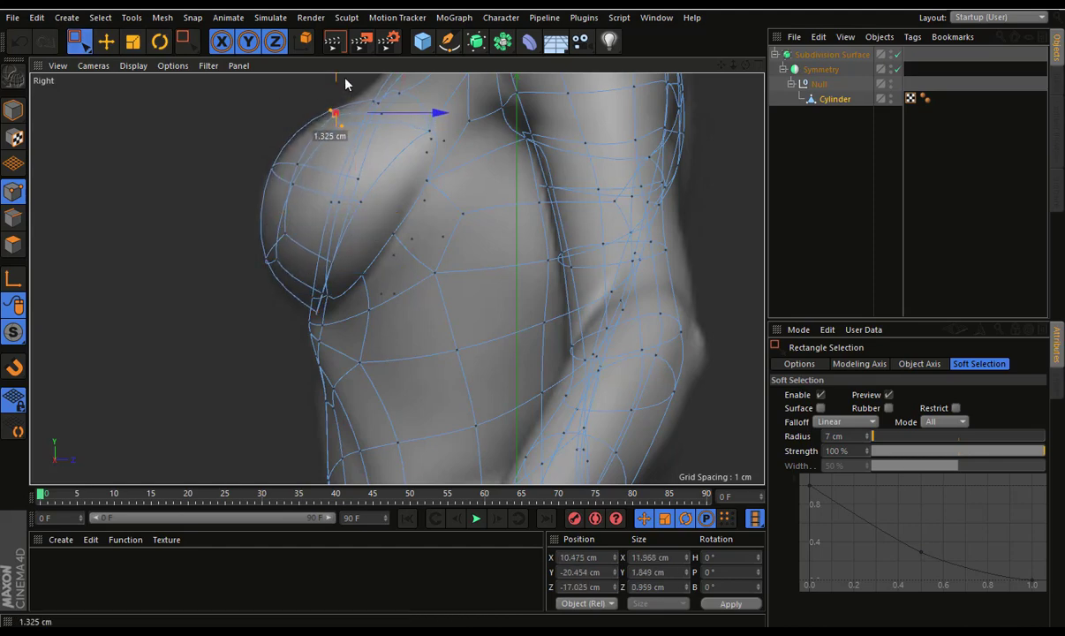
mouse_move(225, 140)
mouse_down()
mouse_move(308, 187)
mouse_move(352, 187)
mouse_up()
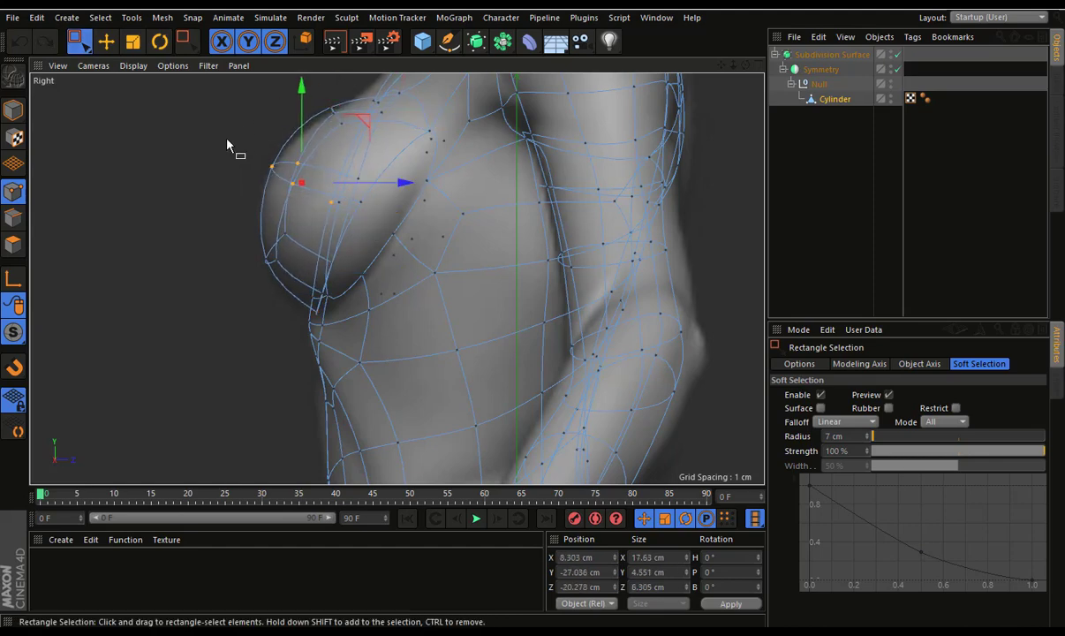
drag(232, 142, 310, 186)
mouse_move(376, 176)
mouse_down()
mouse_move(356, 161)
mouse_move(357, 237)
mouse_up()
drag(322, 164, 371, 227)
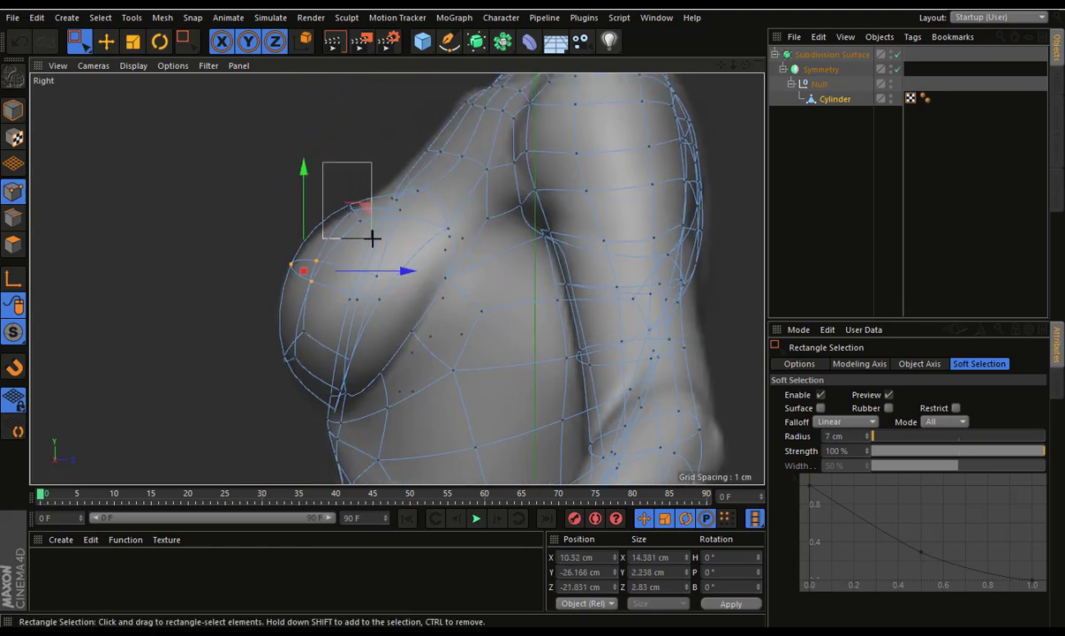
drag(357, 154, 356, 145)
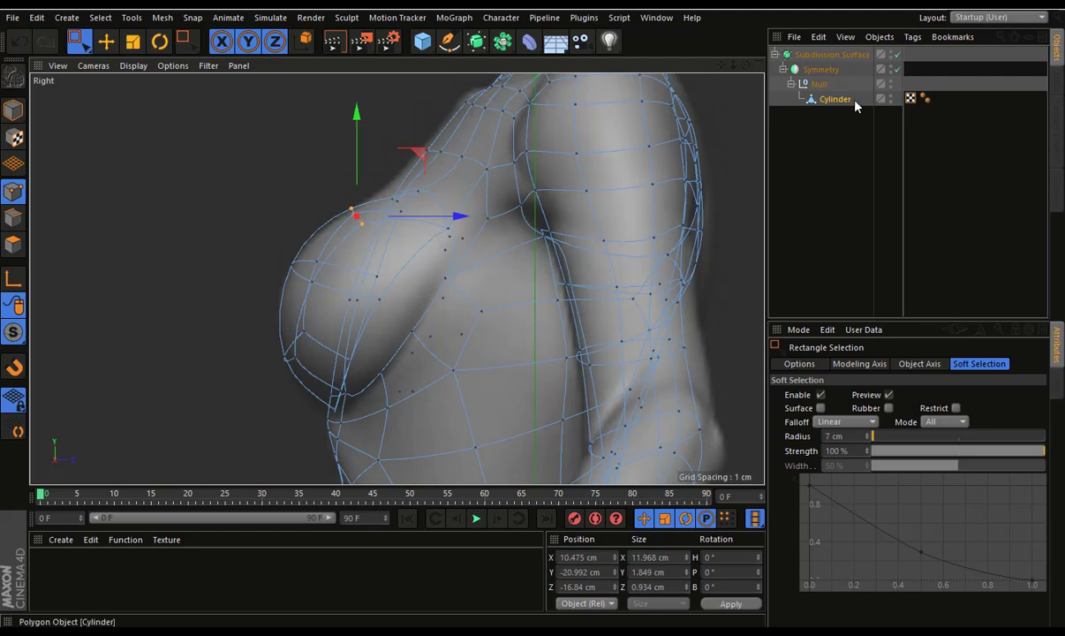
Move Cylinder back to the top level, show only the perspective view, and disable soft selection
drag(830, 98, 782, 103)
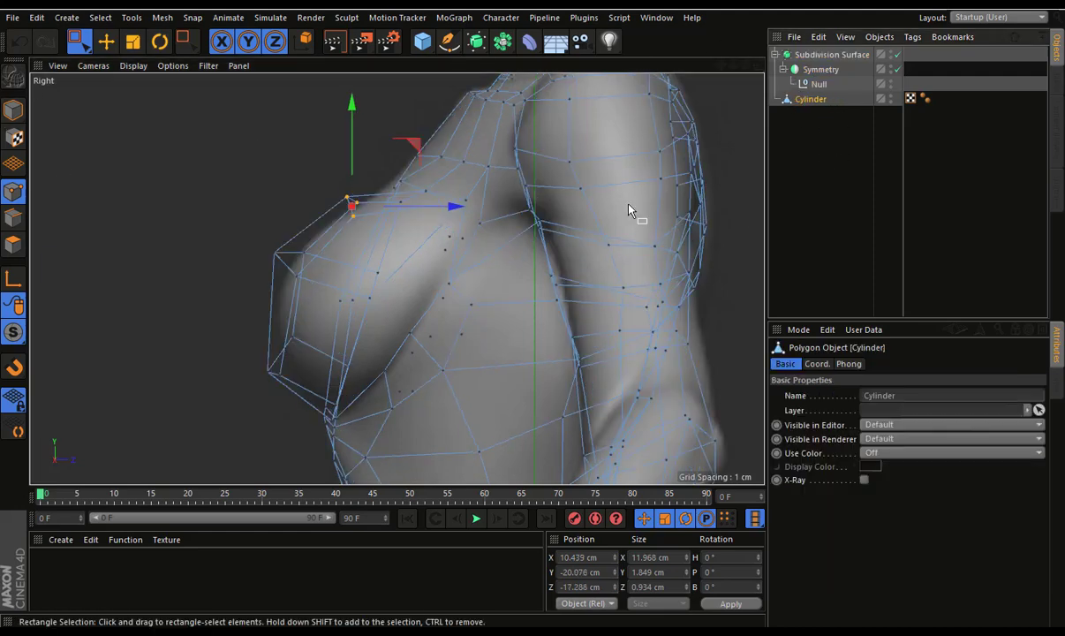
key(F5)
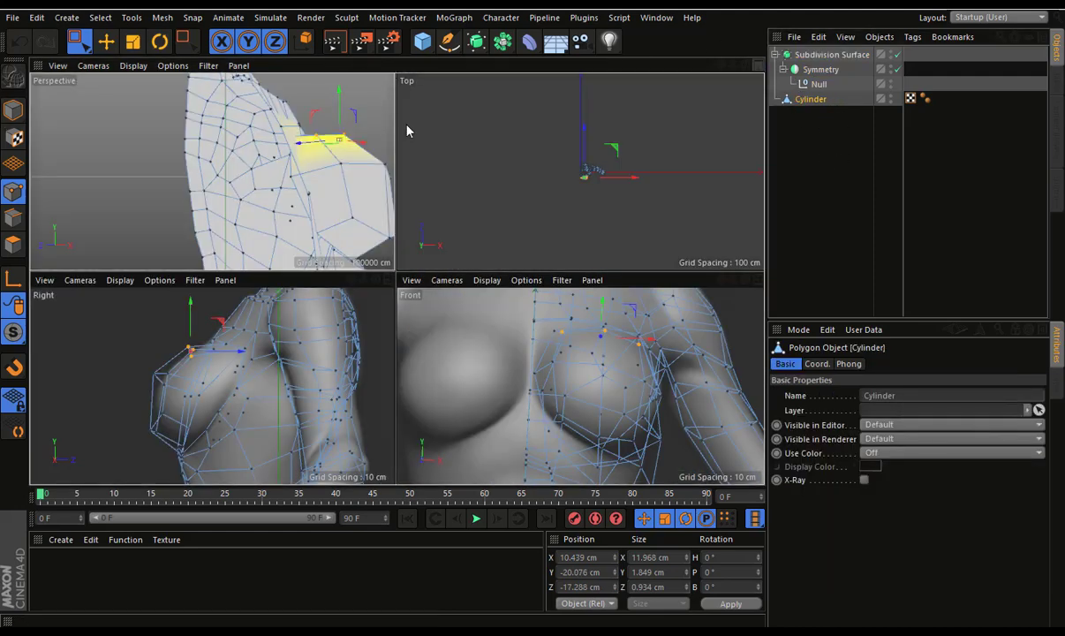
key(F1)
key(e)
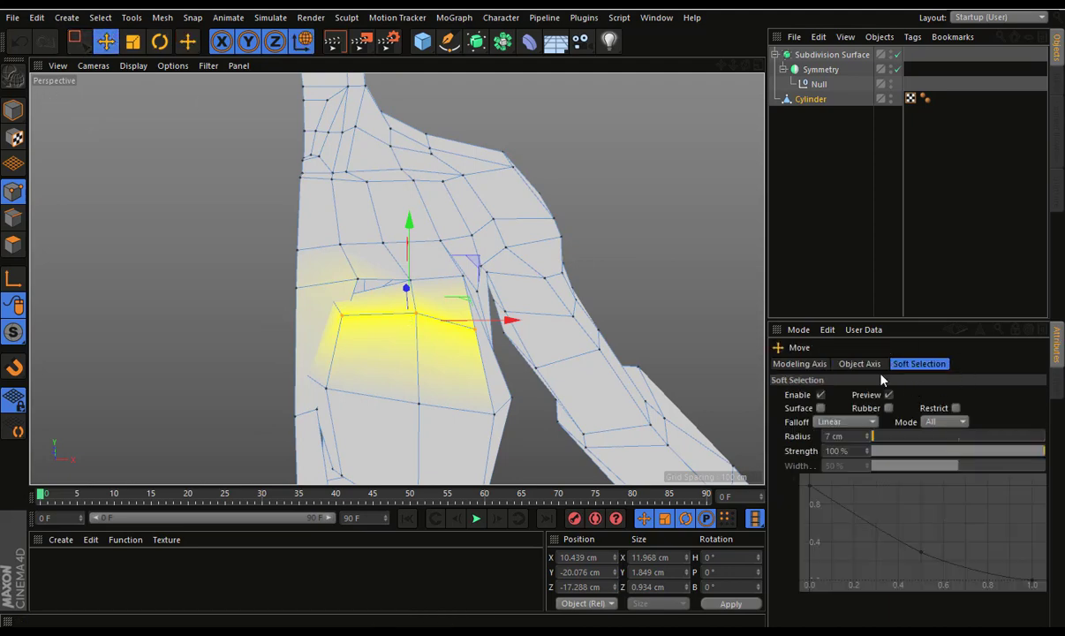
click(820, 395)
mouse_move(464, 299)
alt+mouse_down()
mouse_move(606, 266)
mouse_move(584, 283)
mouse_move(571, 265)
mouse_move(578, 259)
alt+mouse_up()
Start stitching the breast's lower edges to the chest with Stitch and Sew, undoing one stitch
right_click(579, 260)
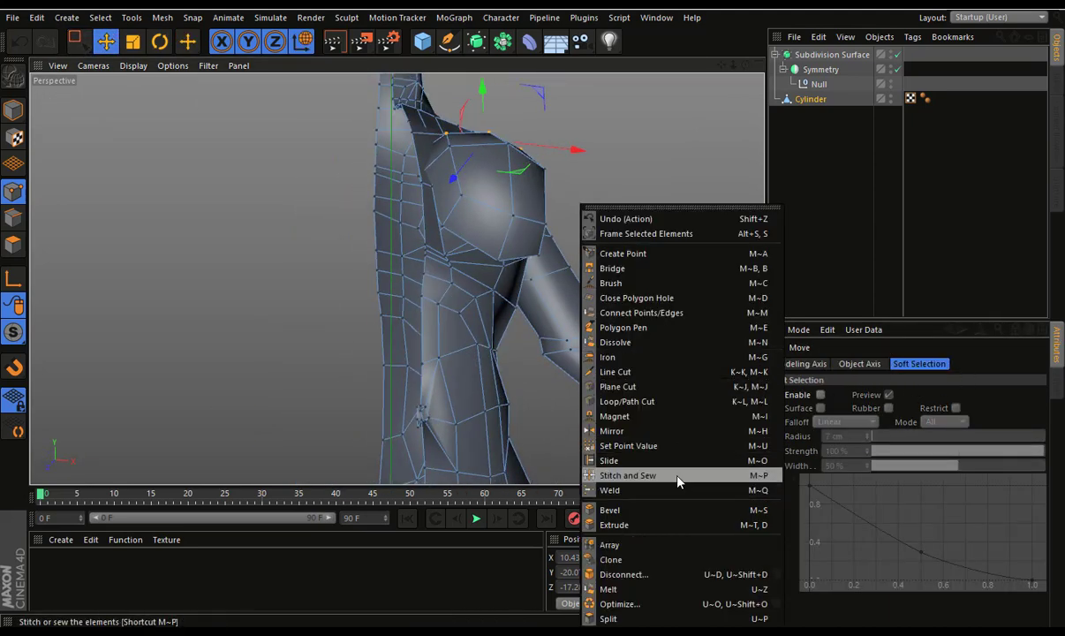
click(676, 476)
mouse_move(439, 259)
alt+mouse_down()
mouse_move(608, 218)
mouse_move(544, 140)
mouse_move(487, 205)
alt+mouse_up()
click(75, 38)
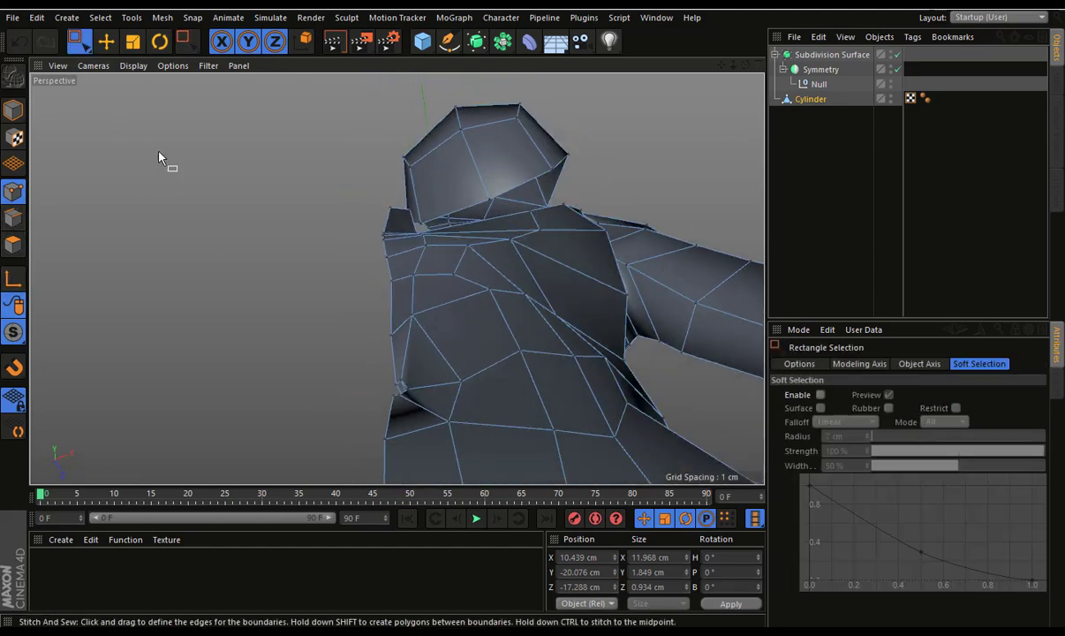
key(space)
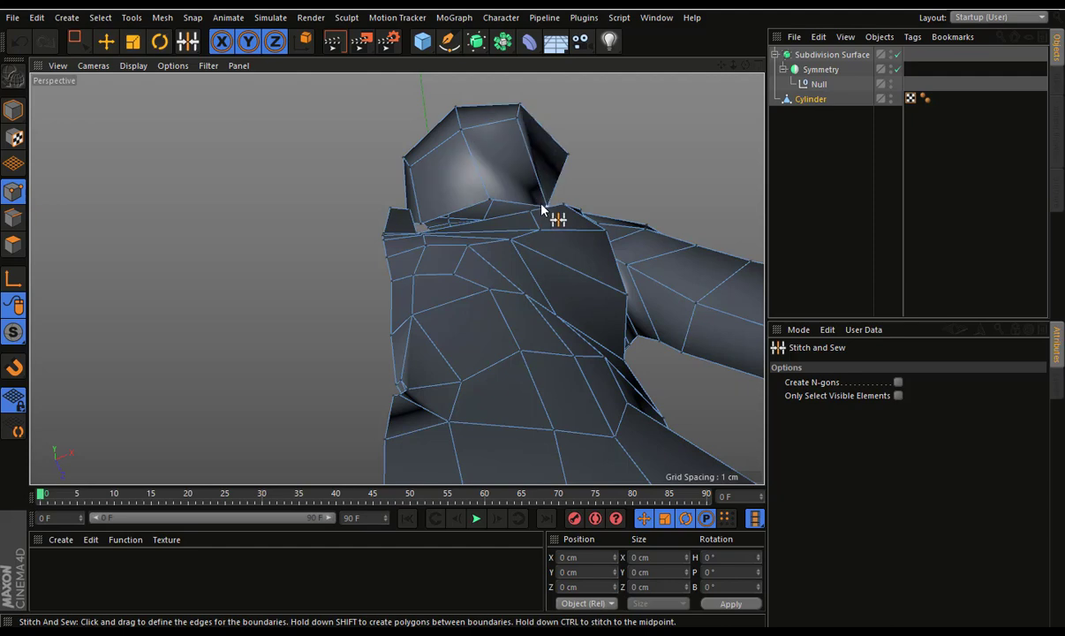
key(space)
alt+right_drag(610, 191, 574, 254)
alt+drag(629, 206, 585, 254)
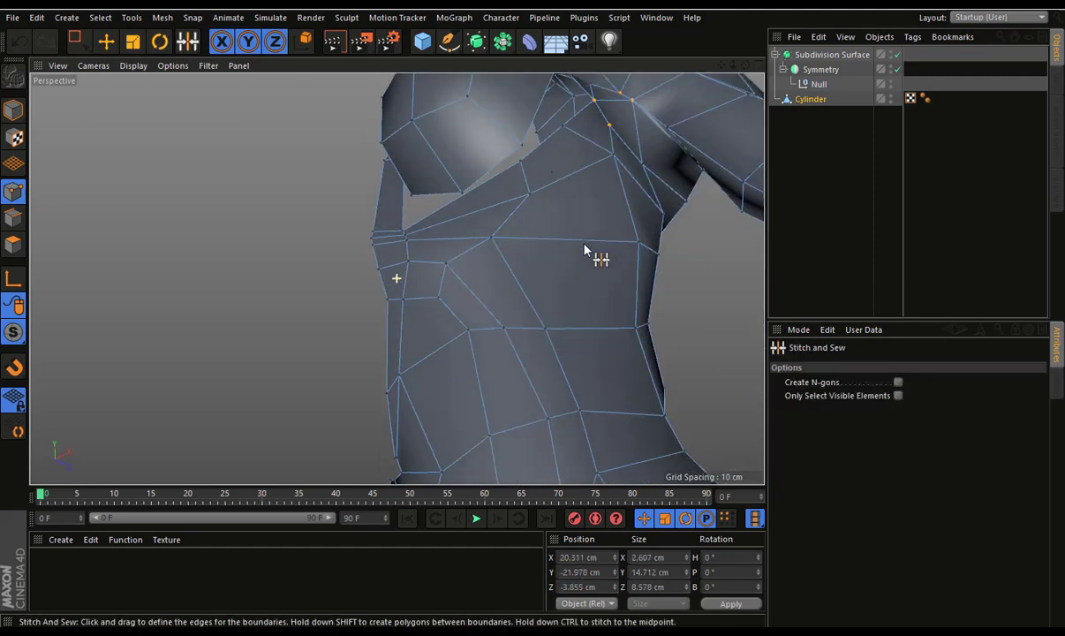
key(space)
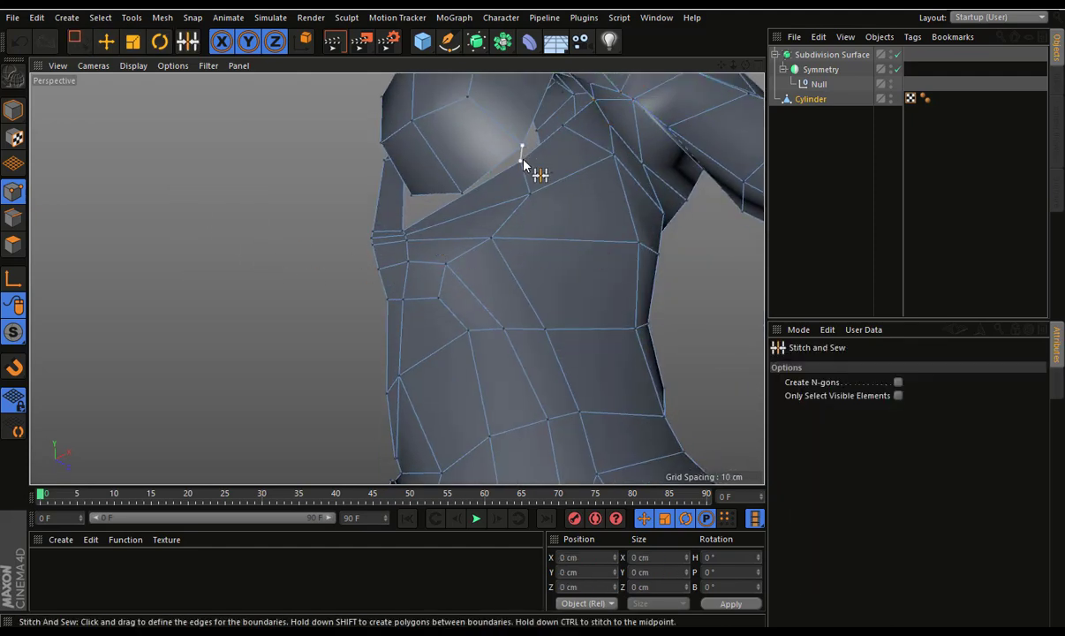
mouse_move(523, 163)
alt+mouse_down()
mouse_move(475, 209)
mouse_move(552, 238)
mouse_move(546, 175)
mouse_move(506, 134)
mouse_move(408, 202)
mouse_move(466, 194)
alt+mouse_up()
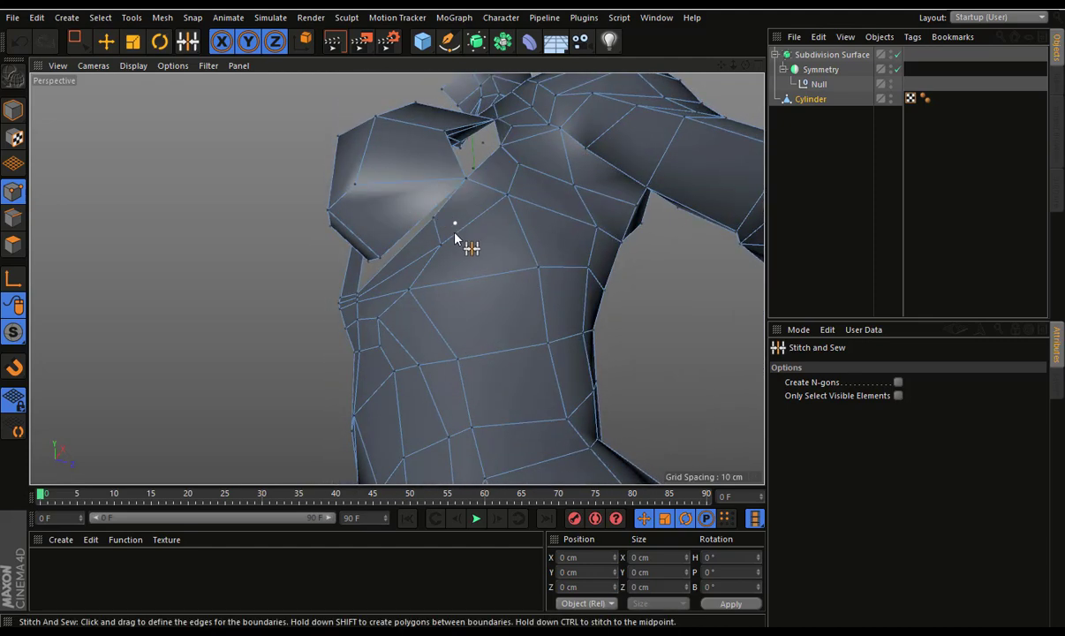
key(ctrl+z)
alt+drag(430, 247, 557, 273)
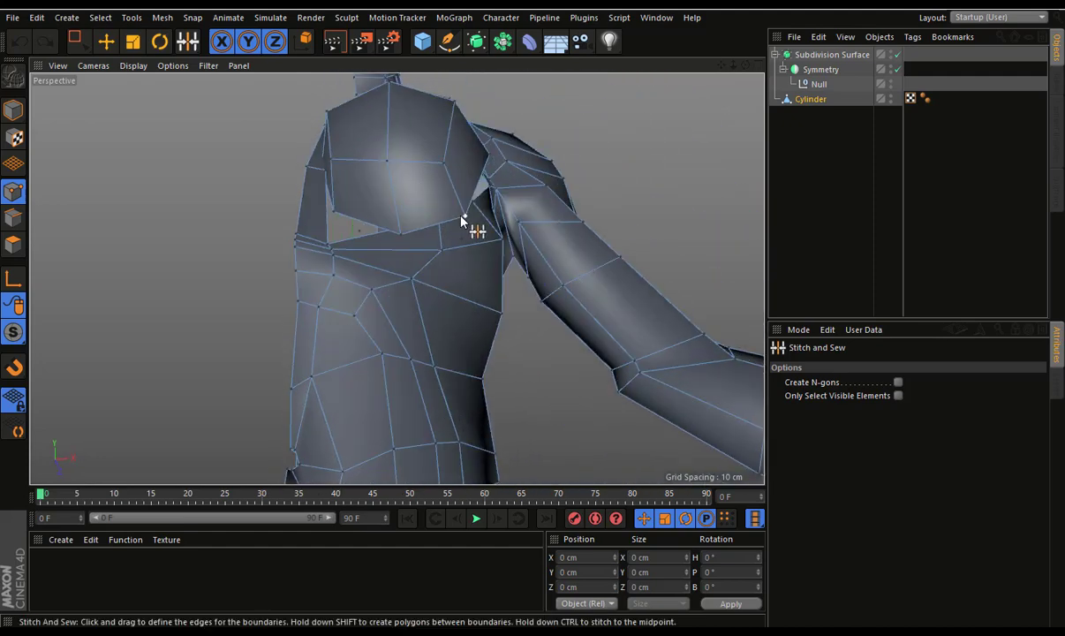
Cut a new edge loop across the breast with the Loop/Path Cut tool
key(m)
key(l)
click(456, 203)
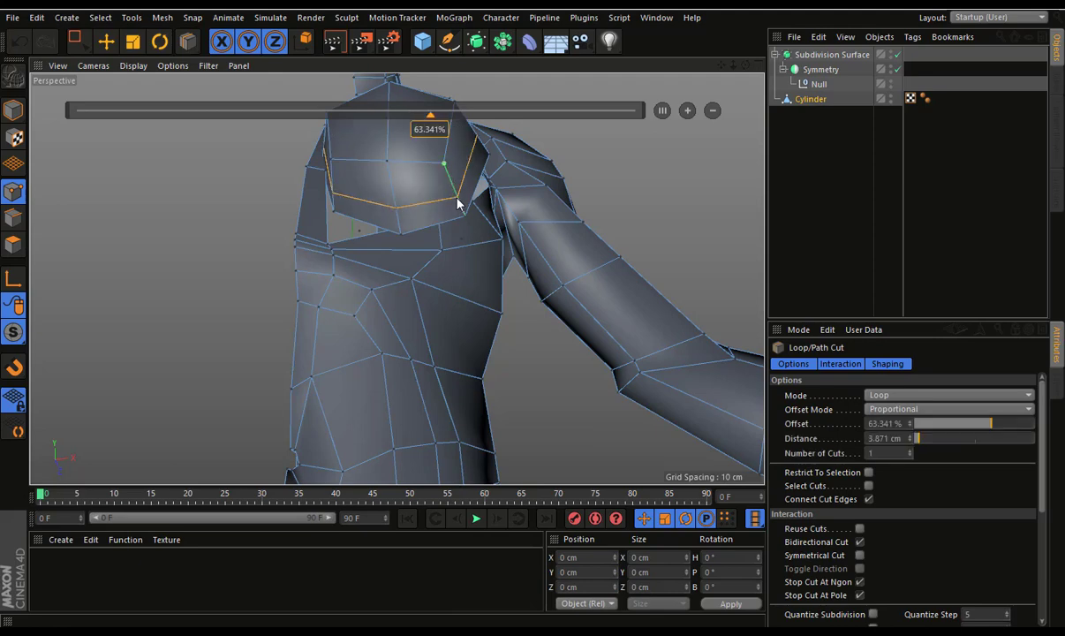
click(107, 42)
mouse_move(353, 225)
alt+mouse_down()
mouse_move(368, 238)
mouse_move(338, 250)
alt+mouse_up()
Resume sewing the breast's lower border into the chest mesh with Stitch and Sew
key(m)
click(379, 475)
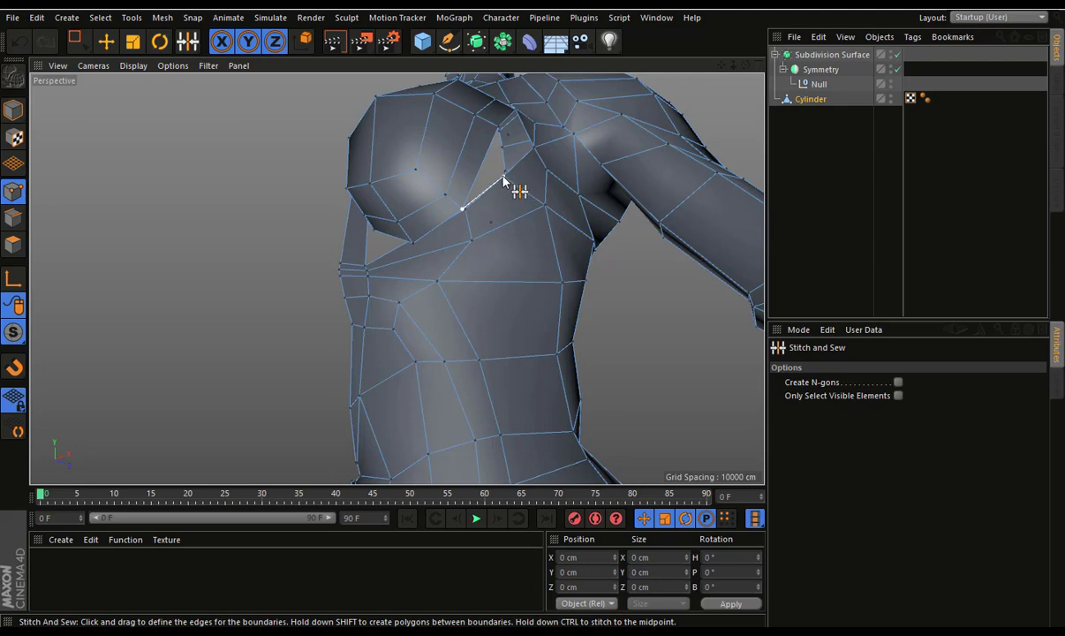
alt+drag(482, 231, 419, 221)
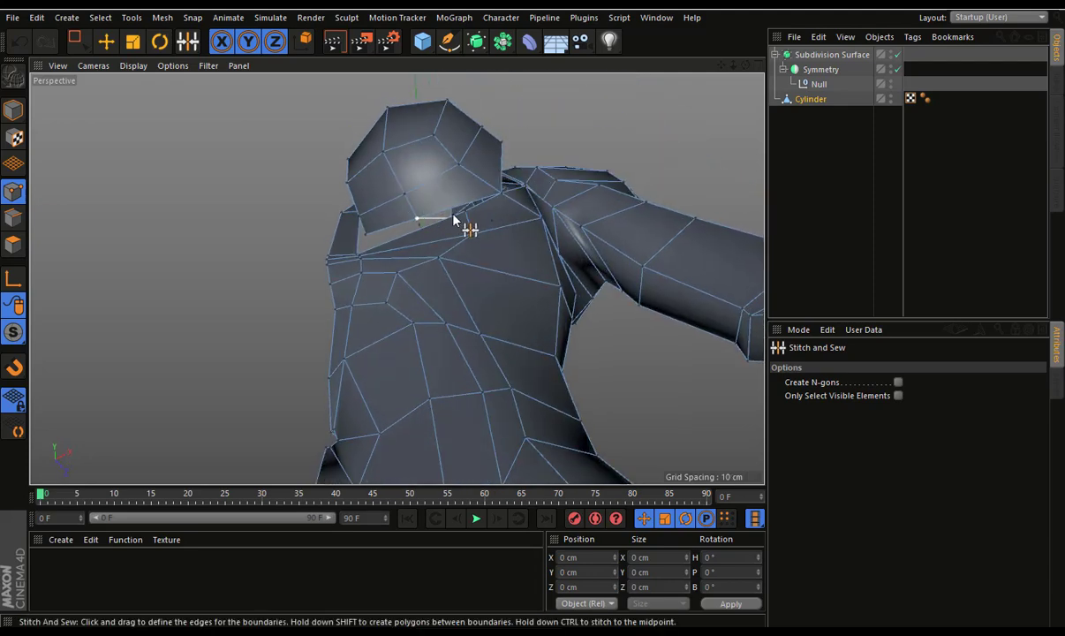
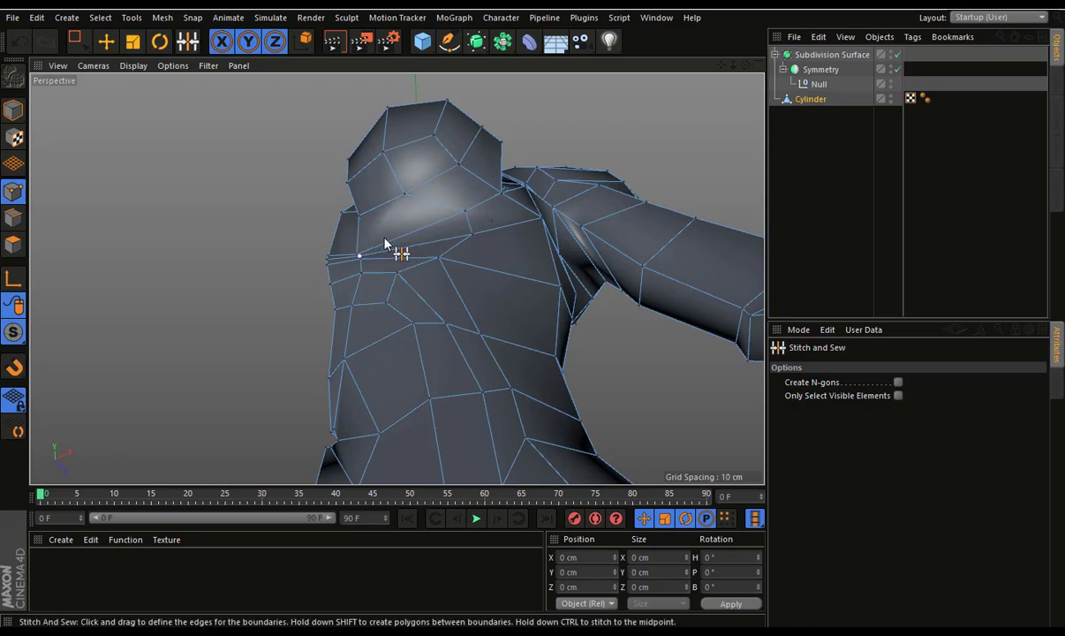
Fill the open hole in the chest with a bridged polygon, then switch back to Move
mouse_move(361, 254)
alt+mouse_down()
mouse_move(474, 219)
mouse_move(605, 368)
mouse_move(578, 423)
mouse_move(423, 242)
mouse_move(340, 259)
mouse_move(416, 238)
alt+mouse_up()
mouse_move(440, 150)
alt+mouse_down()
mouse_move(578, 138)
mouse_move(525, 124)
mouse_move(210, 178)
mouse_move(88, 123)
mouse_move(121, 166)
mouse_move(91, 117)
mouse_move(99, 124)
alt+mouse_up()
right_click(101, 129)
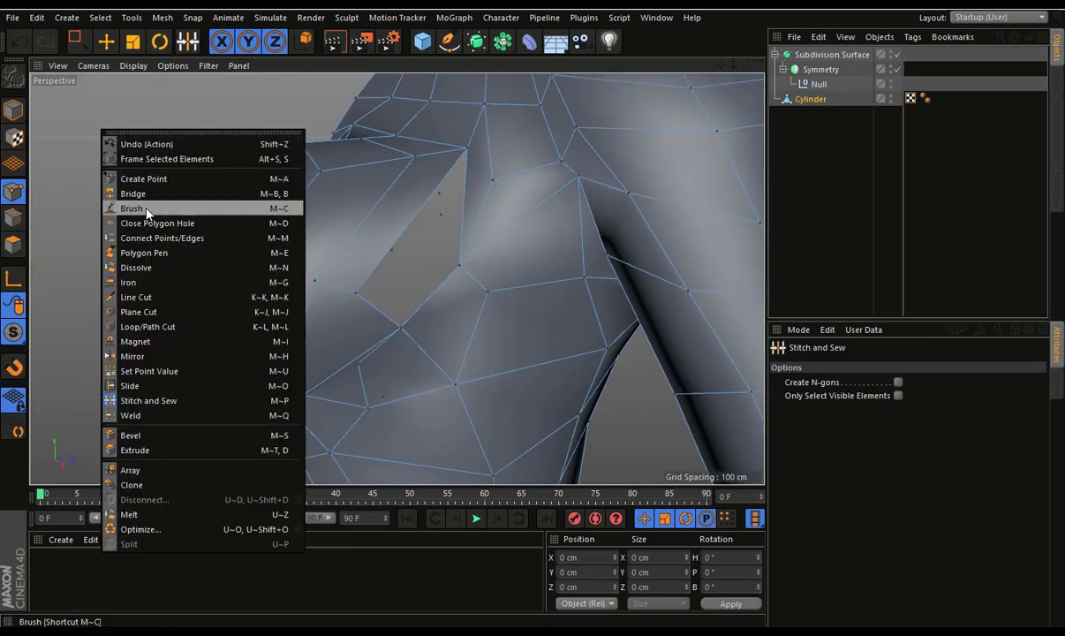
click(147, 212)
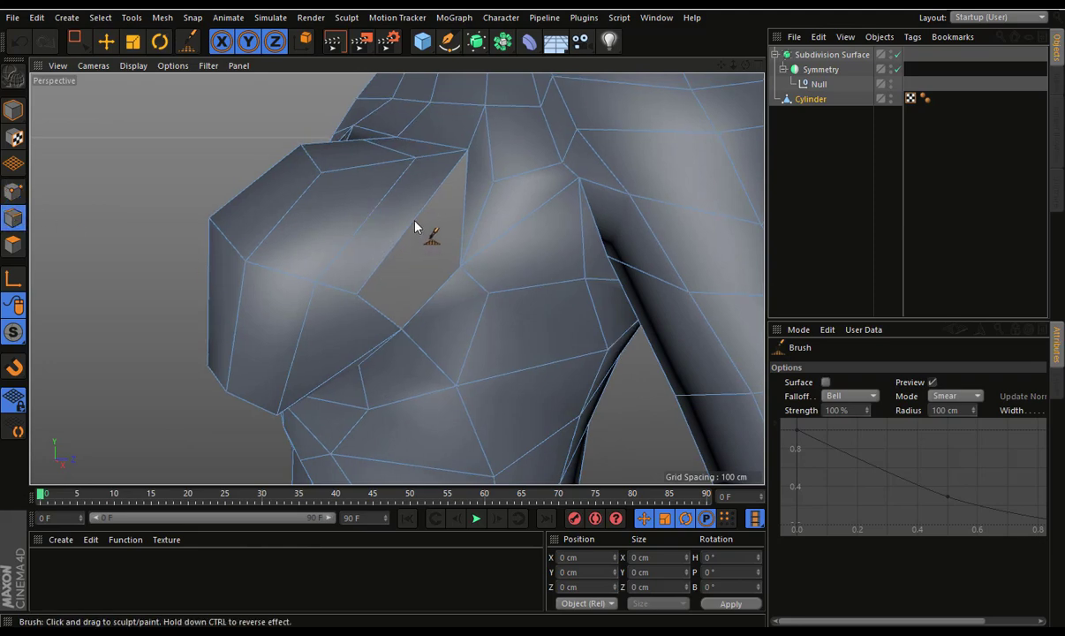
click(187, 40)
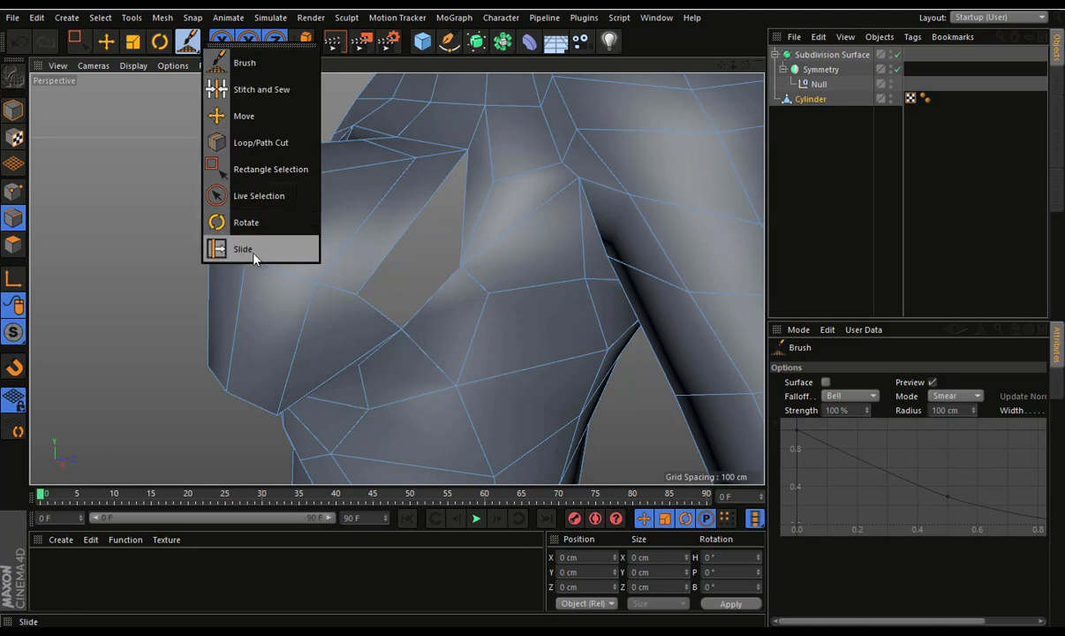
right_click(105, 180)
click(210, 263)
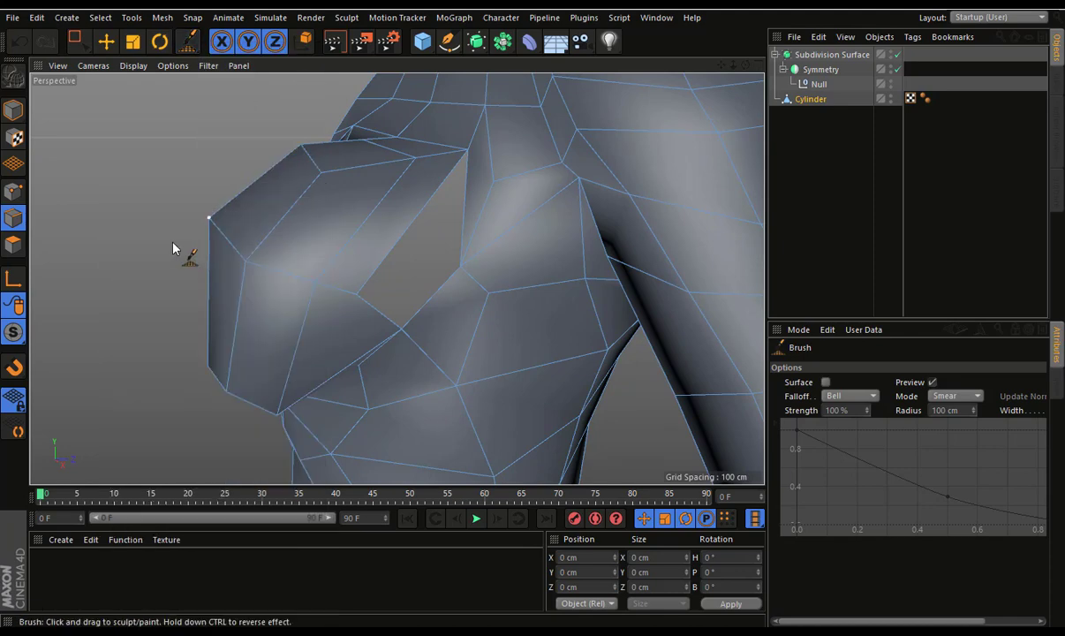
right_click(162, 227)
click(212, 247)
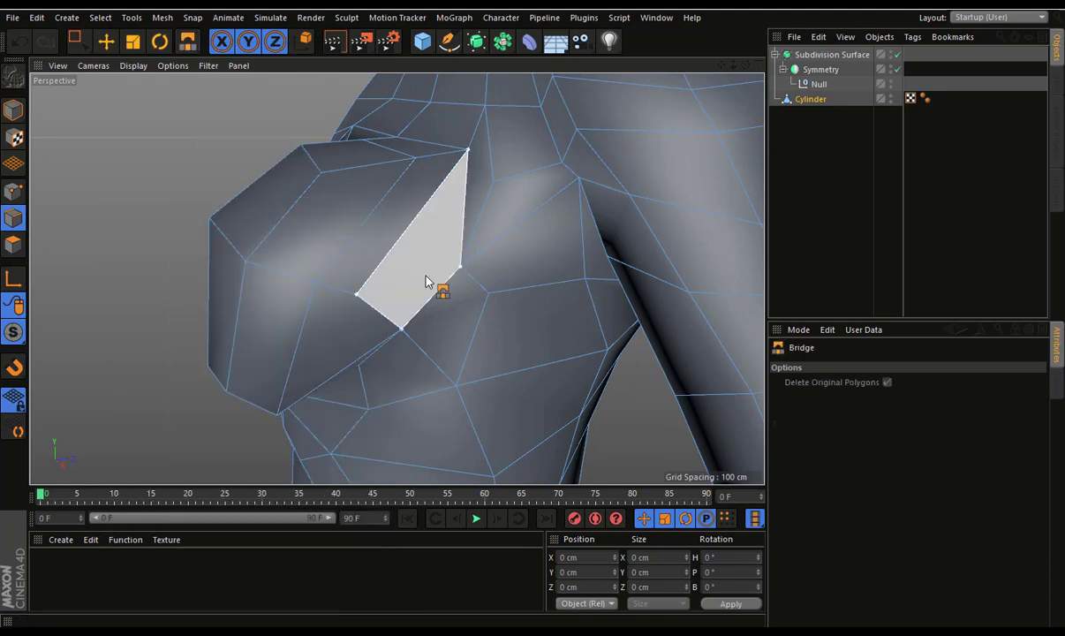
drag(371, 229, 401, 259)
mouse_move(430, 298)
alt+mouse_down()
mouse_move(639, 265)
mouse_move(200, 146)
alt+mouse_up()
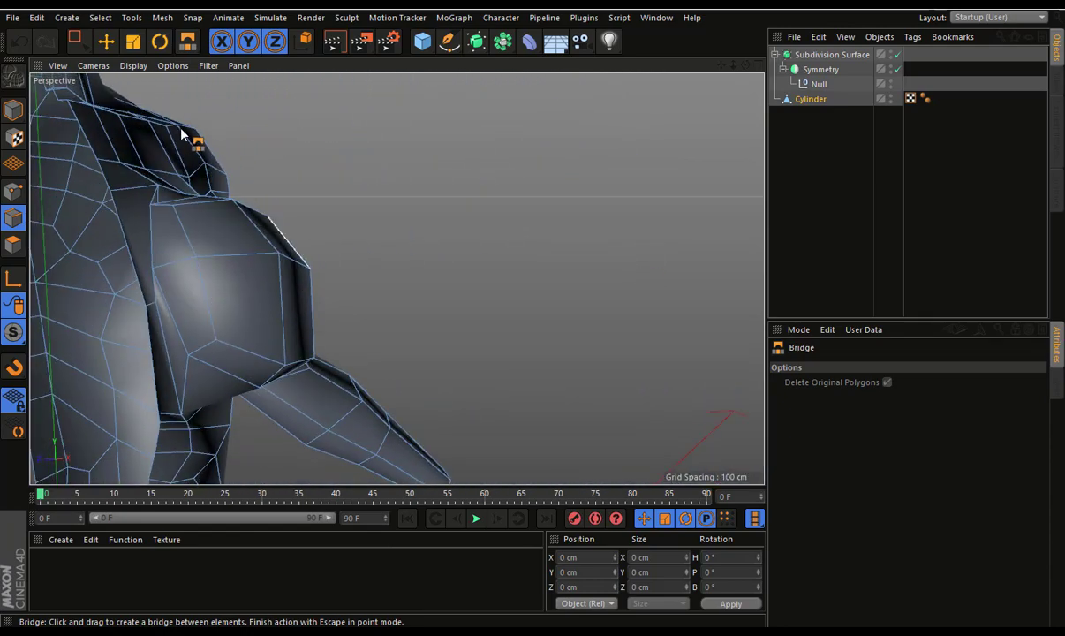
click(105, 40)
Deselect everything and orbit round to view the figure from behind
alt+drag(194, 194, 364, 191)
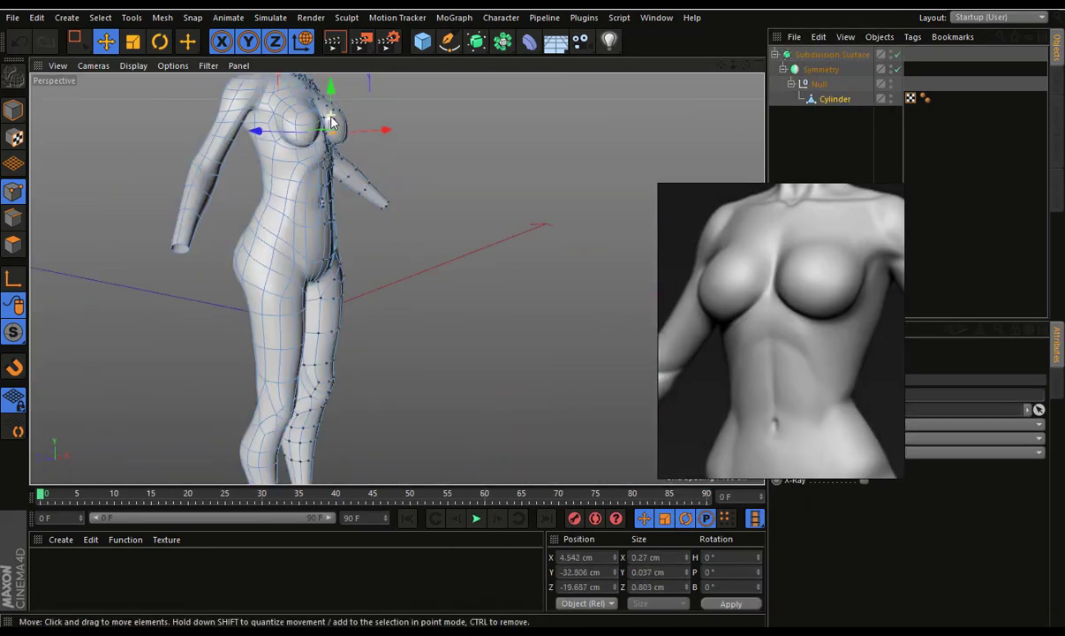
alt+drag(578, 180, 724, 181)
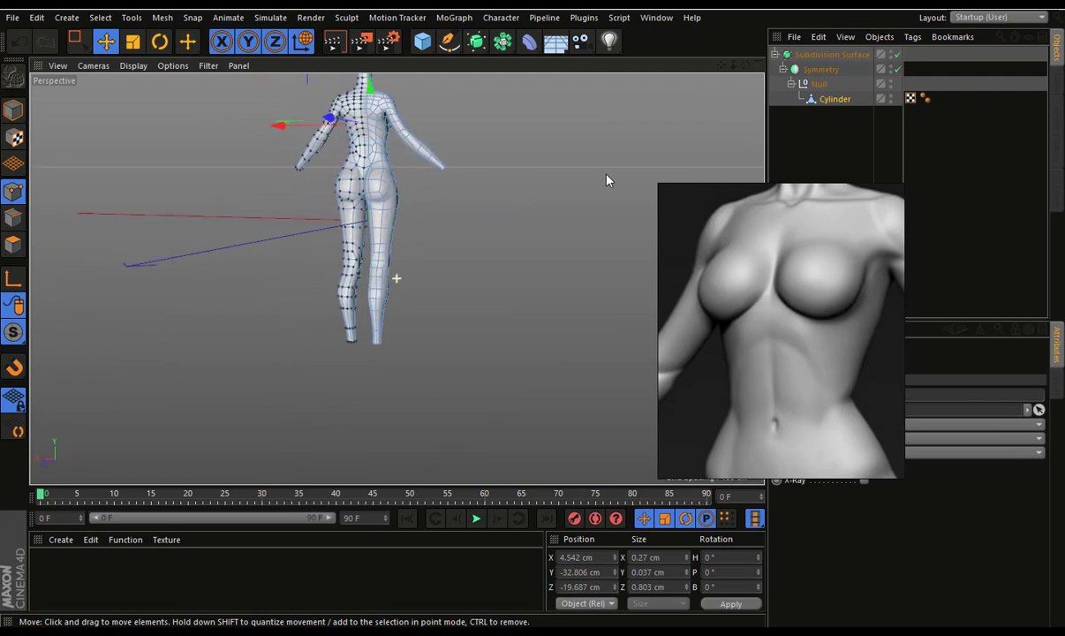
click(829, 157)
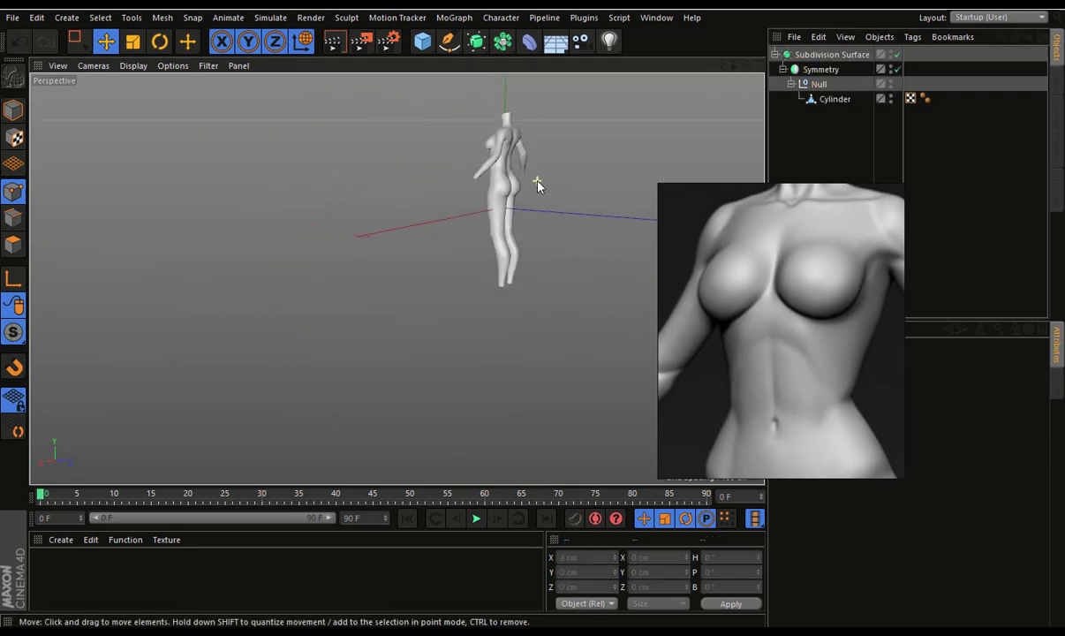
alt+drag(537, 183, 209, 194)
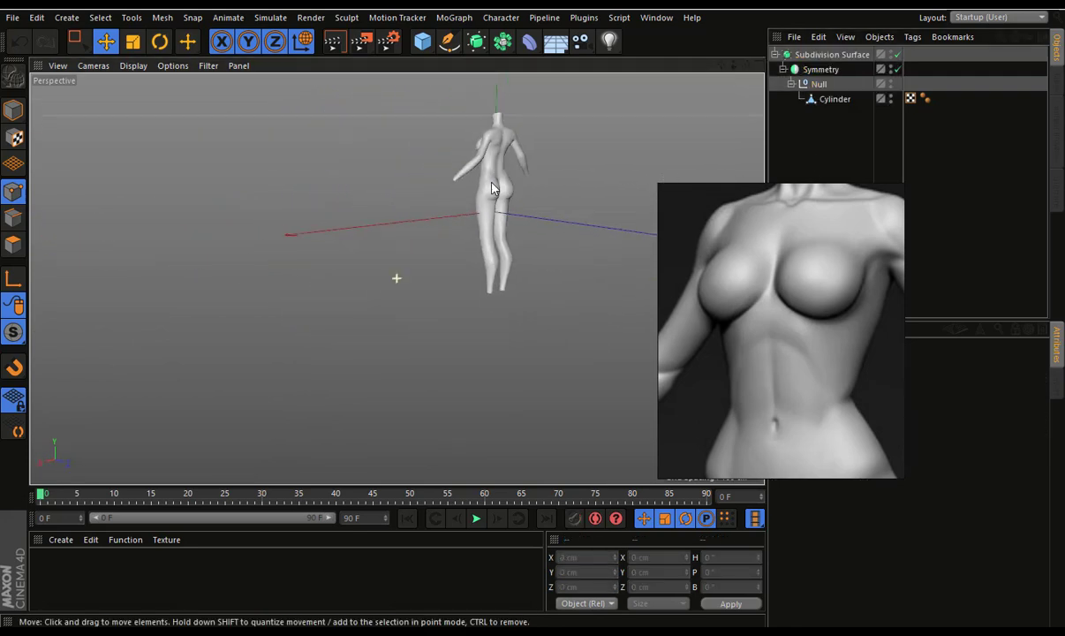
Set the viewport to Gouraud Shading (Lines) and zoom in on the figure
click(134, 66)
click(177, 99)
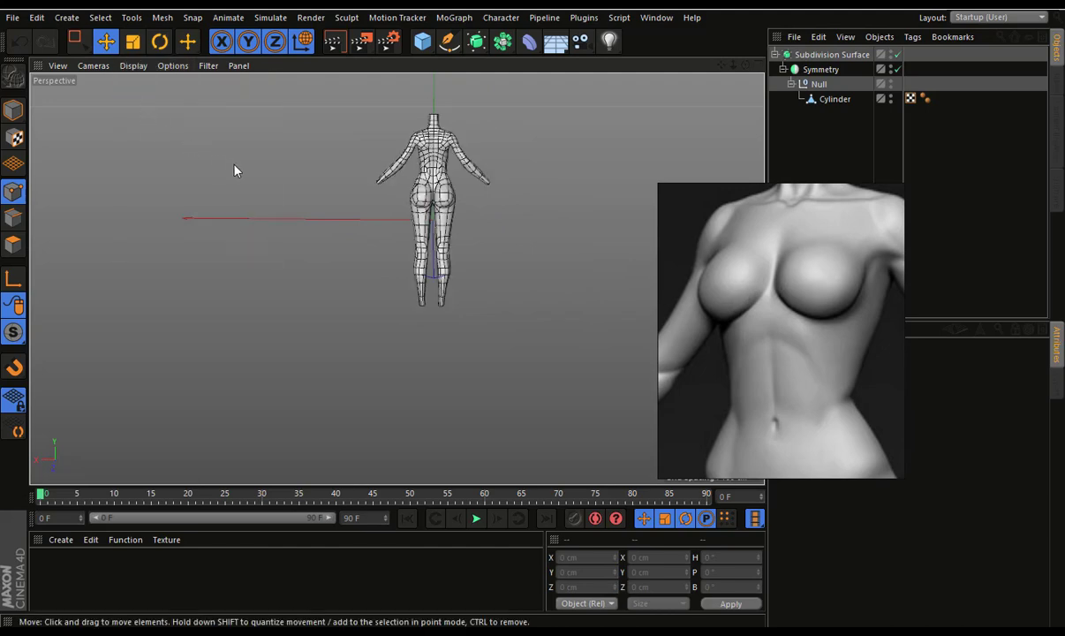
scroll(441, 192, up, 2)
scroll(445, 216, up, 1)
scroll(452, 238, up, 1)
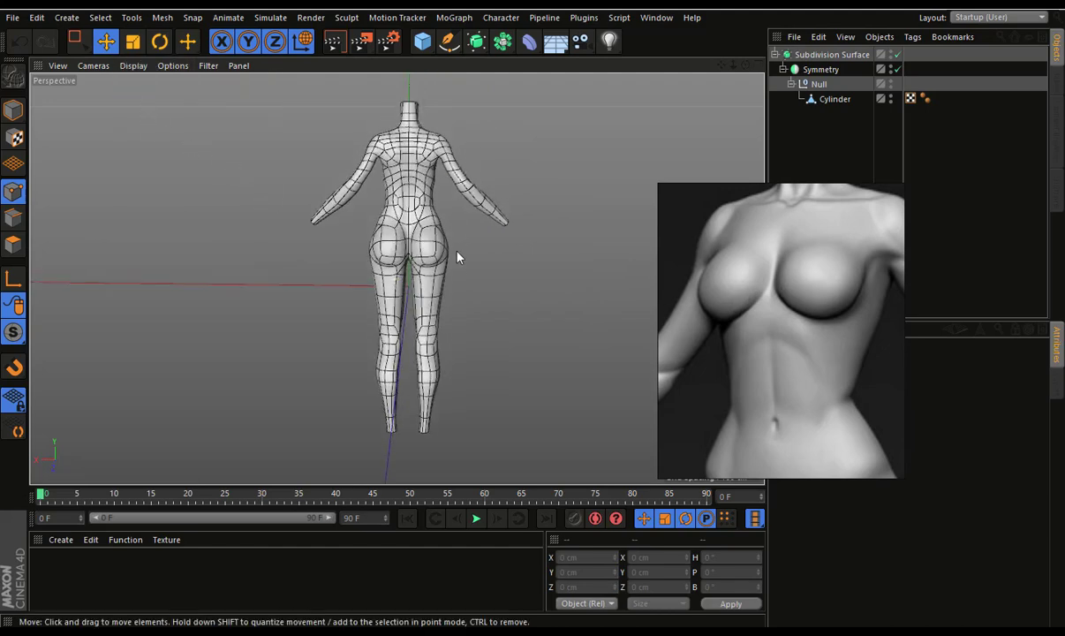
scroll(468, 256, up, 1)
Select the Cylinder body mesh and orbit to inspect the back in profile
mouse_move(480, 262)
alt+mouse_down()
mouse_move(618, 240)
mouse_move(694, 213)
mouse_move(750, 212)
alt+mouse_up()
alt+drag(397, 278, 396, 278)
scroll(397, 278, up, 1)
scroll(414, 233, up, 3)
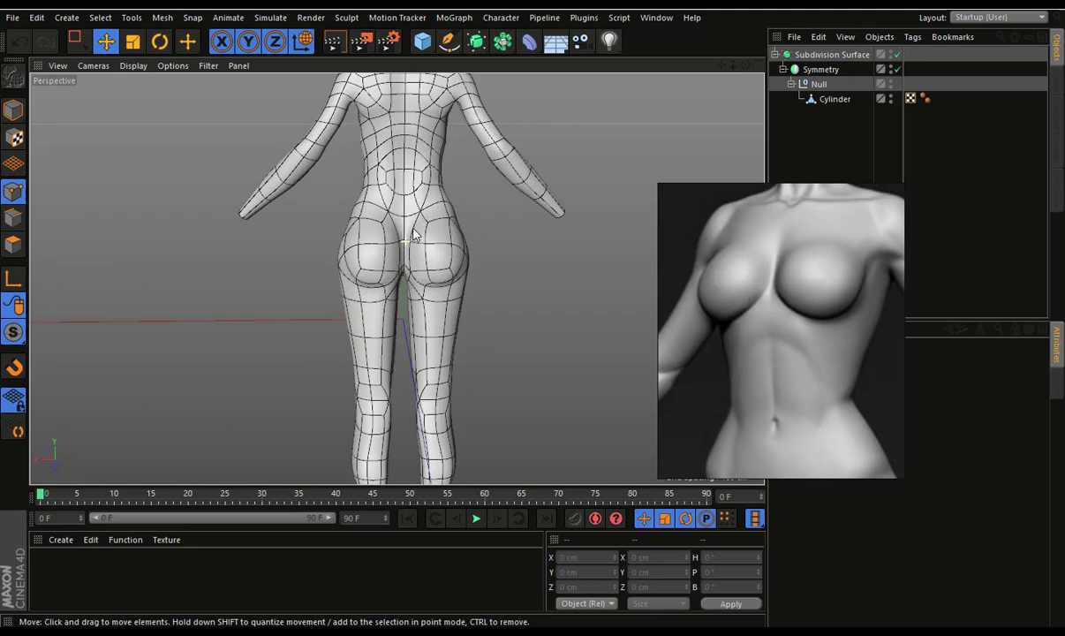
click(834, 99)
mouse_move(664, 162)
alt+mouse_down()
mouse_move(673, 168)
mouse_move(359, 114)
mouse_move(538, 143)
mouse_move(371, 147)
mouse_move(536, 137)
mouse_move(457, 153)
alt+mouse_up()
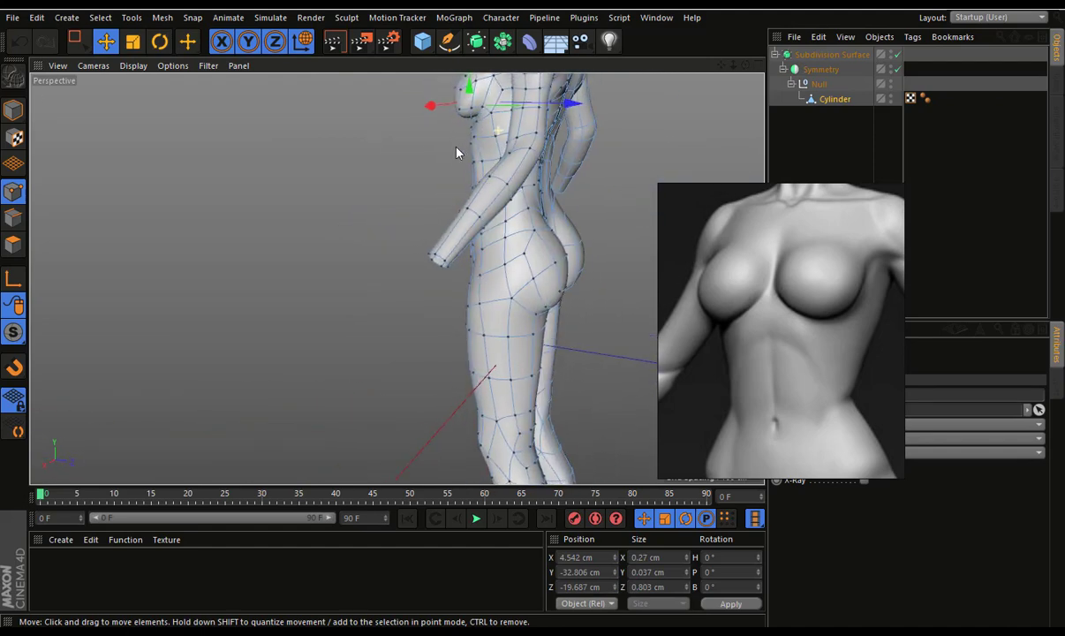
mouse_move(521, 203)
alt+mouse_down()
mouse_move(405, 209)
mouse_move(409, 222)
mouse_move(508, 207)
mouse_move(426, 185)
mouse_move(526, 183)
alt+mouse_up()
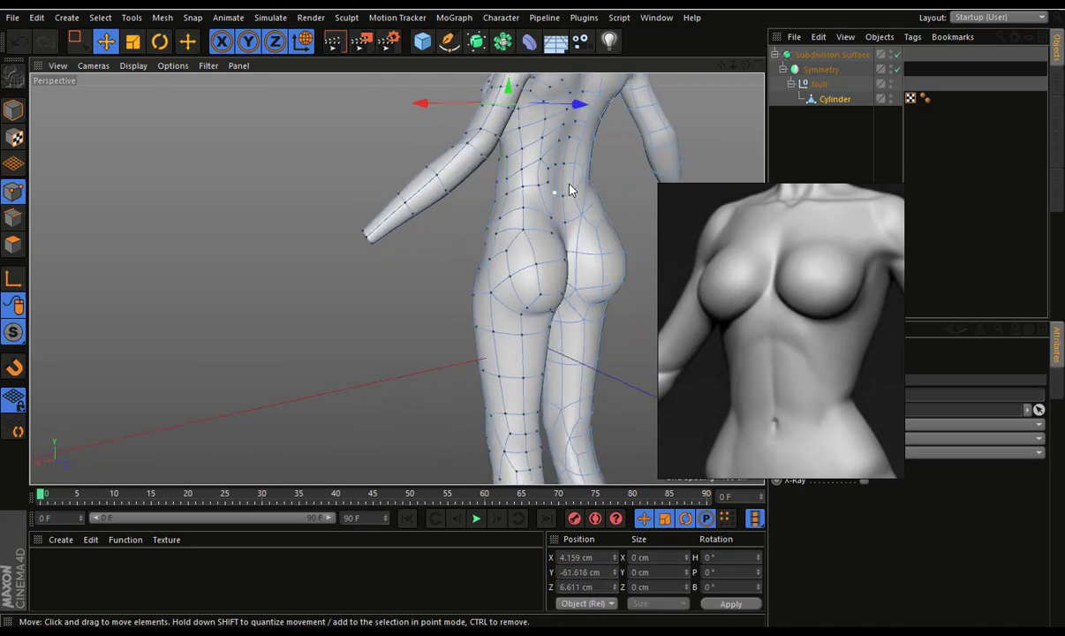
Drag the Cylinder out of the Null toward Symmetry in the Object Manager
click(536, 172)
mouse_move(562, 143)
alt+mouse_down()
mouse_move(460, 179)
mouse_move(445, 133)
mouse_move(494, 210)
alt+mouse_up()
drag(820, 101, 790, 104)
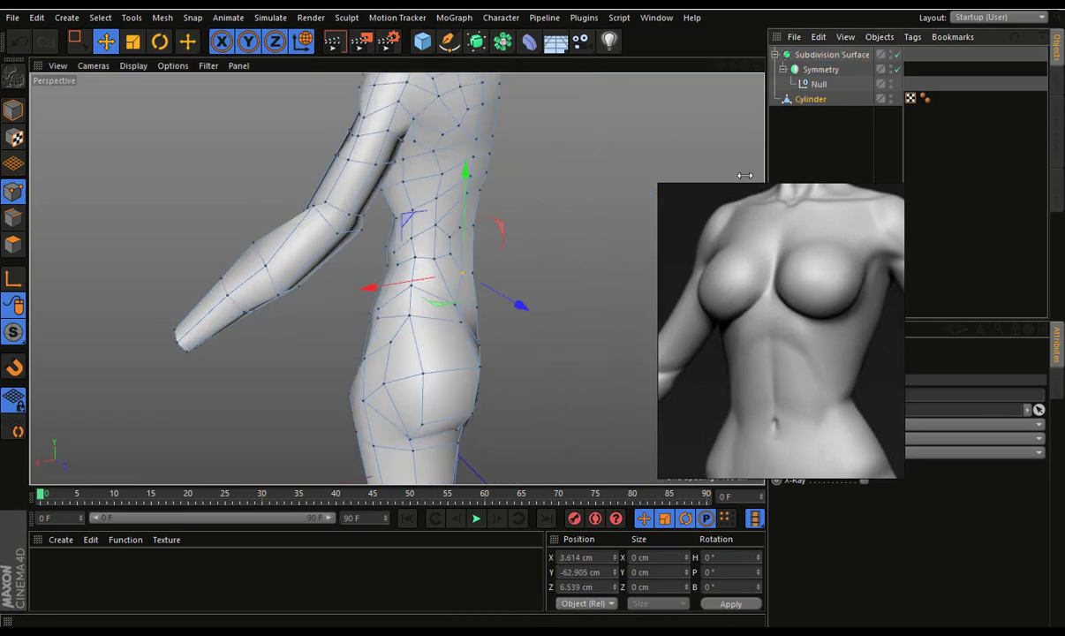
mouse_move(499, 159)
alt+mouse_down()
mouse_move(361, 135)
mouse_move(735, 105)
alt+mouse_up()
drag(809, 99, 819, 81)
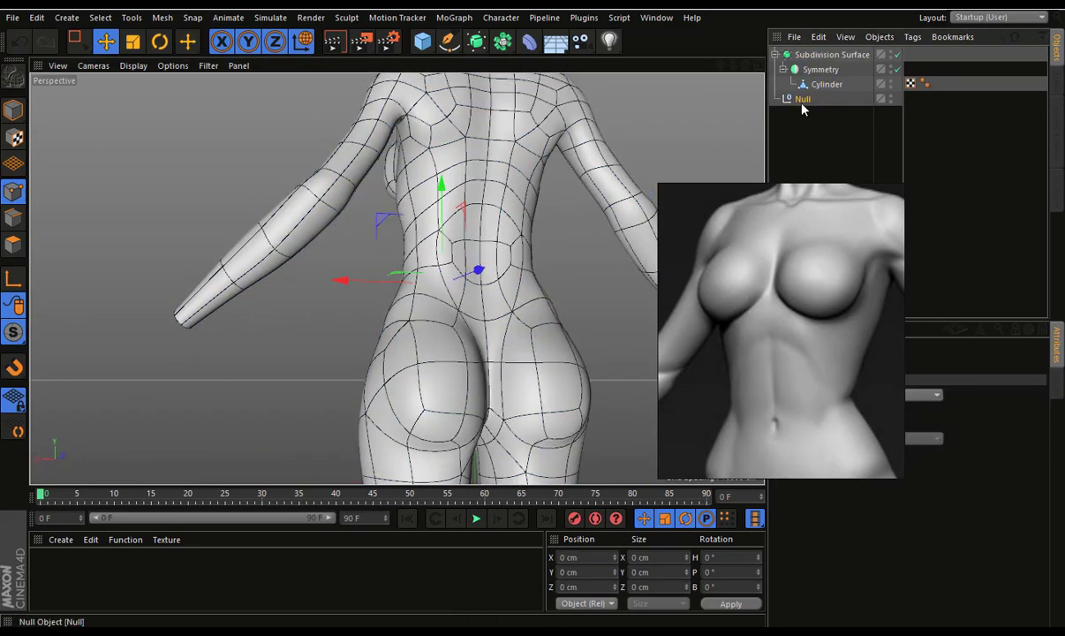
Drop the Cylinder directly under Symmetry and reselect the Cylinder mesh
click(801, 104)
click(817, 70)
mouse_move(753, 121)
alt+mouse_down()
mouse_move(480, 211)
mouse_move(465, 113)
mouse_move(545, 196)
mouse_move(583, 168)
alt+mouse_up()
click(812, 84)
Move the selected waist points along X, then nest Symmetry back under Subdivision Surface
mouse_move(484, 192)
alt+mouse_down()
mouse_move(396, 262)
mouse_move(433, 296)
mouse_move(440, 373)
alt+mouse_up()
shift+click(422, 300)
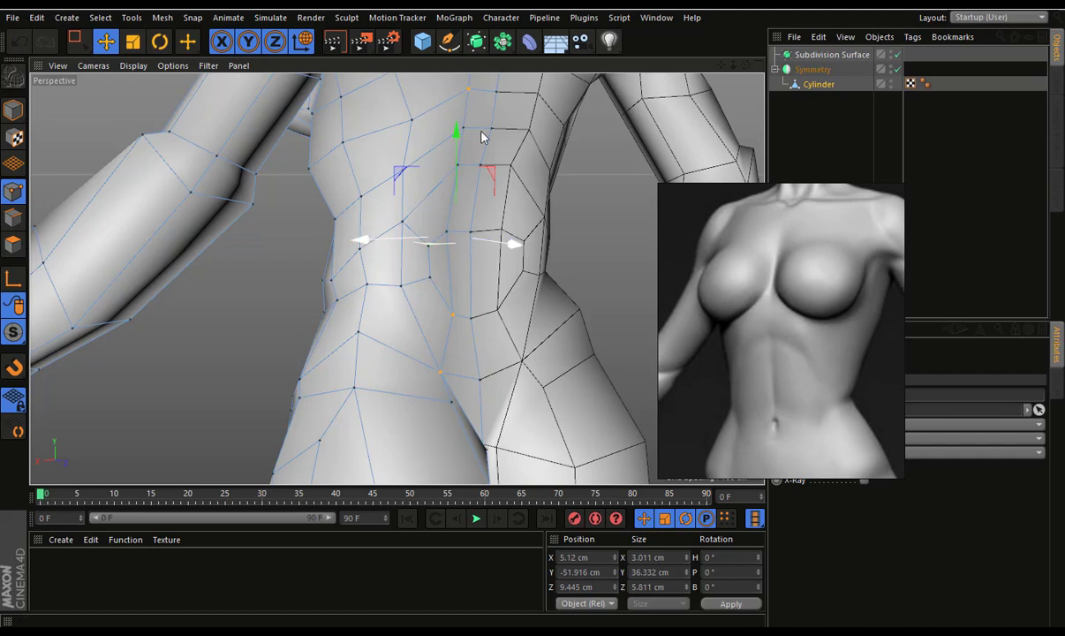
mouse_move(482, 136)
alt+mouse_down()
mouse_move(452, 176)
mouse_move(442, 234)
alt+mouse_up()
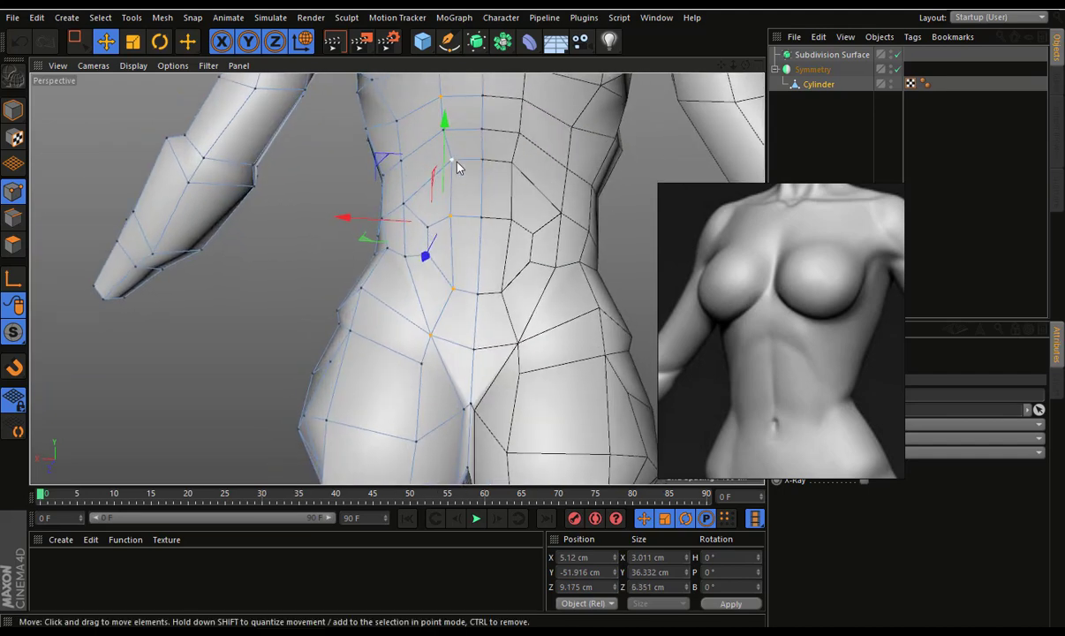
mouse_move(380, 219)
mouse_down()
mouse_move(341, 223)
mouse_move(422, 181)
mouse_up()
scroll(433, 146, up, 3)
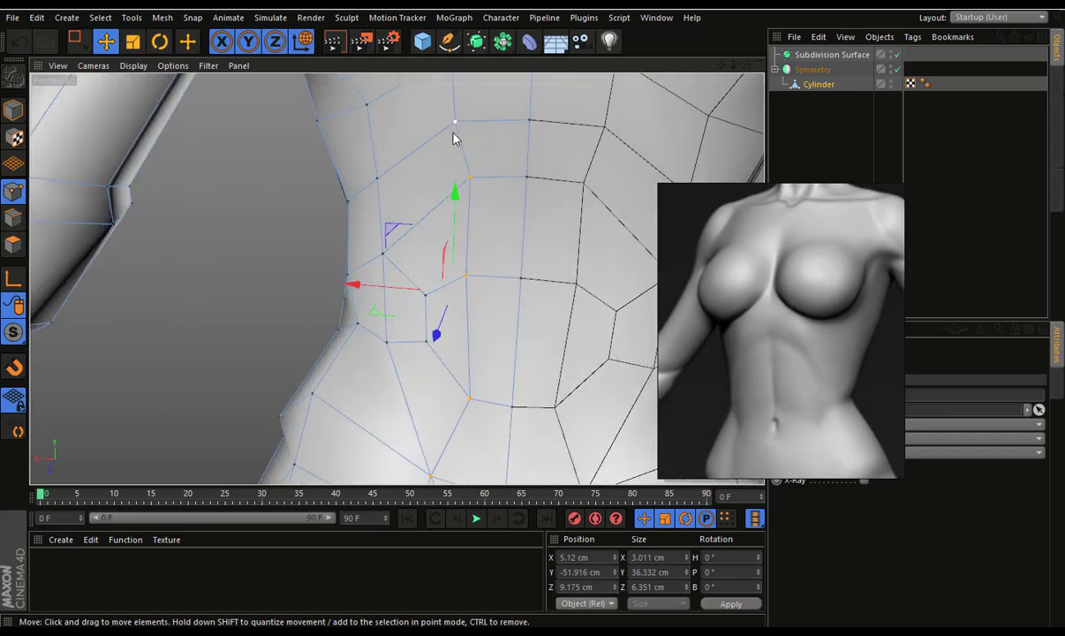
scroll(452, 138, down, 3)
mouse_move(375, 234)
mouse_down()
mouse_move(579, 181)
mouse_move(583, 281)
mouse_move(599, 247)
mouse_up()
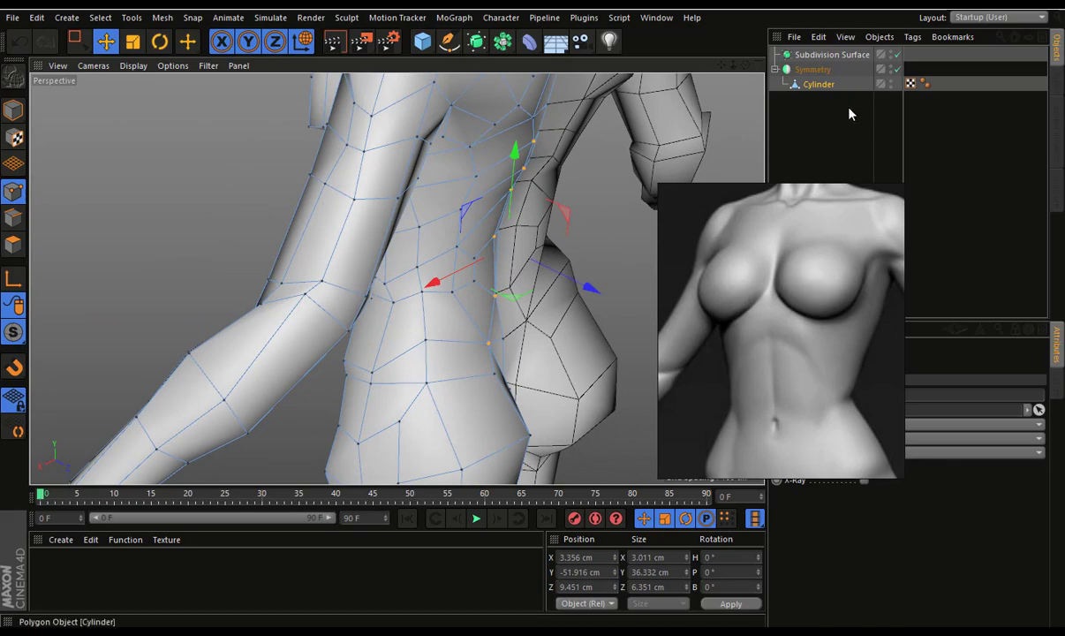
drag(836, 68, 777, 54)
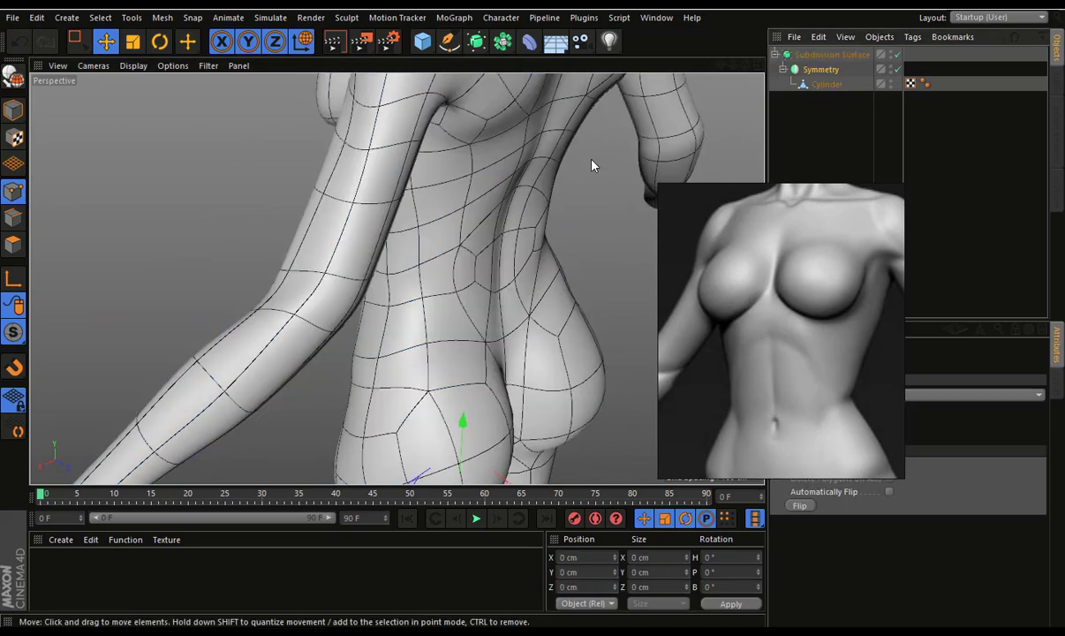
Select points along the side and upper back of the Cylinder mesh
mouse_move(591, 165)
alt+mouse_down()
mouse_move(573, 142)
mouse_move(649, 159)
mouse_move(755, 110)
alt+mouse_up()
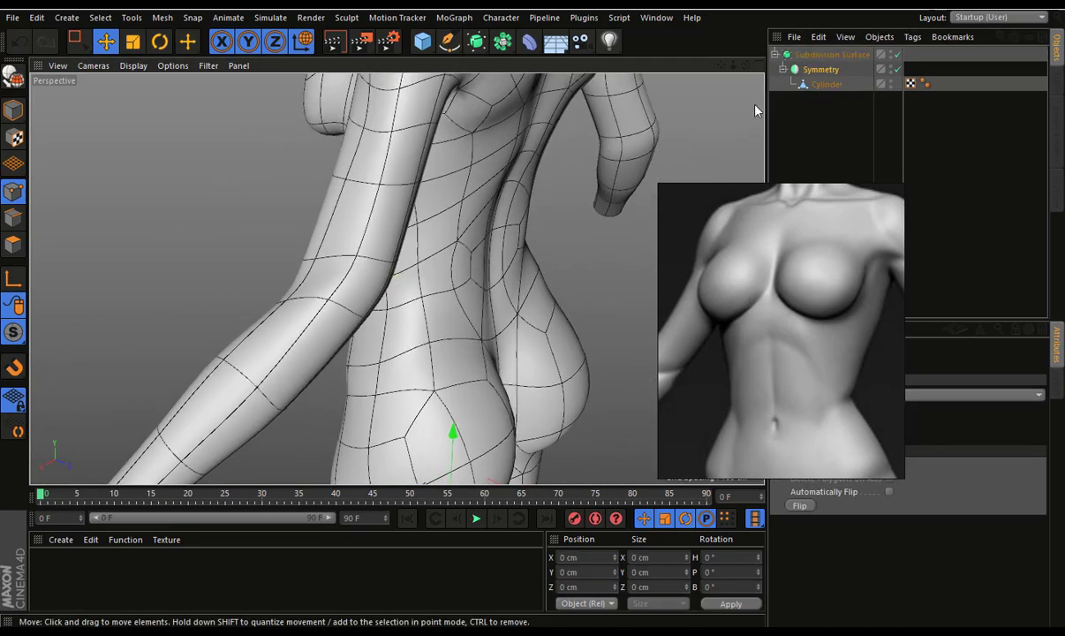
click(826, 84)
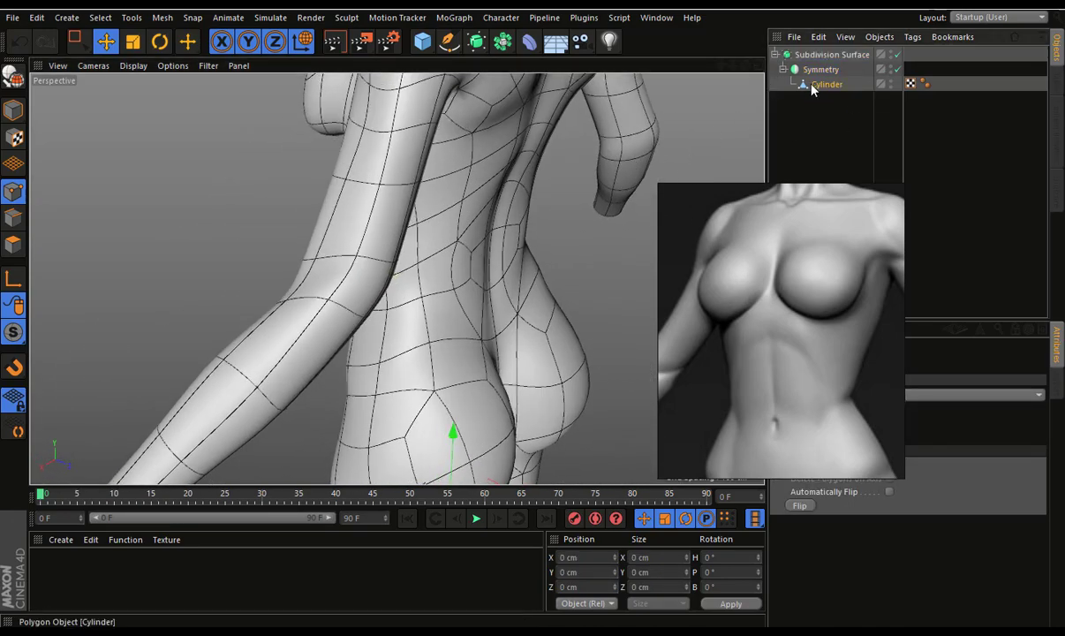
click(457, 246)
shift+click(450, 291)
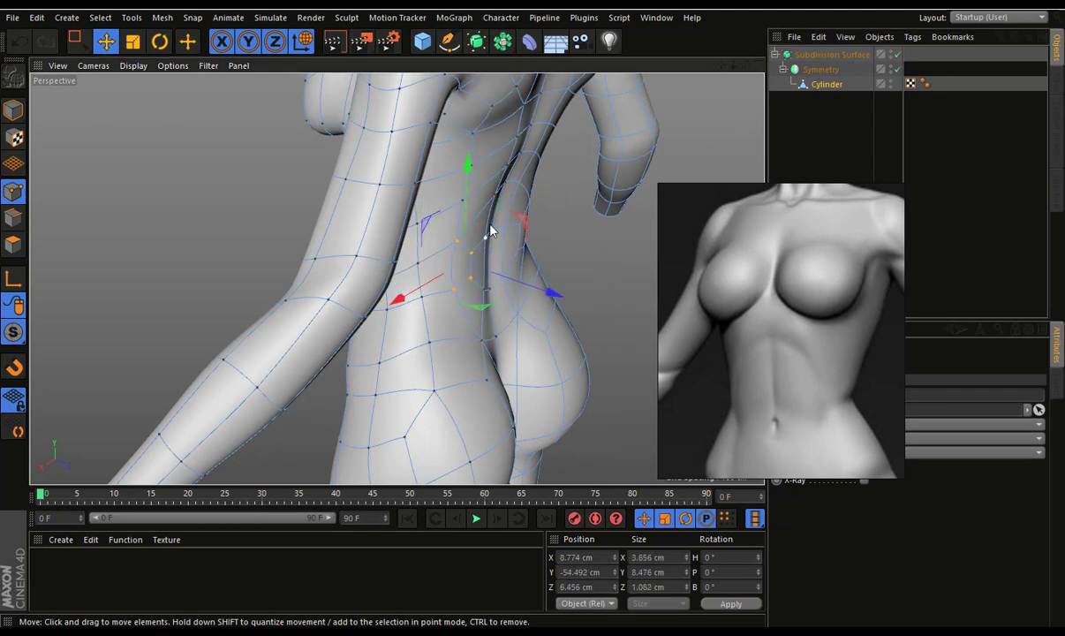
alt+drag(487, 230, 502, 160)
click(452, 169)
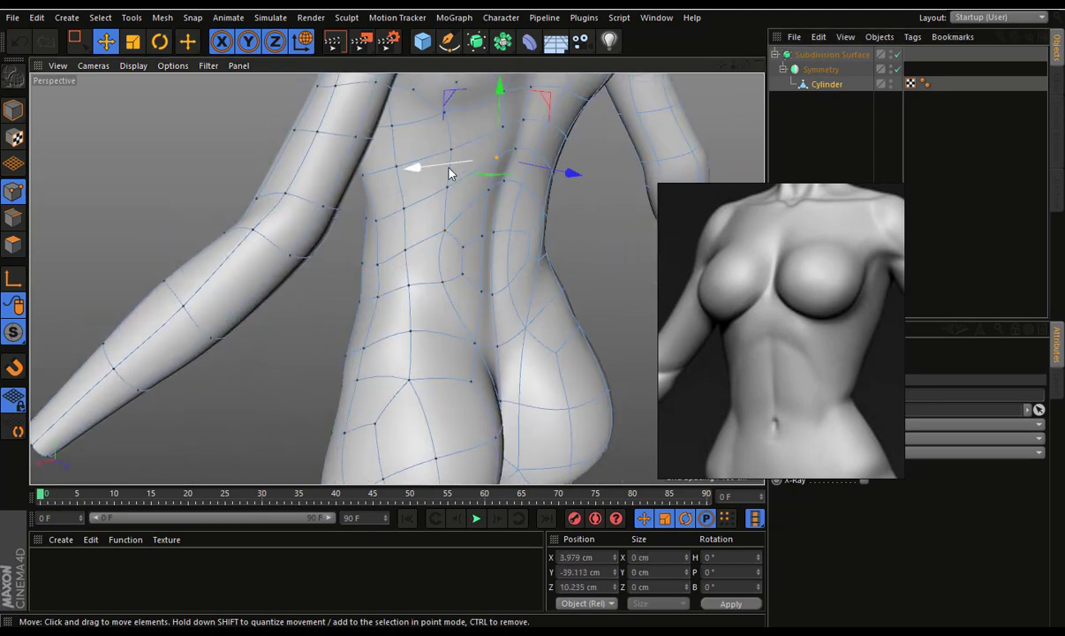
click(498, 158)
Deselect the mesh, switch to plain Gouraud Shading, and orbit to a zoomed side view
click(815, 141)
scroll(552, 157, down, 3)
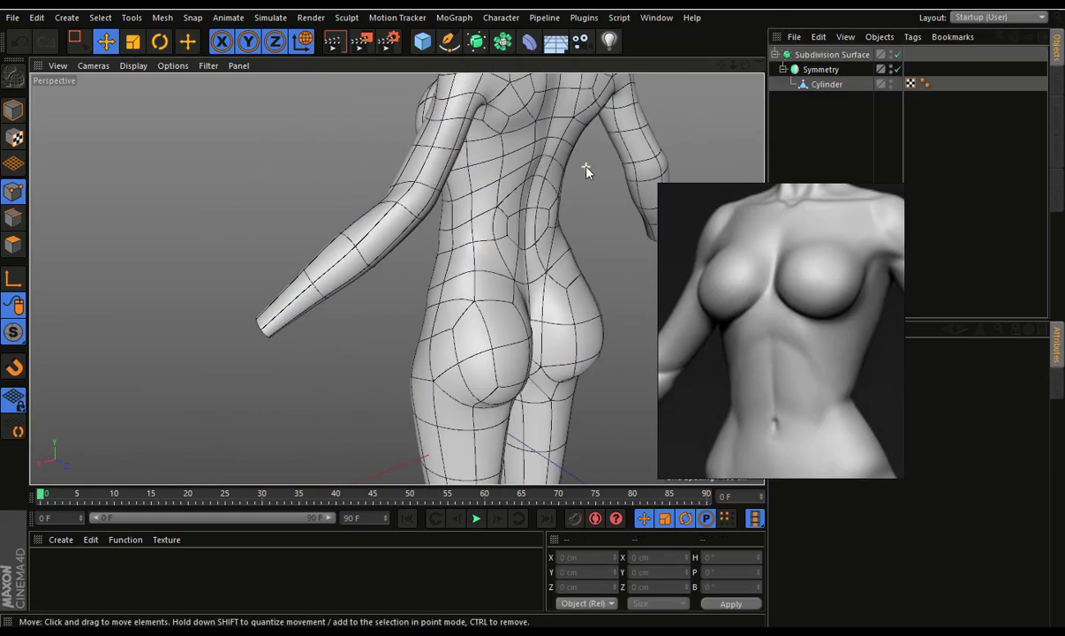
mouse_move(552, 156)
alt+mouse_down()
mouse_move(553, 192)
mouse_move(470, 191)
mouse_move(777, 145)
alt+mouse_up()
scroll(547, 158, down, 3)
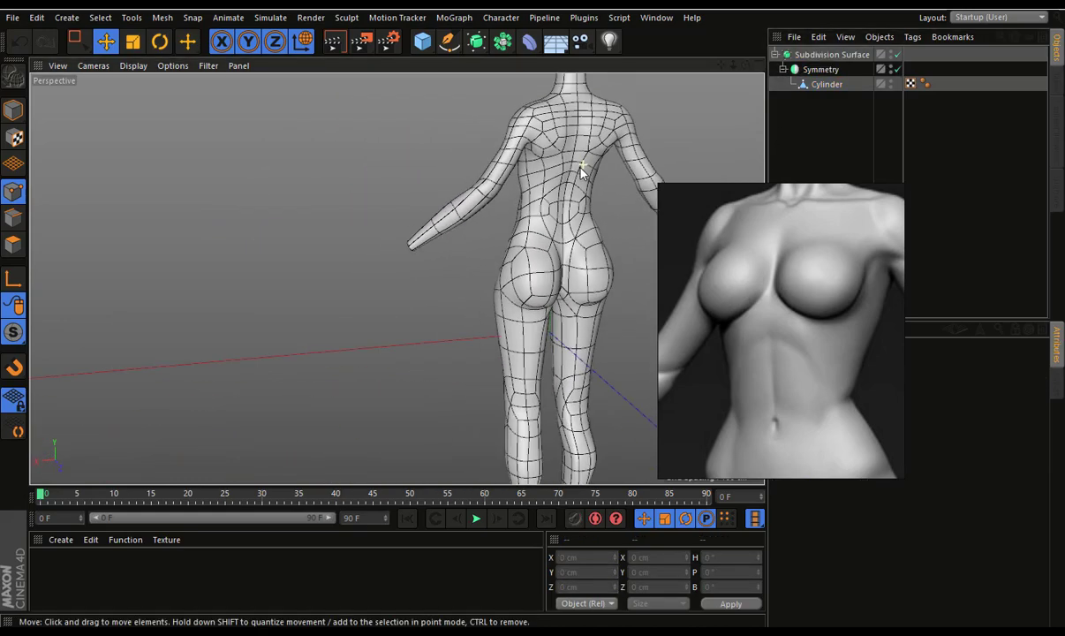
scroll(546, 158, down, 3)
click(133, 66)
click(148, 92)
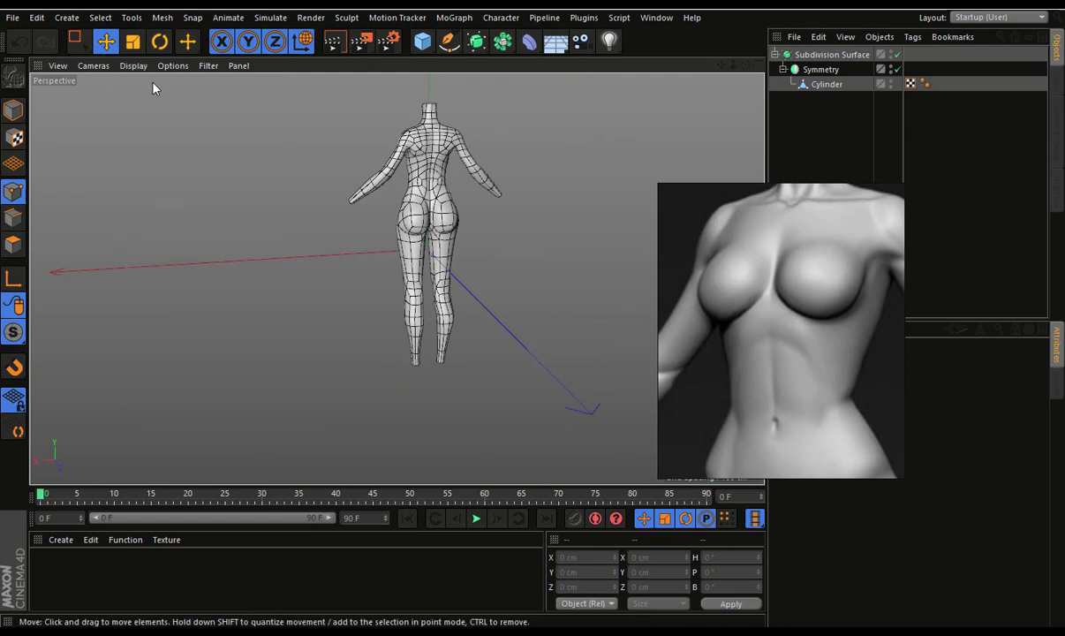
mouse_move(460, 206)
alt+mouse_down()
mouse_move(228, 196)
mouse_move(298, 198)
alt+mouse_up()
scroll(479, 164, up, 3)
scroll(494, 151, up, 3)
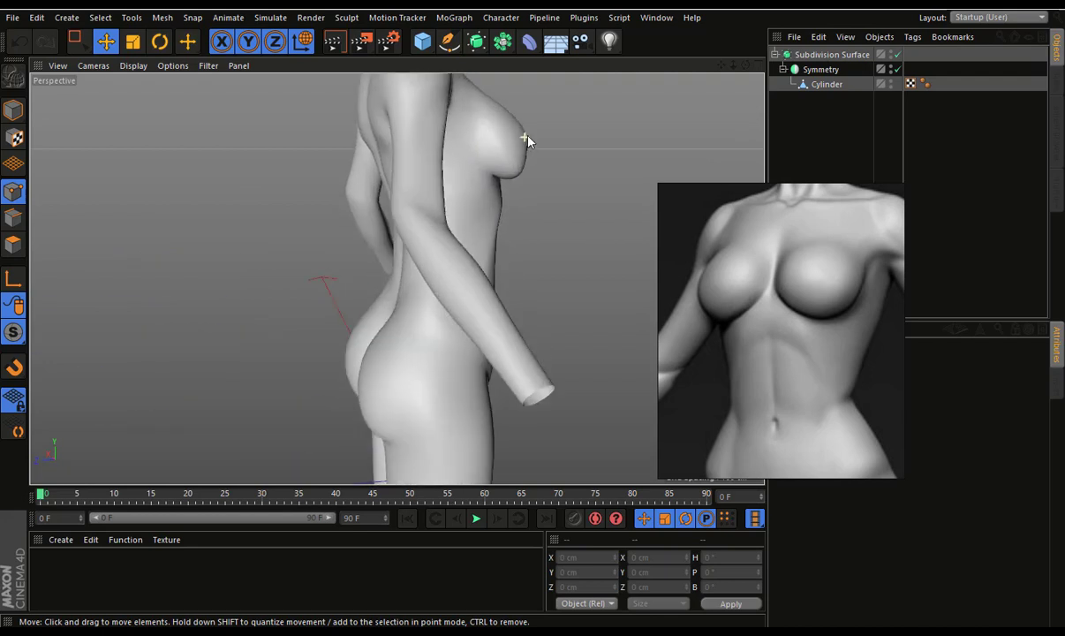
scroll(527, 142, up, 3)
click(826, 84)
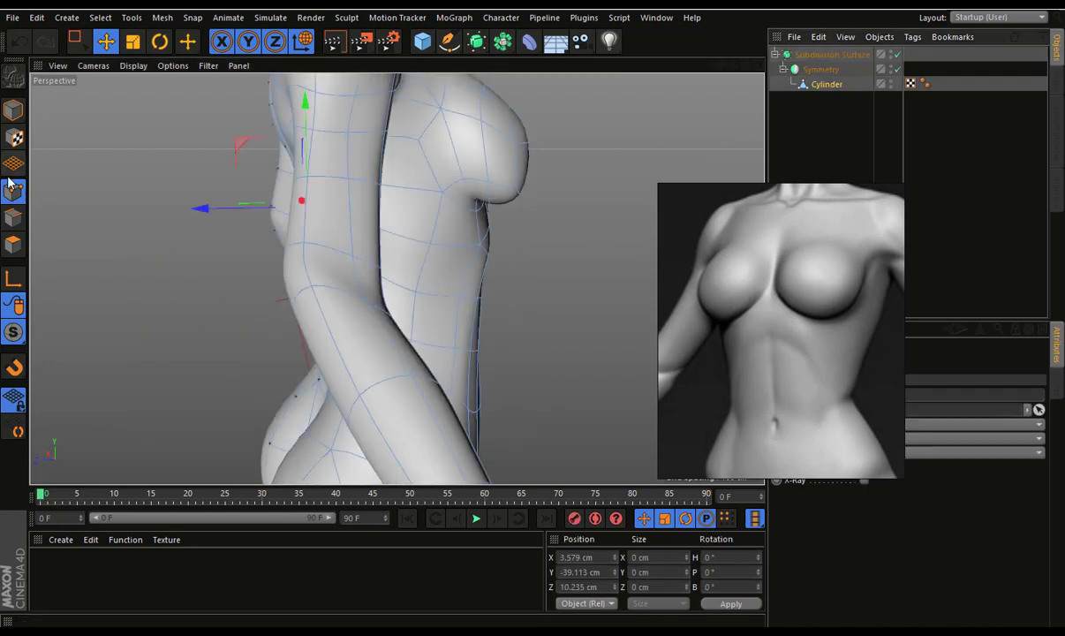
drag(820, 123, 819, 123)
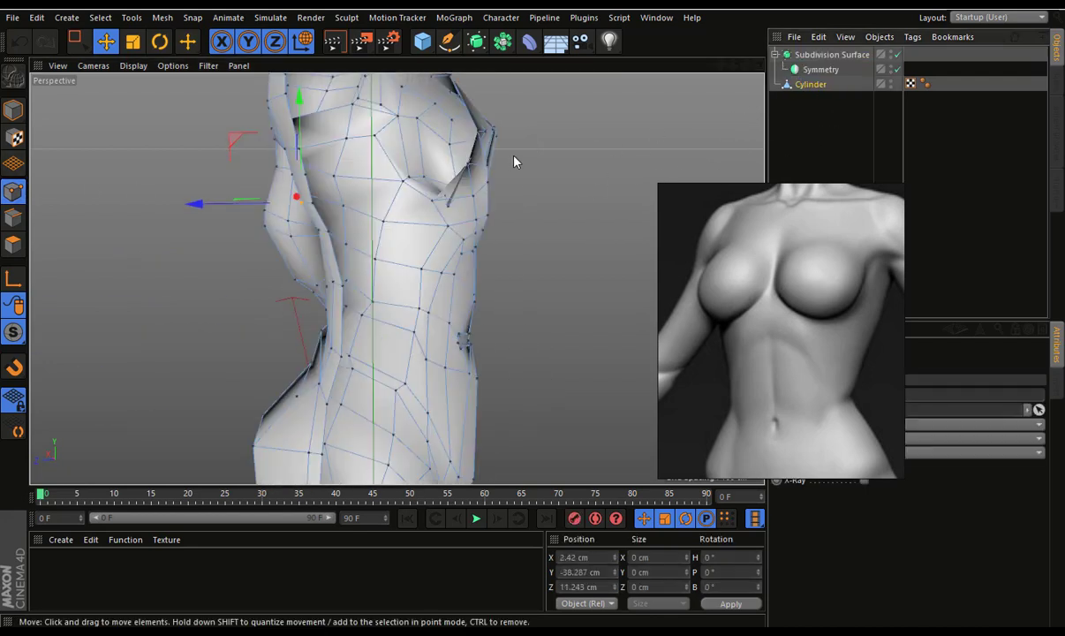
alt+drag(514, 162, 529, 159)
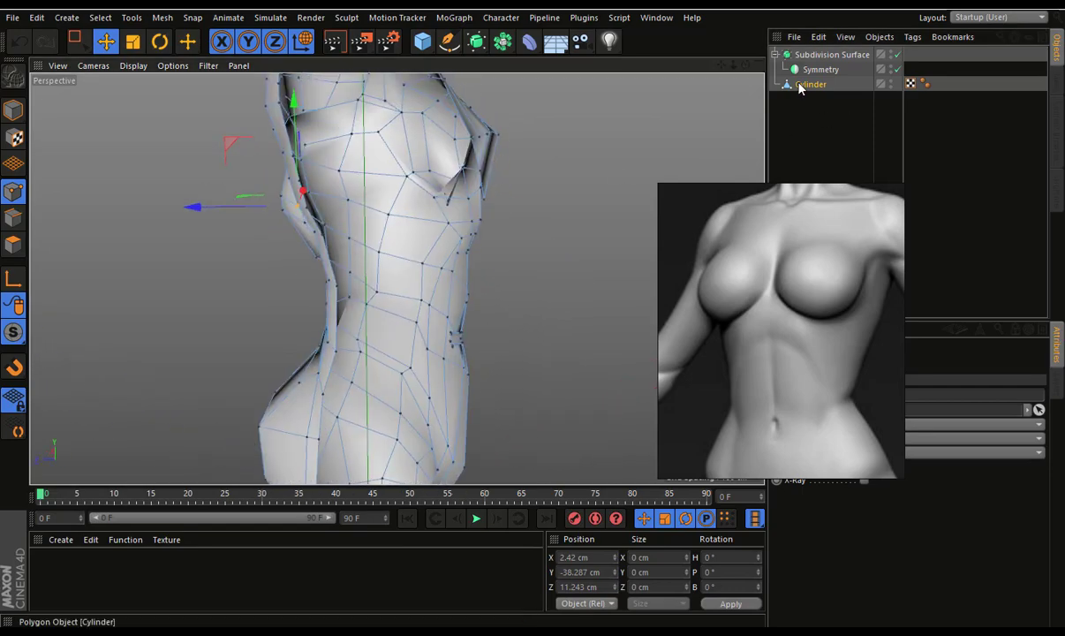
drag(800, 84, 821, 70)
mouse_move(637, 139)
alt+mouse_down()
mouse_move(142, 149)
mouse_move(166, 140)
mouse_move(296, 180)
mouse_move(408, 188)
mouse_move(330, 219)
mouse_move(415, 212)
alt+mouse_up()
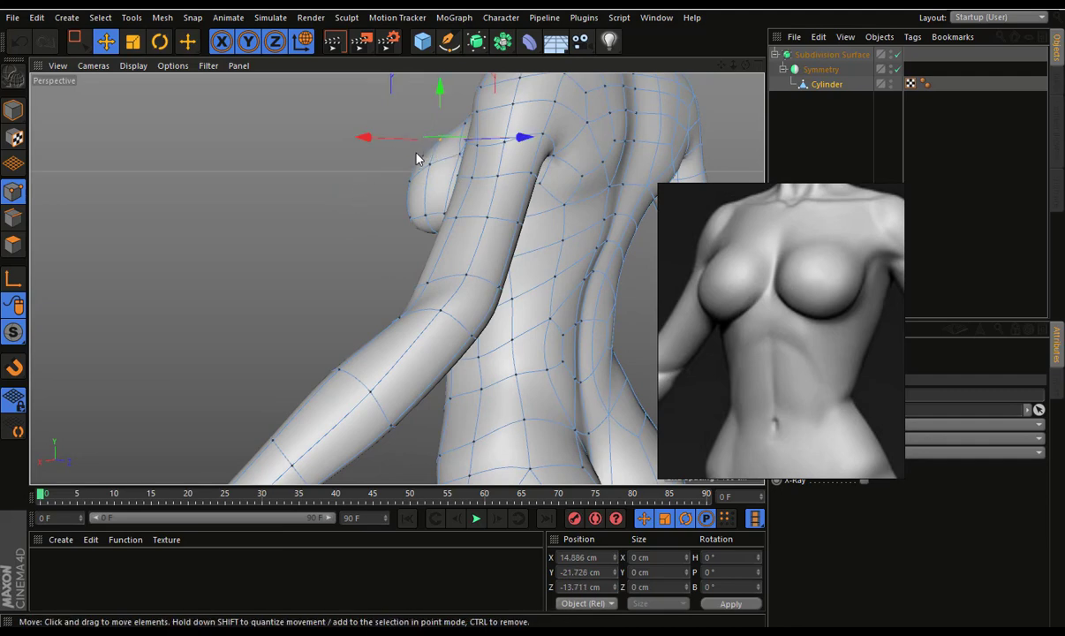
alt+drag(409, 248, 446, 243)
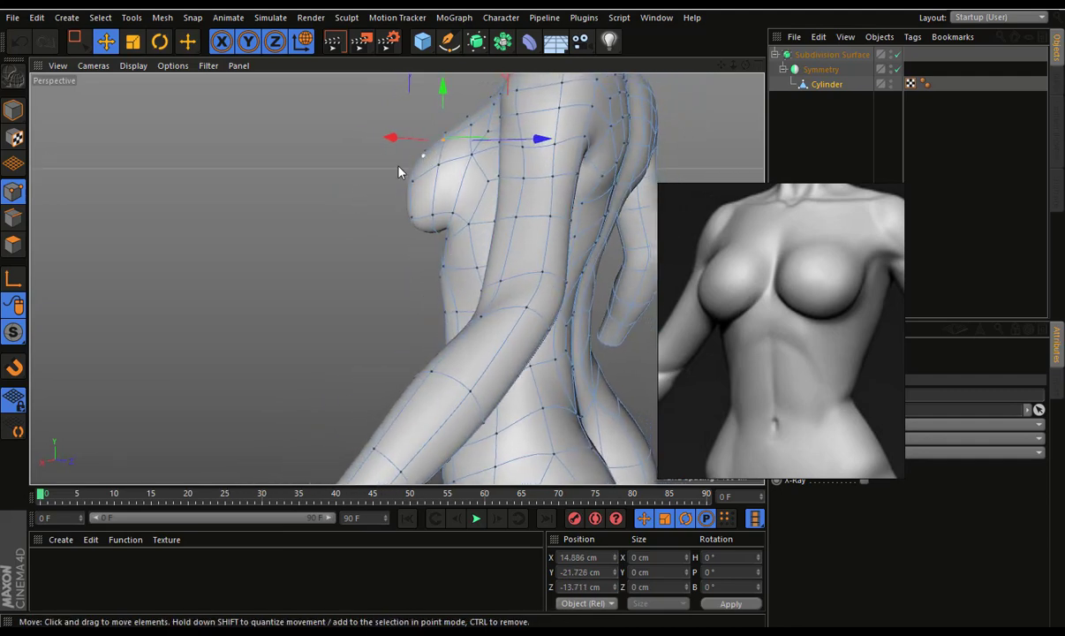
Select the edge loop under the breast and shift it slightly to the right
click(10, 113)
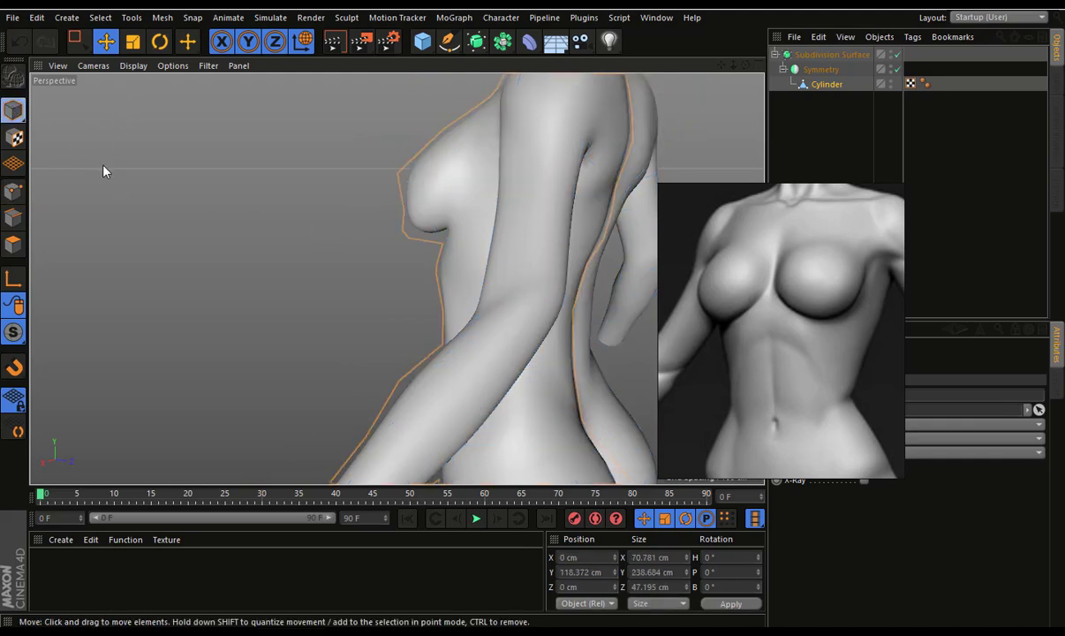
click(163, 214)
click(447, 196)
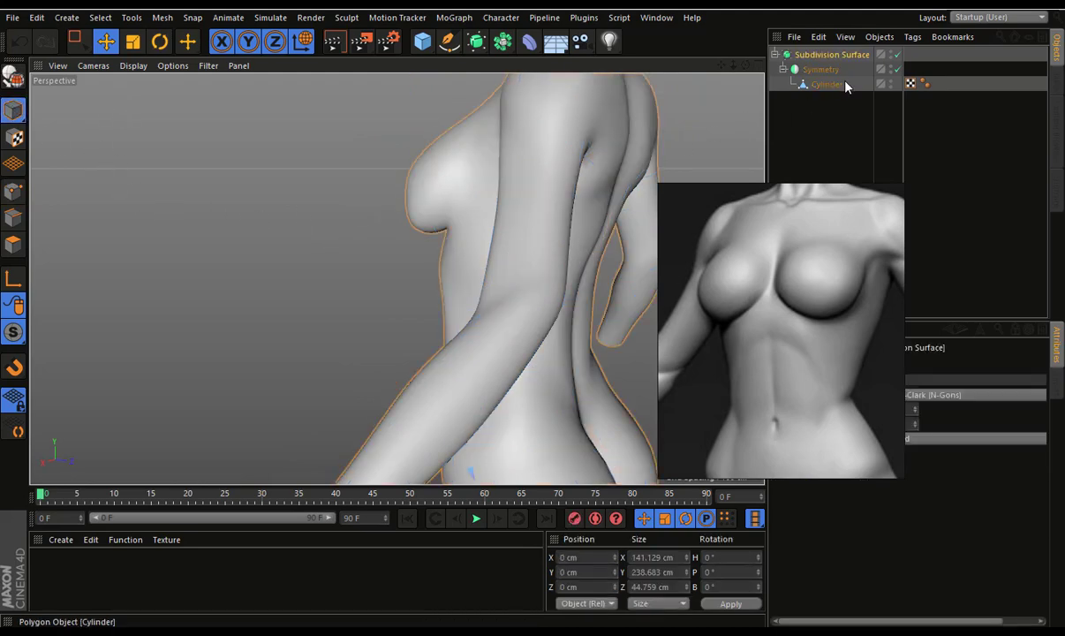
click(10, 225)
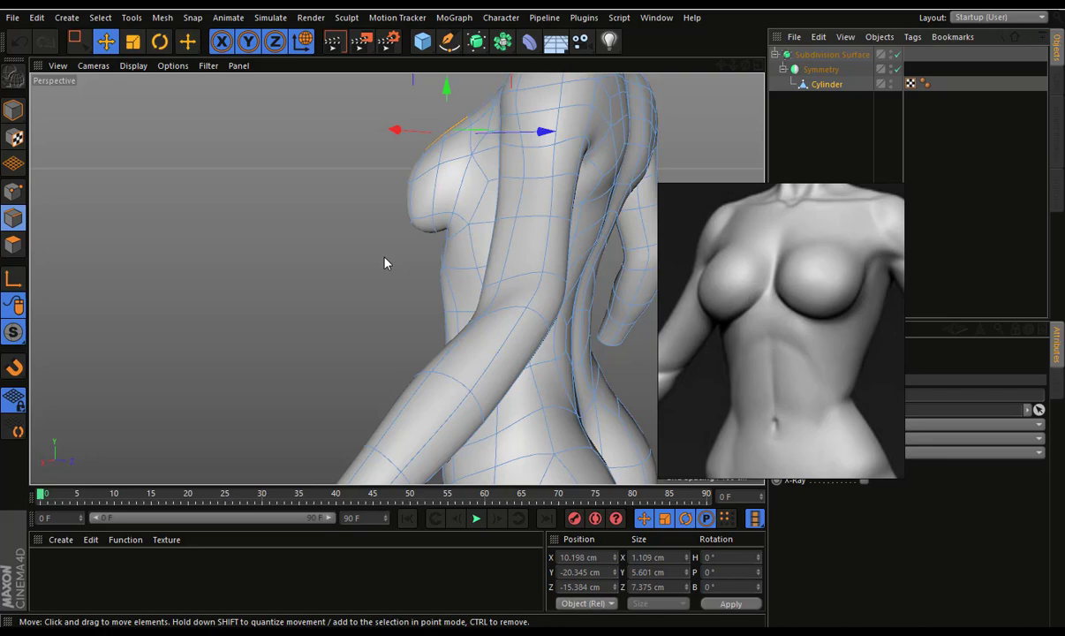
click(438, 231)
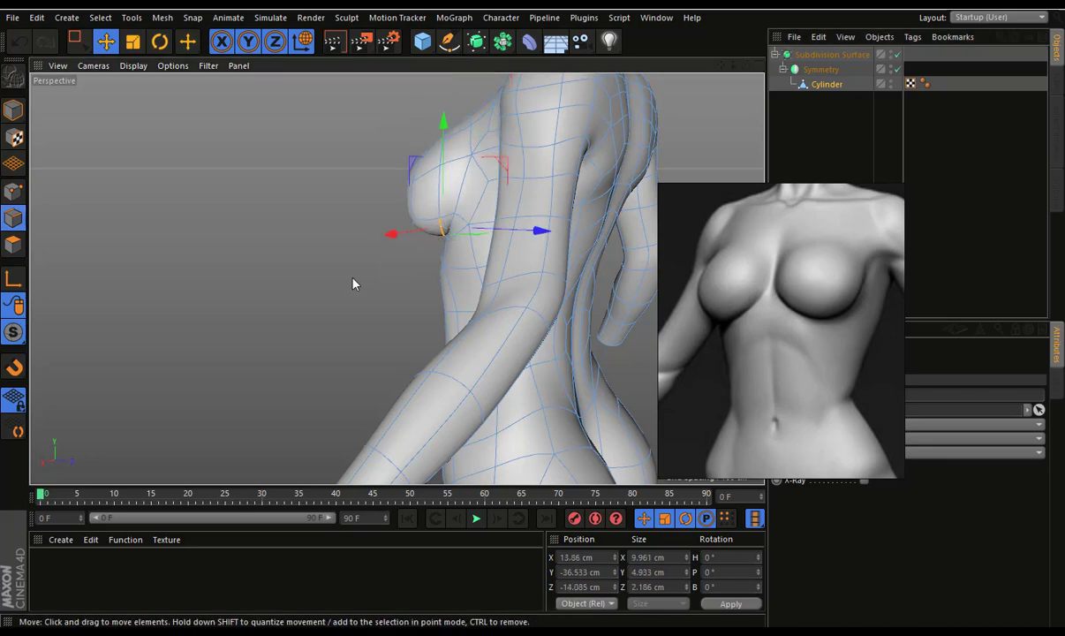
click(312, 311)
mouse_move(312, 311)
alt+mouse_down()
mouse_move(643, 308)
mouse_move(681, 289)
mouse_move(303, 300)
alt+mouse_up()
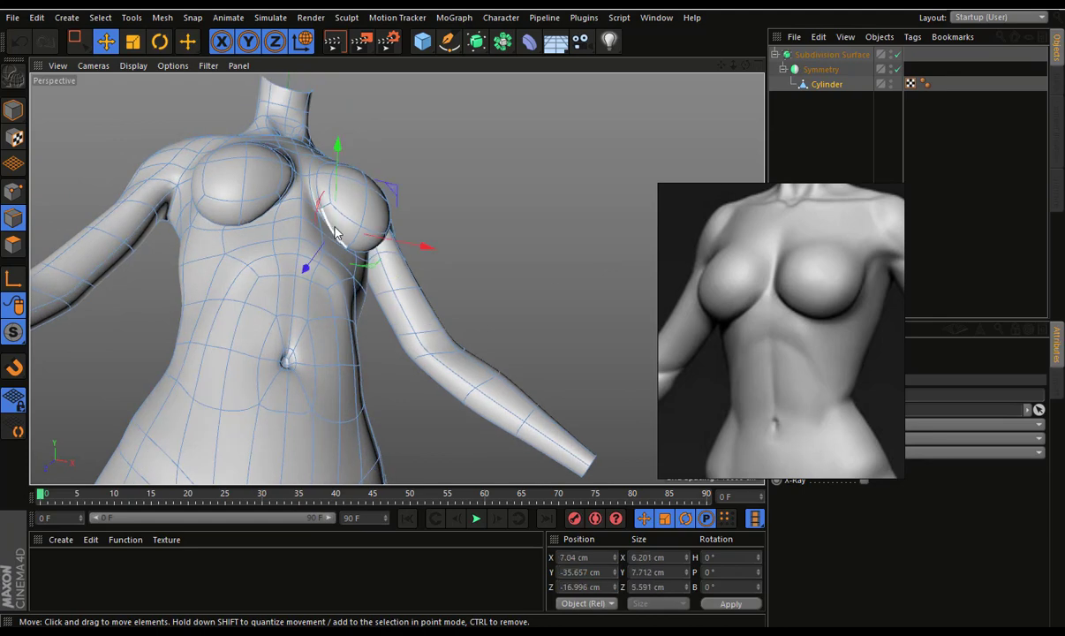
mouse_move(335, 232)
alt+mouse_down()
mouse_move(362, 260)
mouse_move(513, 239)
mouse_move(455, 243)
alt+mouse_up()
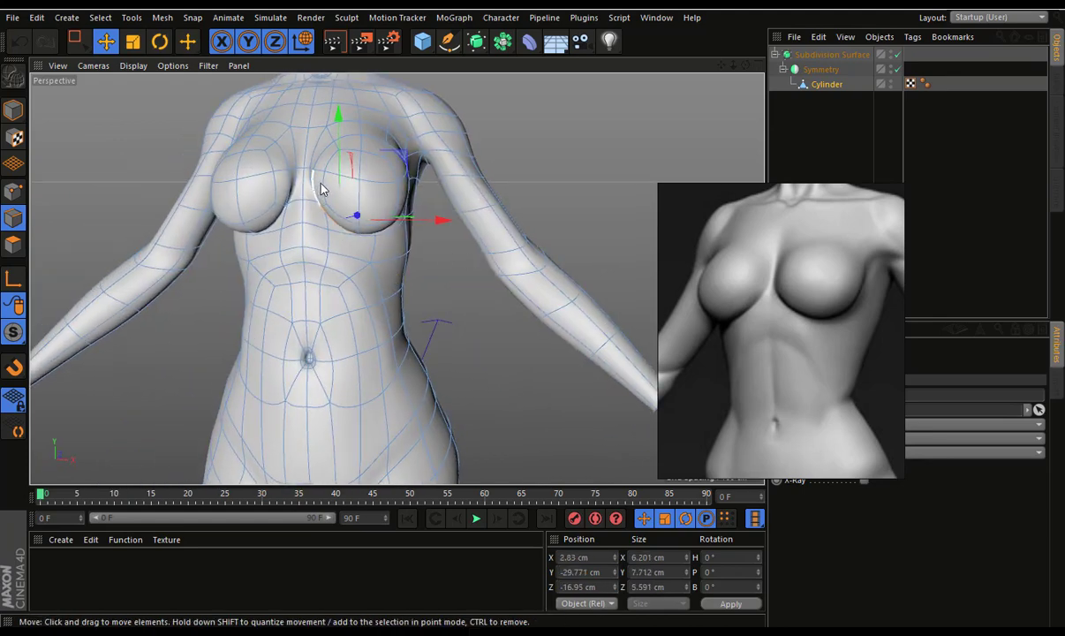
drag(480, 181, 487, 179)
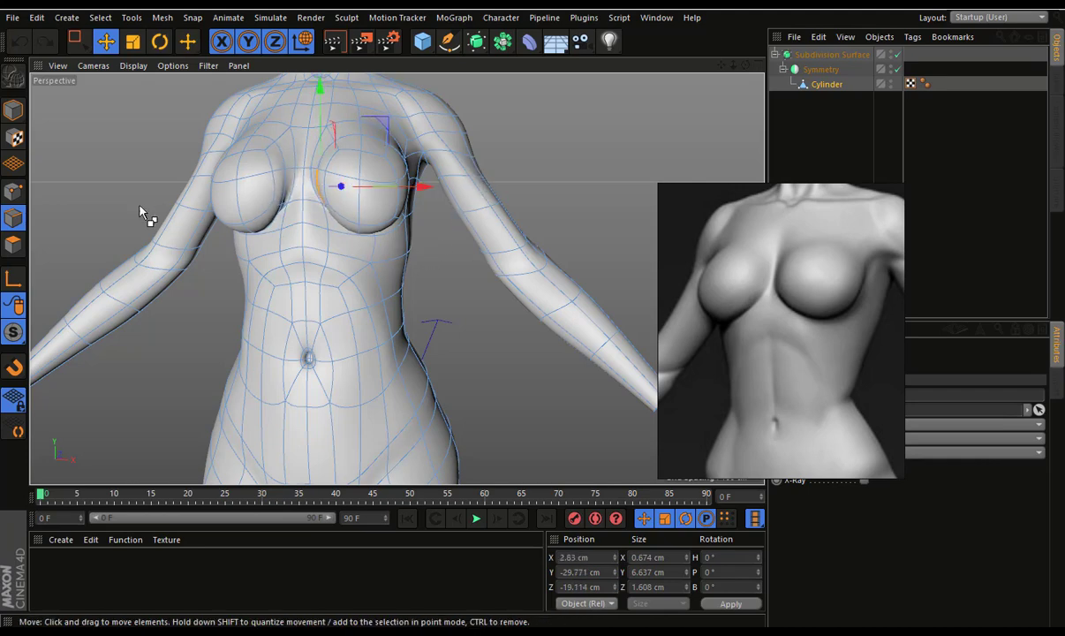
In Point mode, nudge the breast's inner-edge points about 0.838 cm
click(14, 191)
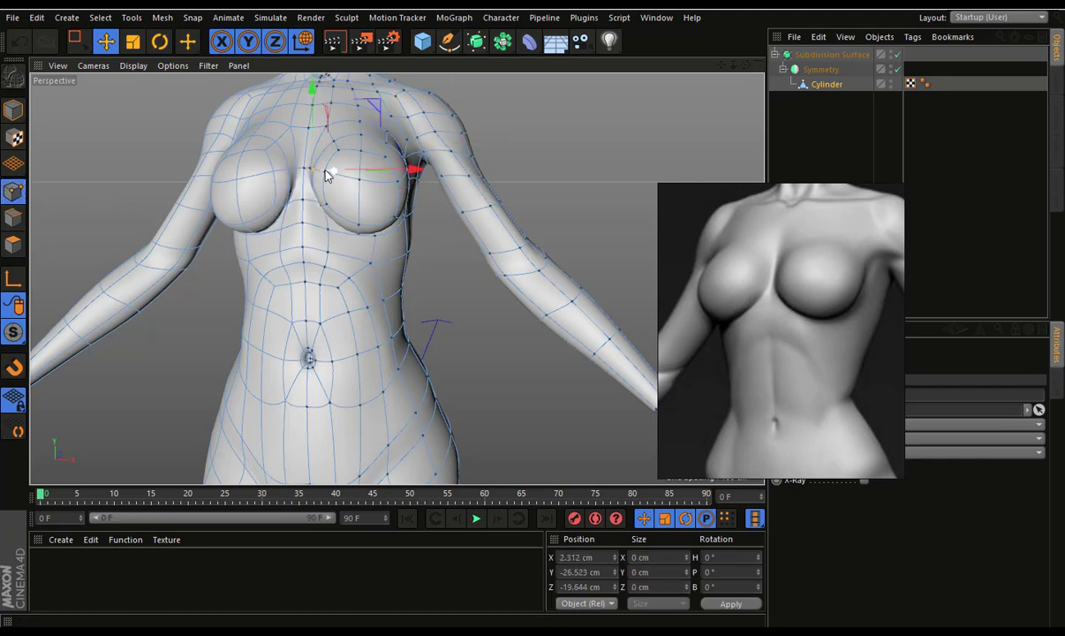
click(336, 171)
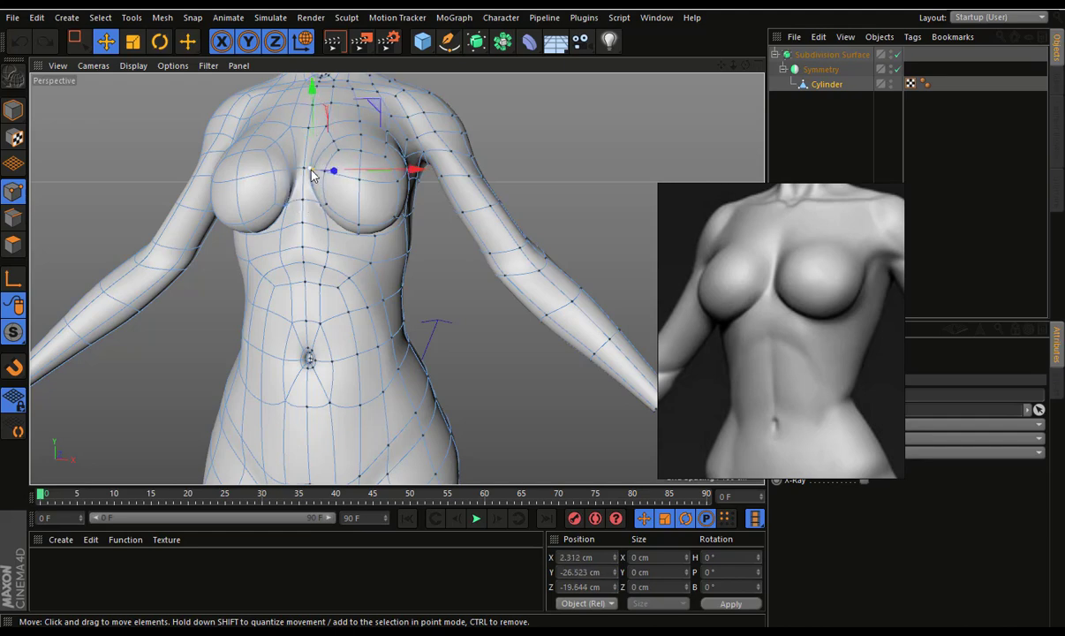
mouse_move(408, 167)
mouse_down()
mouse_move(323, 217)
mouse_move(403, 193)
mouse_up()
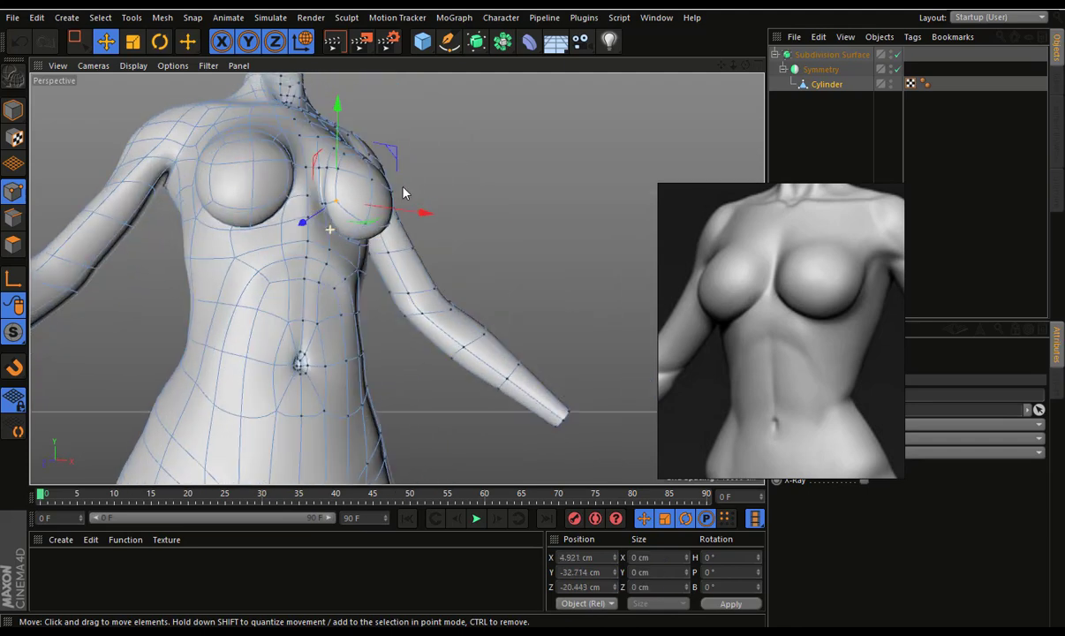
mouse_move(320, 209)
alt+mouse_down()
mouse_move(261, 311)
mouse_move(274, 297)
alt+mouse_up()
scroll(457, 280, down, 3)
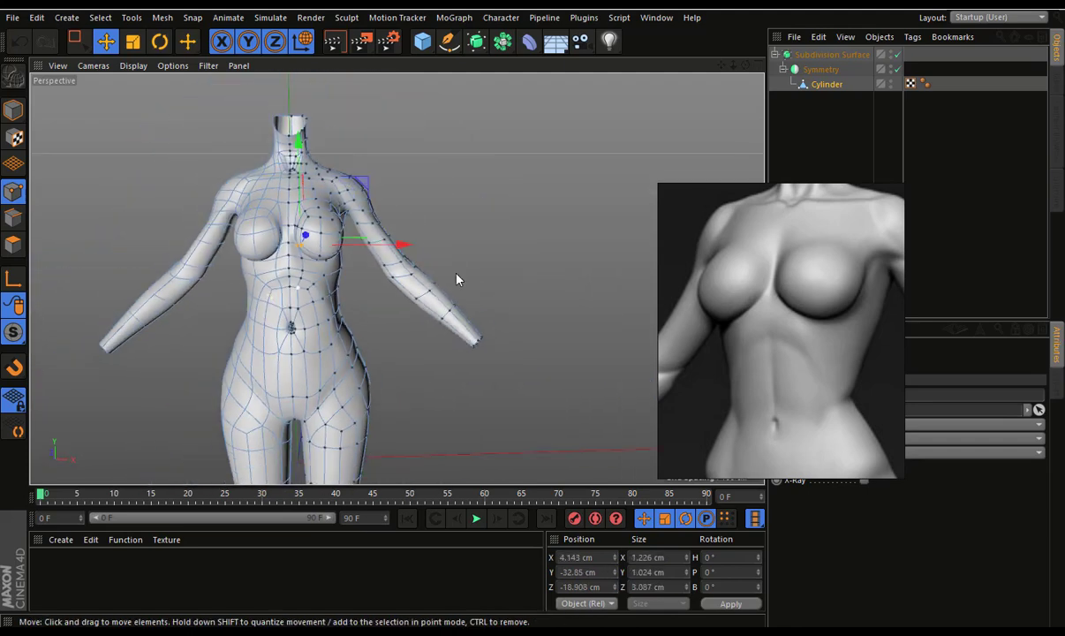
scroll(424, 288, down, 3)
Return to Model mode and toggle between four views, the enlarged side view and perspective
click(14, 109)
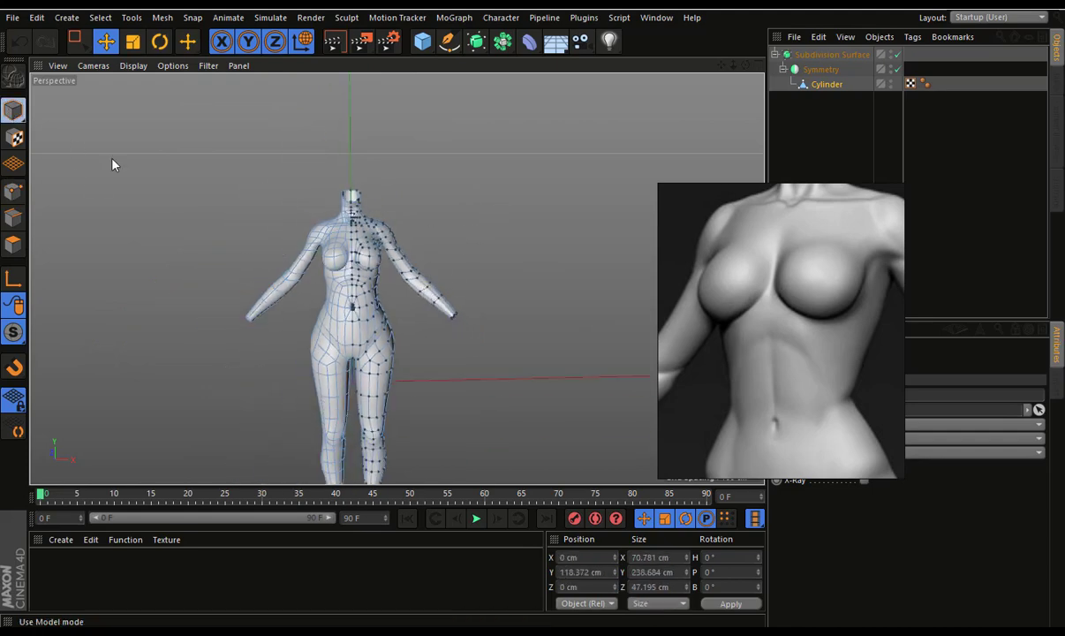
scroll(221, 194, down, 3)
scroll(370, 221, down, 2)
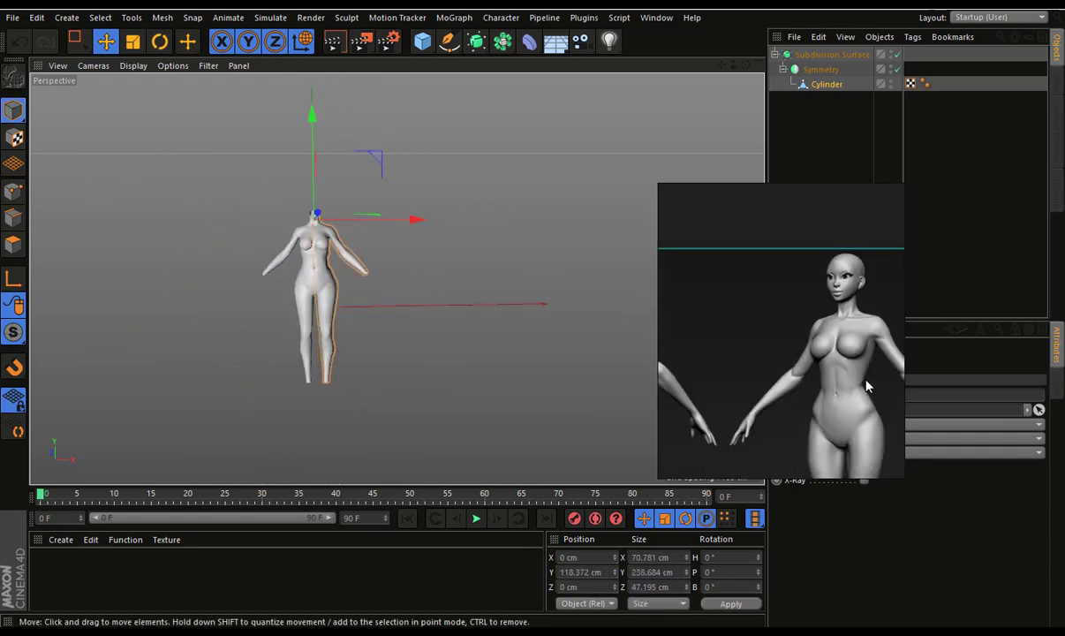
mouse_move(428, 279)
alt+mouse_down()
mouse_move(387, 281)
mouse_move(751, 291)
mouse_move(639, 300)
mouse_move(395, 278)
mouse_move(411, 280)
alt+mouse_up()
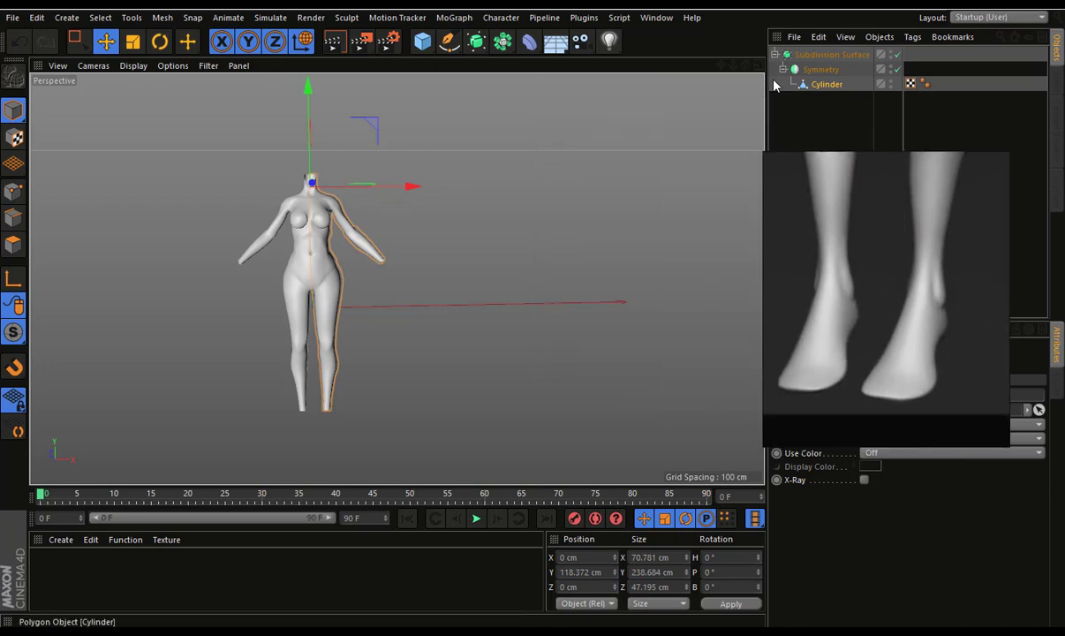
middle_click(538, 190)
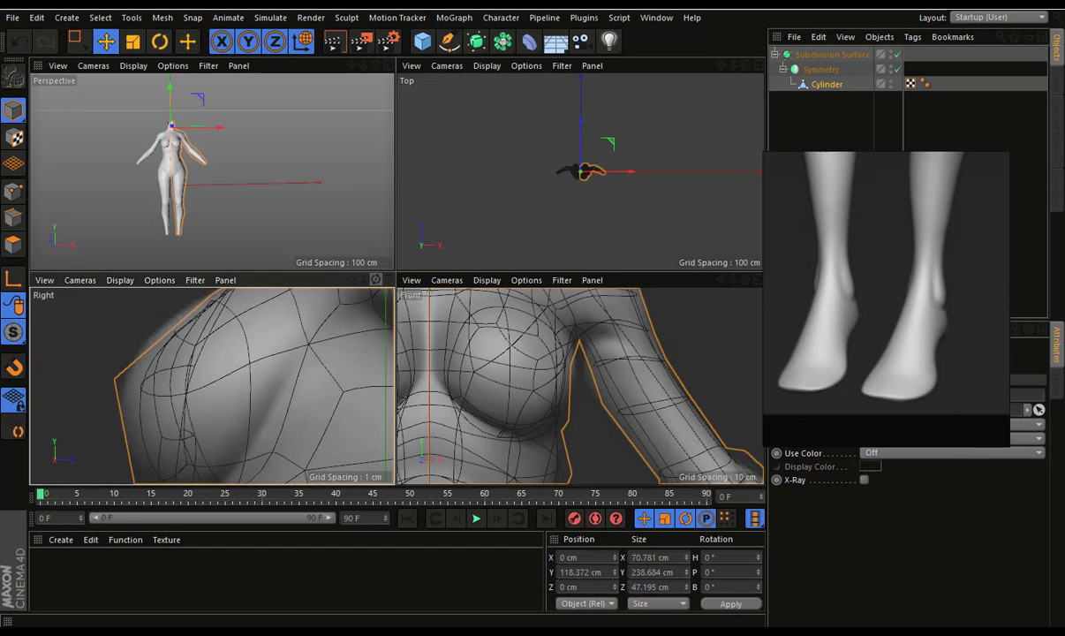
middle_click(386, 299)
scroll(386, 299, down, 5)
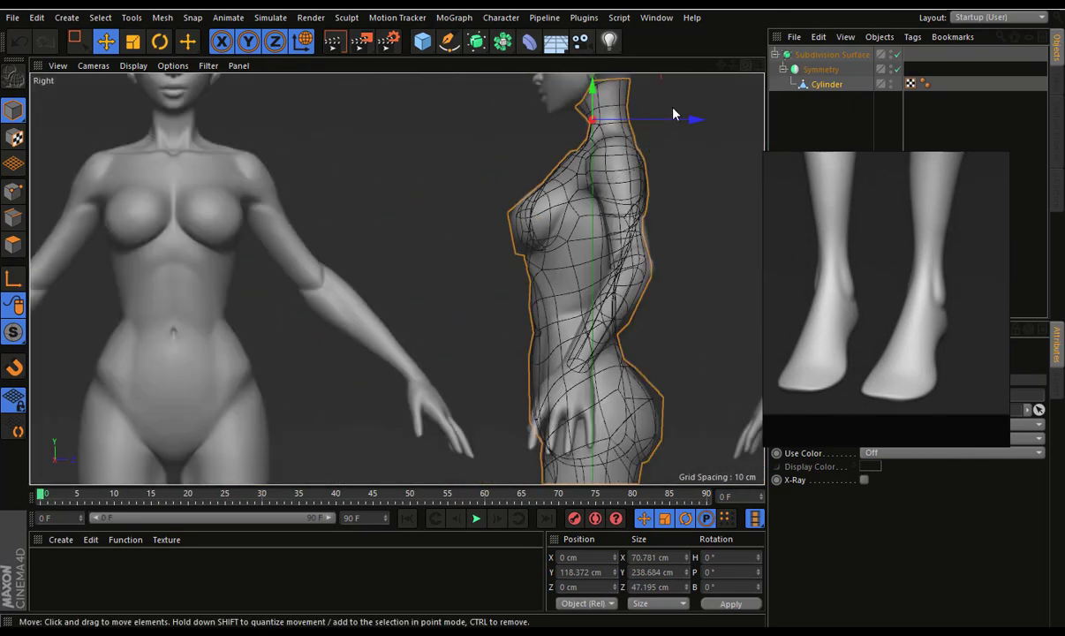
scroll(397, 278, down, 3)
scroll(398, 278, up, 3)
scroll(397, 278, up, 3)
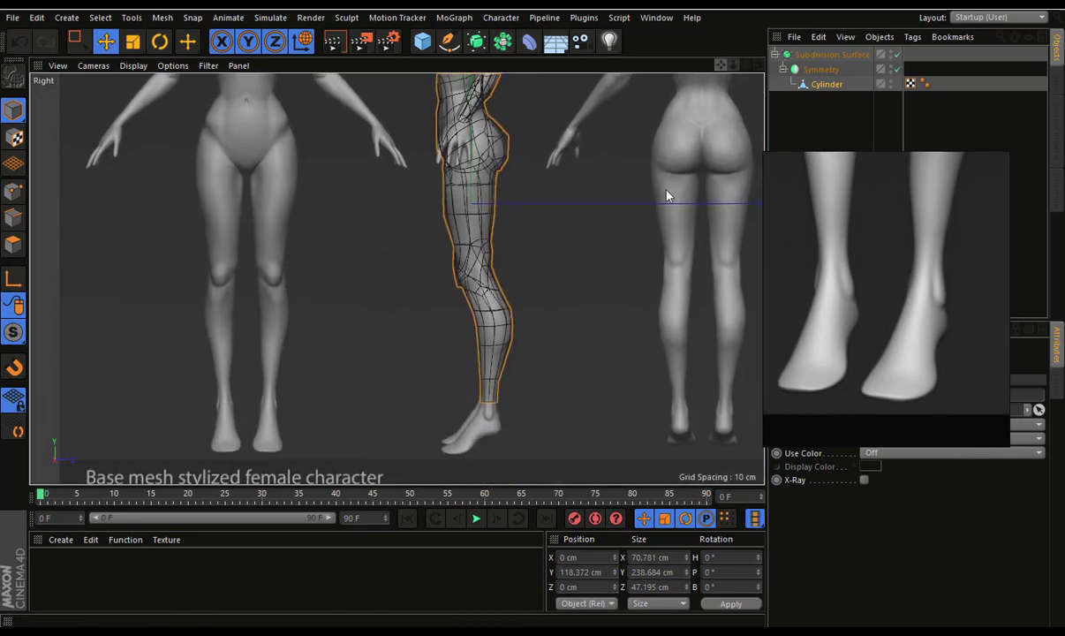
middle_click(656, 109)
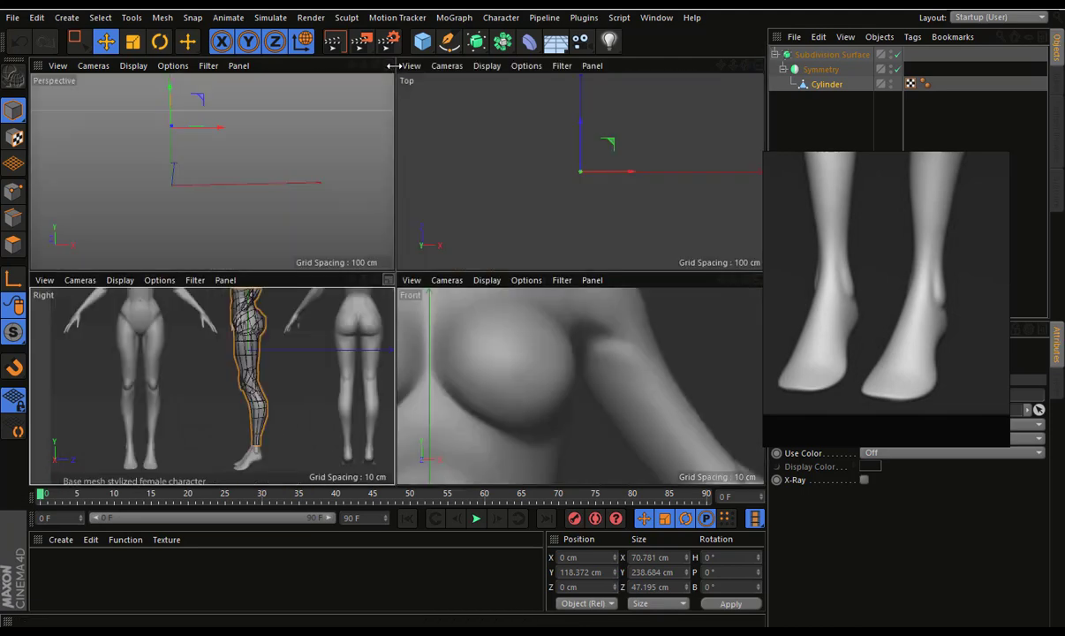
middle_click(250, 96)
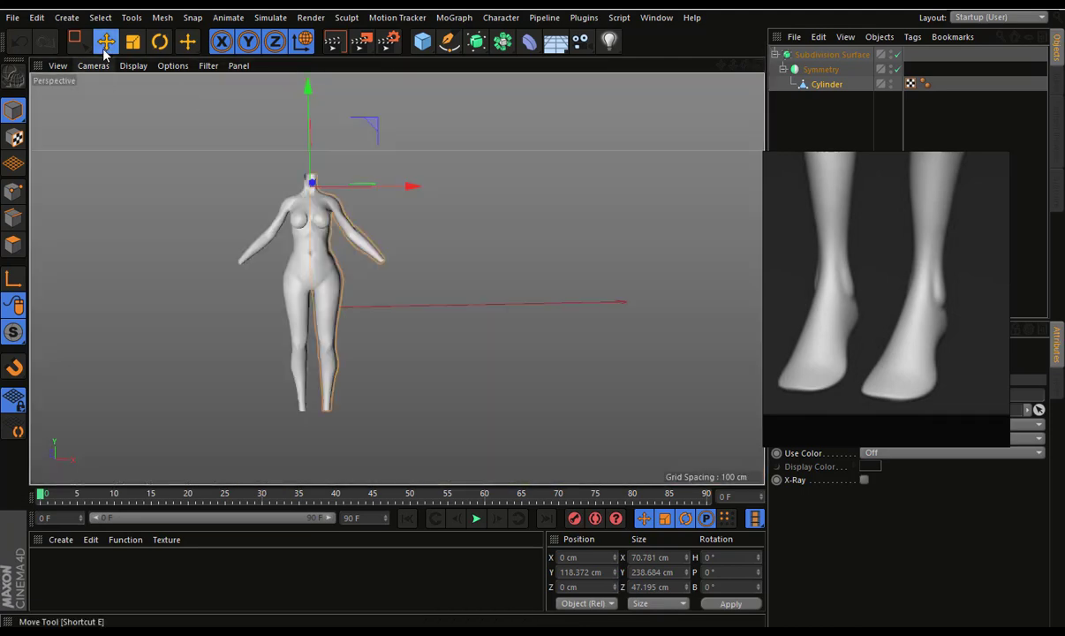
In Polygon mode, zoom and orbit around the open lower-leg ends
click(12, 245)
scroll(320, 440, up, 1)
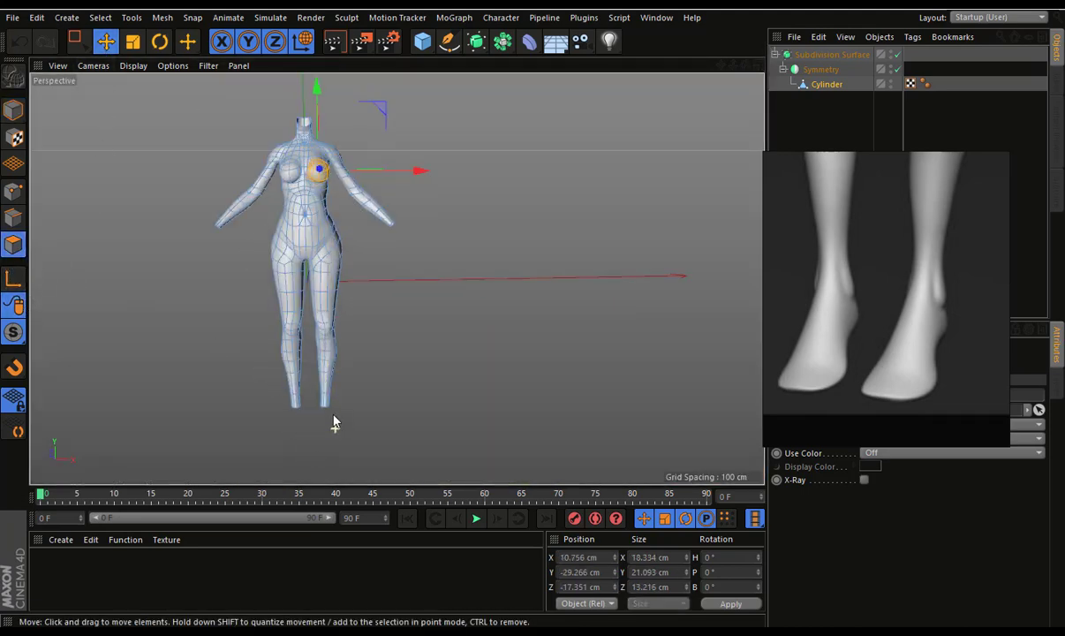
scroll(333, 423, up, 3)
scroll(314, 417, up, 2)
scroll(319, 440, up, 2)
alt+drag(292, 373, 192, 358)
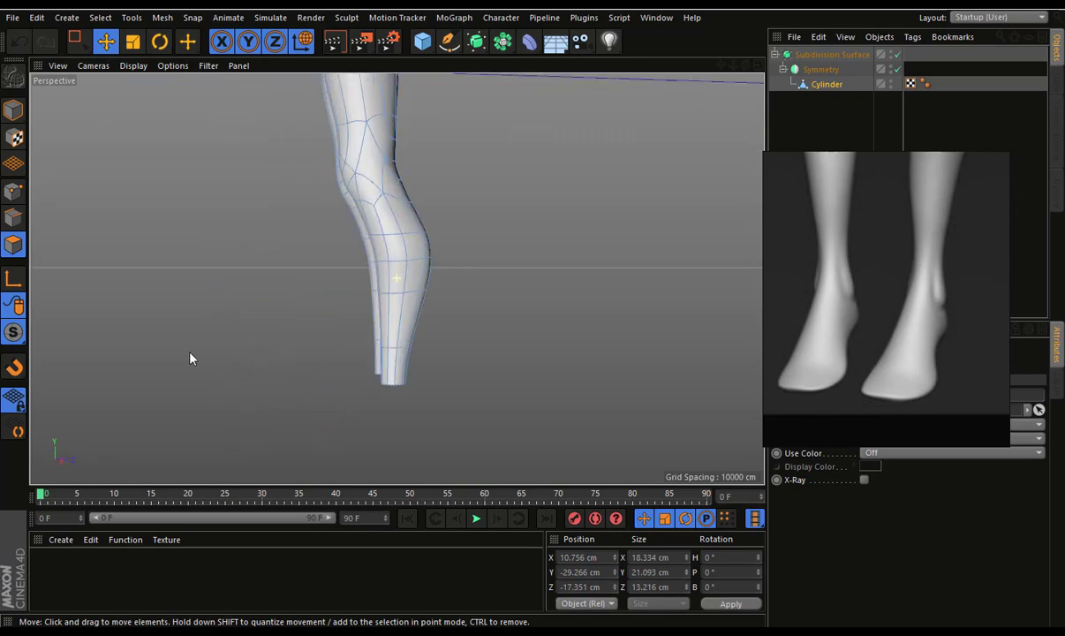
scroll(379, 403, up, 2)
alt+drag(453, 394, 397, 279)
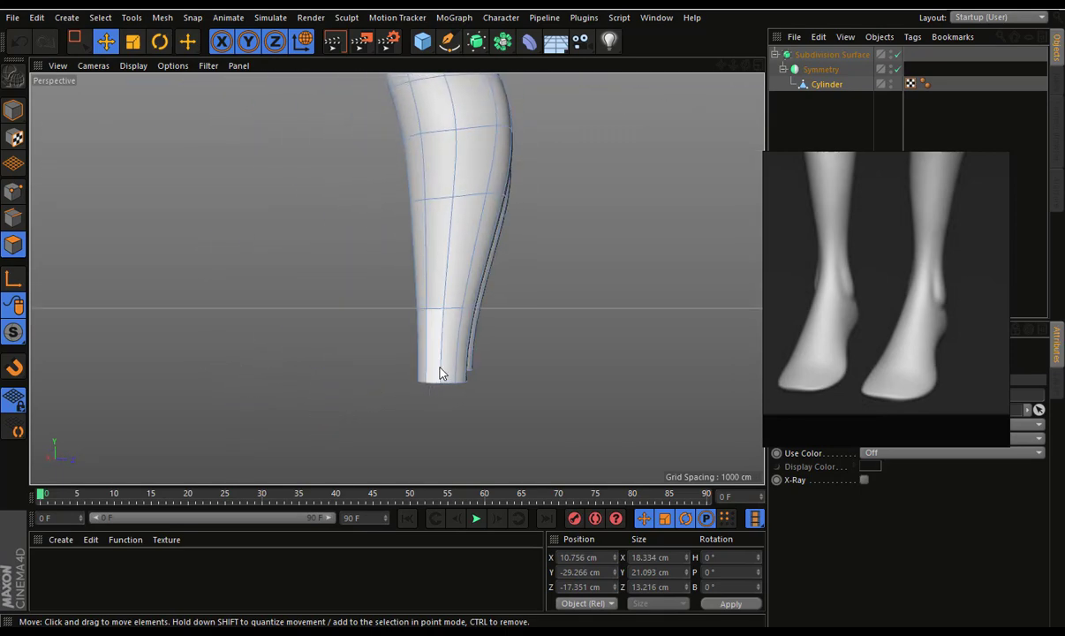
mouse_move(498, 386)
alt+mouse_down()
mouse_move(636, 386)
mouse_move(635, 349)
mouse_move(714, 161)
alt+mouse_up()
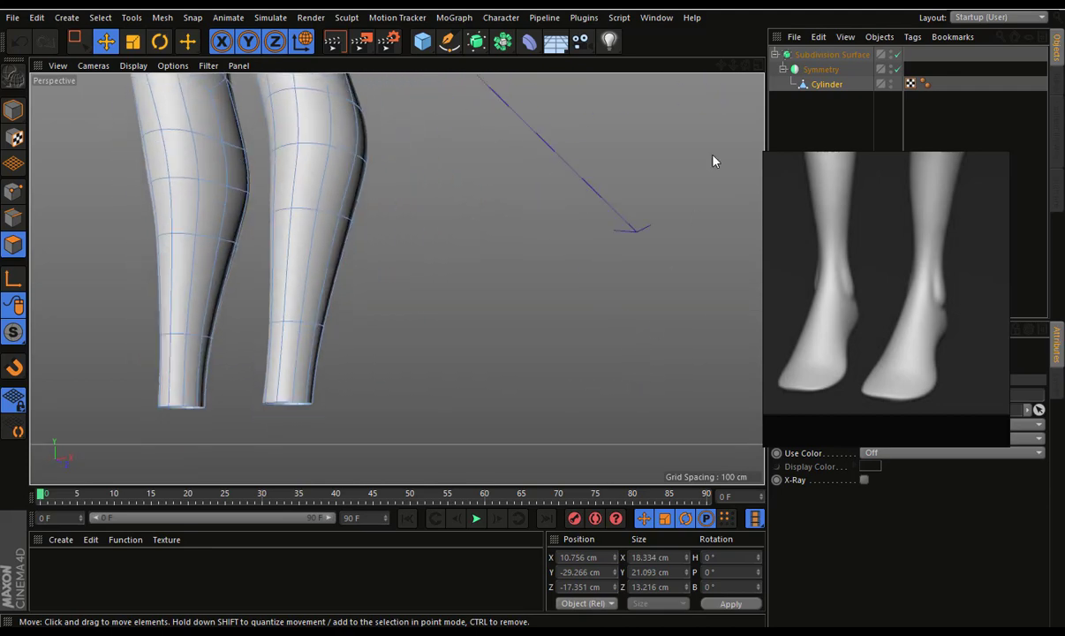
Zoom the enlarged side view onto the legs, clear the edge selection, and restore four views
click(758, 67)
middle_click(380, 316)
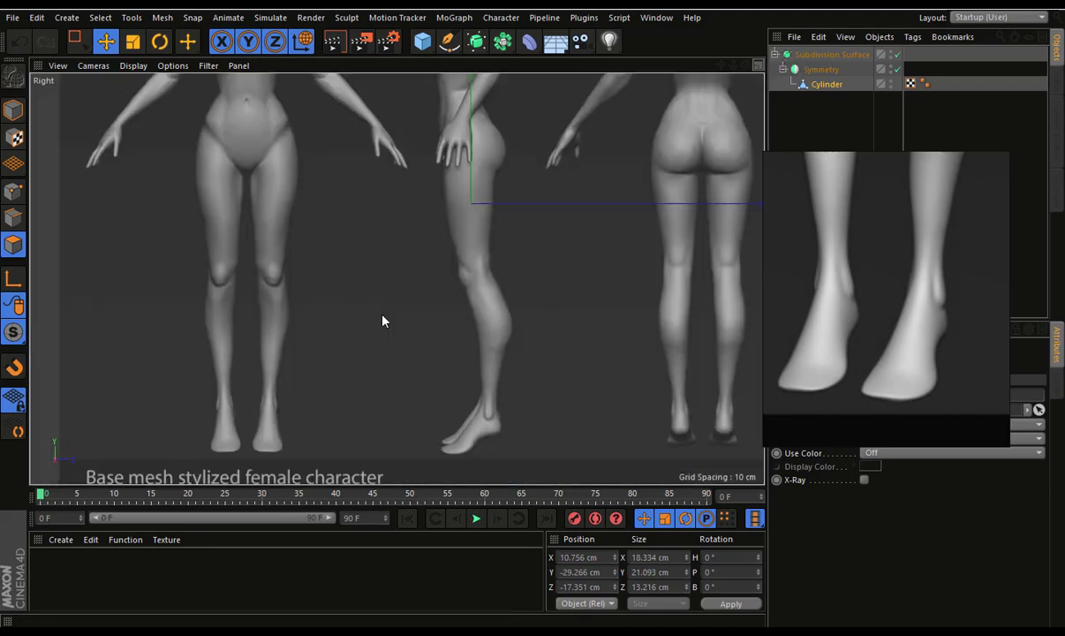
scroll(433, 344, up, 2)
scroll(477, 329, up, 2)
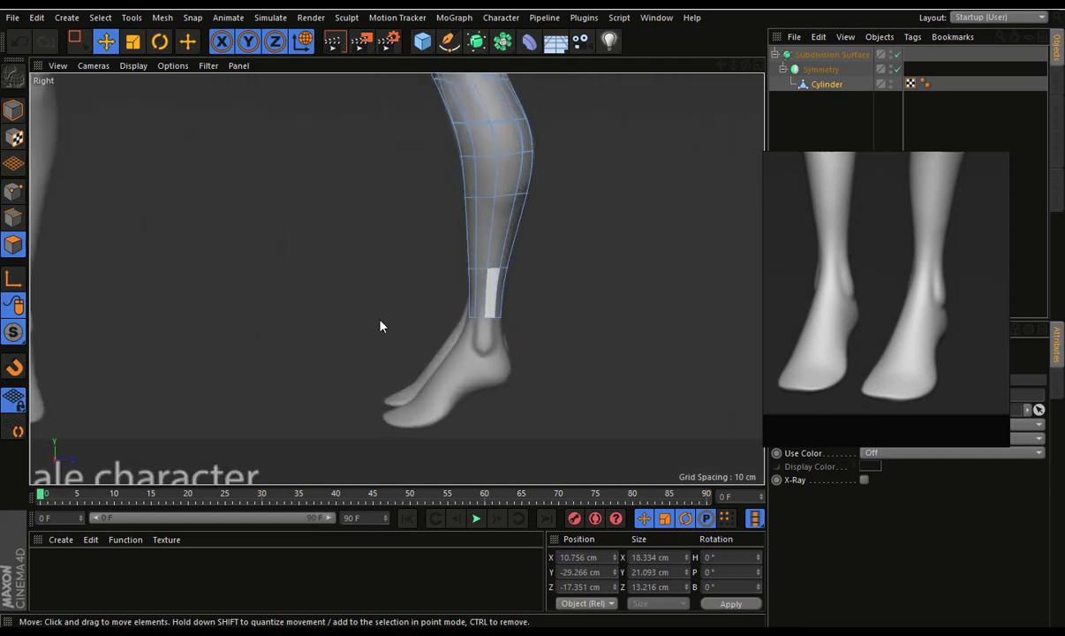
key(Return)
click(529, 324)
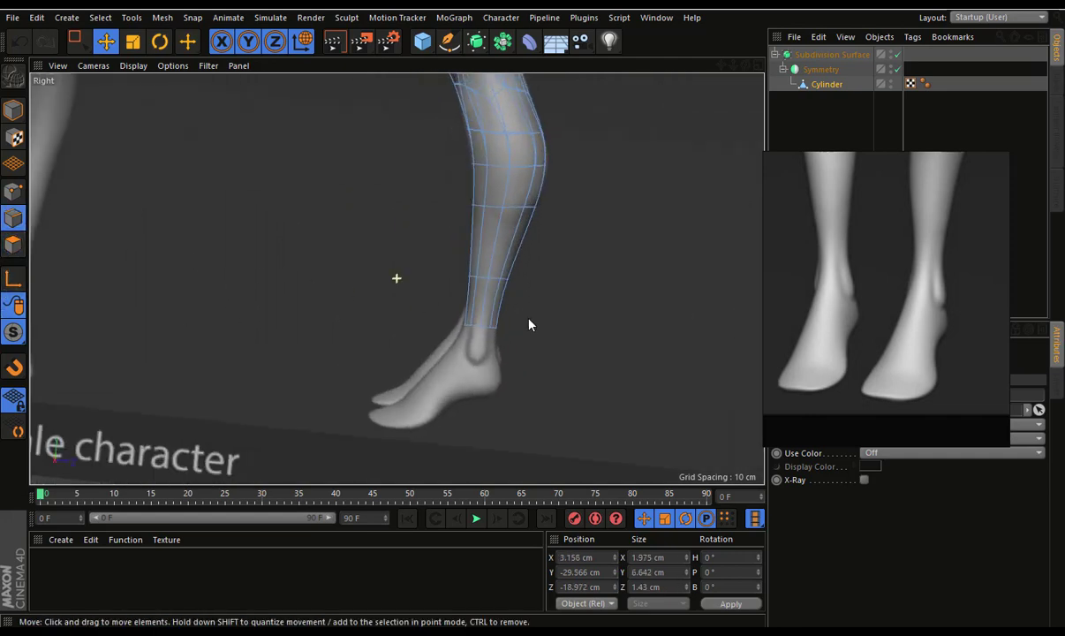
click(758, 66)
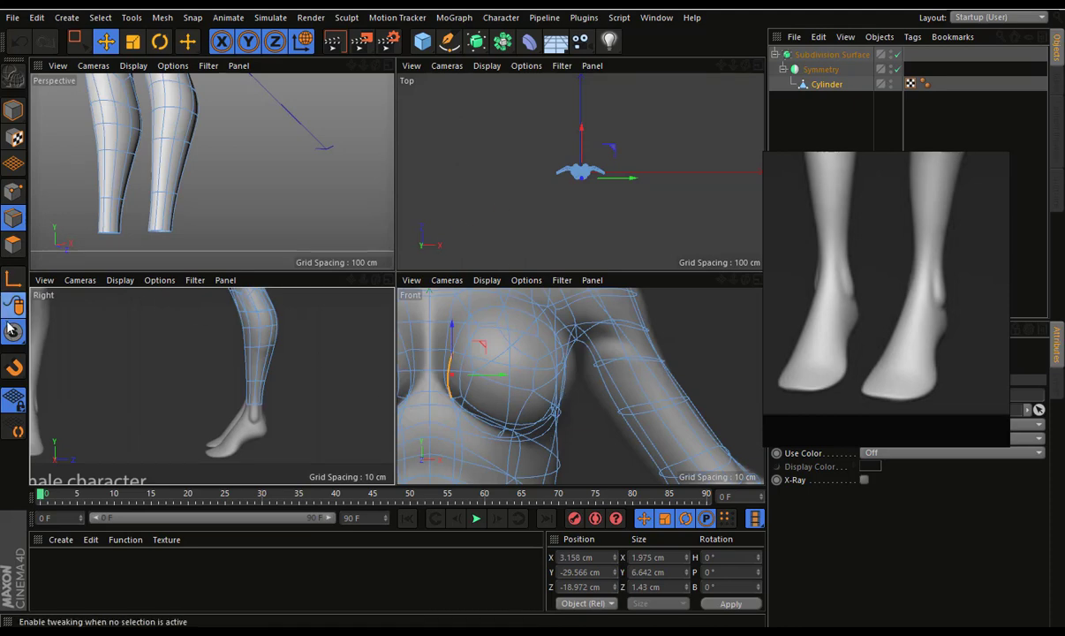
Select the edge strip beside the breast and nudge the underarm edge inward
click(14, 246)
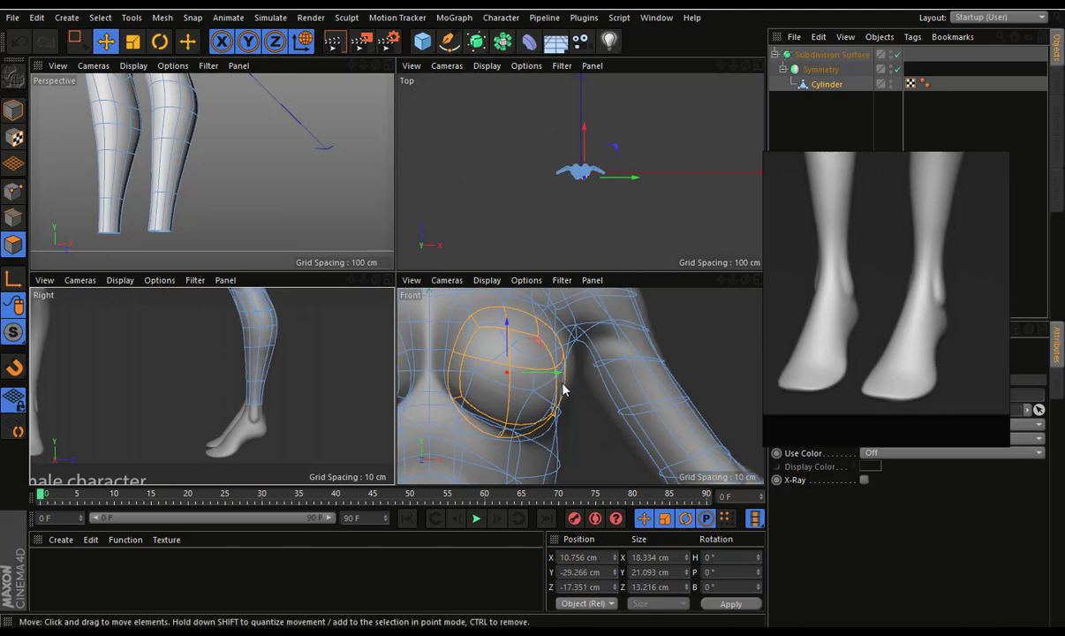
click(562, 392)
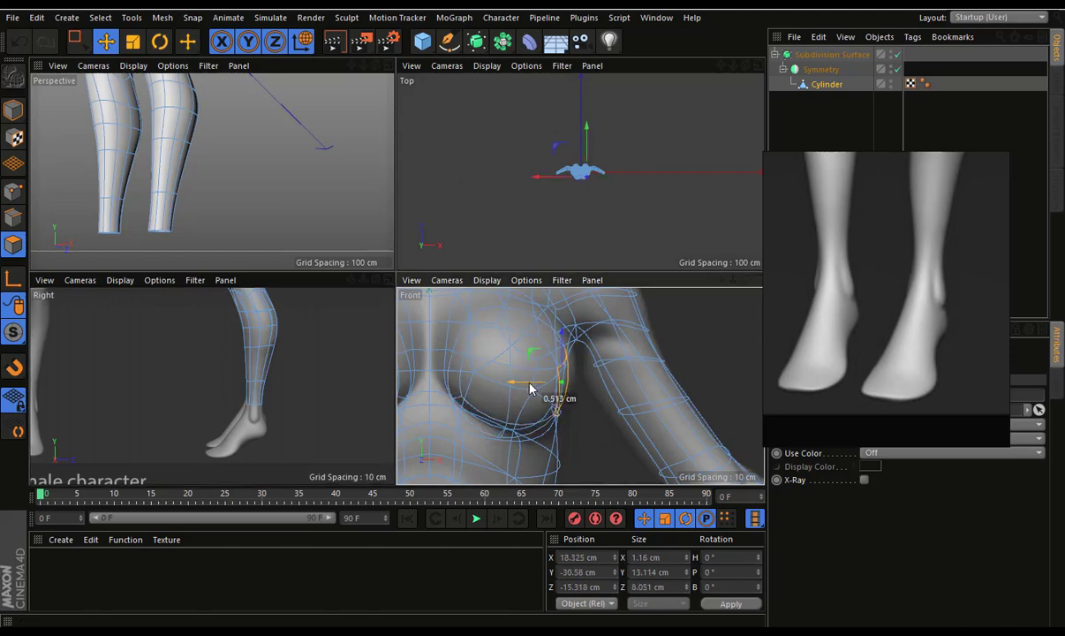
drag(533, 389, 529, 388)
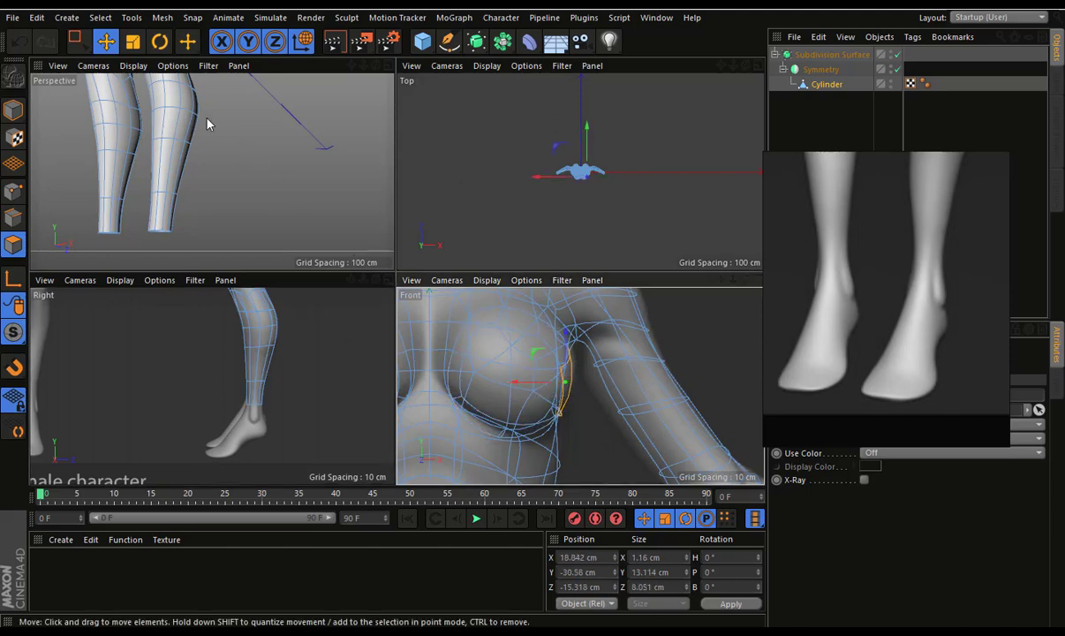
scroll(194, 109, down, 5)
scroll(332, 123, down, 3)
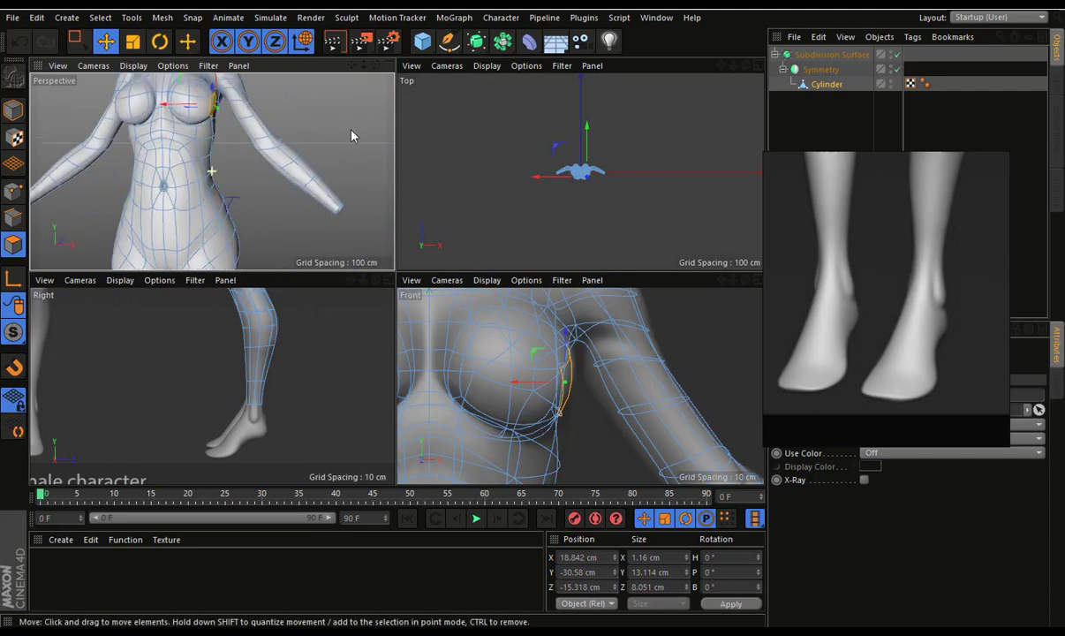
alt+drag(331, 123, 312, 112)
scroll(331, 203, up, 3)
scroll(183, 220, up, 3)
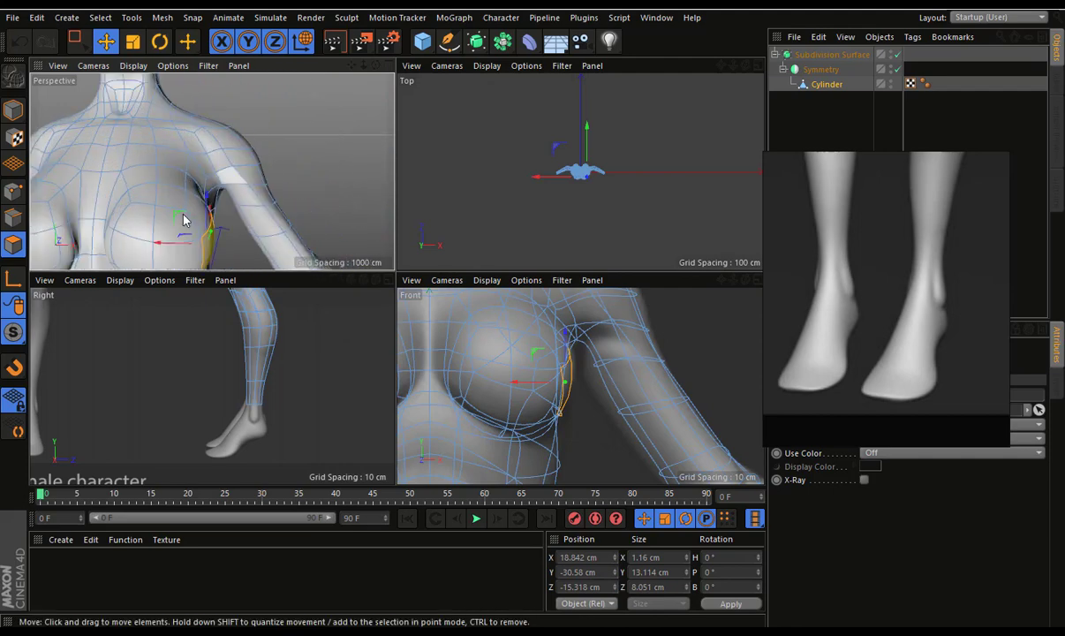
alt+drag(201, 210, 273, 185)
Check another armpit edge from several angles, then clear the edge selection
click(290, 163)
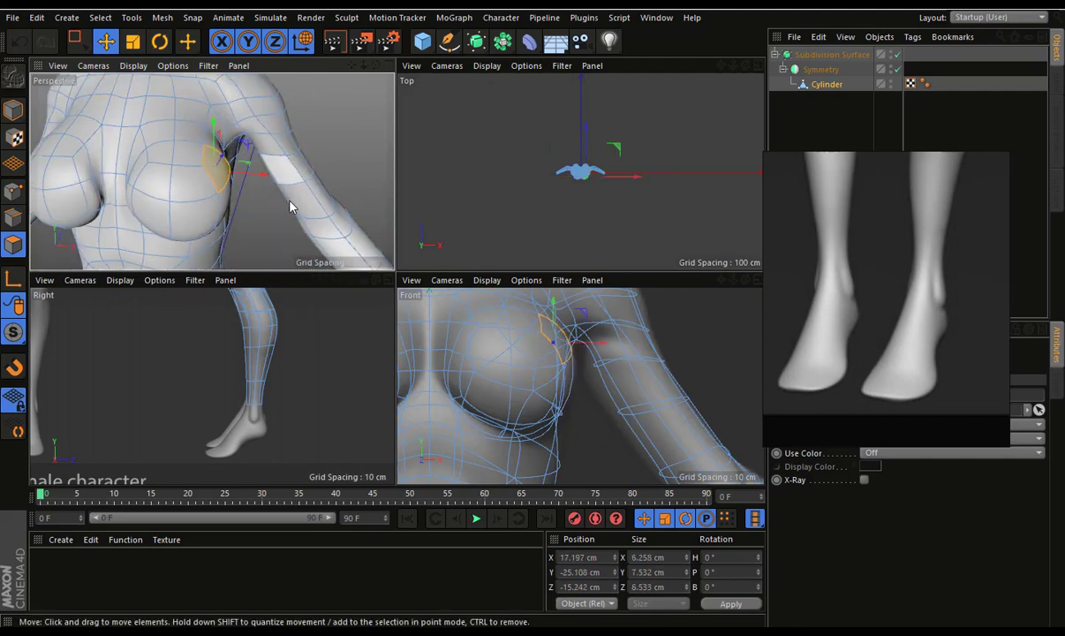
scroll(293, 204, down, 2)
mouse_move(293, 204)
alt+mouse_down()
mouse_move(79, 154)
mouse_move(104, 139)
alt+mouse_up()
scroll(210, 150, up, 3)
scroll(210, 150, down, 3)
alt+drag(210, 150, 328, 131)
click(292, 151)
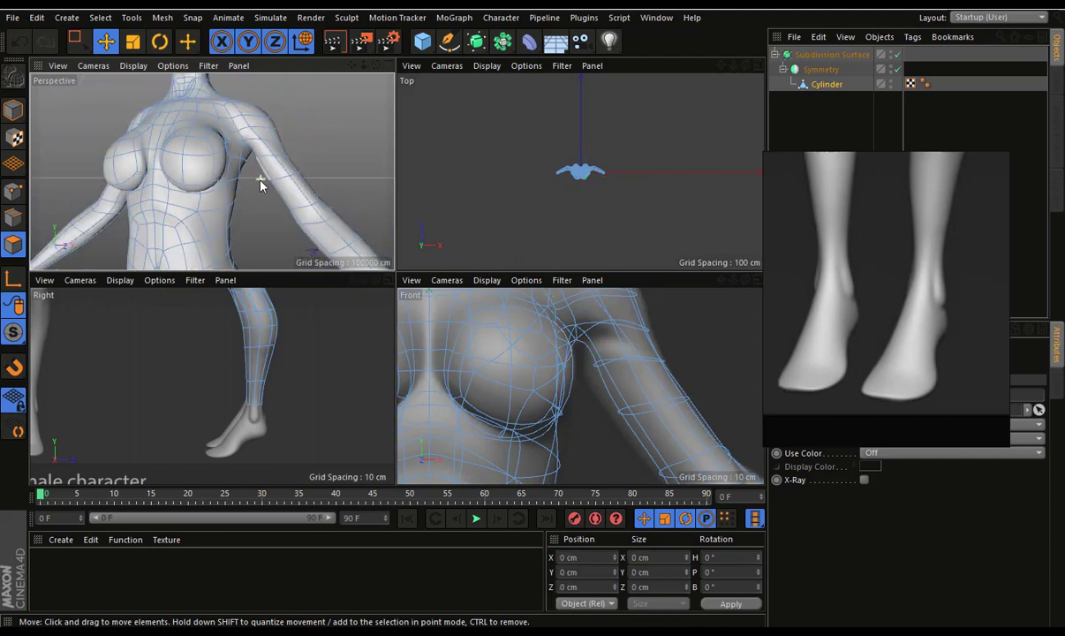
scroll(237, 183, down, 2)
scroll(285, 213, up, 3)
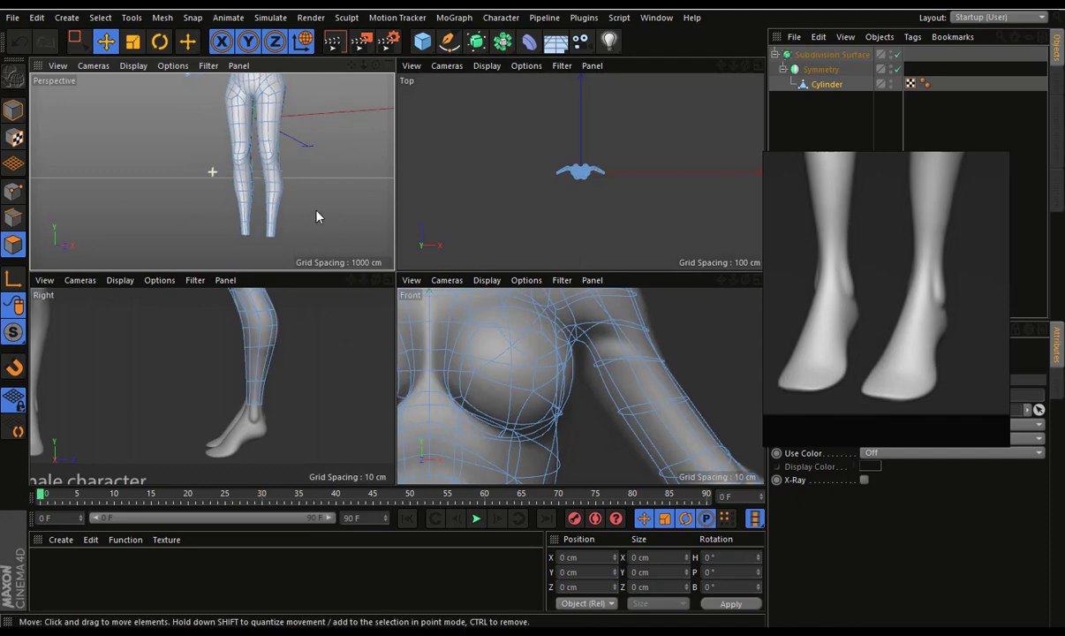
scroll(297, 197, up, 2)
alt+drag(69, 212, 366, 208)
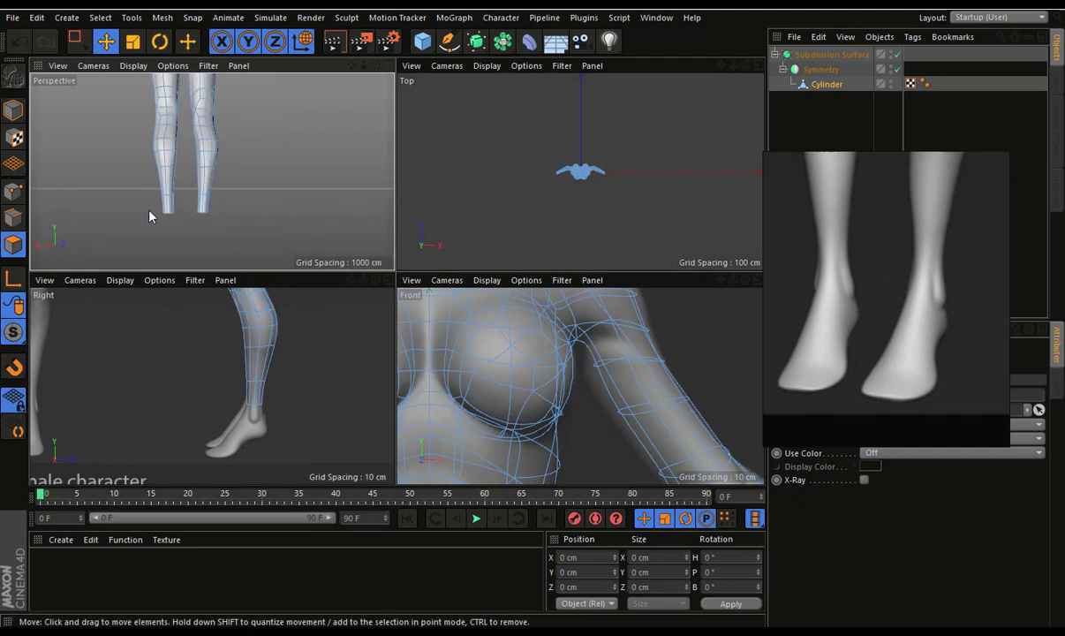
scroll(215, 201, up, 3)
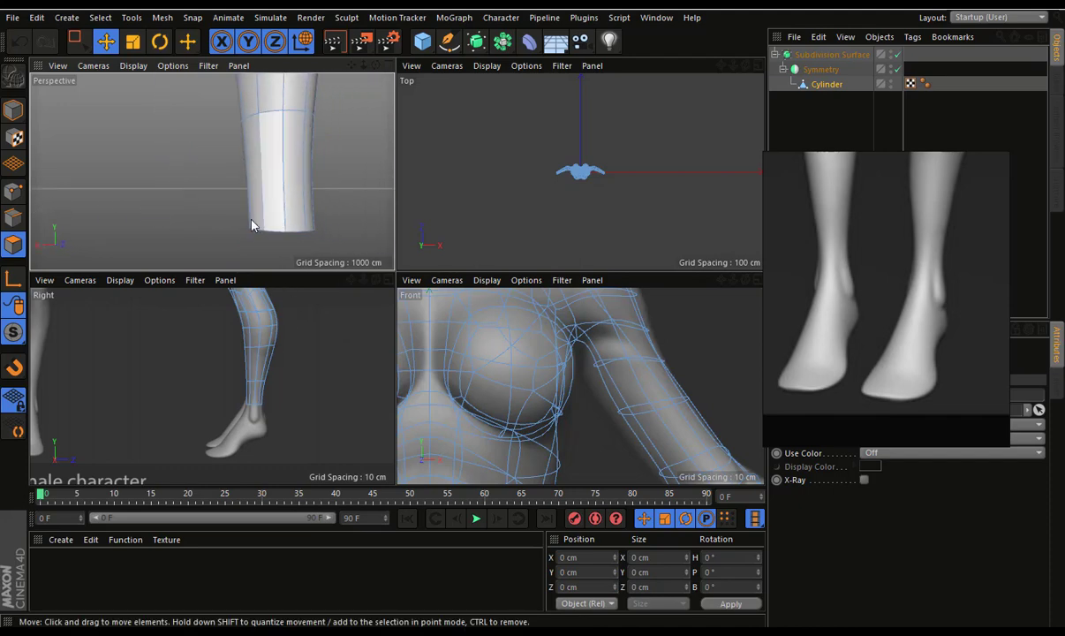
Select the leg's bottom edge and move the foot reference image out of the way
click(264, 212)
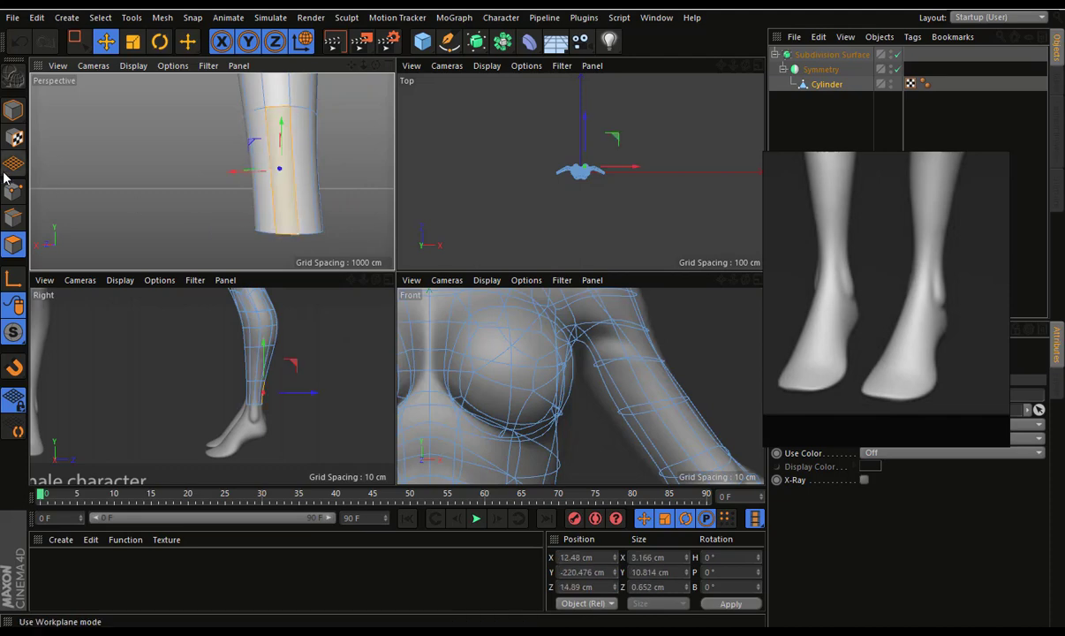
click(13, 218)
click(287, 233)
drag(799, 253, 461, 348)
Switch the Attribute Manager to Project and set Default Object Color to Gray-Blue
click(798, 329)
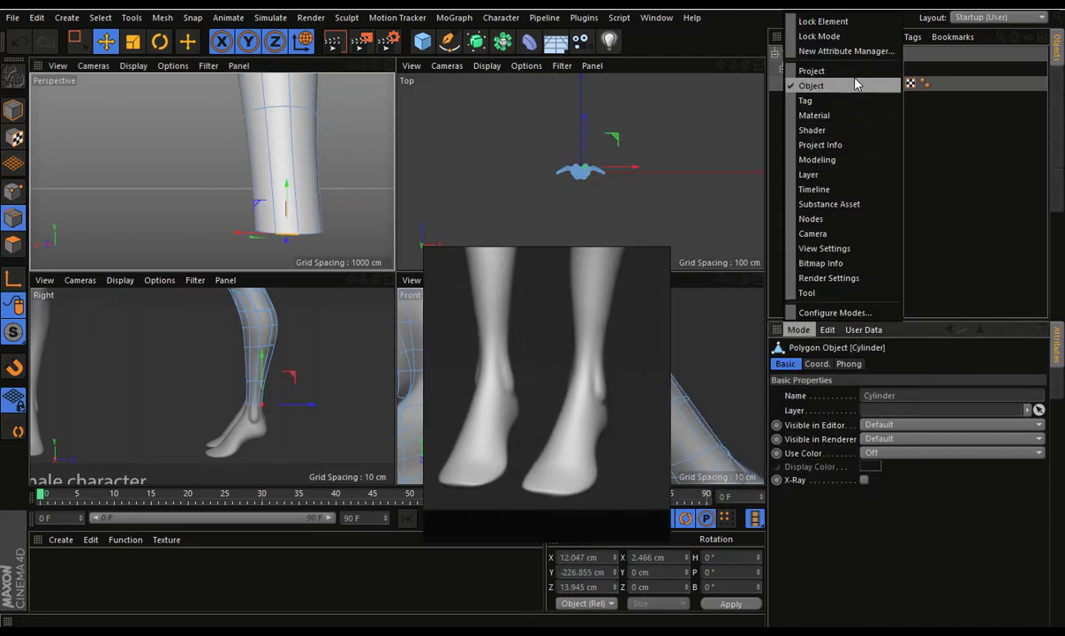
click(855, 83)
click(798, 329)
click(810, 71)
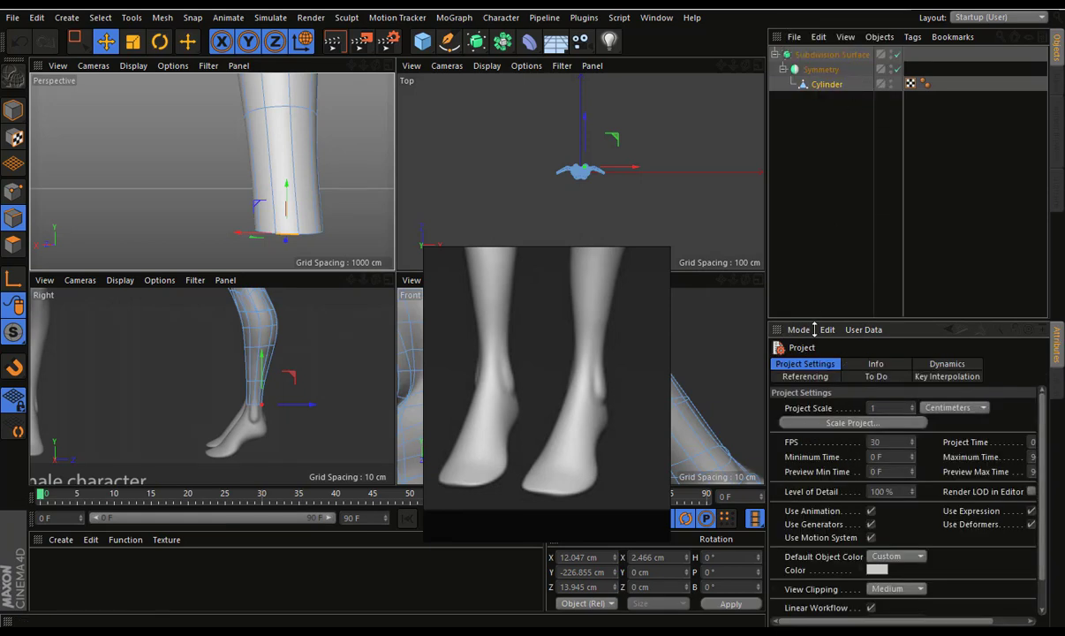
click(897, 555)
click(886, 571)
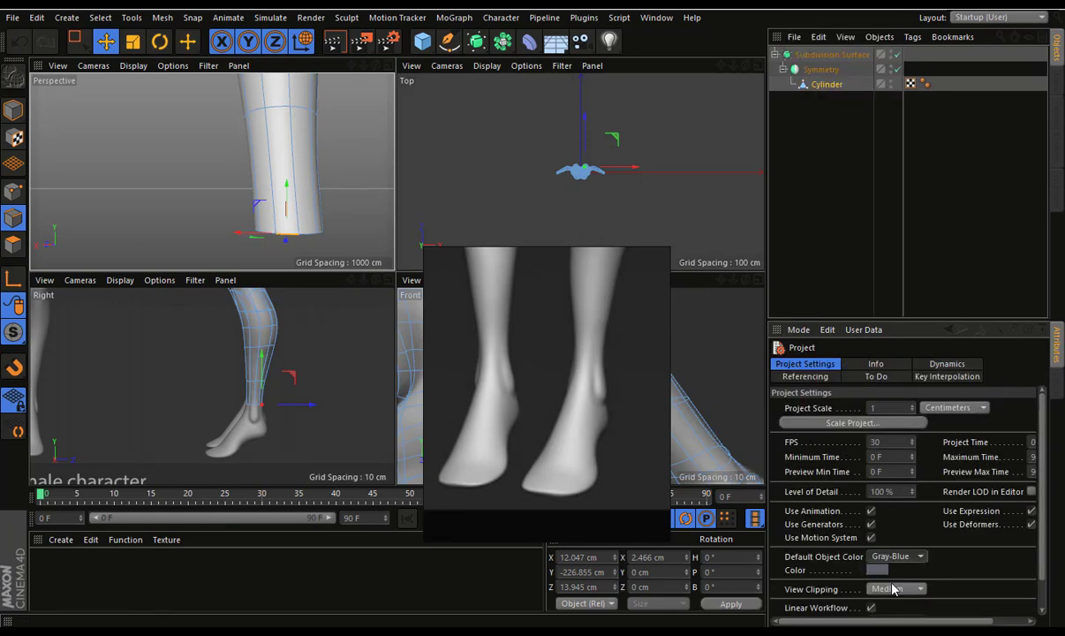
scroll(324, 226, down, 3)
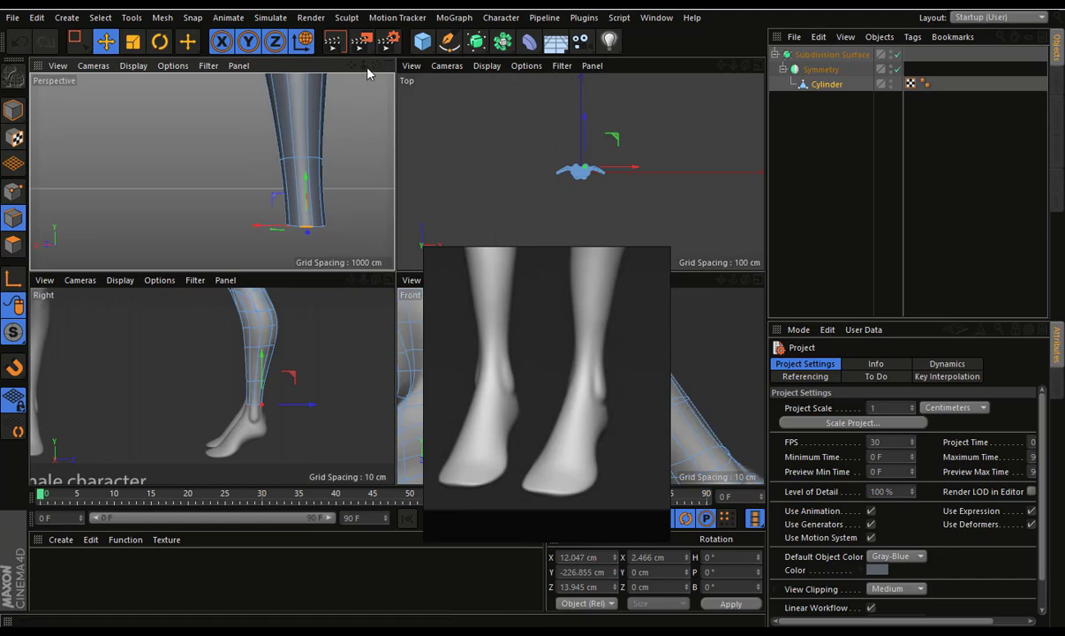
drag(362, 65, 212, 171)
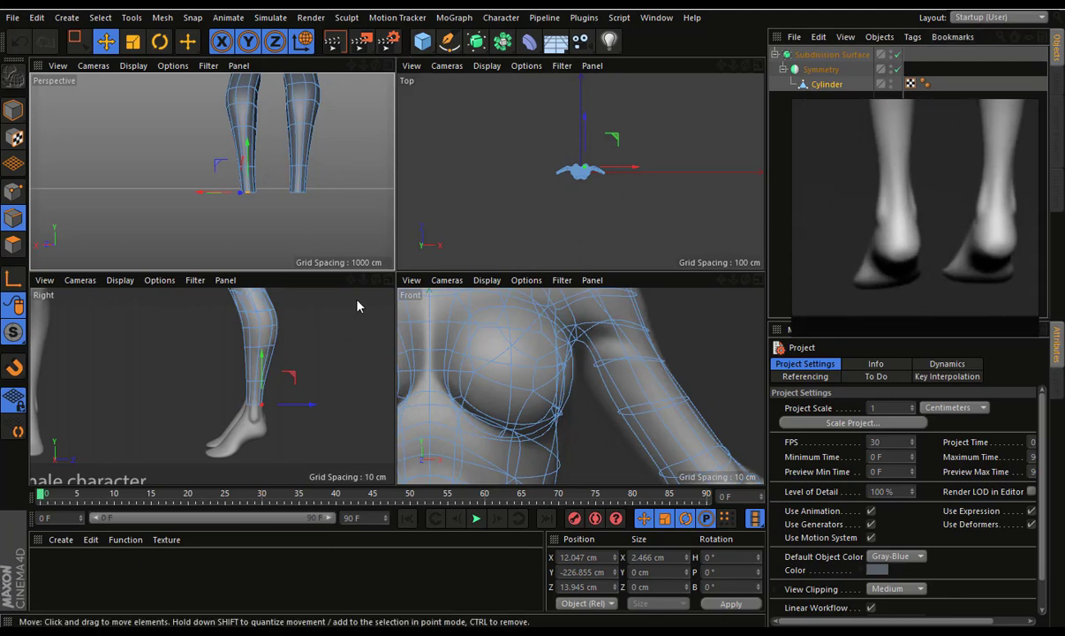
scroll(273, 183, down, 2)
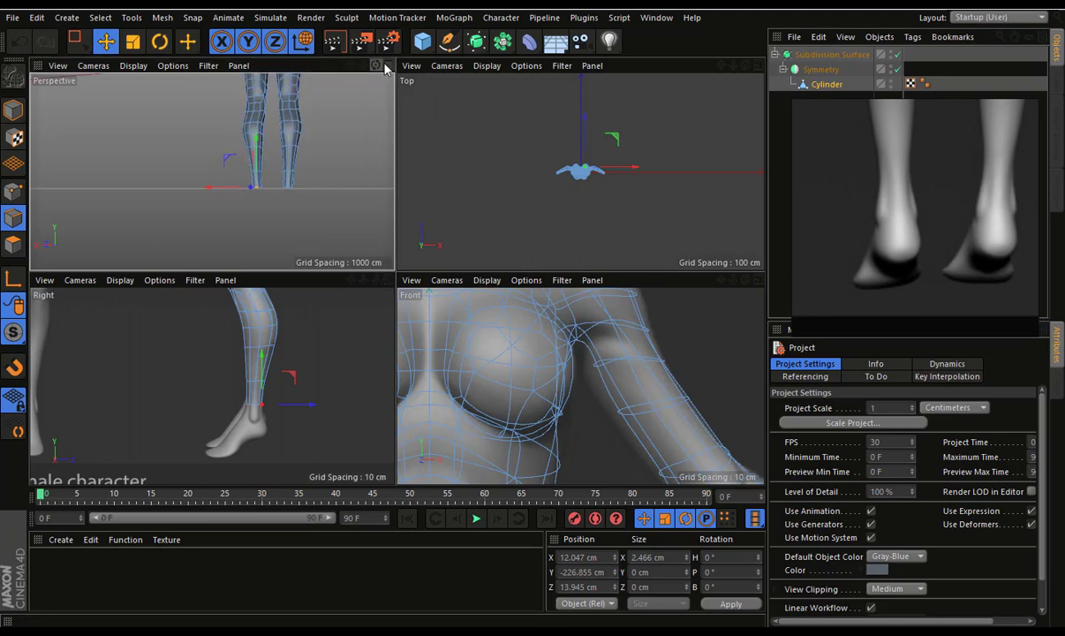
Lower the heel point in the side view to match the foot reference
click(385, 67)
alt+drag(494, 202, 468, 439)
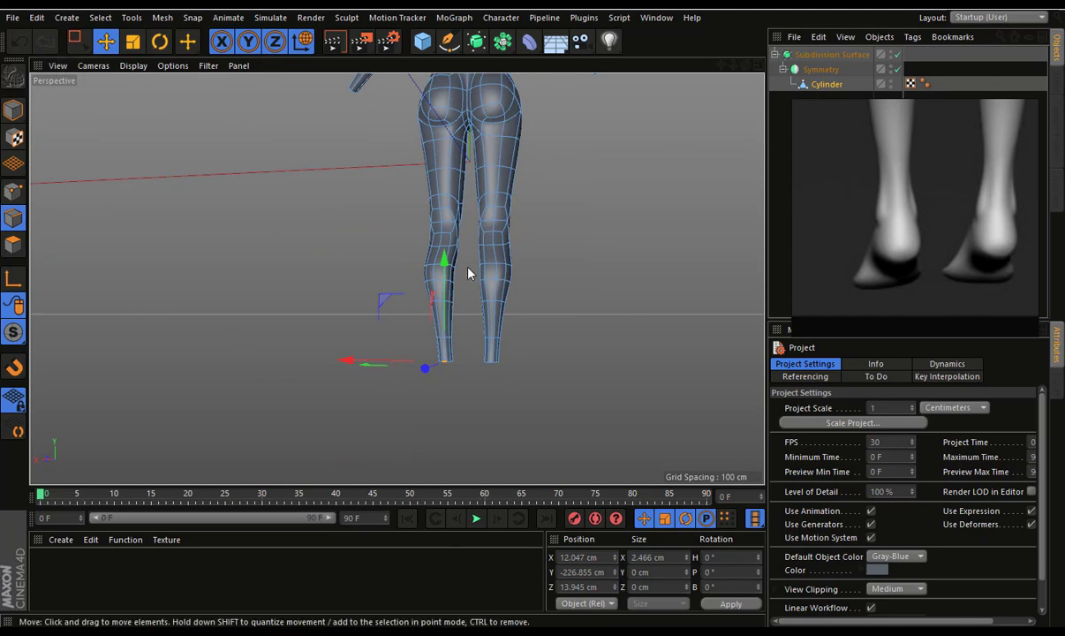
scroll(427, 340, up, 3)
scroll(427, 340, up, 3)
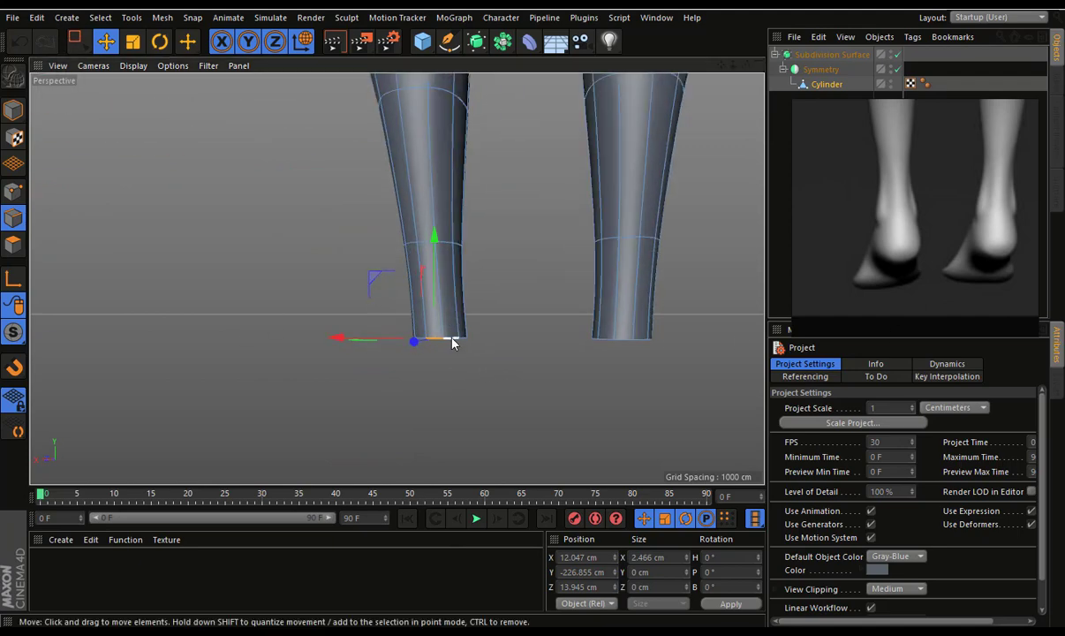
mouse_move(464, 357)
alt+mouse_down()
mouse_move(551, 350)
mouse_move(580, 280)
mouse_move(427, 399)
mouse_move(428, 468)
alt+mouse_up()
key(F4)
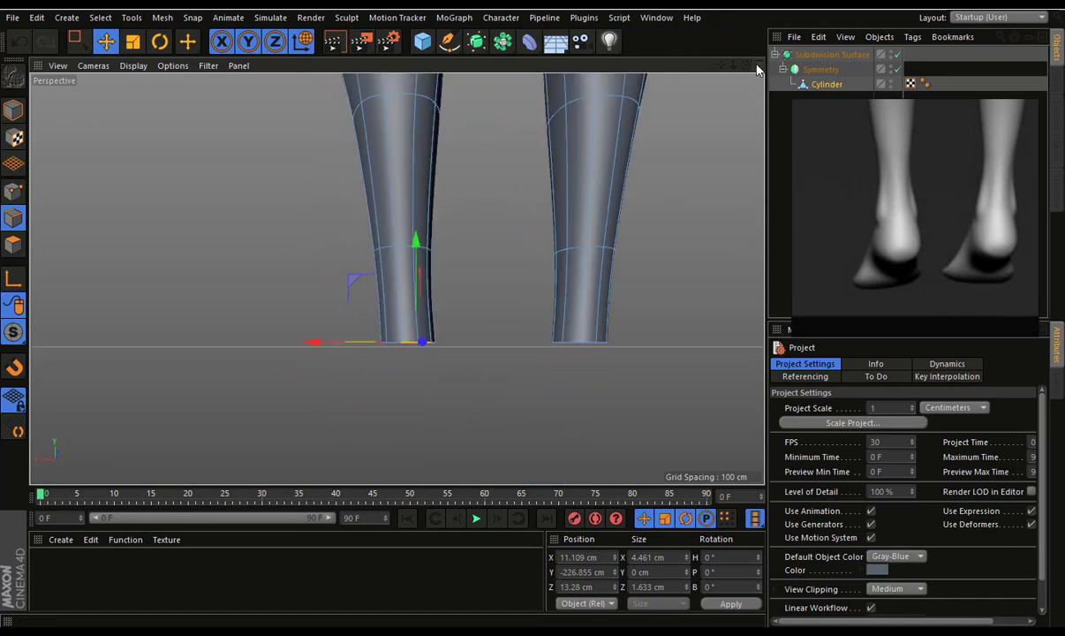
key(F5)
mouse_move(281, 439)
mouse_down()
mouse_move(323, 349)
mouse_move(291, 401)
mouse_up()
scroll(281, 415, up, 2)
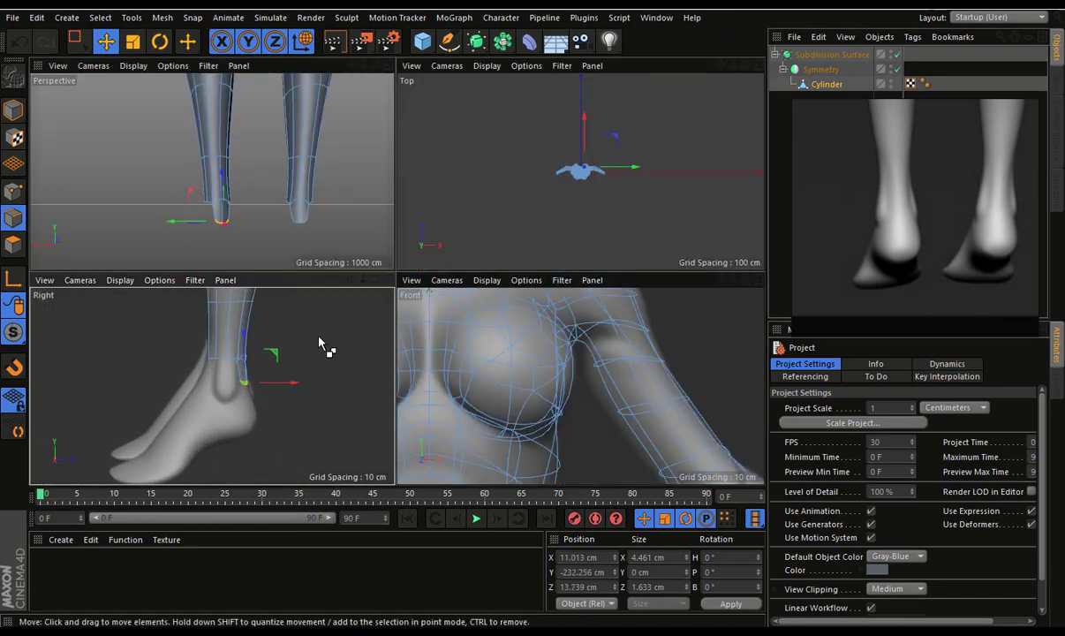
mouse_move(320, 342)
mouse_down()
mouse_move(325, 360)
mouse_move(306, 365)
mouse_up()
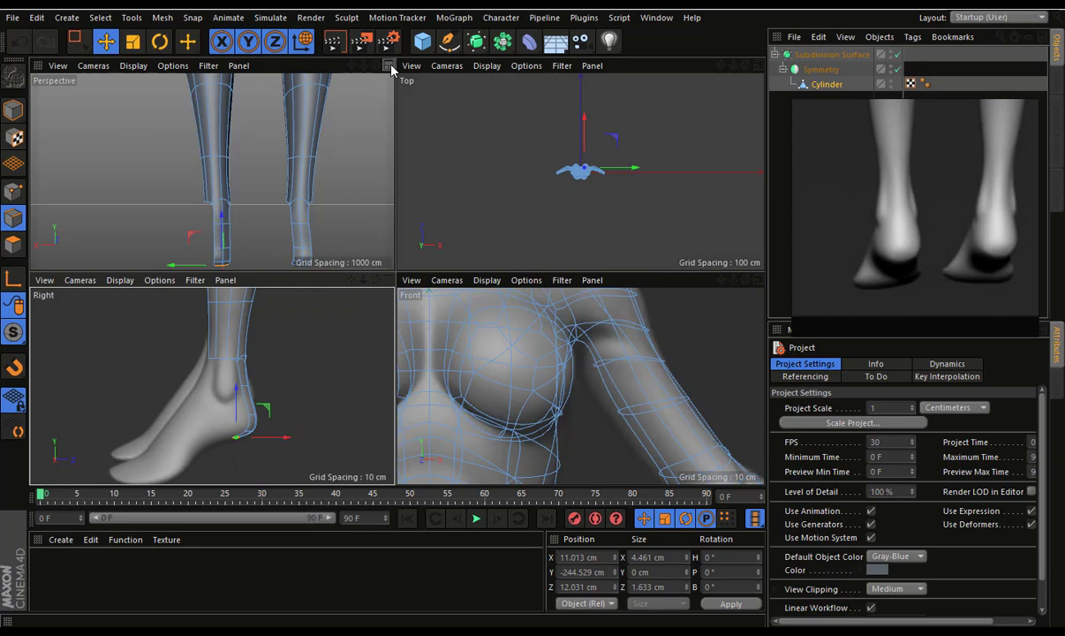
Nudge an edge at the bottom of the leg slightly along its axis
click(389, 66)
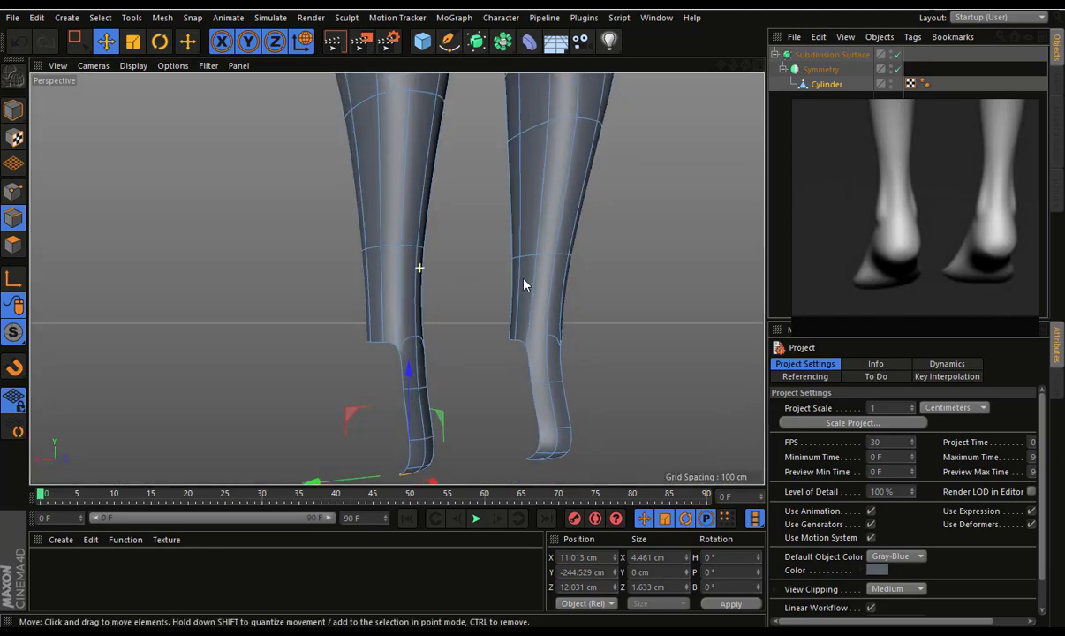
mouse_move(428, 274)
alt+mouse_down()
mouse_move(470, 345)
mouse_move(369, 309)
alt+mouse_up()
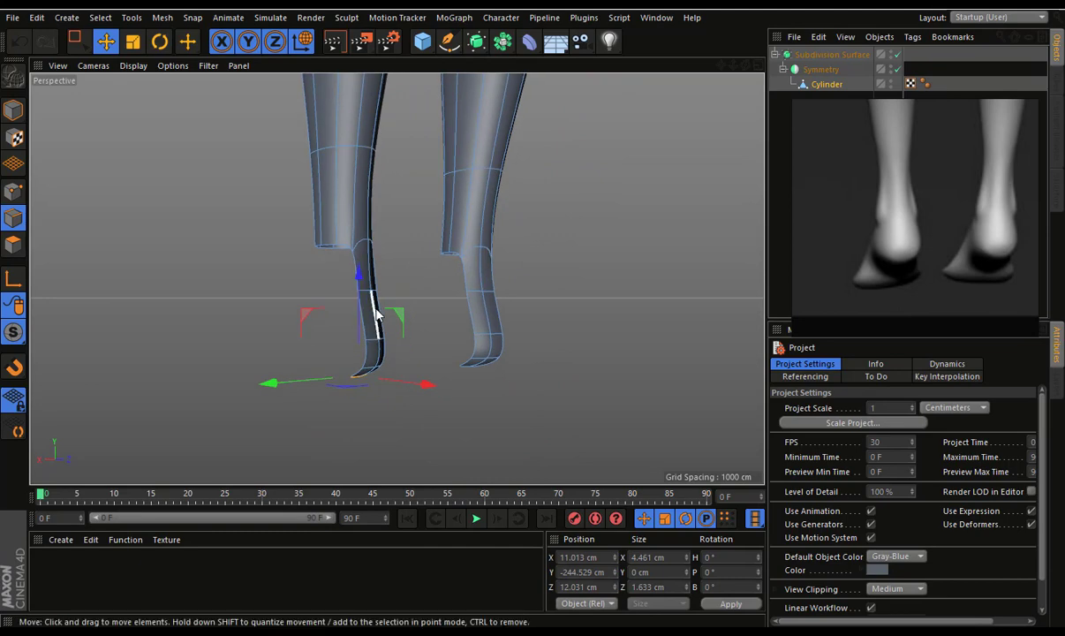
click(380, 313)
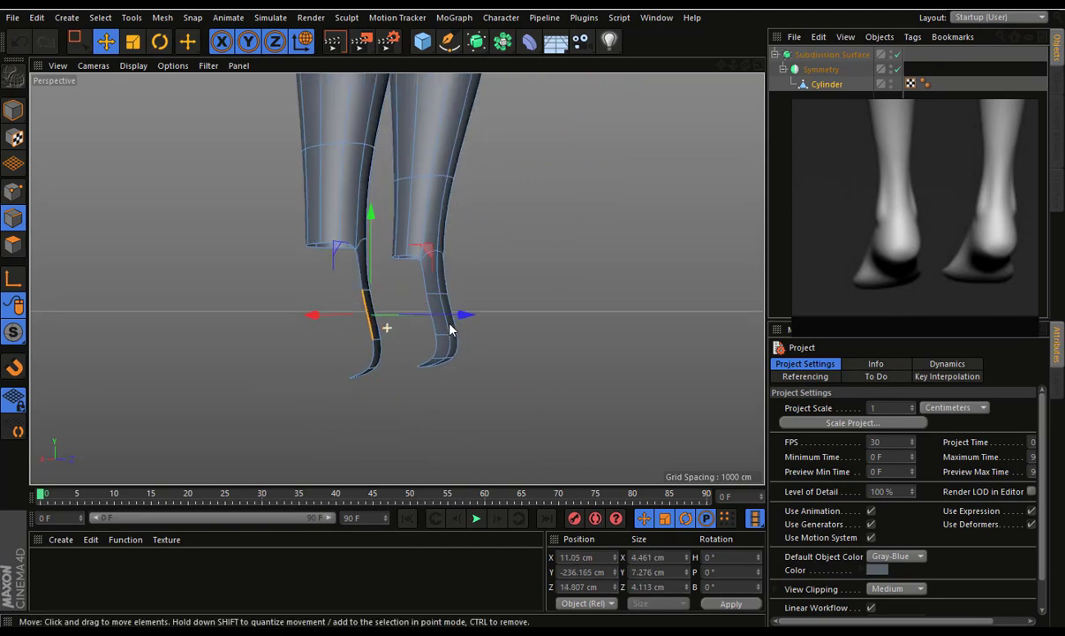
mouse_move(370, 331)
alt+mouse_down()
mouse_move(470, 315)
mouse_move(463, 320)
mouse_move(557, 274)
mouse_move(472, 266)
alt+mouse_up()
click(473, 266)
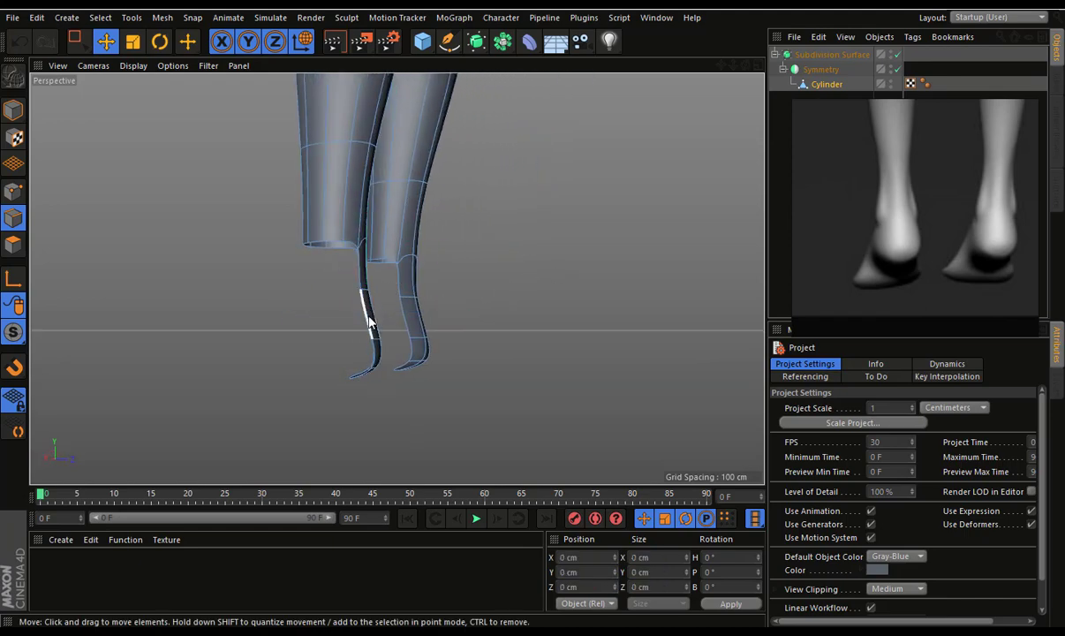
Move a lower-leg edge toward the front of the foot
mouse_move(402, 294)
alt+mouse_down()
mouse_move(366, 299)
mouse_move(362, 326)
alt+mouse_up()
key(F4)
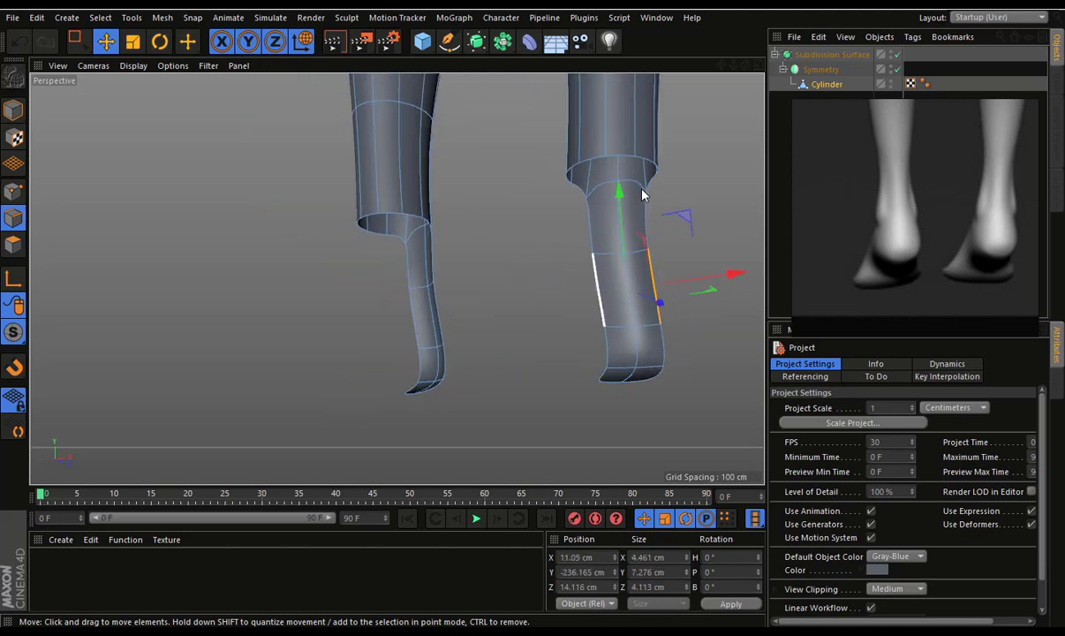
click(606, 291)
key(F5)
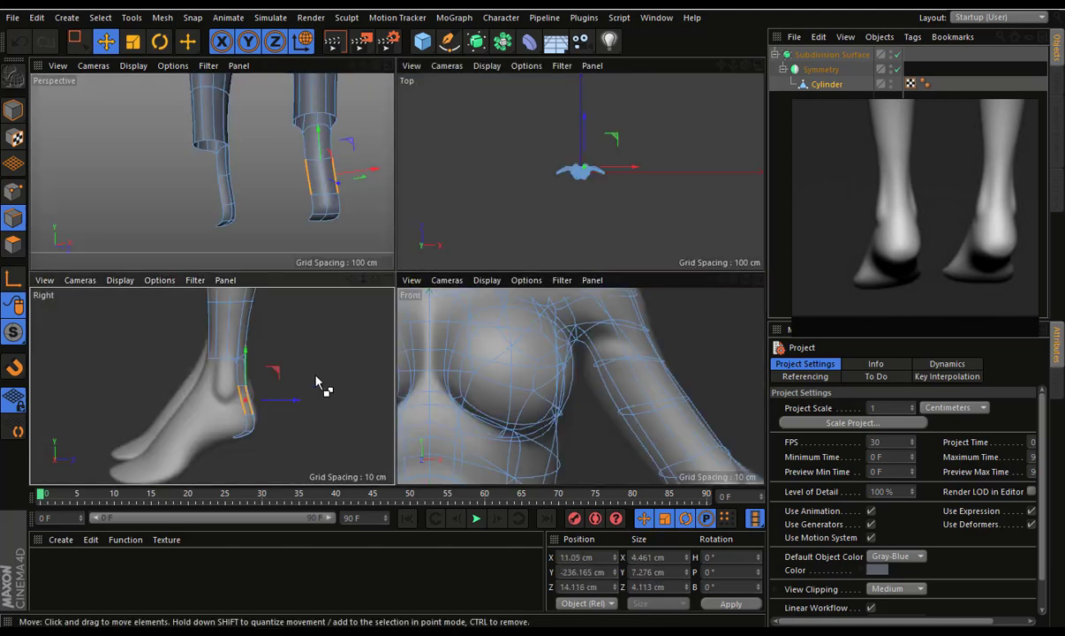
mouse_move(321, 380)
mouse_down()
mouse_move(240, 386)
mouse_move(297, 371)
mouse_up()
key(ctrl+z)
scroll(274, 385, up, 3)
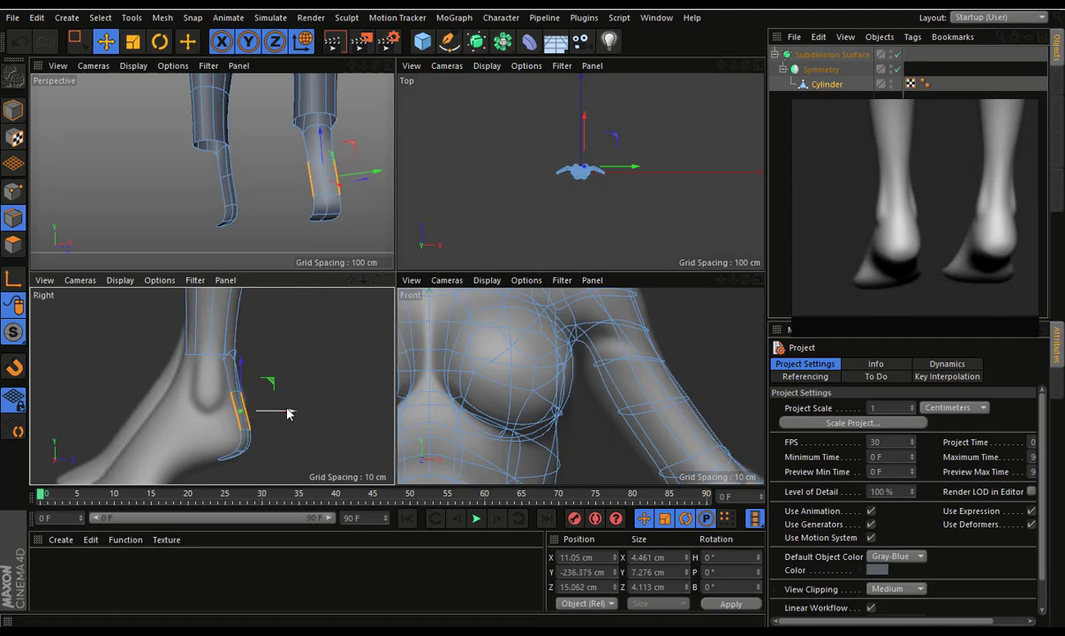
mouse_move(298, 371)
mouse_down()
mouse_move(285, 403)
mouse_move(277, 395)
mouse_up()
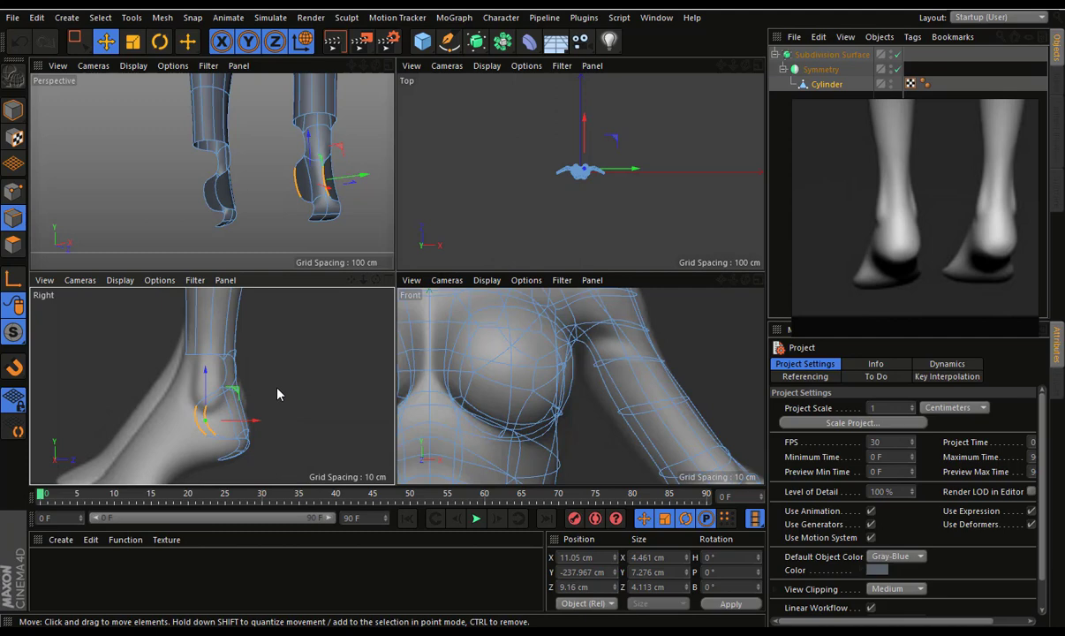
scroll(544, 395, up, 2)
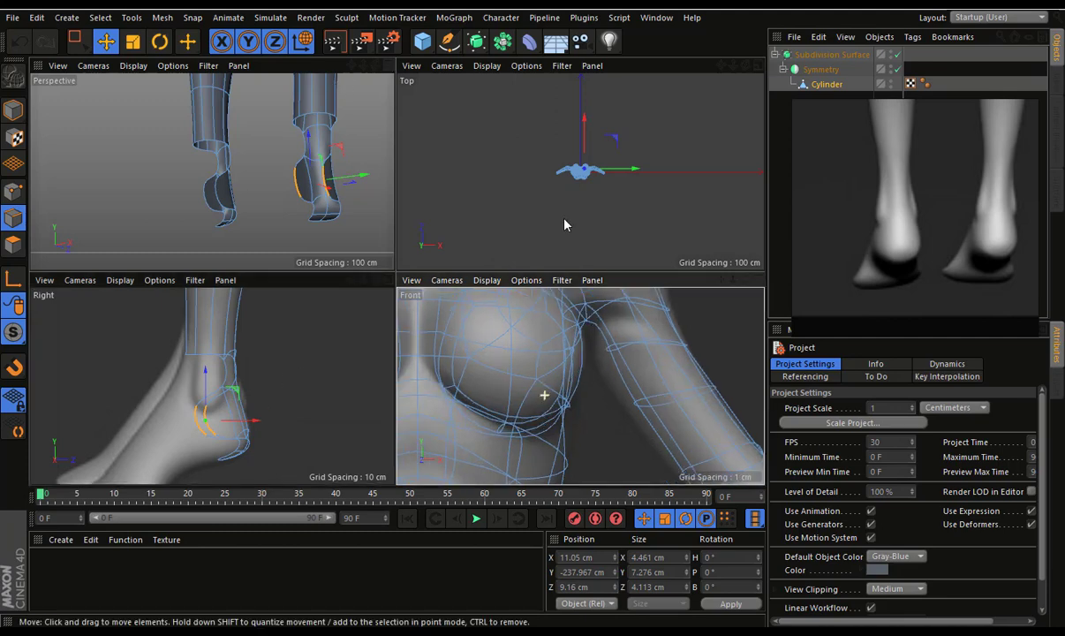
Scale the selected heel edges wider along X to 7.657 cm
middle_click(567, 349)
middle_click(530, 305)
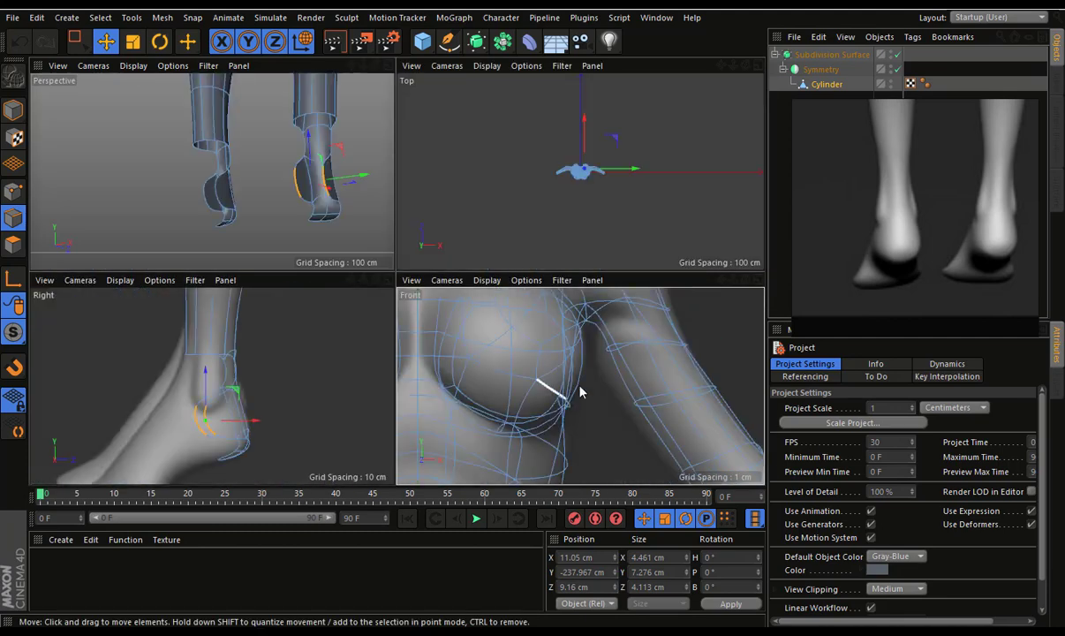
scroll(545, 362, up, 2)
scroll(610, 376, down, 2)
scroll(609, 376, down, 2)
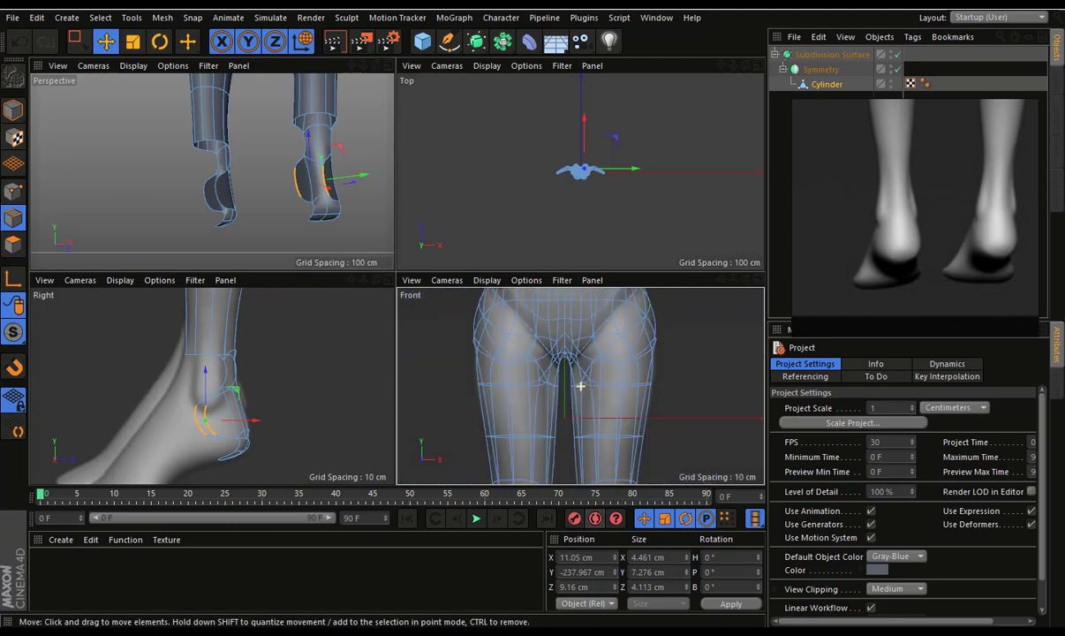
scroll(582, 379, down, 2)
mouse_move(627, 395)
alt+middle_down()
mouse_move(645, 404)
mouse_move(634, 405)
alt+middle_up()
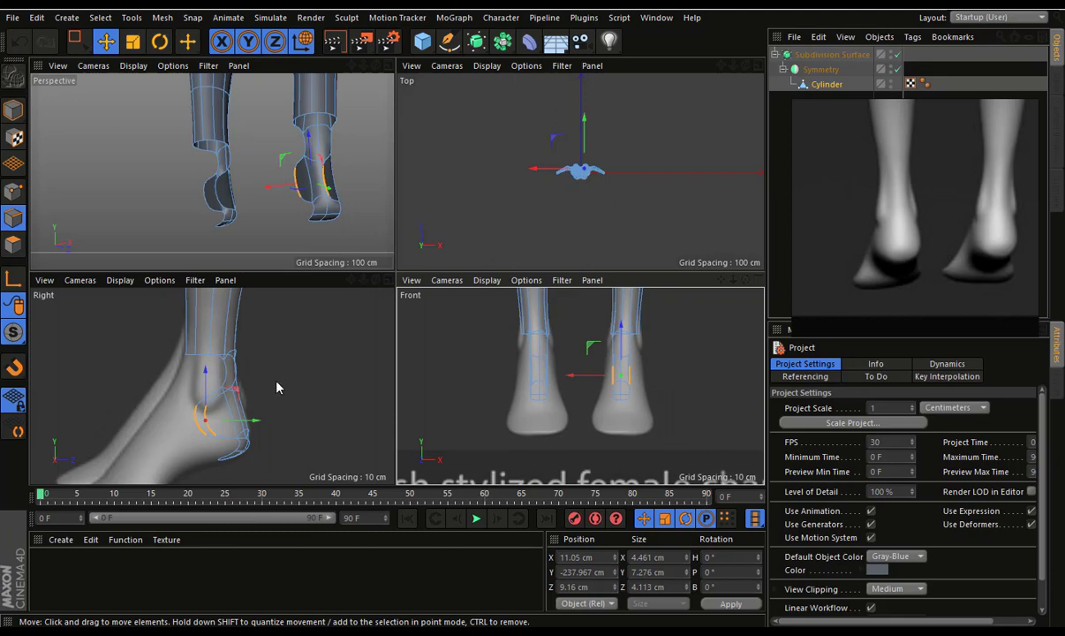
click(128, 43)
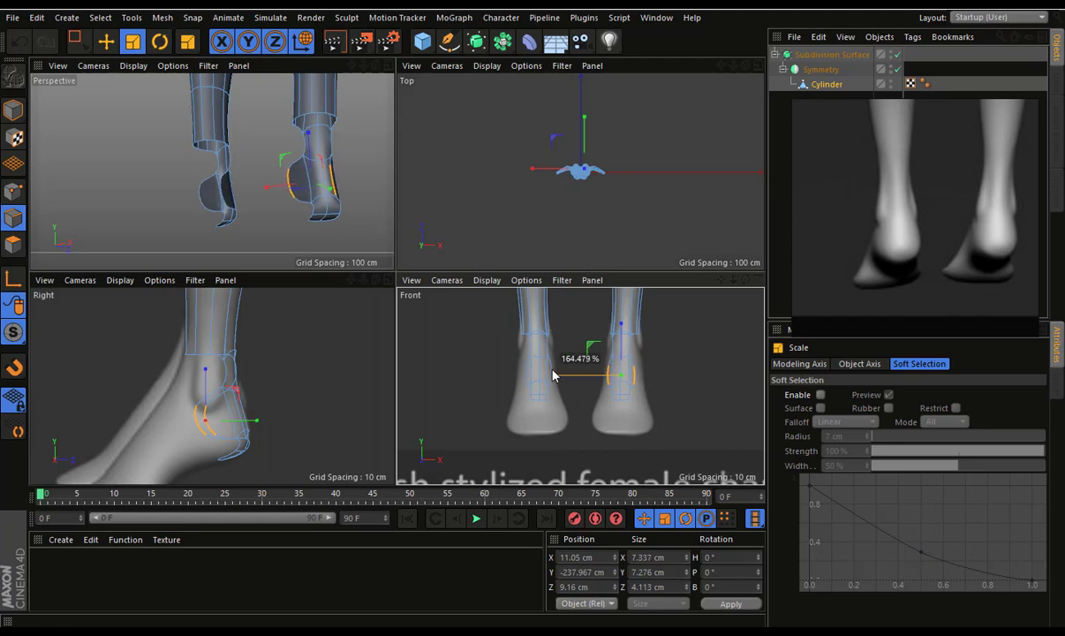
drag(554, 375, 565, 376)
click(388, 65)
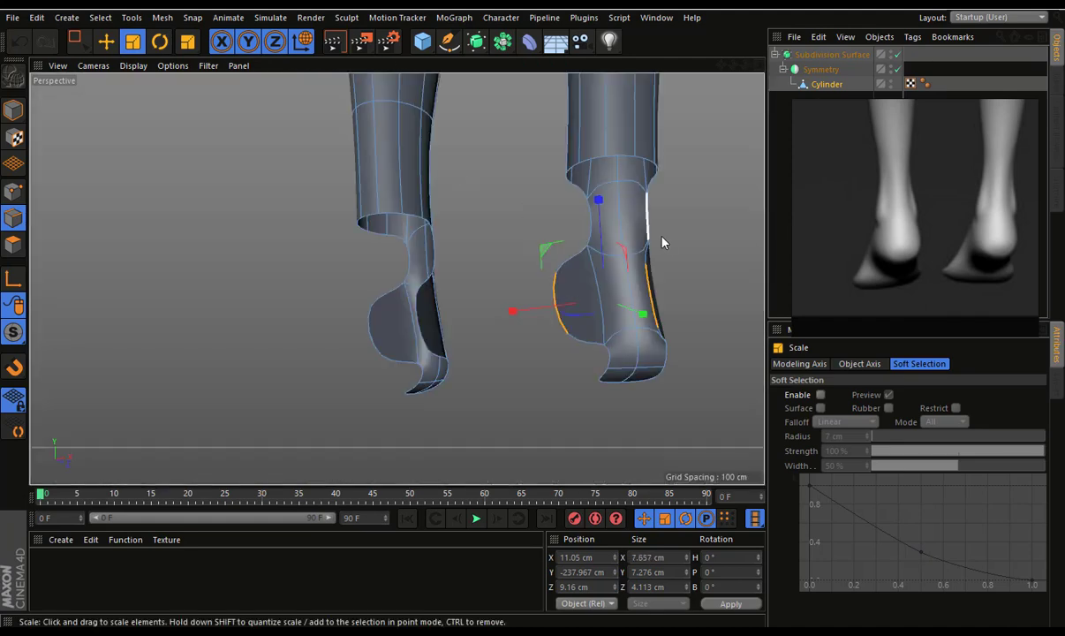
alt+drag(664, 242, 578, 245)
Bridge the upper opening down to the lower edge and fill the toe gap
right_click(577, 235)
click(584, 244)
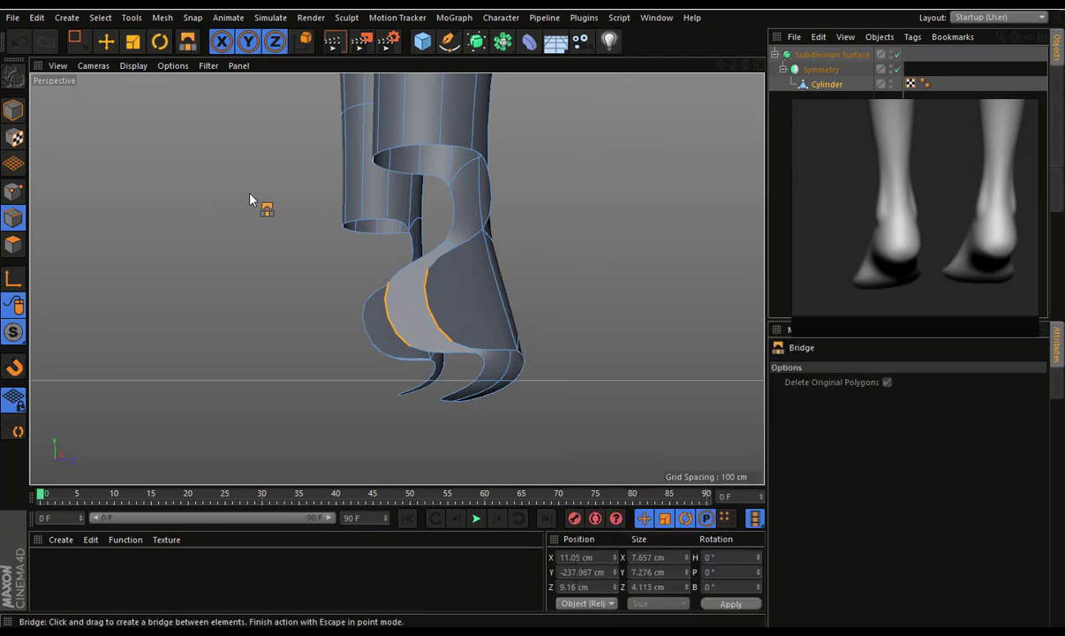
mouse_move(460, 157)
mouse_down()
mouse_move(470, 247)
mouse_move(390, 281)
mouse_move(286, 231)
mouse_move(281, 322)
mouse_up()
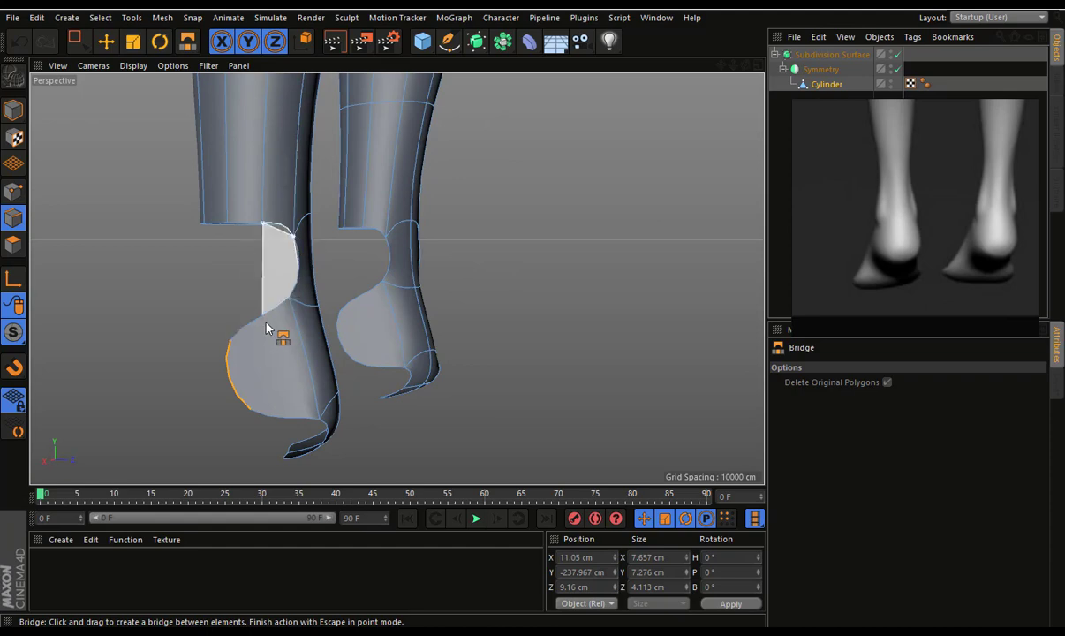
mouse_move(309, 432)
mouse_down()
mouse_move(525, 400)
mouse_move(628, 404)
mouse_move(528, 395)
mouse_move(536, 375)
mouse_up()
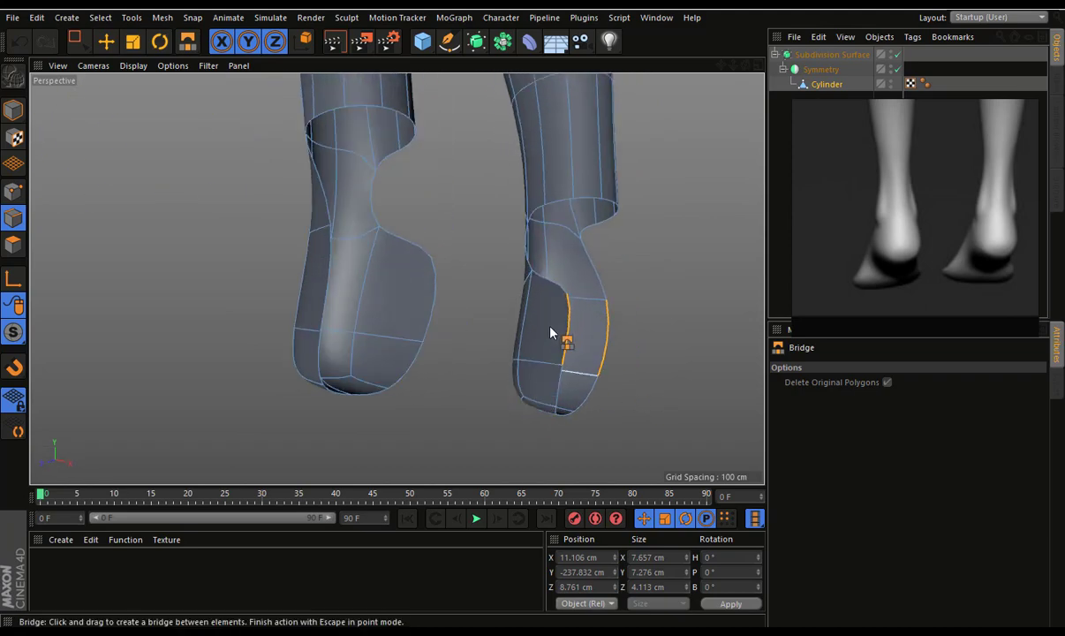
Scale the toe's bottom polygon ring wider on the right foot
mouse_move(551, 332)
alt+mouse_down()
mouse_move(537, 282)
mouse_move(535, 340)
mouse_move(568, 206)
alt+mouse_up()
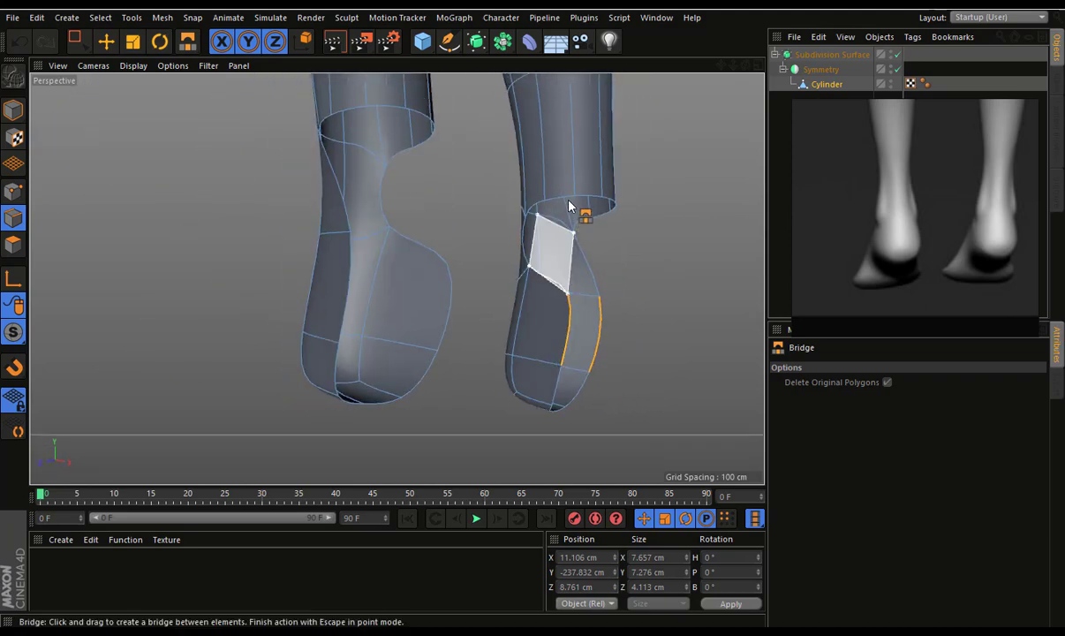
click(106, 41)
mouse_move(604, 278)
alt+mouse_down()
mouse_move(432, 232)
mouse_move(581, 374)
alt+mouse_up()
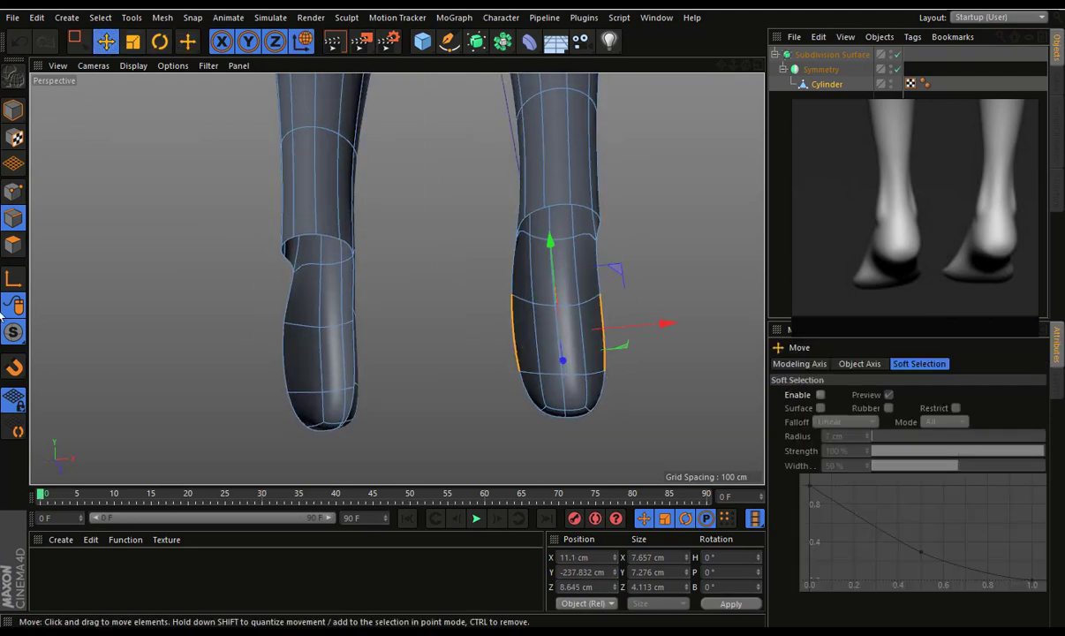
click(14, 245)
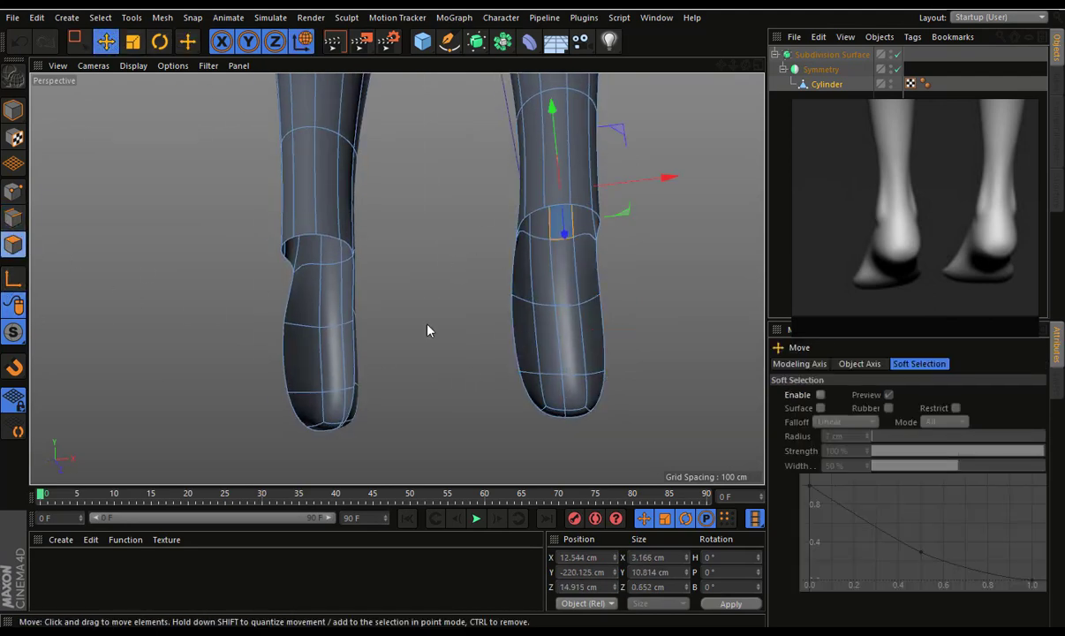
click(591, 388)
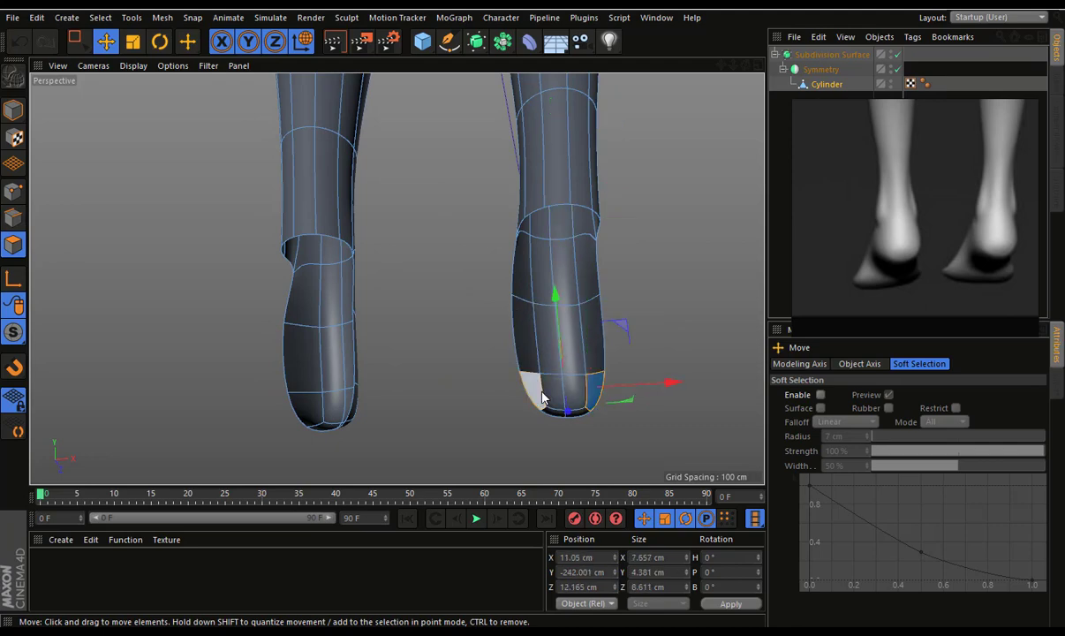
key(t)
mouse_move(610, 385)
mouse_down()
mouse_move(639, 386)
mouse_move(444, 367)
mouse_move(295, 383)
mouse_move(469, 394)
mouse_move(307, 417)
mouse_up()
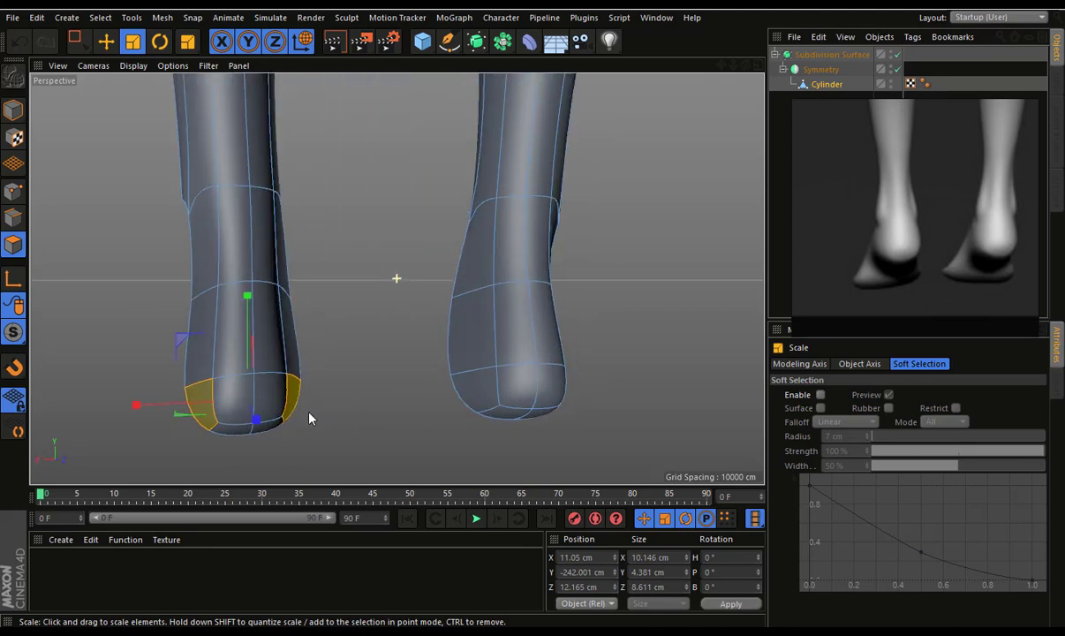
Narrow the lower-leg polygon ring to 85.475%
click(265, 259)
shift+click(220, 247)
mouse_move(142, 230)
mouse_down()
mouse_move(183, 240)
mouse_move(151, 239)
mouse_up()
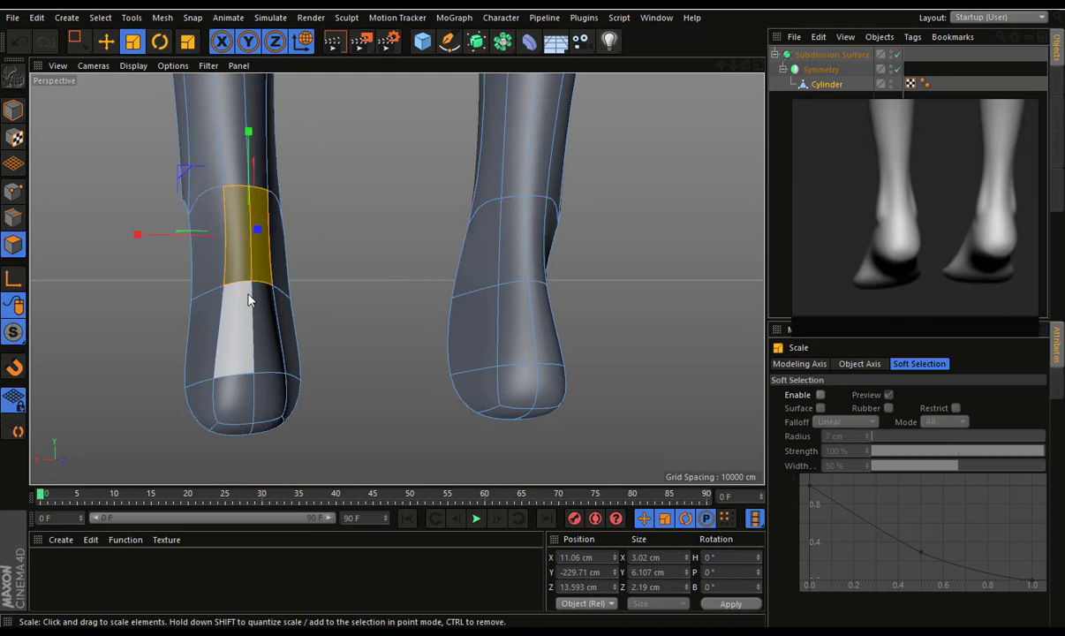
click(14, 218)
click(106, 40)
mouse_move(108, 79)
alt+mouse_down()
mouse_move(293, 203)
mouse_move(402, 221)
mouse_move(484, 202)
mouse_move(628, 194)
alt+mouse_up()
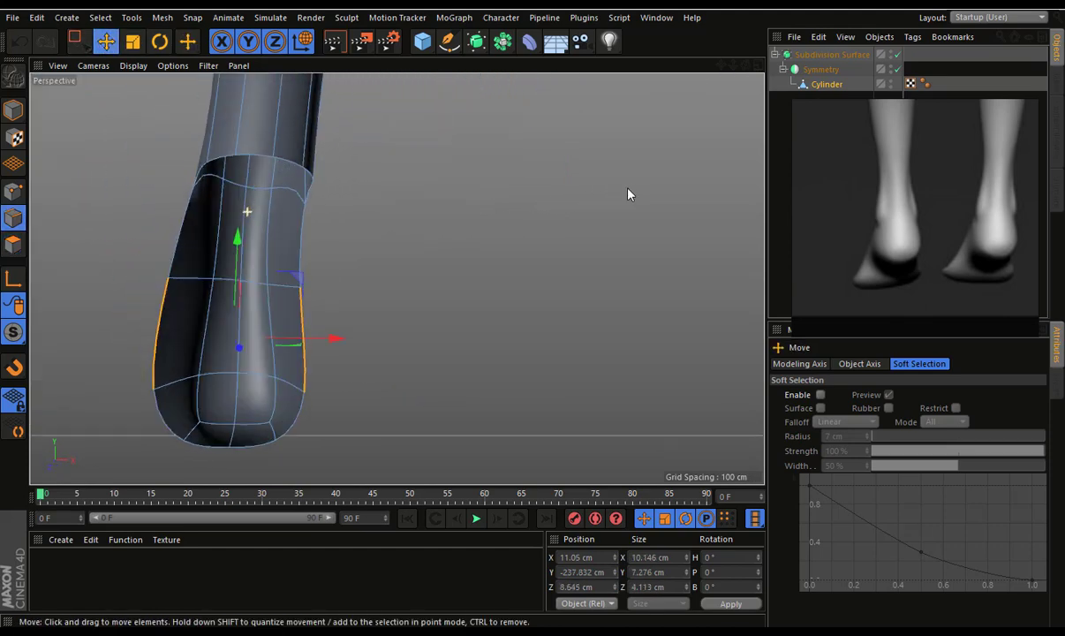
click(282, 284)
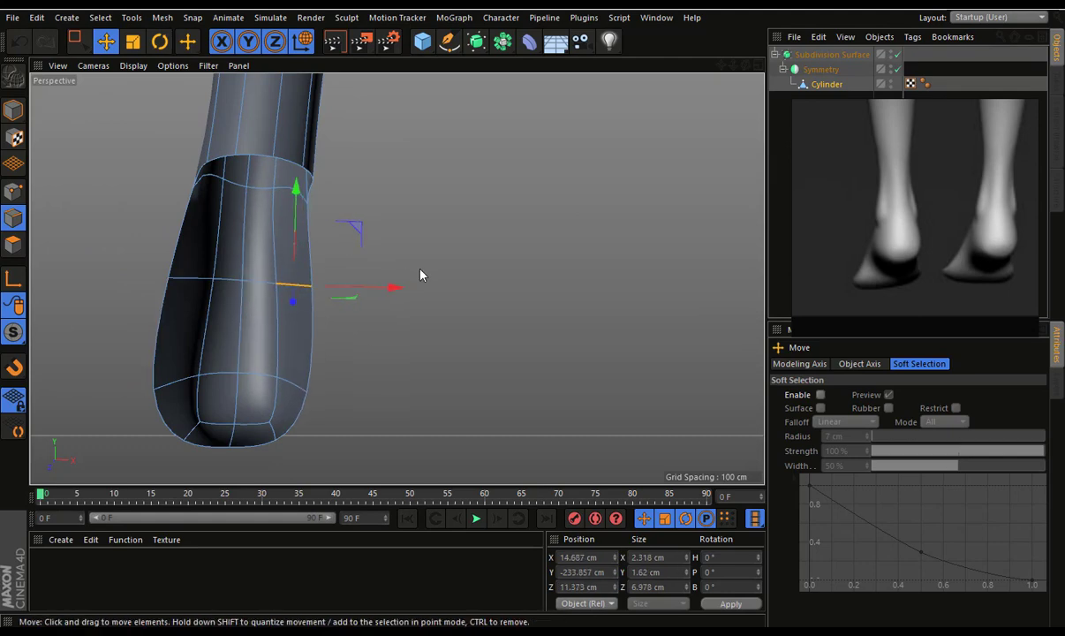
mouse_move(432, 275)
alt+mouse_down()
mouse_move(210, 268)
mouse_move(354, 266)
mouse_move(731, 92)
alt+mouse_up()
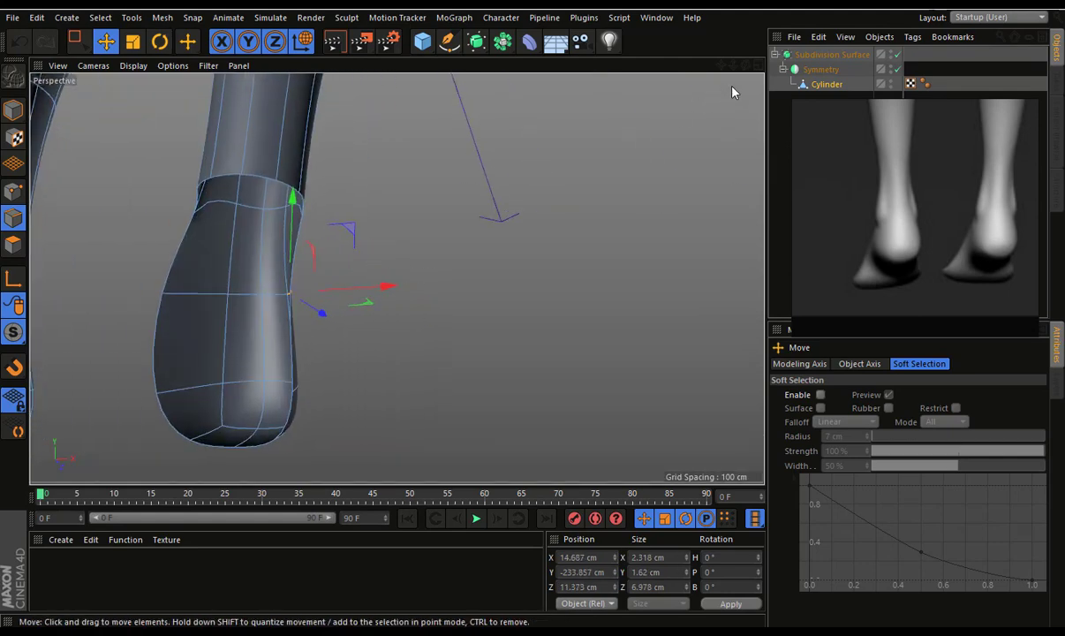
click(758, 65)
In the maximized side view, pull the heel edges down to the reference heel
click(386, 278)
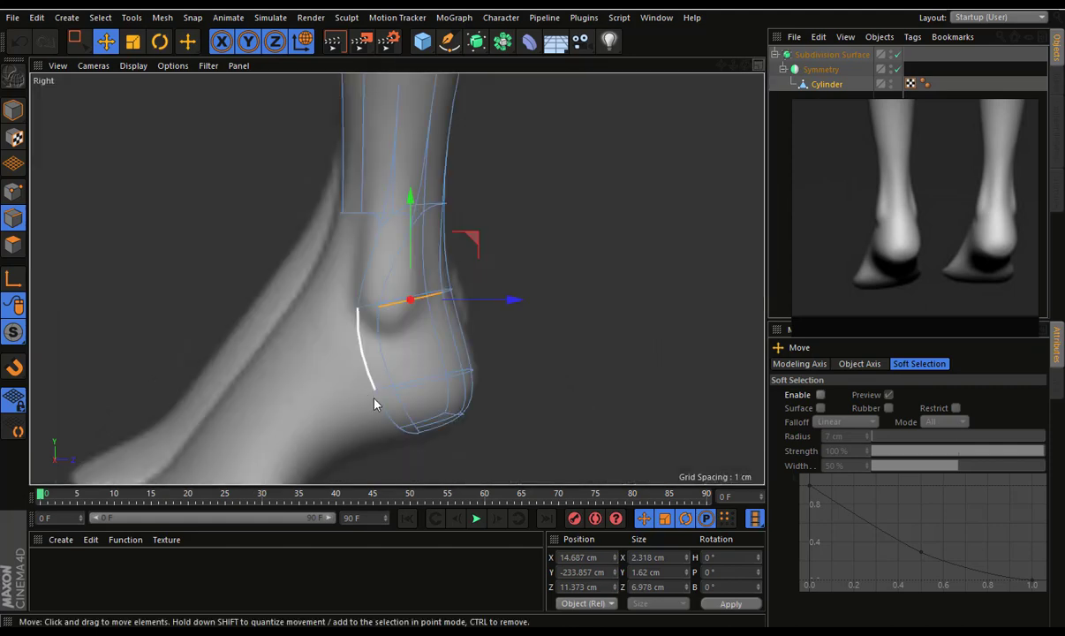
alt+middle_drag(373, 404, 479, 254)
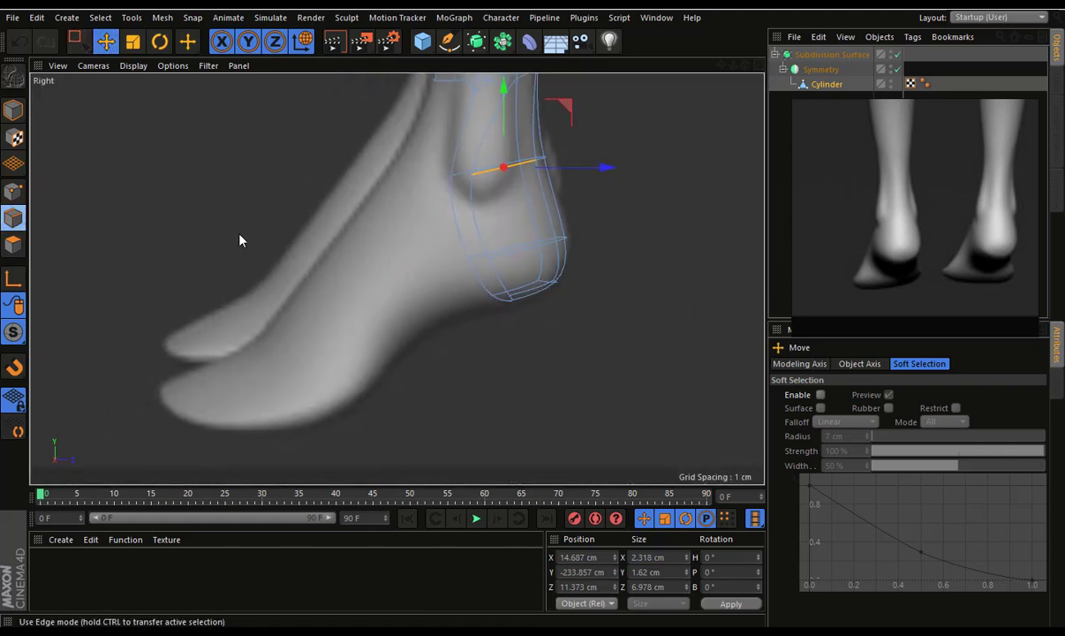
drag(468, 259, 492, 287)
click(497, 284)
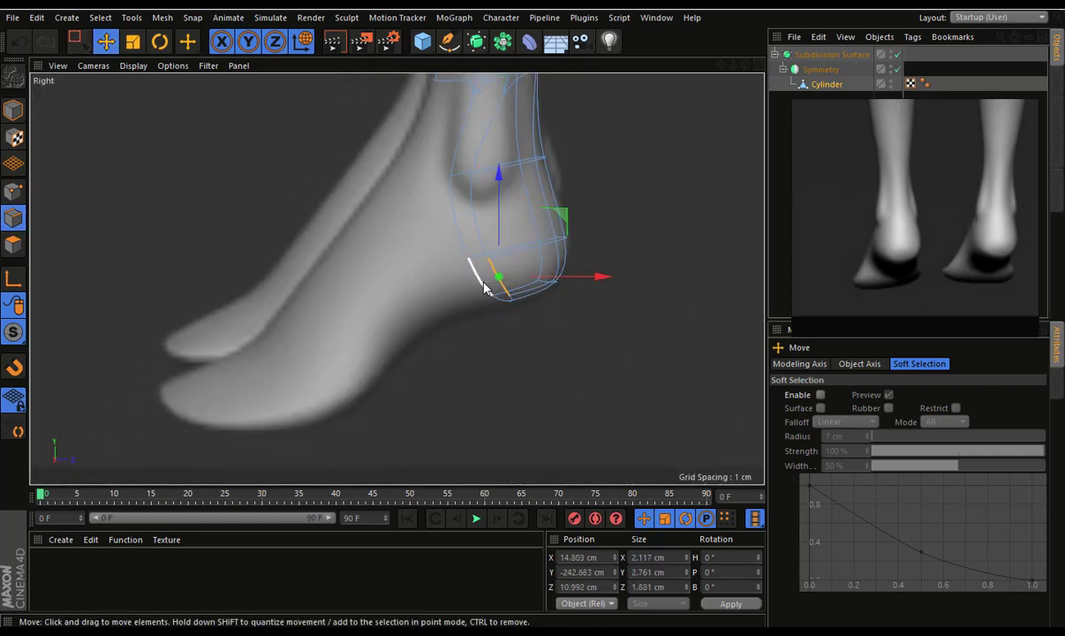
click(499, 302)
mouse_move(468, 324)
mouse_down()
mouse_move(283, 422)
mouse_move(269, 443)
mouse_move(182, 475)
mouse_up()
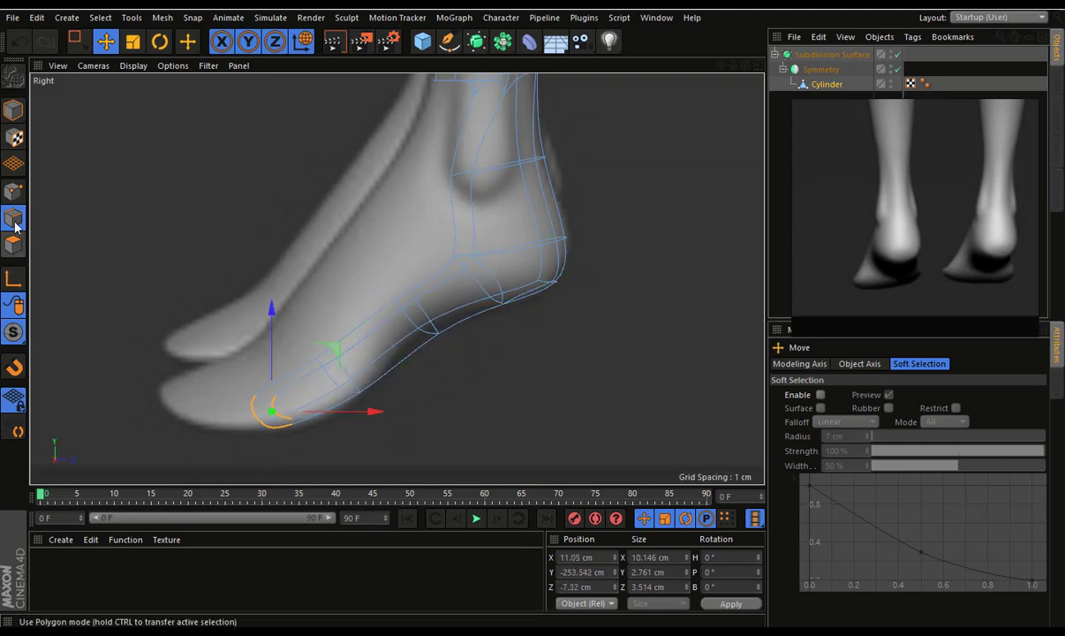
Box-select and move the toe edges, ankle loop and top-of-foot edge to match the reference
drag(76, 40, 146, 88)
drag(190, 254, 356, 456)
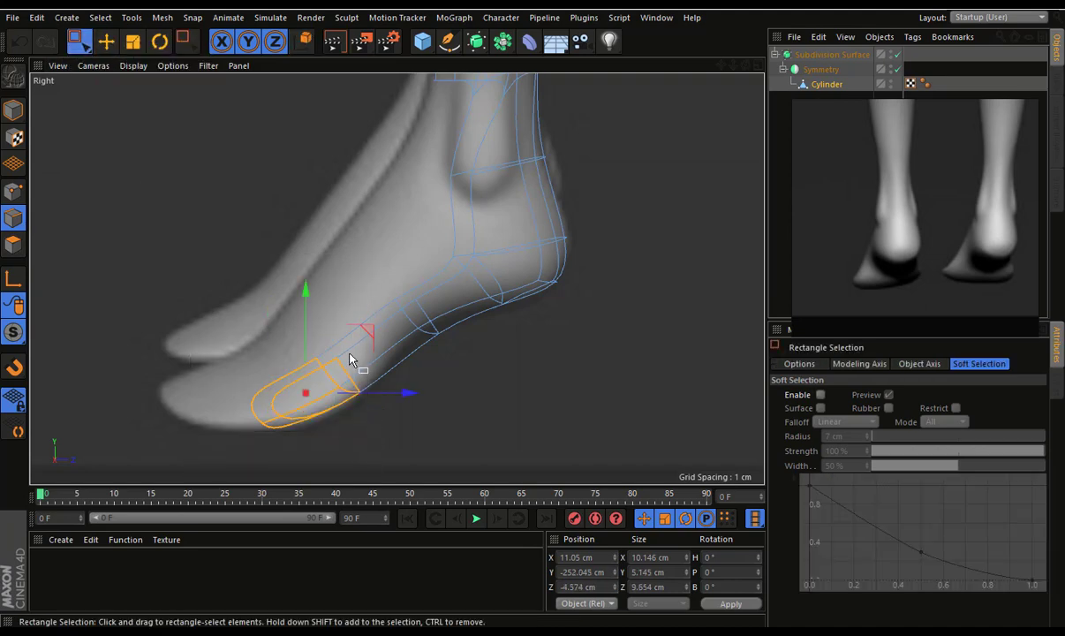
drag(362, 328, 374, 340)
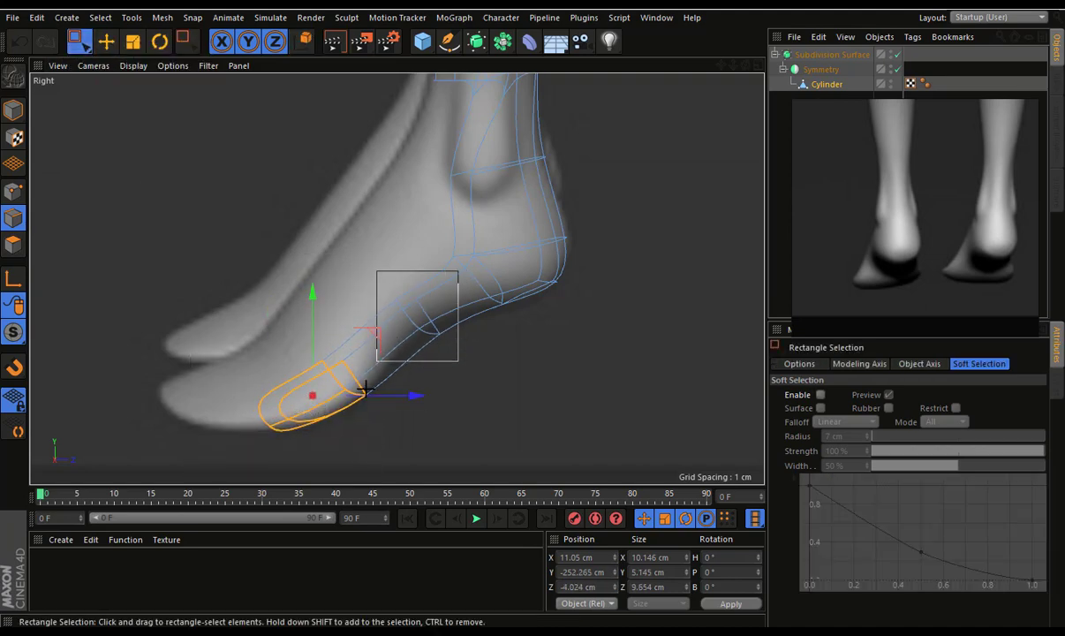
mouse_move(365, 386)
mouse_down()
mouse_move(476, 308)
mouse_move(471, 244)
mouse_up()
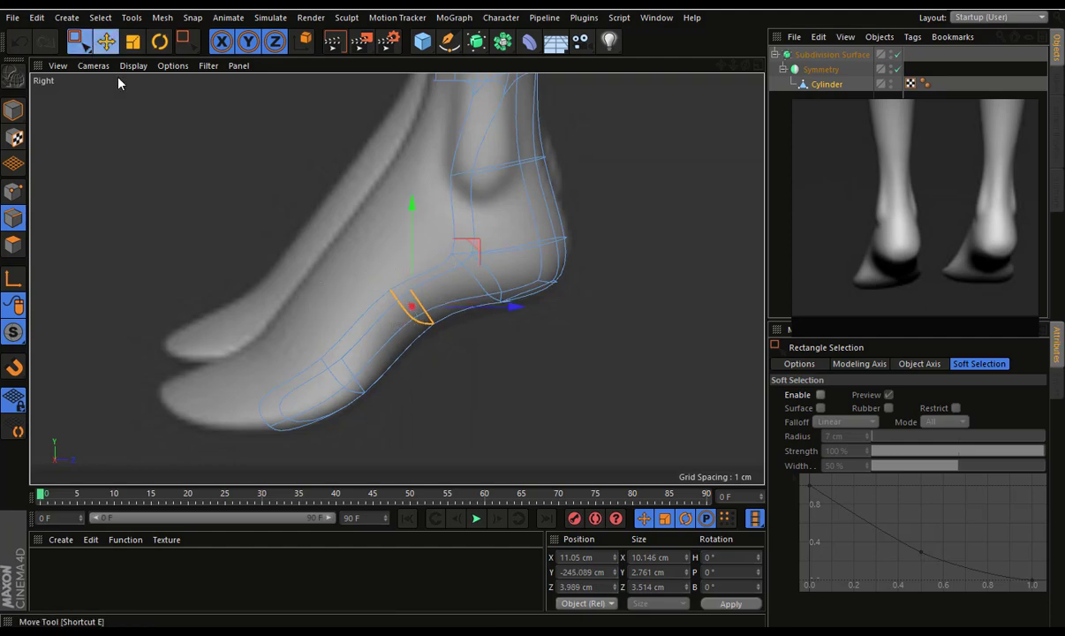
click(106, 41)
click(371, 335)
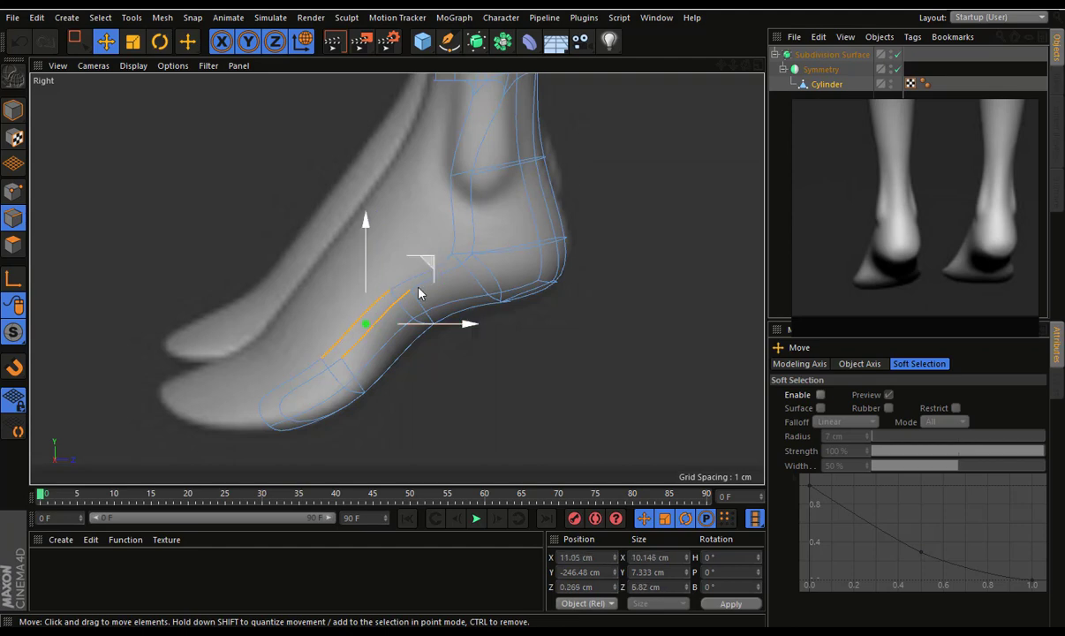
middle_click(733, 103)
middle_click(385, 75)
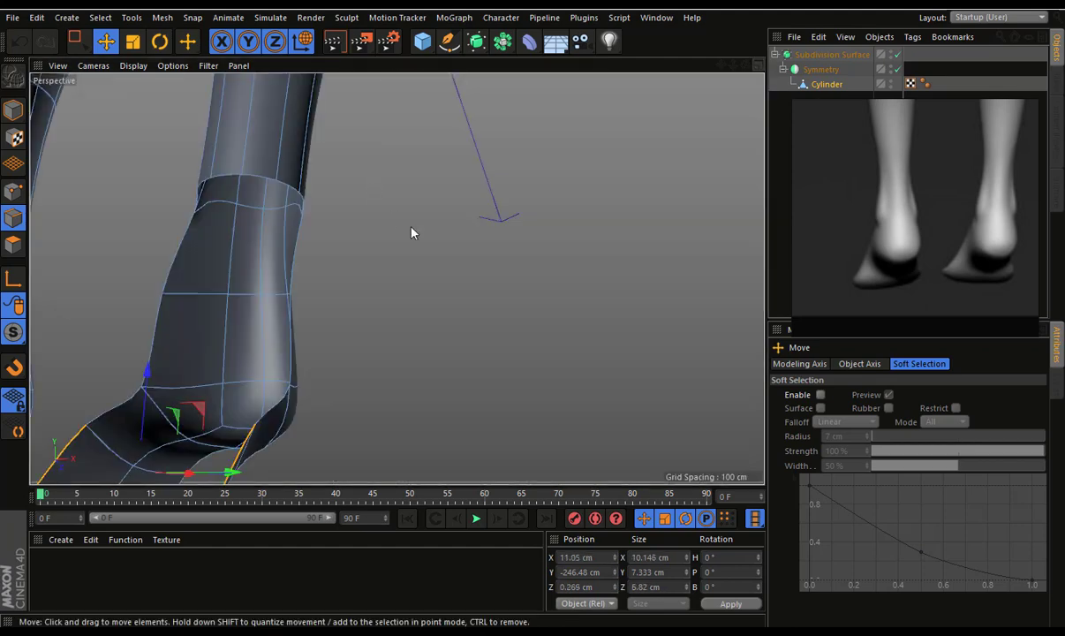
mouse_move(436, 314)
alt+mouse_down()
mouse_move(530, 298)
mouse_move(456, 303)
mouse_move(506, 340)
alt+mouse_up()
Bridge the two edge loops at the front of the foot
right_click(506, 340)
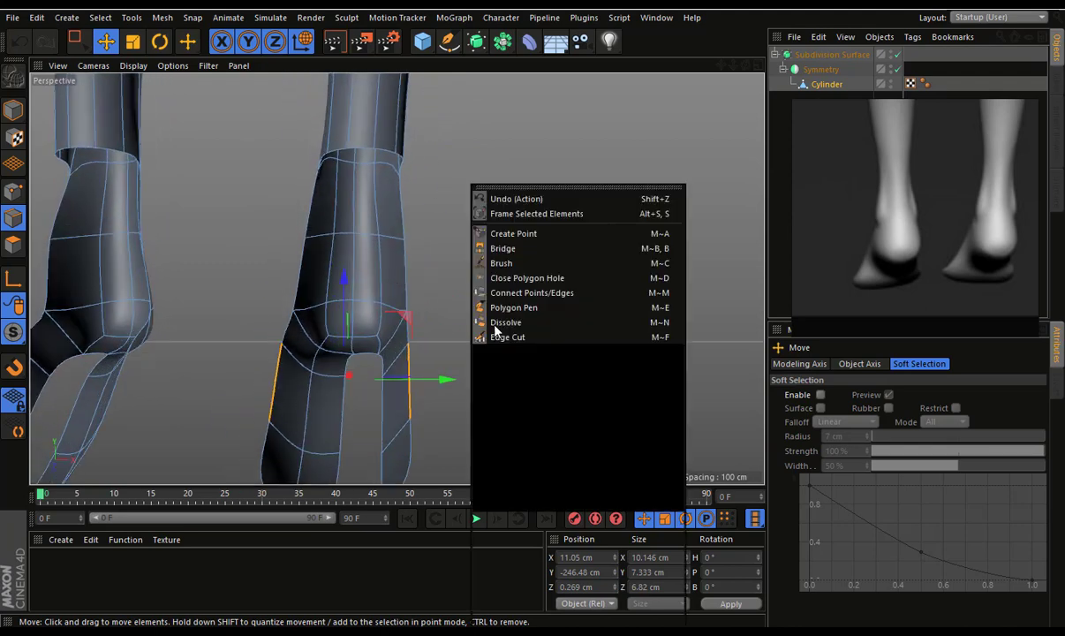
click(519, 249)
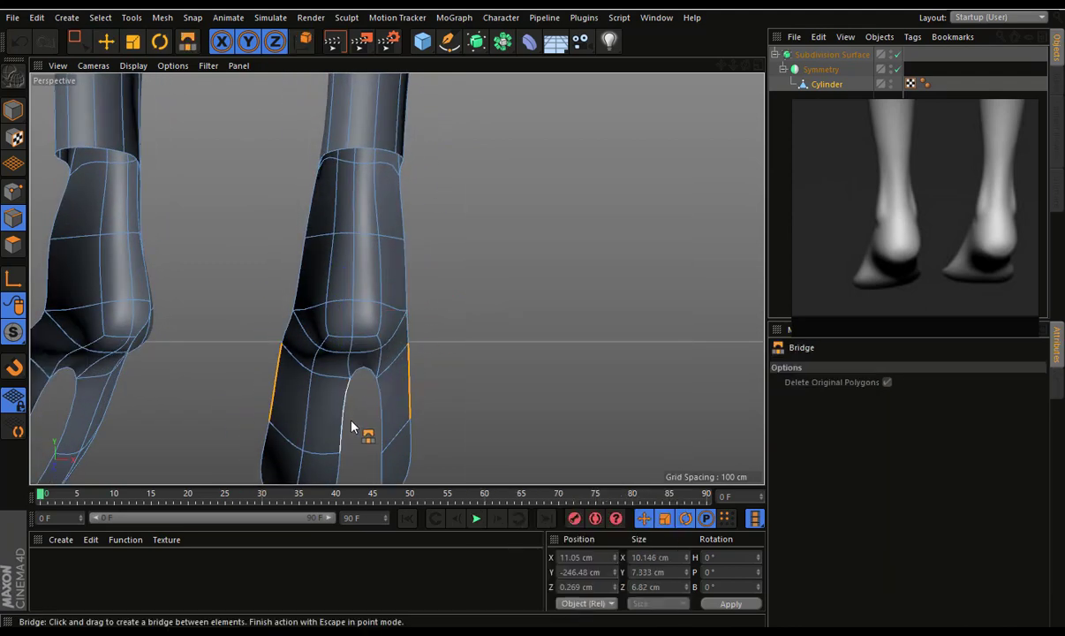
alt+middle_drag(404, 423, 382, 373)
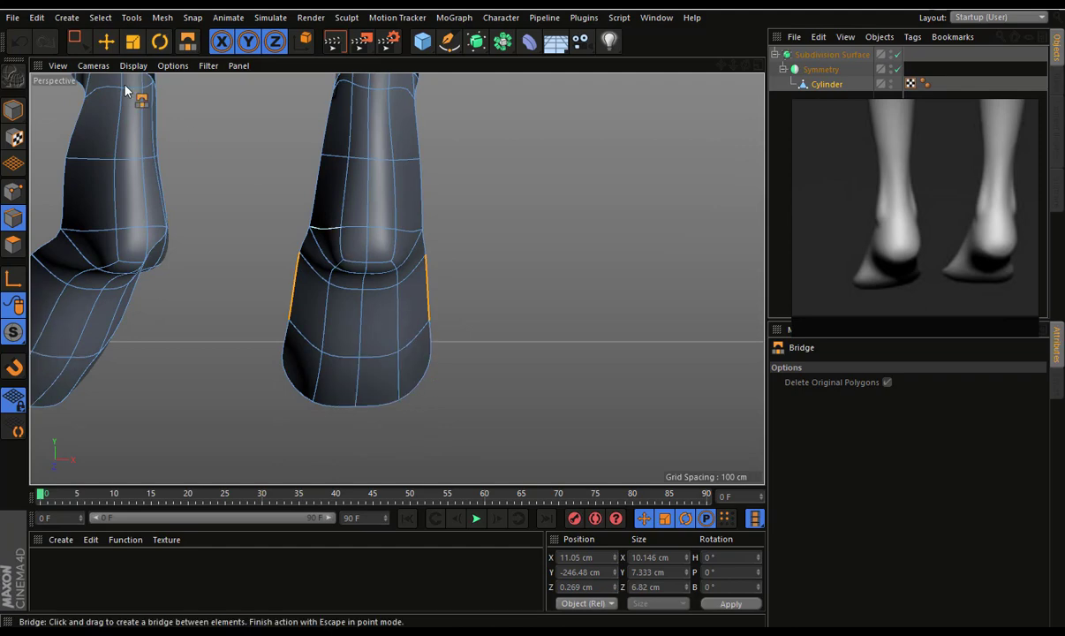
click(105, 40)
right_click(506, 249)
click(529, 248)
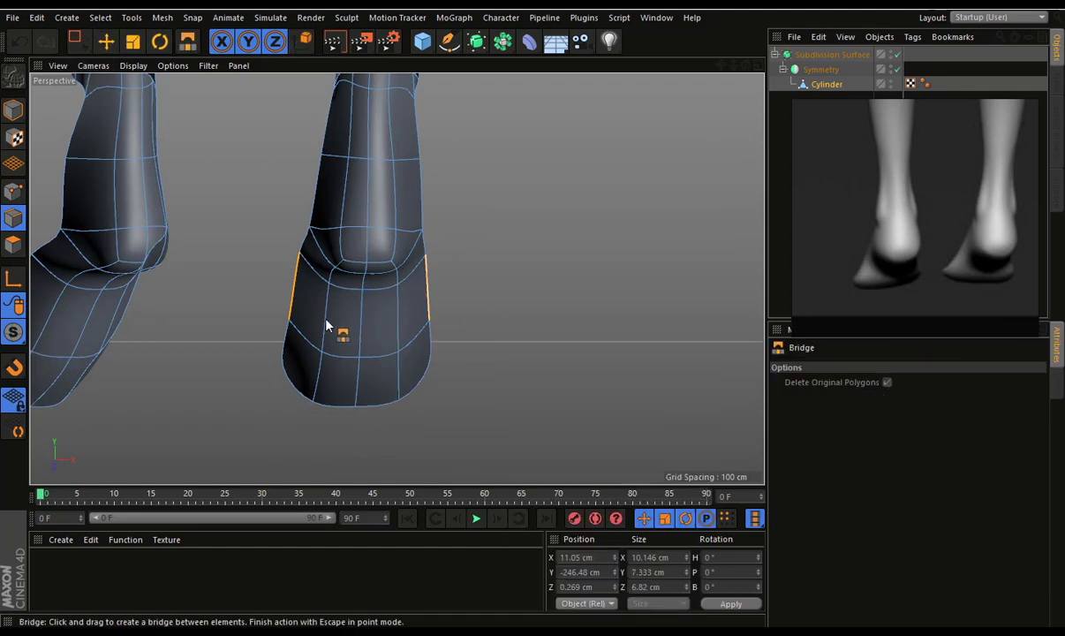
drag(297, 305, 405, 267)
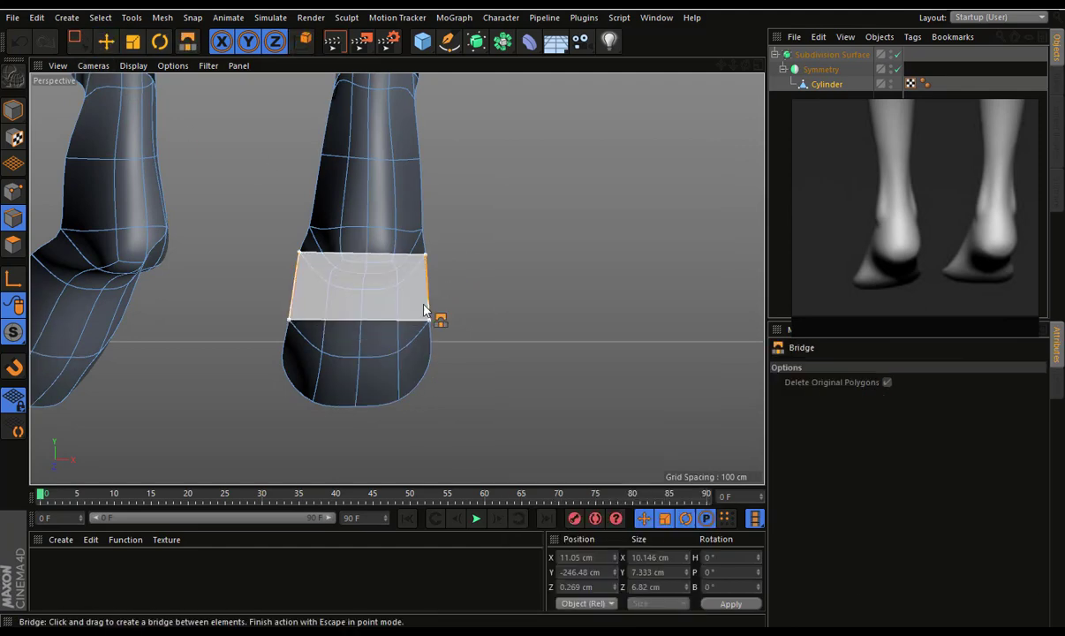
Add a loop cut across the bridged section and shift it to Z -0.71 cm
right_click(378, 294)
click(410, 441)
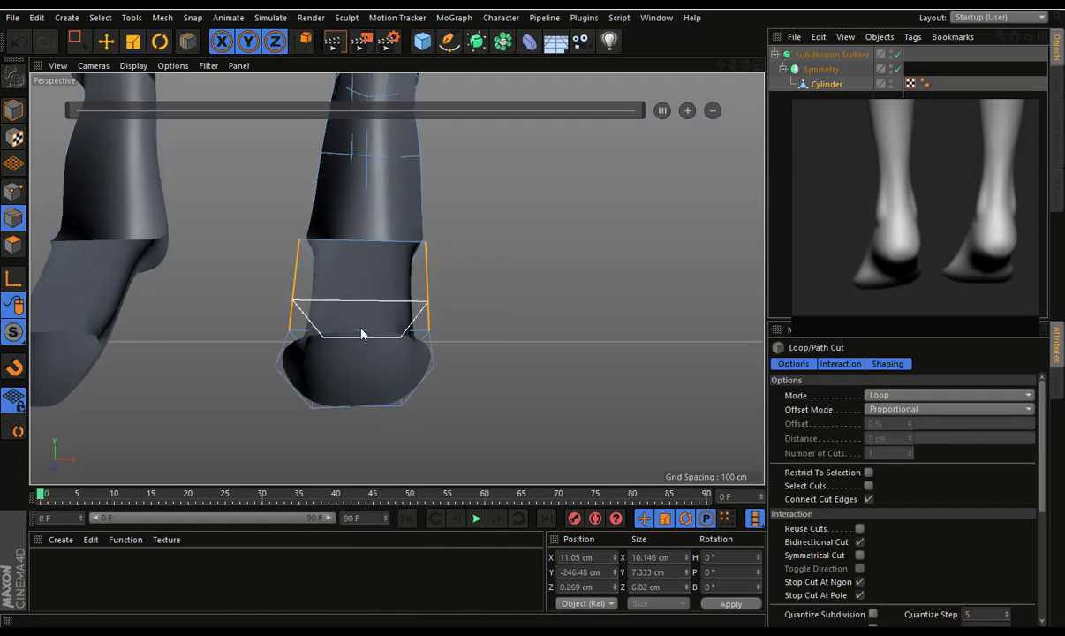
click(359, 332)
click(107, 42)
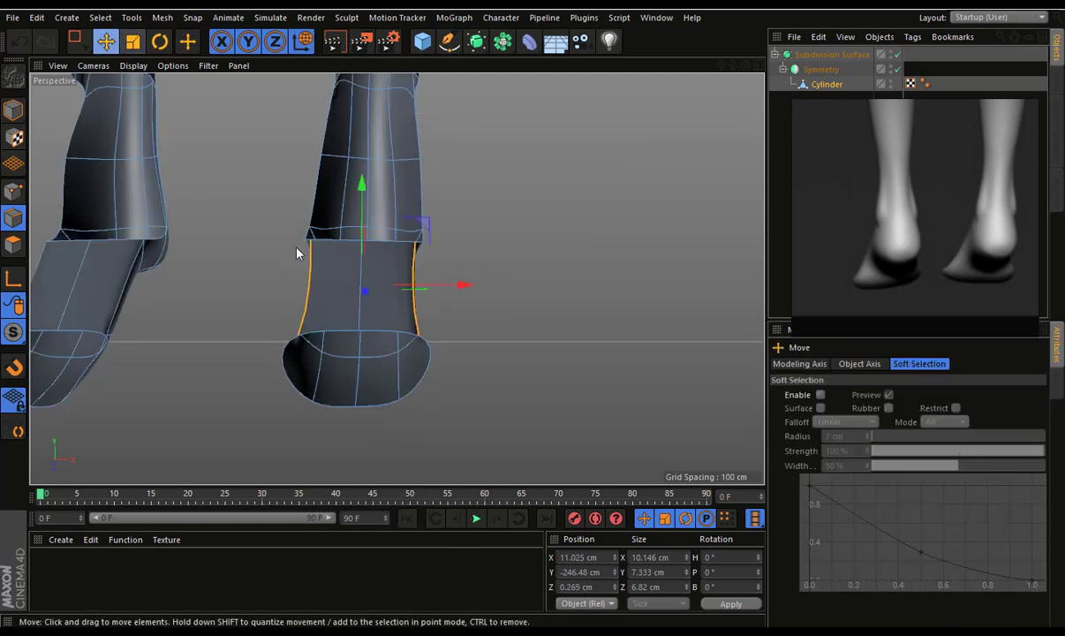
mouse_move(457, 373)
alt+mouse_down()
mouse_move(502, 214)
mouse_move(498, 309)
alt+mouse_up()
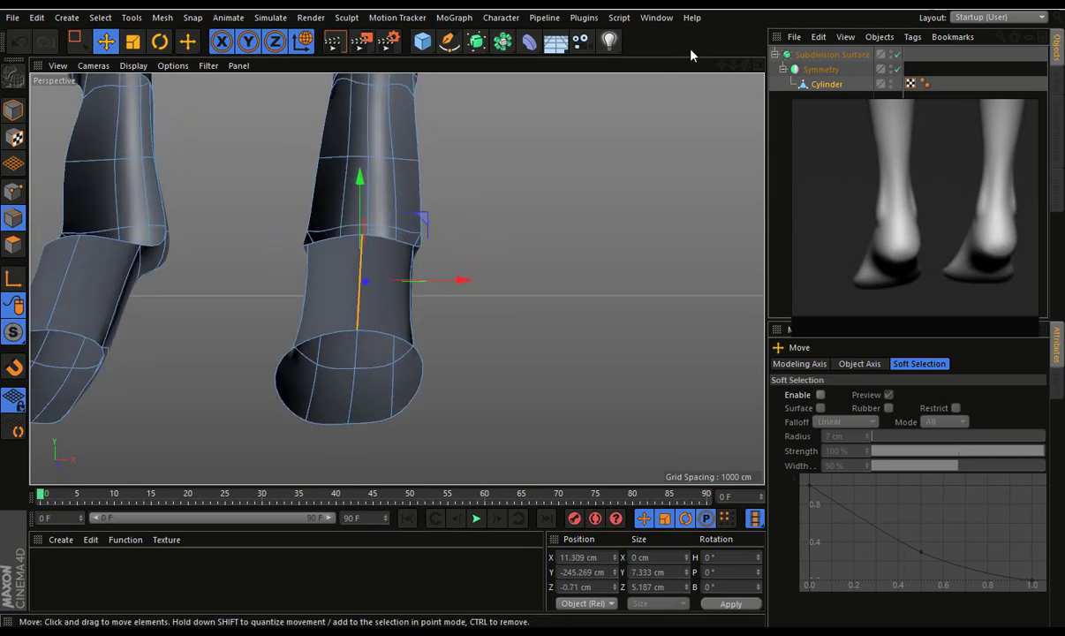
click(758, 66)
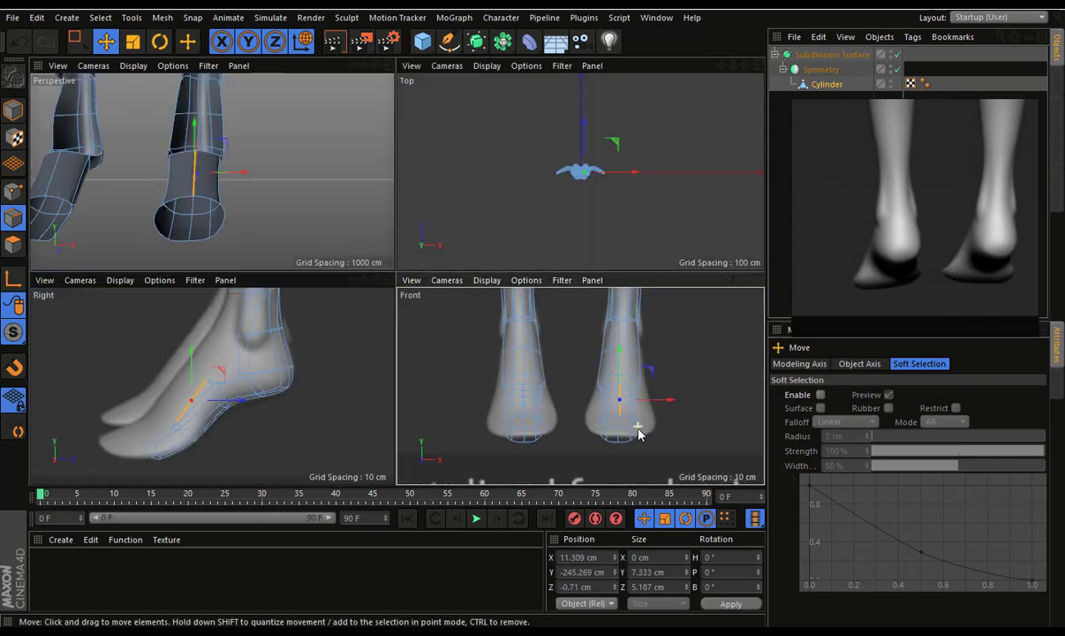
Rectangle-select the foot's bottom polygon ring and scale it wider on X
drag(76, 39, 112, 88)
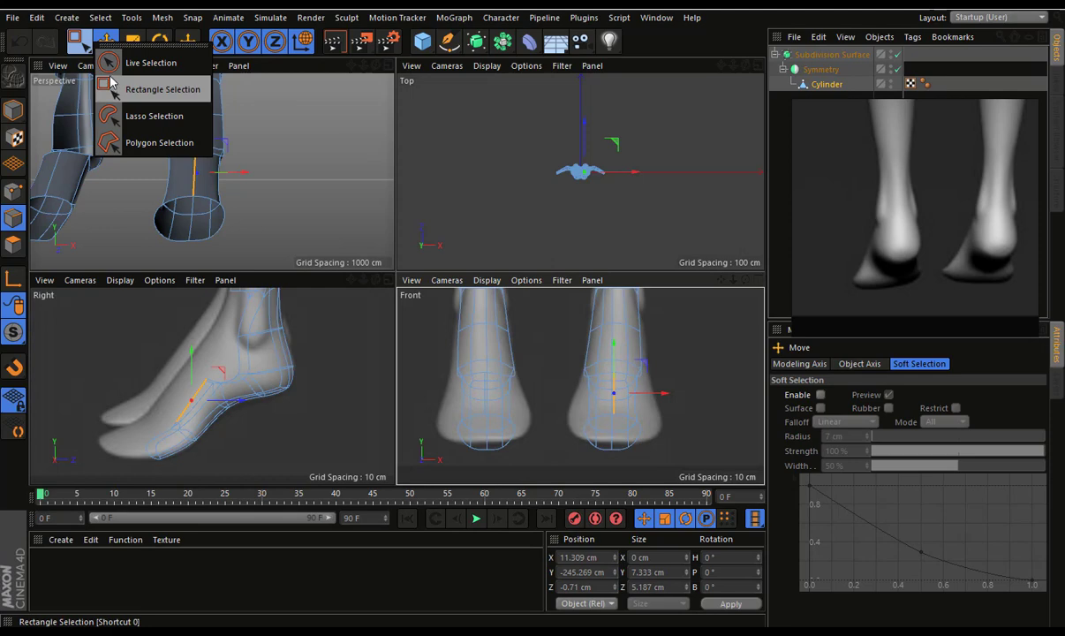
click(111, 82)
mouse_move(145, 196)
alt+mouse_down()
mouse_move(162, 189)
mouse_move(133, 89)
alt+mouse_up()
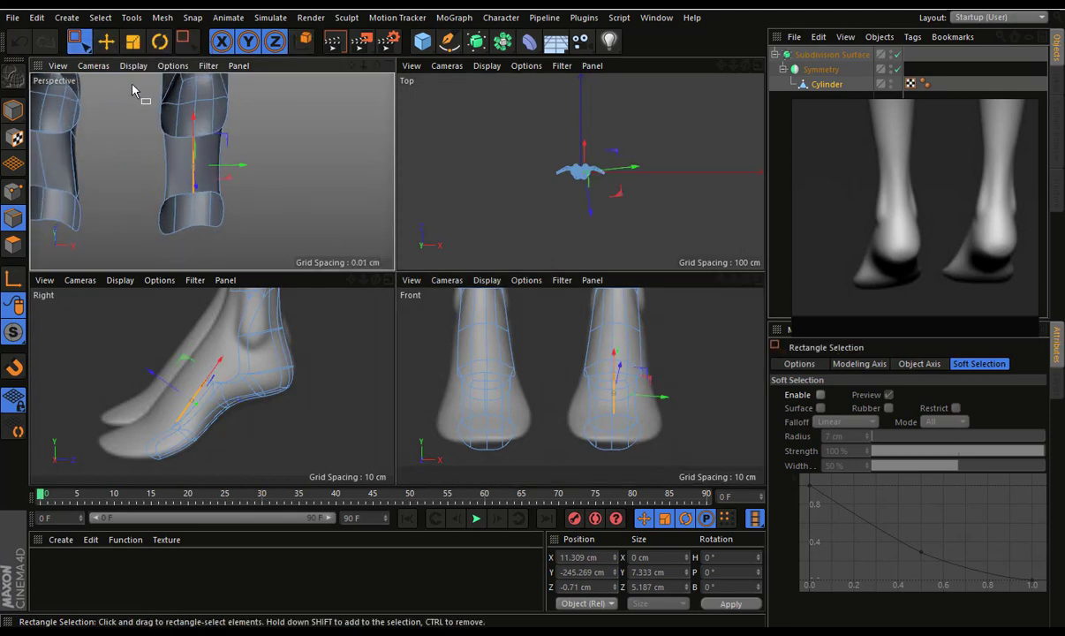
drag(262, 252, 263, 253)
key(t)
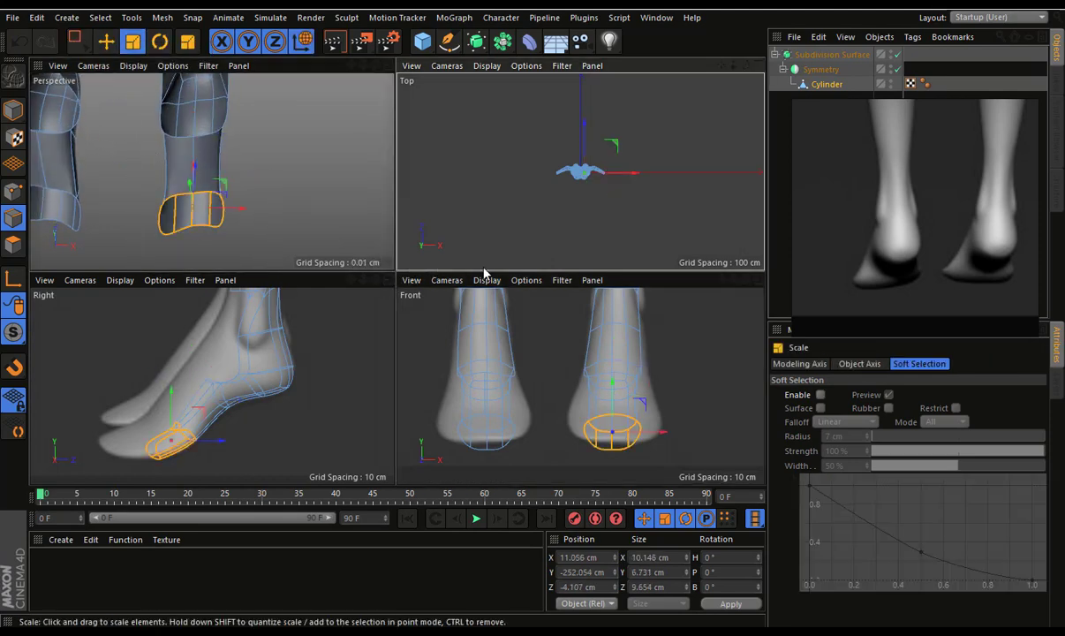
mouse_move(649, 436)
mouse_down()
mouse_move(697, 433)
mouse_move(660, 432)
mouse_up()
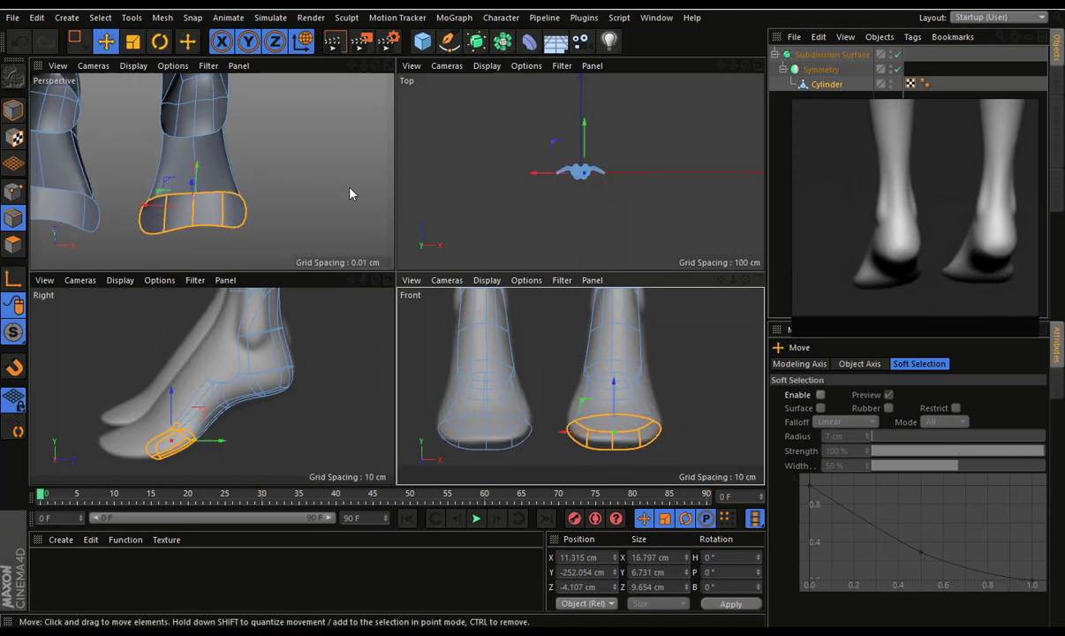
Move a point on the foot to reshape it
middle_click(362, 88)
mouse_move(518, 248)
alt+mouse_down()
mouse_move(246, 144)
mouse_move(311, 172)
mouse_move(25, 229)
alt+mouse_up()
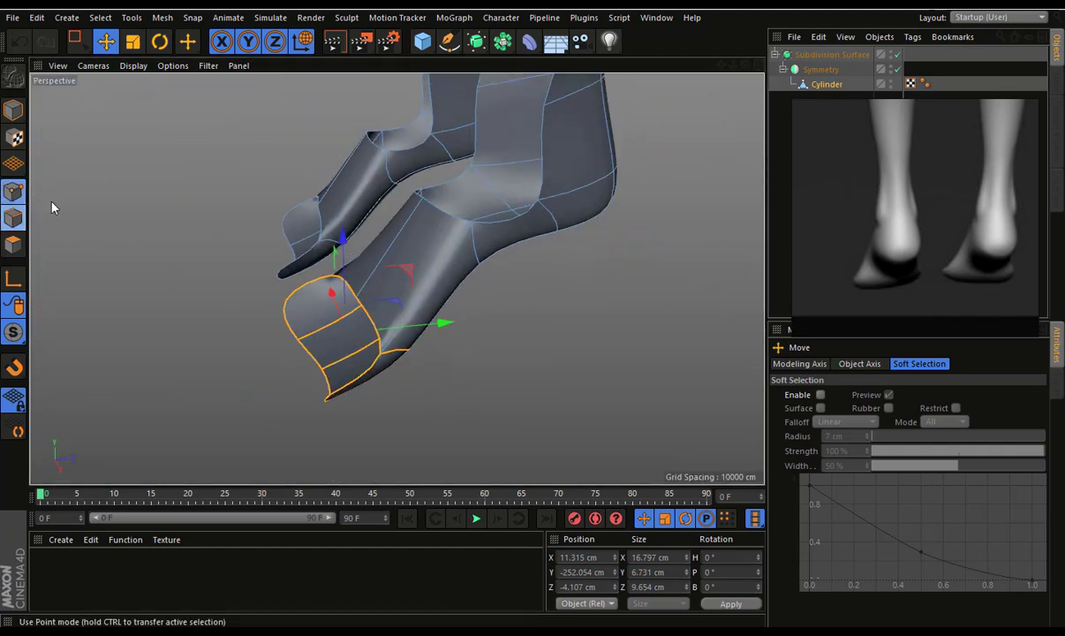
click(51, 207)
click(361, 303)
mouse_move(379, 250)
alt+mouse_down()
mouse_move(283, 223)
mouse_move(477, 279)
mouse_move(608, 240)
mouse_move(768, 221)
mouse_move(637, 227)
mouse_move(566, 245)
mouse_move(759, 234)
mouse_move(701, 230)
mouse_move(555, 266)
mouse_move(618, 300)
mouse_move(704, 316)
alt+mouse_up()
In the side view, move the foot's edge loop up and forward
middle_click(755, 78)
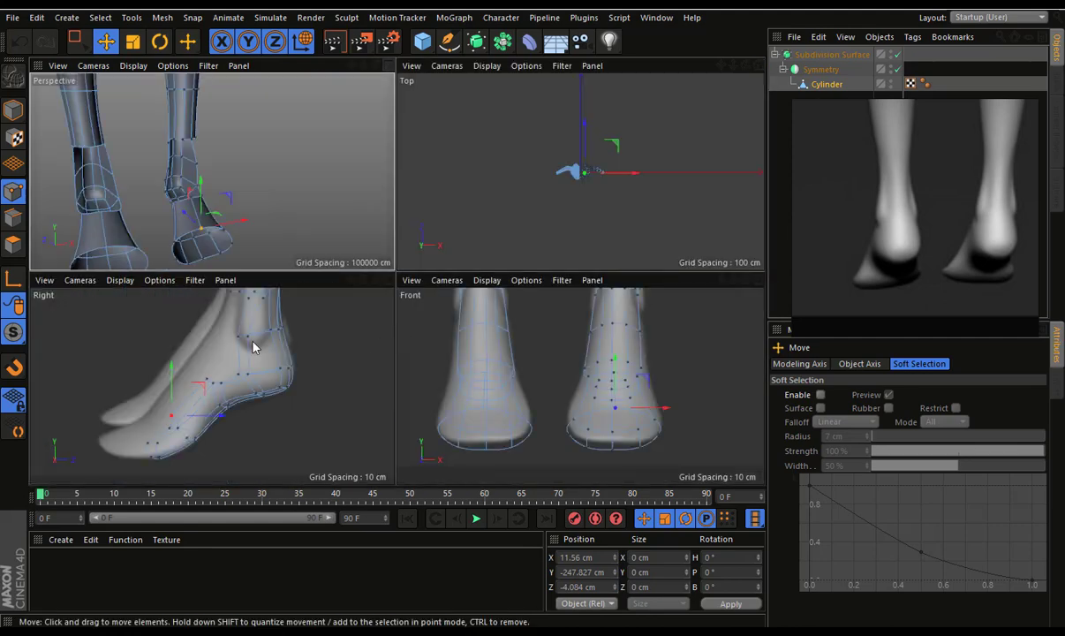
click(13, 217)
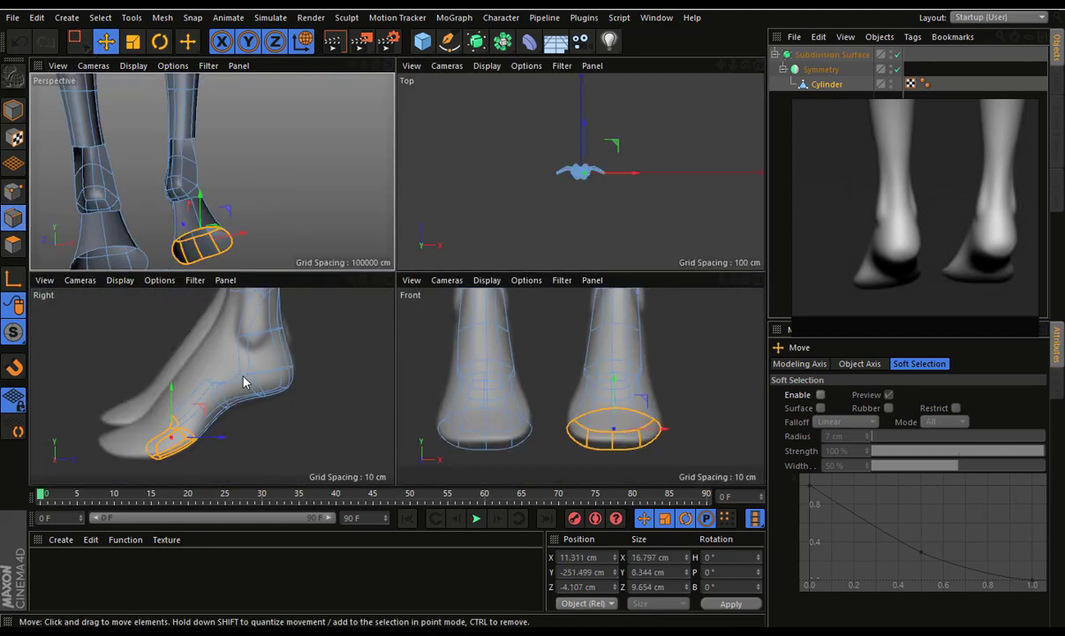
scroll(216, 362, up, 2)
scroll(211, 354, up, 2)
middle_click(375, 290)
scroll(371, 256, down, 2)
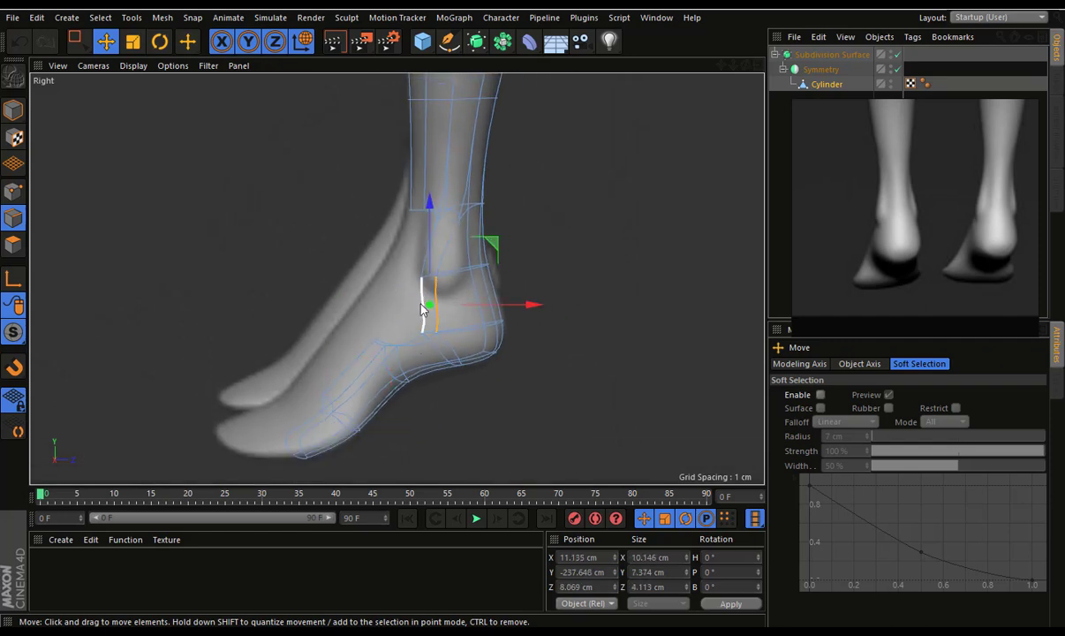
drag(396, 310, 349, 278)
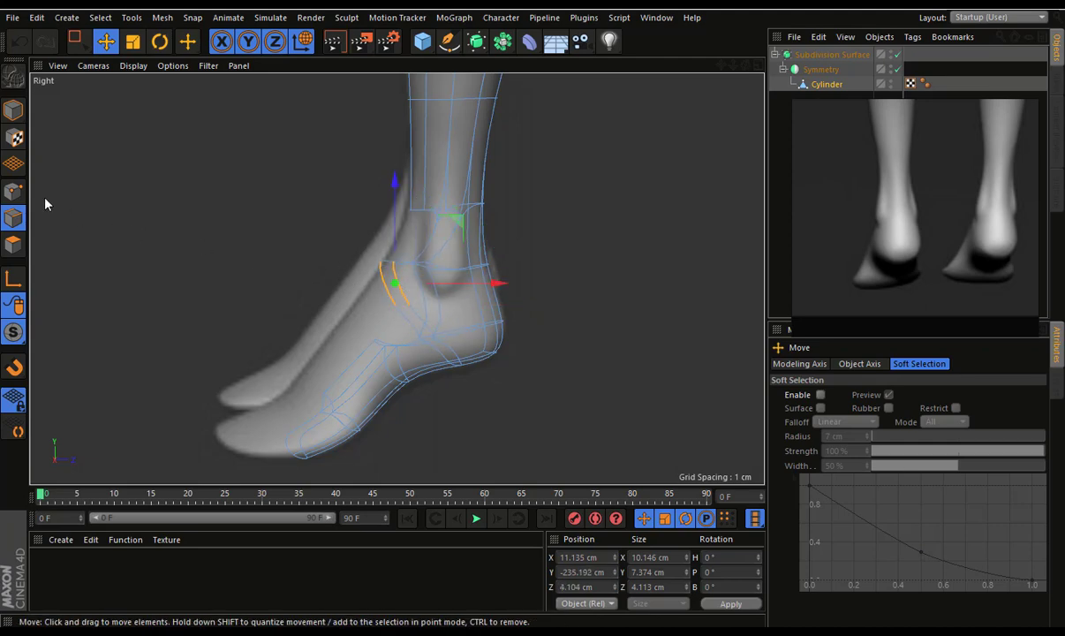
Turn off Subdivision Surface and pull the instep point down
click(15, 193)
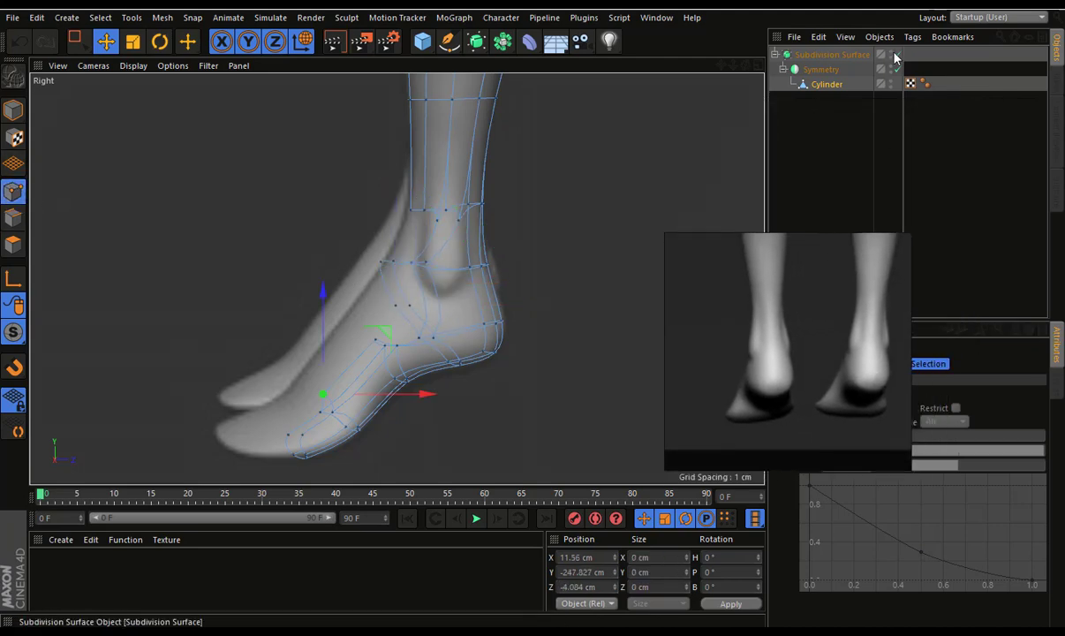
click(896, 55)
click(382, 247)
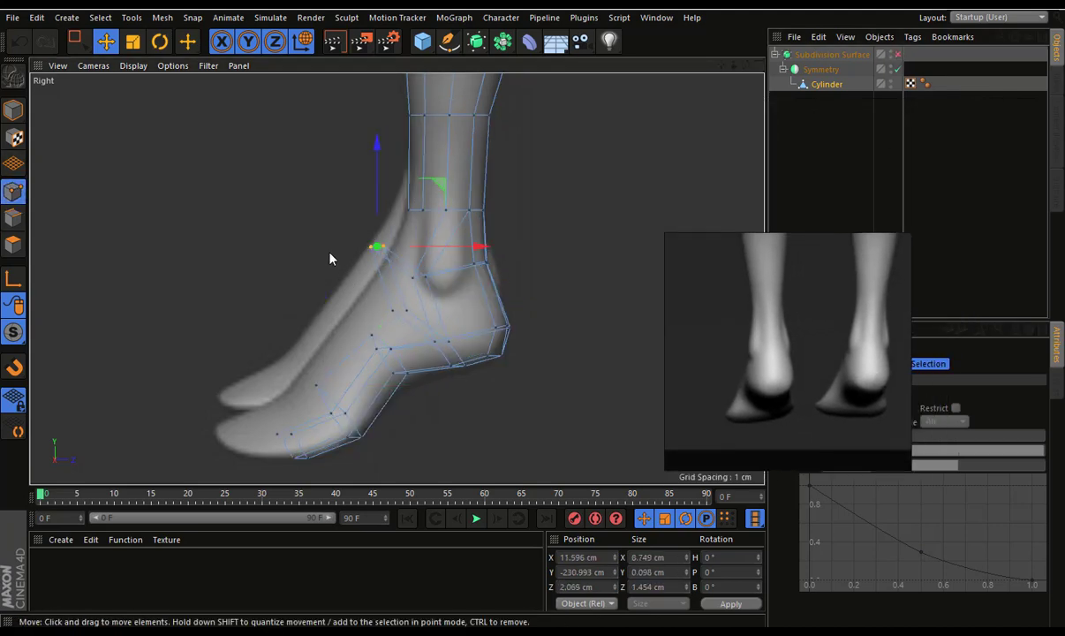
drag(329, 258, 408, 311)
drag(328, 305, 271, 291)
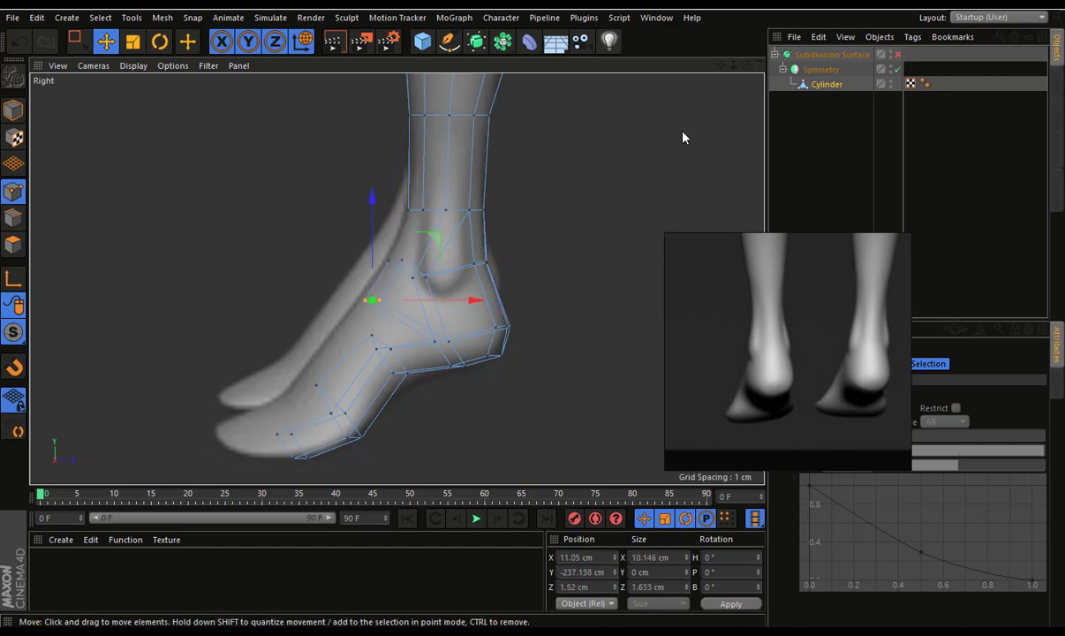
click(746, 65)
Maximize the perspective view and bridge the open edges around the ankle gap
click(388, 66)
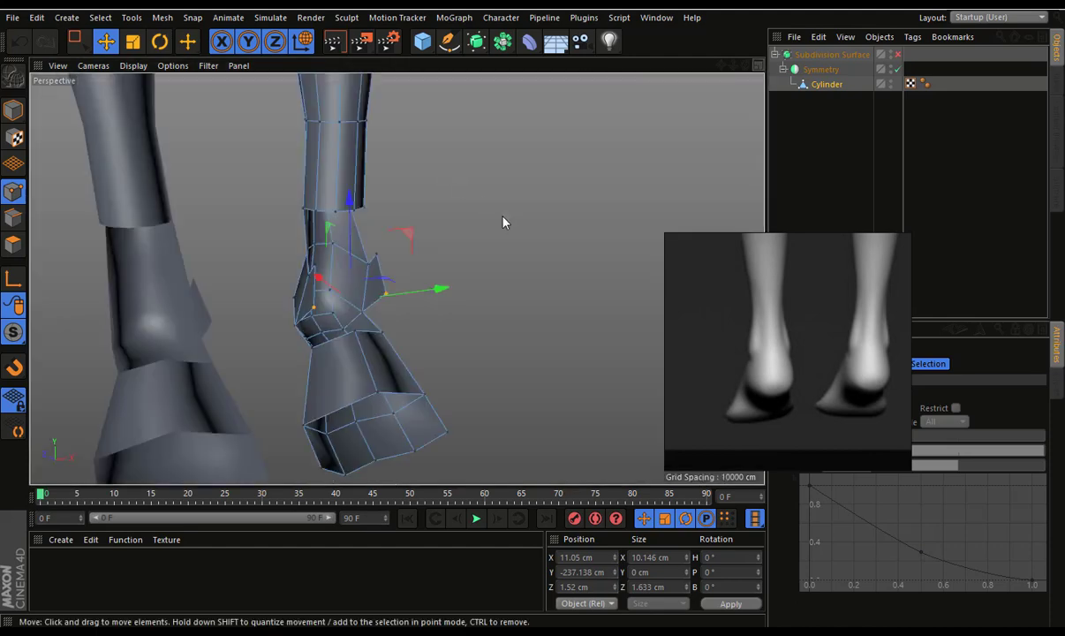
mouse_move(503, 221)
alt+mouse_down()
mouse_move(296, 209)
mouse_move(361, 226)
mouse_move(554, 206)
alt+mouse_up()
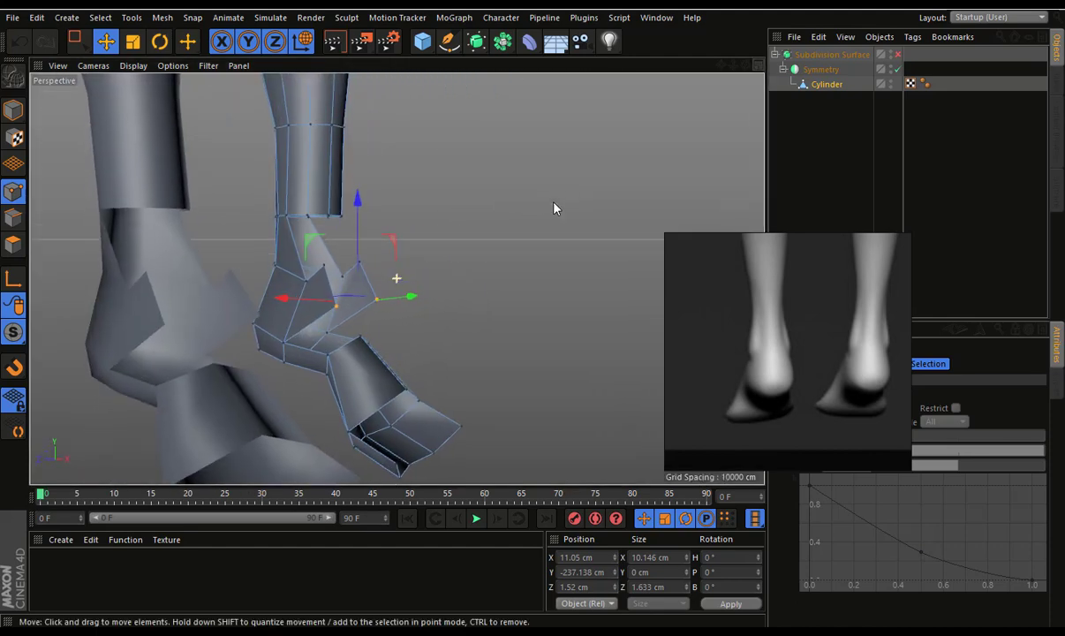
right_click(504, 210)
click(528, 266)
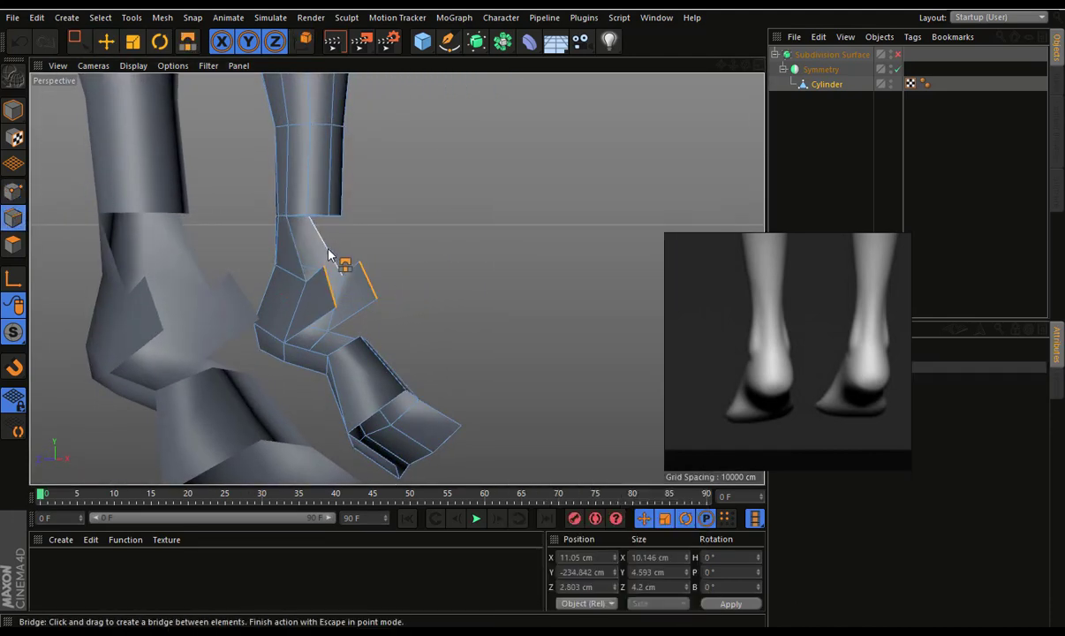
scroll(328, 255, up, 3)
mouse_move(303, 297)
alt+mouse_down()
mouse_move(430, 238)
mouse_move(159, 225)
mouse_move(409, 196)
alt+mouse_up()
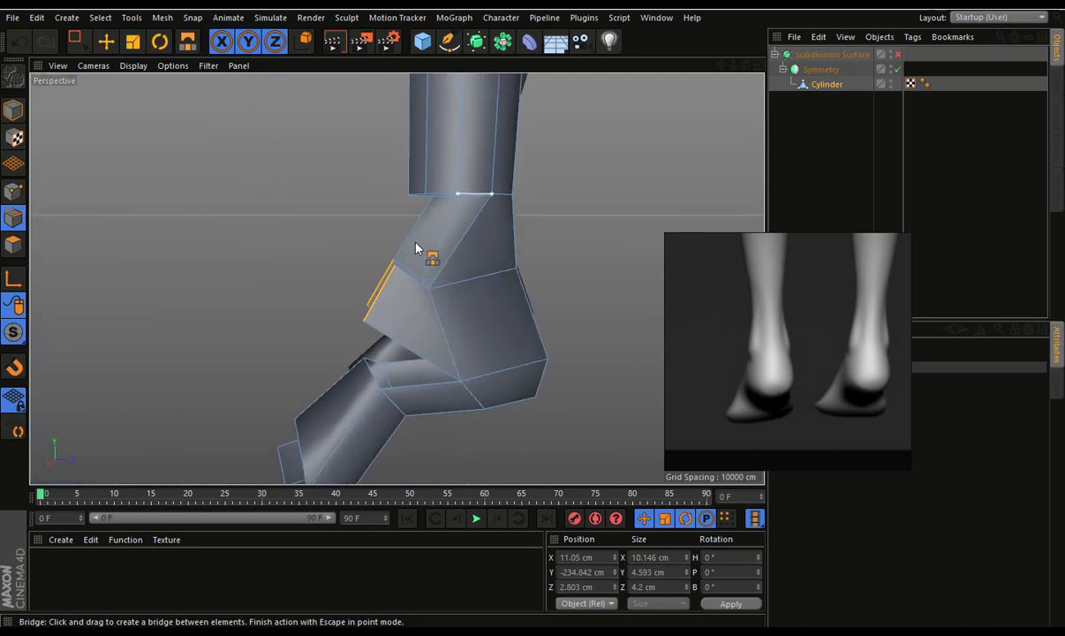
mouse_move(393, 307)
alt+mouse_down()
mouse_move(594, 256)
mouse_move(660, 266)
mouse_move(542, 321)
mouse_move(518, 245)
mouse_move(363, 278)
mouse_move(333, 298)
alt+mouse_up()
mouse_move(363, 247)
alt+mouse_down()
mouse_move(449, 233)
mouse_move(585, 244)
mouse_move(483, 298)
mouse_move(395, 297)
mouse_move(351, 262)
mouse_move(321, 281)
alt+mouse_up()
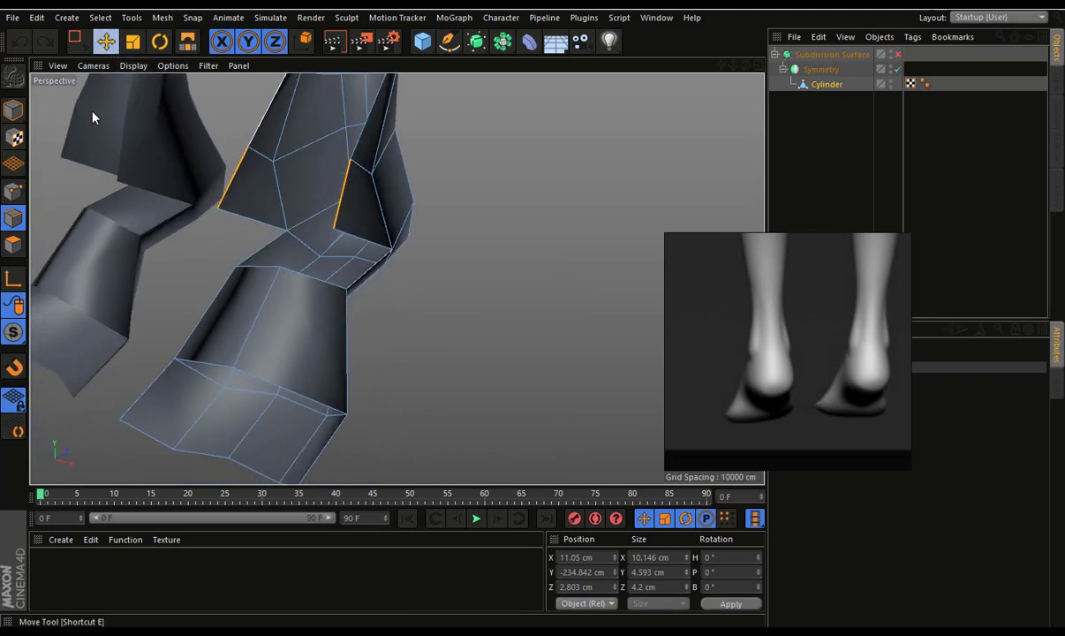
Bevel a lower-foot edge to split it in two
click(263, 305)
right_click(452, 291)
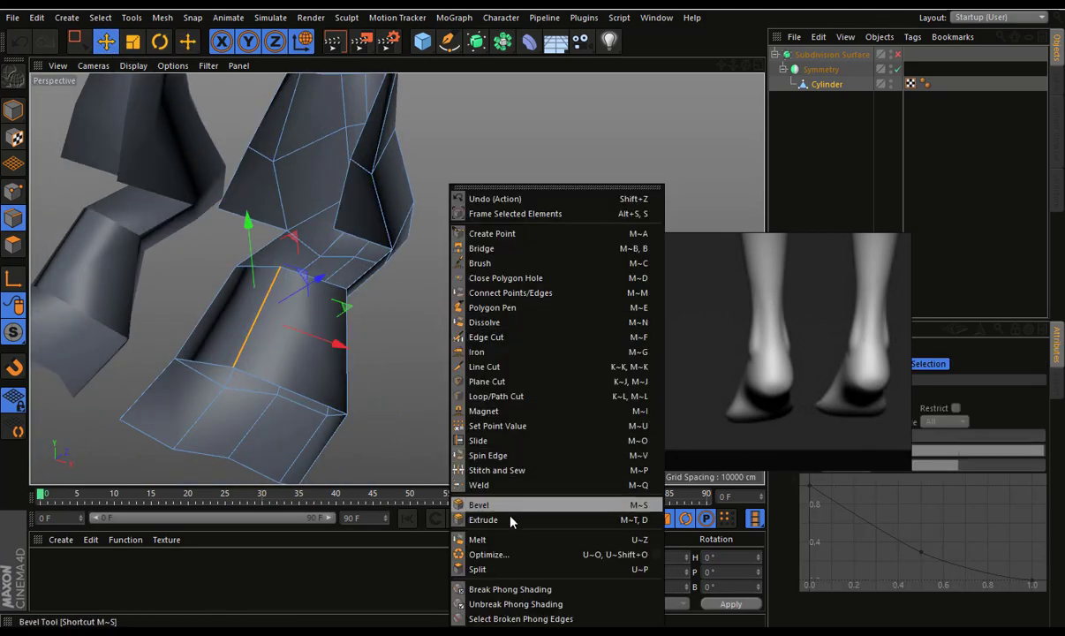
click(477, 504)
drag(278, 311, 299, 323)
mouse_move(382, 291)
alt+mouse_down()
mouse_move(444, 200)
mouse_move(339, 140)
alt+mouse_up()
Raise, widen, shift and rotate the top-of-foot polygon along the instep
click(105, 48)
drag(293, 207, 294, 200)
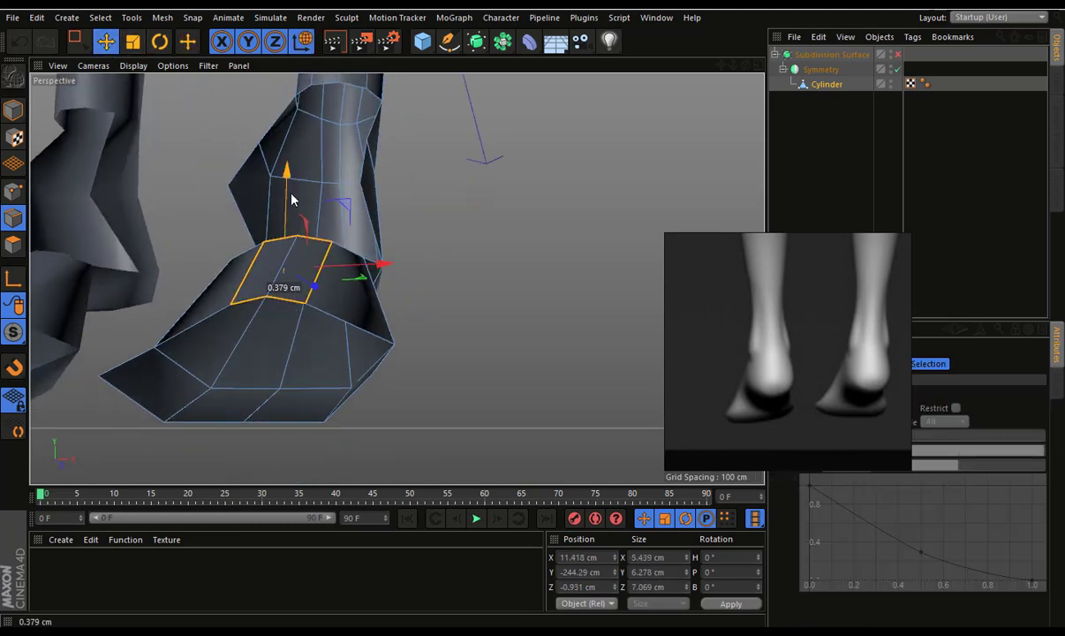
key(t)
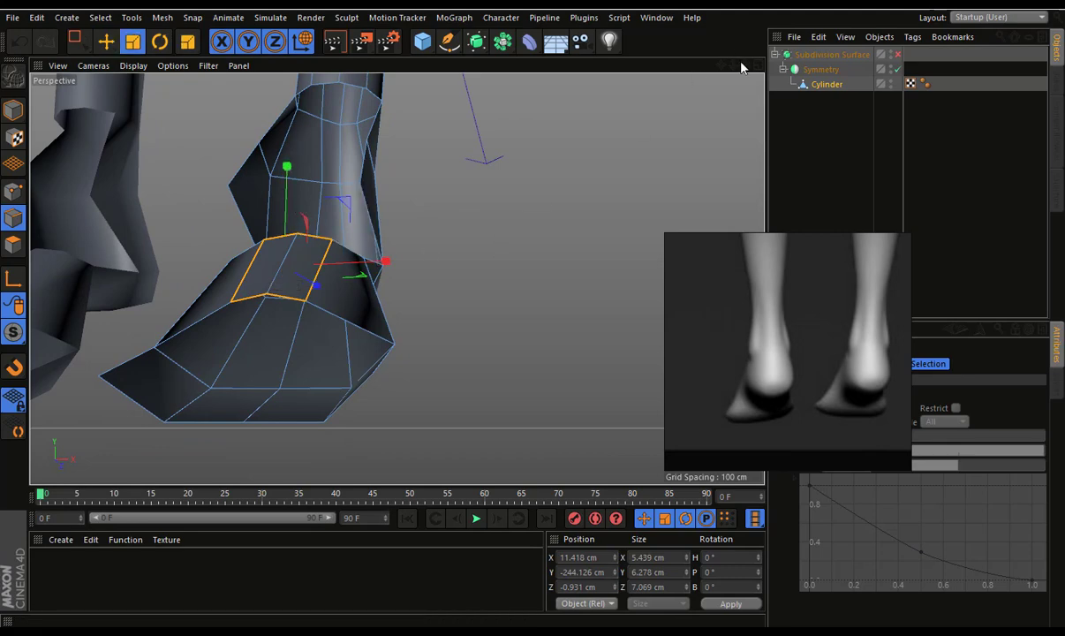
click(742, 67)
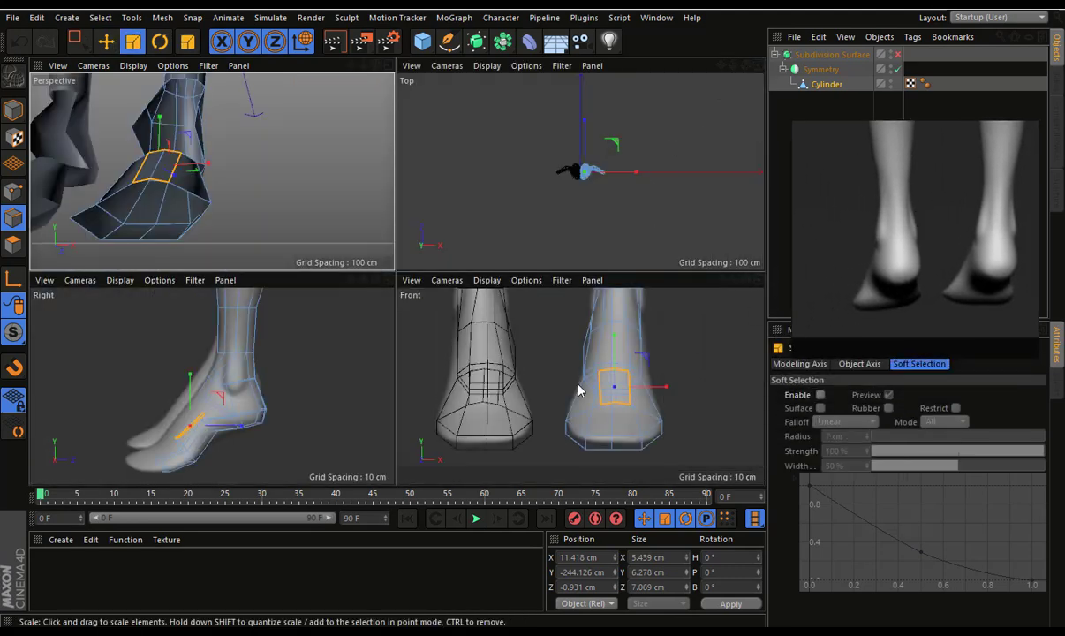
drag(661, 391, 672, 392)
key(e)
drag(211, 403, 214, 394)
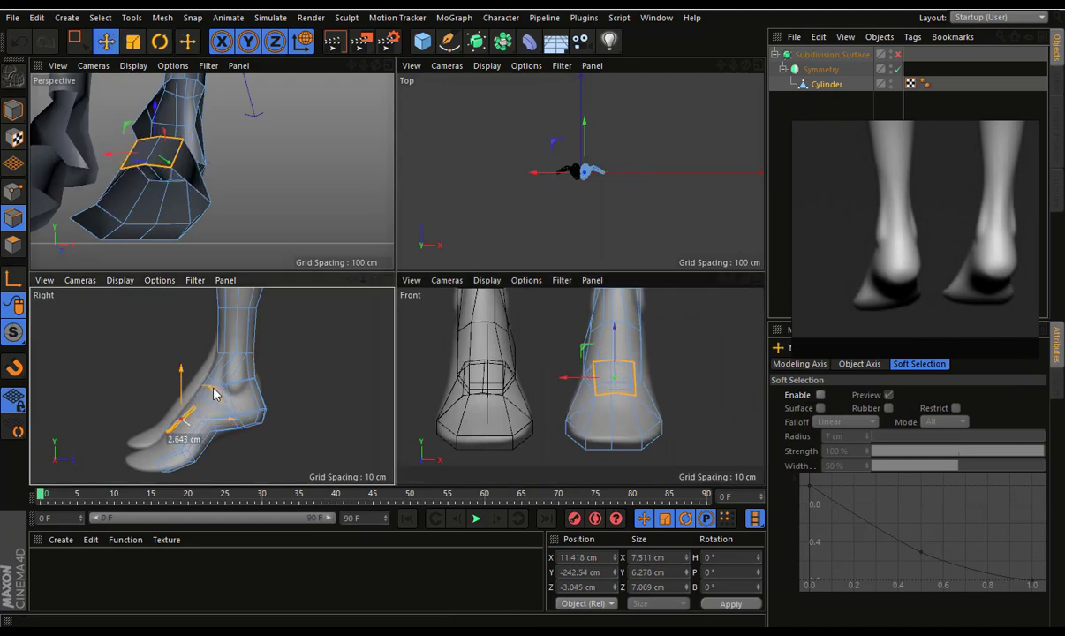
key(r)
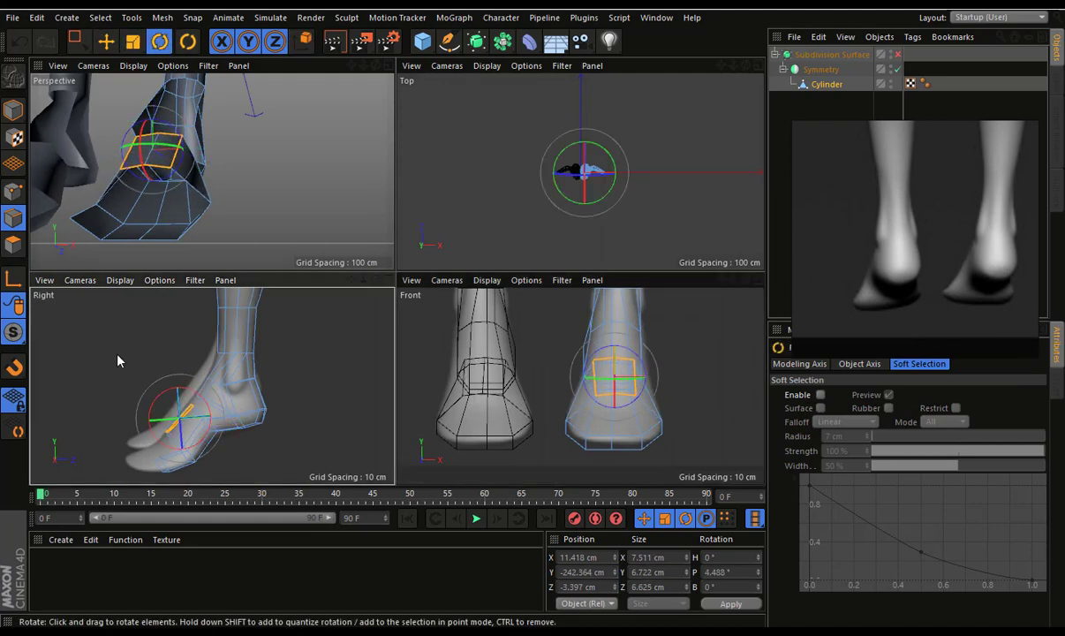
key(e)
Bridge the top-of-foot polygon to its neighbouring face
mouse_move(298, 138)
alt+mouse_down()
mouse_move(196, 210)
mouse_move(212, 181)
alt+mouse_up()
right_click(282, 144)
click(310, 207)
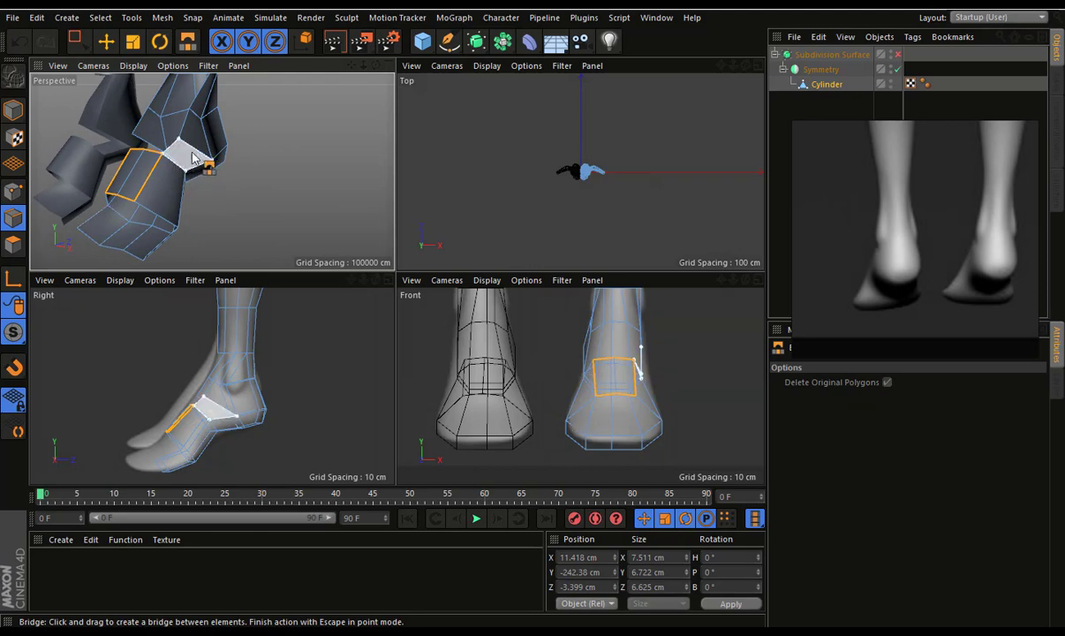
mouse_move(194, 157)
alt+mouse_down()
mouse_move(238, 171)
mouse_move(304, 230)
mouse_move(159, 186)
mouse_move(209, 176)
alt+mouse_up()
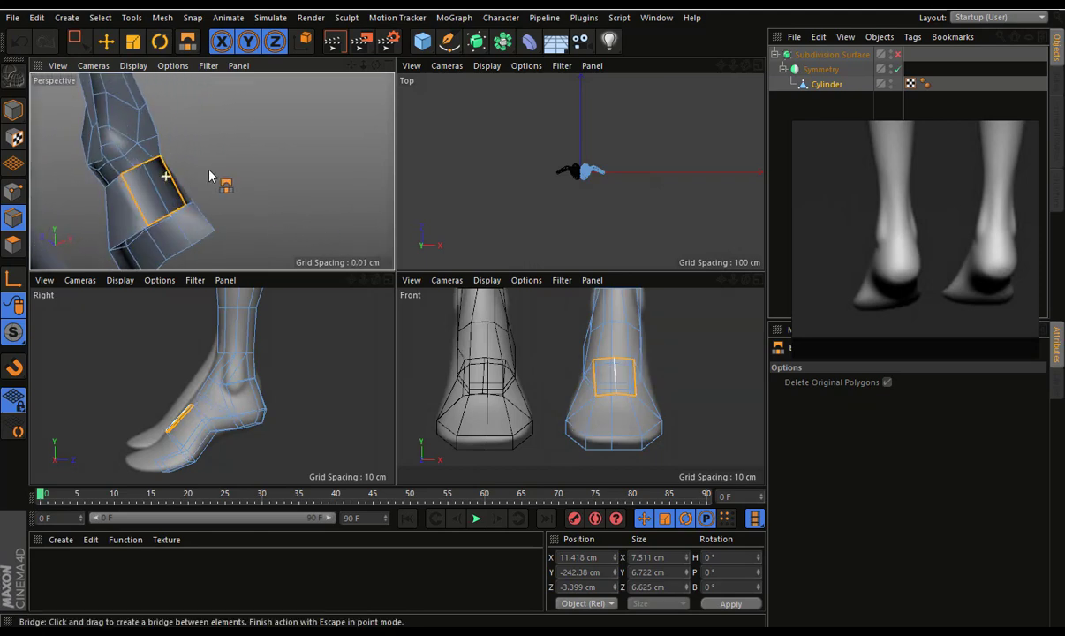
click(105, 42)
In Point mode, nudge ankle vertices sideways along X and select an ankle point
click(16, 216)
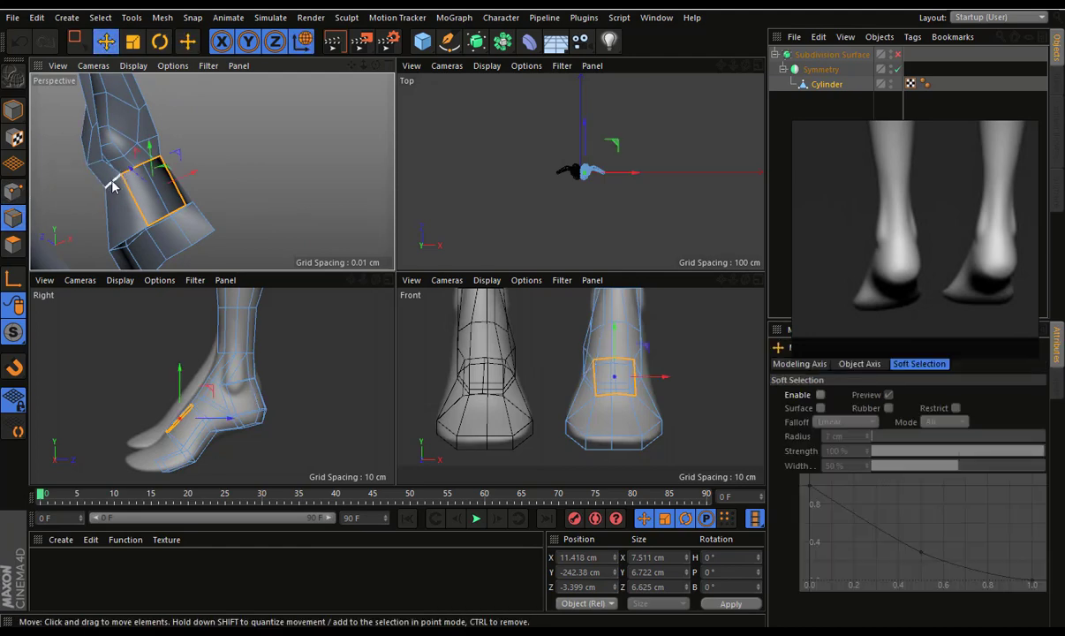
mouse_move(106, 172)
alt+mouse_down()
mouse_move(210, 171)
mouse_move(90, 202)
alt+mouse_up()
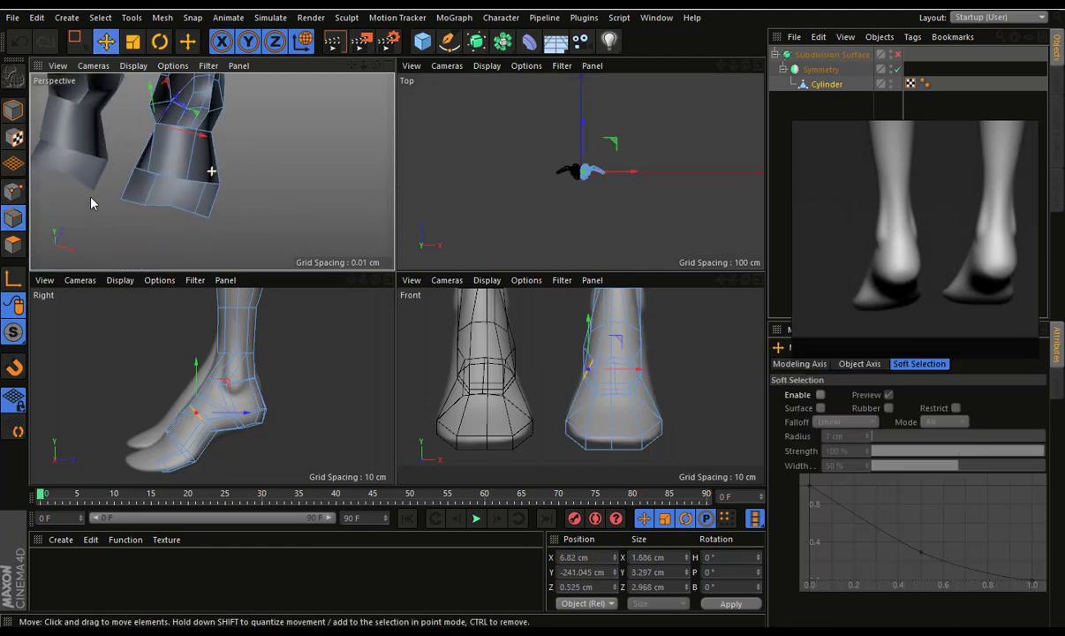
click(16, 192)
mouse_move(200, 142)
mouse_down()
mouse_move(232, 140)
mouse_move(140, 179)
mouse_up()
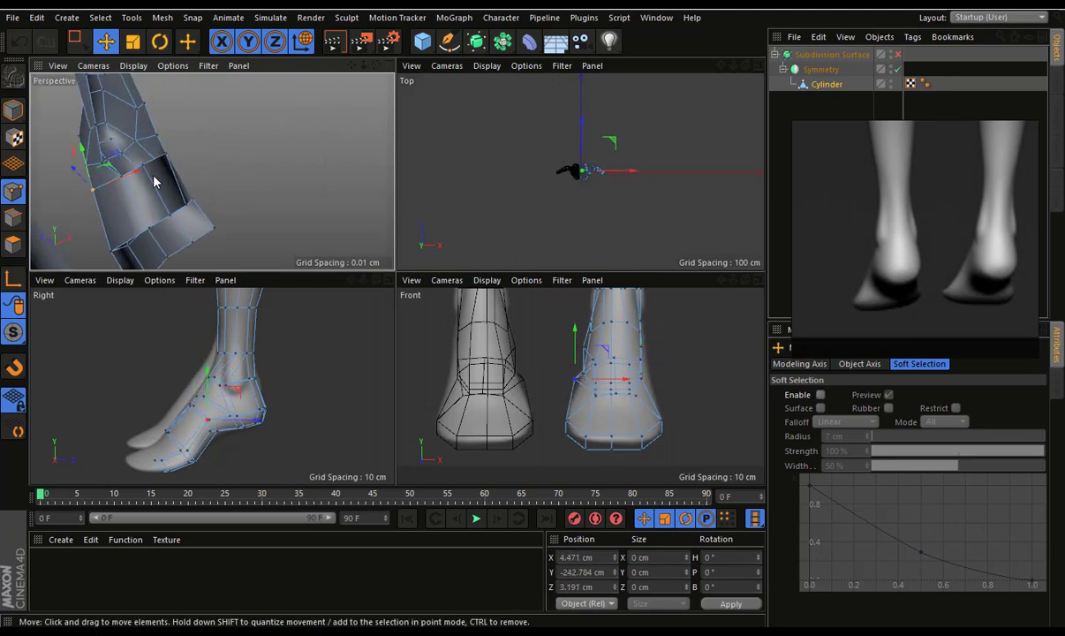
mouse_move(155, 181)
alt+mouse_down()
mouse_move(209, 169)
mouse_move(210, 179)
mouse_move(203, 111)
alt+mouse_up()
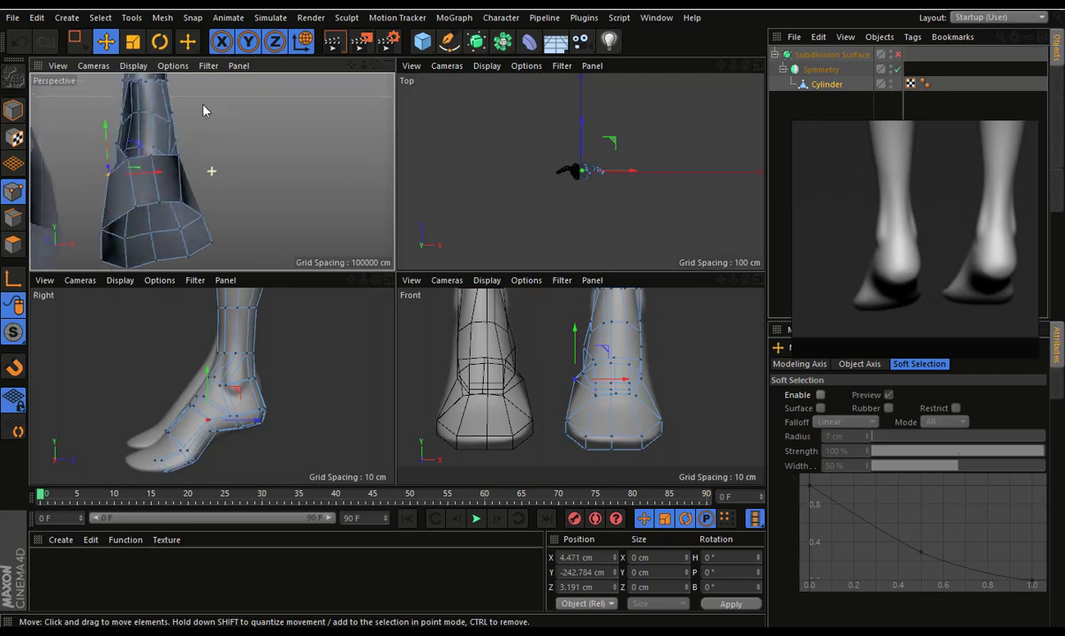
middle_click(375, 142)
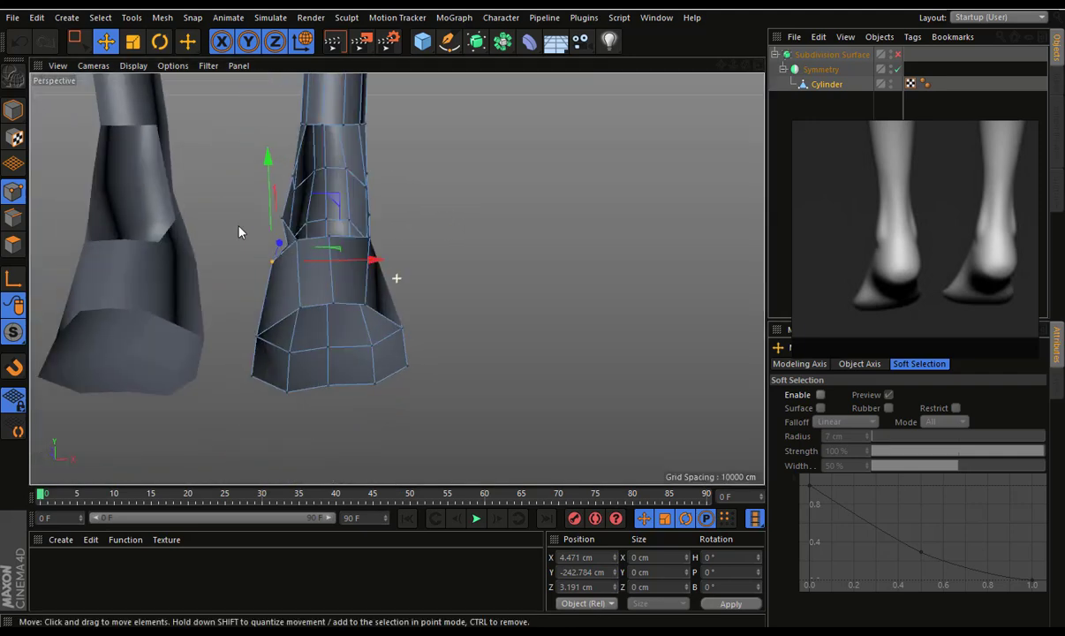
mouse_move(238, 232)
alt+mouse_down()
mouse_move(333, 169)
mouse_move(437, 235)
mouse_move(578, 245)
mouse_move(627, 286)
mouse_move(682, 248)
mouse_move(353, 188)
mouse_move(513, 235)
mouse_move(622, 231)
mouse_move(628, 240)
mouse_move(588, 248)
mouse_move(533, 235)
mouse_move(487, 250)
alt+mouse_up()
scroll(546, 309, up, 3)
scroll(557, 225, down, 2)
scroll(545, 207, up, 2)
click(404, 218)
Raise the ankle point, then bridge edges across the hole in the leg mesh
drag(403, 185, 406, 163)
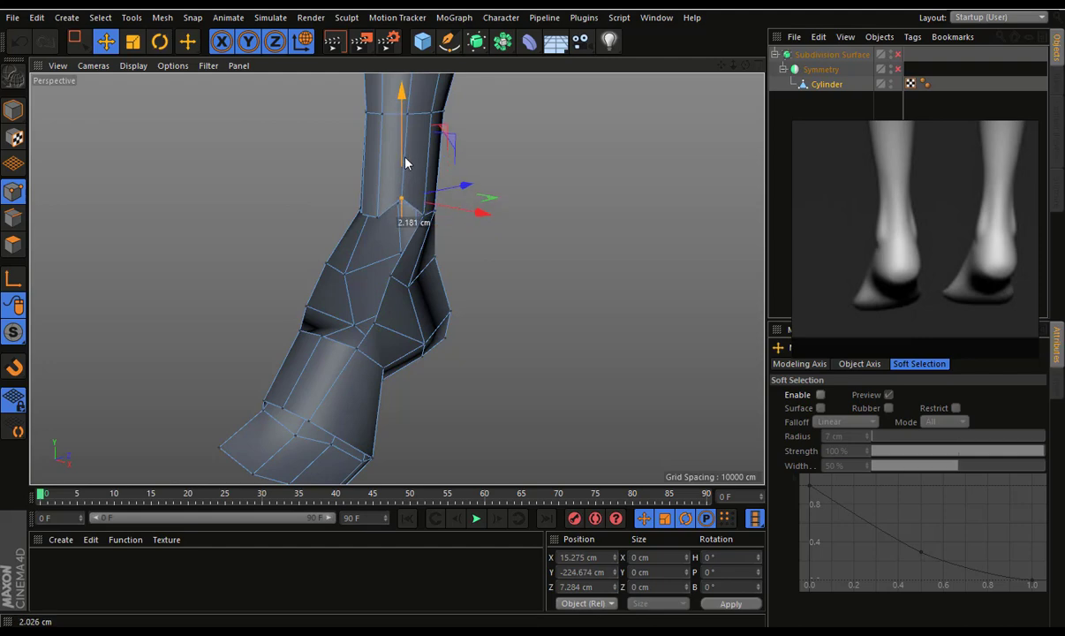
right_click(528, 207)
click(547, 260)
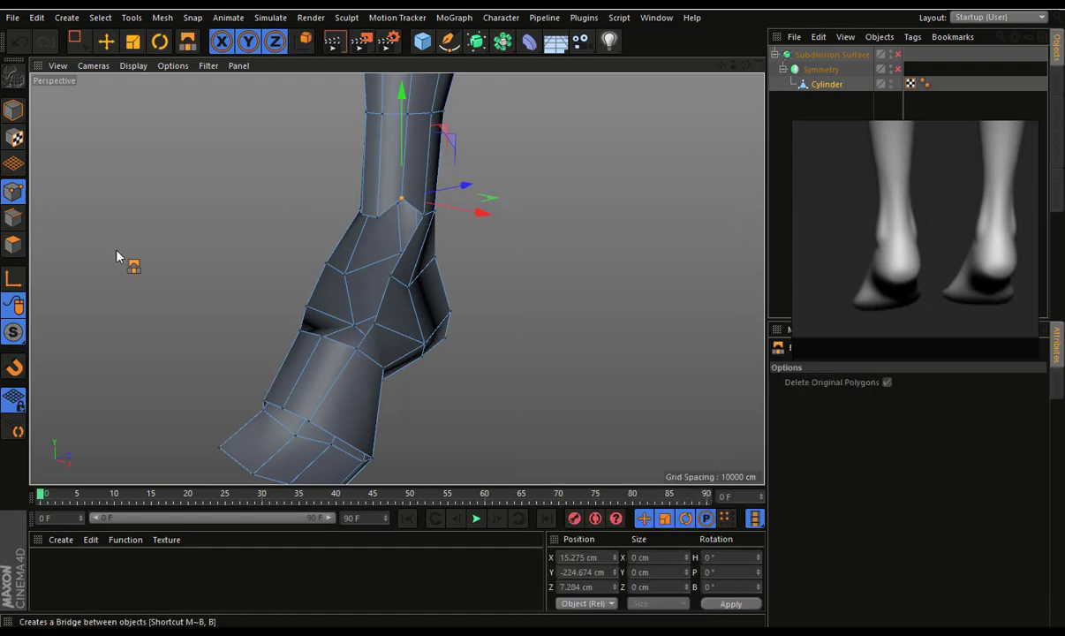
click(12, 223)
mouse_move(428, 256)
alt+mouse_down()
mouse_move(580, 237)
mouse_move(645, 248)
mouse_move(595, 251)
mouse_move(646, 261)
mouse_move(566, 285)
mouse_move(576, 314)
mouse_move(489, 304)
alt+mouse_up()
mouse_move(554, 297)
mouse_down()
mouse_move(554, 252)
mouse_move(538, 228)
mouse_up()
Add a new edge loop around the lower leg with Loop/Path Cut (M~L)
key(m)
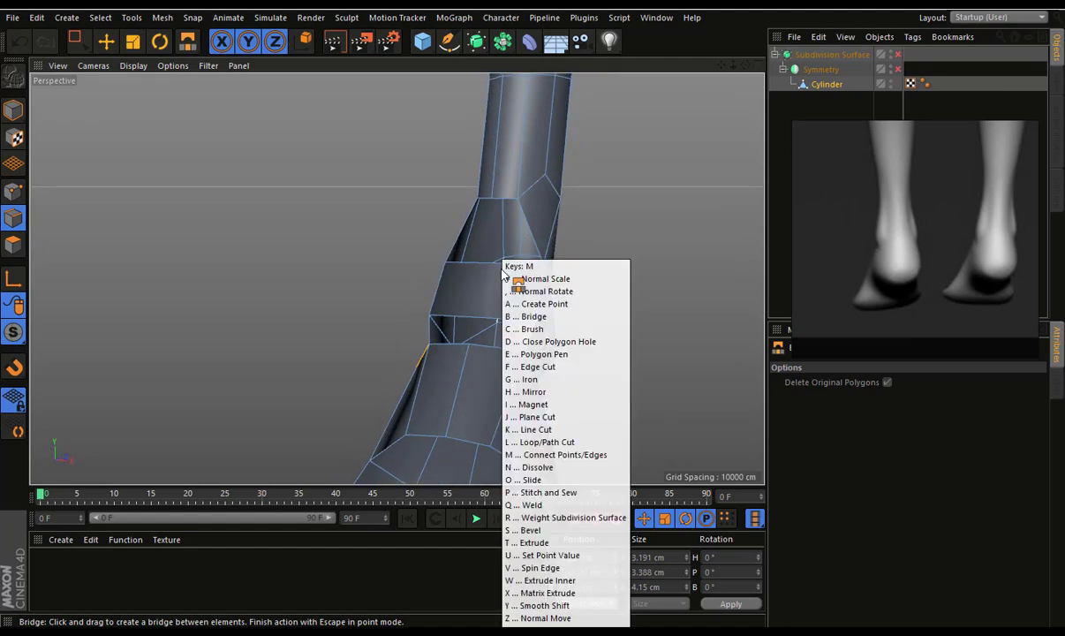
key(l)
click(476, 322)
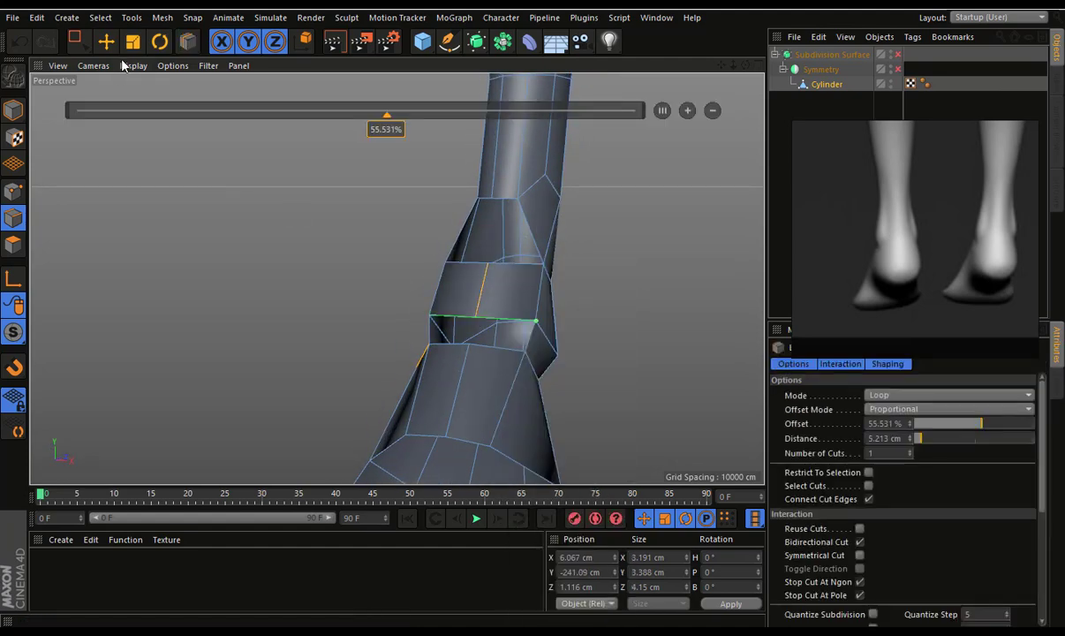
click(106, 43)
mouse_move(440, 316)
alt+mouse_down()
mouse_move(540, 201)
mouse_move(585, 185)
mouse_move(594, 162)
mouse_move(673, 238)
mouse_move(646, 290)
mouse_move(615, 290)
mouse_move(627, 233)
alt+mouse_up()
Bridge three more polygons to close the remaining gaps on the ankle side
right_click(625, 232)
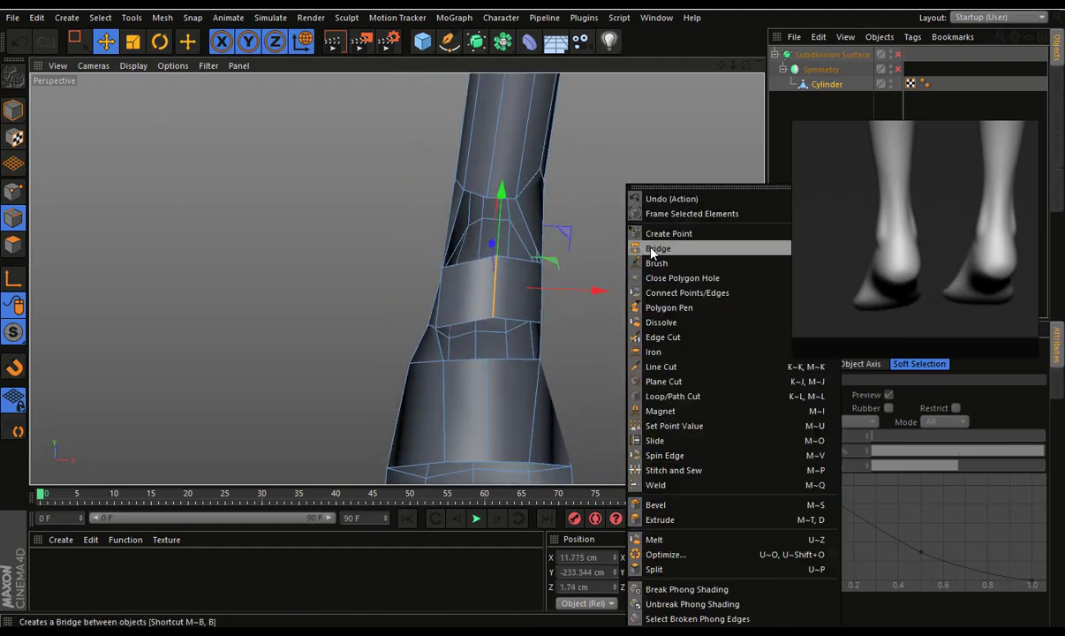
click(618, 244)
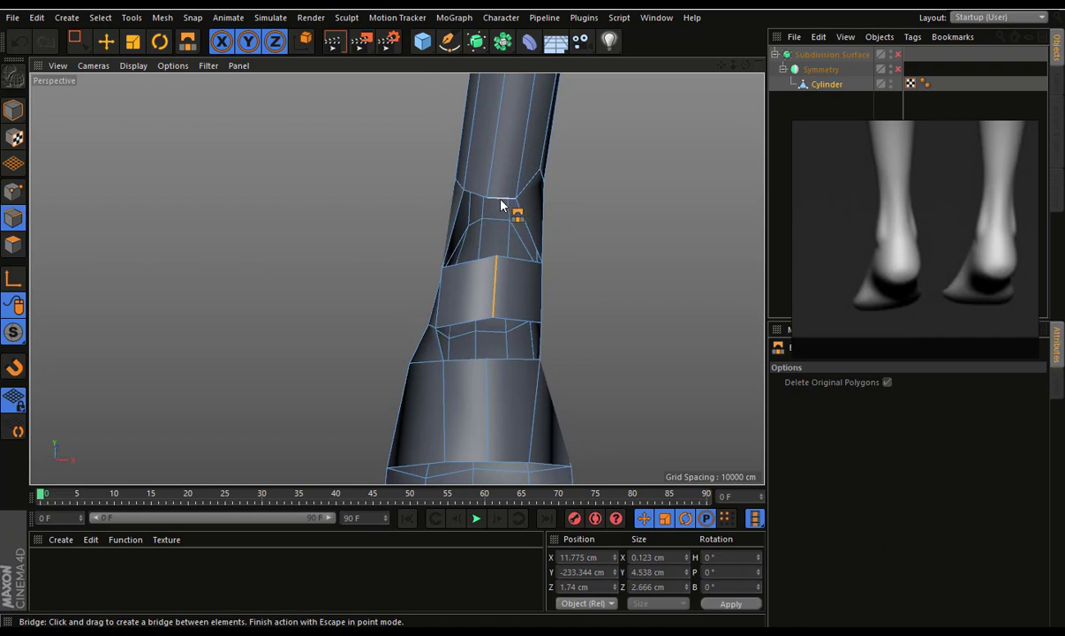
drag(513, 268, 465, 260)
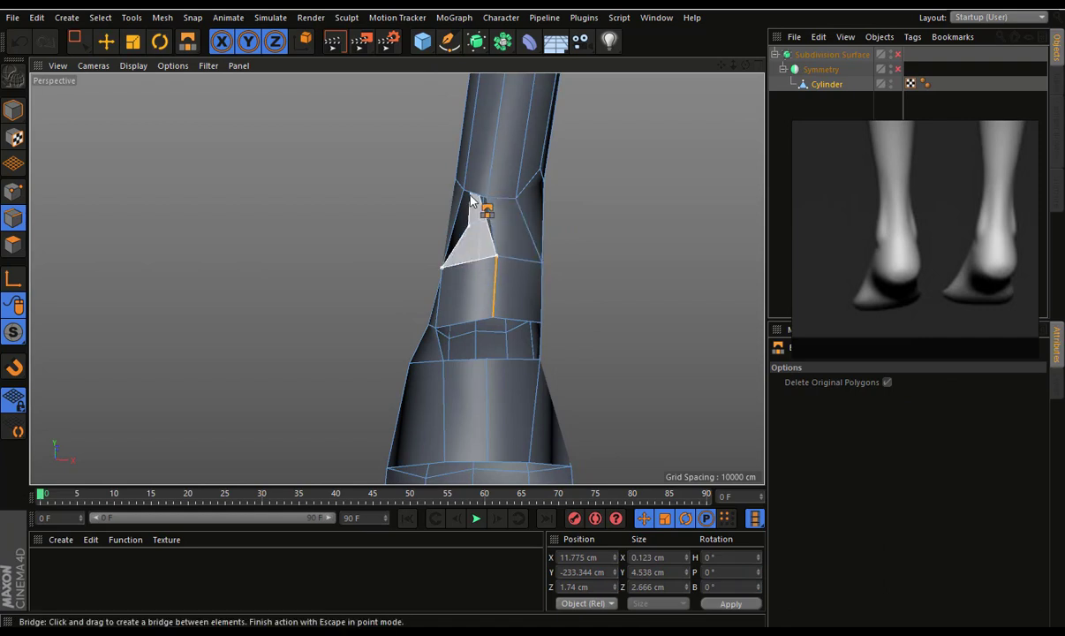
drag(476, 198, 468, 193)
mouse_move(520, 316)
alt+mouse_down()
mouse_move(596, 280)
mouse_move(507, 334)
mouse_move(530, 380)
alt+mouse_up()
mouse_move(472, 344)
mouse_down()
mouse_move(527, 325)
mouse_move(505, 328)
mouse_move(511, 265)
mouse_move(385, 258)
mouse_move(418, 293)
mouse_move(498, 304)
mouse_move(499, 316)
mouse_up()
scroll(509, 381, down, 3)
scroll(536, 307, down, 3)
scroll(504, 309, up, 3)
scroll(444, 294, up, 3)
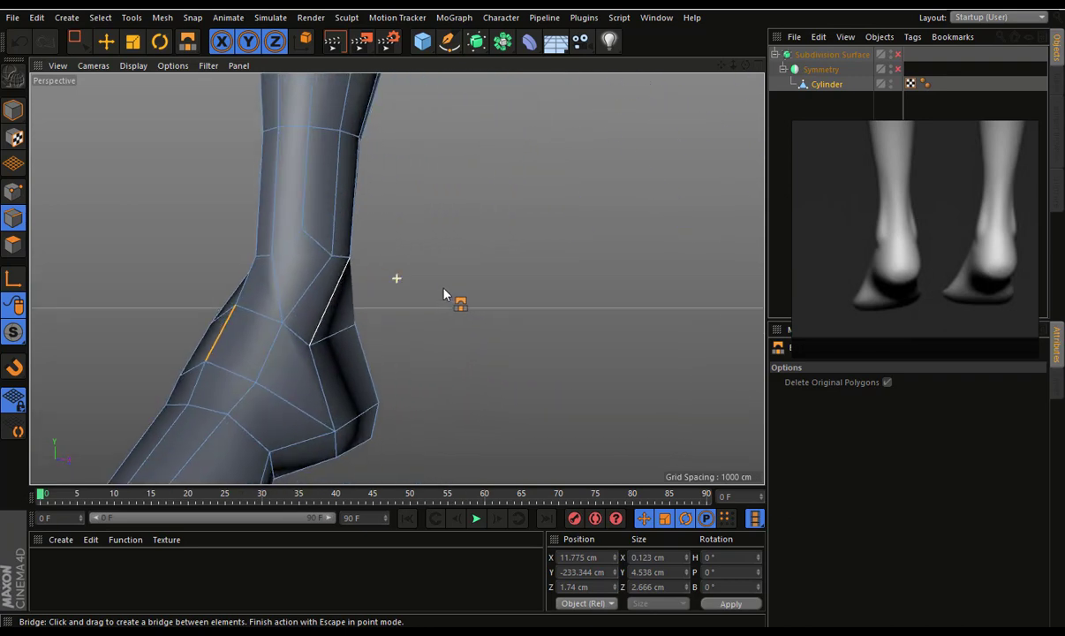
mouse_move(444, 294)
alt+mouse_down()
mouse_move(583, 304)
mouse_move(584, 165)
alt+mouse_up()
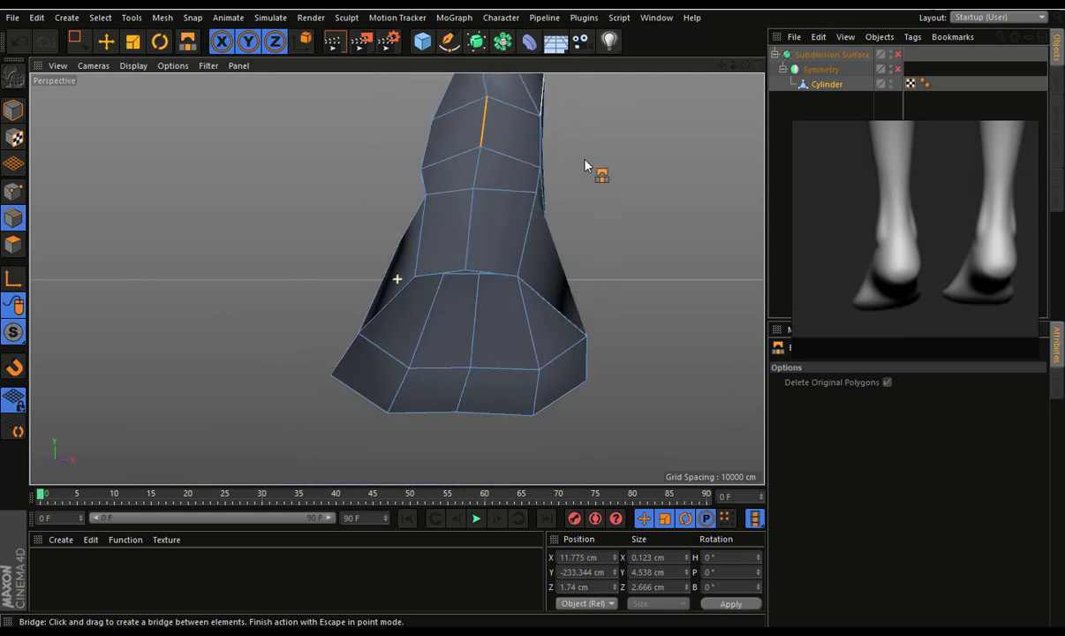
click(107, 39)
alt+drag(460, 230, 490, 197)
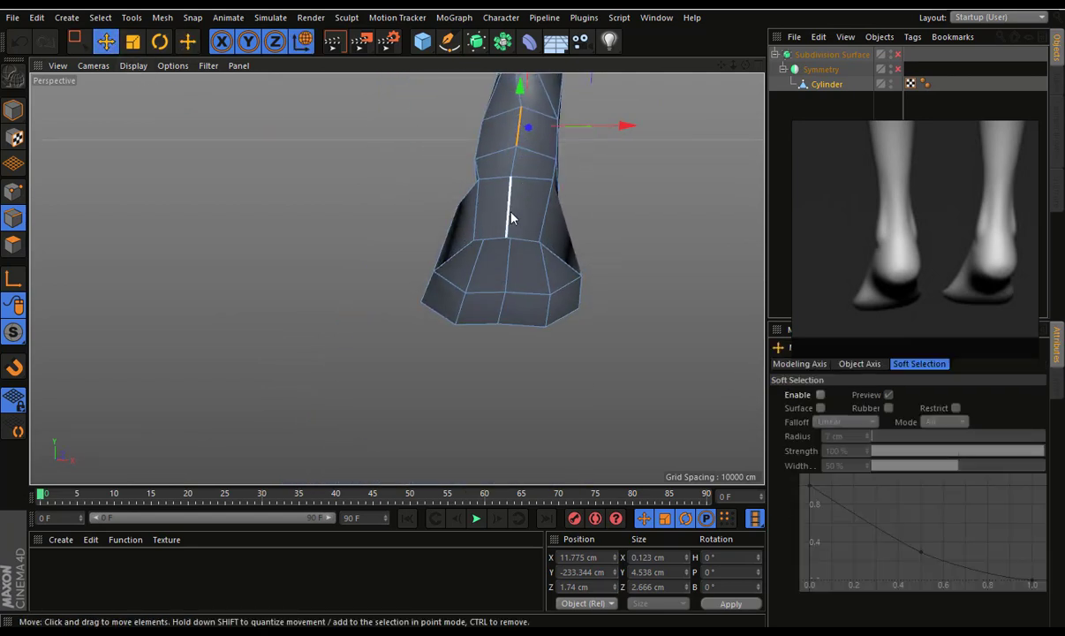
Widen the selected lower-leg side edges along X to match the front foot reference
shift+click(482, 220)
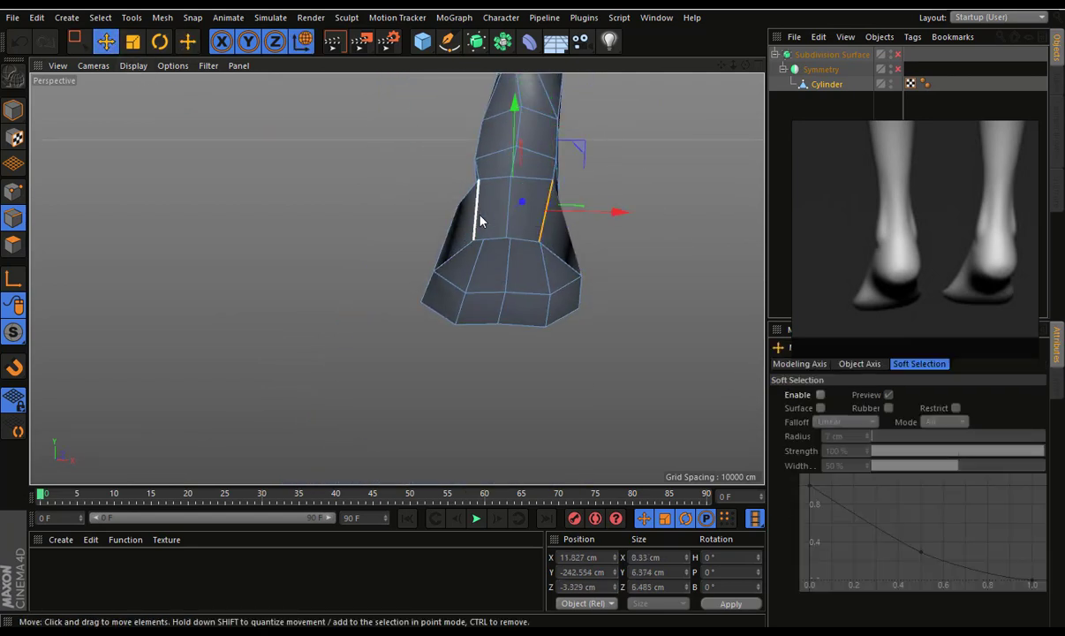
click(753, 67)
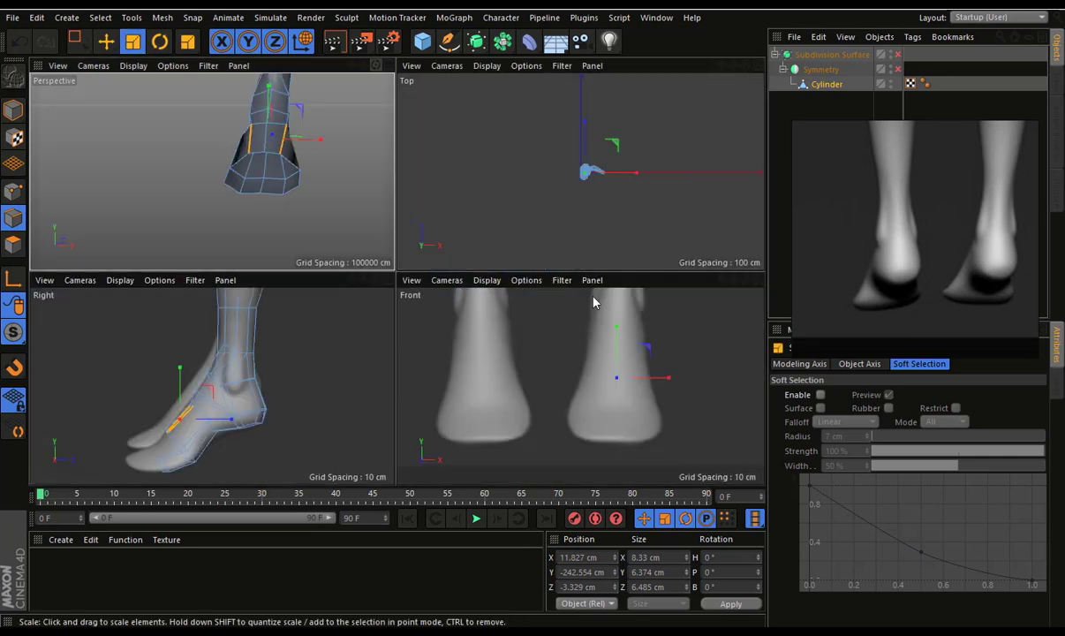
drag(654, 376, 664, 381)
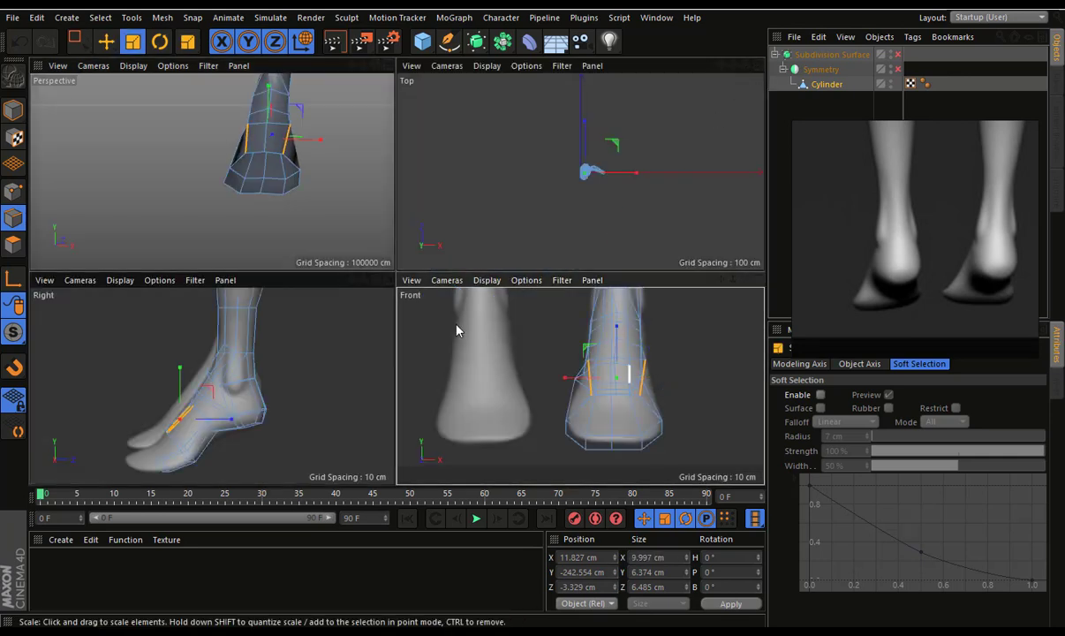
alt+drag(240, 200, 198, 184)
alt+drag(332, 138, 316, 138)
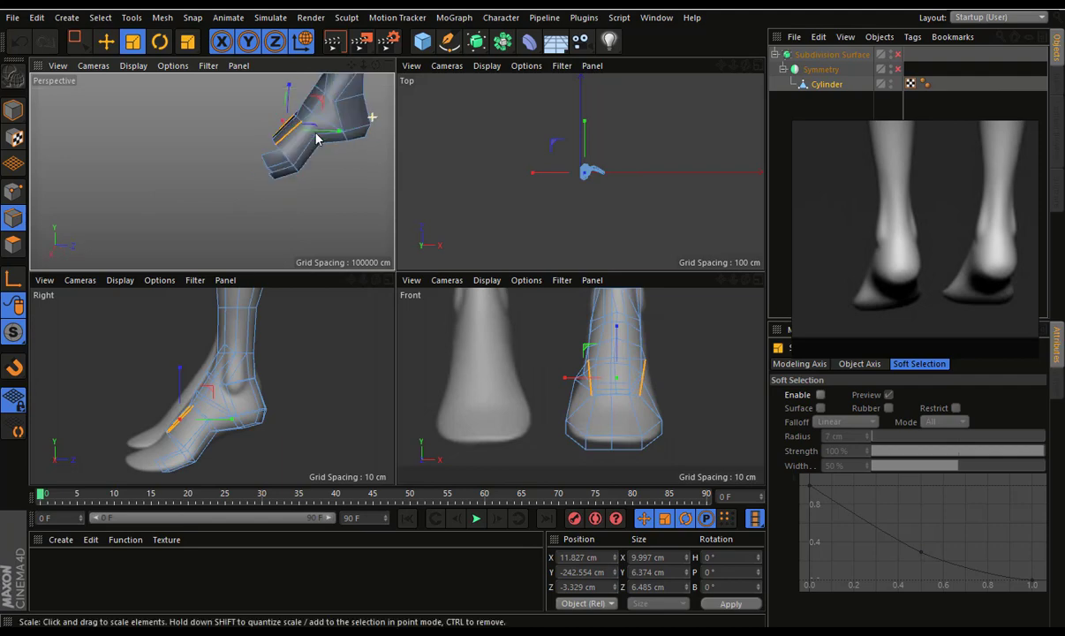
alt+right_drag(313, 125, 104, 144)
Move a heel point about 2 cm and shift ankle points to X 16.492, Z 5.457
click(15, 194)
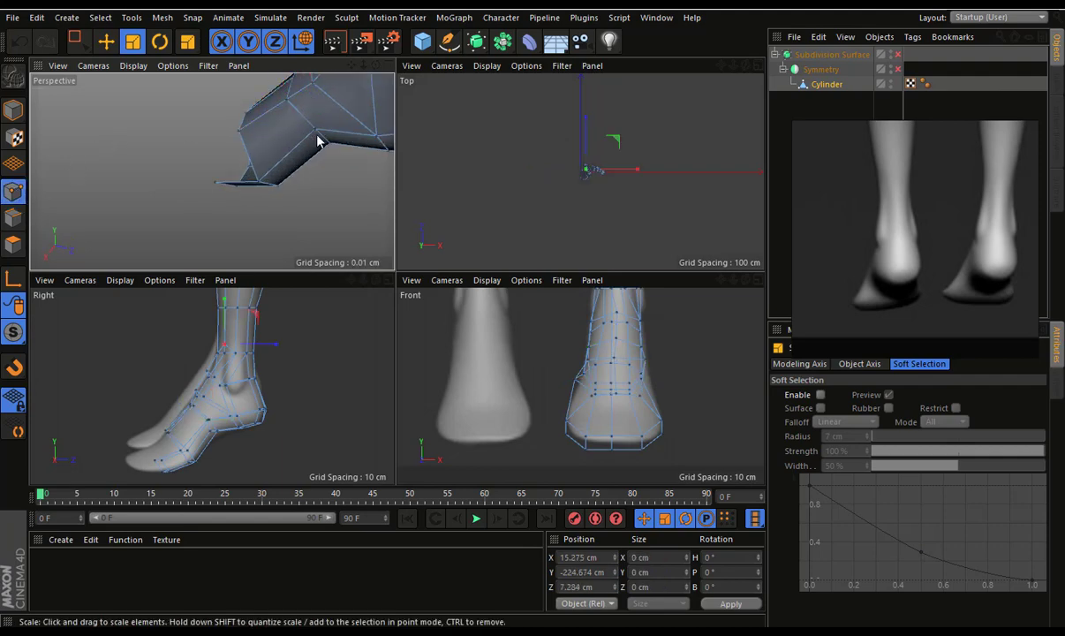
click(315, 159)
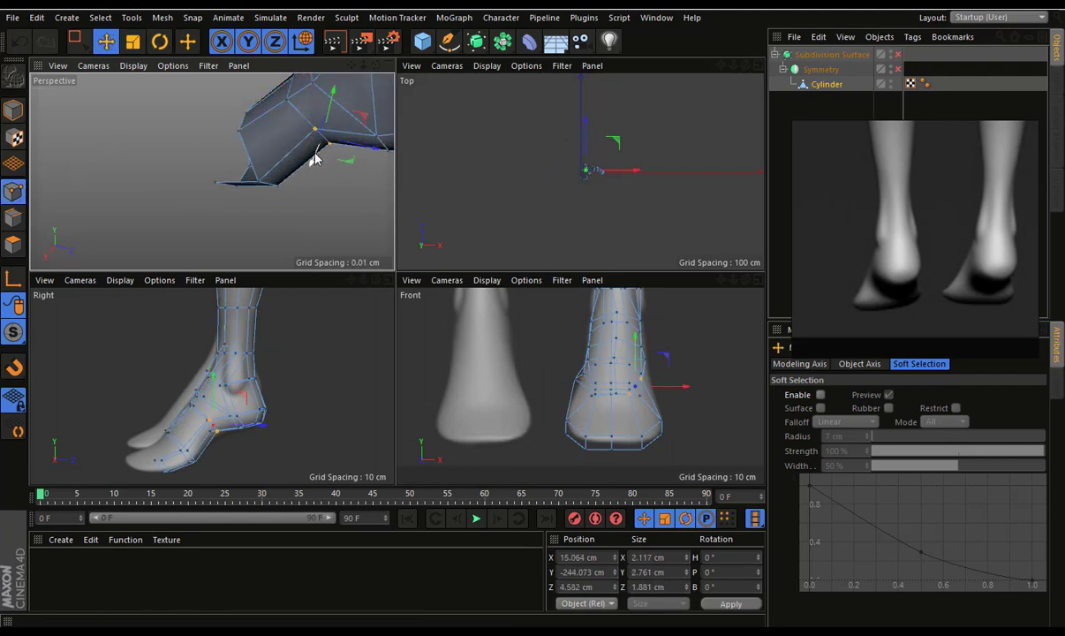
drag(315, 170, 291, 226)
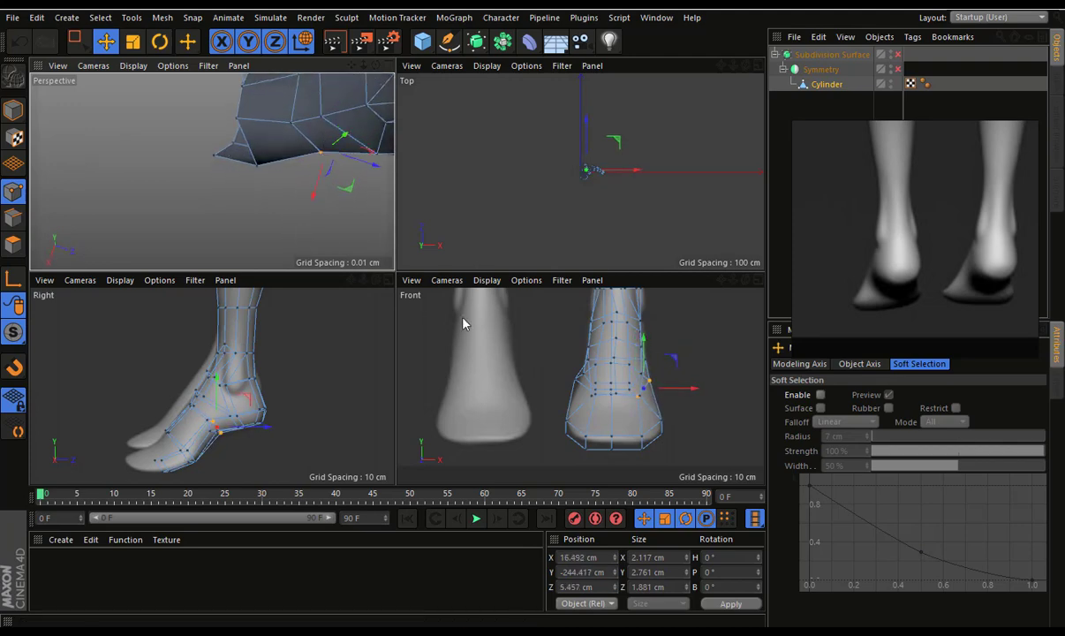
click(578, 380)
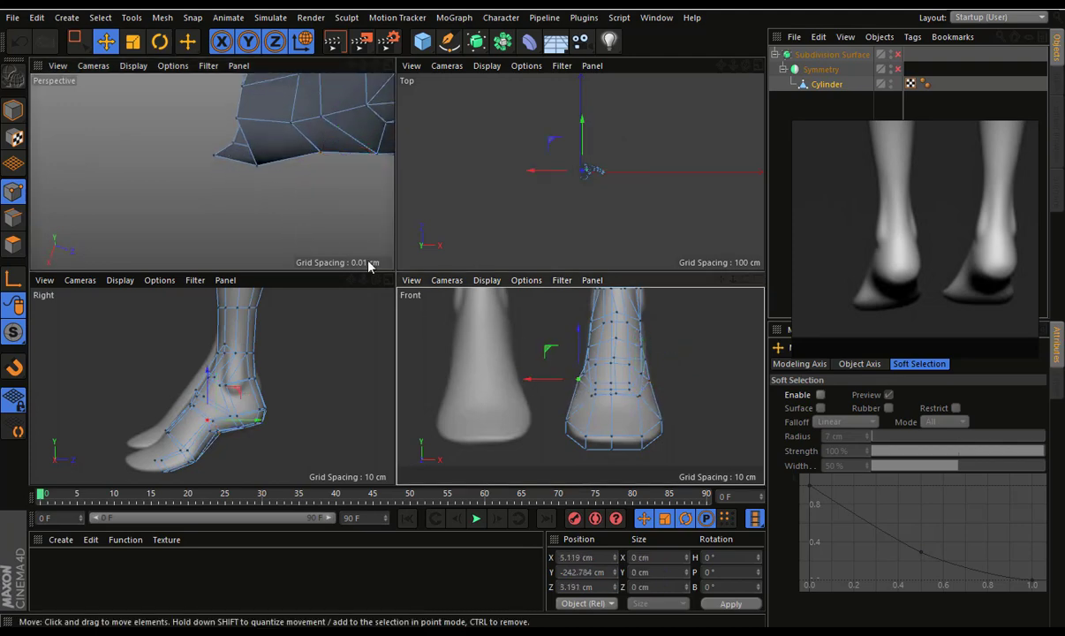
mouse_move(320, 150)
alt+mouse_down()
mouse_move(235, 81)
mouse_move(349, 51)
alt+mouse_up()
middle_click(377, 76)
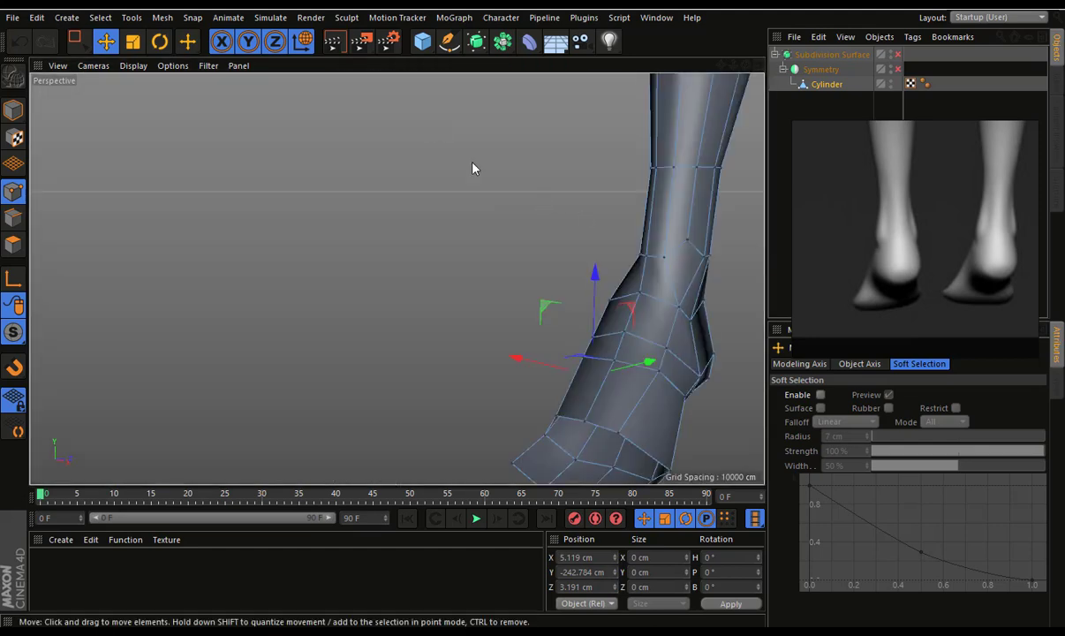
alt+drag(444, 151, 617, 168)
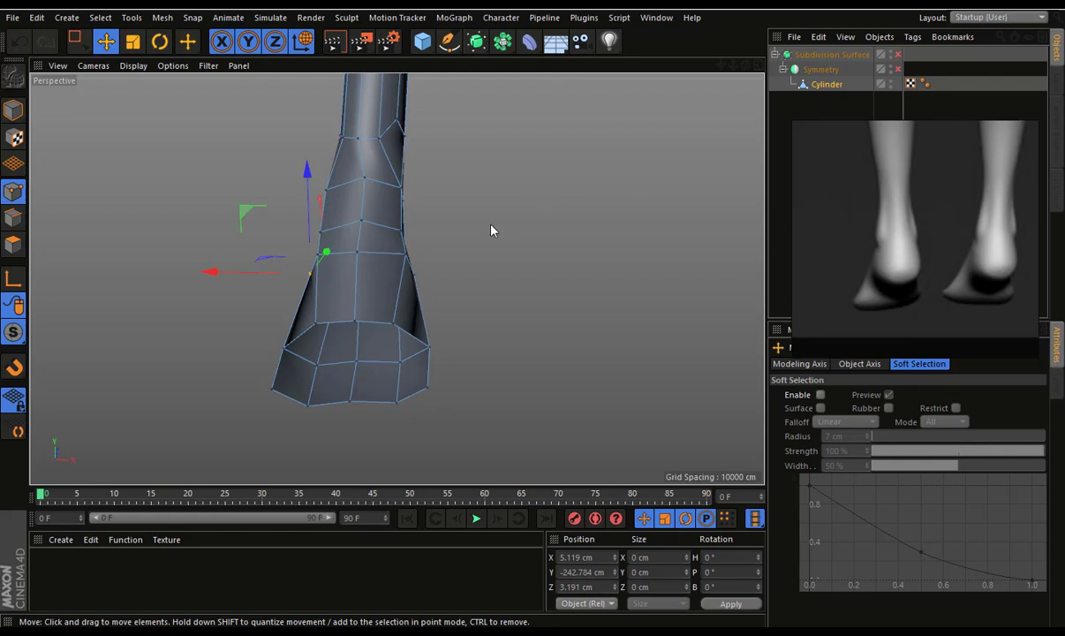
mouse_move(491, 229)
alt+mouse_down()
mouse_move(375, 315)
mouse_move(433, 334)
alt+mouse_up()
click(375, 327)
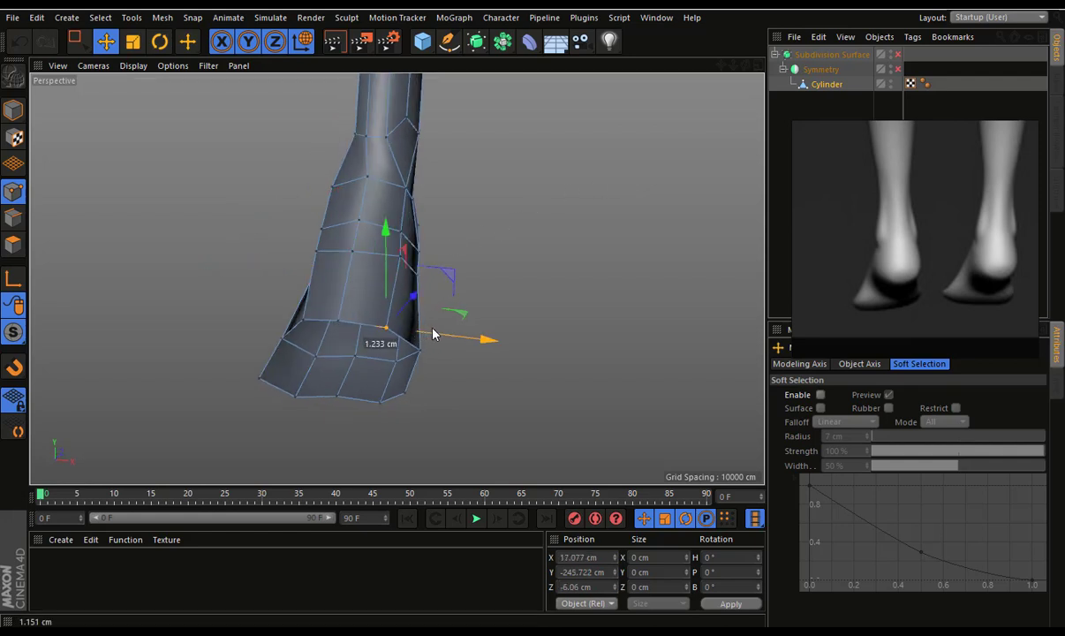
Move a leg point outward and a higher leg point about 2.9 cm
alt+drag(410, 253, 413, 240)
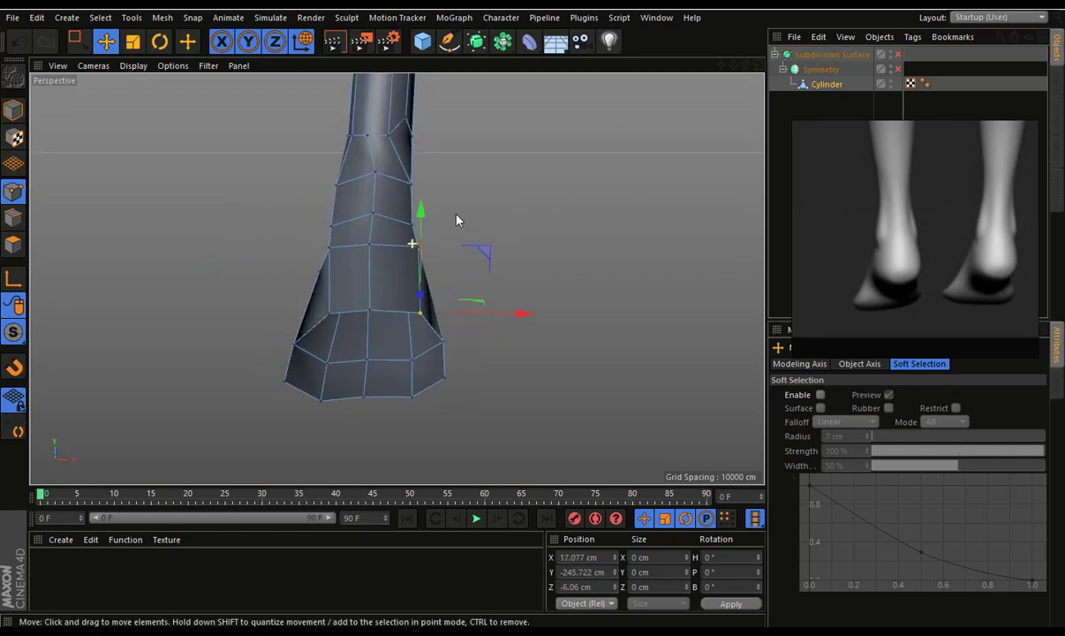
drag(494, 254, 394, 302)
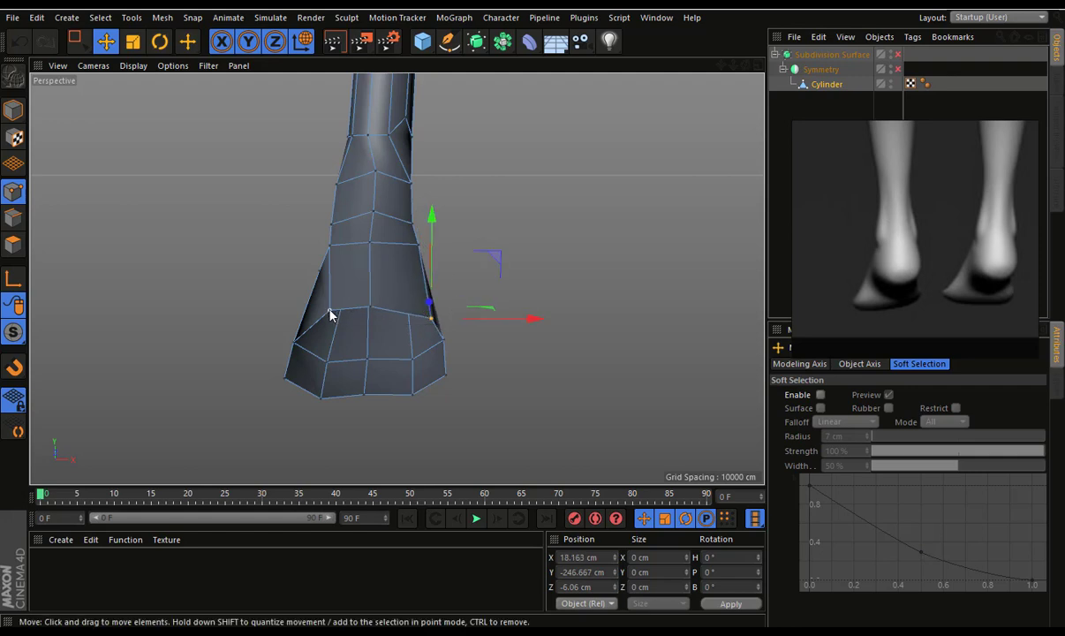
click(386, 245)
mouse_move(404, 249)
mouse_down()
mouse_move(373, 257)
mouse_move(411, 228)
mouse_move(610, 225)
mouse_up()
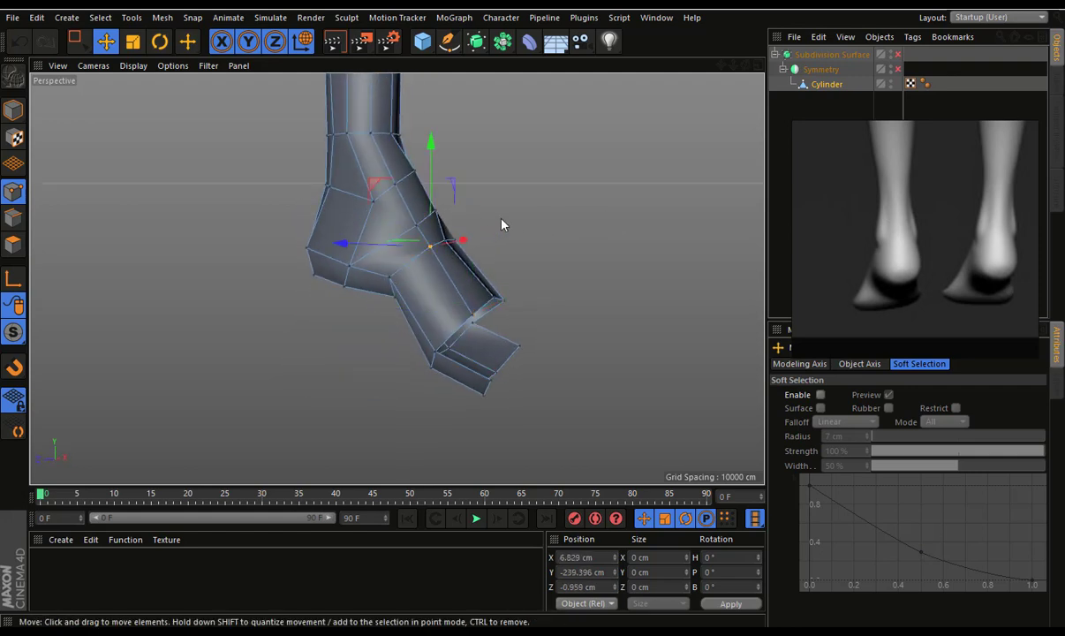
Slide ankle points along their edges, the last by 6.3%
right_click(528, 194)
click(583, 459)
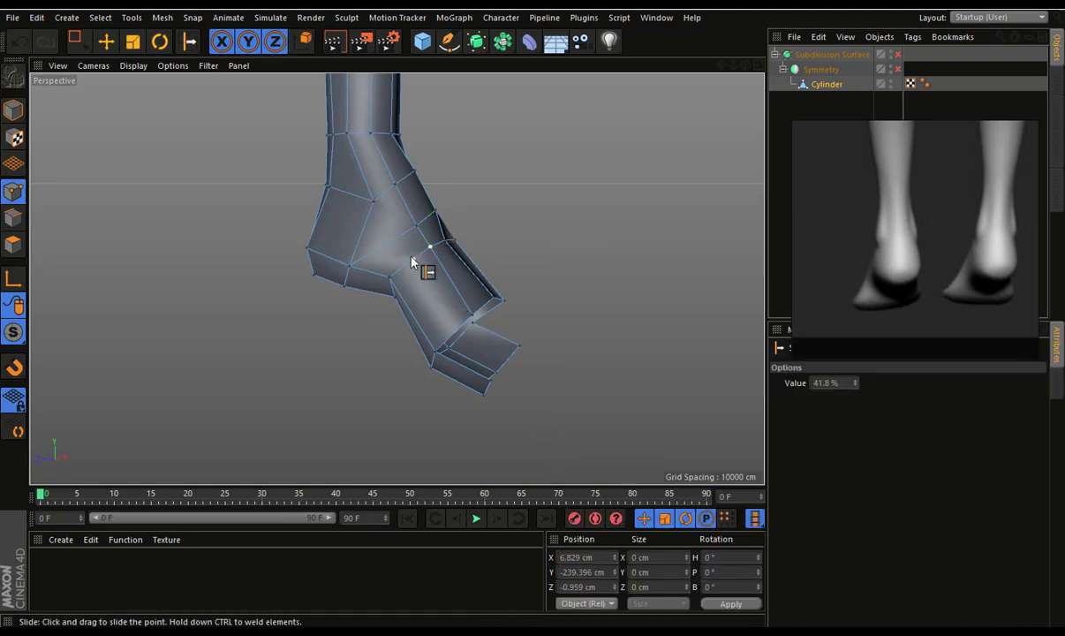
drag(411, 261, 485, 233)
click(515, 205)
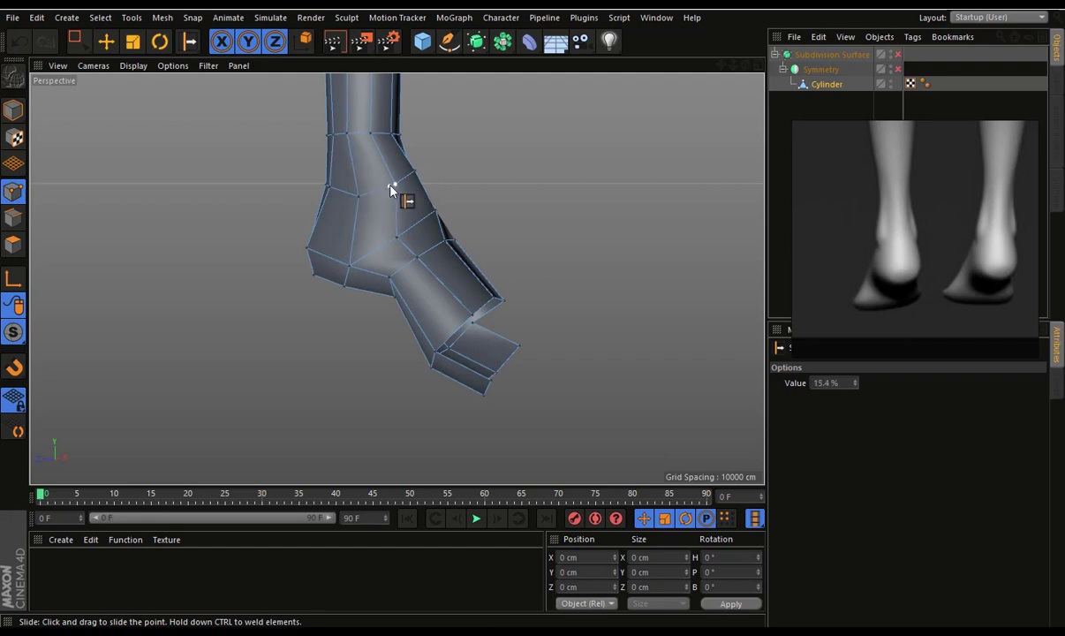
mouse_move(491, 201)
alt+mouse_down()
mouse_move(373, 192)
mouse_move(373, 178)
alt+mouse_up()
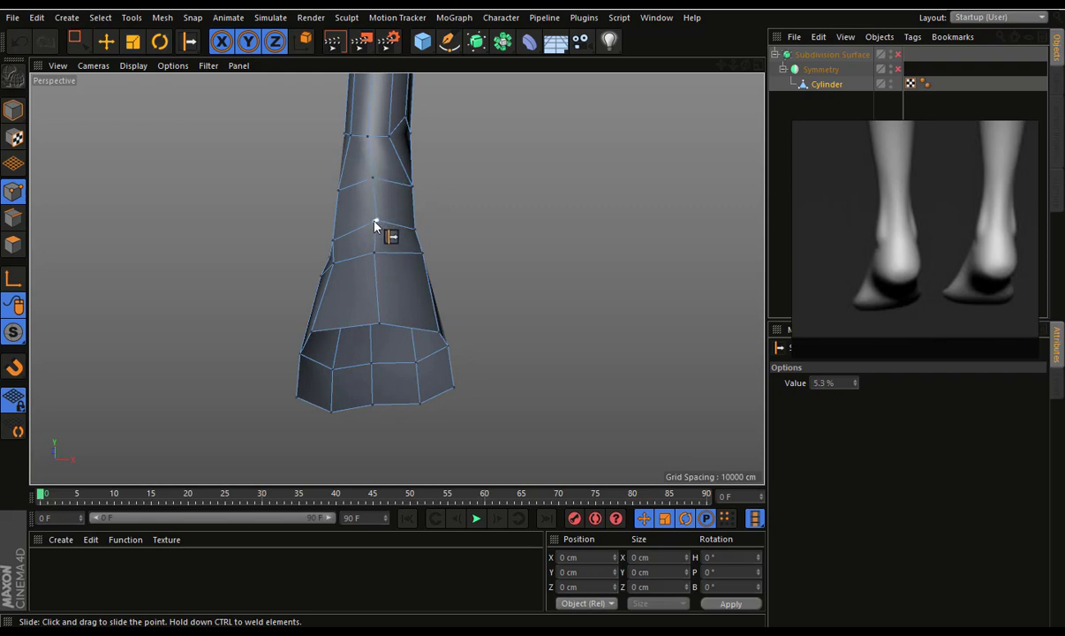
alt+drag(394, 248, 464, 206)
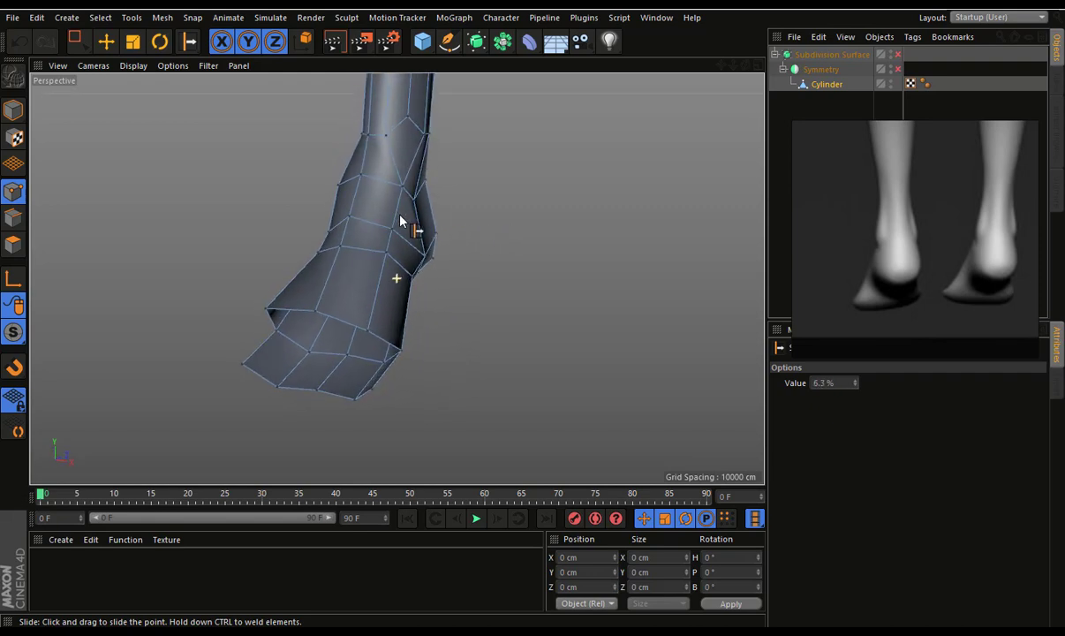
click(106, 42)
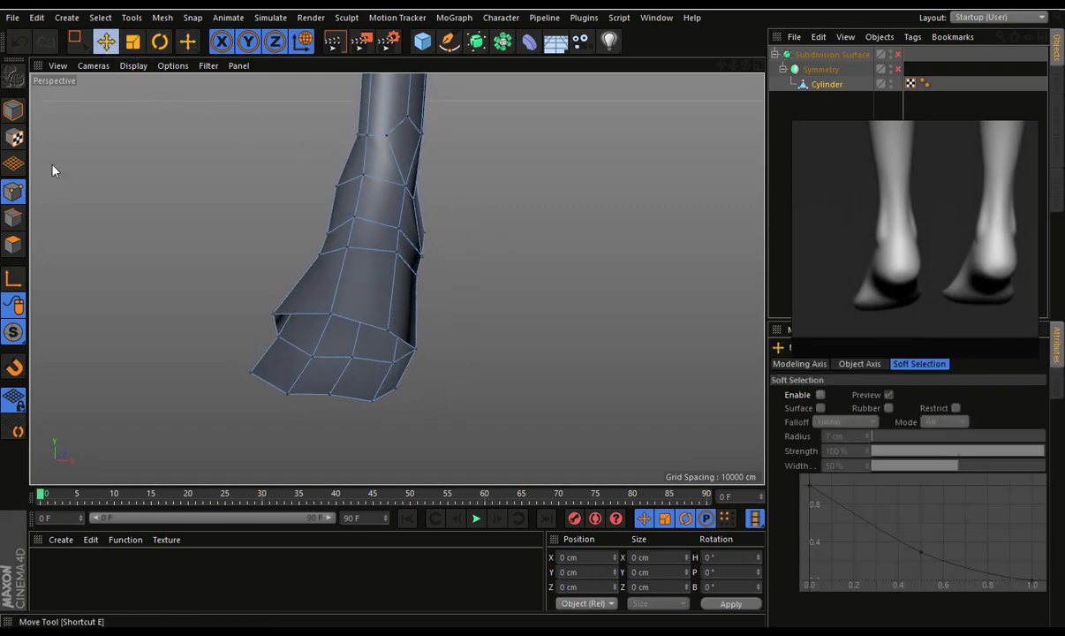
right_click(143, 196)
Make a Line Cut across the lower foot edge
click(213, 362)
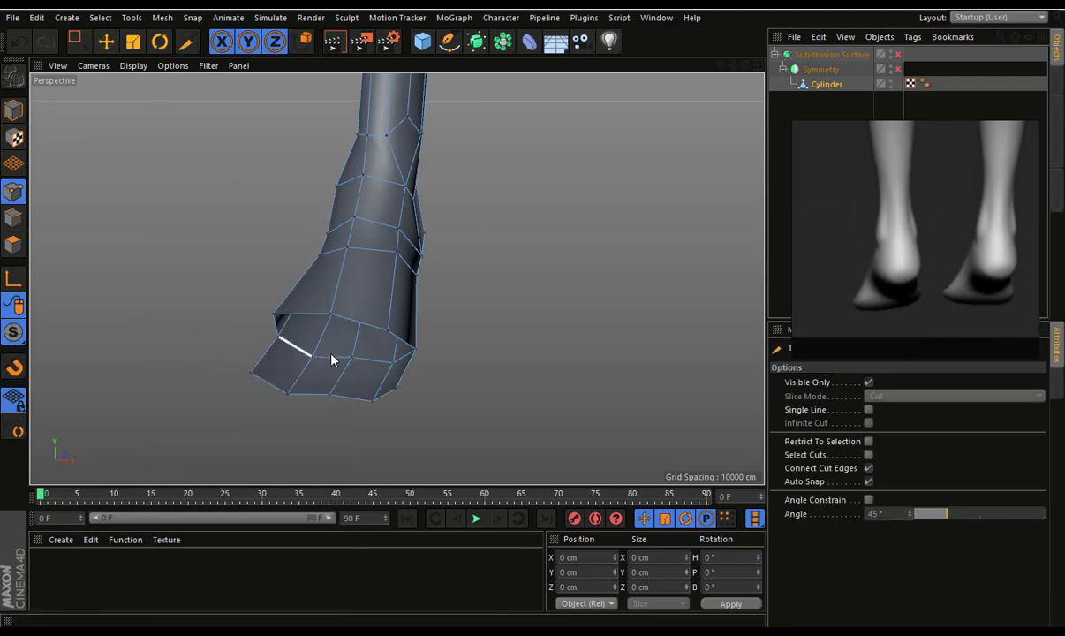
click(353, 320)
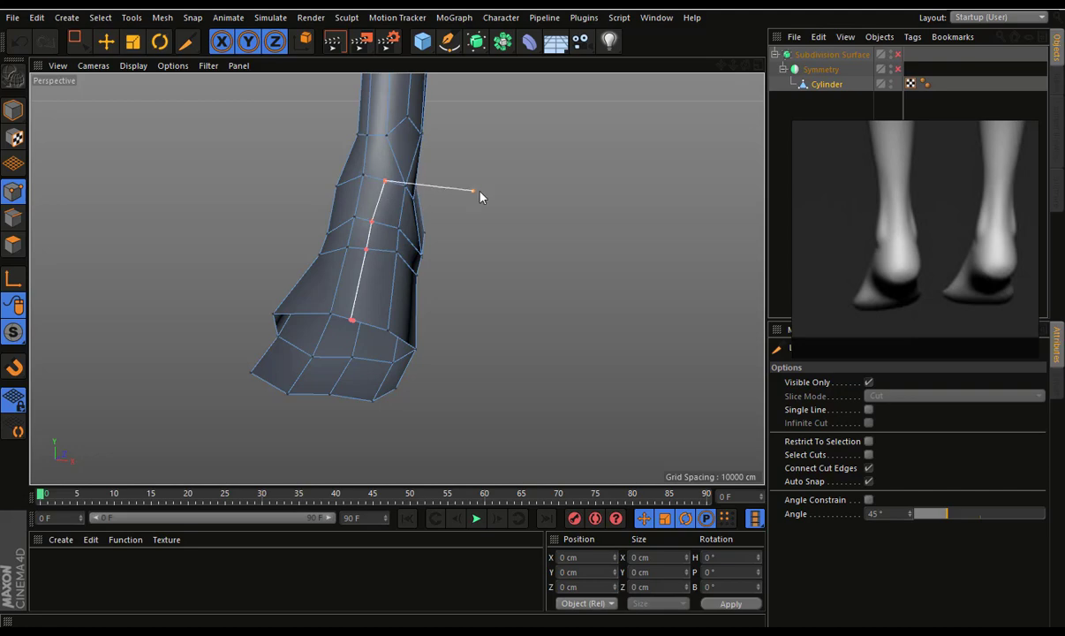
key(Escape)
Slide an ankle point back along its edge and select the top ankle vertex
alt+drag(435, 135, 175, 68)
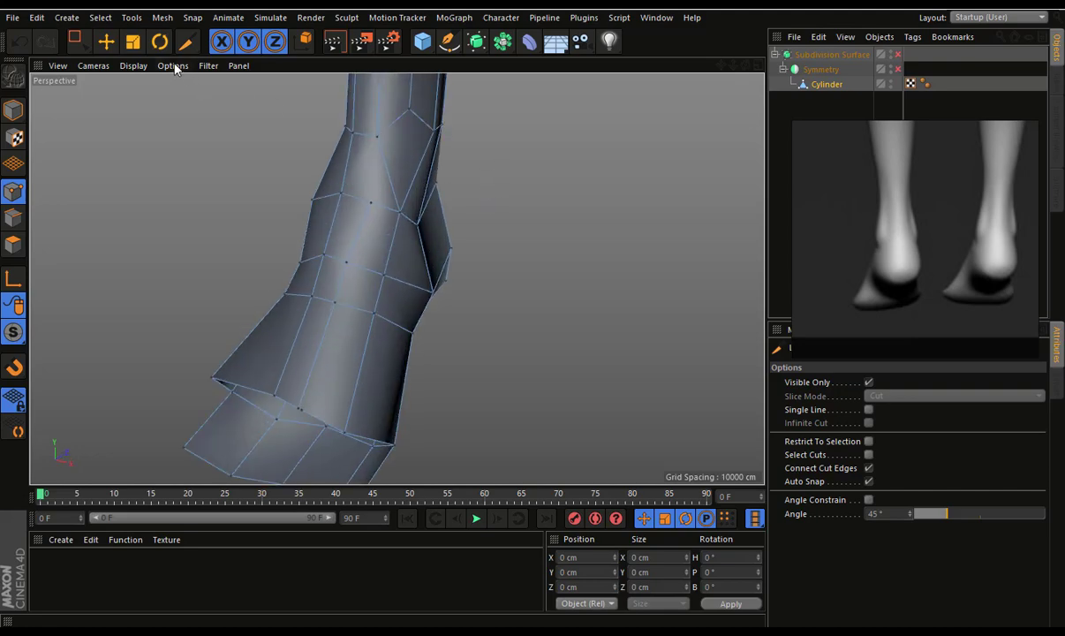
click(106, 41)
right_click(499, 139)
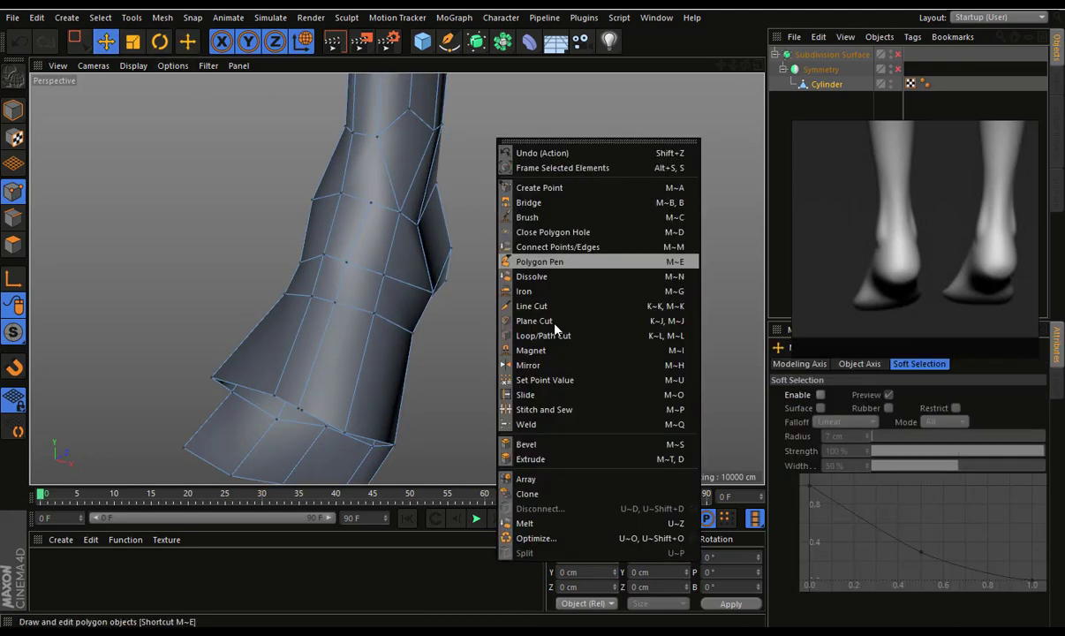
click(547, 394)
right_click(438, 192)
key(Escape)
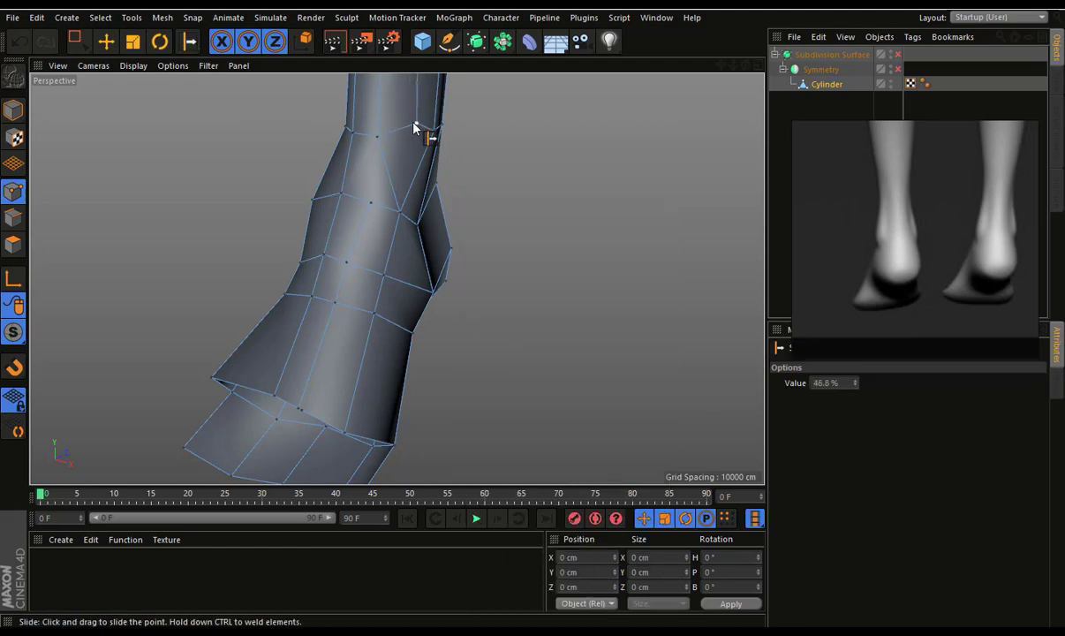
drag(412, 133, 406, 133)
click(105, 41)
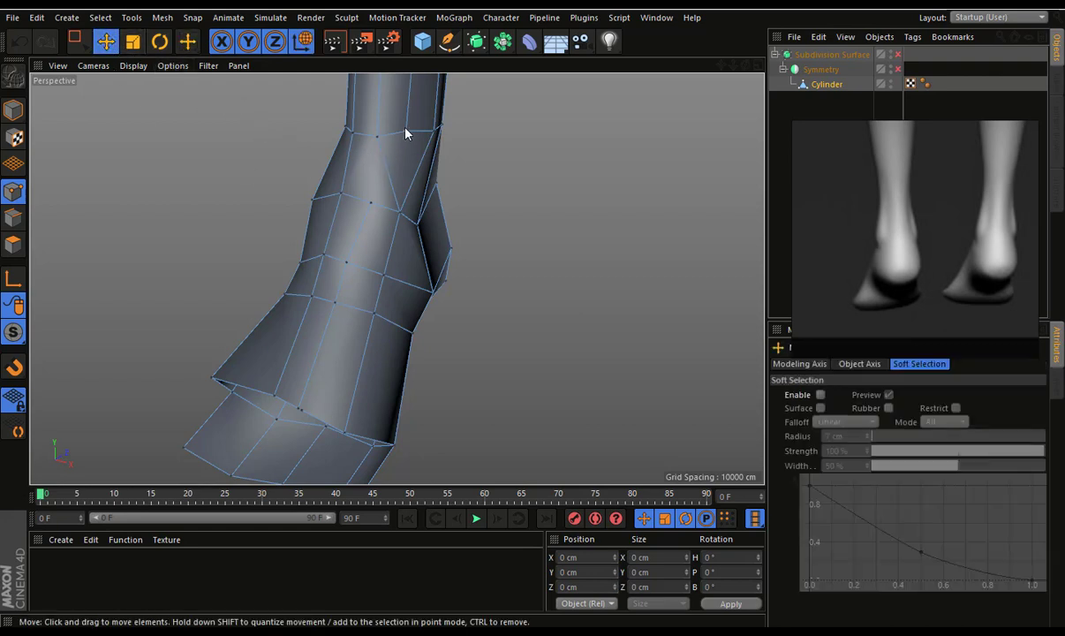
click(405, 131)
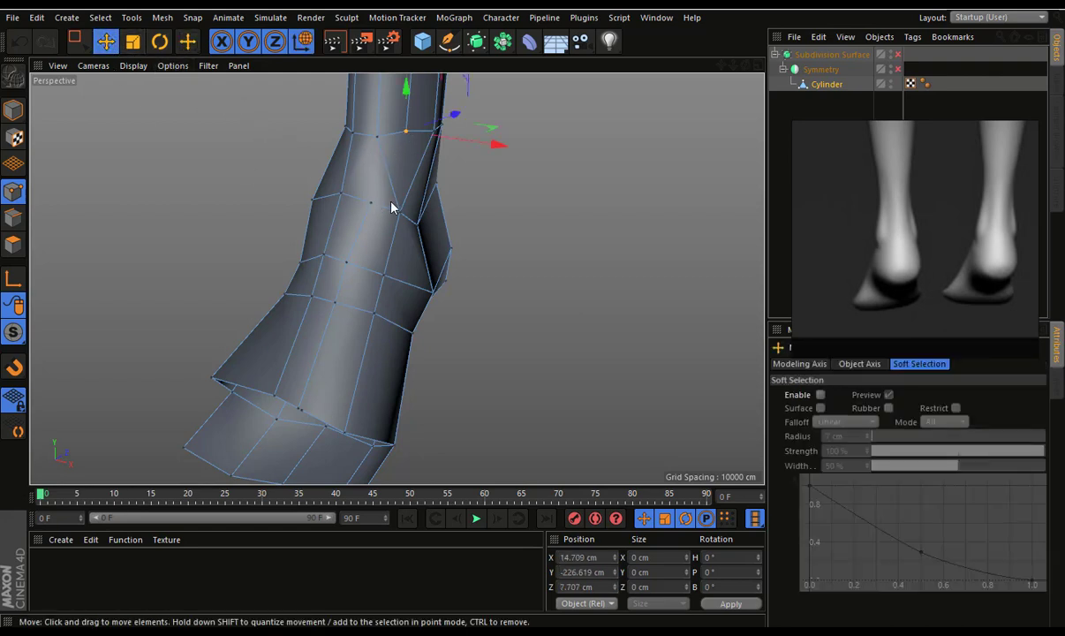
Slide three shin and lower-ring vertices along their edges, the latest by 35.6%
alt+drag(405, 189, 475, 150)
right_click(381, 255)
click(441, 460)
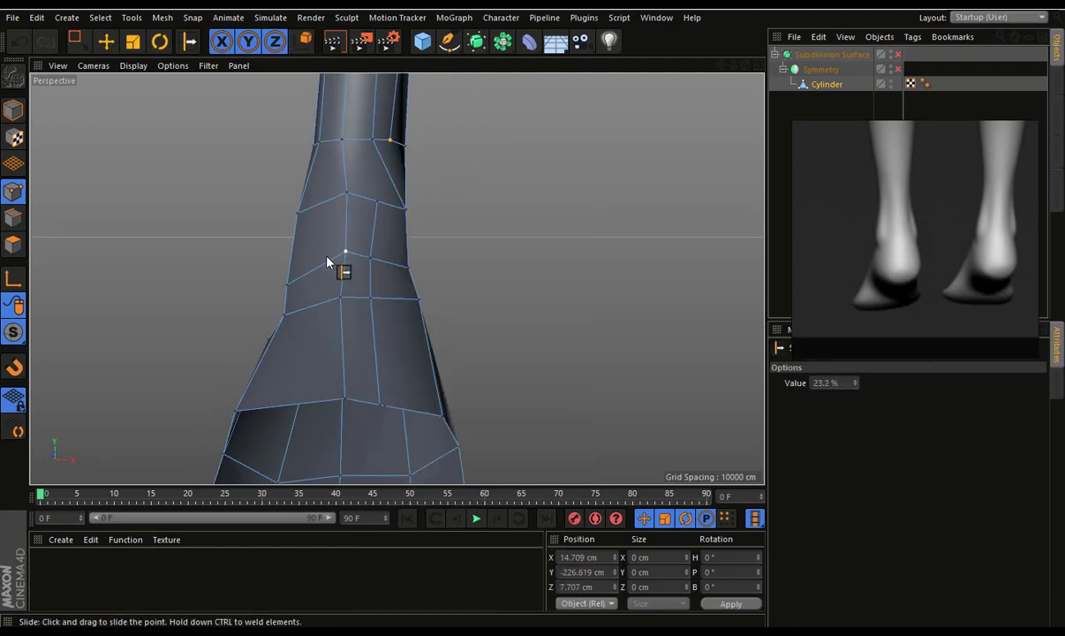
drag(349, 195, 330, 202)
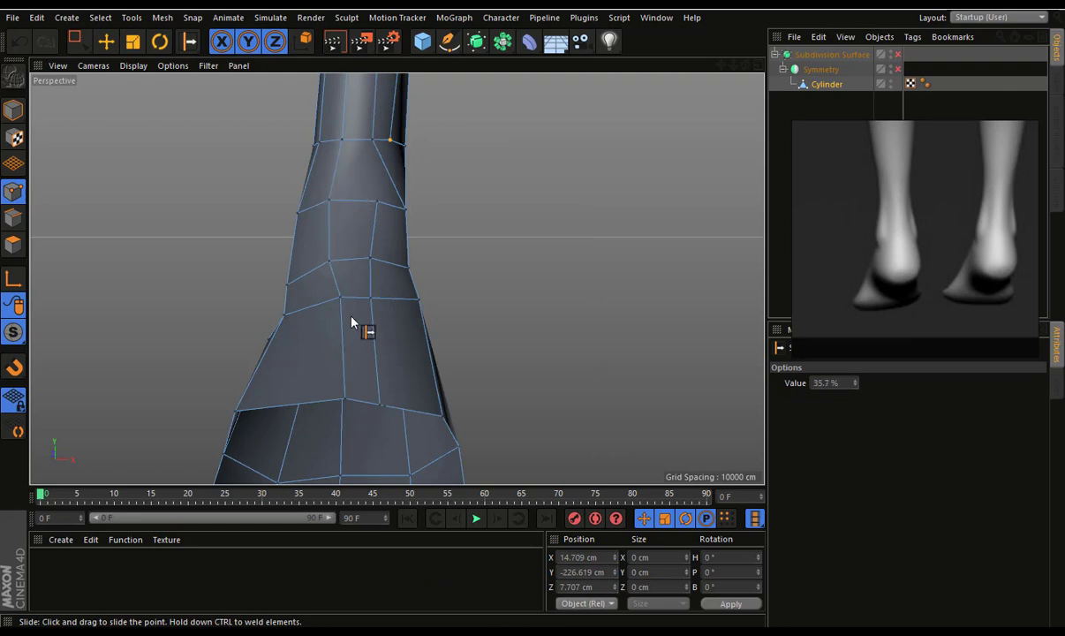
drag(312, 297, 340, 403)
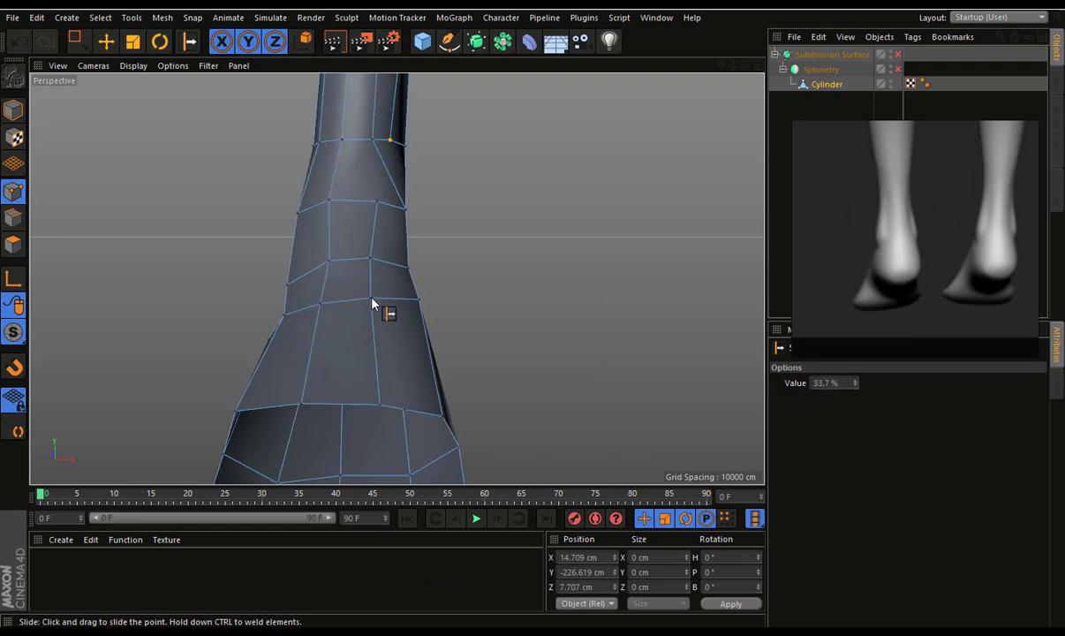
drag(395, 413, 402, 413)
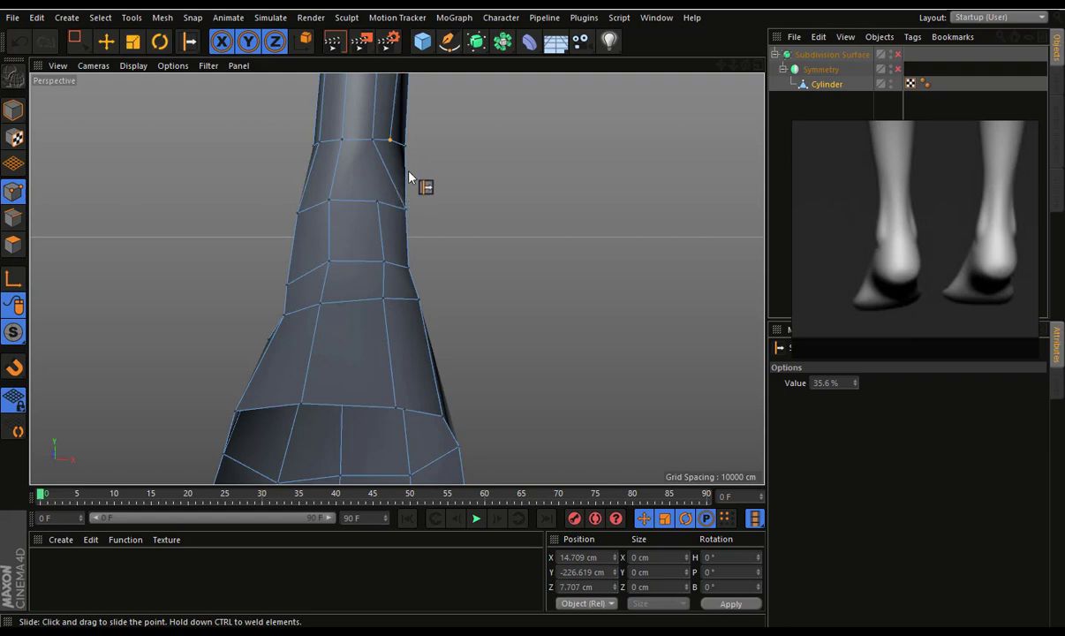
mouse_move(409, 176)
alt+mouse_down()
mouse_move(367, 231)
mouse_move(351, 235)
alt+mouse_up()
right_click(457, 212)
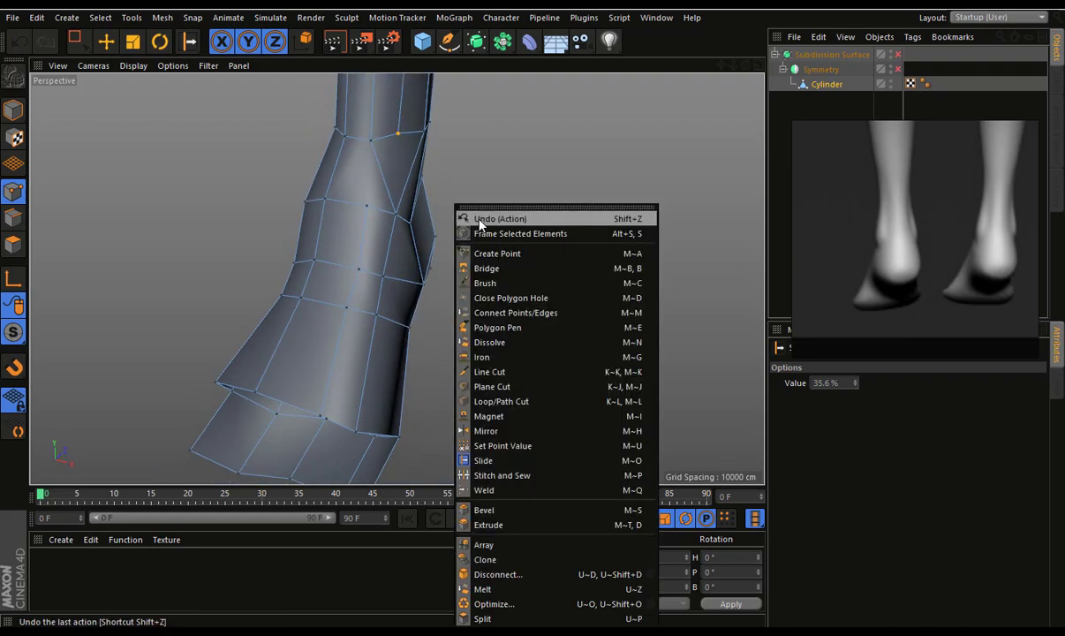
Delete the upper ankle face in Polygon mode
key(Escape)
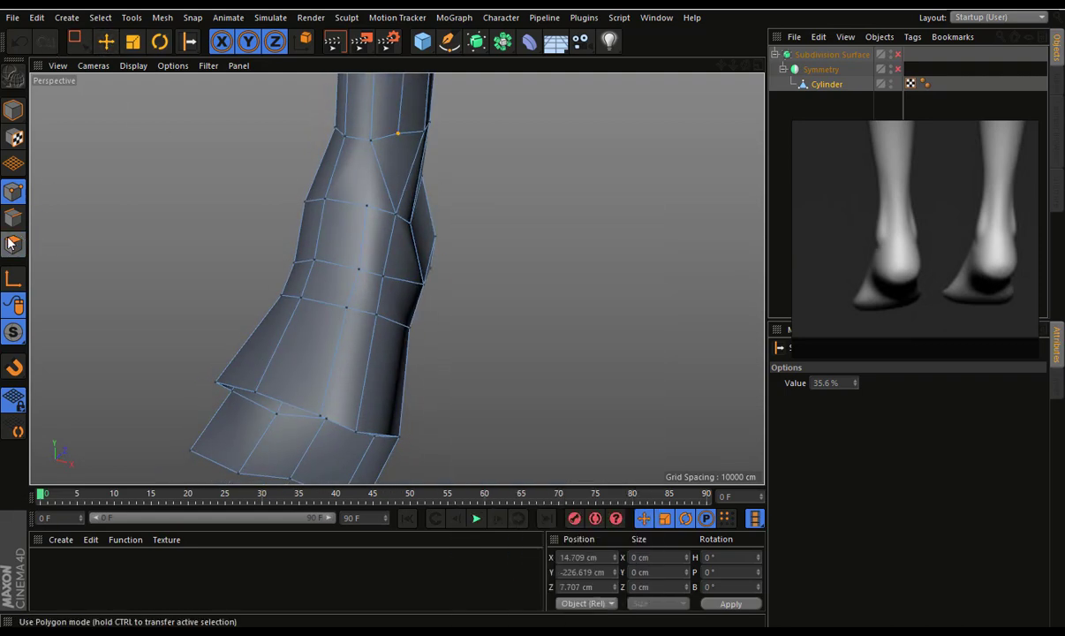
click(14, 244)
click(106, 40)
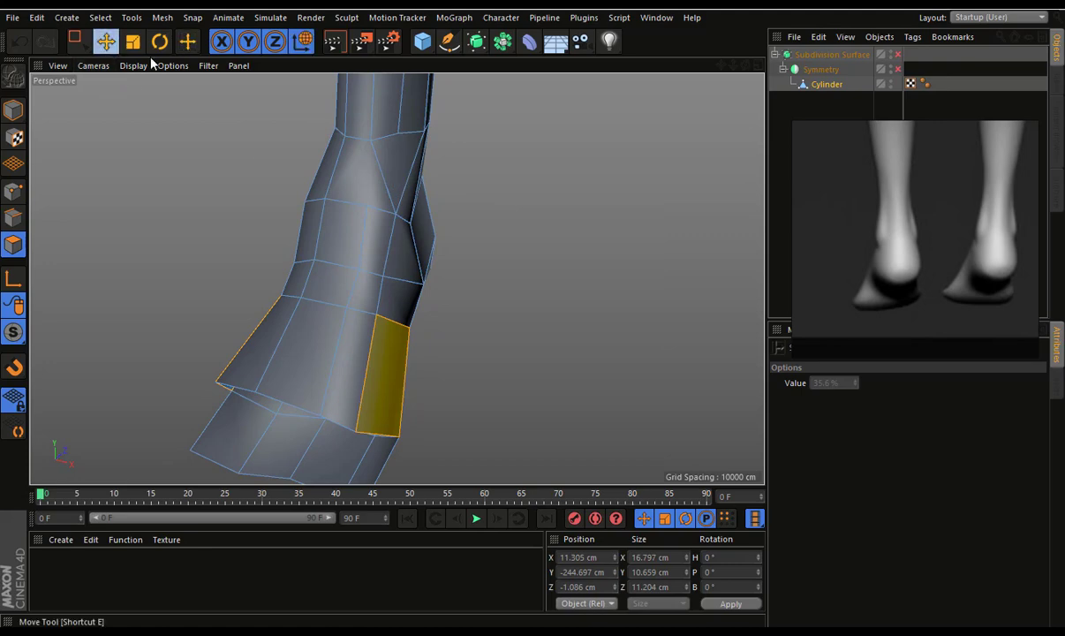
click(397, 163)
key(Delete)
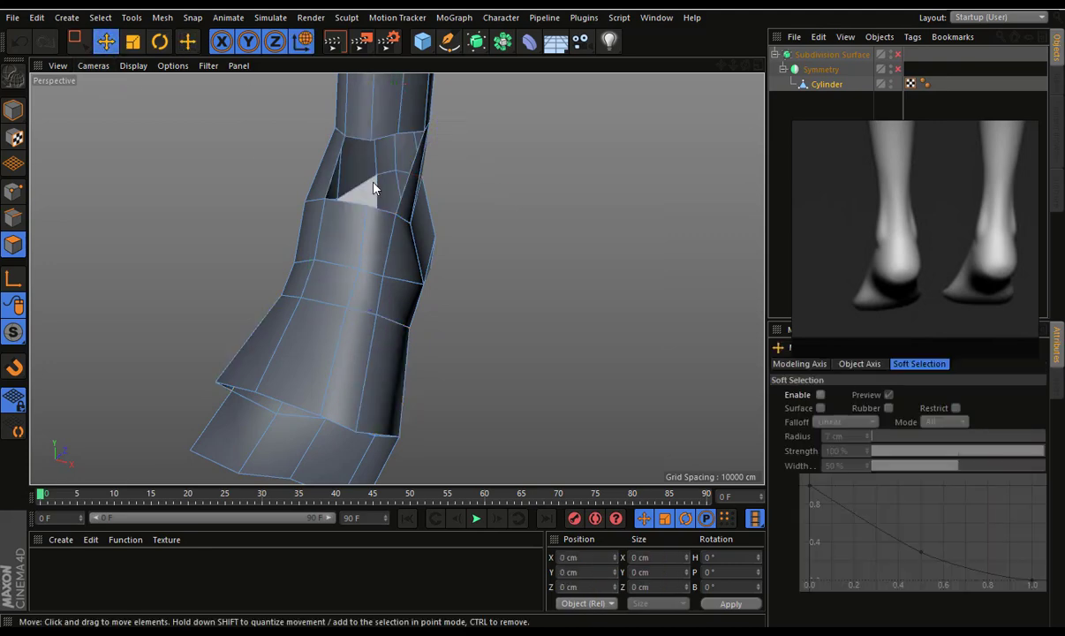
Fill the ankle hole by bridging across its points
right_click(485, 190)
click(514, 75)
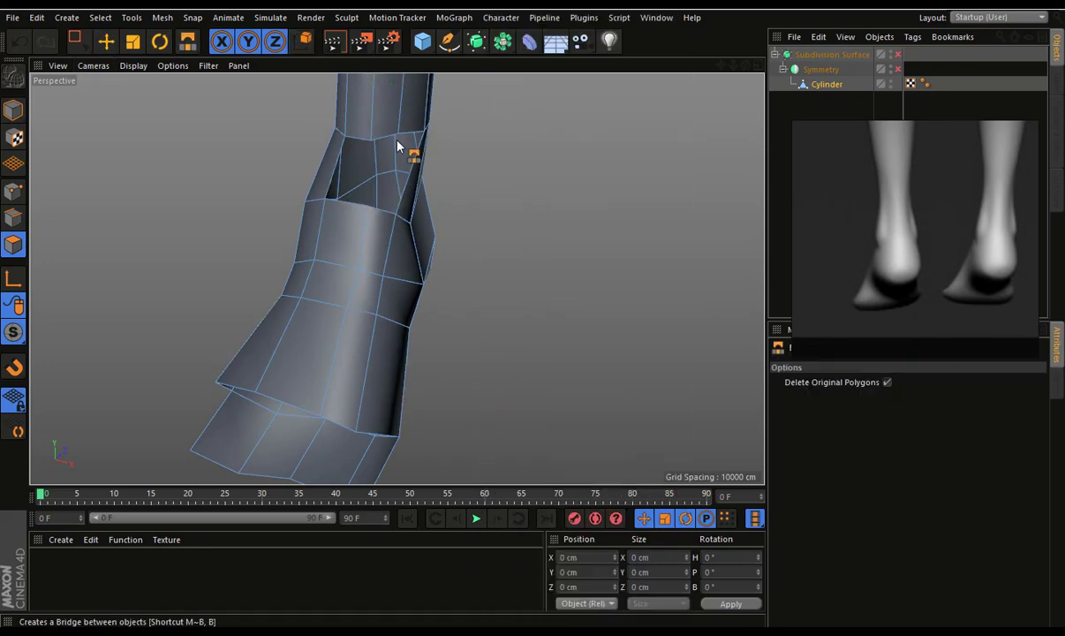
click(13, 190)
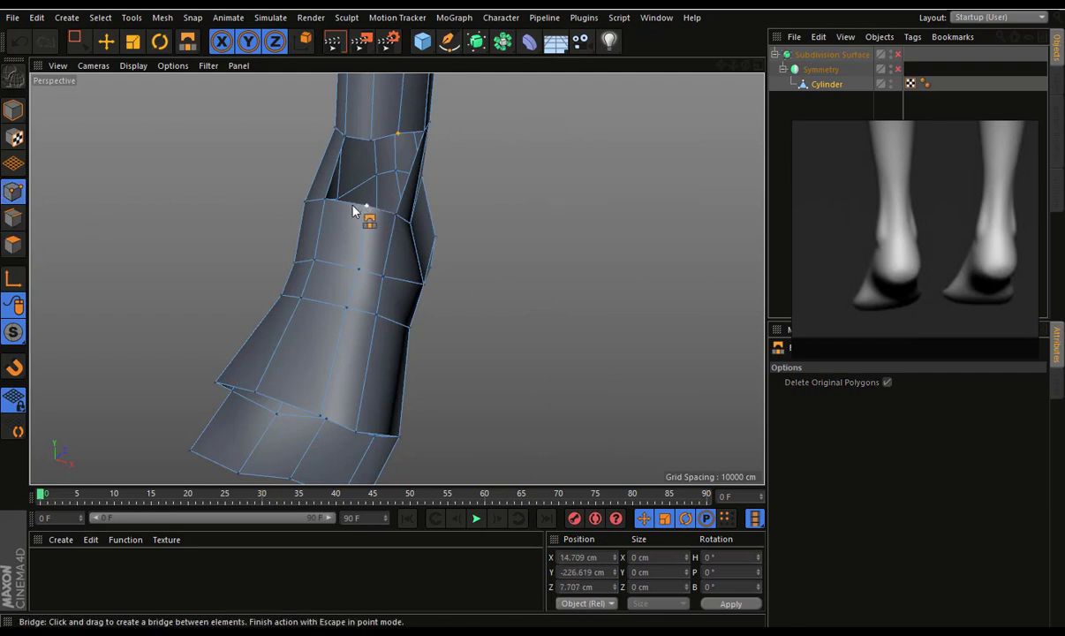
click(365, 141)
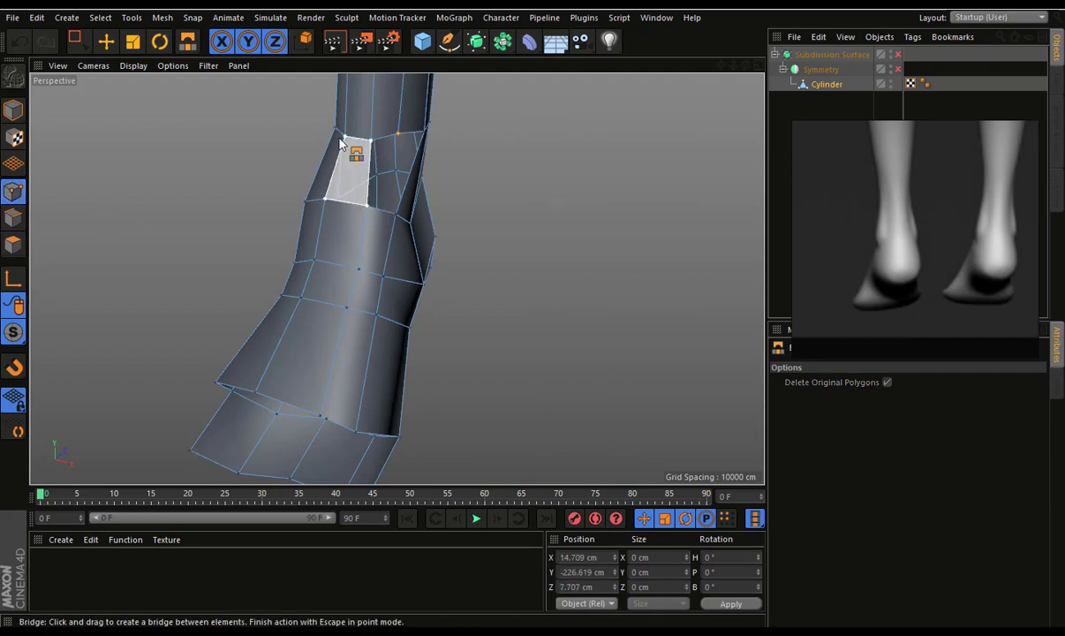
mouse_move(372, 206)
alt+mouse_down()
mouse_move(259, 177)
mouse_move(297, 123)
mouse_move(704, 152)
mouse_move(690, 178)
mouse_move(435, 190)
mouse_move(344, 183)
mouse_move(340, 171)
mouse_move(504, 181)
mouse_move(529, 333)
mouse_move(527, 454)
alt+mouse_up()
alt+middle_drag(526, 454, 558, 238)
scroll(499, 219, up, 3)
mouse_move(411, 321)
alt+mouse_down()
mouse_move(488, 233)
mouse_move(563, 231)
mouse_move(606, 178)
mouse_move(614, 202)
mouse_move(506, 326)
alt+mouse_up()
Slide a vertex near the foot up its edge by 44.9%
right_click(506, 325)
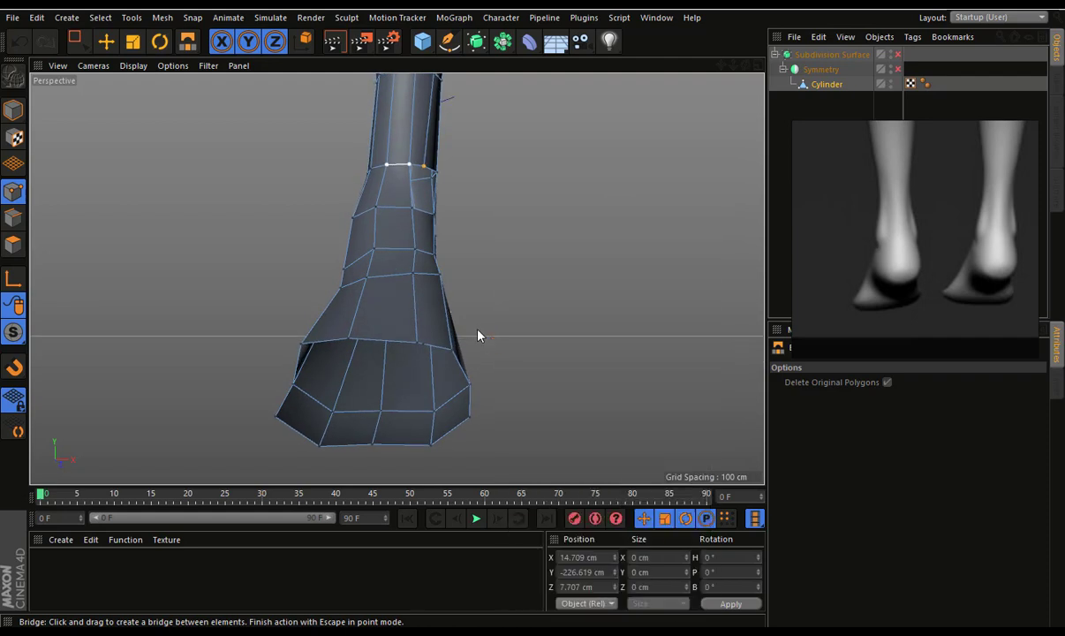
right_click(477, 333)
click(534, 459)
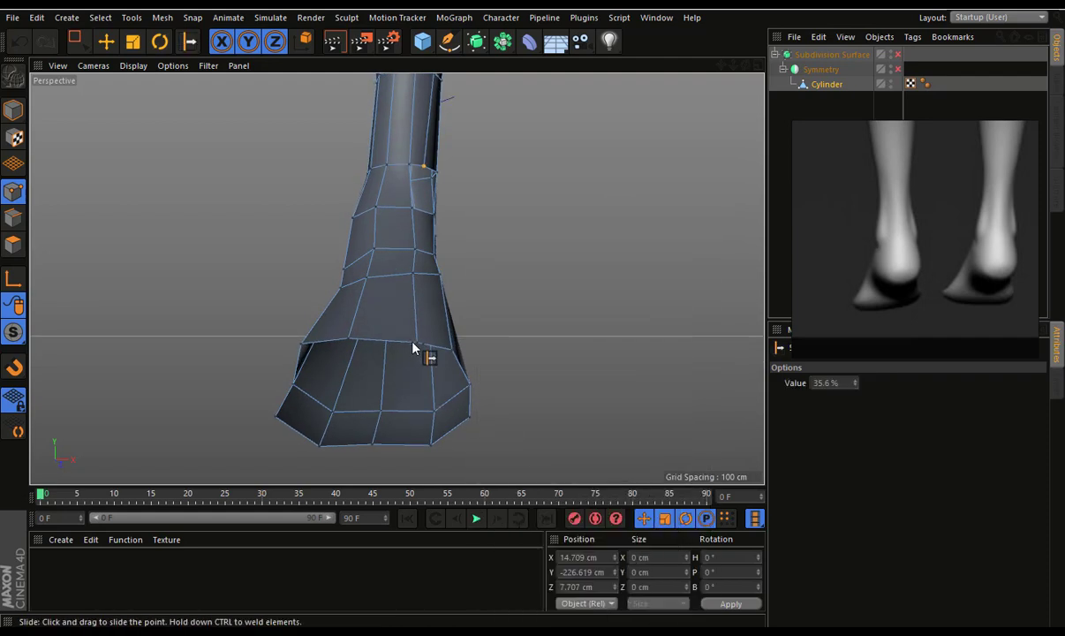
drag(388, 345, 412, 281)
Bridge two toe edges into a new foot polygon, then view all four viewports
right_click(494, 196)
click(534, 265)
click(13, 218)
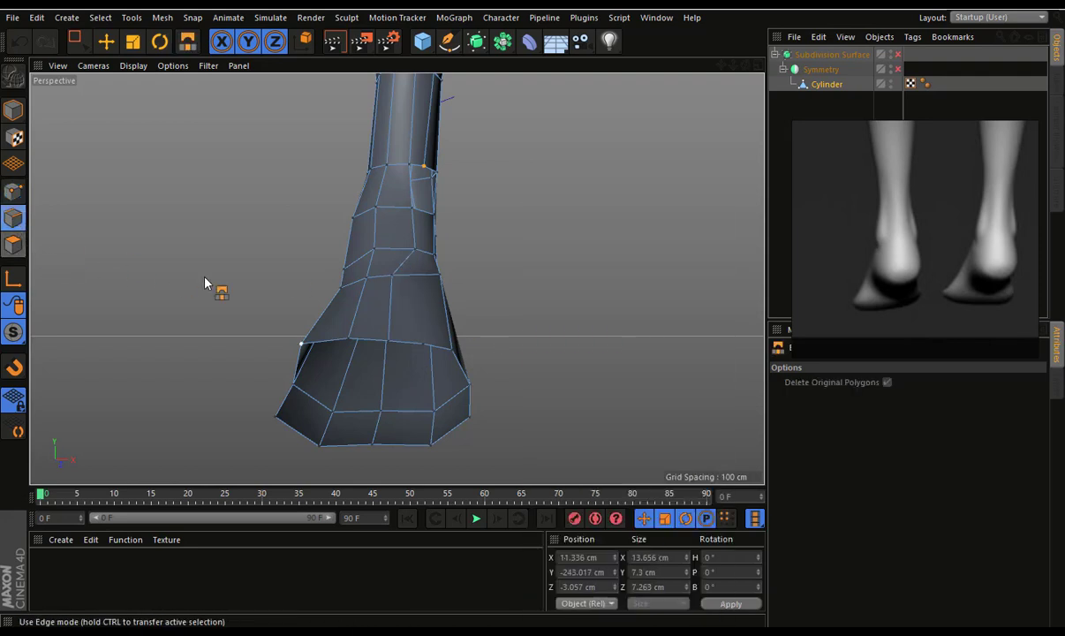
mouse_move(439, 356)
mouse_down()
mouse_move(463, 431)
mouse_move(384, 402)
mouse_up()
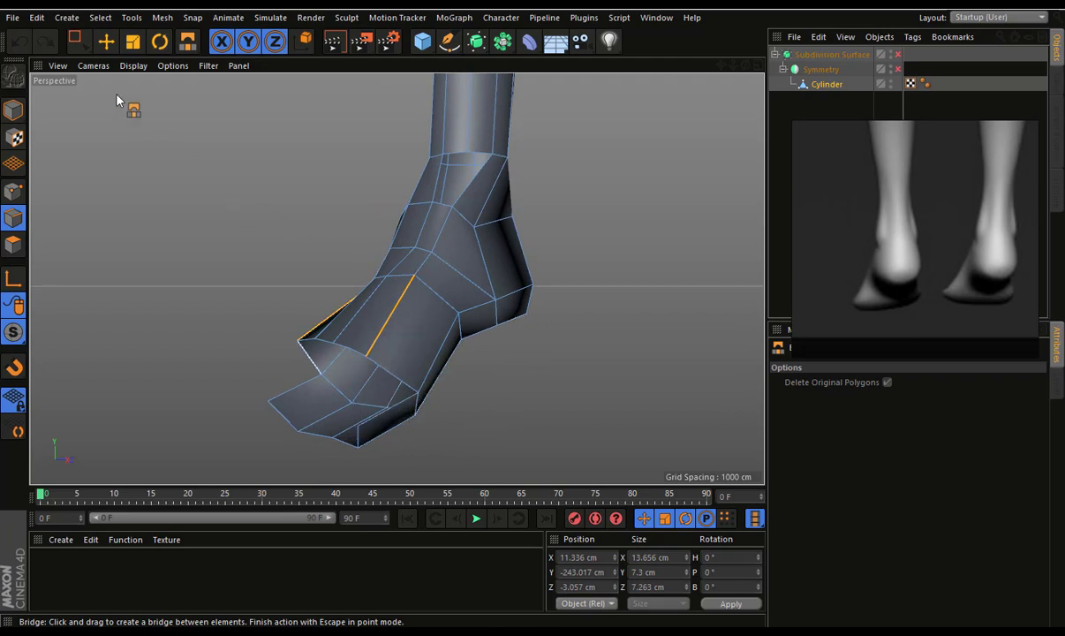
click(106, 41)
click(756, 66)
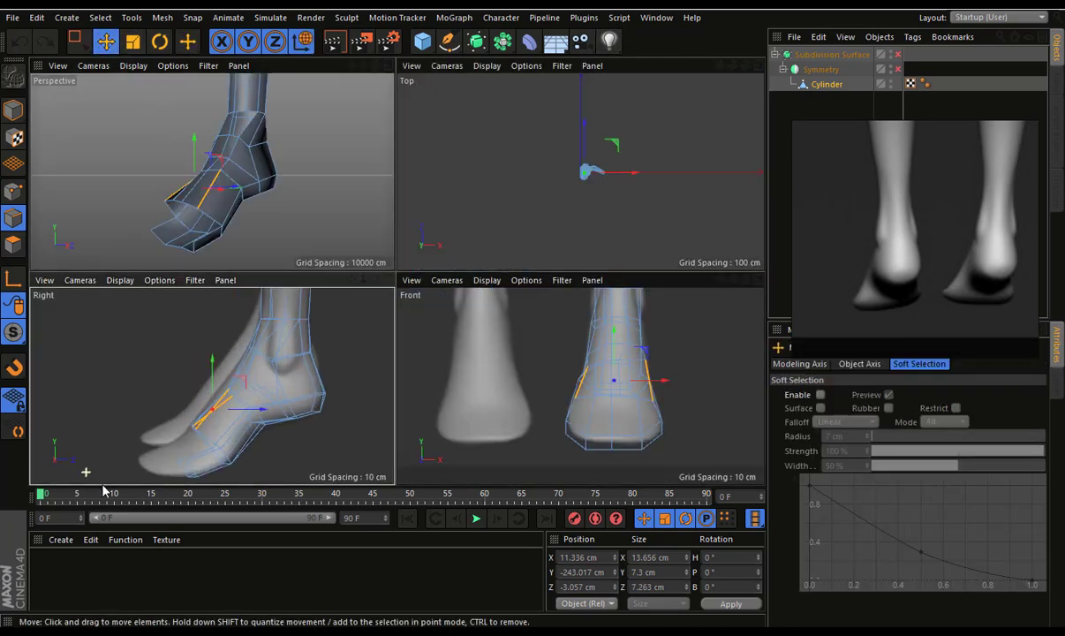
Pull the toe edges back about 7.6 cm to match the side reference
scroll(106, 433, up, 3)
click(191, 389)
mouse_move(183, 388)
mouse_down()
mouse_move(86, 374)
mouse_move(96, 373)
mouse_up()
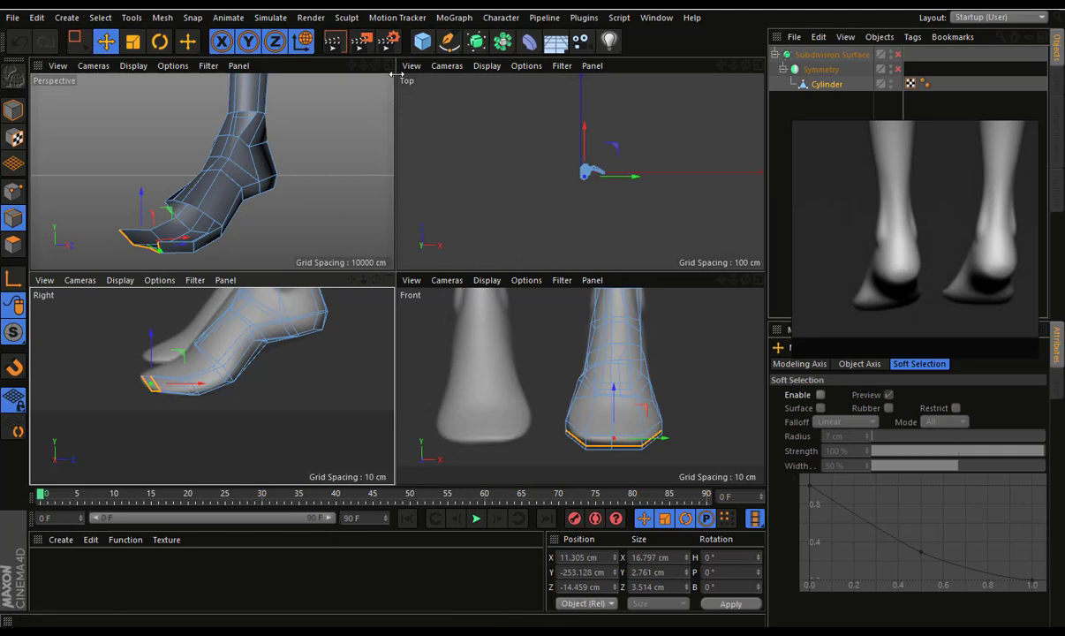
Select the edge loops across the foot and heel, lowering one about 2 cm to fit the references
double_click(190, 209)
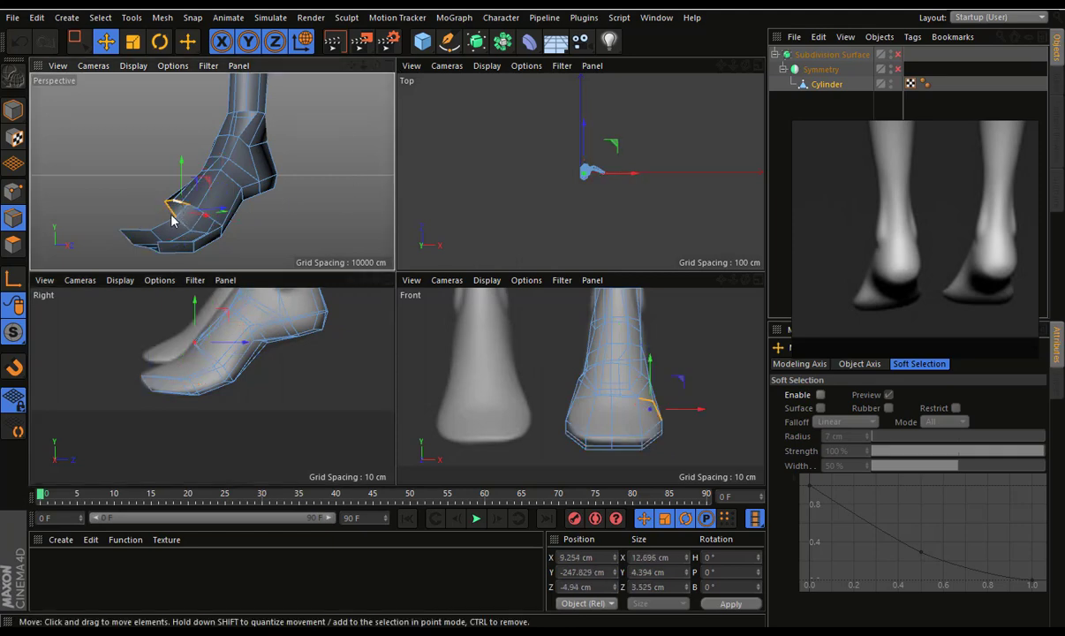
double_click(174, 226)
mouse_move(175, 226)
alt+mouse_down()
mouse_move(271, 191)
mouse_move(200, 227)
mouse_move(134, 223)
alt+mouse_up()
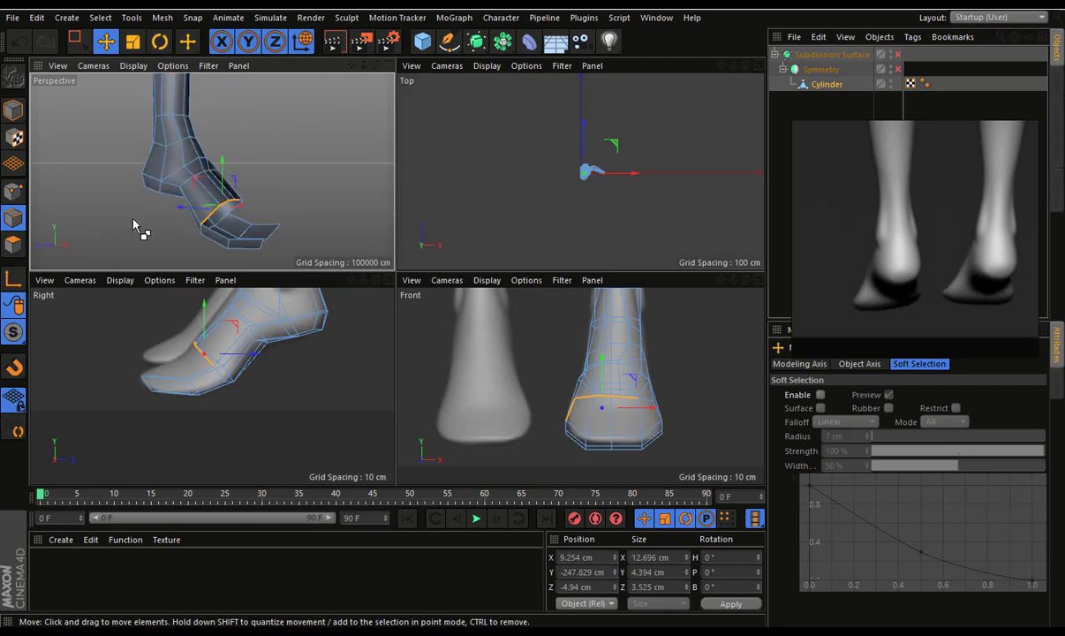
double_click(212, 221)
mouse_move(268, 221)
alt+mouse_down()
mouse_move(233, 198)
mouse_move(326, 211)
mouse_move(290, 213)
mouse_move(286, 184)
mouse_move(277, 211)
mouse_move(375, 199)
mouse_move(276, 227)
mouse_move(316, 209)
mouse_move(222, 145)
mouse_move(126, 162)
alt+mouse_up()
drag(133, 362, 88, 386)
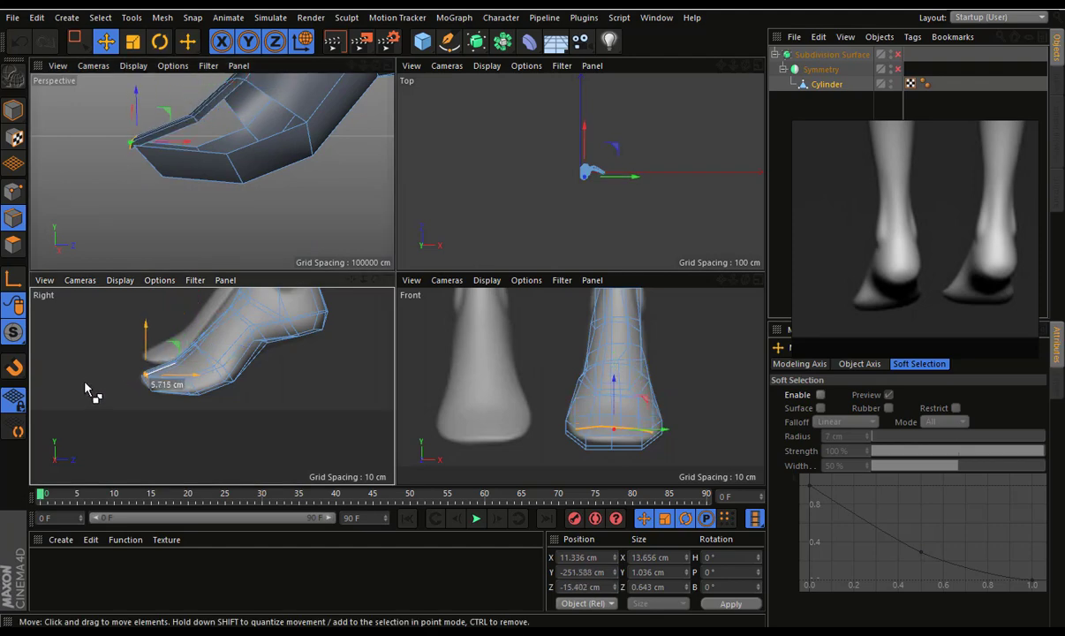
In a maximised Perspective view, raise the foot's bottom front edge slightly
middle_click(374, 146)
mouse_move(409, 221)
alt+mouse_down()
mouse_move(590, 247)
mouse_move(606, 302)
mouse_move(519, 326)
mouse_move(369, 217)
mouse_move(365, 196)
alt+mouse_up()
mouse_move(395, 256)
alt+mouse_down()
mouse_move(580, 236)
mouse_move(670, 204)
mouse_move(604, 212)
alt+mouse_up()
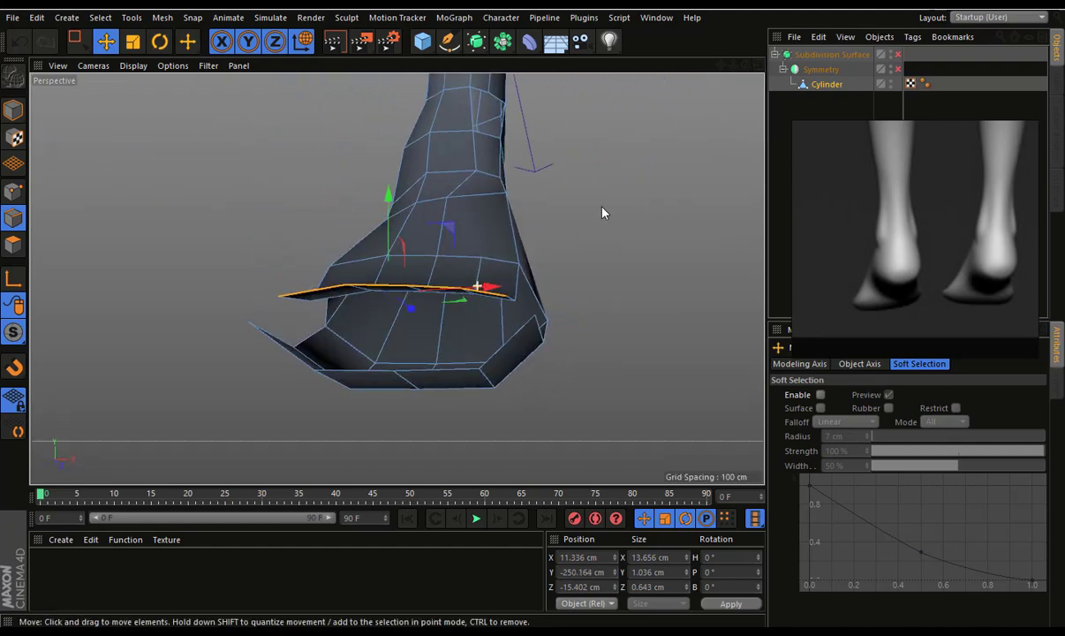
Stitch the split edges at the front of the foot closed with Stitch and Sew
click(14, 195)
right_click(181, 201)
click(295, 474)
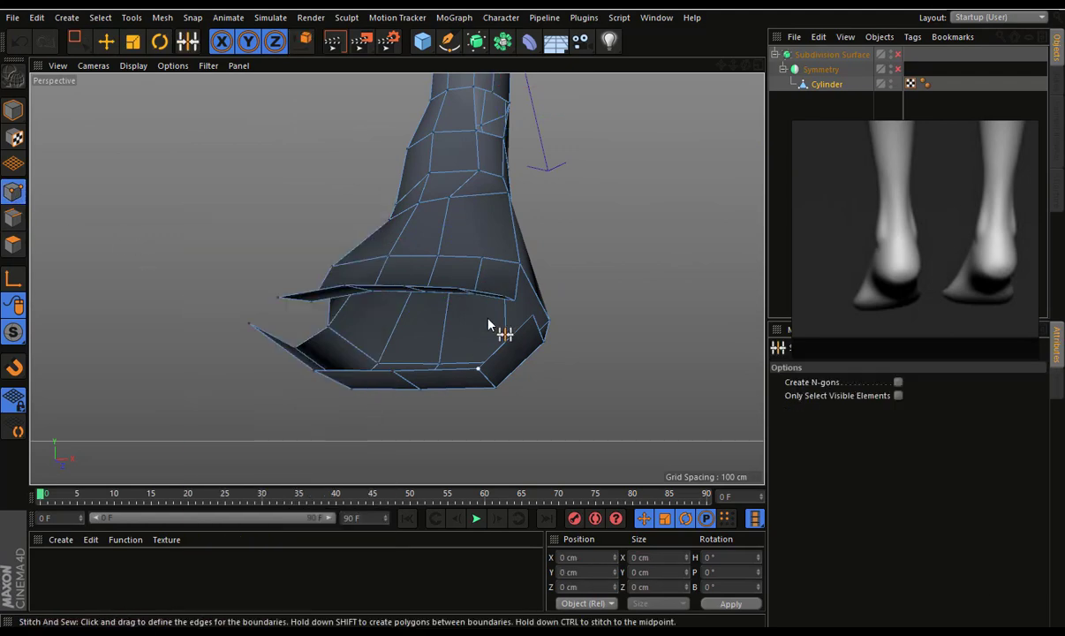
mouse_move(553, 309)
alt+mouse_down()
mouse_move(447, 412)
mouse_move(468, 429)
alt+mouse_up()
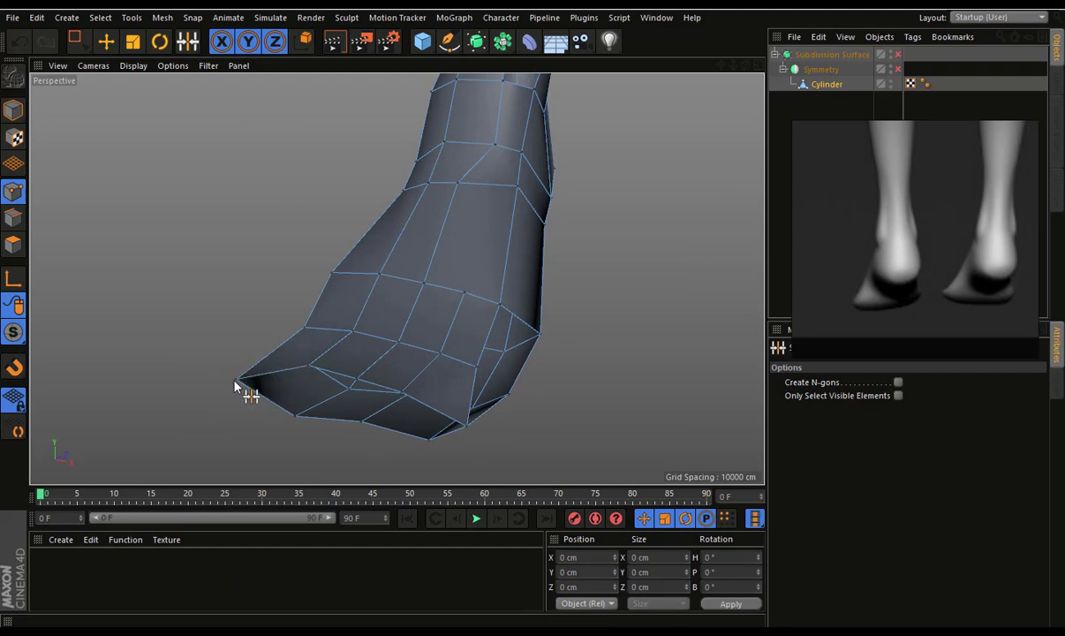
mouse_move(238, 380)
alt+mouse_down()
mouse_move(442, 367)
mouse_move(155, 208)
alt+mouse_up()
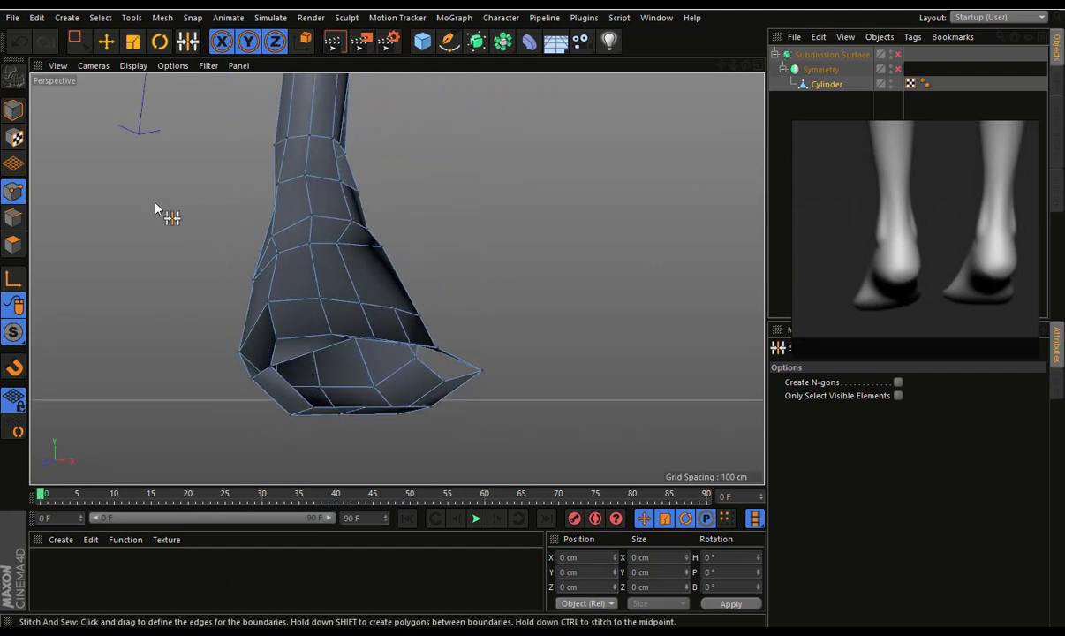
Lower the foot's two bottom corner points about 2.3 cm
click(105, 41)
click(314, 408)
shift+click(437, 418)
mouse_move(437, 419)
alt+mouse_down()
mouse_move(484, 423)
mouse_move(444, 447)
mouse_move(481, 389)
mouse_move(526, 396)
mouse_move(566, 353)
mouse_move(523, 444)
mouse_move(532, 383)
mouse_move(465, 396)
alt+mouse_up()
key(t)
click(501, 363)
shift+click(281, 362)
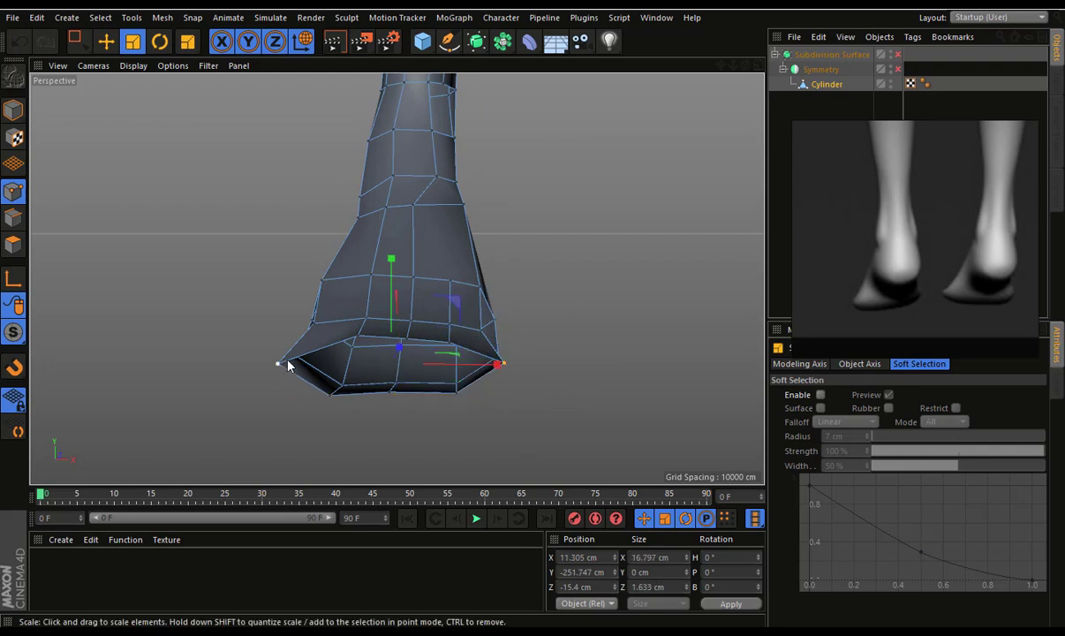
key(e)
drag(388, 291, 399, 311)
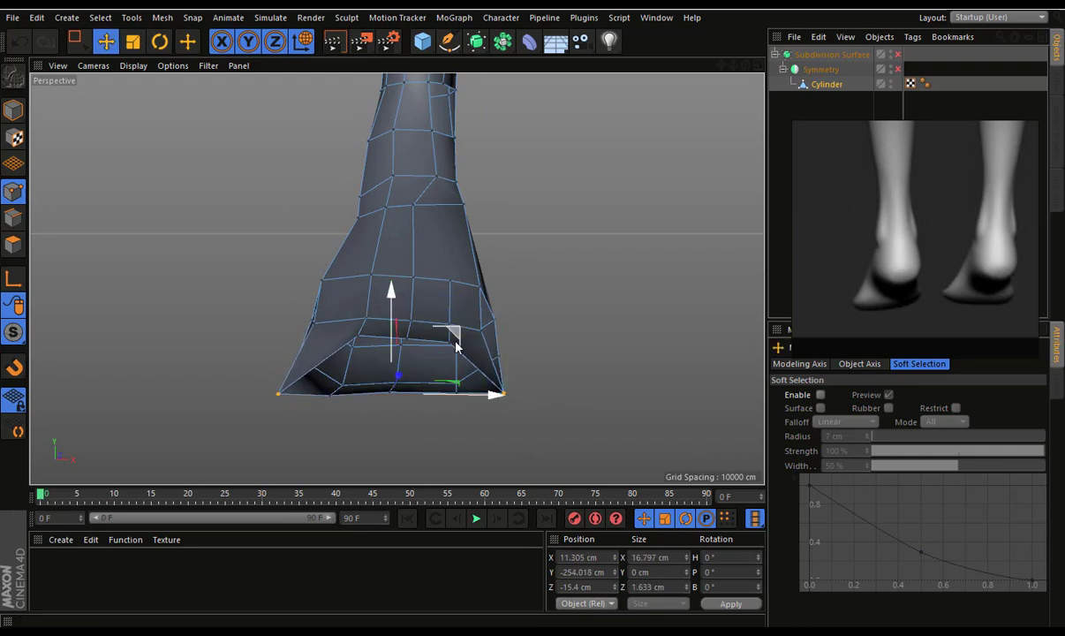
Scale two front points of the foot apart to widen its front
click(449, 339)
shift+click(356, 338)
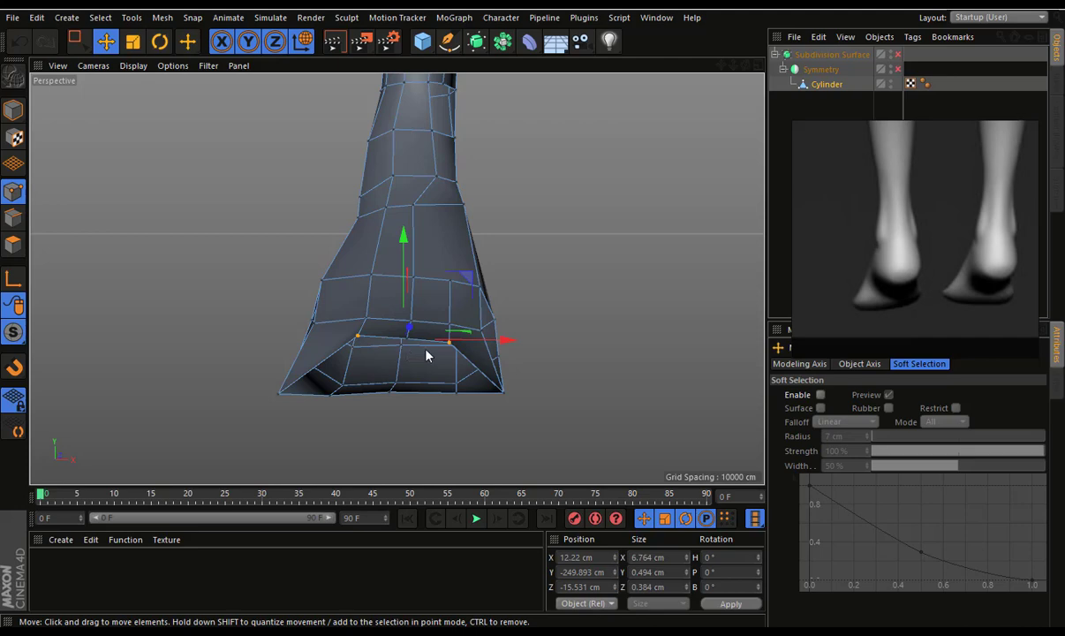
key(t)
mouse_move(485, 341)
mouse_down()
mouse_move(572, 344)
mouse_move(393, 326)
mouse_up()
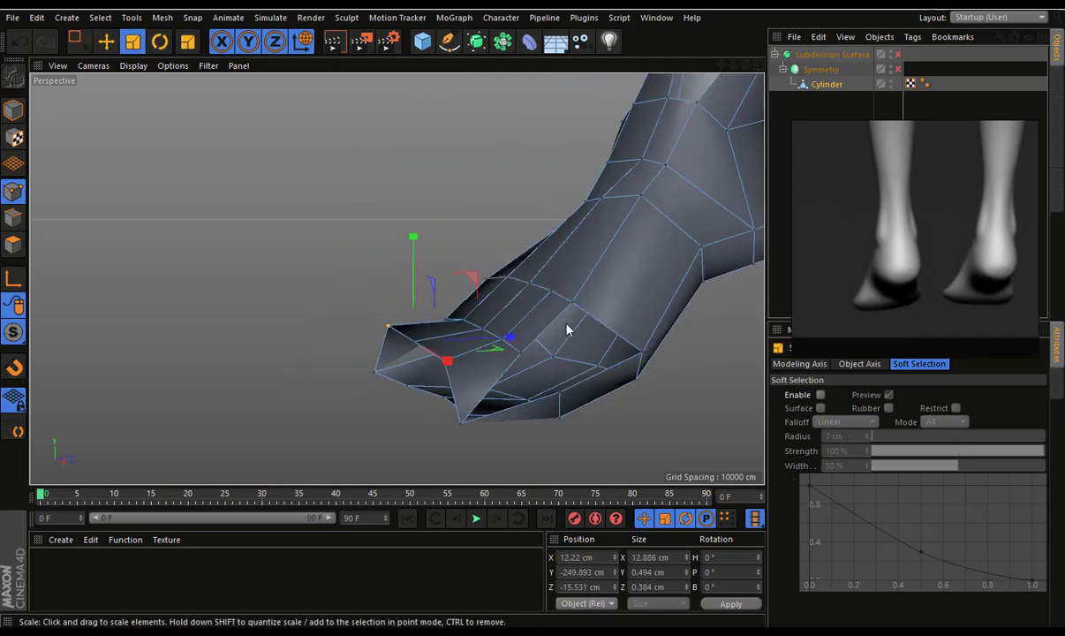
mouse_move(568, 330)
alt+mouse_down()
mouse_move(561, 349)
mouse_move(566, 334)
alt+mouse_up()
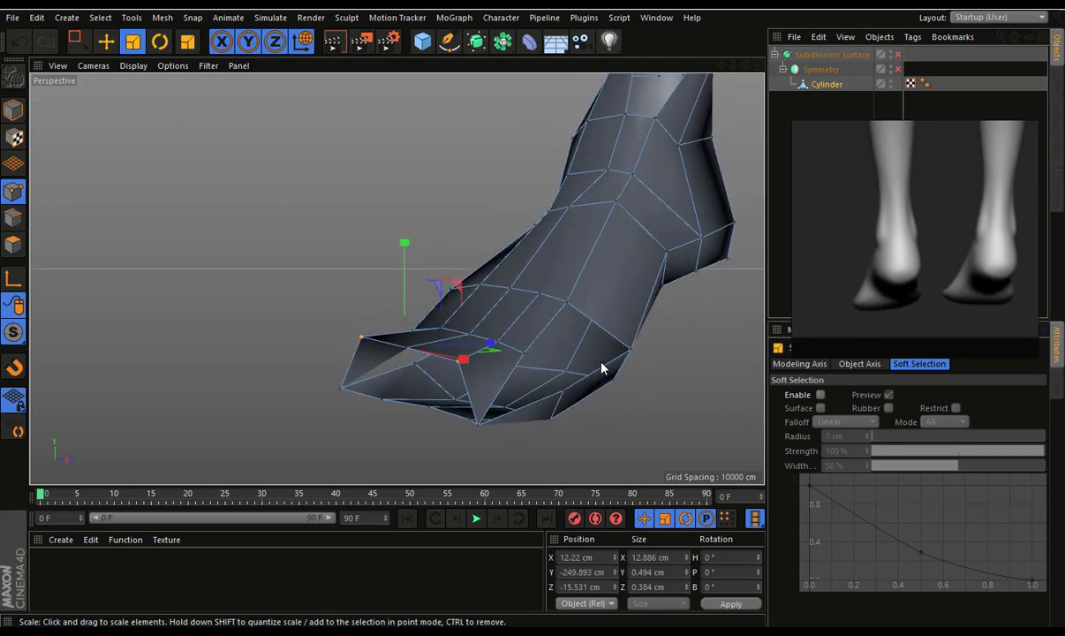
Select the point at the toe tip and drag it down to reshape the front of the foot
mouse_move(604, 367)
alt+mouse_down()
mouse_move(673, 373)
mouse_move(618, 384)
alt+mouse_up()
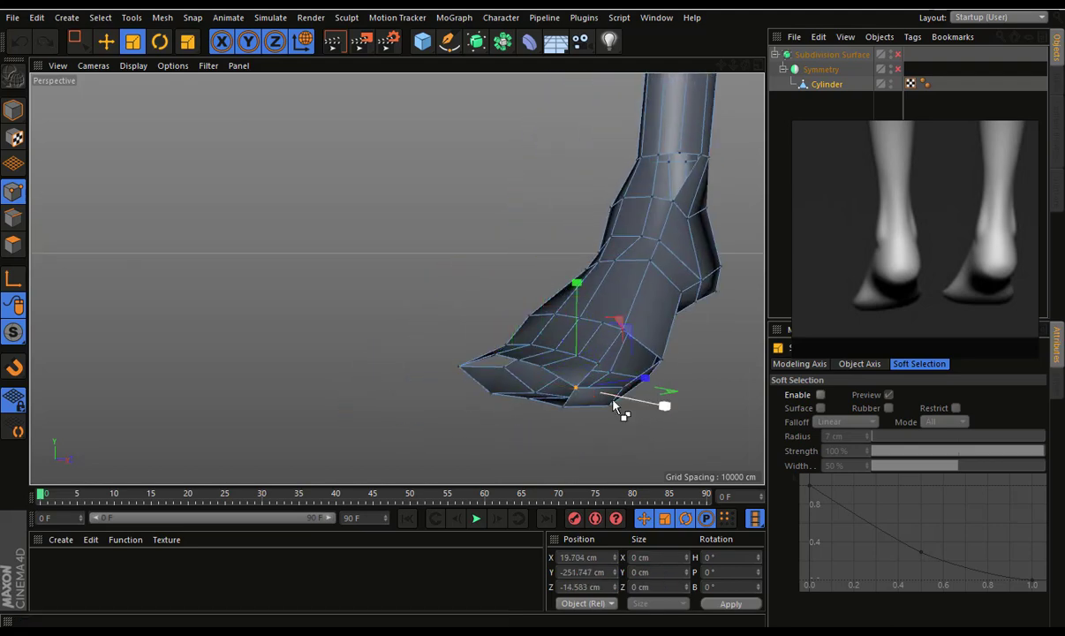
click(614, 404)
click(611, 402)
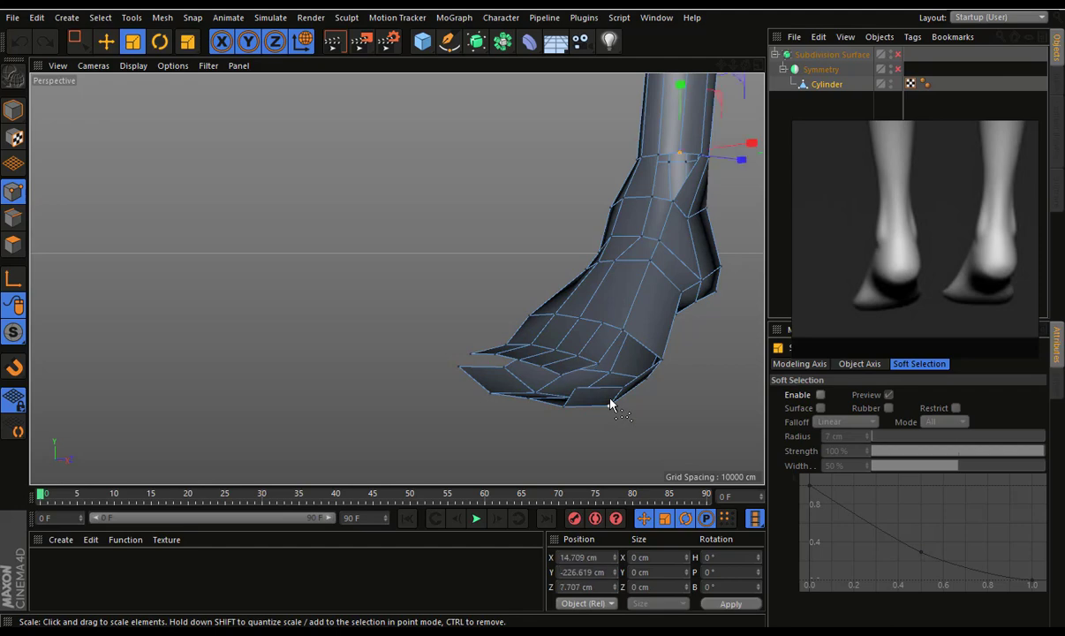
click(575, 388)
key(e)
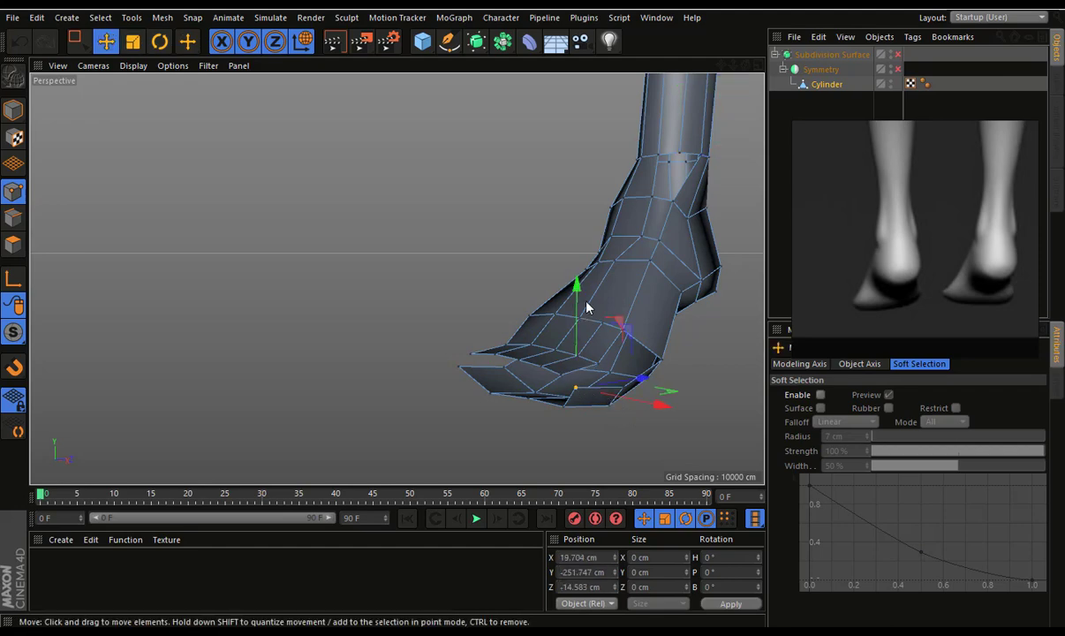
mouse_move(576, 304)
mouse_down()
mouse_move(501, 356)
mouse_move(432, 342)
mouse_move(520, 271)
mouse_move(519, 249)
mouse_move(535, 332)
mouse_move(637, 398)
mouse_up()
click(441, 362)
With Bridge in Edge mode, connect each upper toe edge to the lower one, filling the toe gap
right_click(637, 398)
click(667, 268)
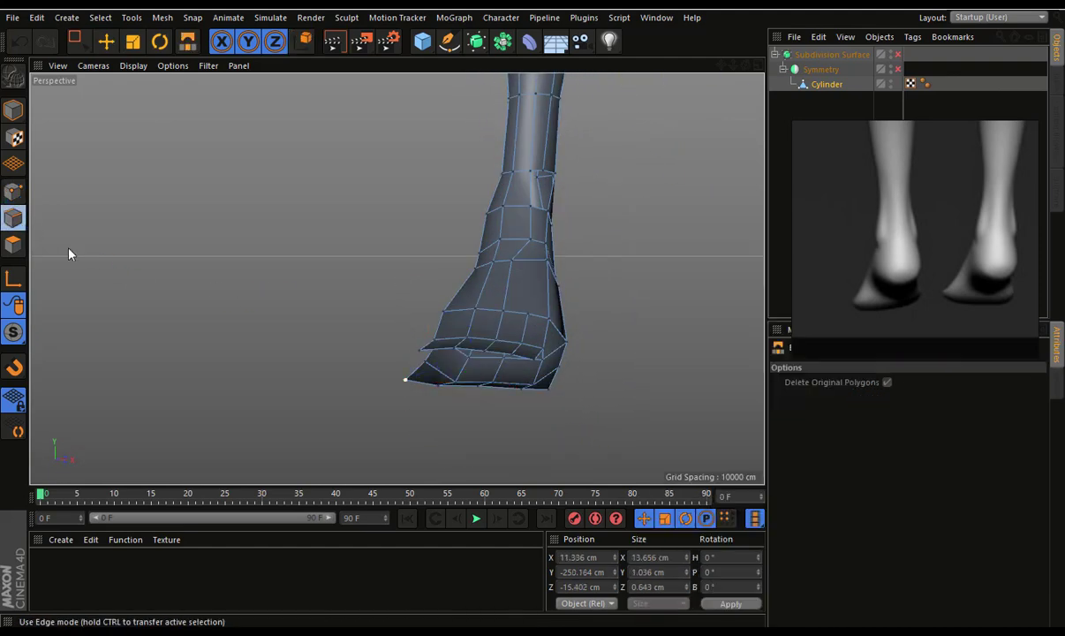
click(13, 217)
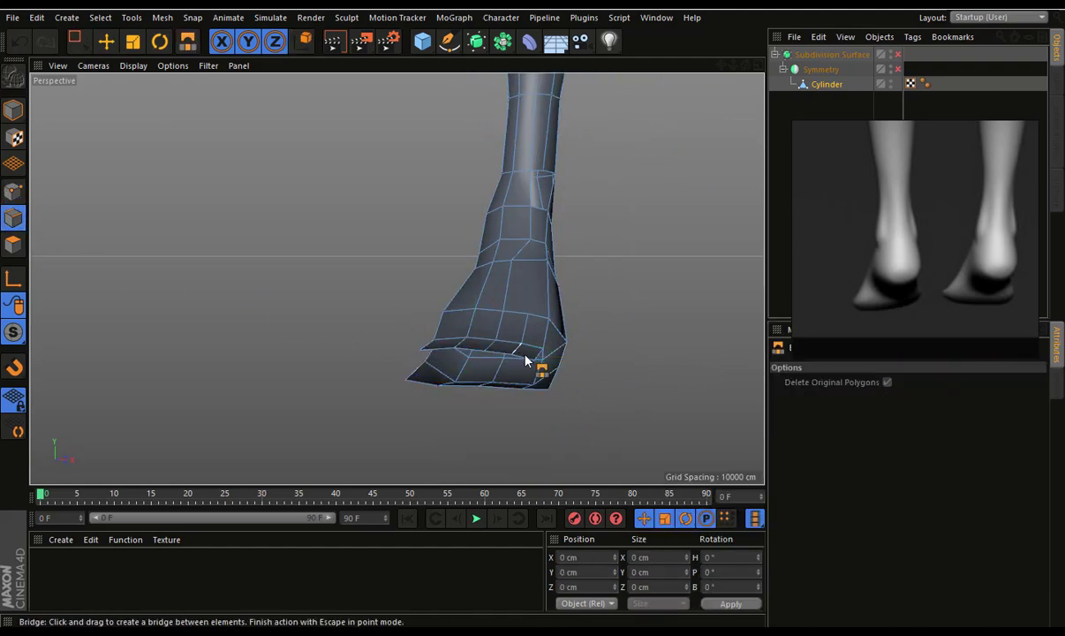
drag(527, 359, 540, 399)
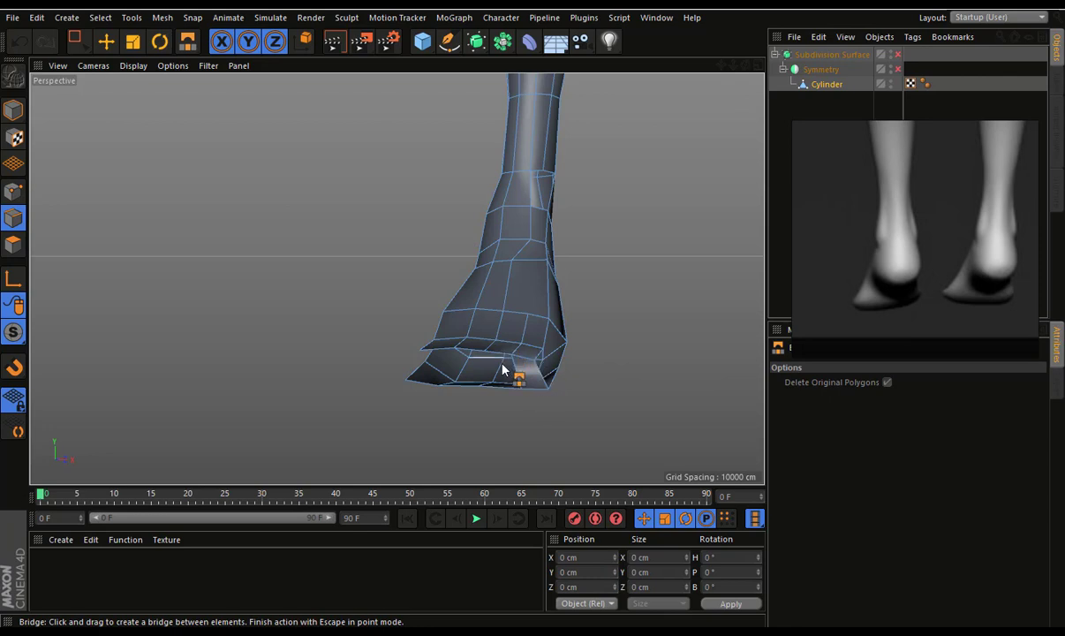
scroll(502, 369, up, 2)
drag(509, 350, 508, 416)
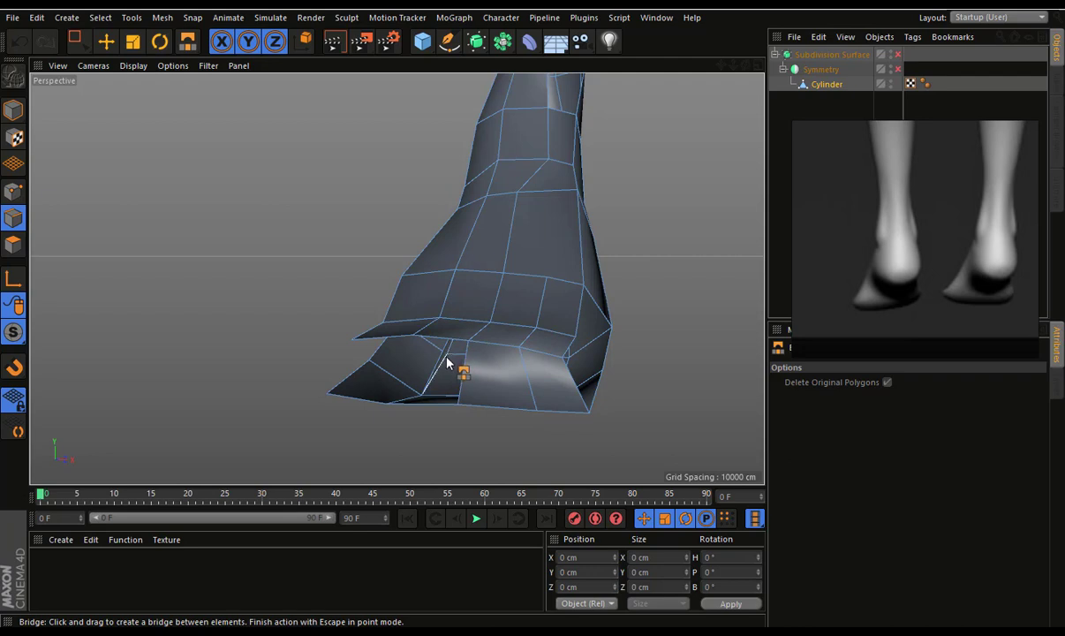
drag(459, 353, 444, 408)
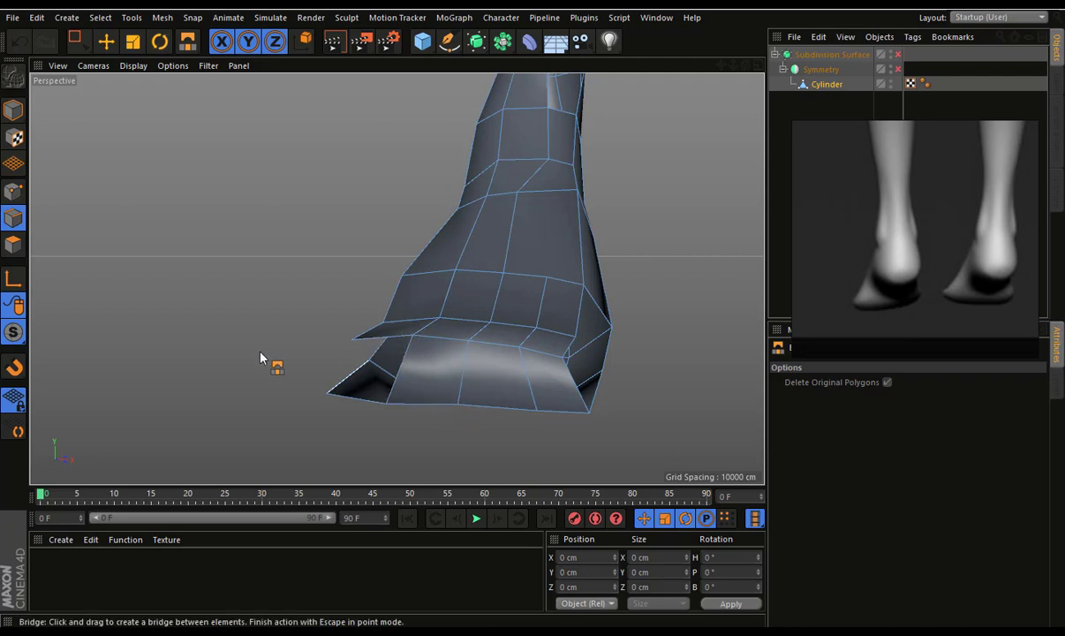
drag(397, 344, 392, 404)
mouse_move(546, 392)
alt+mouse_down()
mouse_move(447, 397)
mouse_move(570, 395)
mouse_move(585, 293)
alt+mouse_up()
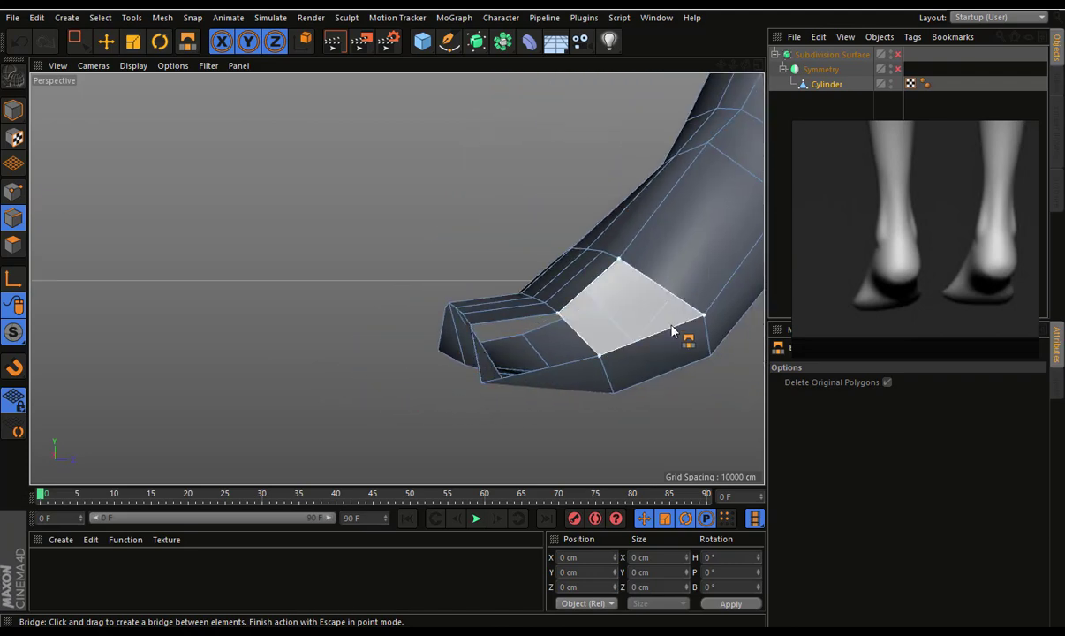
mouse_move(539, 314)
mouse_down()
mouse_move(562, 366)
mouse_move(335, 313)
mouse_move(494, 340)
mouse_move(594, 373)
mouse_move(497, 368)
mouse_move(504, 362)
mouse_move(460, 353)
mouse_move(452, 385)
mouse_move(444, 324)
mouse_move(349, 305)
mouse_up()
Select three edges along the toe and move them down
click(105, 41)
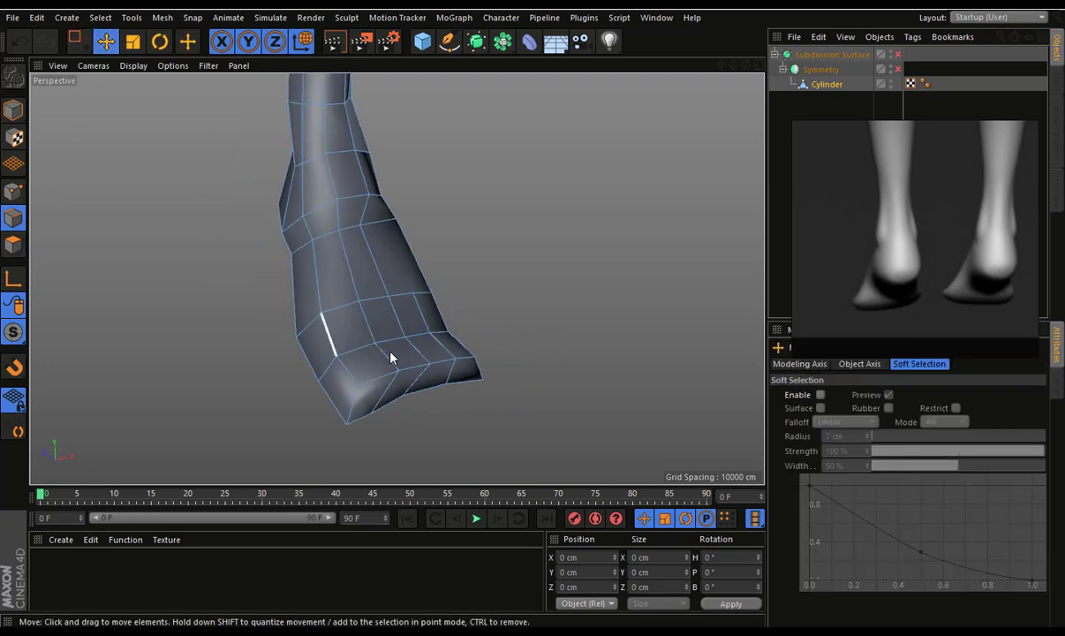
click(394, 390)
shift+click(422, 373)
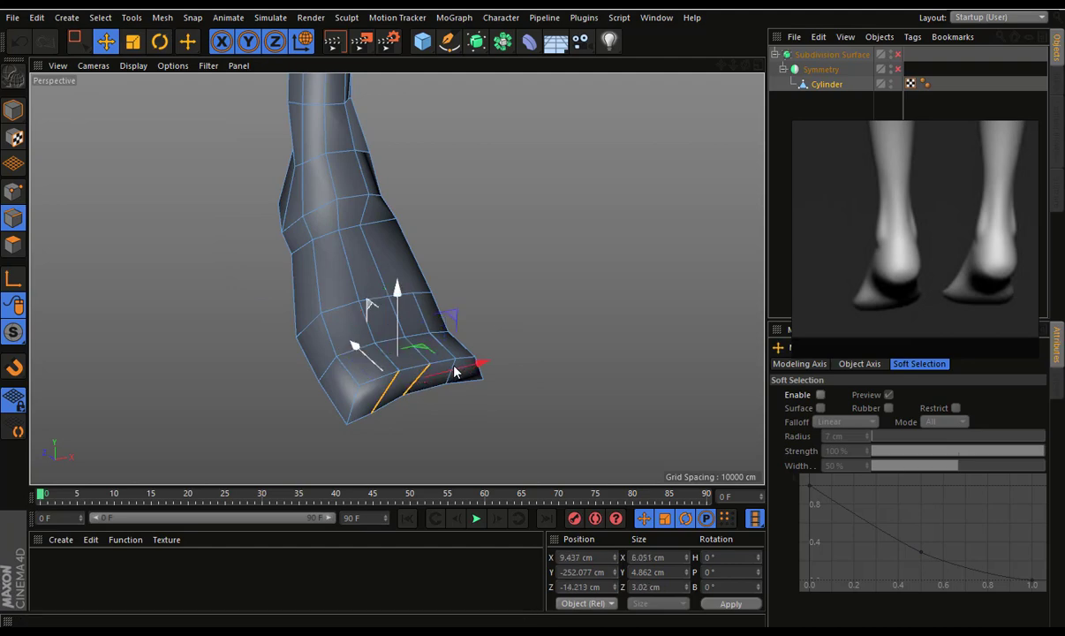
shift+click(449, 381)
scroll(451, 378, up, 3)
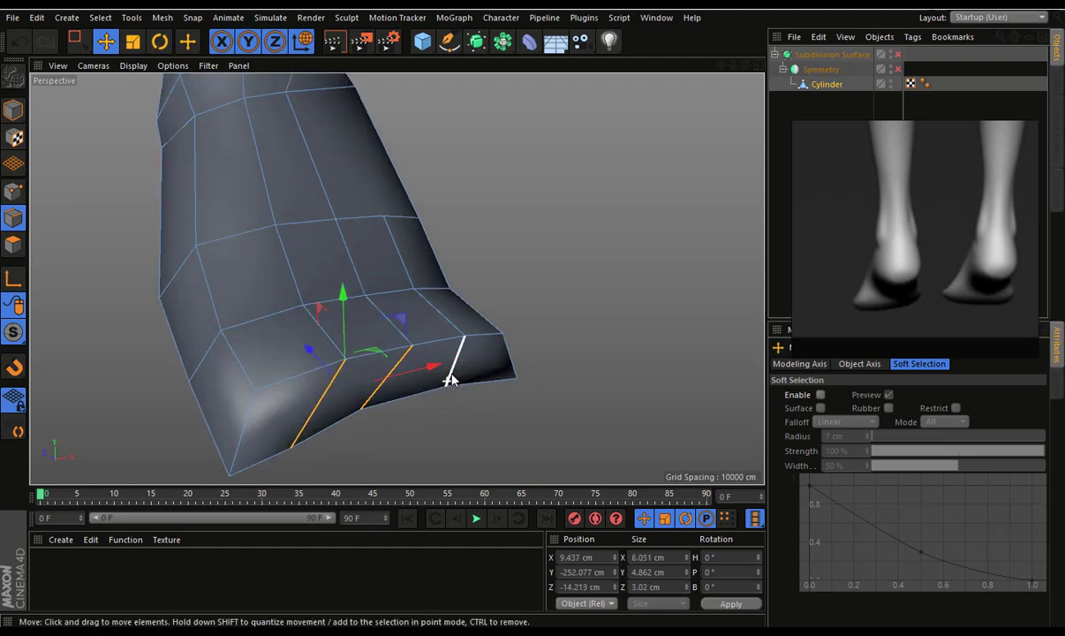
drag(337, 341, 379, 372)
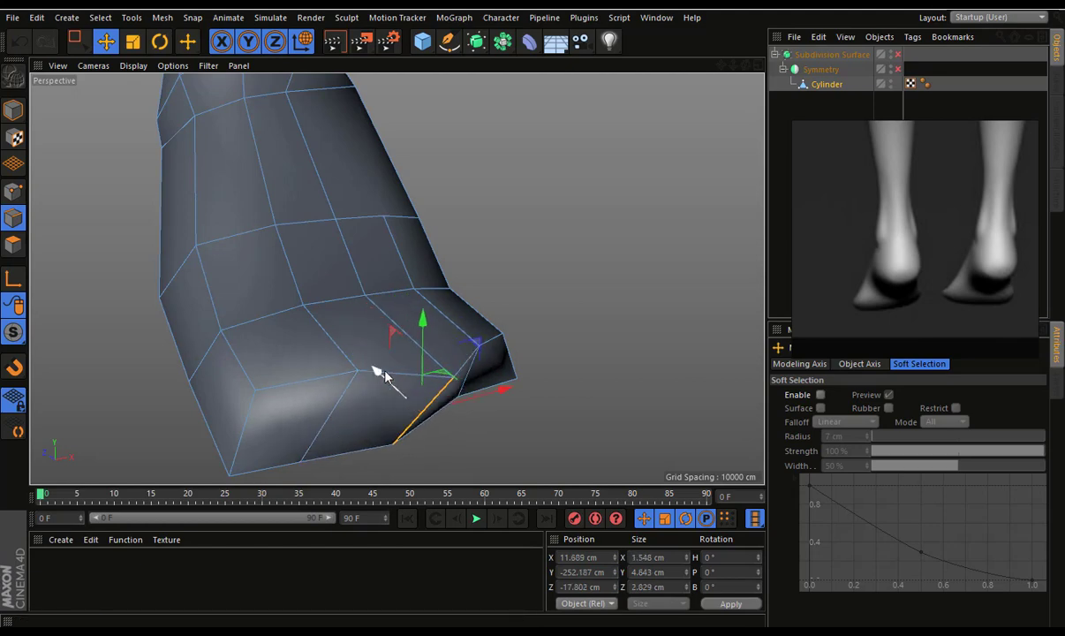
scroll(379, 373, down, 3)
scroll(444, 390, down, 2)
alt+drag(444, 389, 356, 366)
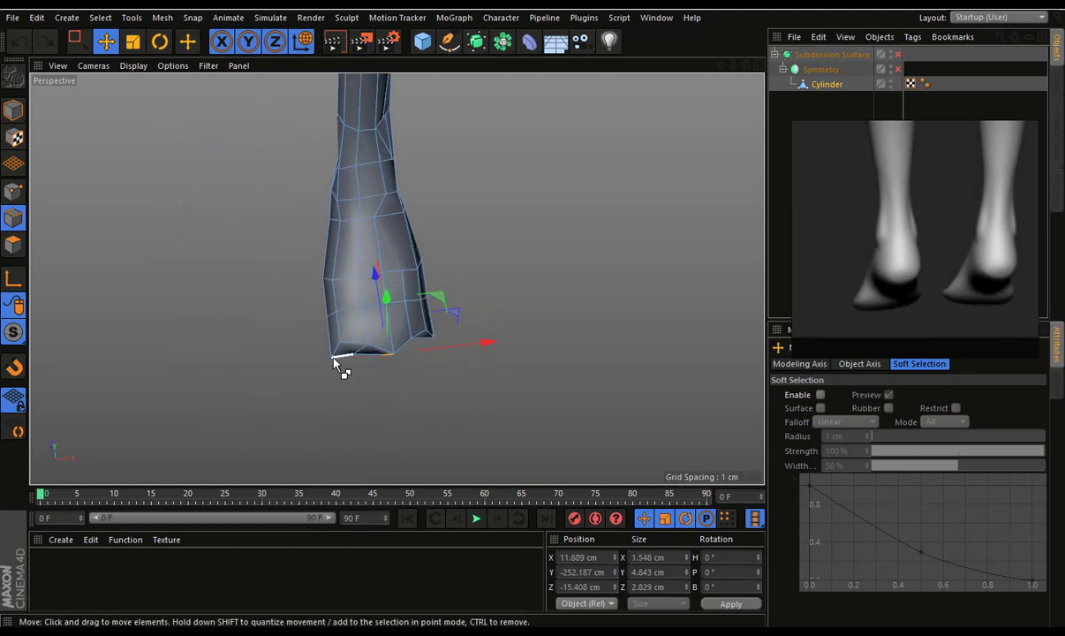
scroll(336, 359, up, 3)
In the four-view layout, move the foot-tip points to match the reference profile, then maximize Perspective
click(722, 63)
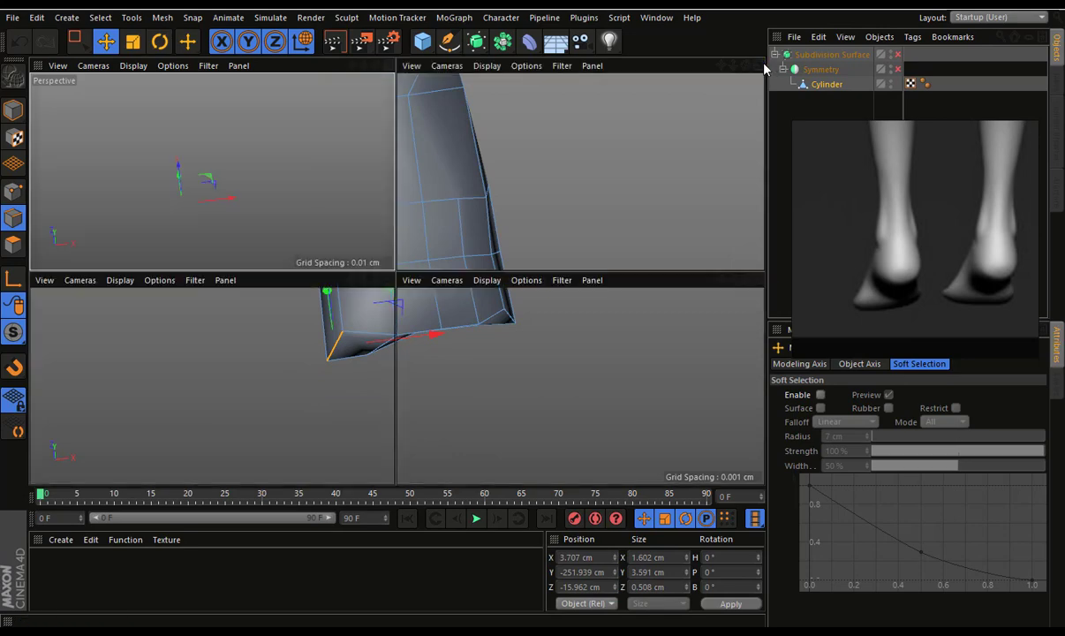
scroll(157, 381, up, 2)
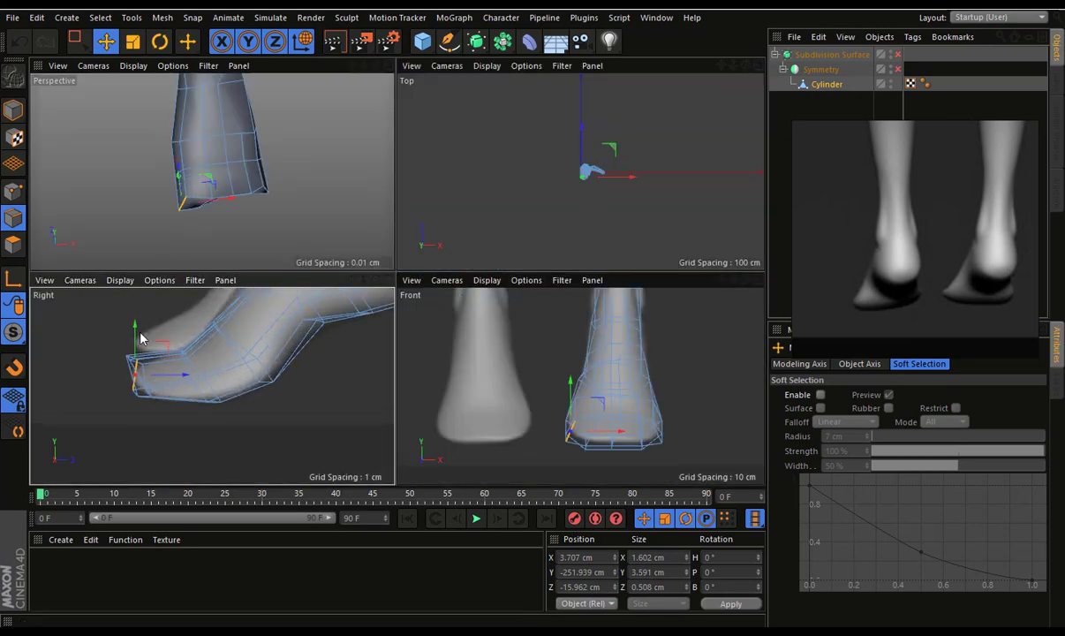
drag(100, 382, 108, 384)
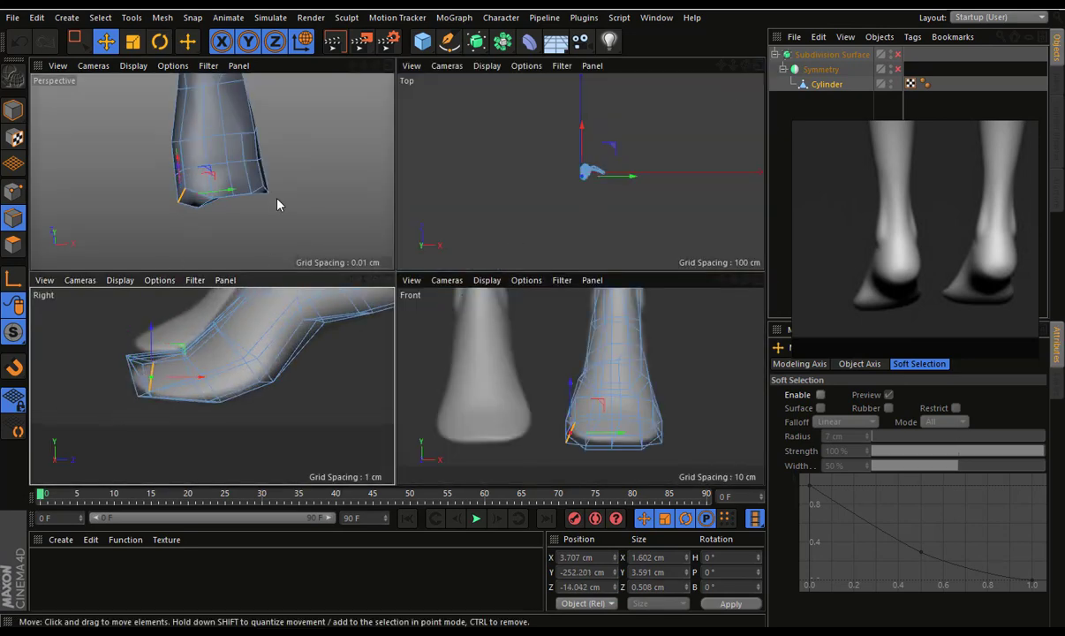
mouse_move(250, 204)
alt+mouse_down()
mouse_move(234, 184)
mouse_move(261, 203)
mouse_move(233, 214)
mouse_move(269, 215)
mouse_move(212, 170)
alt+mouse_up()
click(225, 211)
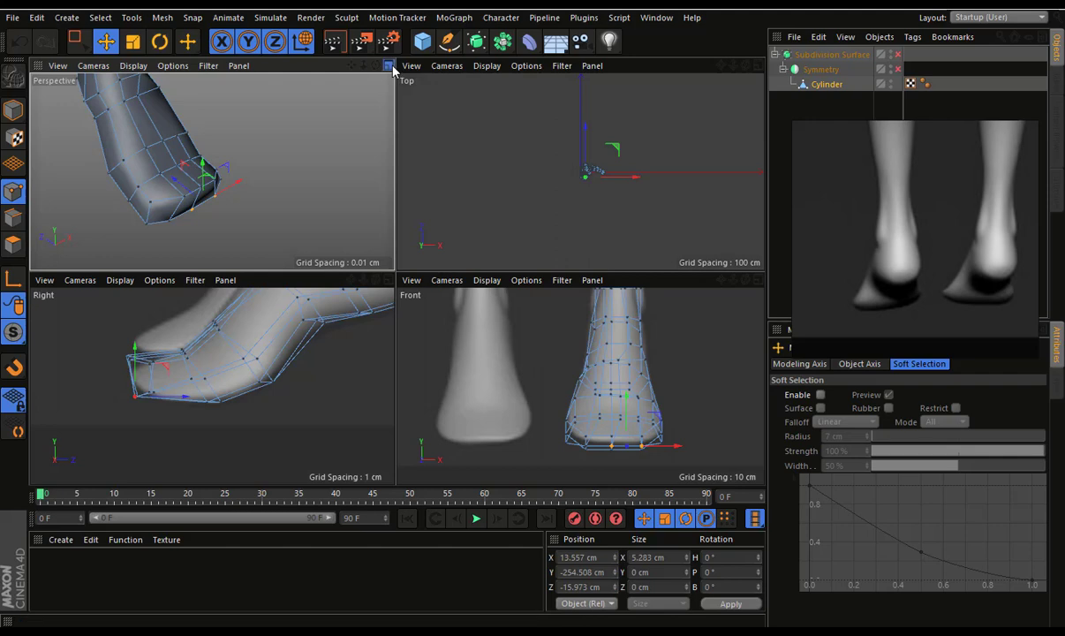
middle_click(324, 188)
scroll(342, 197, down, 3)
mouse_move(340, 199)
alt+mouse_down()
mouse_move(363, 156)
mouse_move(459, 143)
mouse_move(397, 111)
mouse_move(482, 144)
mouse_move(373, 150)
alt+mouse_up()
Slide a point on top of the foot along its edge
scroll(379, 177, up, 3)
click(404, 227)
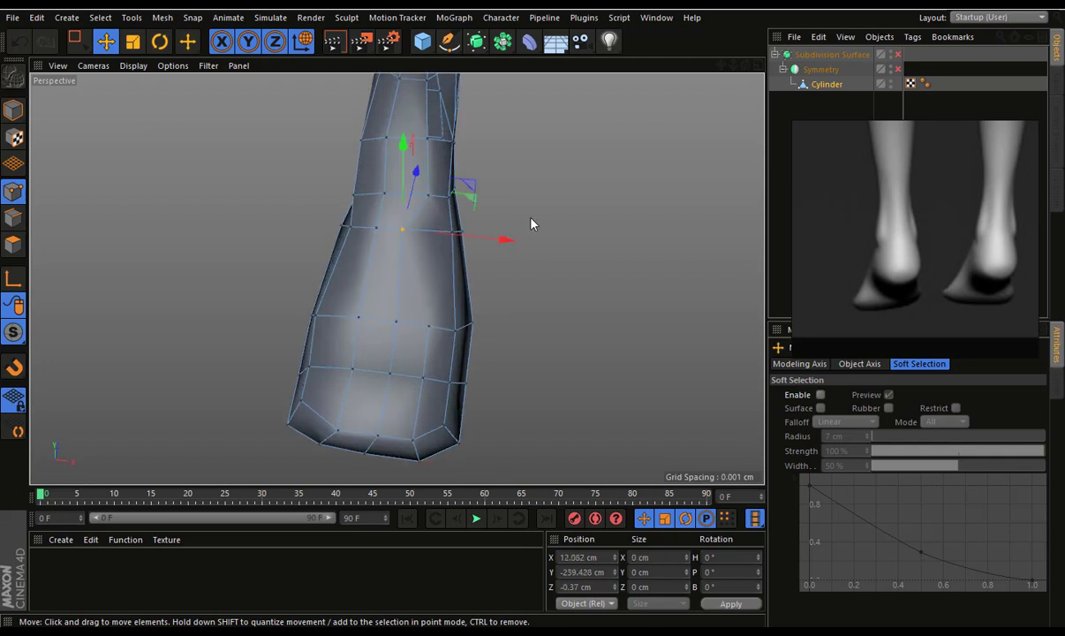
right_click(532, 224)
click(513, 432)
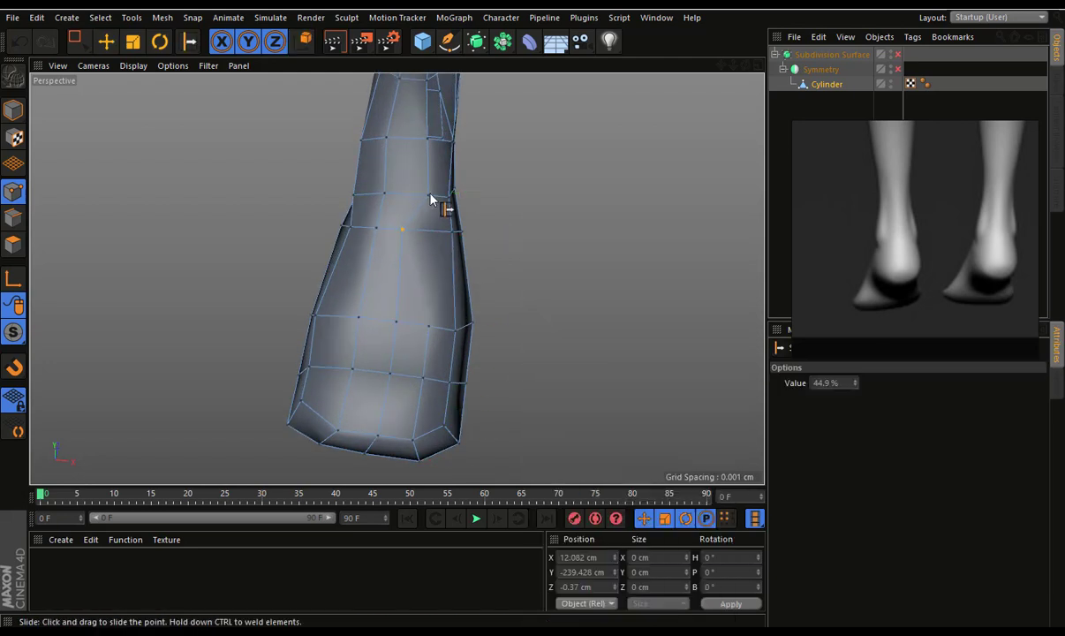
drag(430, 199, 426, 152)
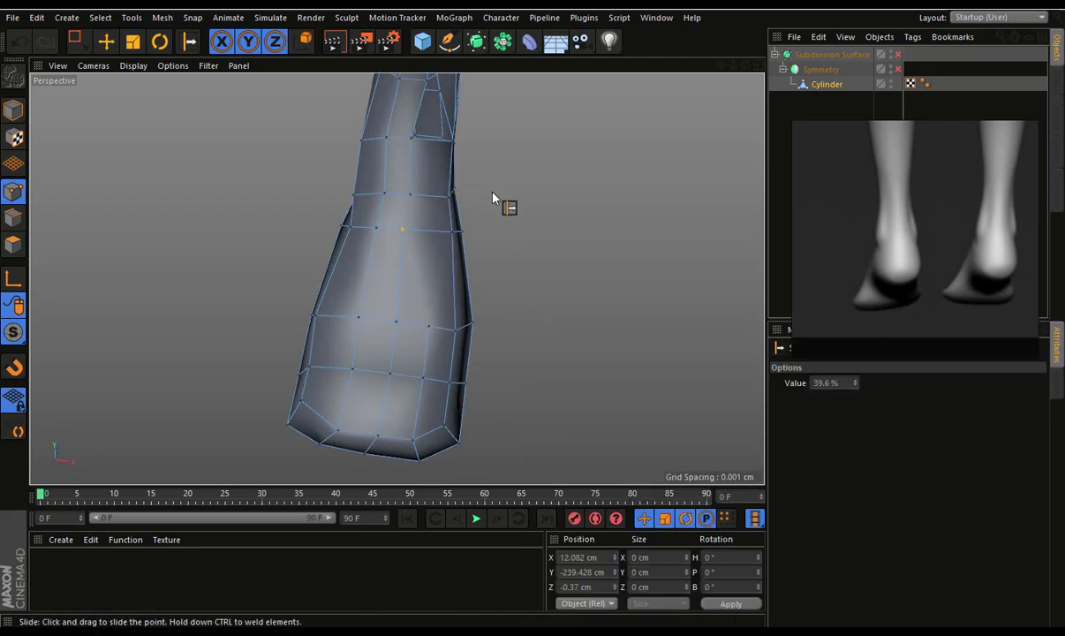
mouse_move(493, 198)
alt+mouse_down()
mouse_move(563, 298)
mouse_move(536, 234)
alt+mouse_up()
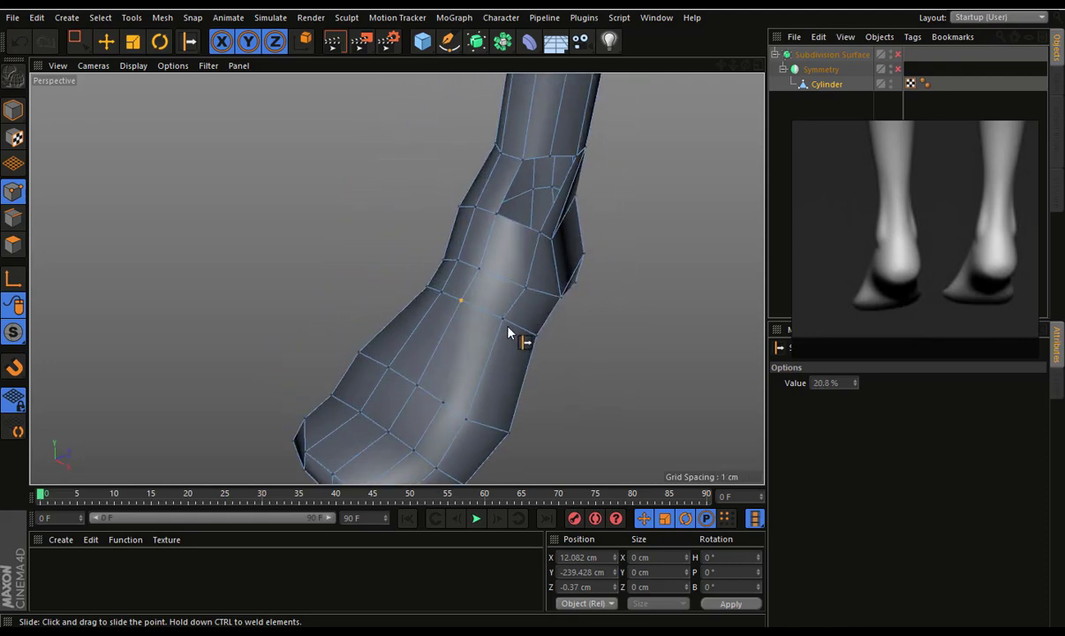
Line Cut a new edge from the front of the foot up across the instep
right_click(588, 365)
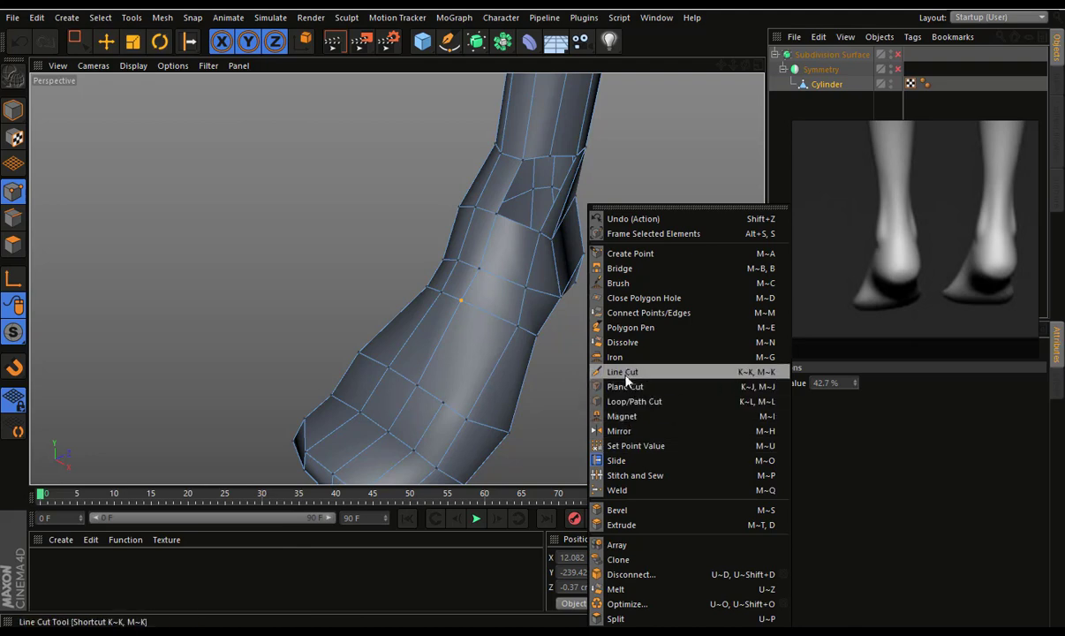
click(593, 368)
click(443, 403)
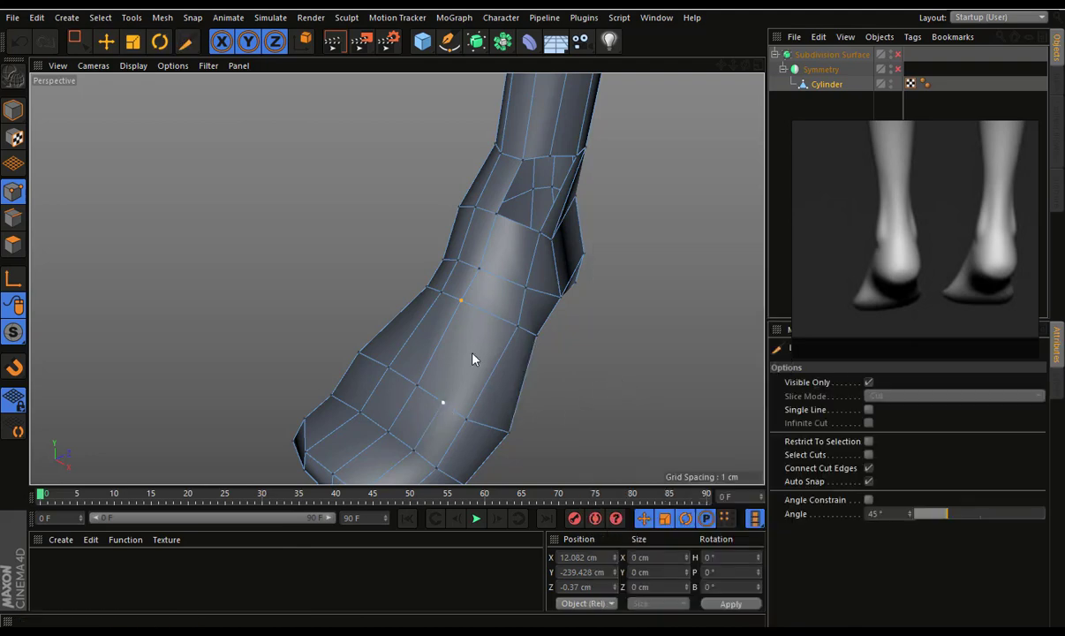
click(501, 281)
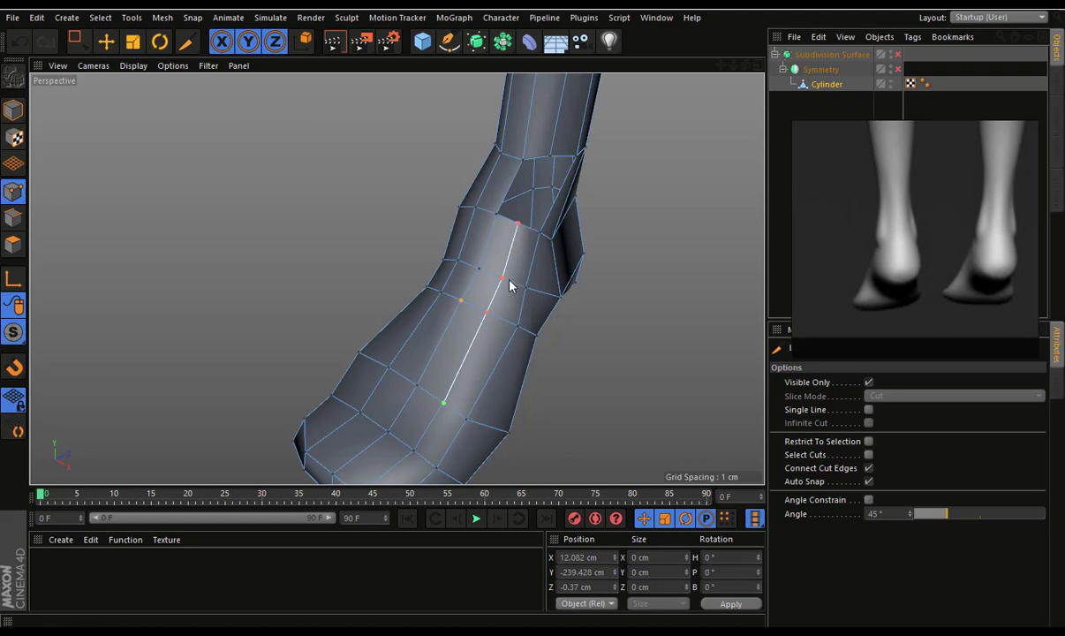
key(Escape)
Bridge the edges of the hole near the ankle to close it with a polygon
right_click(636, 196)
click(675, 256)
click(13, 219)
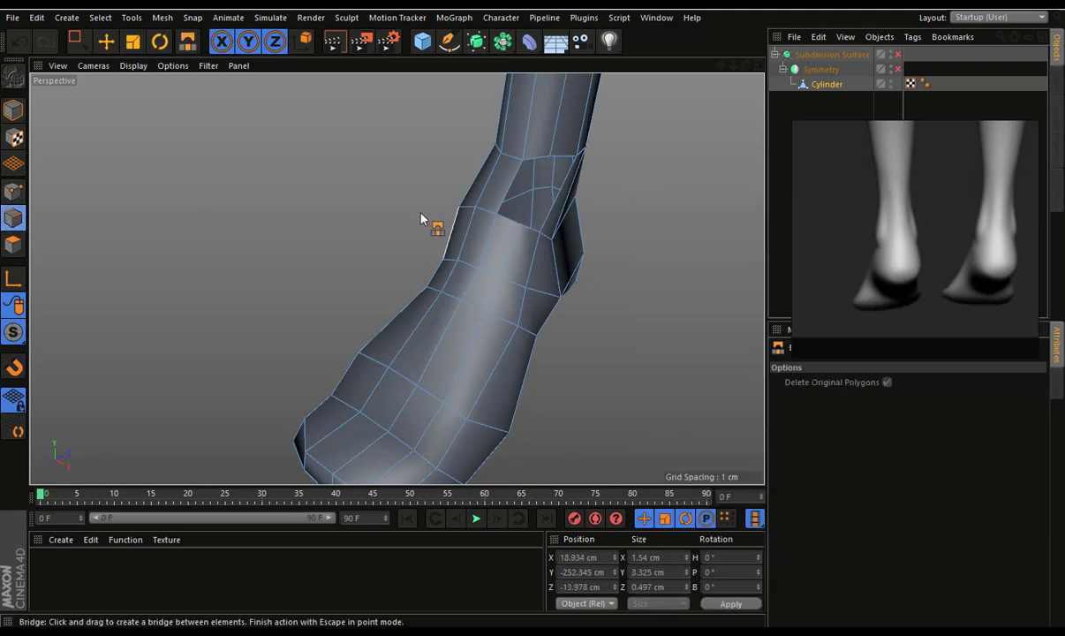
drag(566, 162, 542, 164)
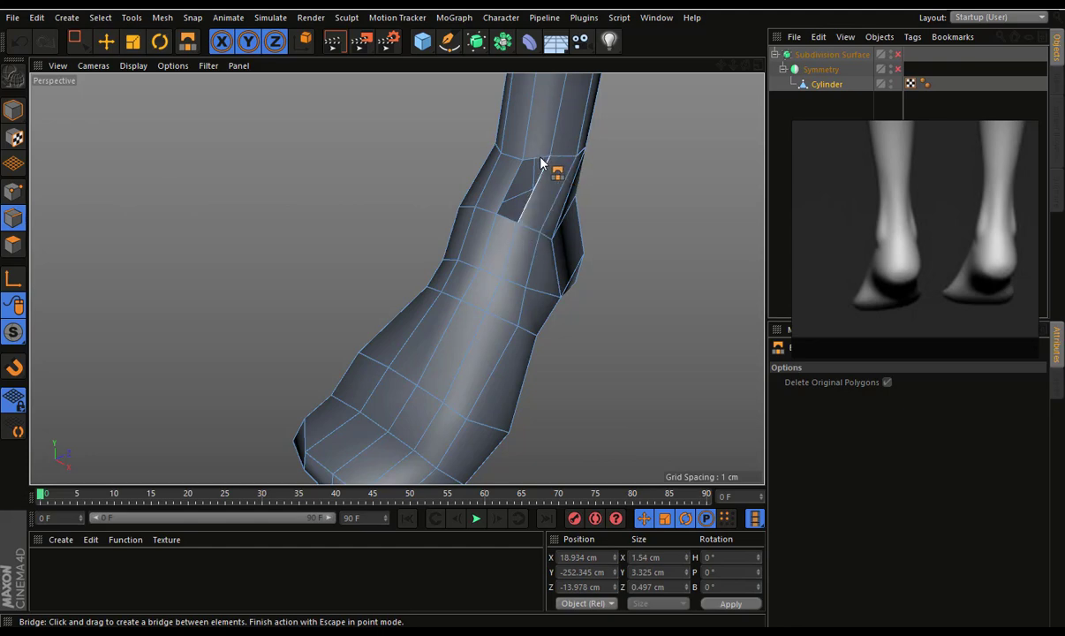
drag(880, 215, 907, 512)
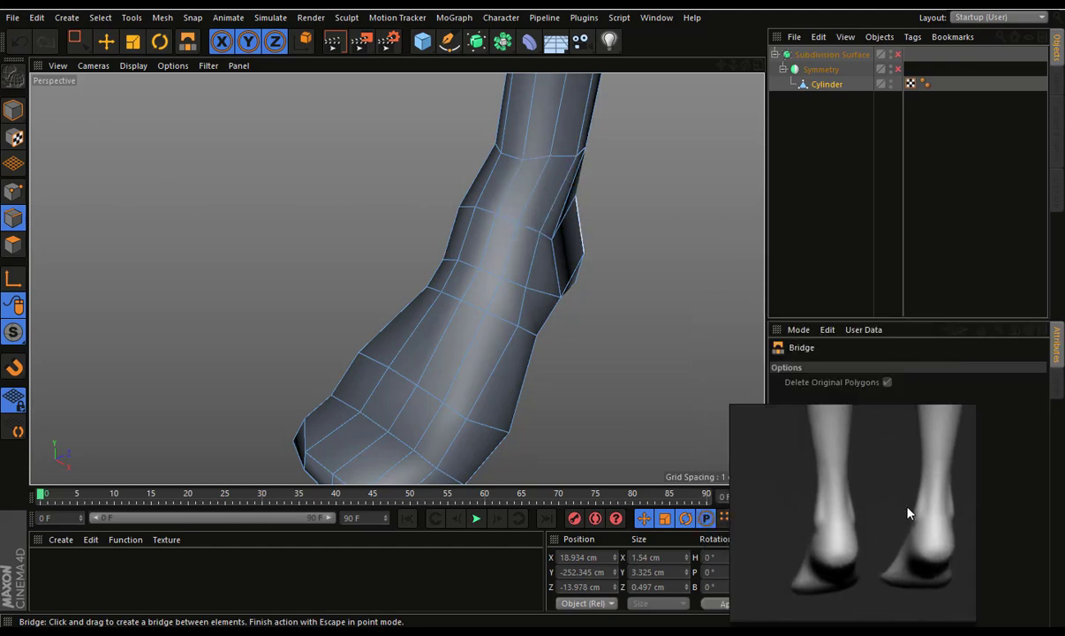
scroll(580, 164, down, 3)
scroll(618, 189, down, 3)
mouse_move(662, 209)
alt+mouse_down()
mouse_move(396, 278)
mouse_move(671, 86)
alt+mouse_up()
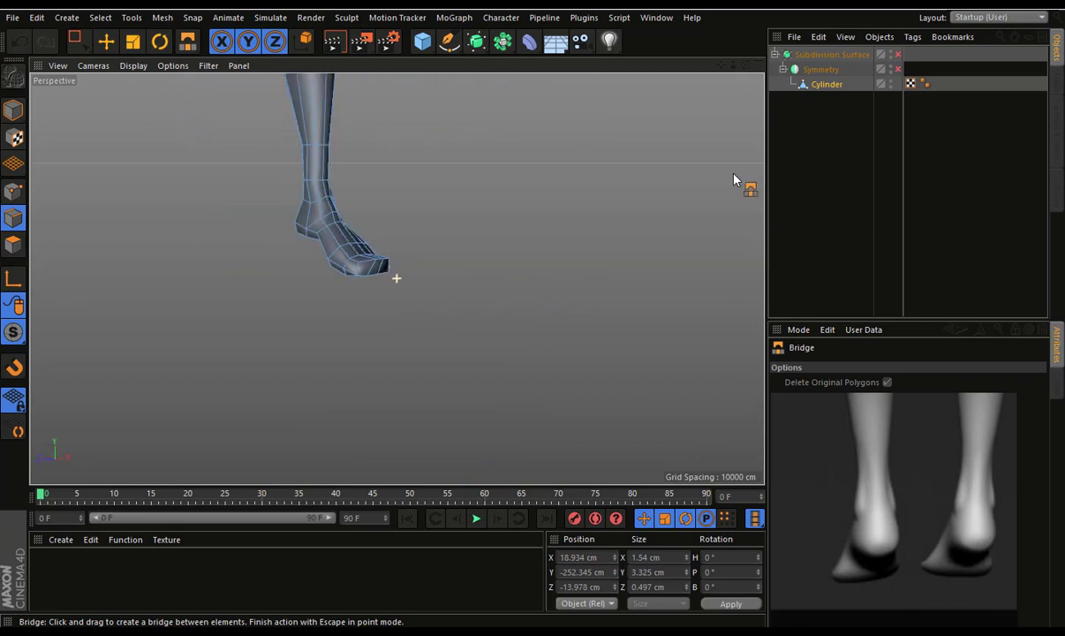
In the enlarged side view, box-select a vertex on top of the foot and pull it up
click(756, 65)
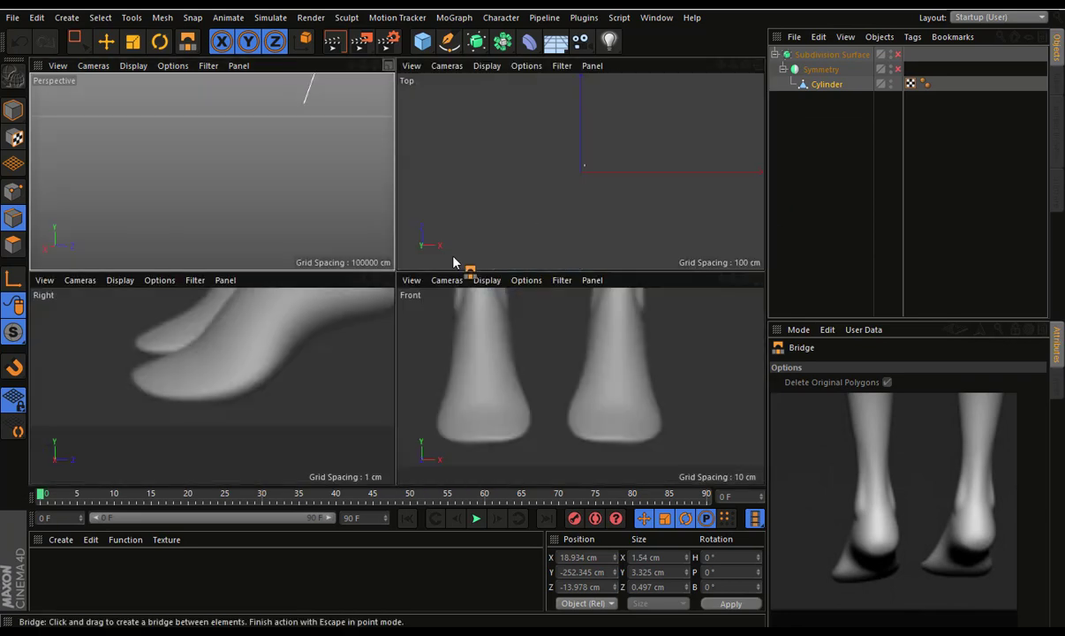
click(388, 280)
scroll(558, 213, down, 3)
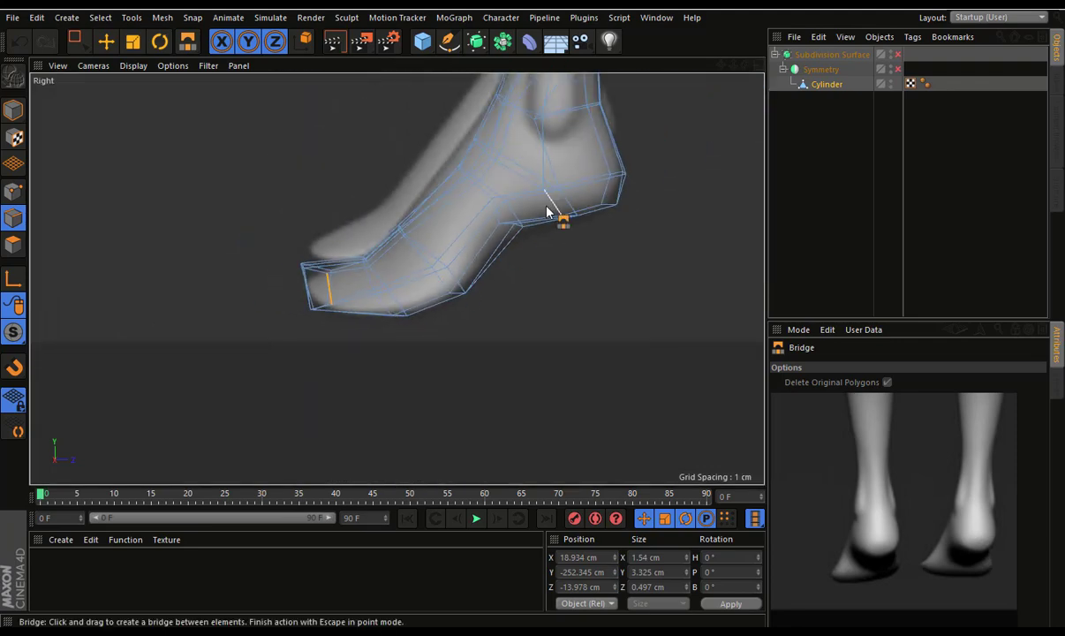
scroll(491, 274, down, 1)
drag(77, 40, 142, 89)
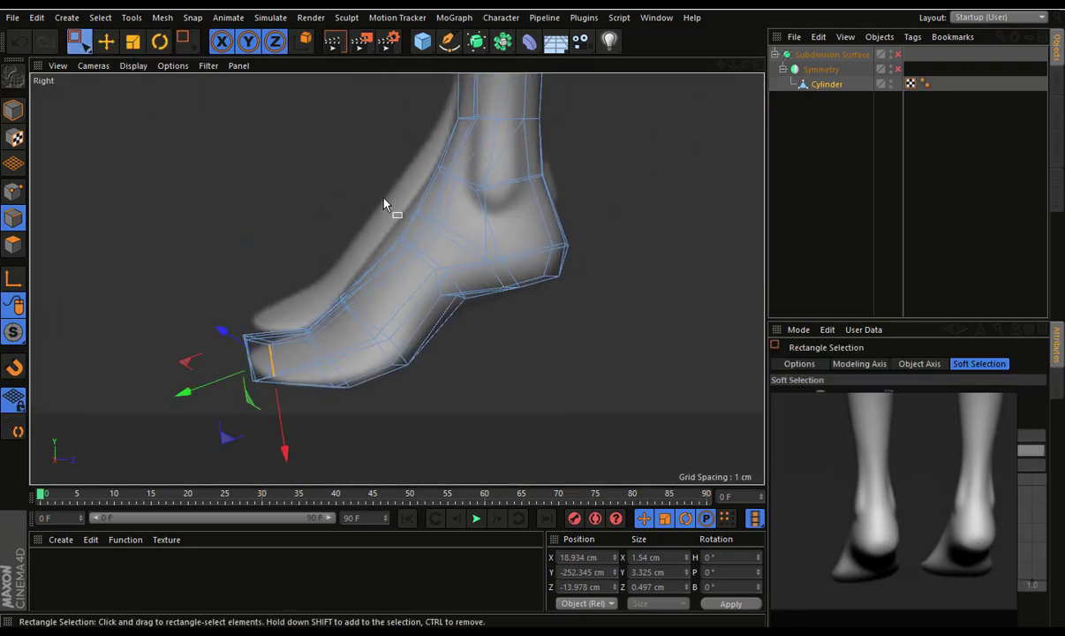
drag(448, 263, 450, 262)
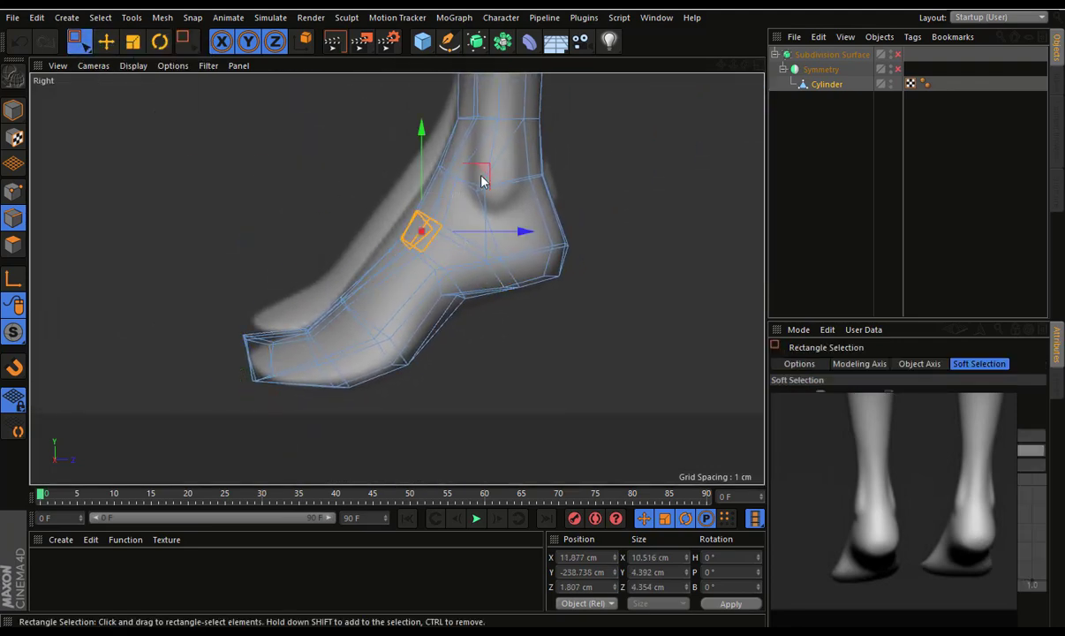
drag(482, 180, 481, 172)
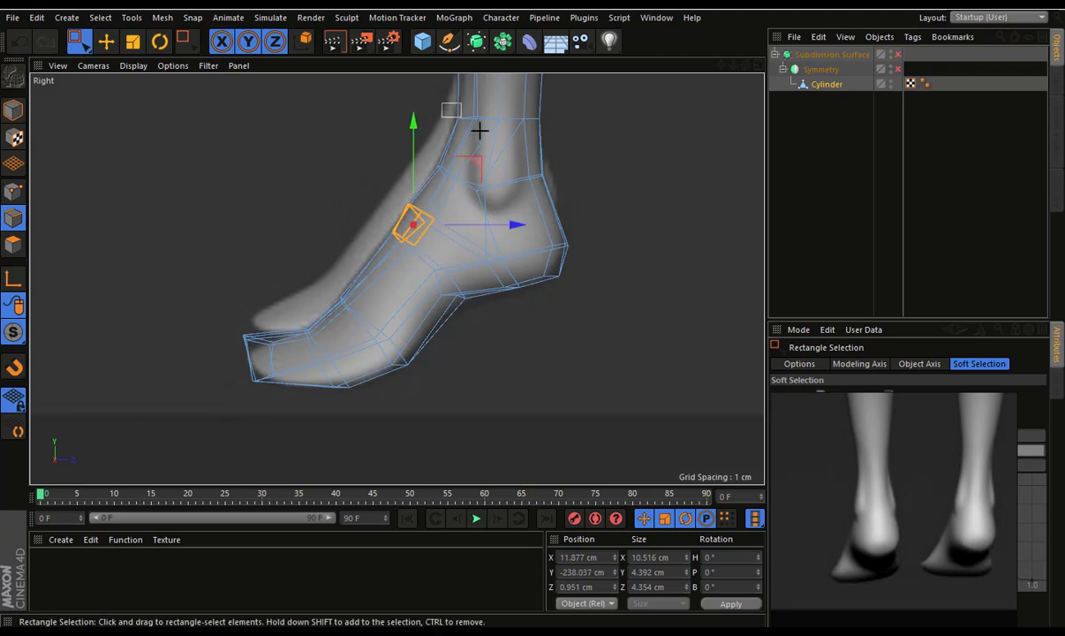
drag(480, 131, 452, 108)
Box-select the heel's back points and shift them slightly up and back
click(755, 65)
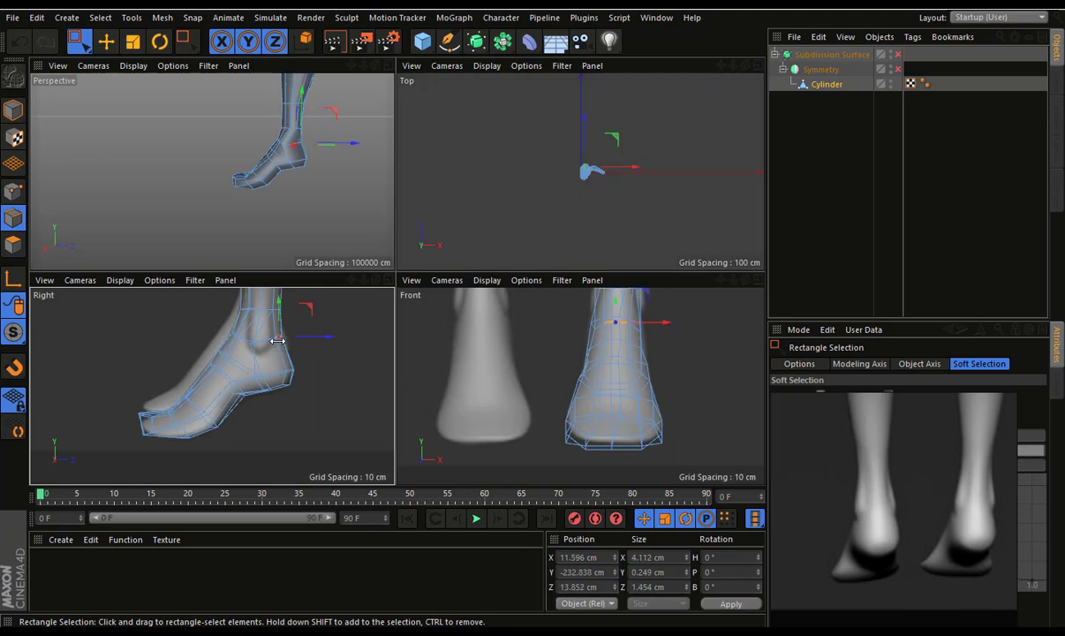
scroll(277, 340, up, 3)
drag(330, 359, 286, 415)
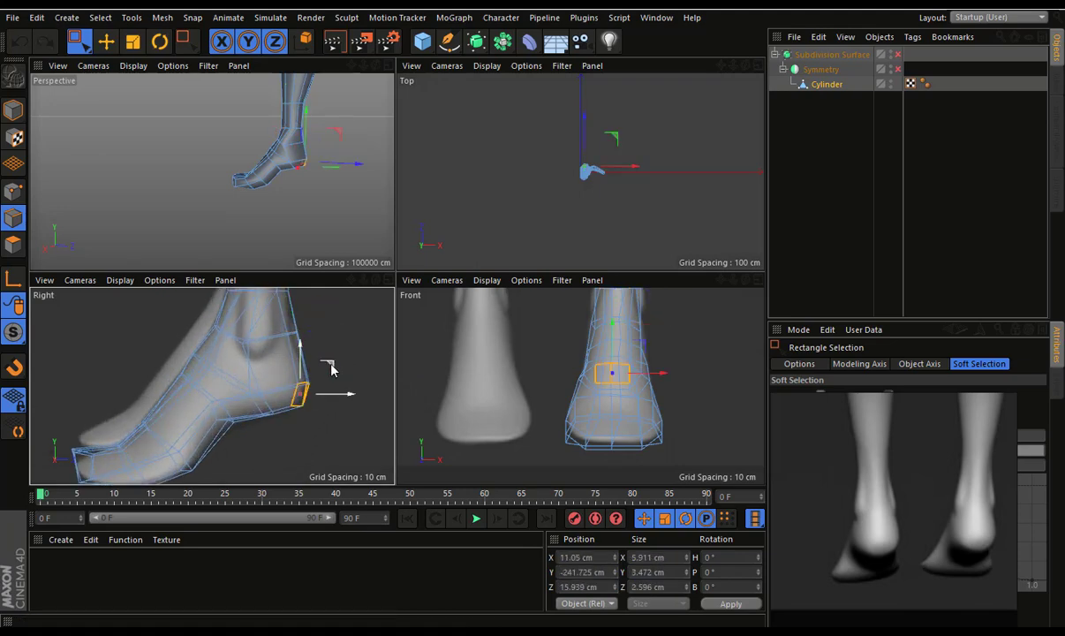
drag(329, 362, 325, 357)
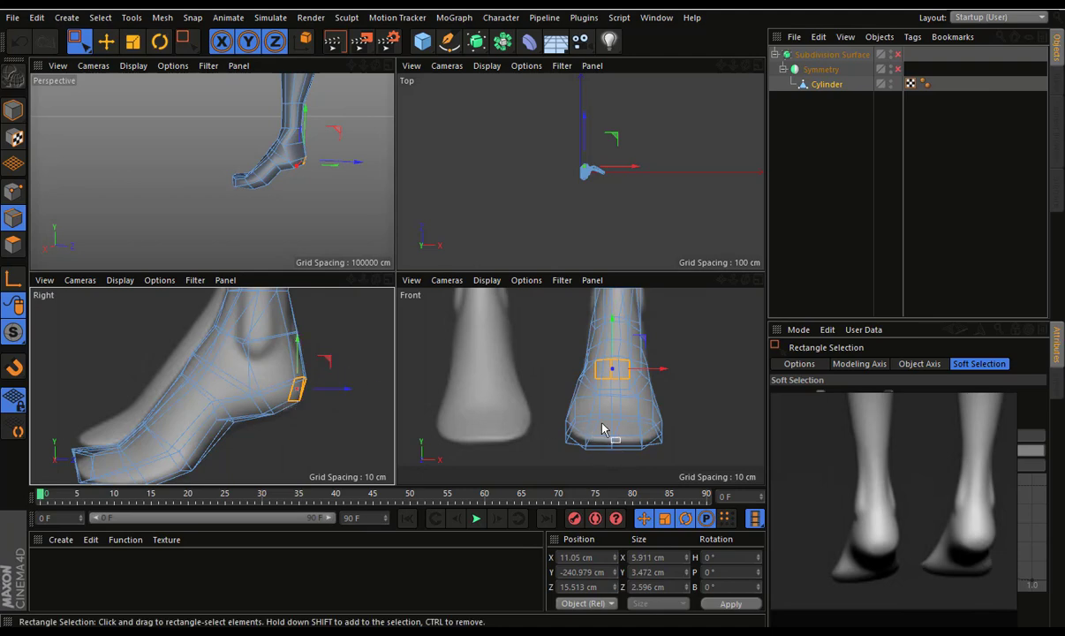
alt+middle_drag(642, 296, 660, 391)
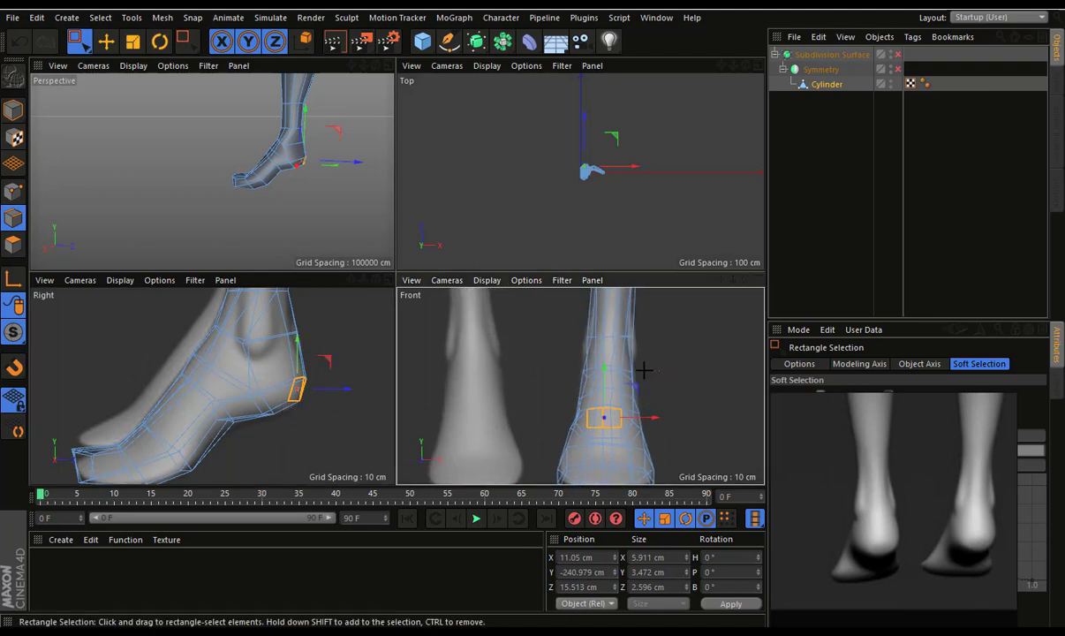
mouse_move(625, 405)
mouse_down()
mouse_move(629, 386)
mouse_move(625, 398)
mouse_up()
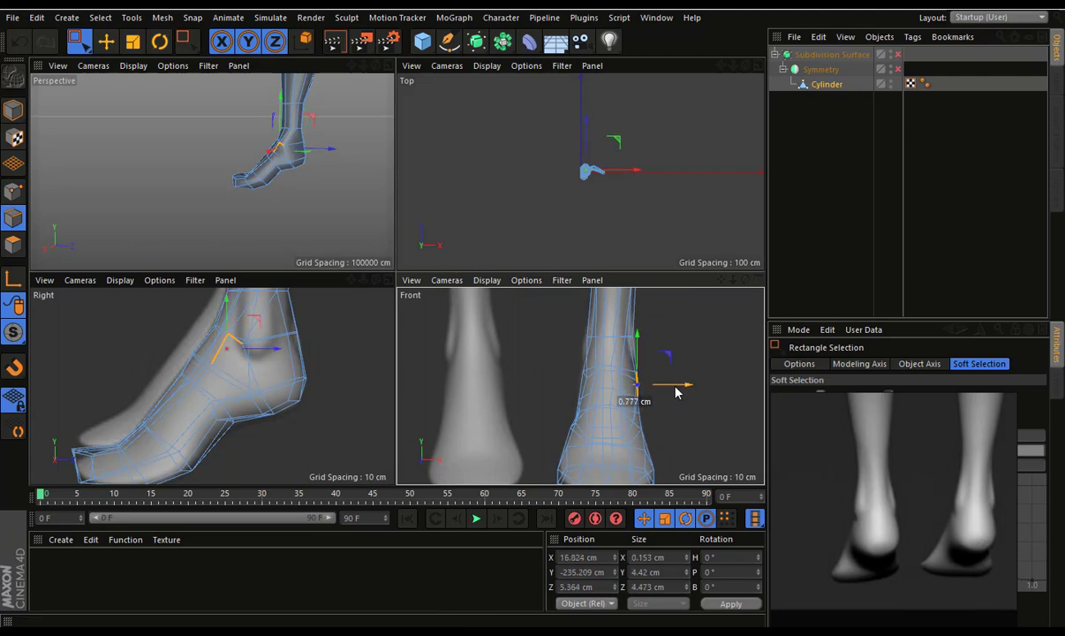
In Polygon mode, select the front-ankle and lower-leg polygons in the enlarged side view
click(388, 280)
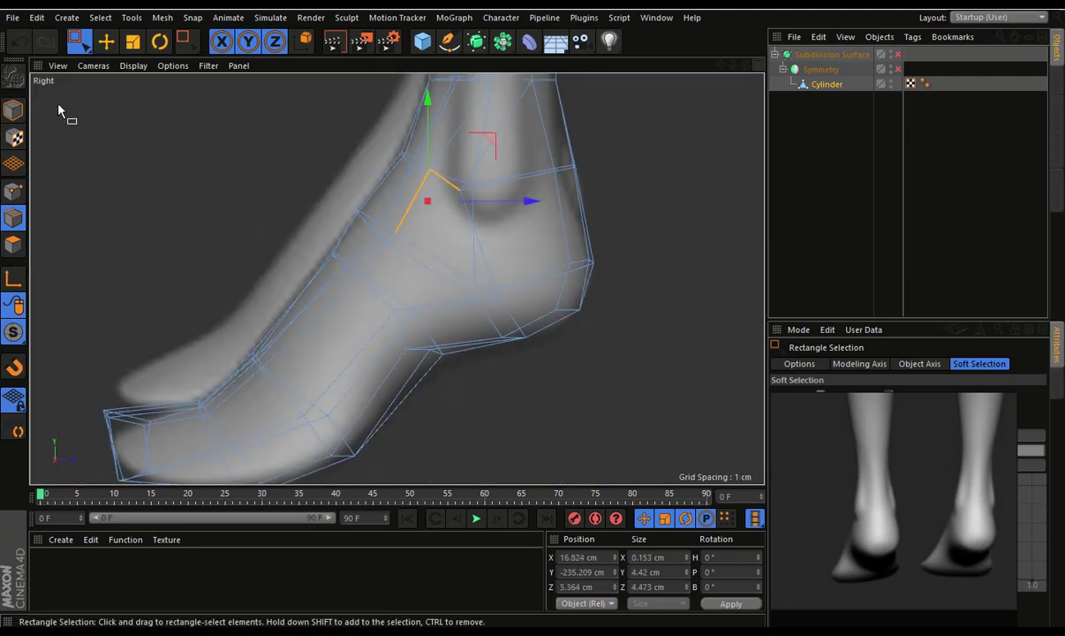
click(108, 44)
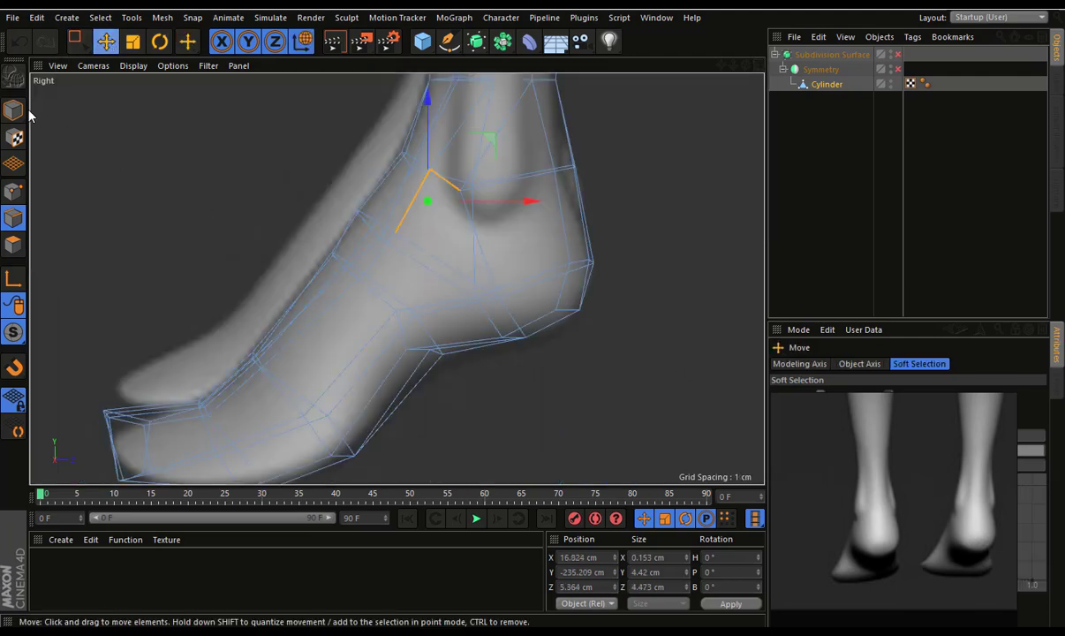
click(13, 245)
click(461, 157)
scroll(452, 140, down, 2)
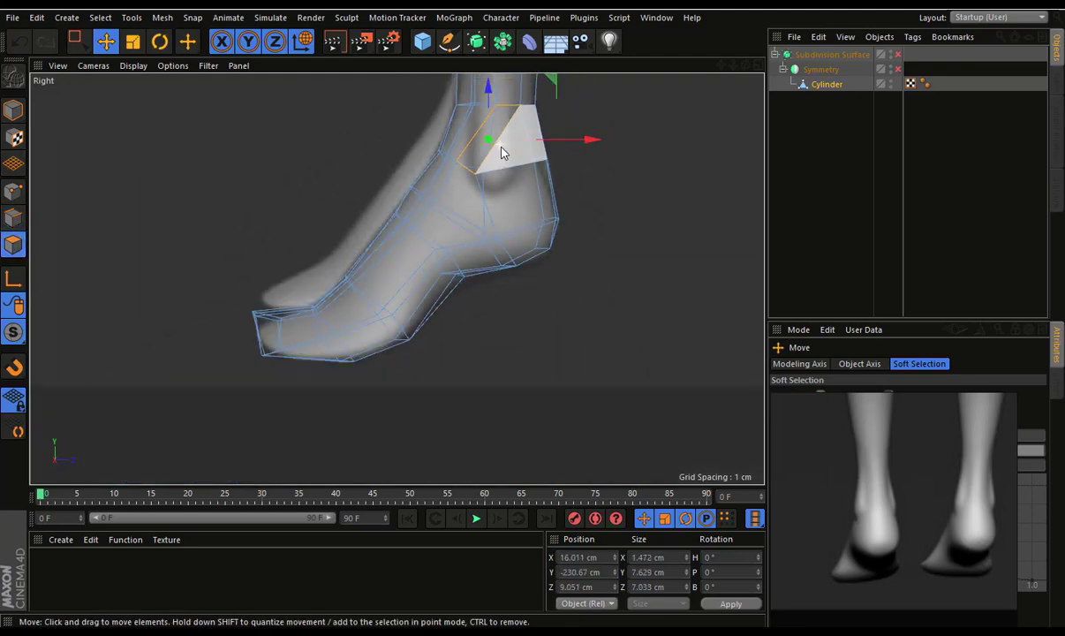
scroll(471, 138, down, 2)
alt+middle_drag(579, 198, 554, 231)
click(493, 177)
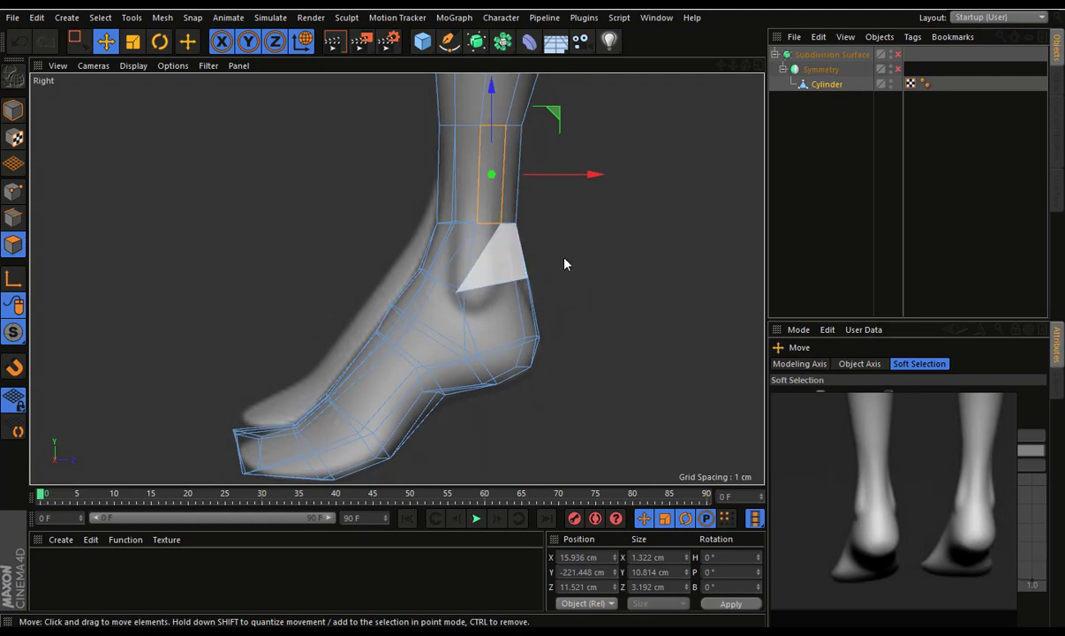
Turn Subdivision Surface smoothing back on and reselect the Cylinder mesh to show its cage
click(897, 55)
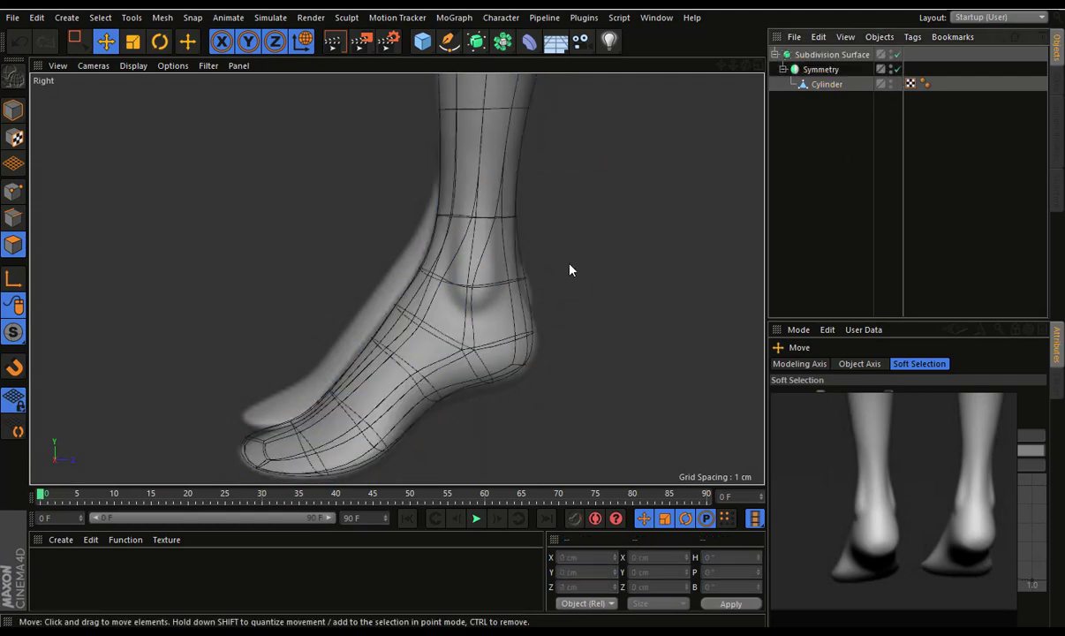
click(821, 84)
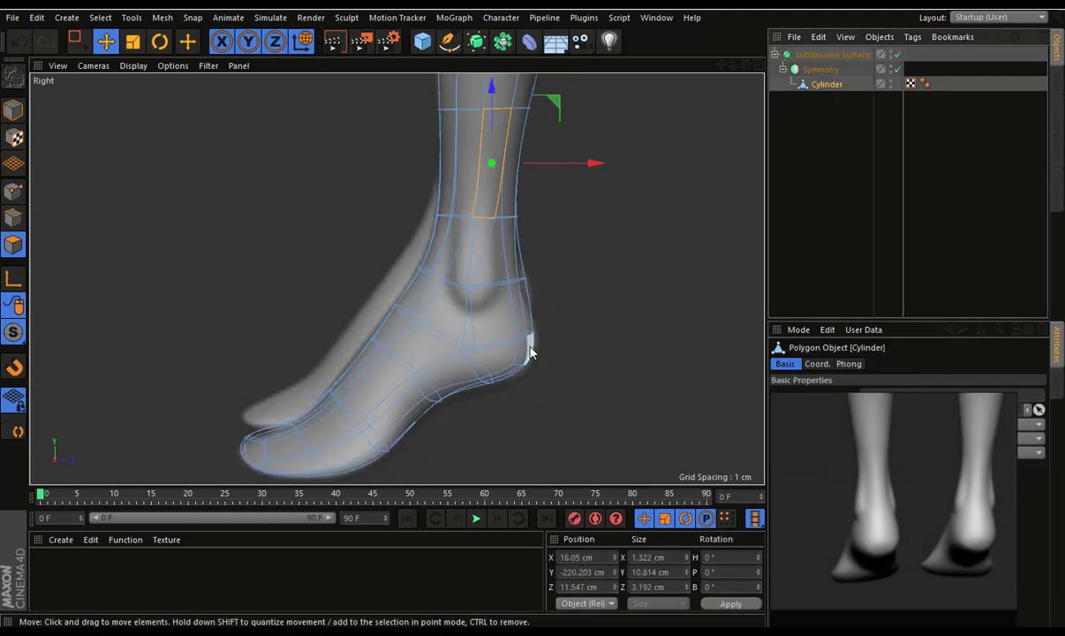
drag(76, 40, 174, 127)
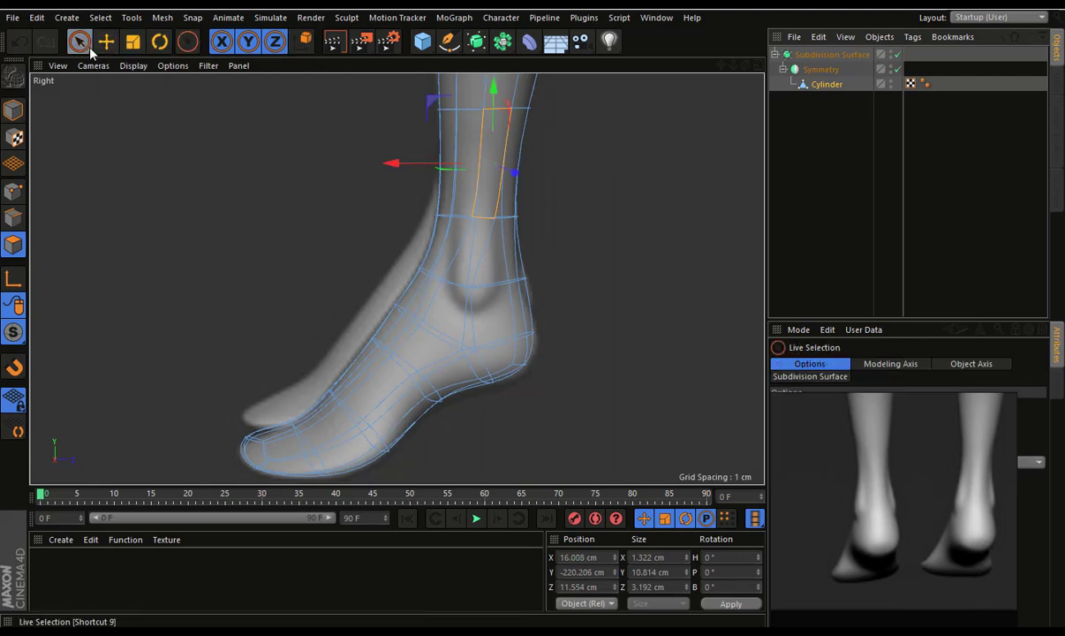
drag(91, 53, 133, 98)
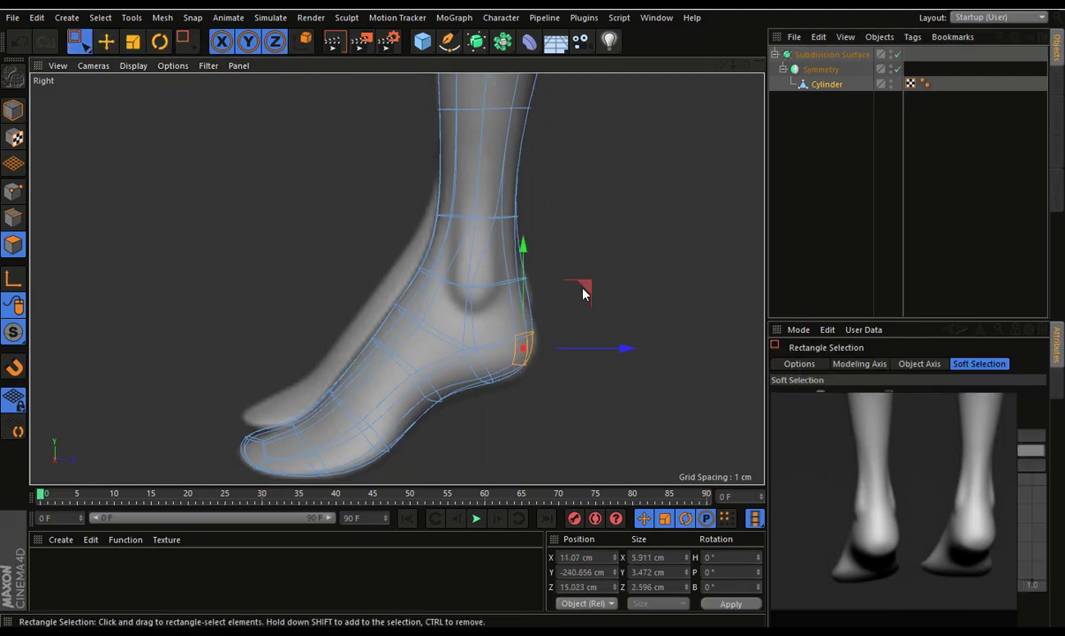
Return to the Perspective view and reselect the Cylinder mesh, framing the feet from the front
key(F1)
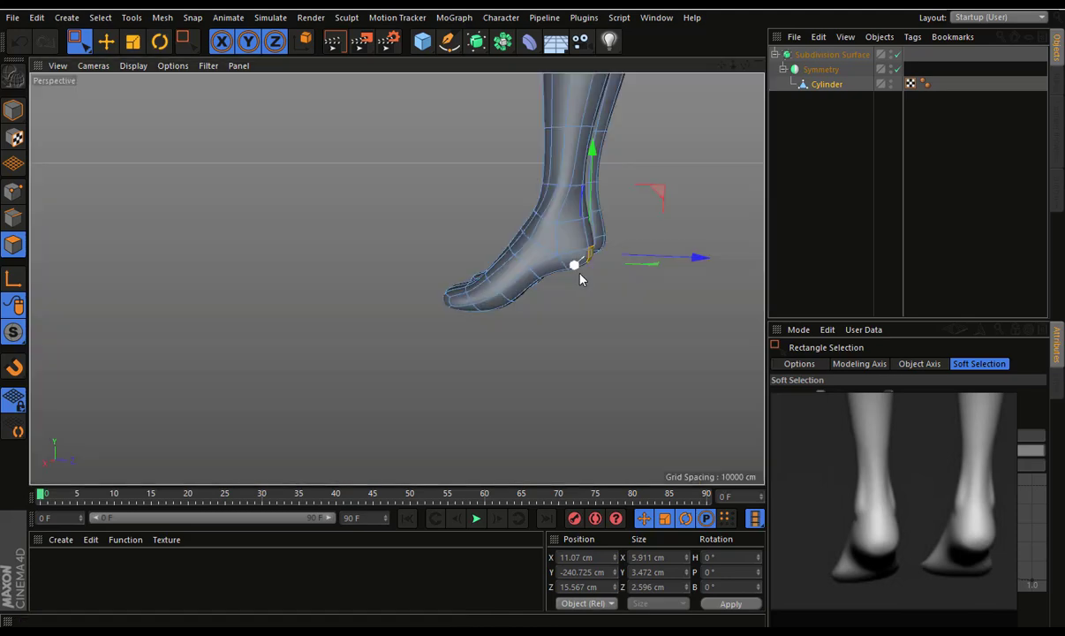
click(791, 178)
mouse_move(518, 245)
alt+mouse_down()
mouse_move(725, 254)
mouse_move(671, 291)
alt+mouse_up()
click(824, 84)
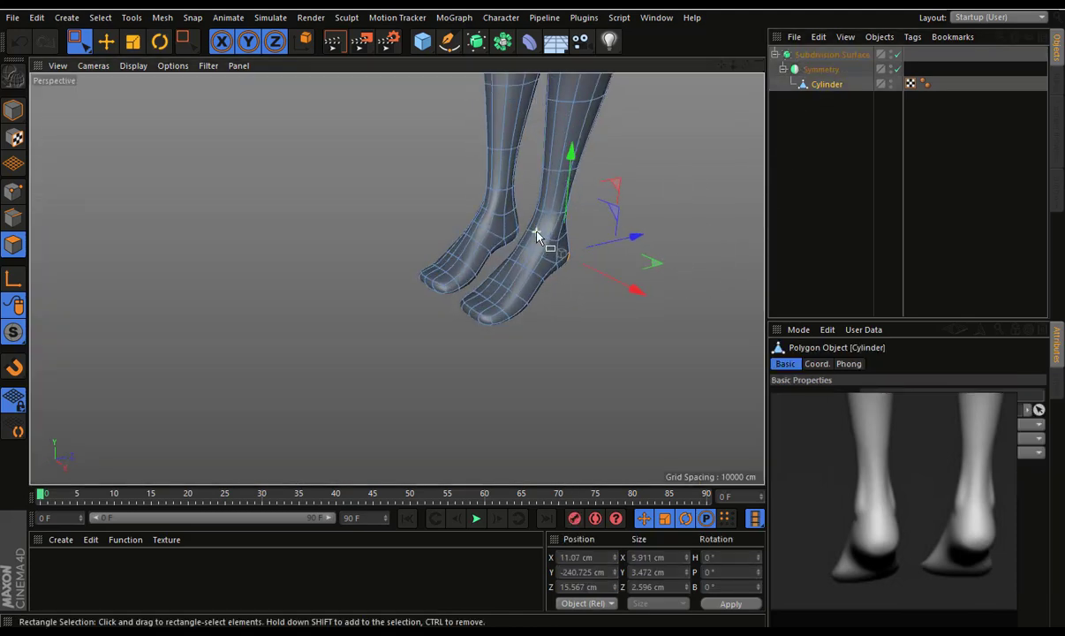
scroll(536, 235, up, 2)
mouse_move(555, 261)
alt+mouse_down()
mouse_move(673, 166)
mouse_move(551, 213)
mouse_move(538, 245)
alt+mouse_up()
In Points mode with Move, select the ankle points and shift them 0.203 cm sideways
click(106, 42)
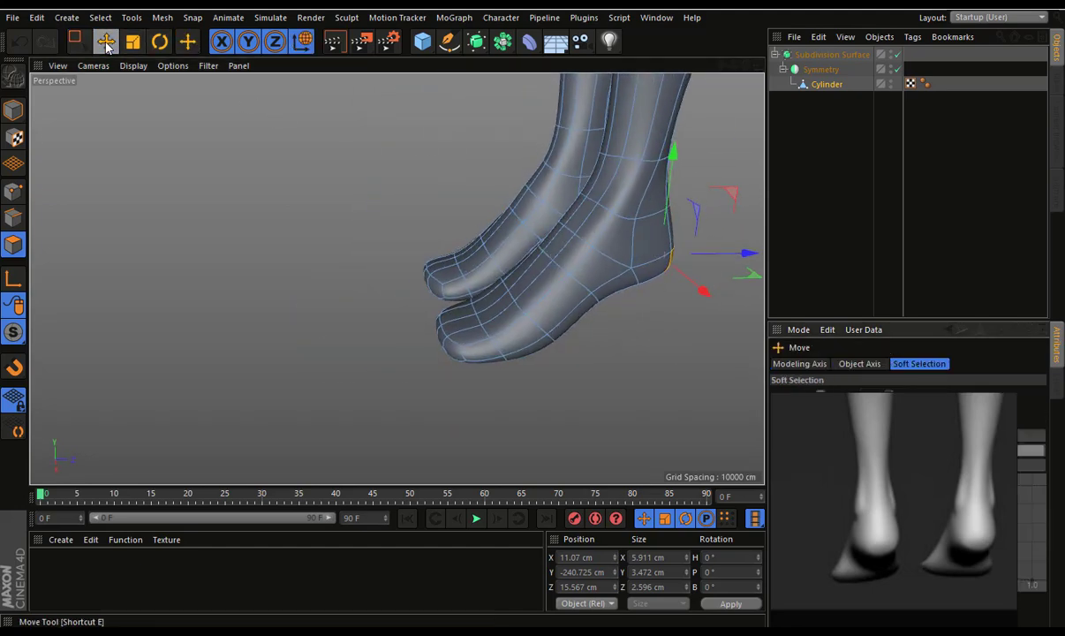
click(13, 191)
click(612, 214)
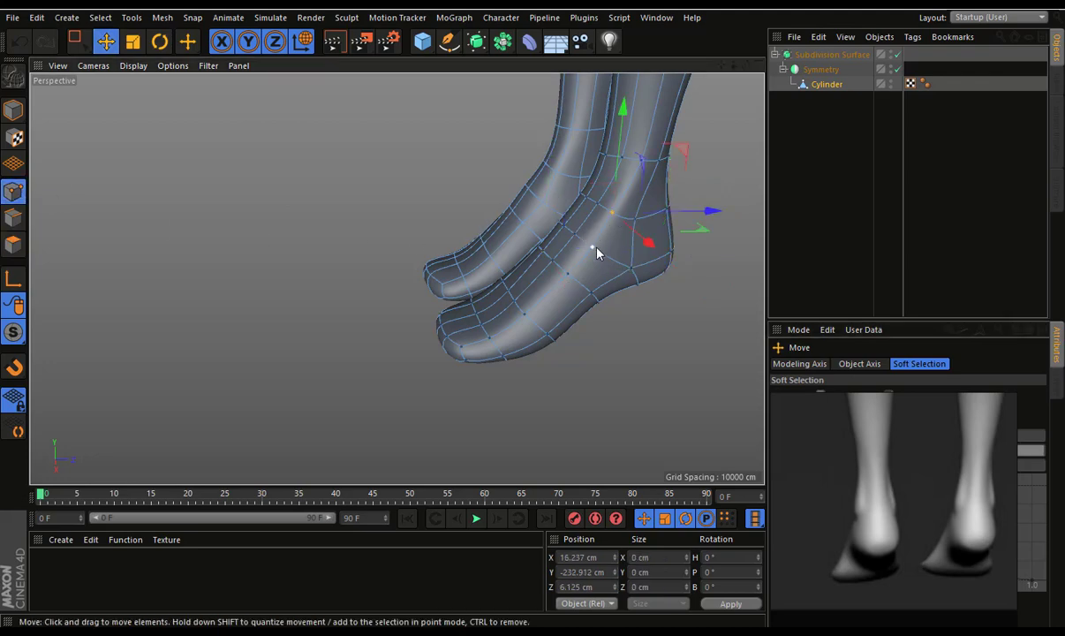
mouse_move(609, 261)
alt+mouse_down()
mouse_move(706, 247)
mouse_move(663, 239)
alt+mouse_up()
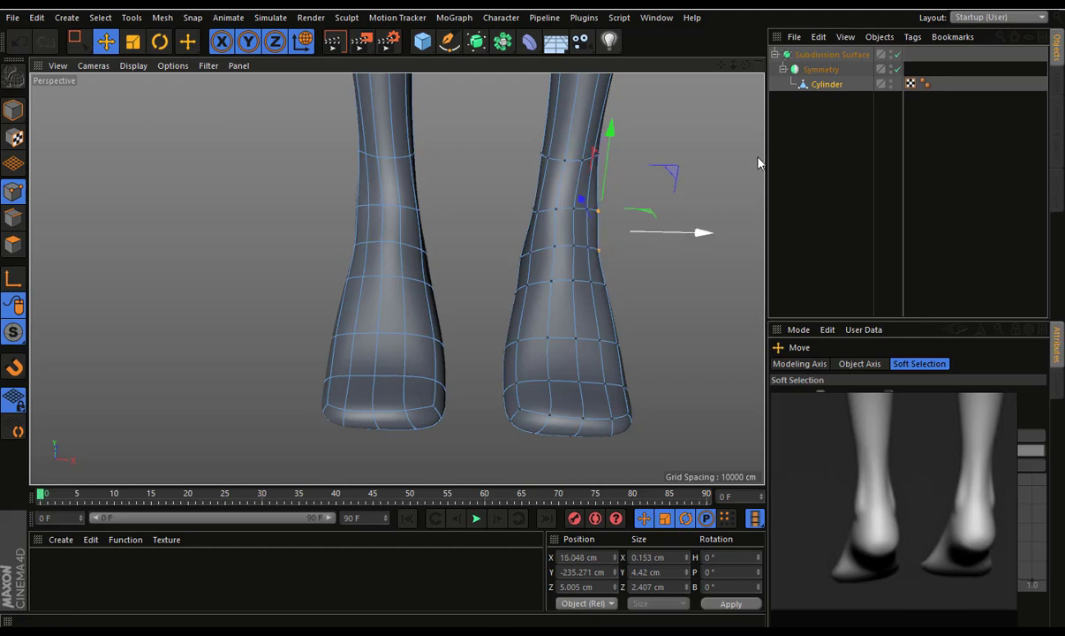
scroll(672, 224, up, 3)
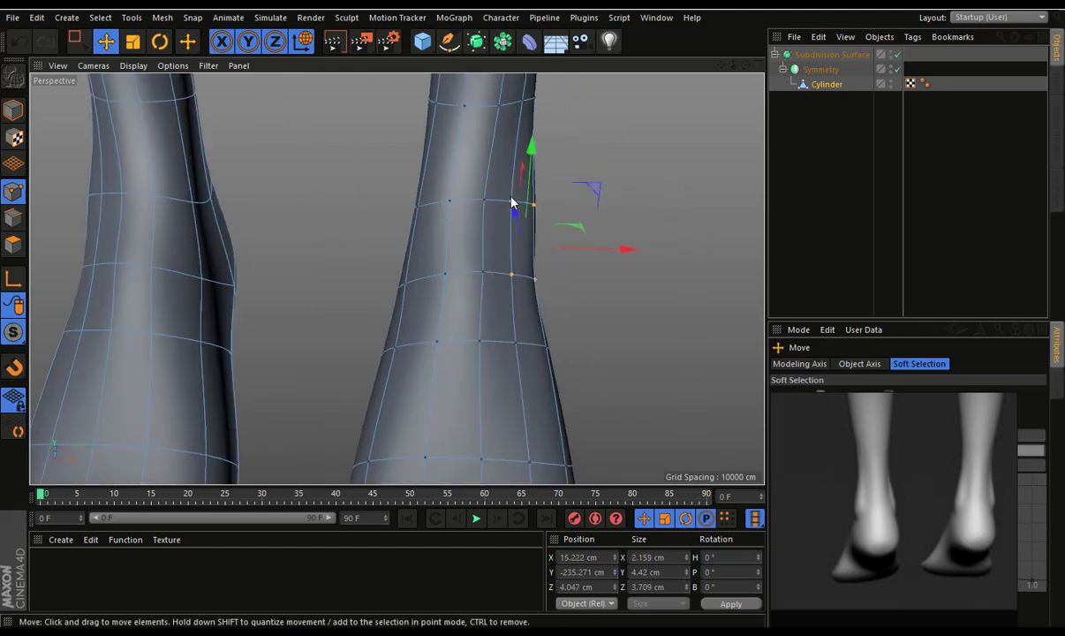
mouse_move(584, 238)
mouse_down()
mouse_move(577, 339)
mouse_move(625, 328)
mouse_move(408, 226)
mouse_move(533, 230)
mouse_move(689, 262)
mouse_move(575, 257)
mouse_move(634, 254)
mouse_move(433, 280)
mouse_move(465, 292)
mouse_move(530, 265)
mouse_up()
Deselect the Cylinder to review the whole smoothed figure from the side, then reselect it
click(618, 251)
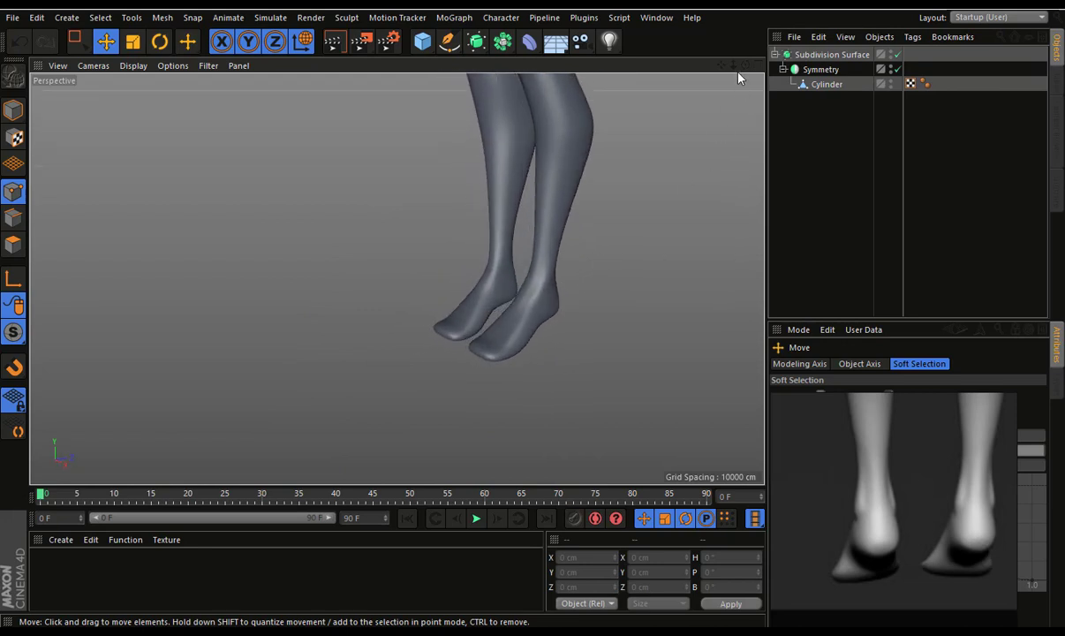
drag(733, 66, 688, 66)
mouse_move(530, 265)
alt+mouse_down()
mouse_move(673, 185)
mouse_move(732, 186)
mouse_move(666, 141)
mouse_move(646, 200)
mouse_move(428, 238)
mouse_move(320, 220)
mouse_move(329, 232)
mouse_move(495, 264)
mouse_move(416, 258)
mouse_move(457, 288)
alt+mouse_up()
scroll(419, 377, up, 3)
scroll(419, 377, up, 2)
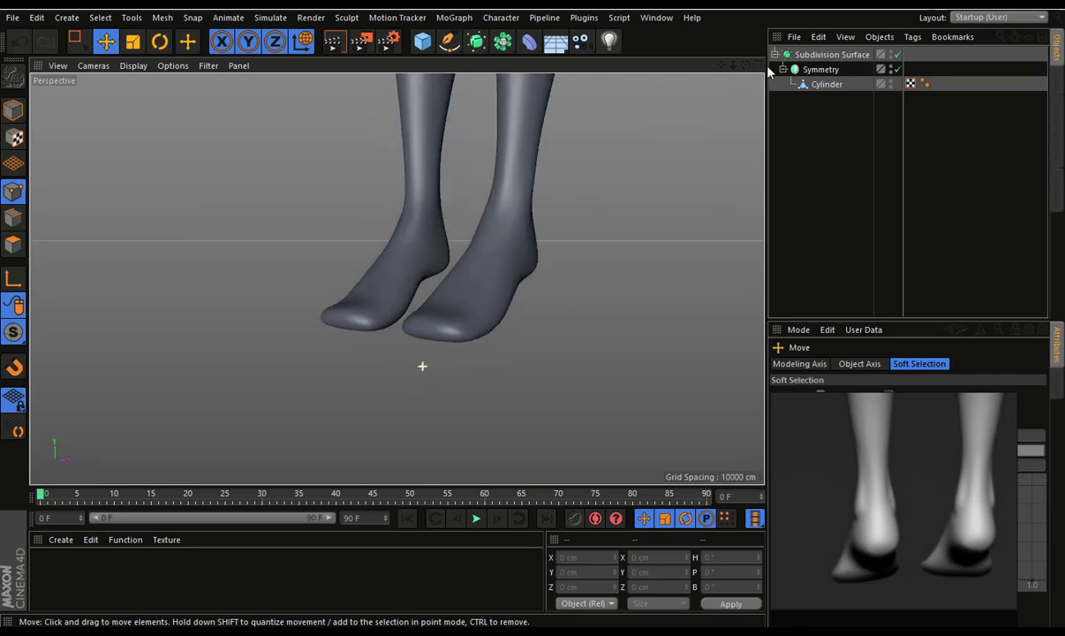
click(826, 84)
Select the edge loop around the foot in Edge mode, checking the mesh commands without running any
ctrl+click(22, 225)
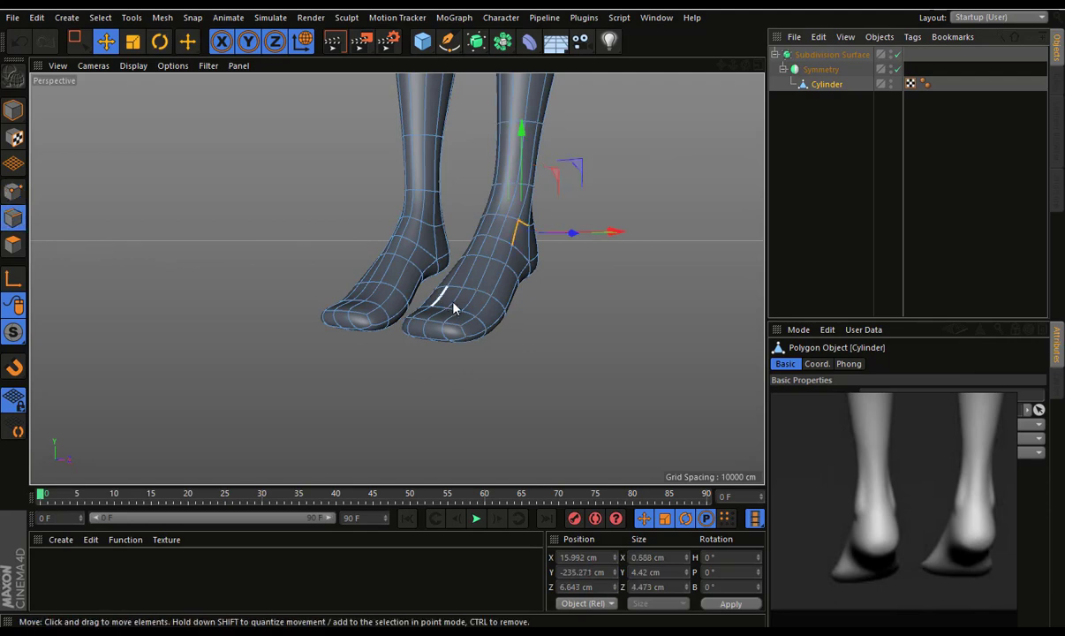
double_click(483, 298)
alt+drag(508, 336, 380, 341)
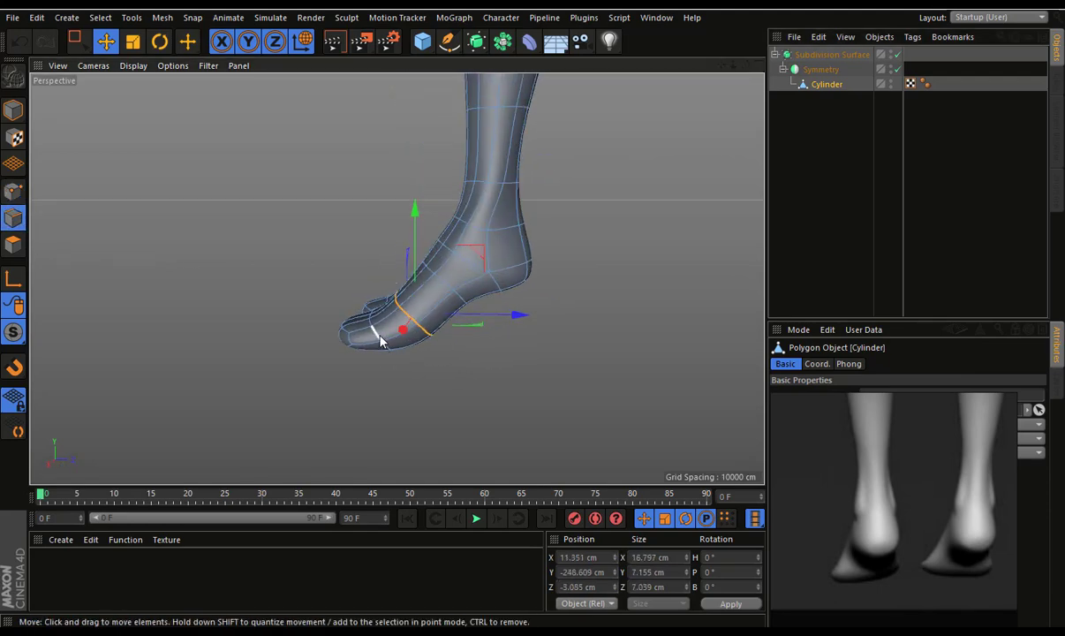
right_click(231, 311)
key(Escape)
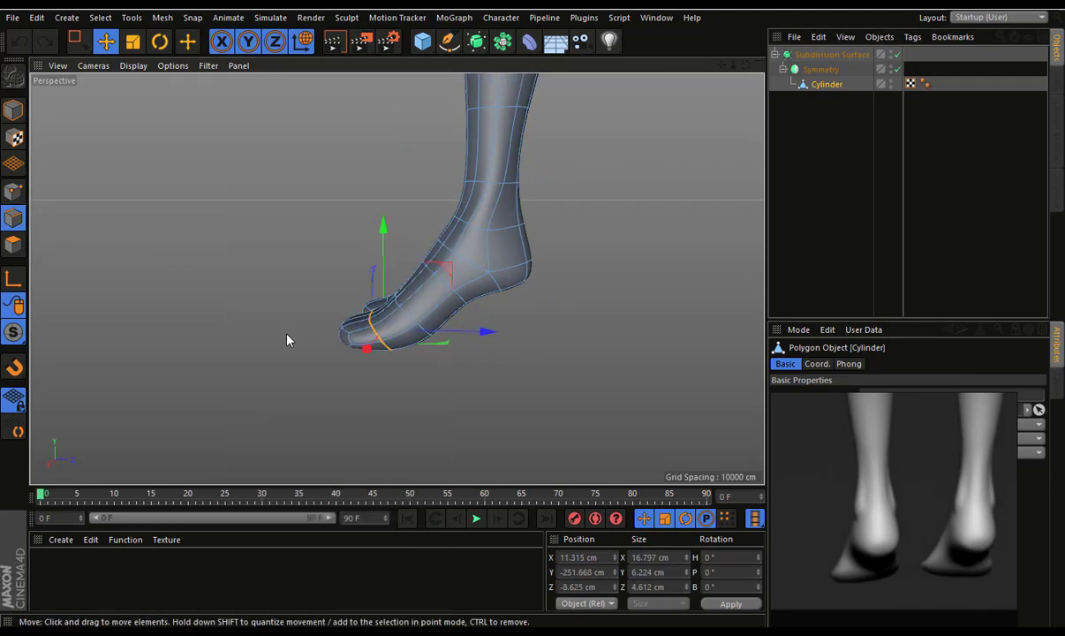
alt+drag(330, 347, 459, 386)
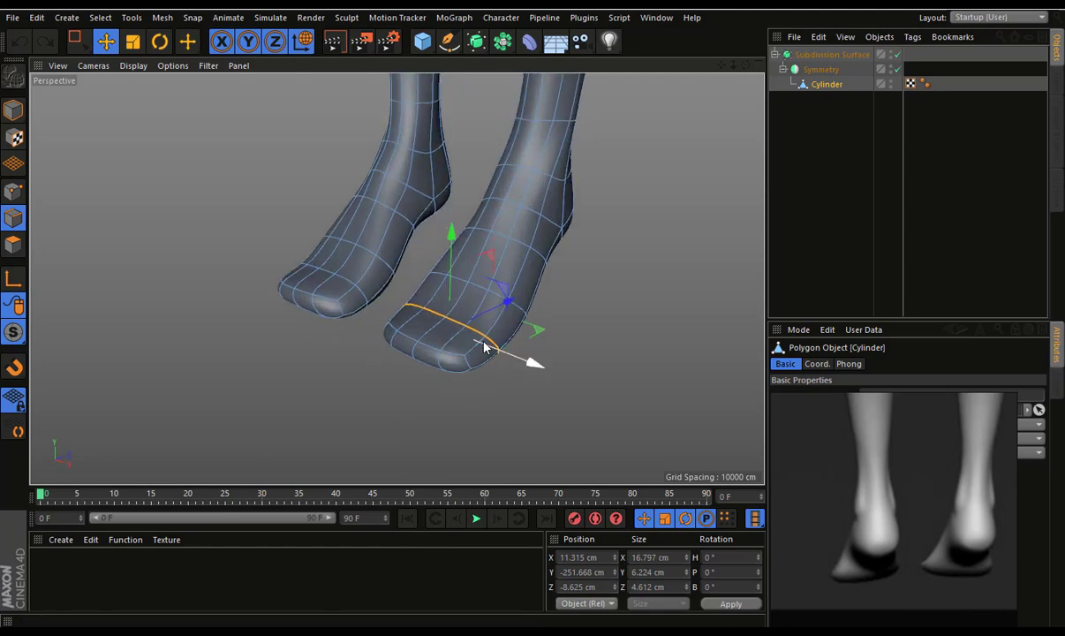
right_click(435, 339)
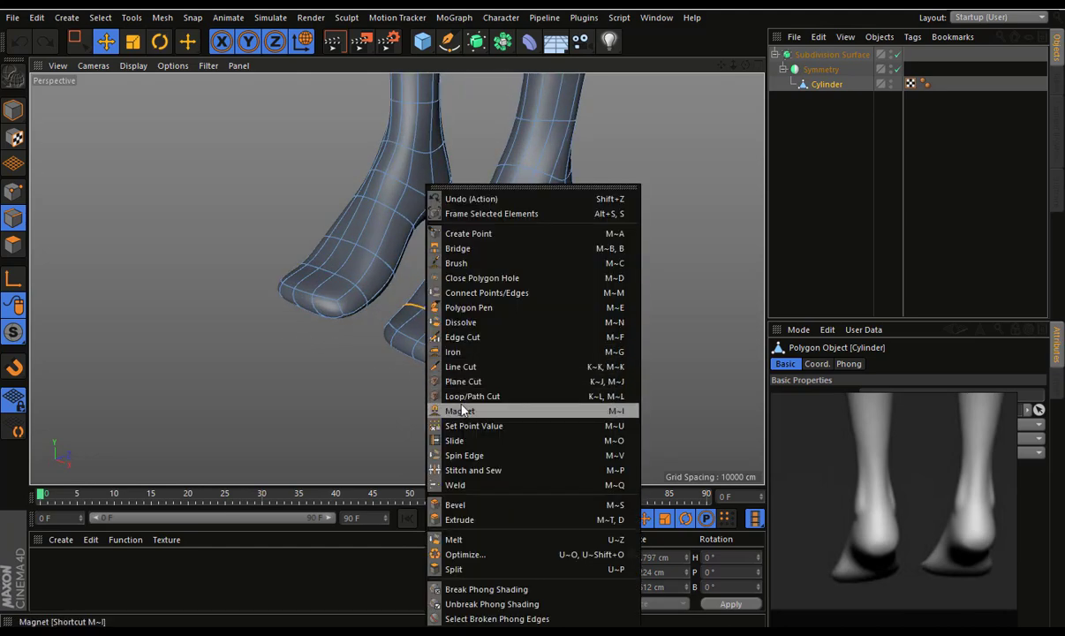
key(Escape)
click(439, 402)
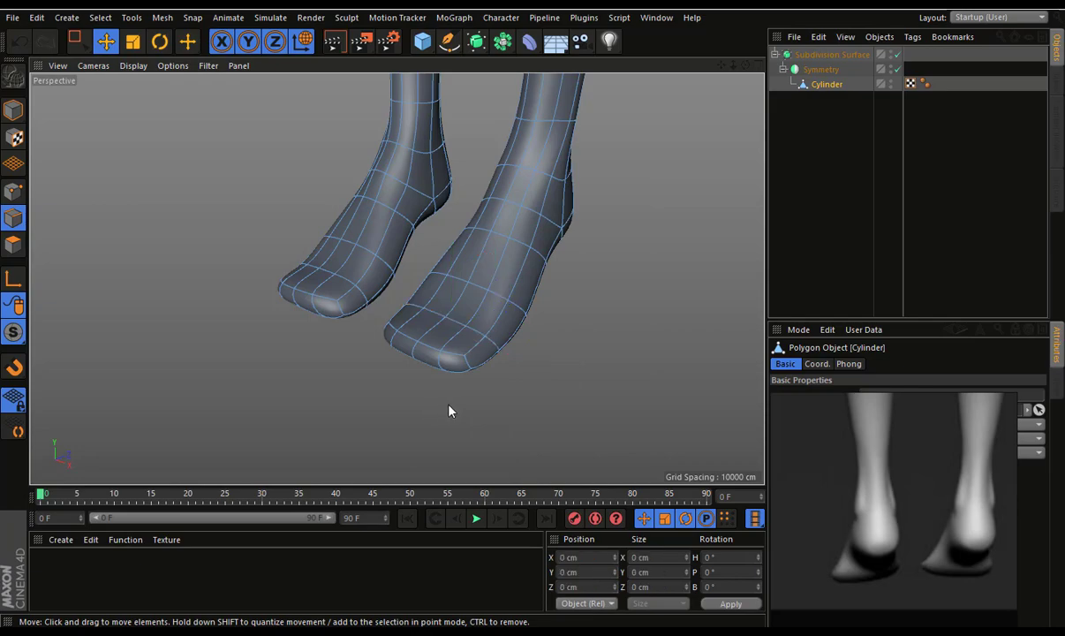
mouse_move(449, 409)
alt+mouse_down()
mouse_move(513, 111)
mouse_move(444, 286)
alt+mouse_up()
Reselect the foot edge loop and delete its polygons, then undo the deletion
click(472, 392)
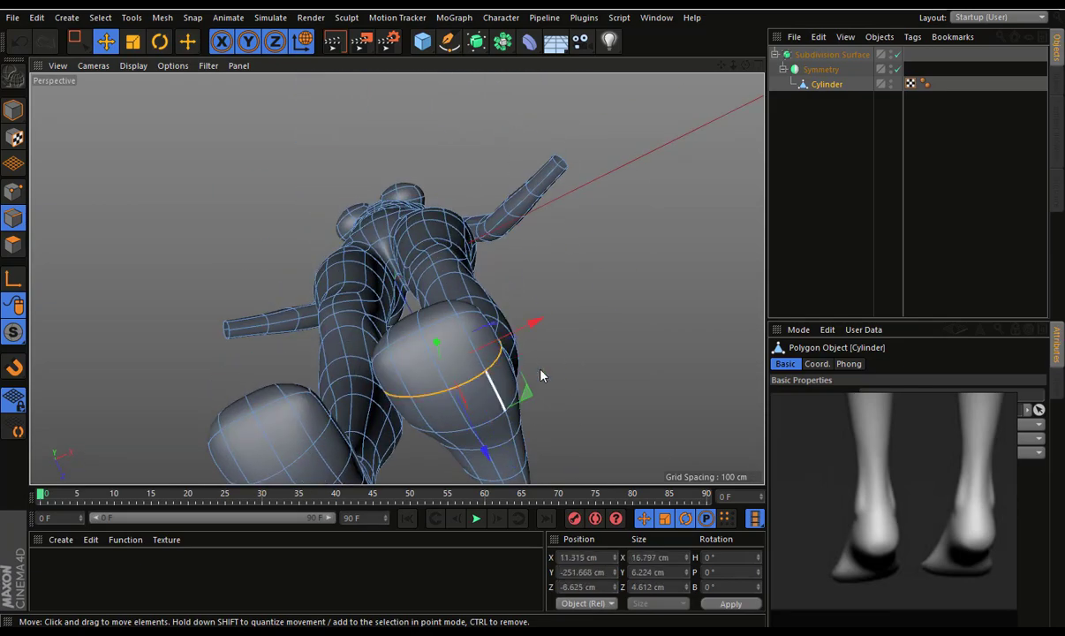
mouse_move(542, 373)
alt+mouse_down()
mouse_move(378, 352)
mouse_move(397, 278)
mouse_move(676, 188)
alt+mouse_up()
scroll(396, 278, up, 5)
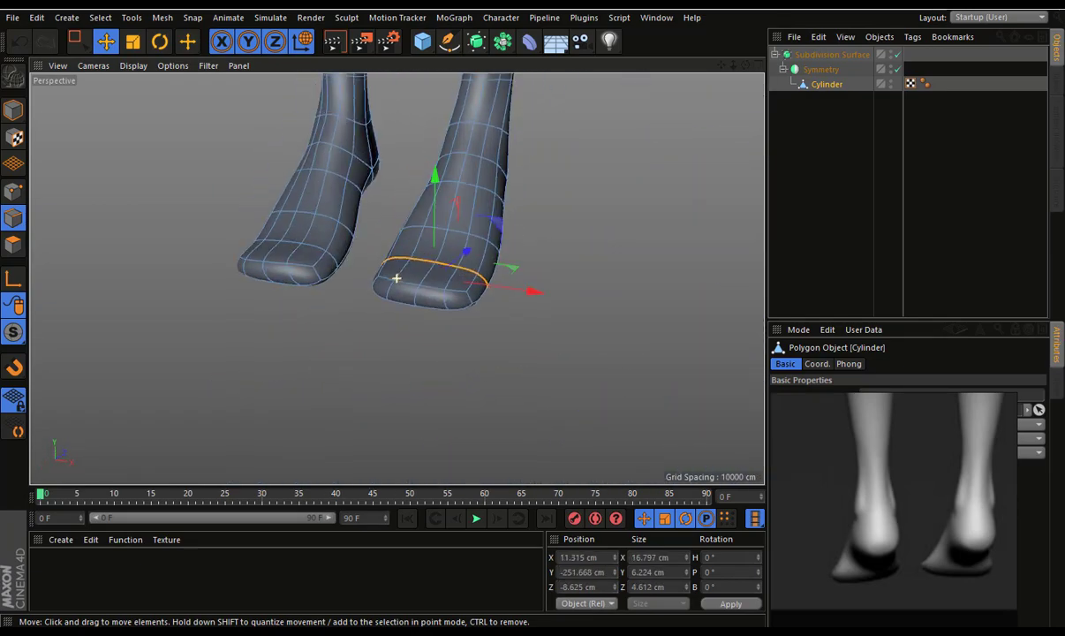
right_click(675, 188)
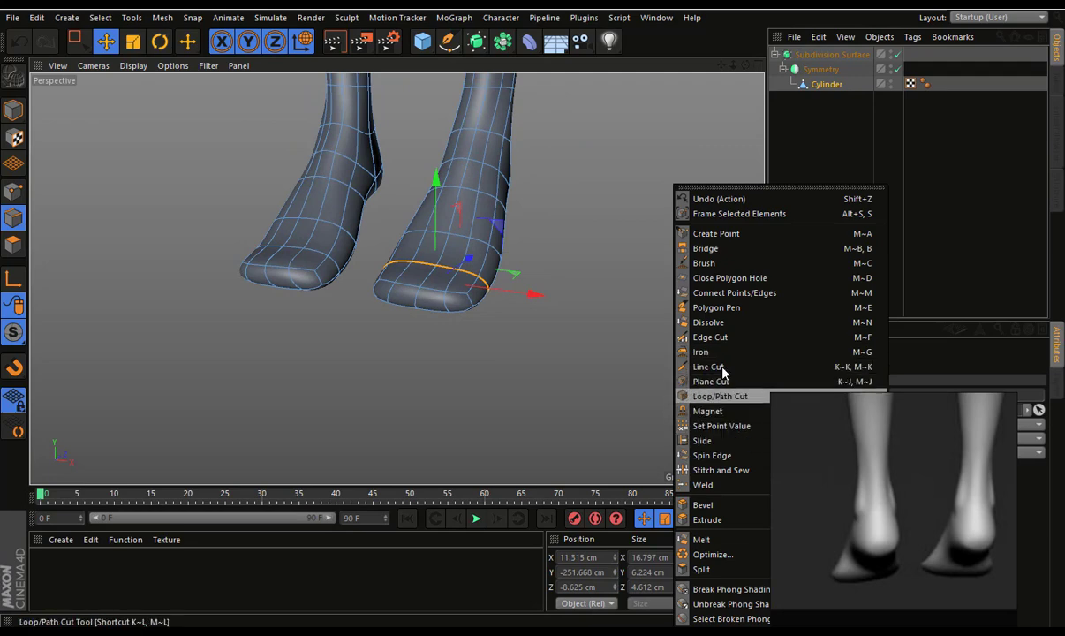
key(Escape)
key(Delete)
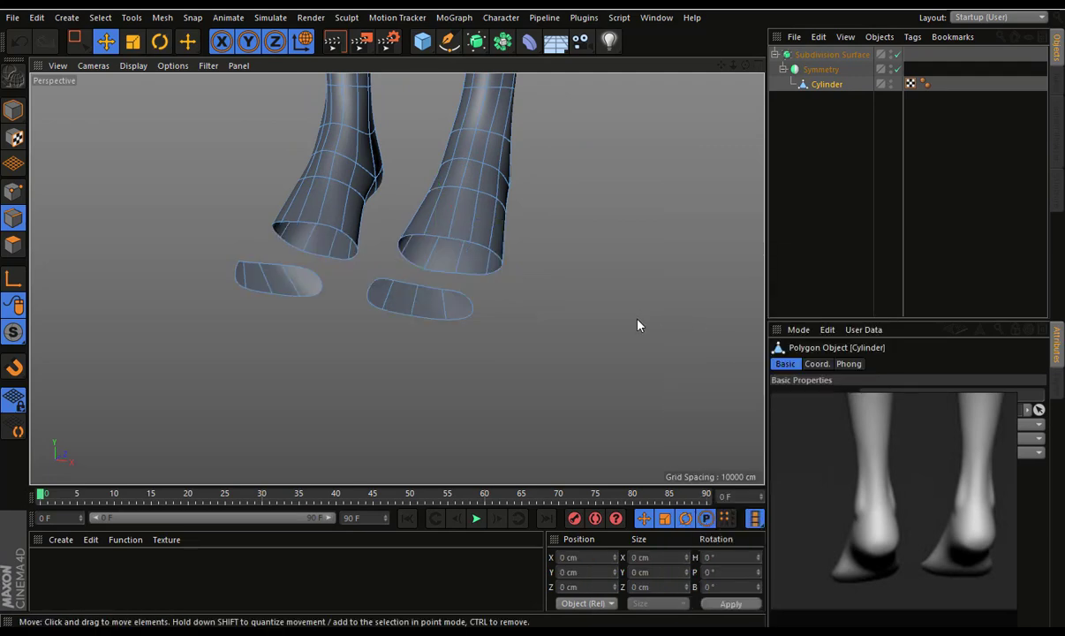
alt+drag(521, 322, 392, 356)
key(ctrl+z)
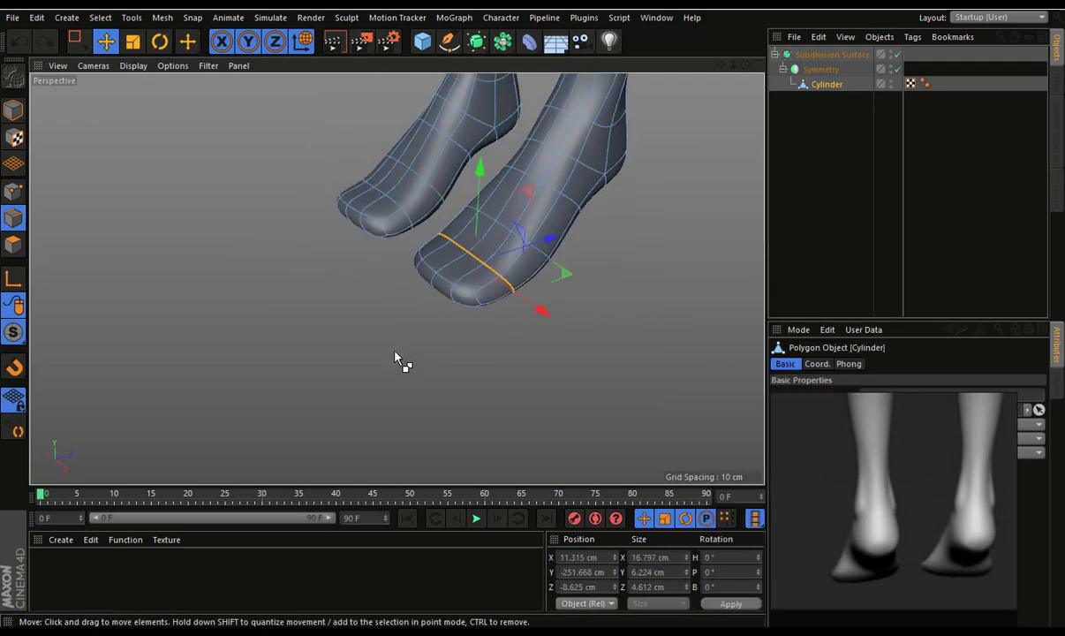
In Polygon mode, select the strip of sole polygons and move it slightly down
click(13, 245)
key(ctrl+a)
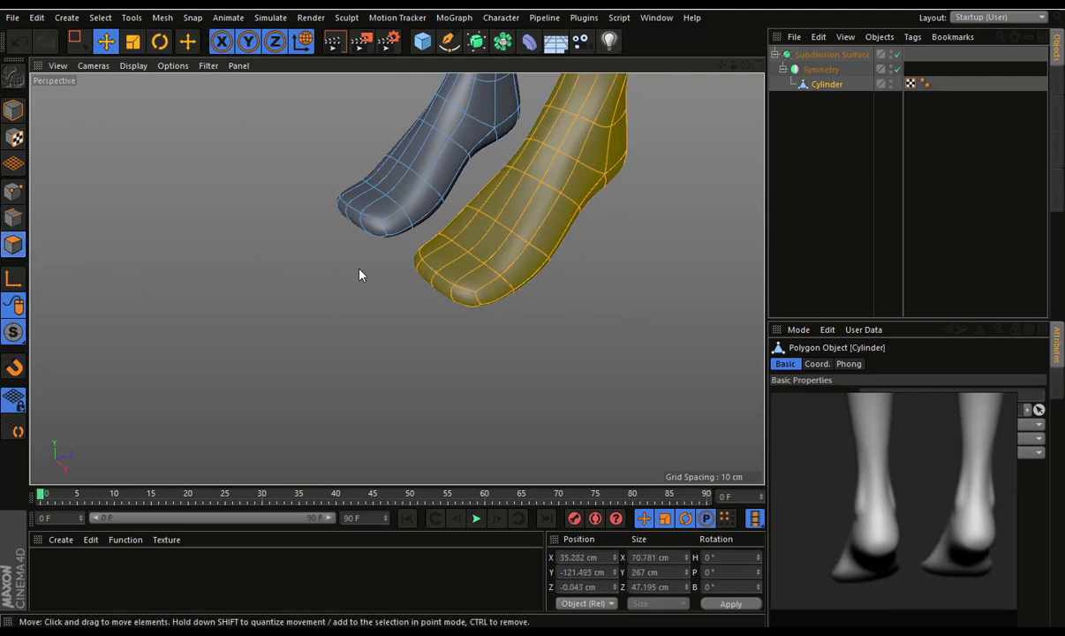
mouse_move(485, 279)
alt+mouse_down()
mouse_move(382, 162)
mouse_move(478, 268)
mouse_move(580, 268)
mouse_move(649, 289)
mouse_move(649, 311)
alt+mouse_up()
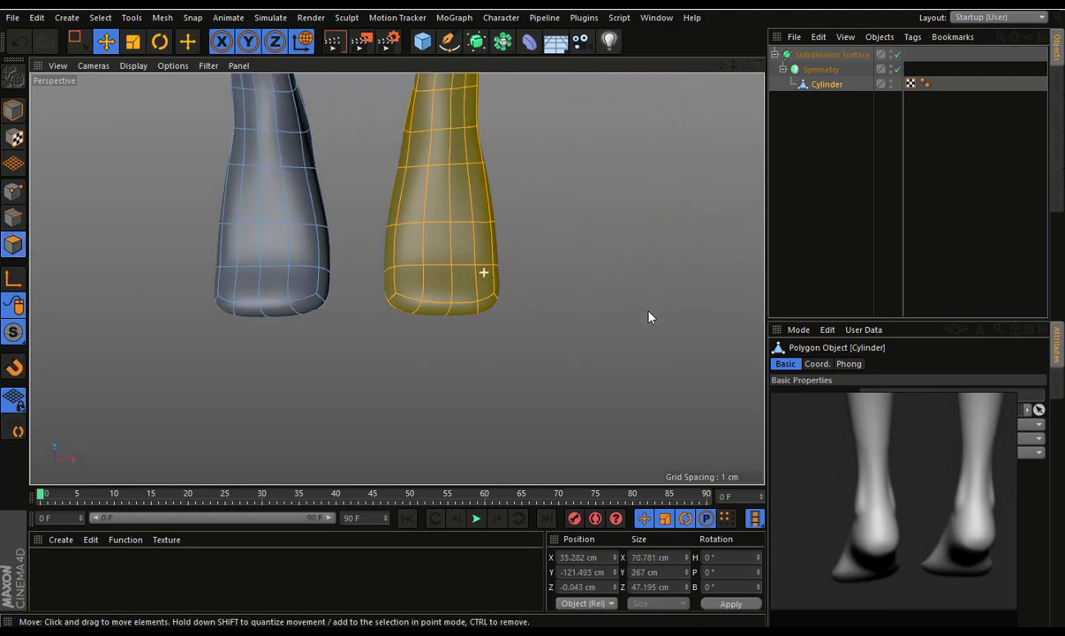
click(394, 300)
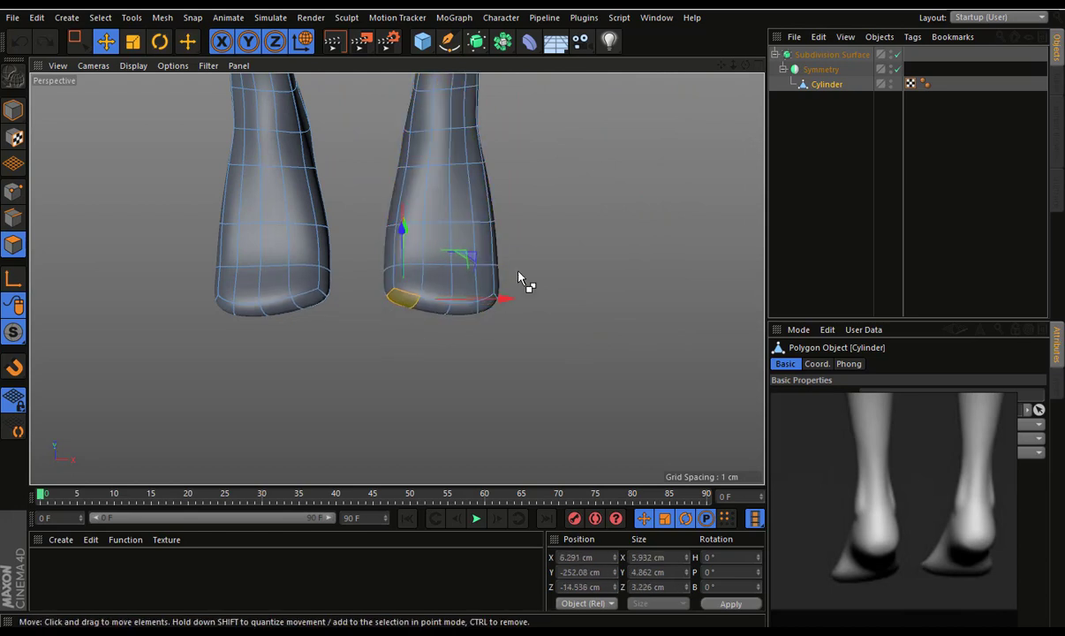
alt+drag(519, 277, 552, 257)
click(443, 311)
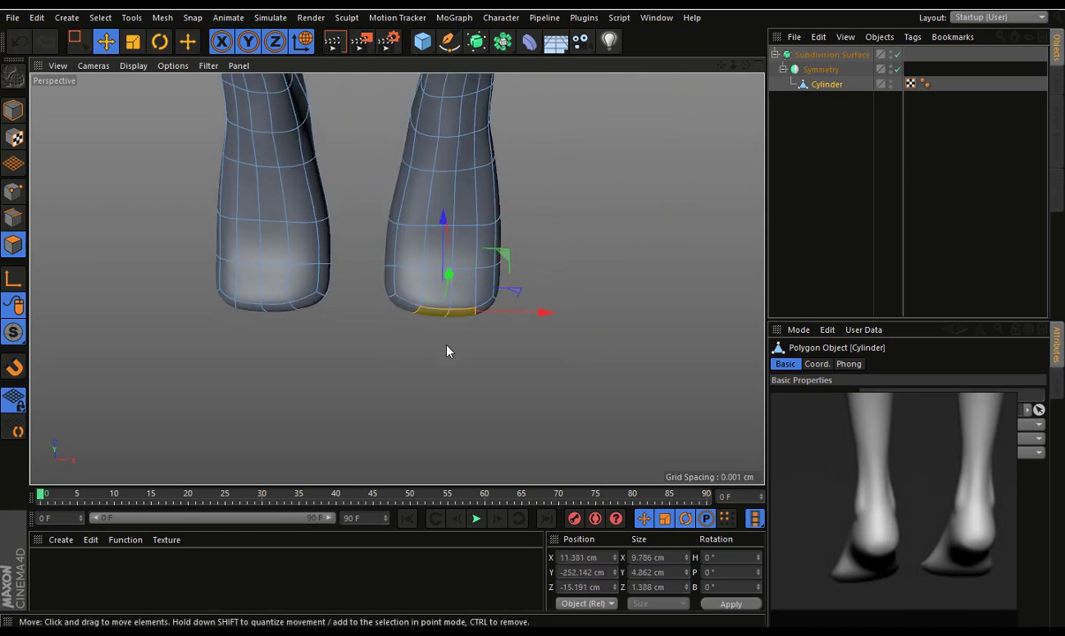
drag(447, 352, 447, 359)
Box-select the heel with Rectangle Selection and turn on Soft Selection for scaling
drag(76, 40, 128, 115)
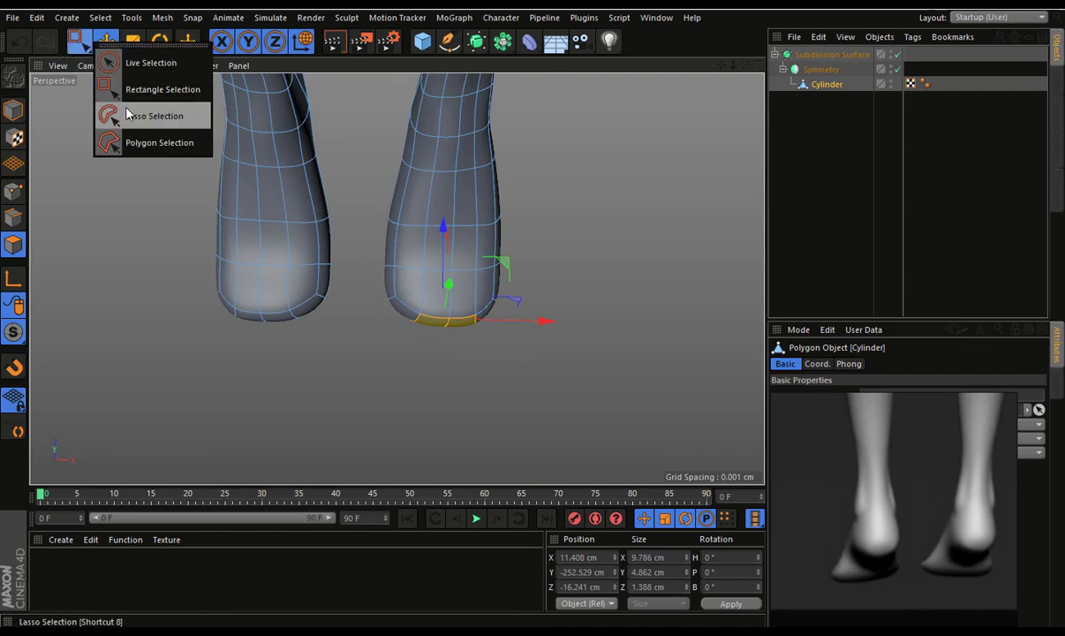
click(133, 89)
drag(526, 330, 540, 333)
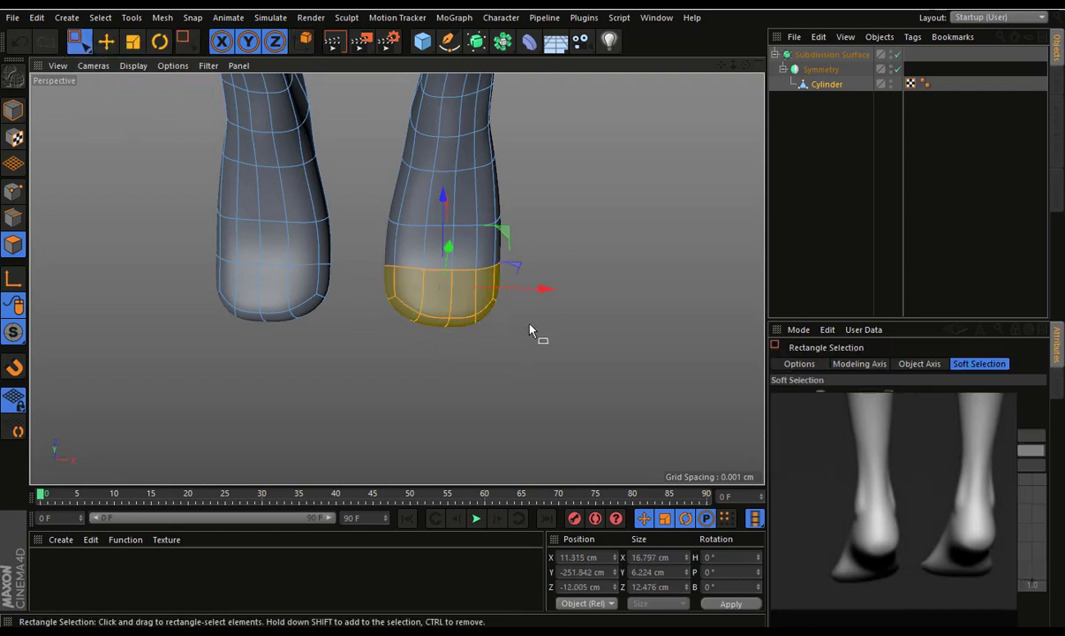
key(t)
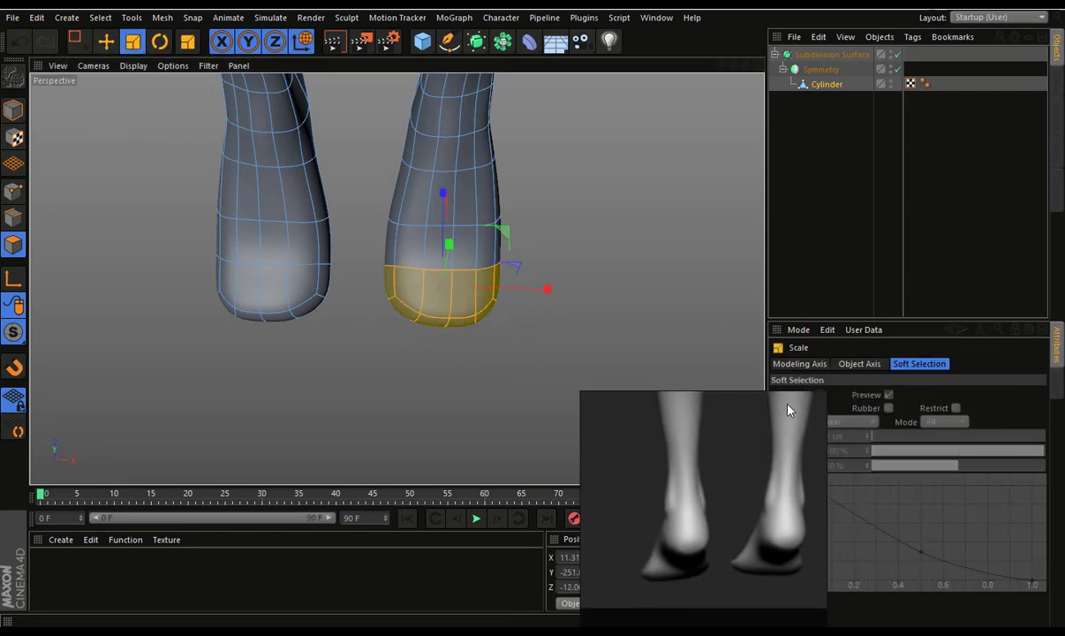
click(821, 395)
drag(533, 293, 540, 287)
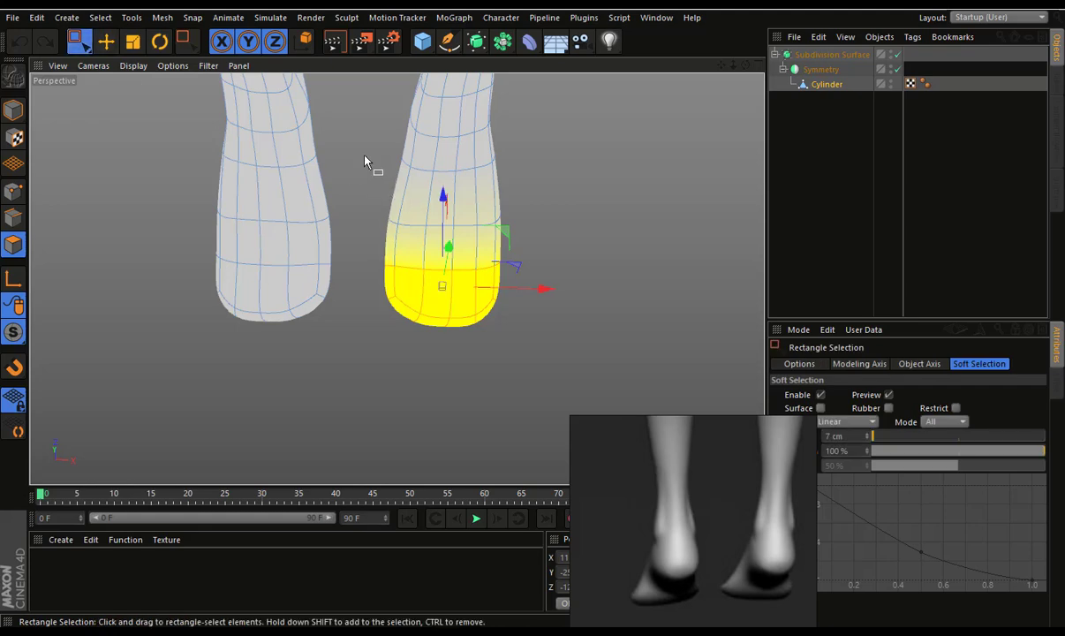
Select the lower-leg points above the heel and scale that soft-selected section slightly wider
drag(502, 224, 516, 238)
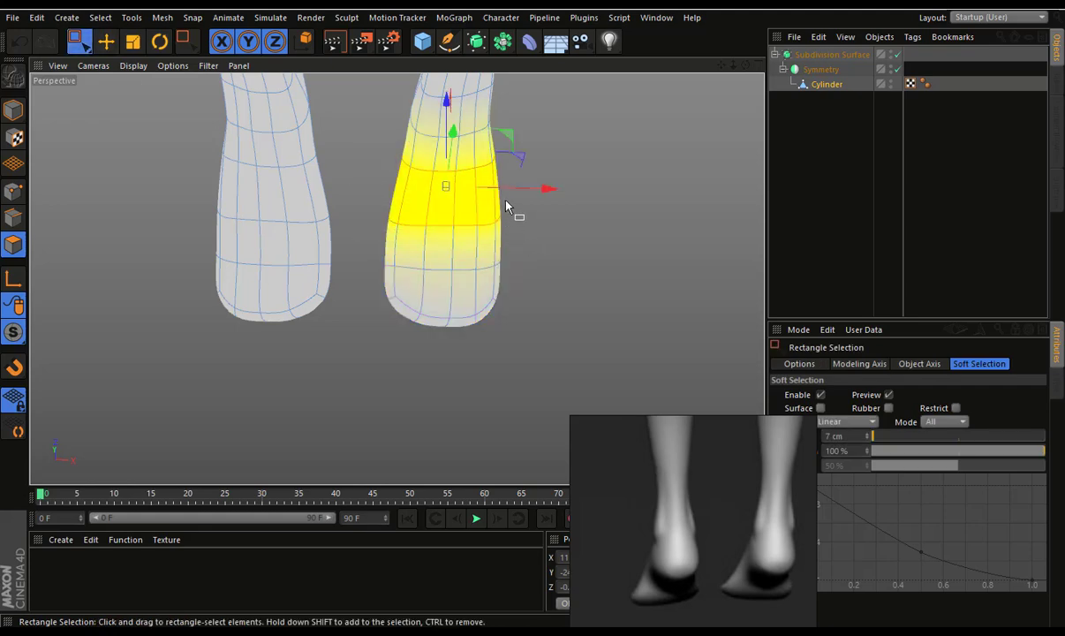
key(t)
drag(550, 188, 506, 235)
scroll(506, 236, down, 3)
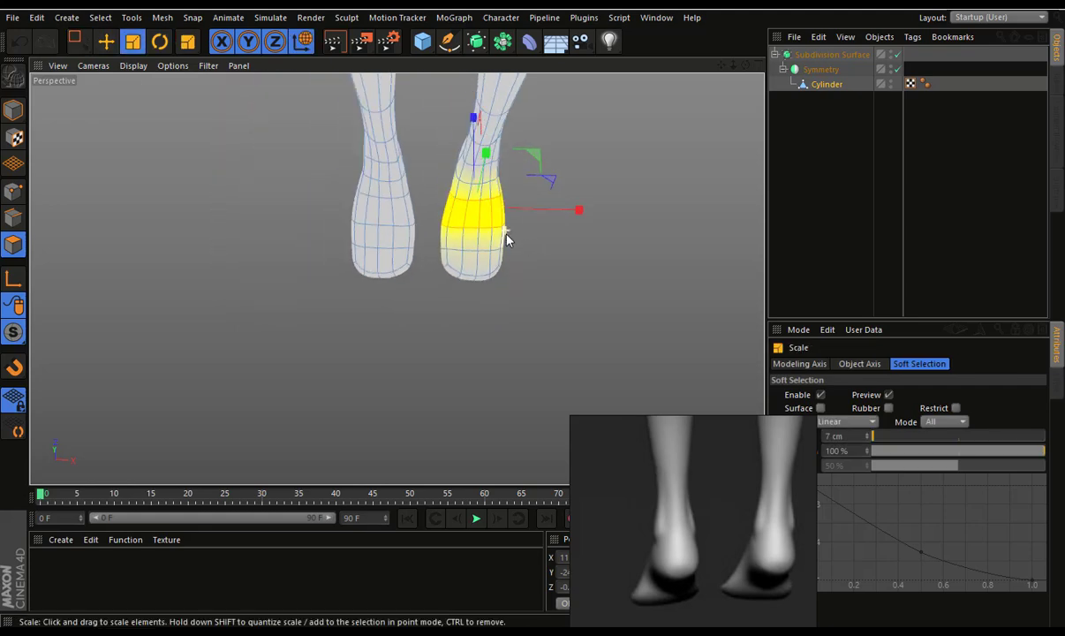
scroll(521, 261, down, 2)
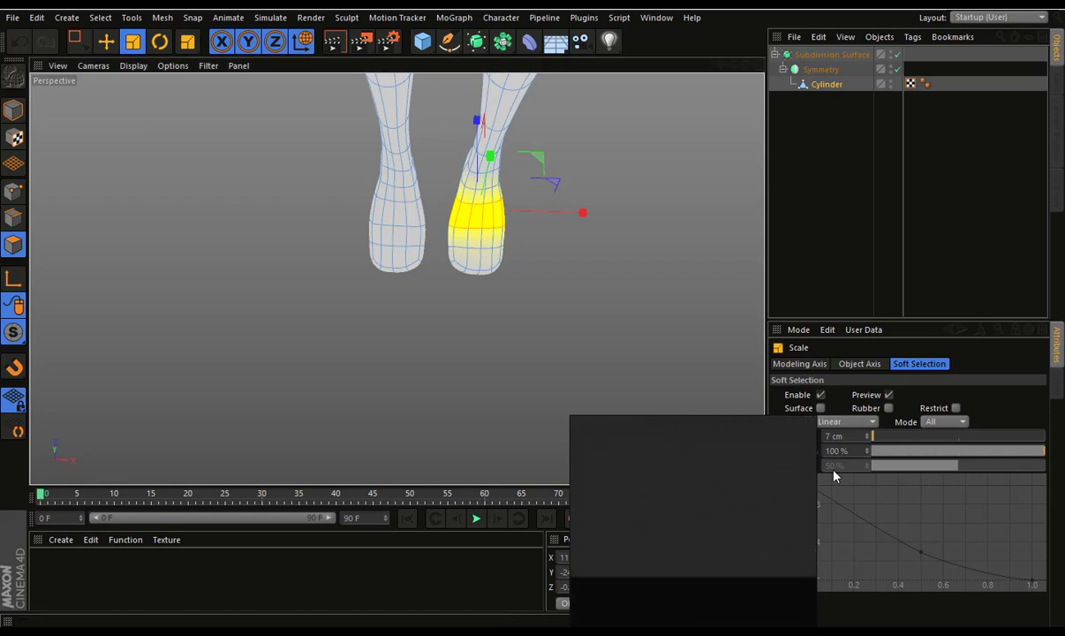
scroll(703, 482, down, 5)
scroll(704, 481, up, 5)
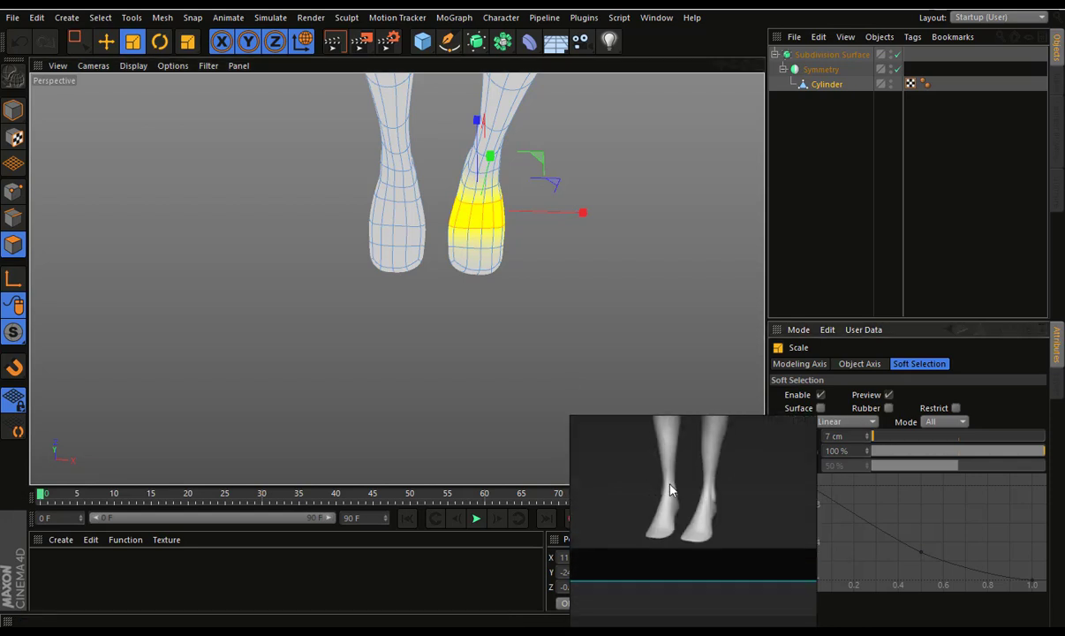
alt+drag(559, 280, 563, 240)
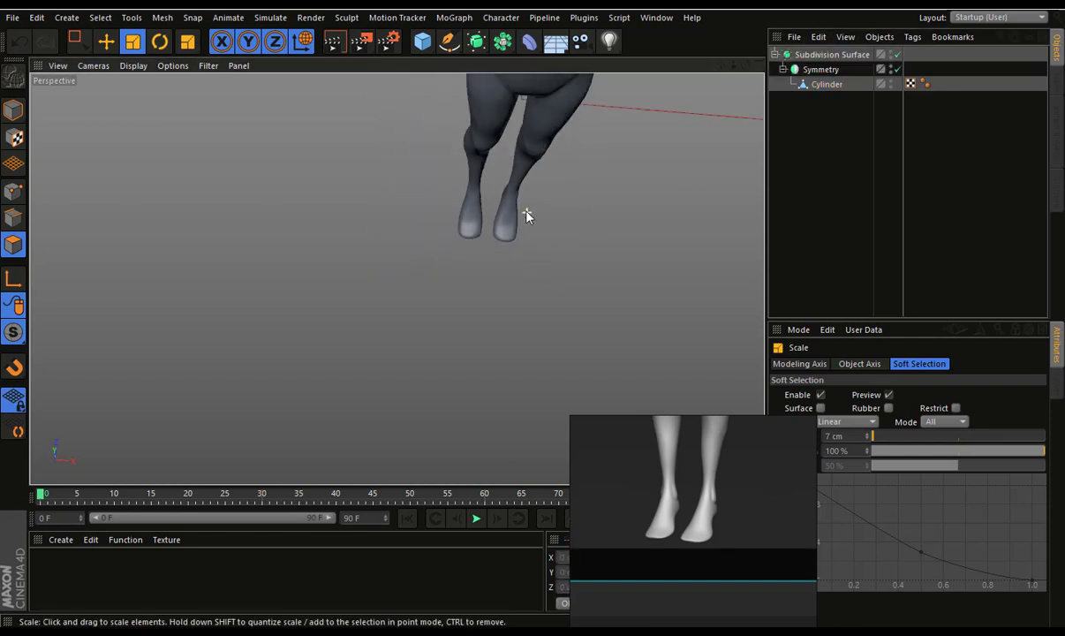
Orbit around the smoothed figure to review it from three-quarter and rear views
scroll(523, 217, down, 8)
mouse_move(433, 191)
alt+mouse_down()
mouse_move(456, 173)
mouse_move(461, 127)
mouse_move(537, 123)
mouse_move(428, 125)
mouse_move(362, 96)
alt+mouse_up()
scroll(369, 117, up, 3)
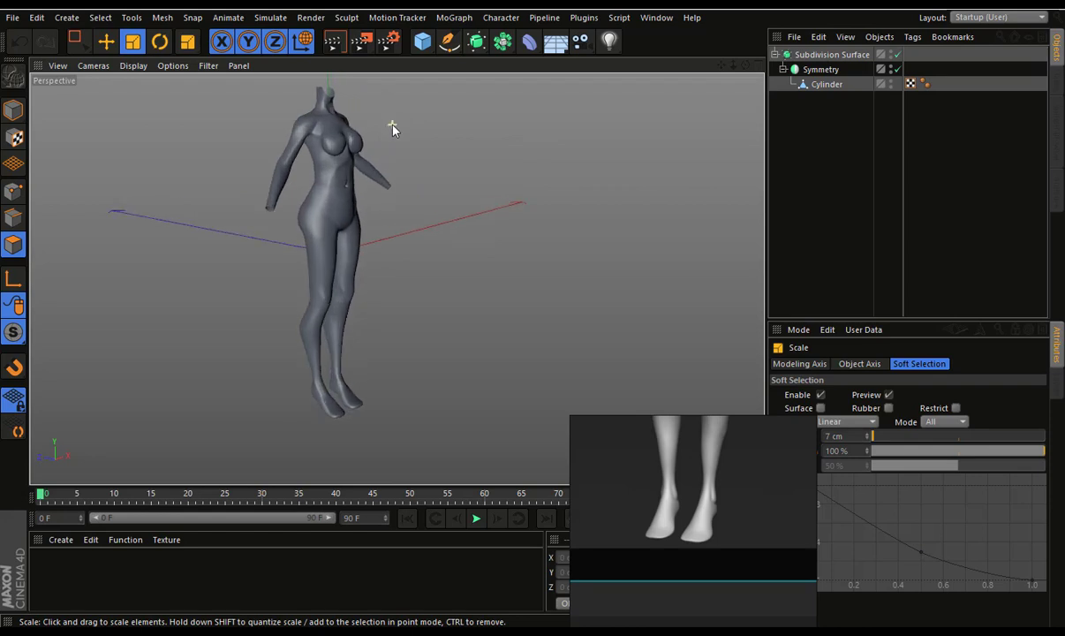
mouse_move(423, 196)
alt+mouse_down()
mouse_move(550, 174)
mouse_move(661, 186)
alt+mouse_up()
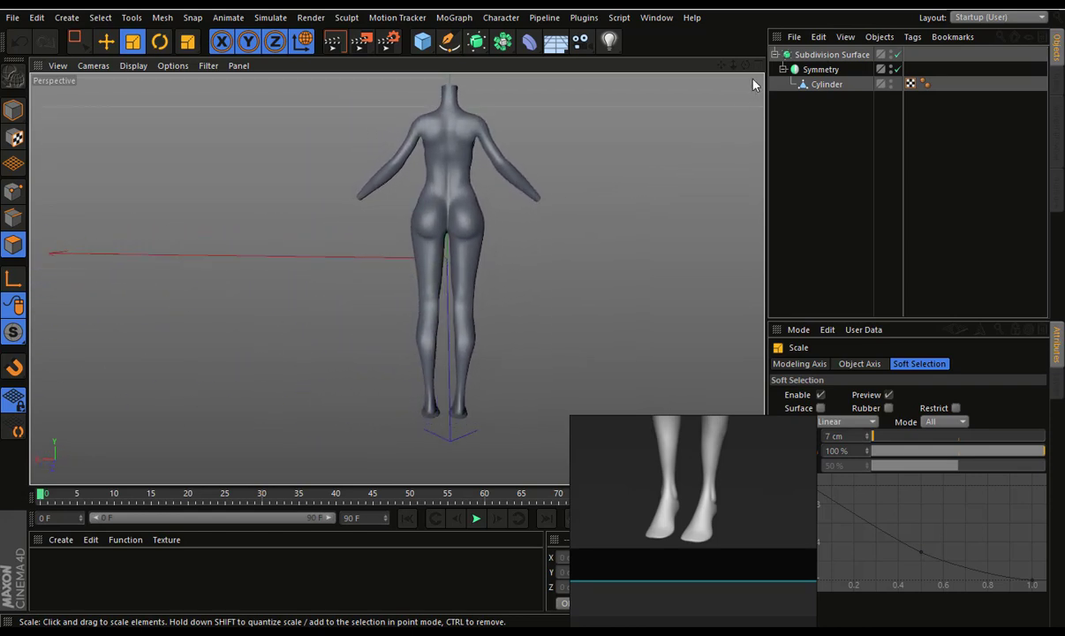
With Cylinder selected and the Move tool active, uncheck Soft Selection's Enable option
click(814, 84)
click(106, 41)
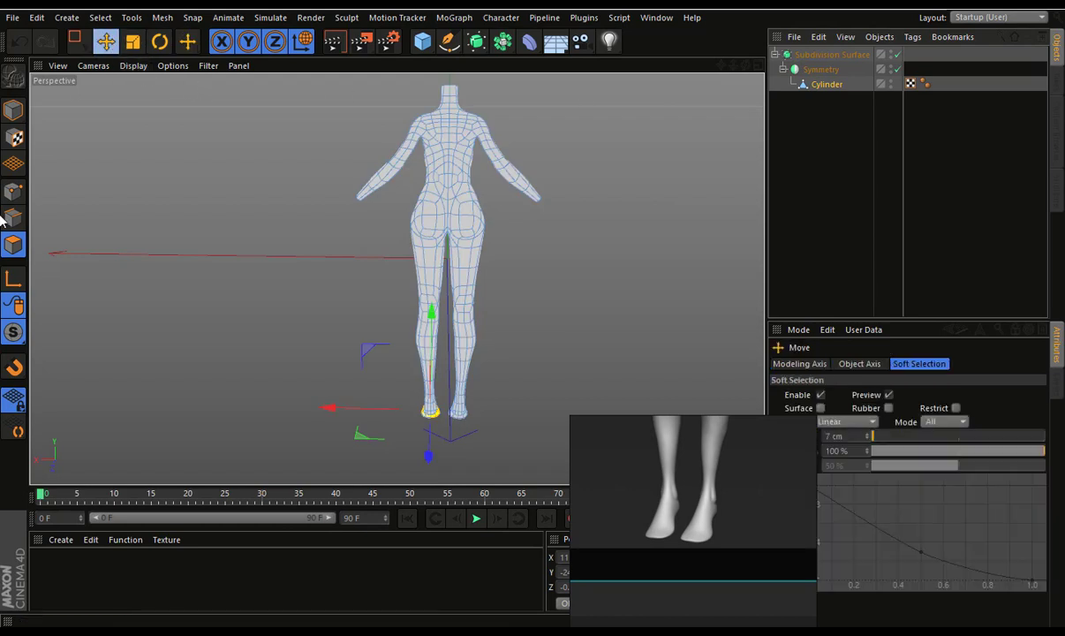
alt+right_drag(64, 221, 487, 152)
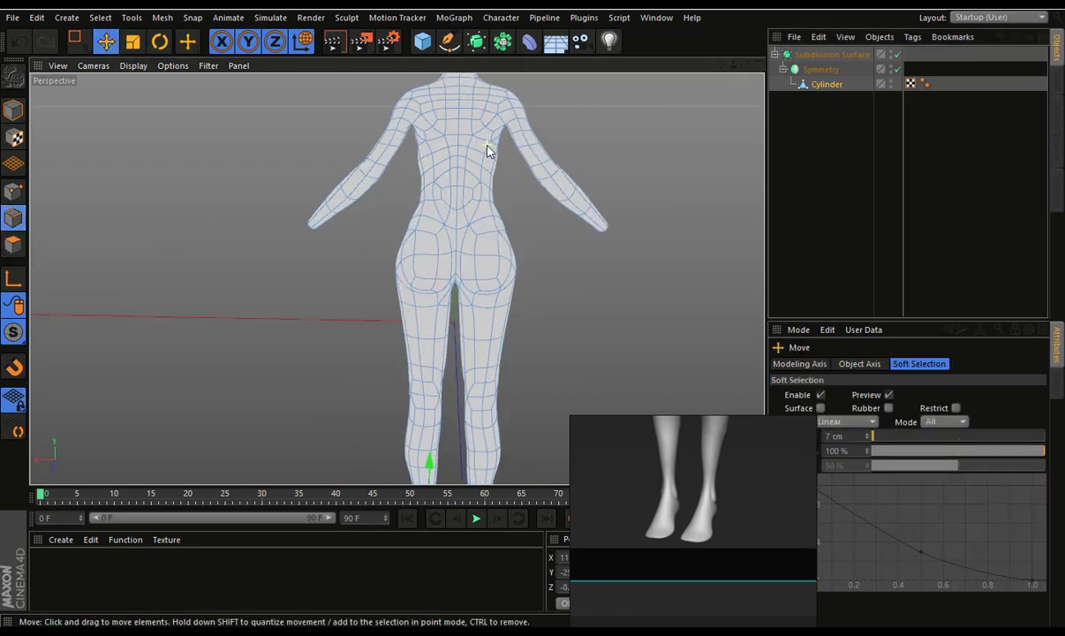
click(777, 186)
click(821, 394)
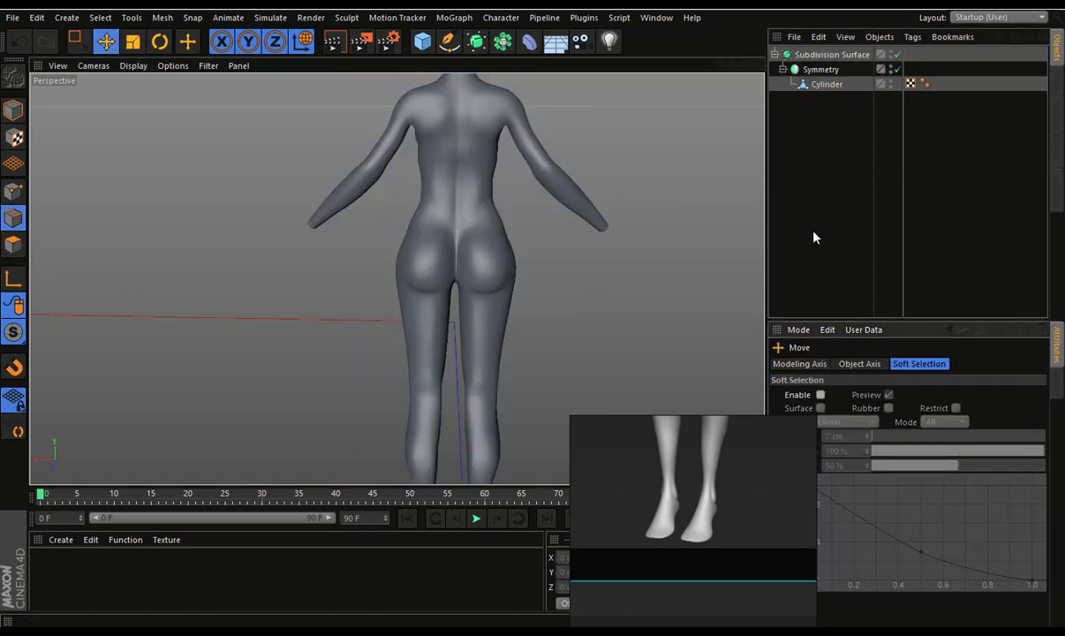
scroll(468, 161, up, 2)
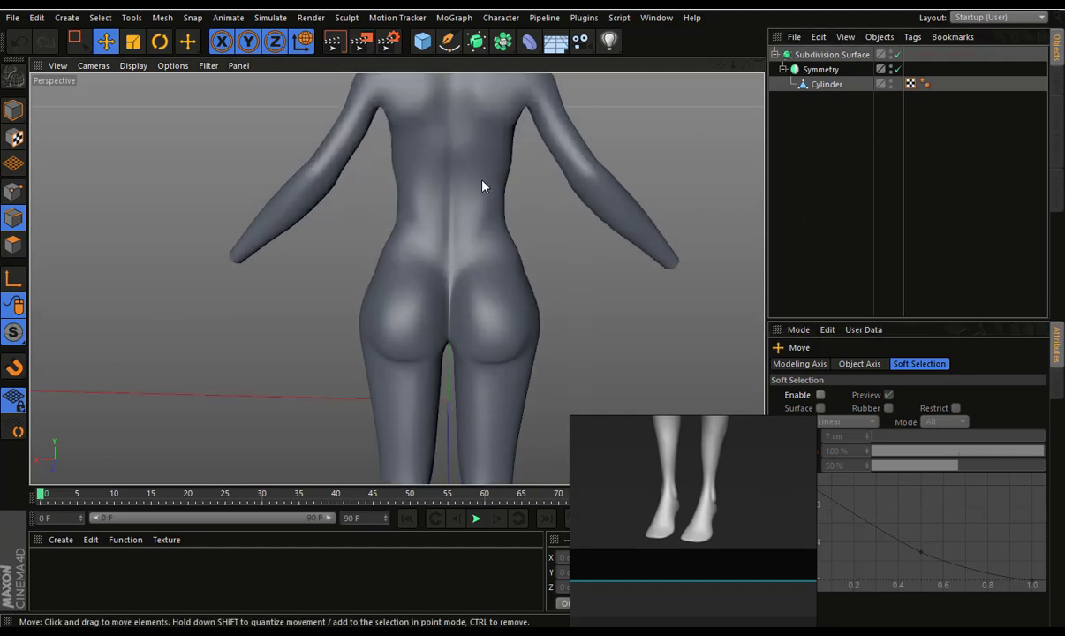
click(826, 84)
mouse_move(506, 206)
alt+mouse_down()
mouse_move(525, 137)
mouse_move(513, 123)
mouse_move(477, 148)
mouse_move(181, 159)
mouse_move(157, 143)
alt+mouse_up()
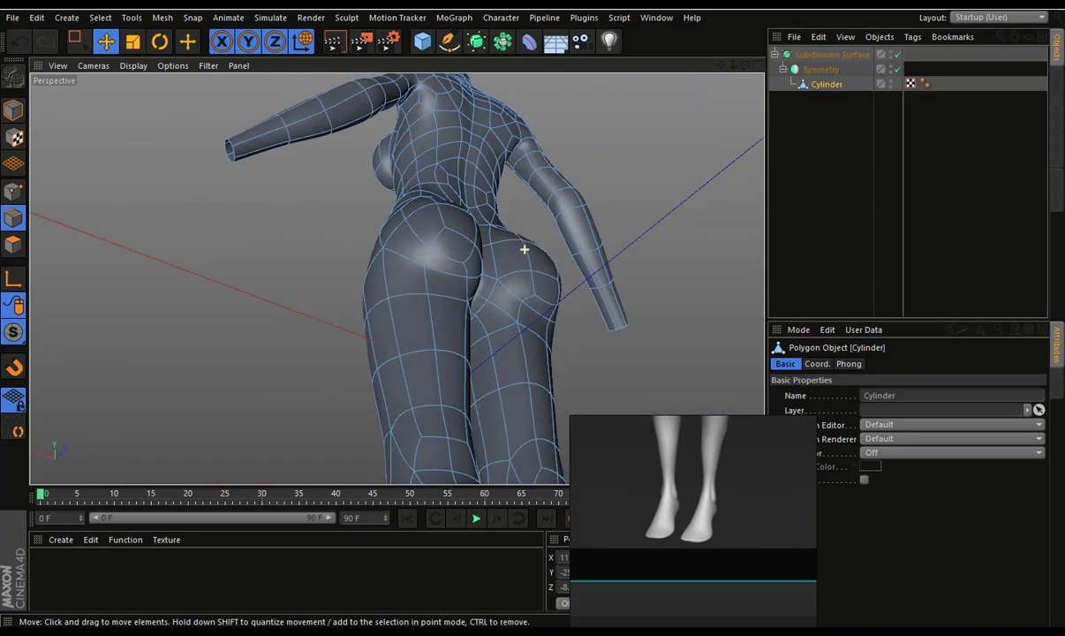
Orbit down to a low close view of the buttocks' central vertex
alt+drag(524, 250, 598, 268)
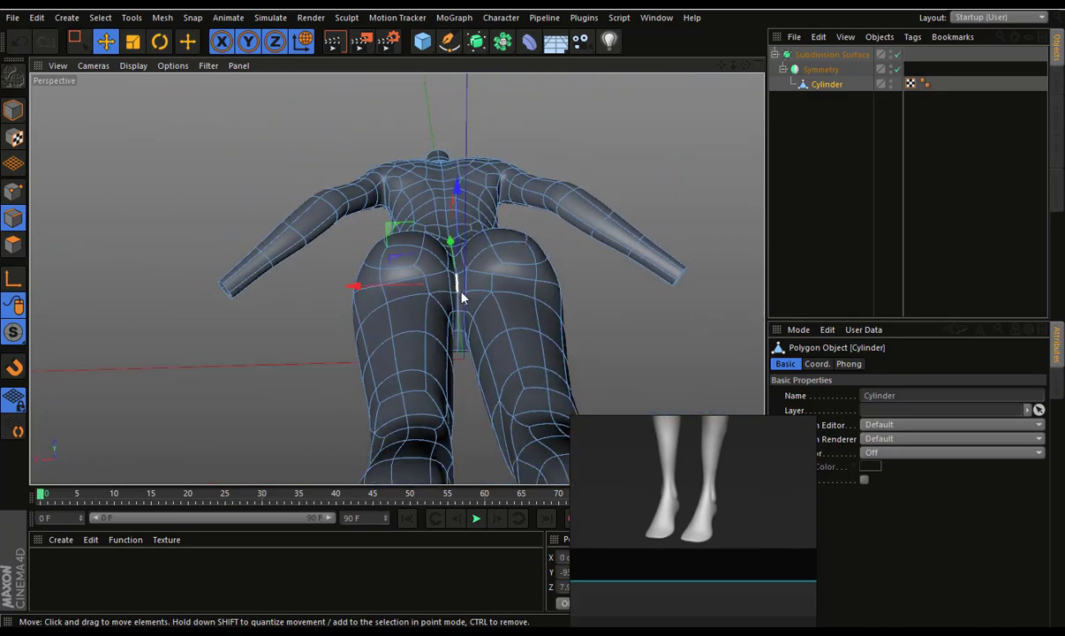
mouse_move(460, 297)
alt+mouse_down()
mouse_move(451, 281)
mouse_move(406, 274)
alt+mouse_up()
mouse_move(148, 218)
alt+mouse_down()
mouse_move(408, 293)
mouse_move(477, 225)
mouse_move(519, 382)
alt+mouse_up()
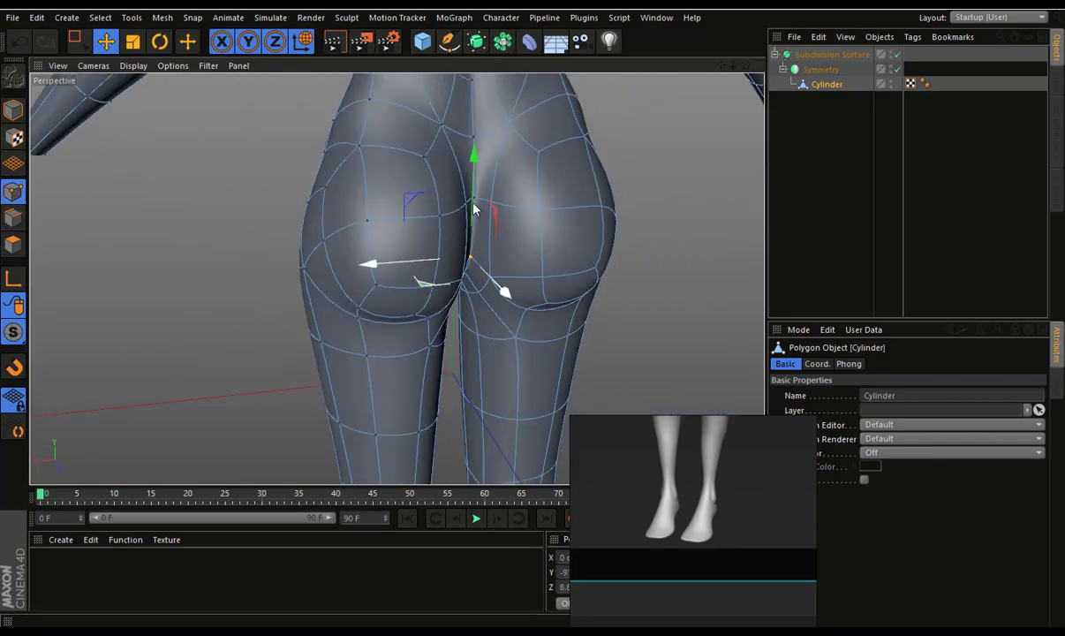
mouse_move(454, 181)
alt+mouse_down()
mouse_move(410, 216)
mouse_move(483, 196)
mouse_move(494, 226)
mouse_move(549, 251)
mouse_move(492, 209)
alt+mouse_up()
mouse_move(491, 209)
alt+right_down()
mouse_move(484, 158)
mouse_move(481, 257)
mouse_move(459, 318)
alt+right_up()
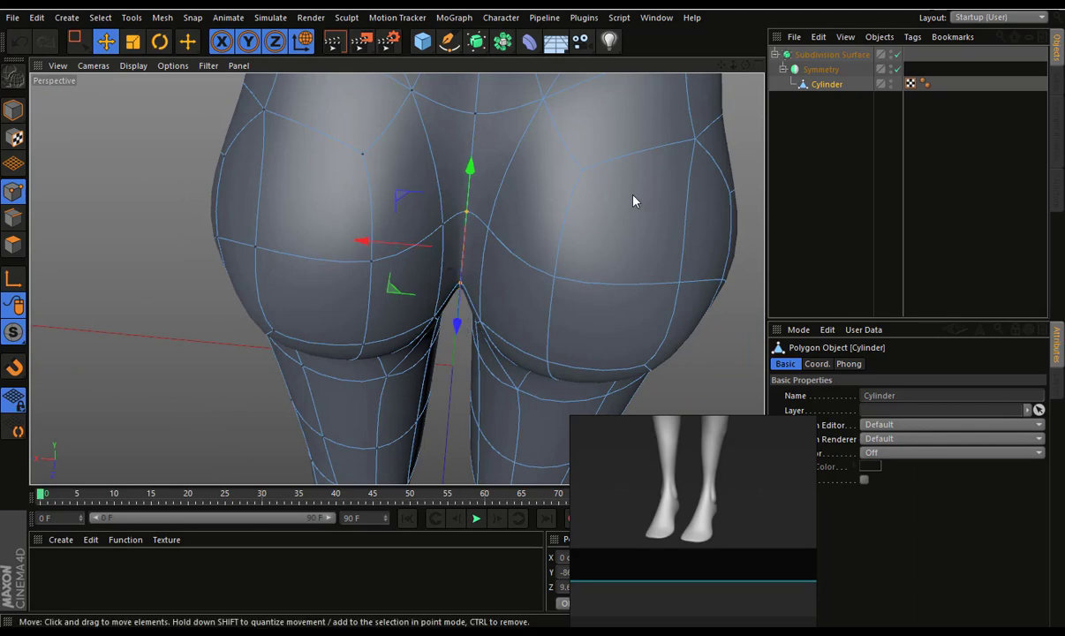
Pull Cylinder out of Symmetry and Subdivision Surface and nudge crease points about 0.179 cm
drag(828, 100, 828, 104)
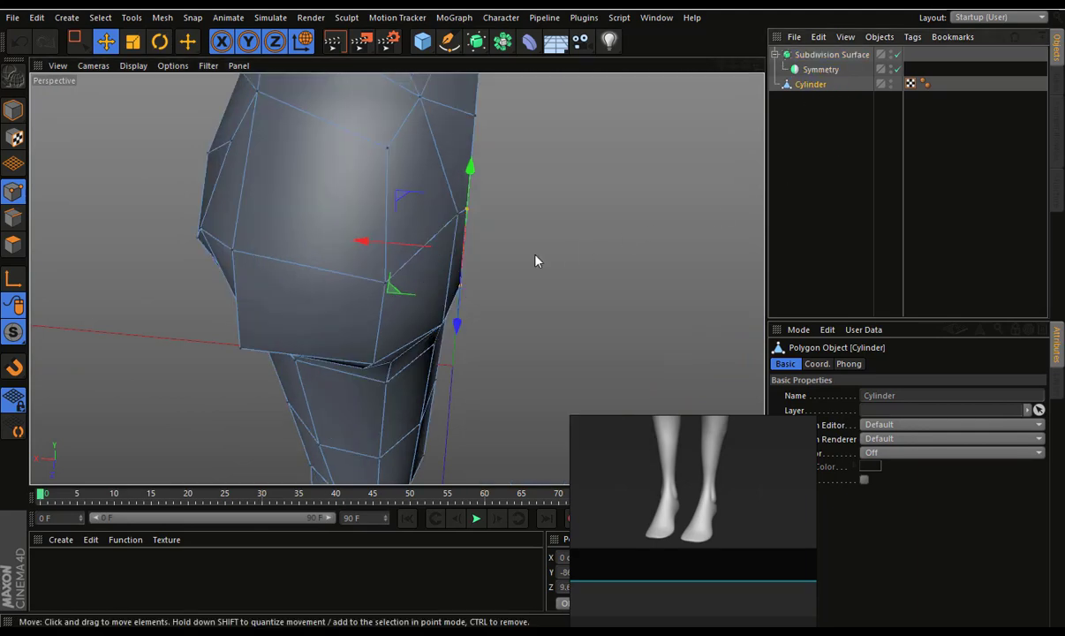
drag(456, 218, 444, 336)
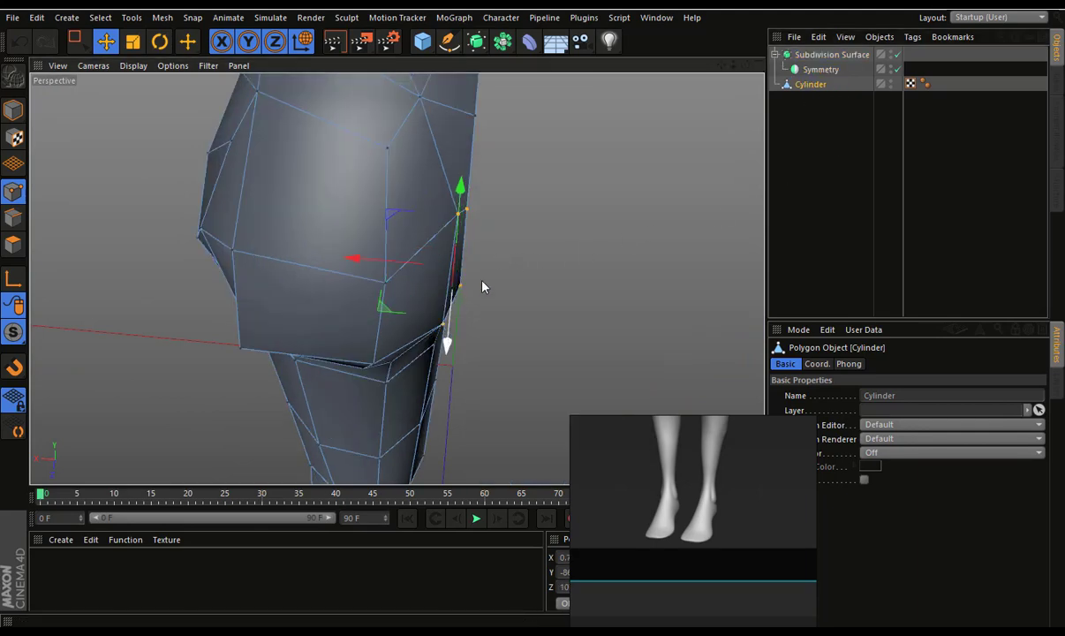
mouse_move(483, 287)
alt+mouse_down()
mouse_move(388, 250)
mouse_move(390, 303)
alt+mouse_up()
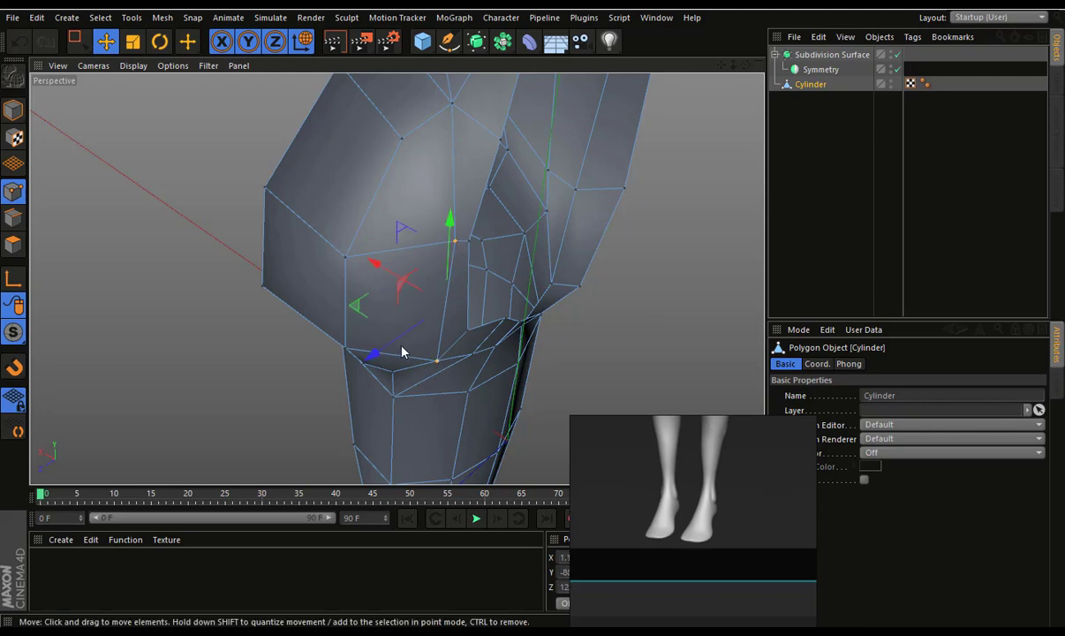
drag(393, 345, 395, 342)
drag(448, 249, 408, 271)
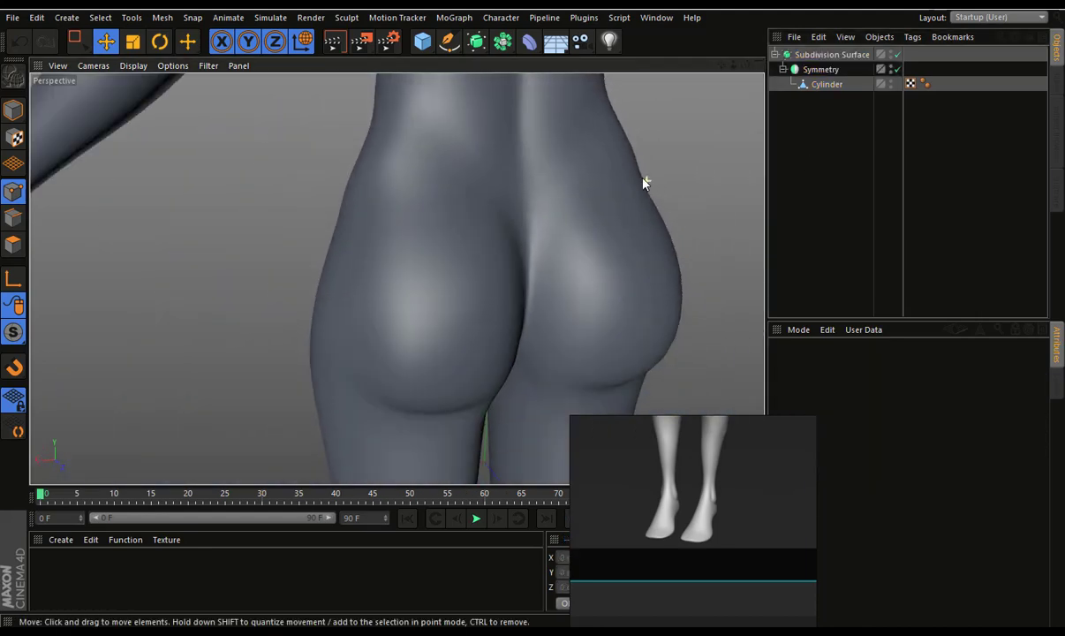
Zoom out to the whole body and switch the viewport to Gouraud Shading (Lines)
scroll(640, 172, down, 3)
scroll(637, 145, down, 3)
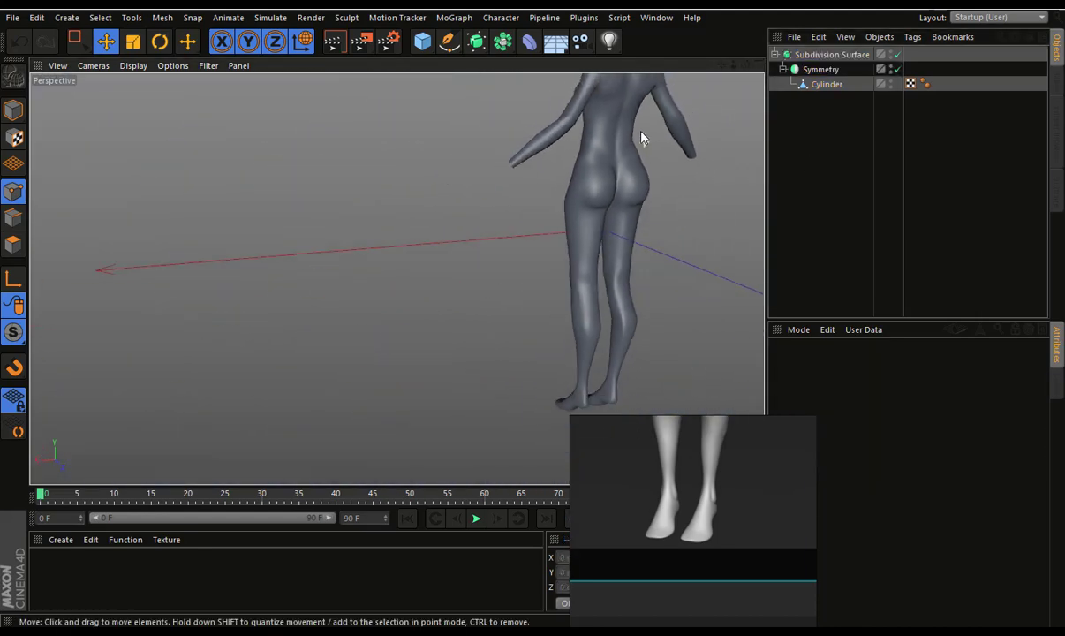
scroll(622, 190, down, 2)
scroll(446, 238, down, 1)
mouse_move(446, 239)
alt+mouse_down()
mouse_move(706, 207)
mouse_move(538, 224)
alt+mouse_up()
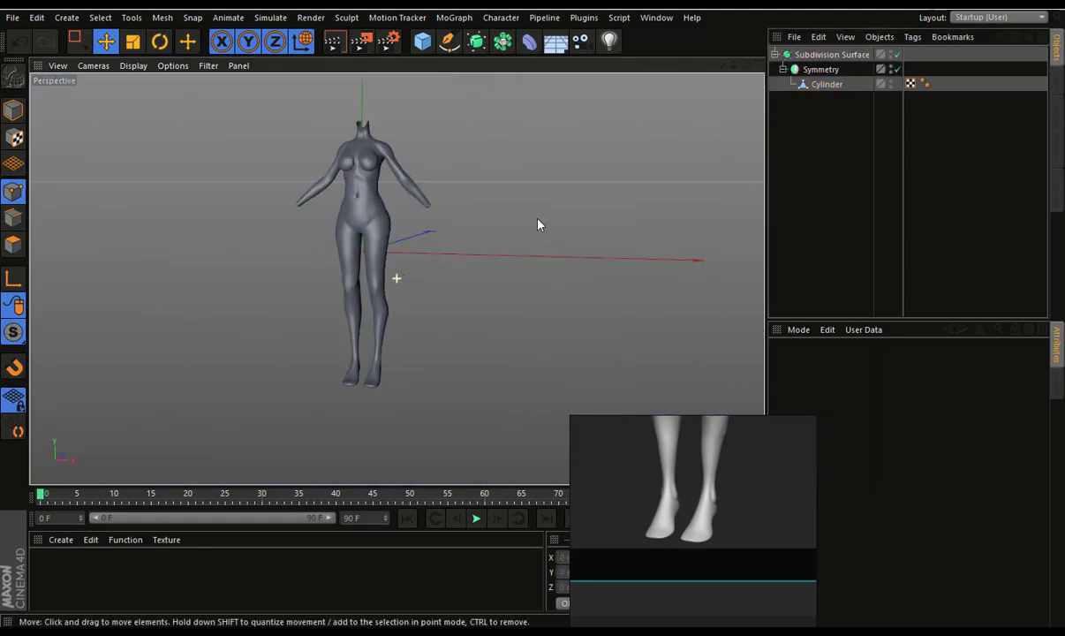
click(134, 65)
click(140, 103)
scroll(344, 205, up, 2)
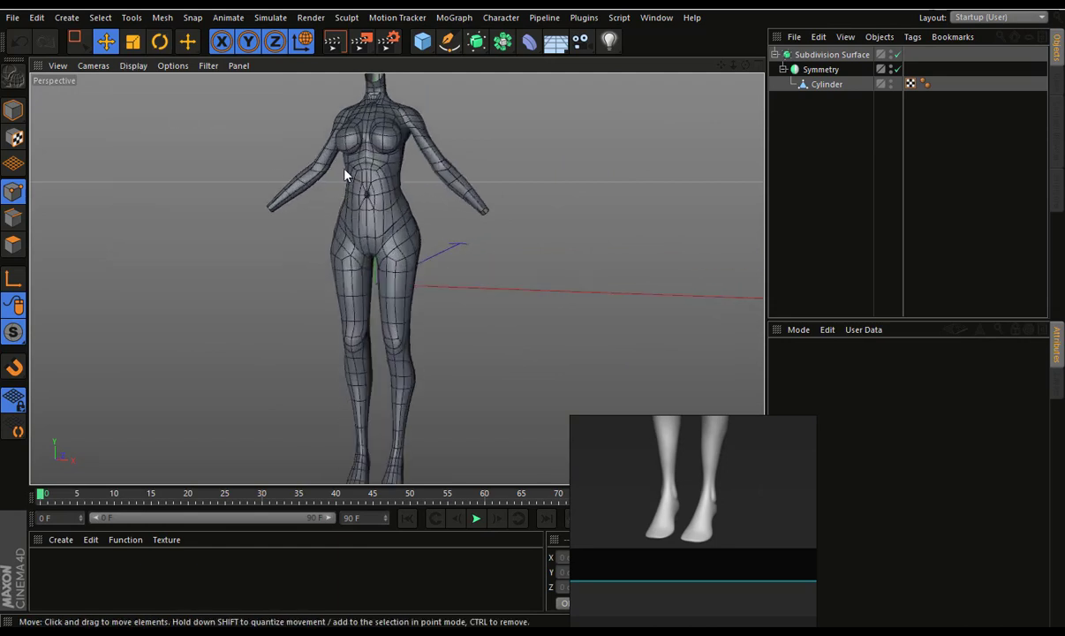
scroll(349, 172, up, 2)
alt+drag(451, 211, 544, 209)
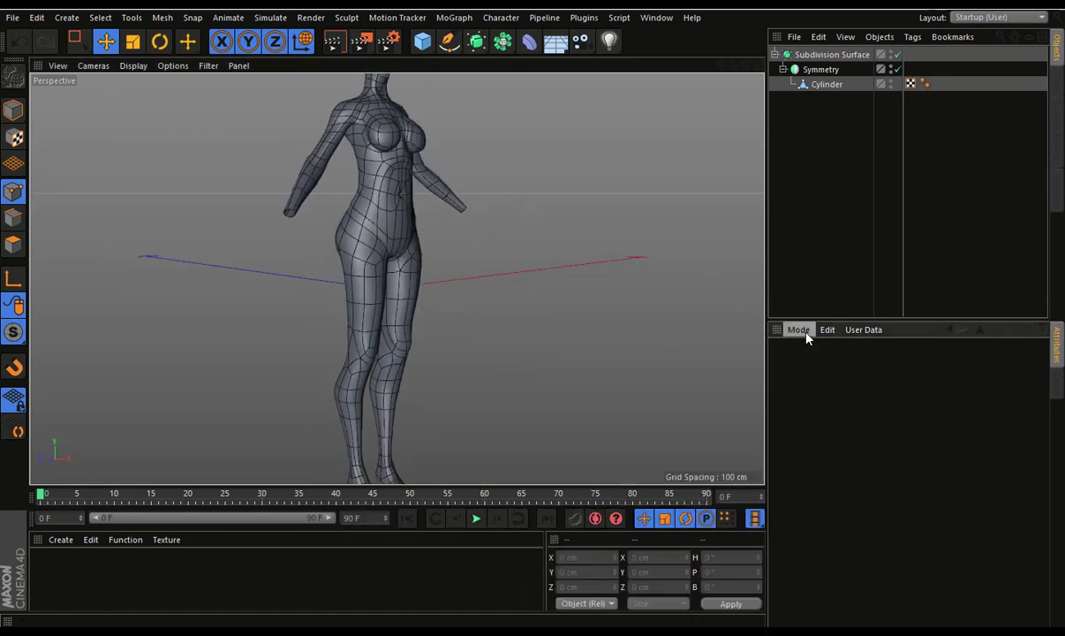
In Project settings, change Default Object Color from Gray-Blue to 80% Gray
click(827, 330)
click(799, 331)
click(801, 81)
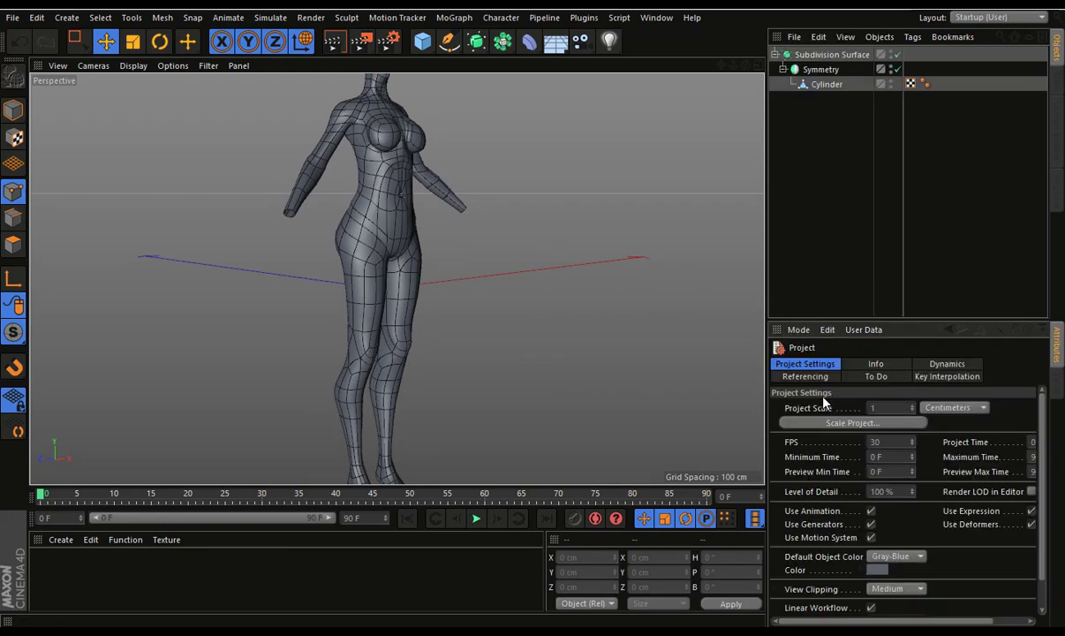
click(800, 331)
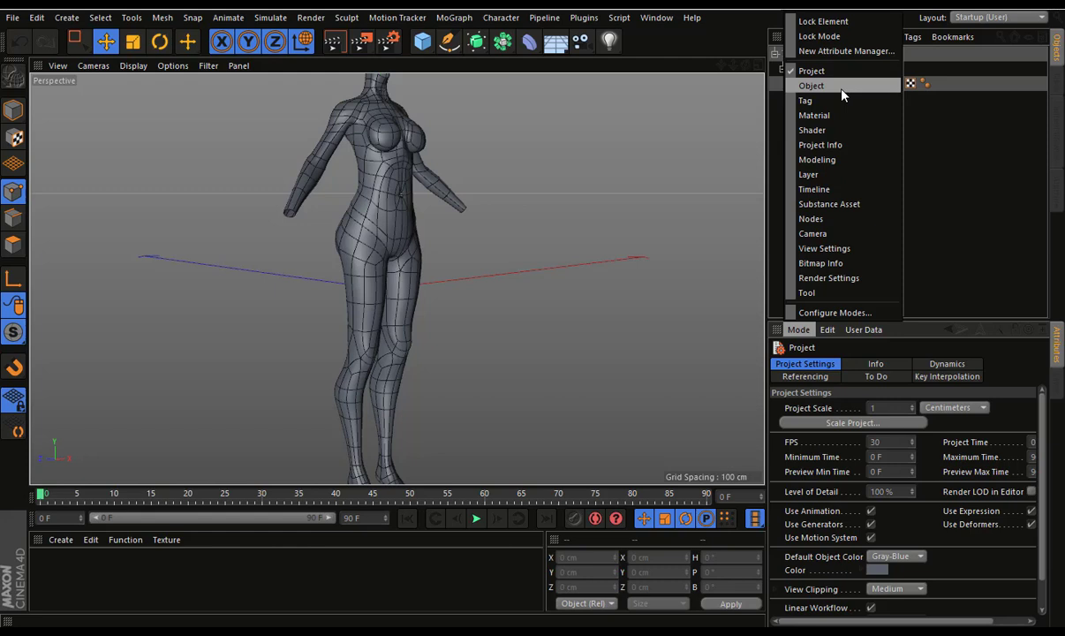
key(Escape)
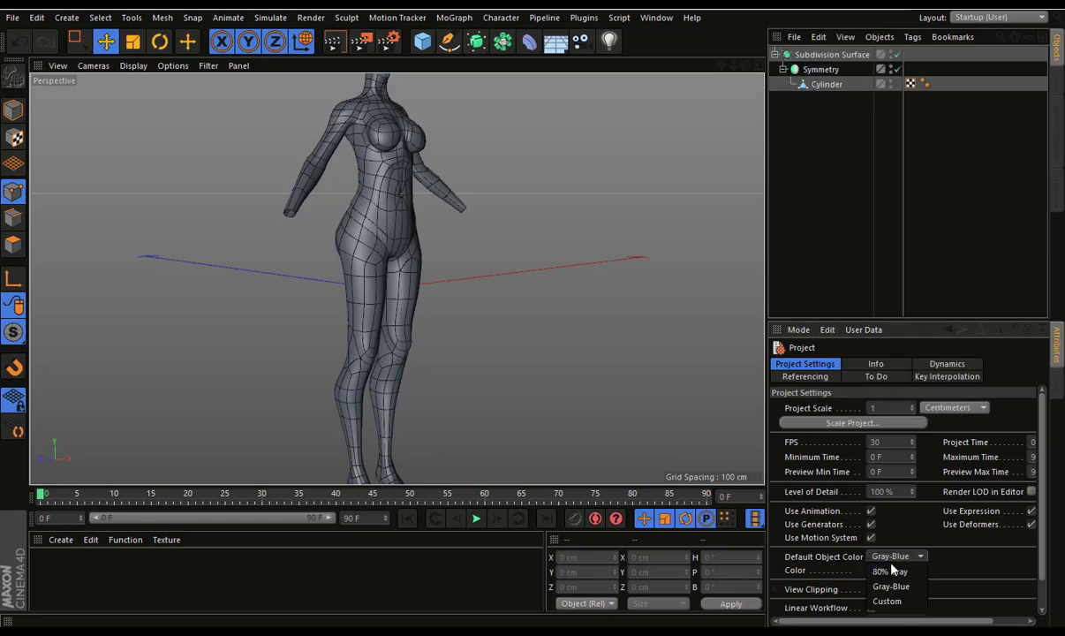
click(895, 583)
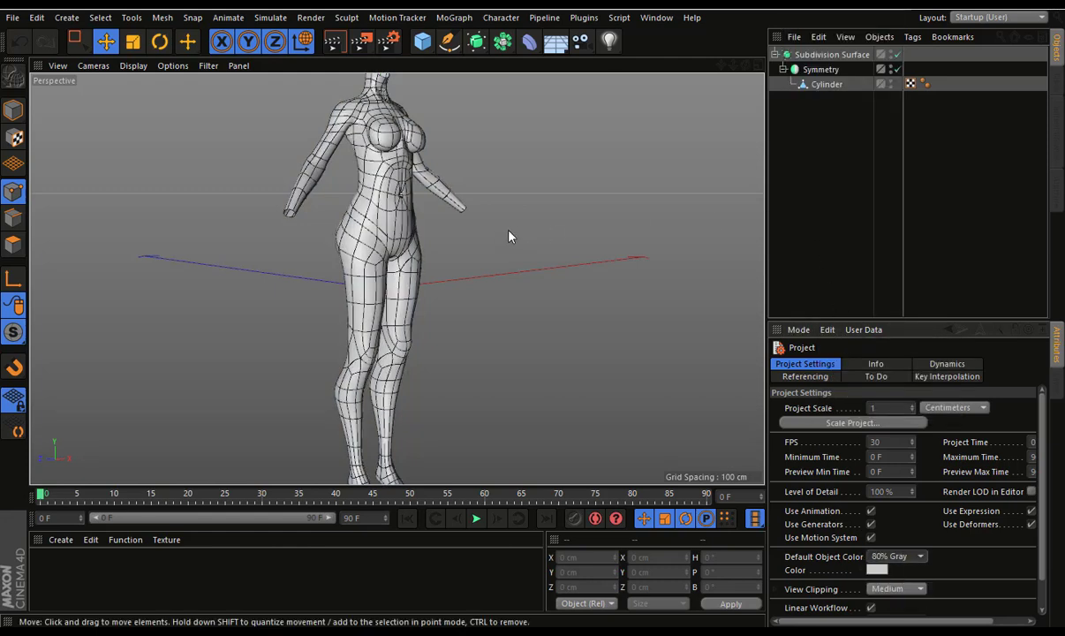
mouse_move(508, 236)
alt+mouse_down()
mouse_move(38, 276)
mouse_move(178, 297)
mouse_move(221, 298)
mouse_move(128, 283)
mouse_move(261, 292)
mouse_move(295, 316)
mouse_move(299, 297)
mouse_move(720, 295)
mouse_move(671, 281)
mouse_move(478, 276)
mouse_move(692, 313)
alt+mouse_up()
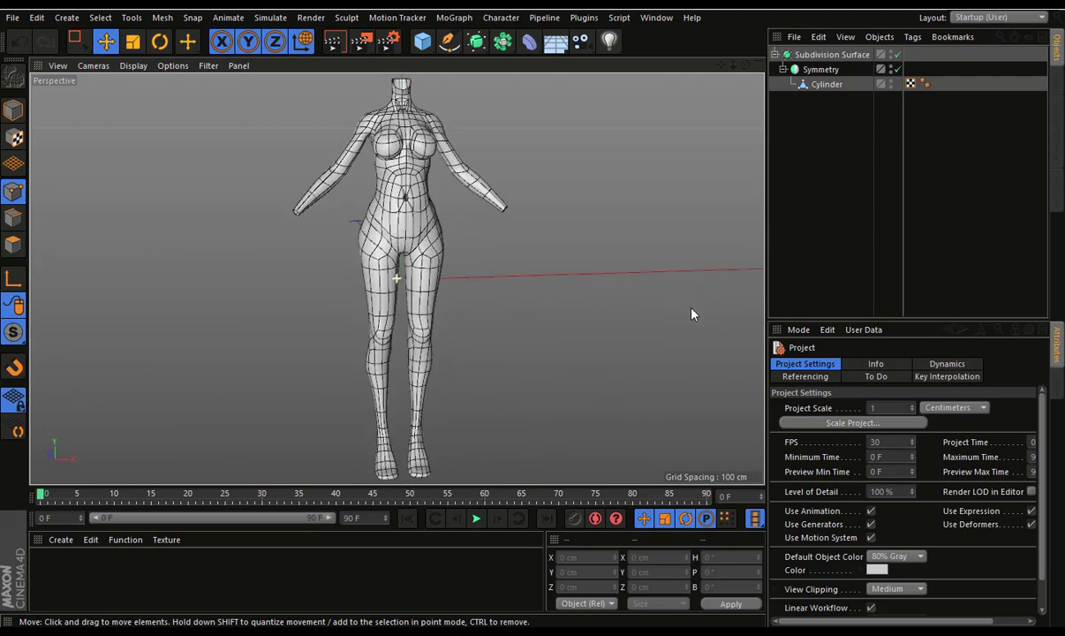
Orbit to a straight front view and render a Ctrl+R preview of the whole body
key(F5)
key(F1)
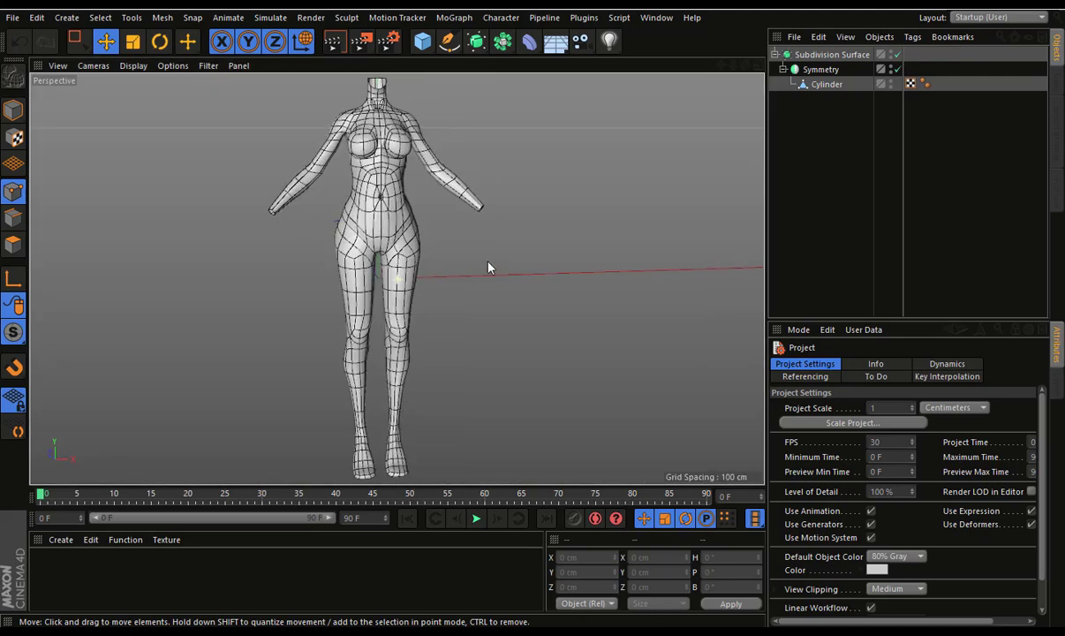
mouse_move(488, 268)
alt+mouse_down()
mouse_move(477, 264)
mouse_move(503, 278)
mouse_move(504, 264)
mouse_move(670, 243)
mouse_move(533, 244)
mouse_move(344, 103)
alt+mouse_up()
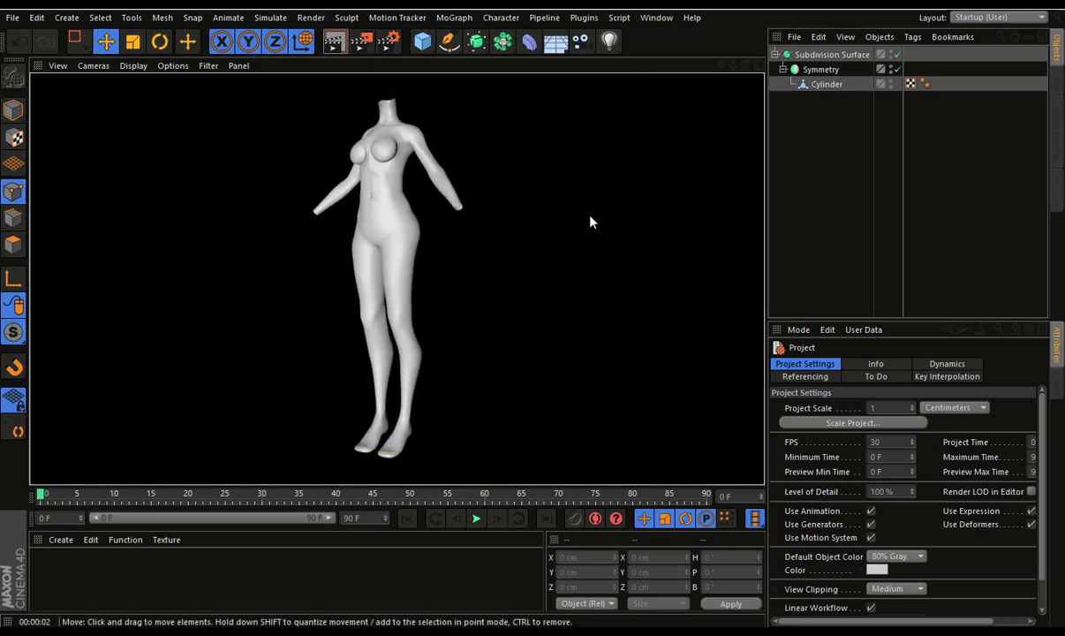
click(507, 242)
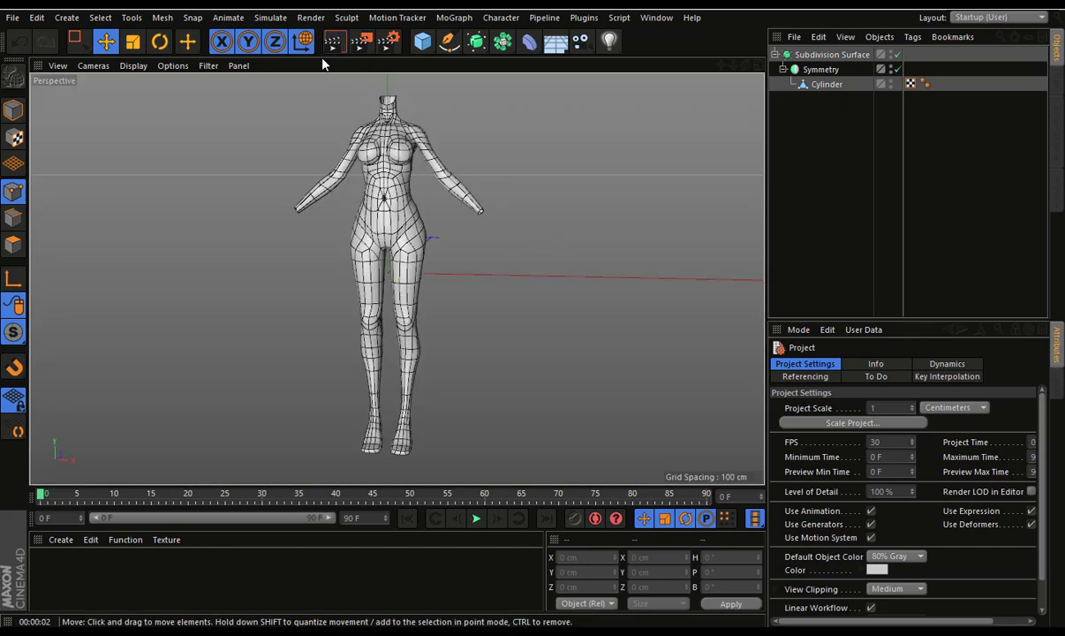
key(ctrl+r)
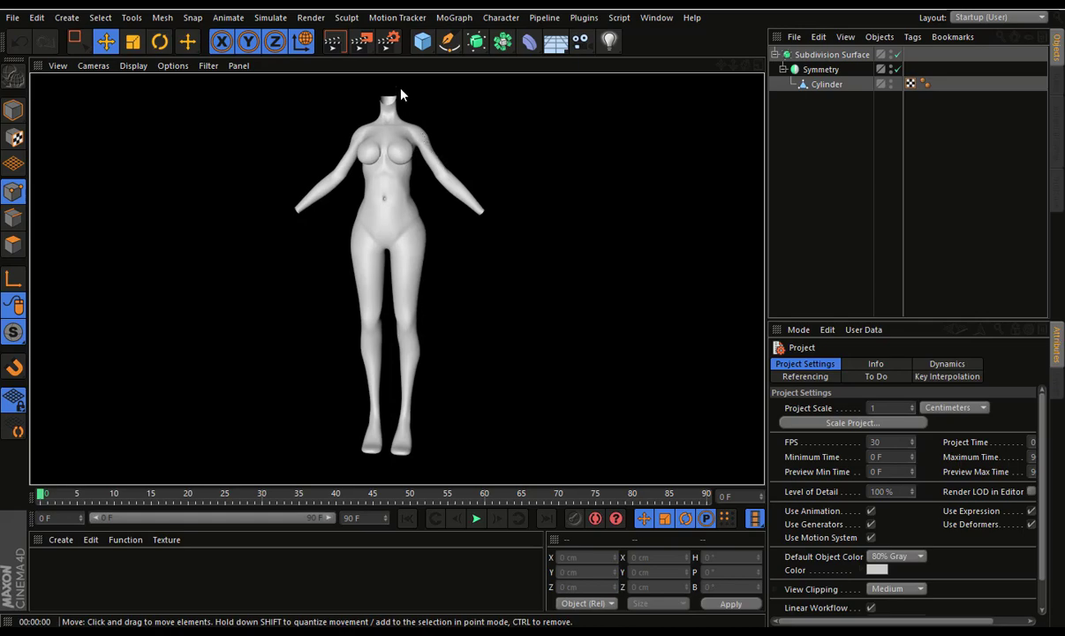
Zoom into the neck, render a close-up preview, then zoom back out
scroll(400, 94, up, 3)
scroll(371, 106, up, 5)
scroll(351, 120, up, 5)
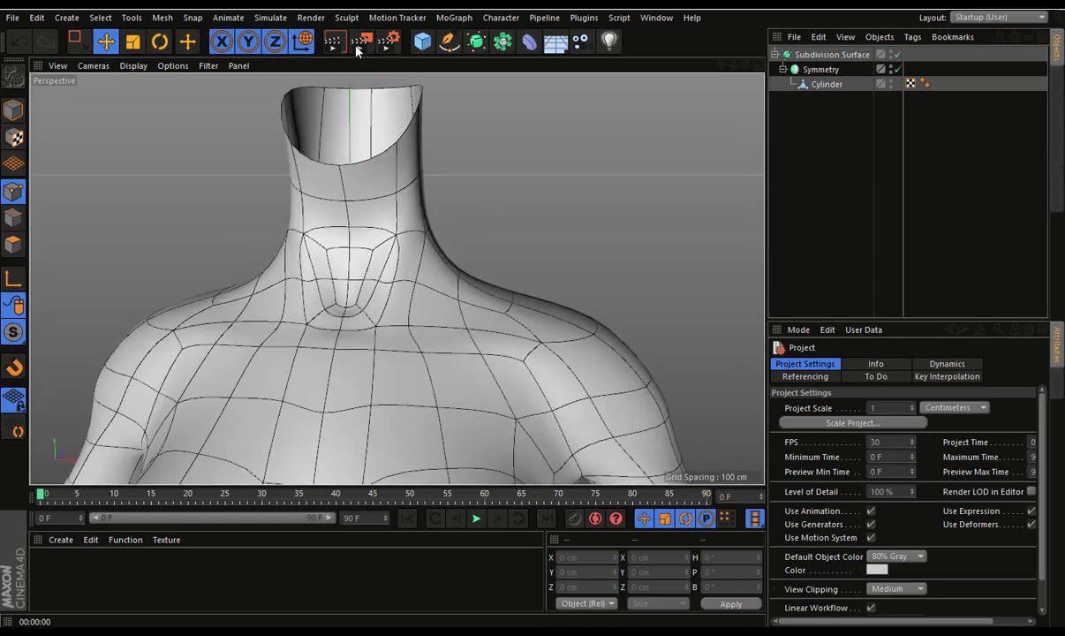
key(ctrl+r)
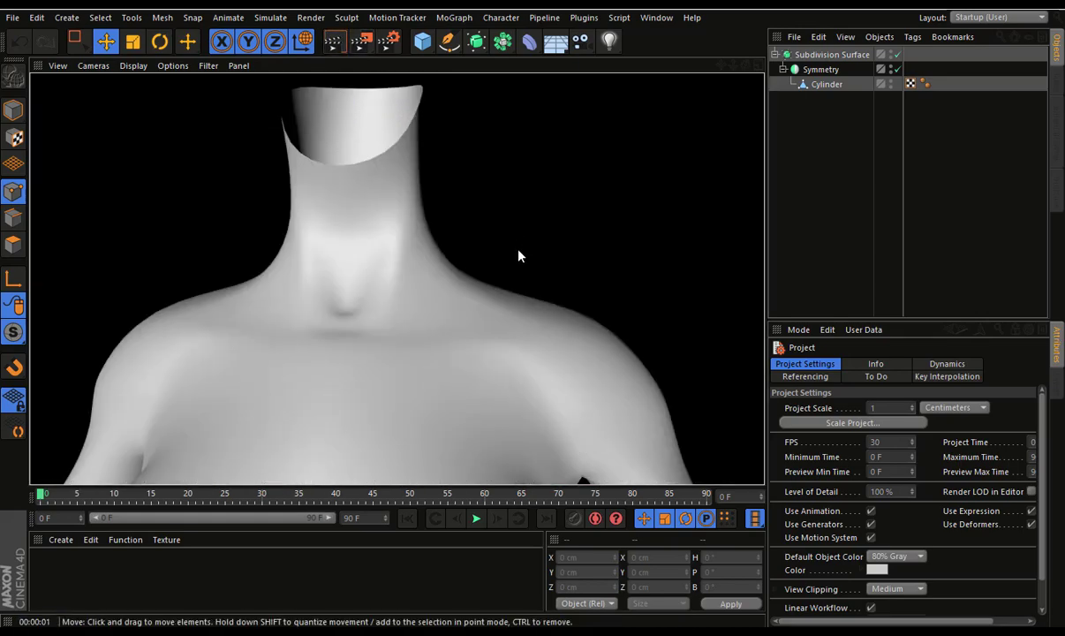
mouse_move(519, 251)
alt+mouse_down()
mouse_move(537, 301)
mouse_move(542, 398)
mouse_move(627, 302)
mouse_move(549, 354)
mouse_move(442, 368)
mouse_move(444, 382)
alt+mouse_up()
scroll(535, 303, down, 2)
scroll(534, 296, down, 3)
scroll(534, 265, down, 3)
scroll(538, 278, down, 3)
In Project settings, change Default Object Color from 80% Gray back to Gray-Blue
click(806, 83)
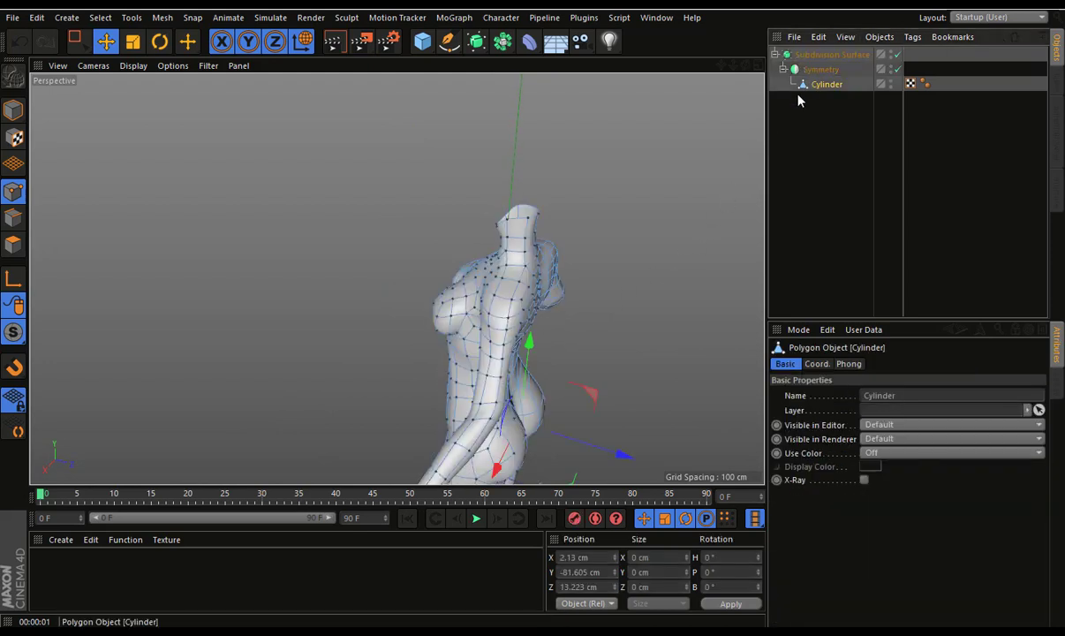
click(798, 330)
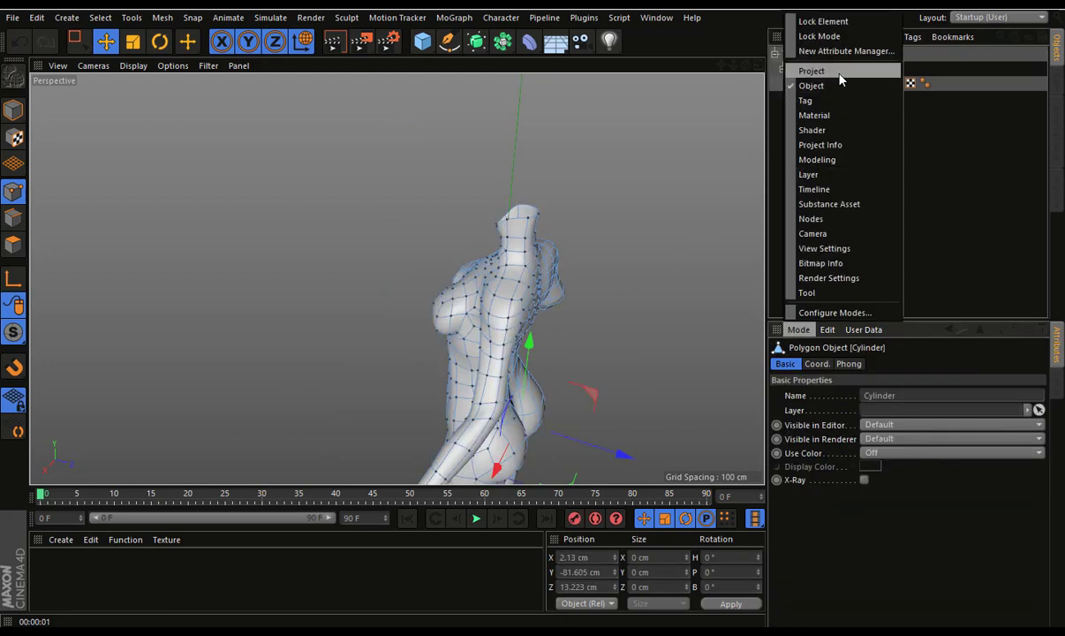
click(840, 79)
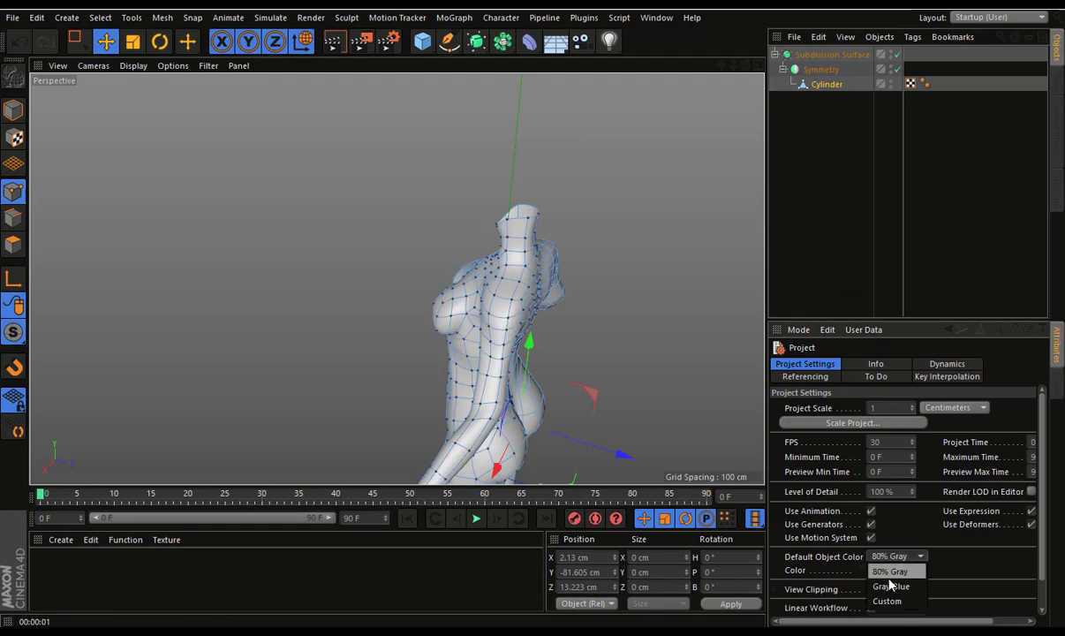
click(891, 585)
mouse_move(527, 386)
alt+mouse_down()
mouse_move(635, 305)
mouse_move(471, 357)
mouse_move(326, 347)
mouse_move(531, 324)
alt+mouse_up()
scroll(625, 310, up, 3)
scroll(625, 310, up, 3)
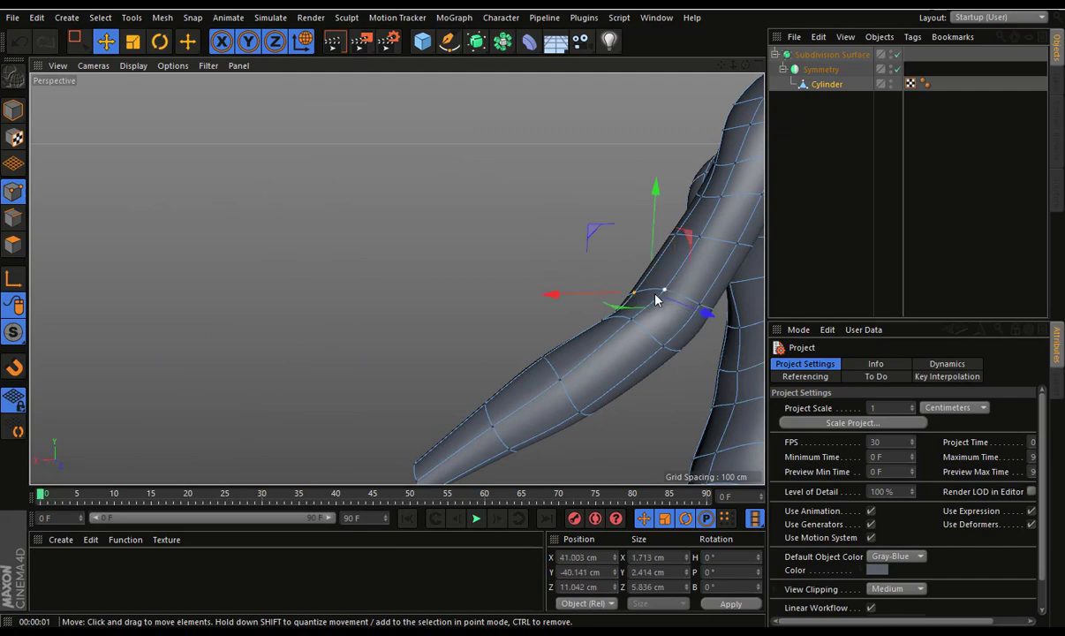
Drag the selected vertex near the armpit upward, then deselect the mesh and zoom out
drag(605, 251, 590, 219)
scroll(618, 265, down, 5)
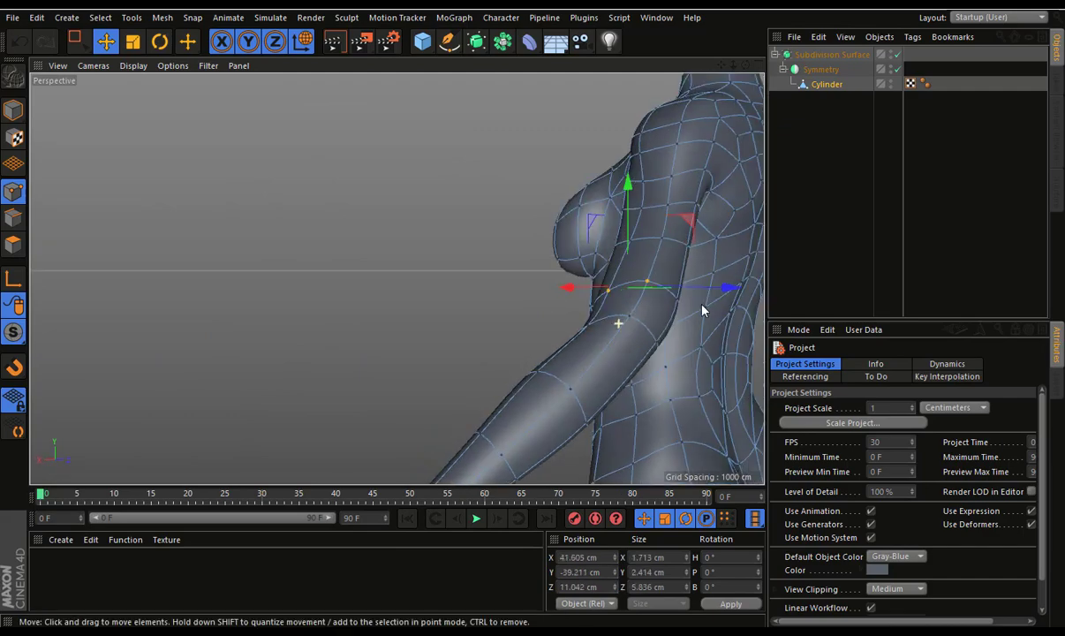
mouse_move(702, 304)
alt+mouse_down()
mouse_move(618, 316)
mouse_move(539, 347)
alt+mouse_up()
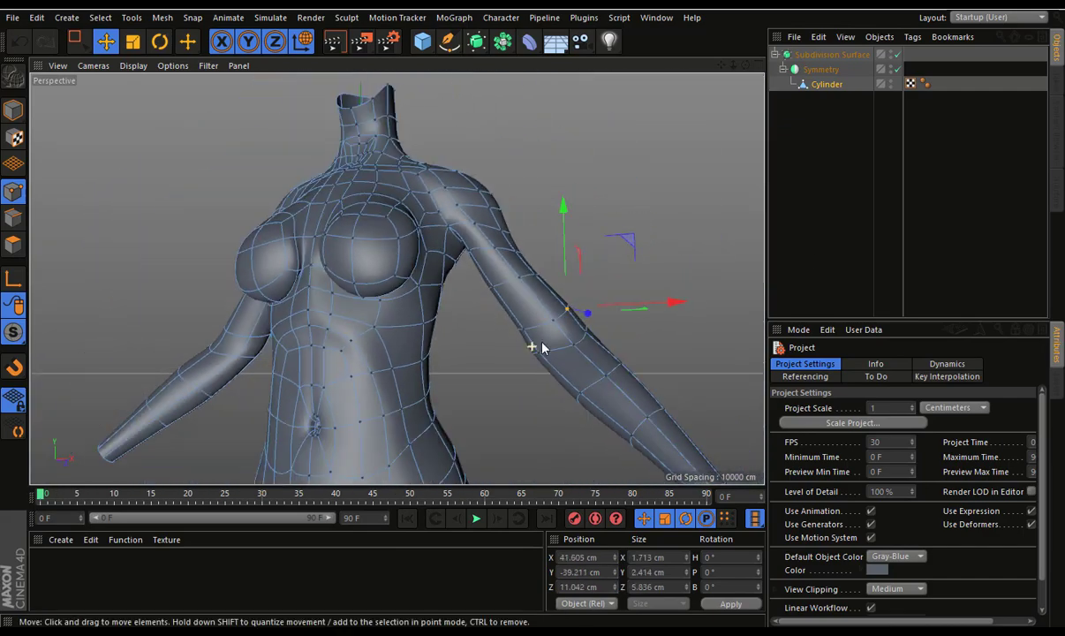
click(830, 246)
scroll(545, 314, down, 2)
scroll(545, 314, down, 3)
scroll(536, 338, down, 2)
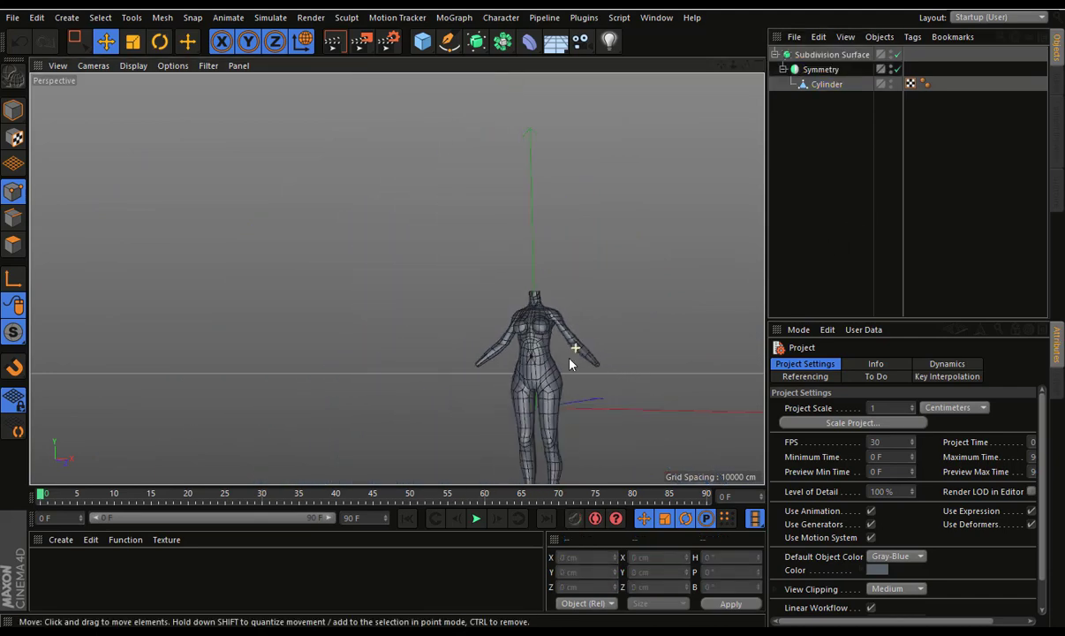
scroll(574, 361, down, 2)
scroll(616, 378, up, 1)
scroll(521, 278, up, 2)
scroll(461, 274, up, 2)
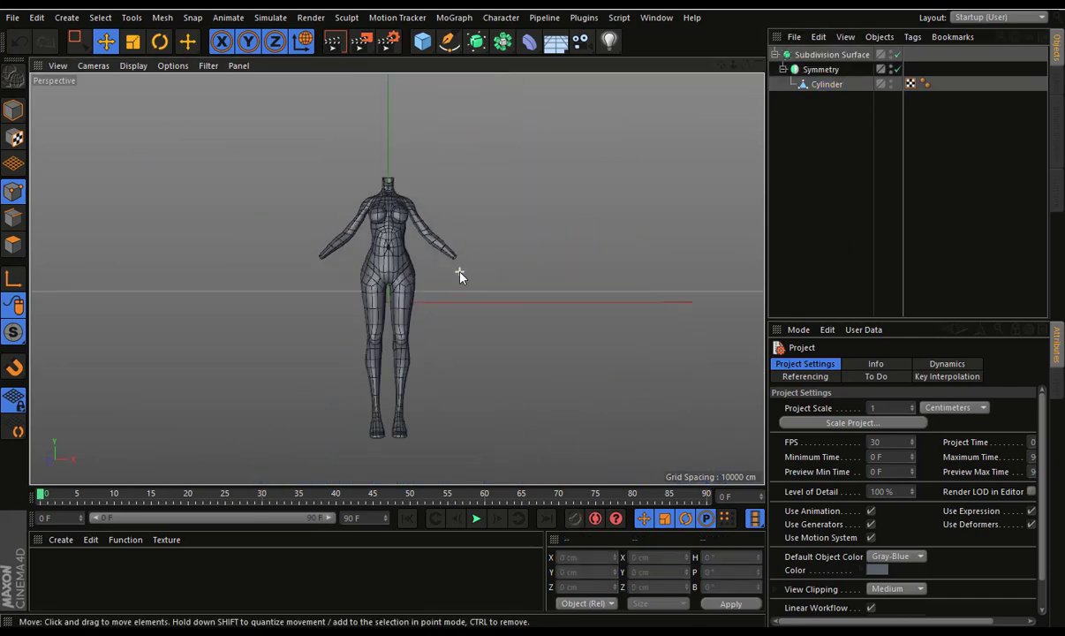
scroll(515, 290, up, 2)
scroll(515, 290, down, 1)
scroll(618, 319, up, 1)
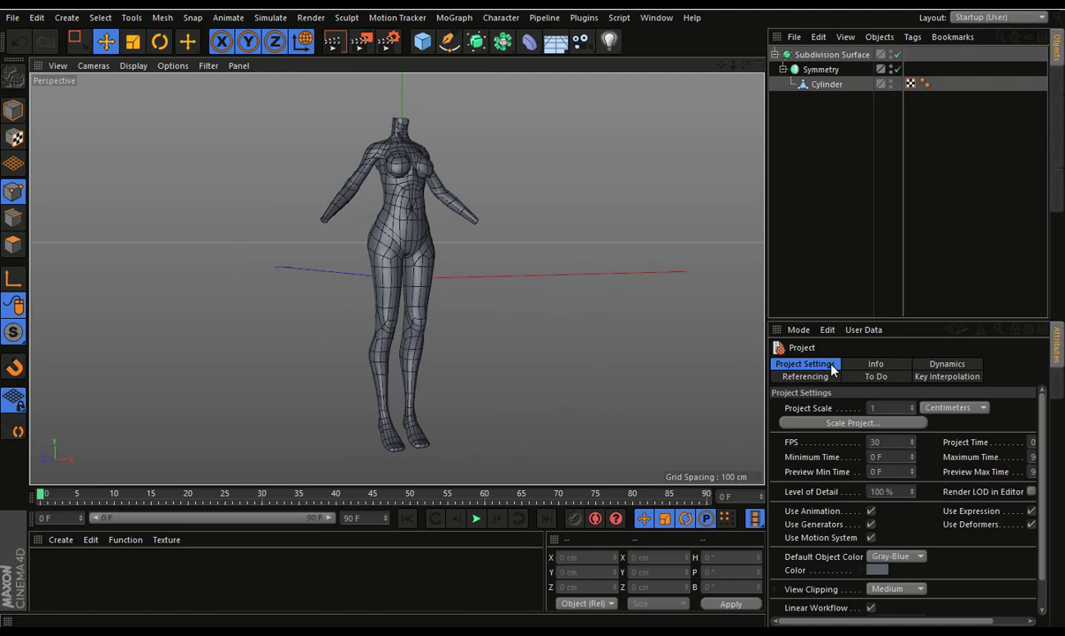
Set Default Object Color to 80% Gray so the body shows light grey
click(898, 556)
click(883, 570)
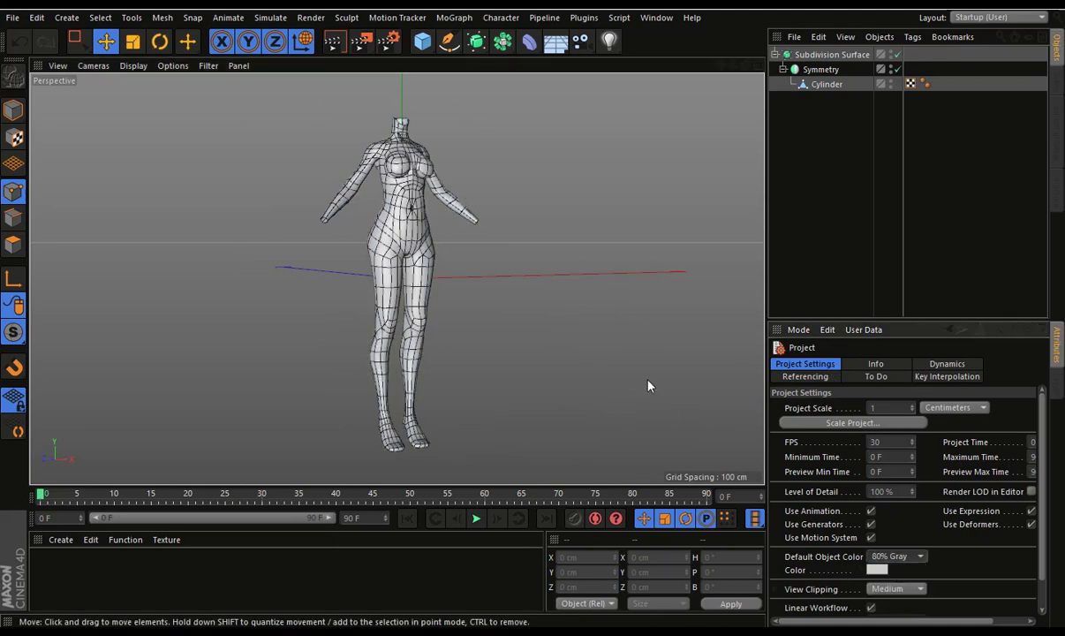
mouse_move(472, 290)
alt+mouse_down()
mouse_move(134, 173)
mouse_move(397, 278)
mouse_move(401, 243)
alt+mouse_up()
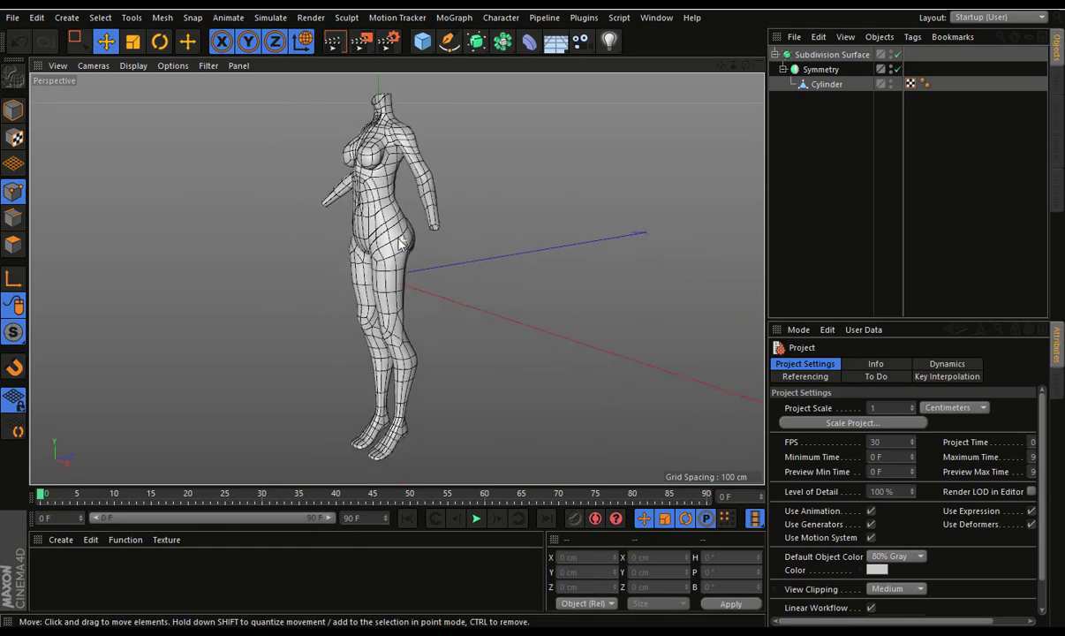
Save the project with File > Save
click(12, 18)
click(13, 18)
click(13, 18)
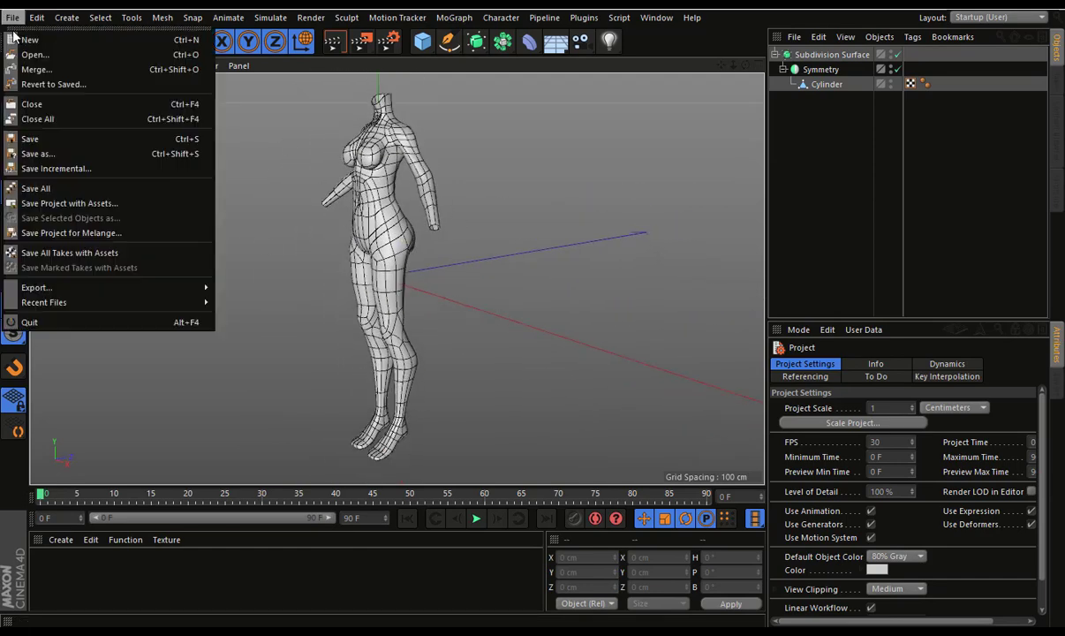
click(50, 138)
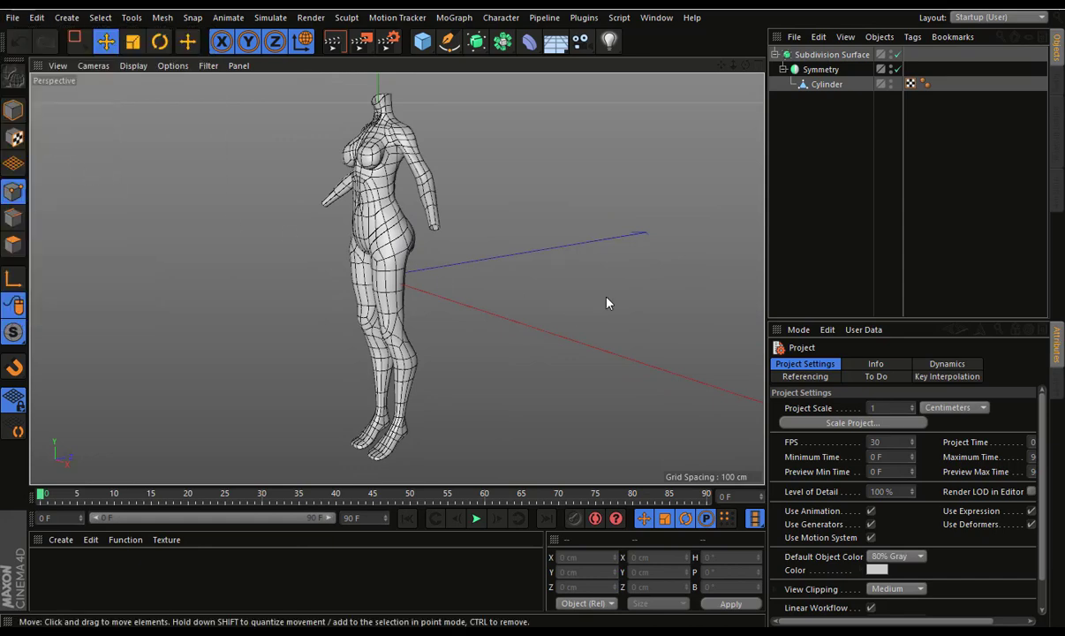